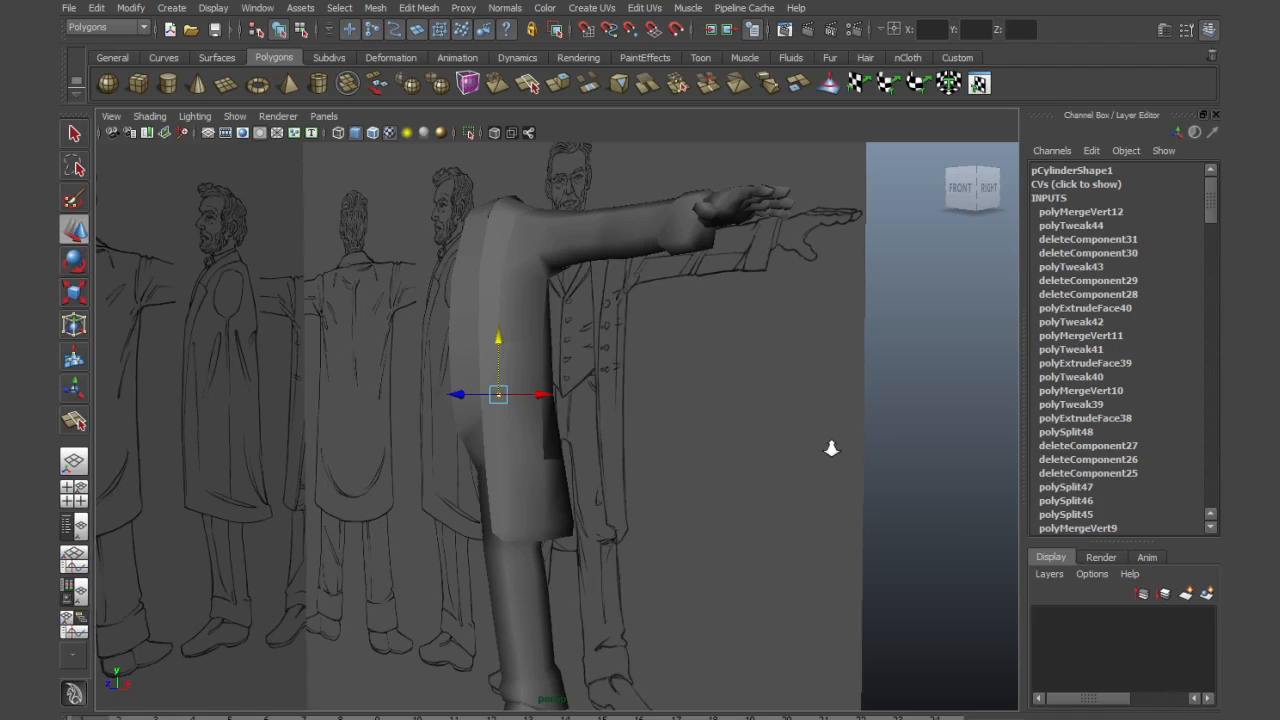
Select both reference image planes and create a display layer containing them
alt+drag(662, 433, 731, 510)
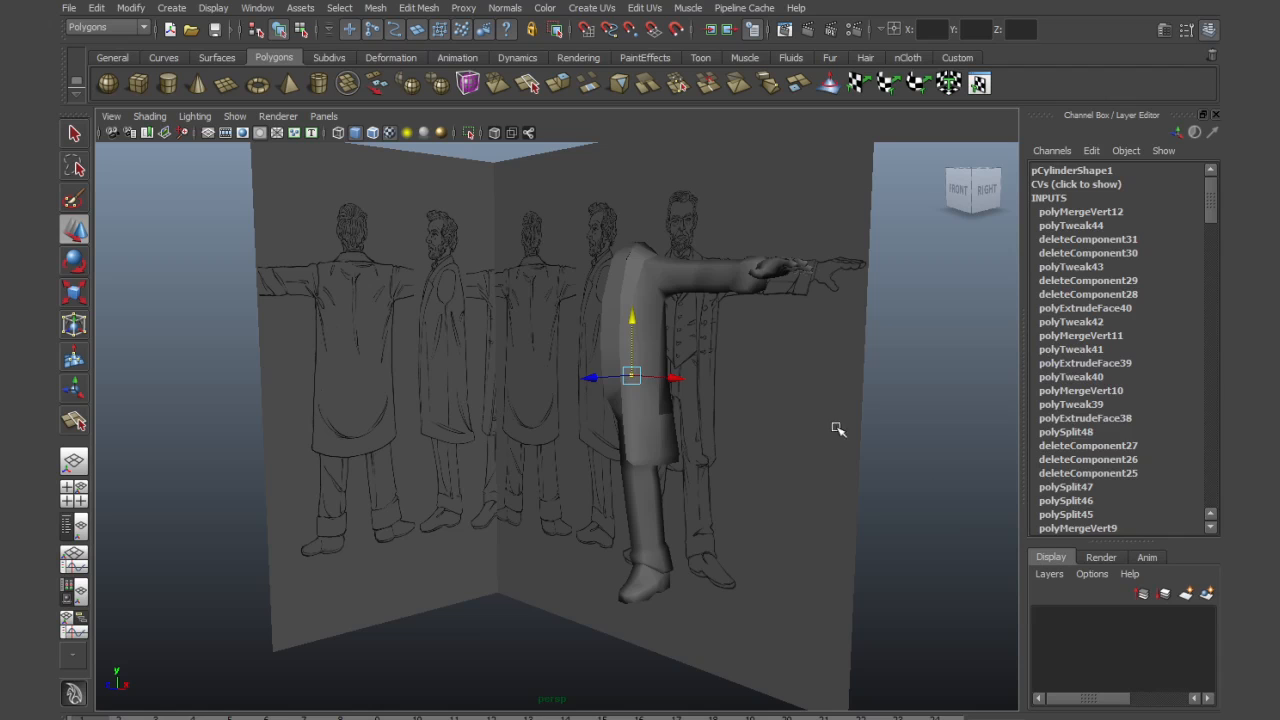
click(806, 431)
shift+click(338, 378)
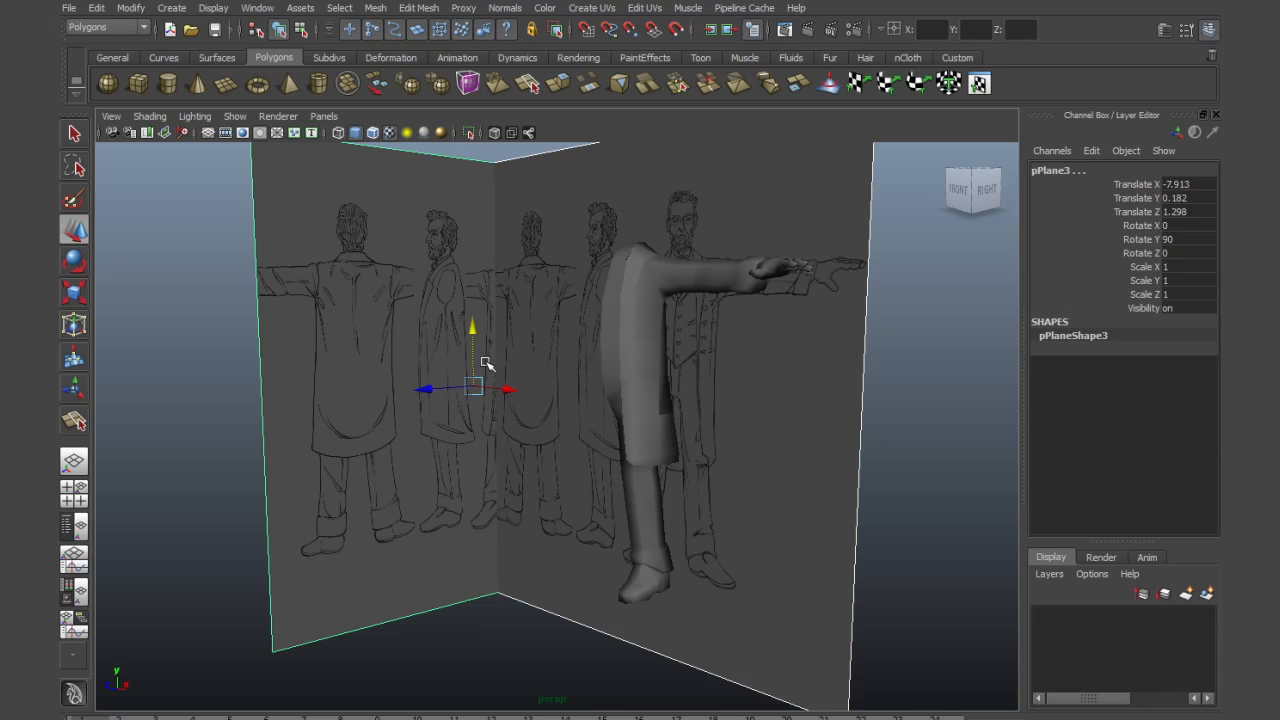
click(1208, 596)
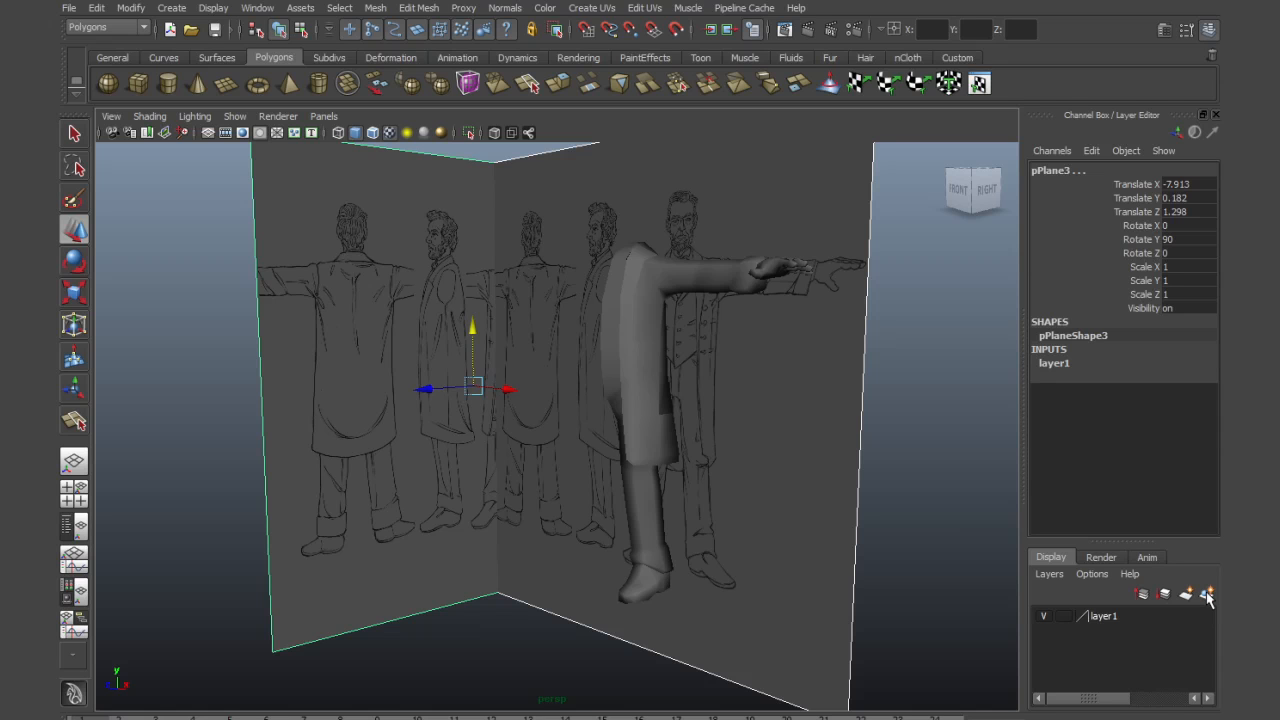
Cycle the image planes' layer through its display types and toggle its visibility off and on
click(1064, 617)
click(1064, 617)
click(1064, 617)
click(1064, 617)
click(884, 591)
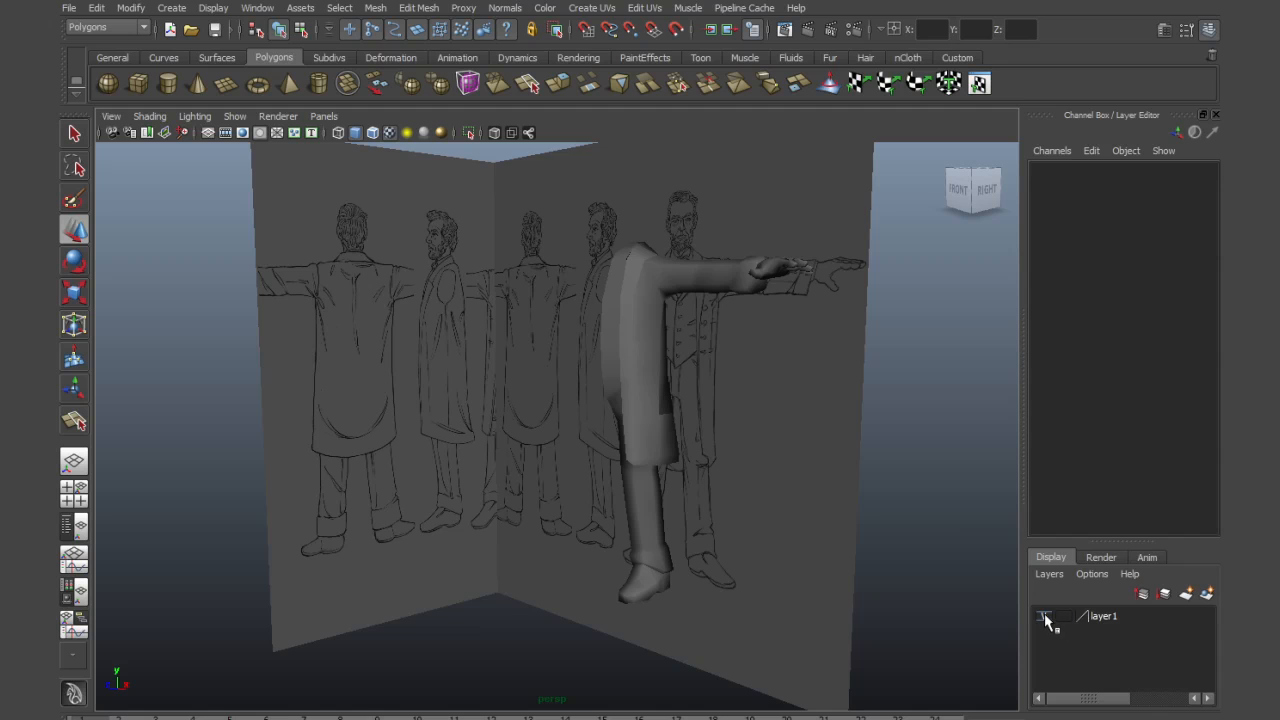
click(1044, 616)
click(1044, 616)
Select the half-body mesh and create a second display layer containing it
click(634, 343)
alt+drag(729, 418, 783, 420)
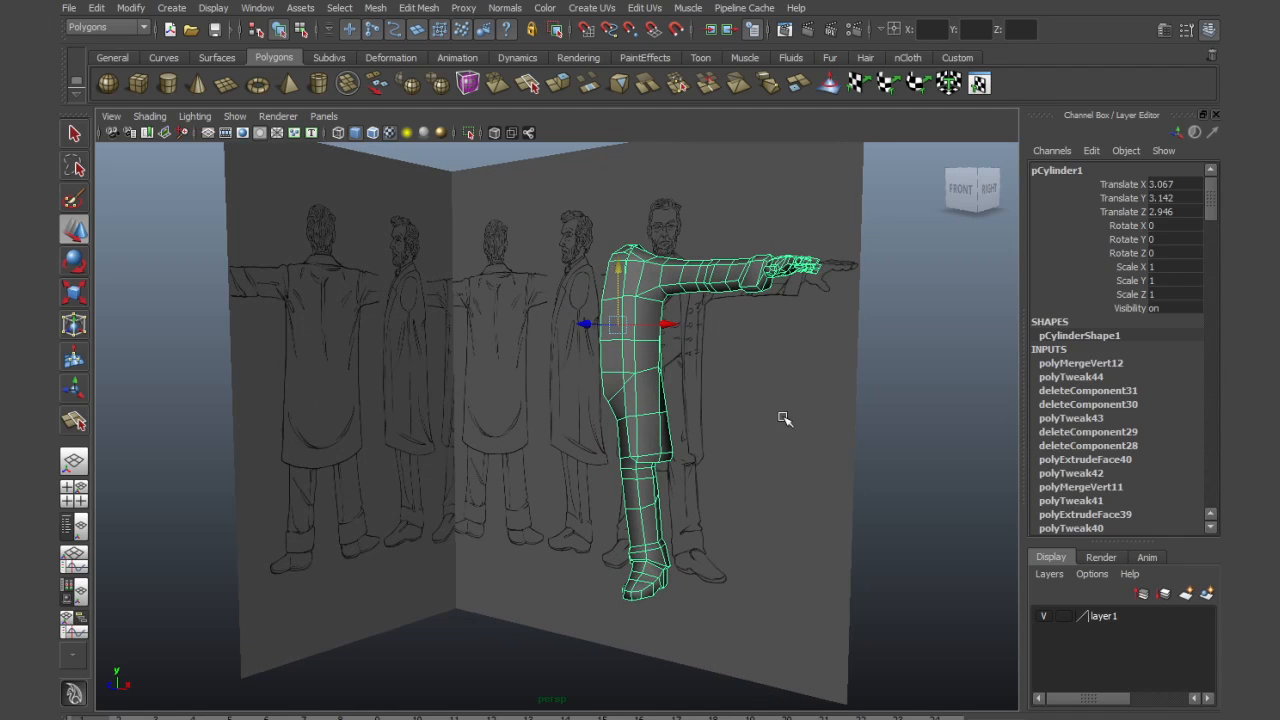
click(1205, 594)
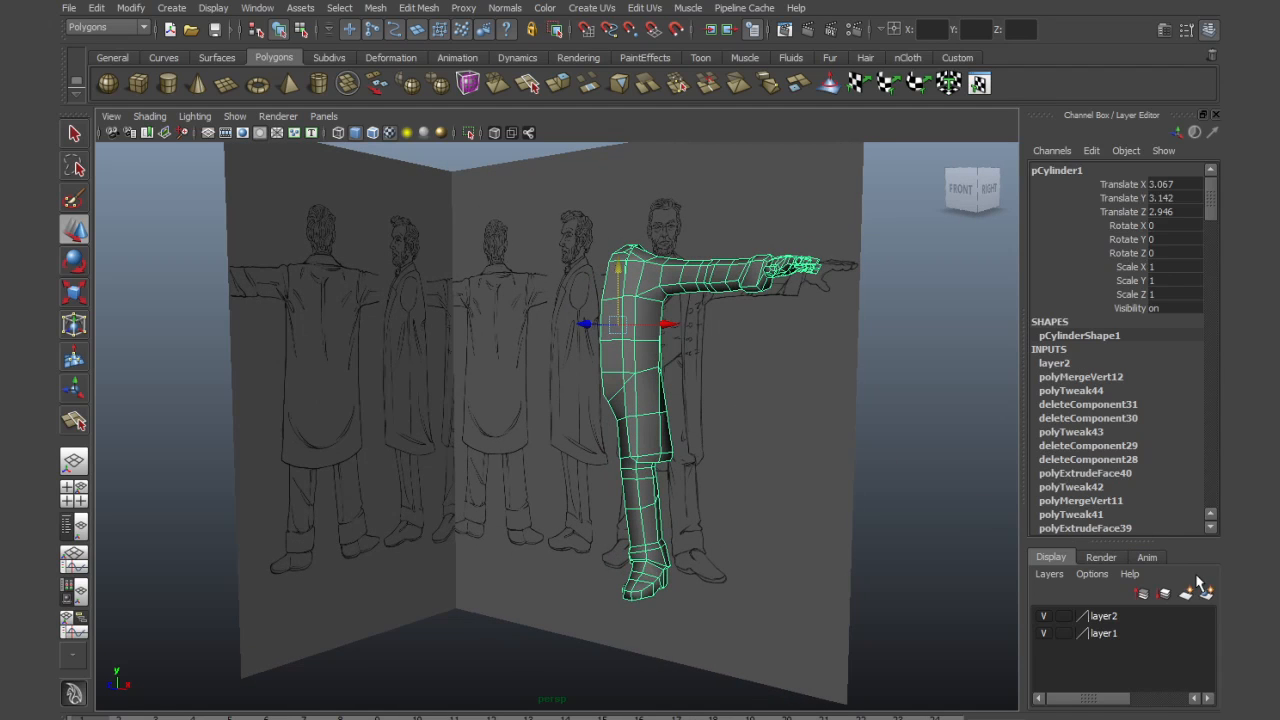
Rename the mesh's display layer to body and the reference planes' layer to imagePlanes
click(1100, 616)
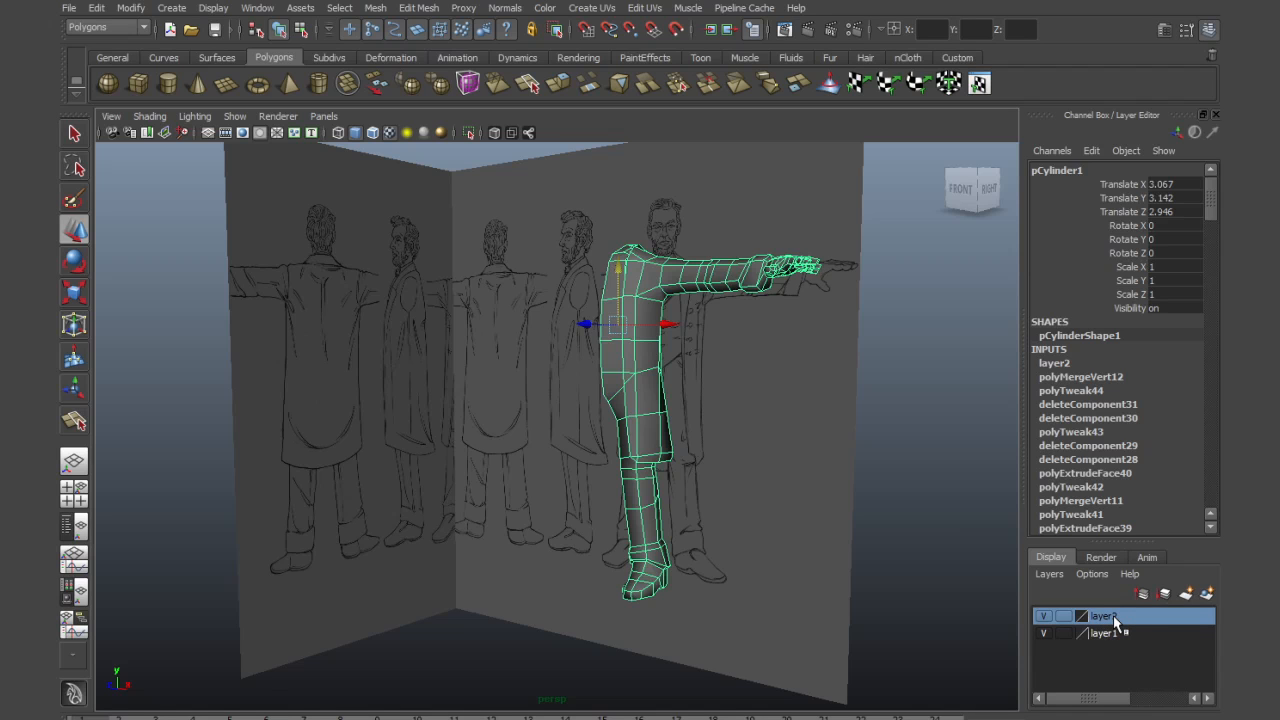
double_click(1104, 616)
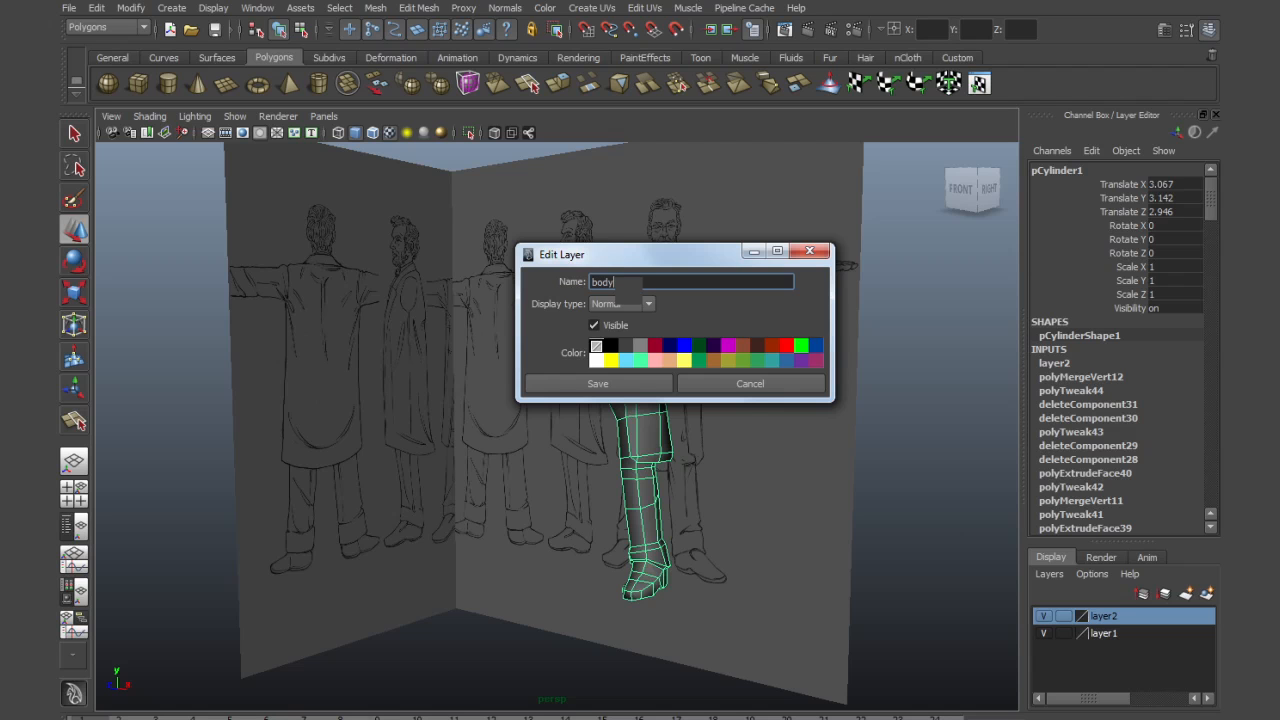
click(598, 384)
double_click(1104, 633)
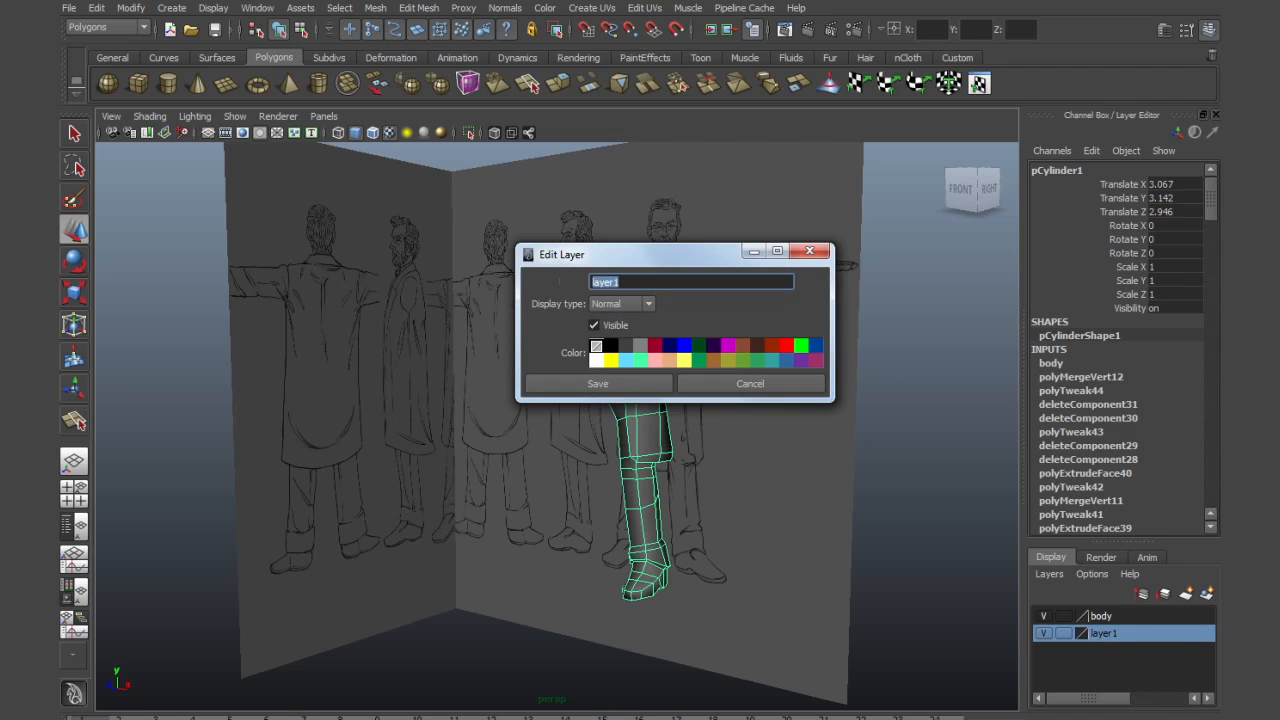
text(imagePlanes)
click(602, 382)
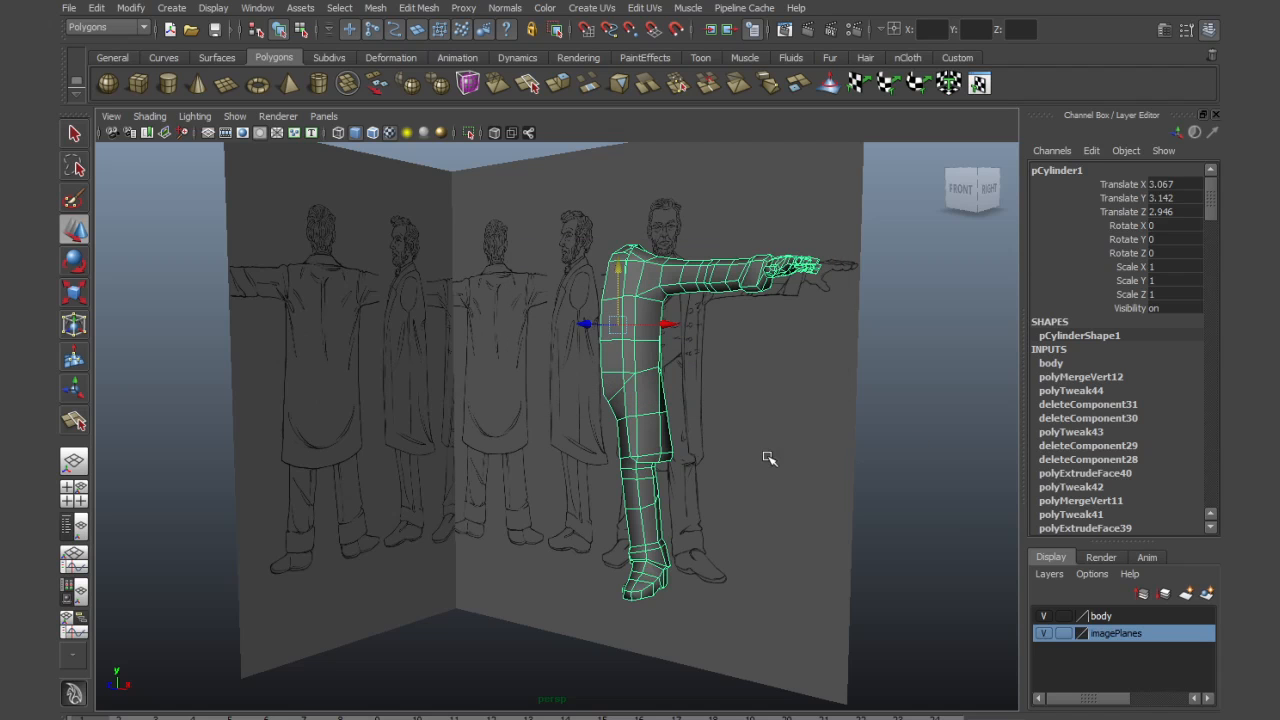
Hide the body layer so that only the imagePlanes layer is displayed
alt+drag(766, 457, 786, 460)
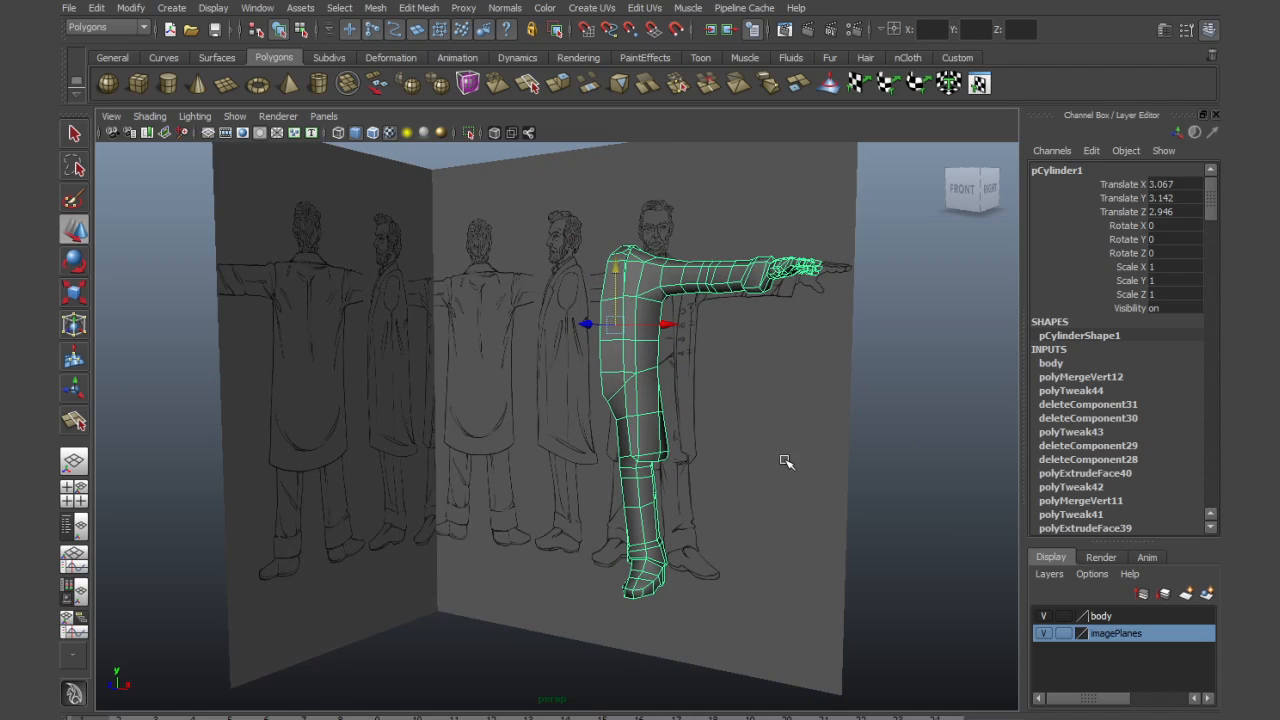
click(1044, 633)
click(1044, 616)
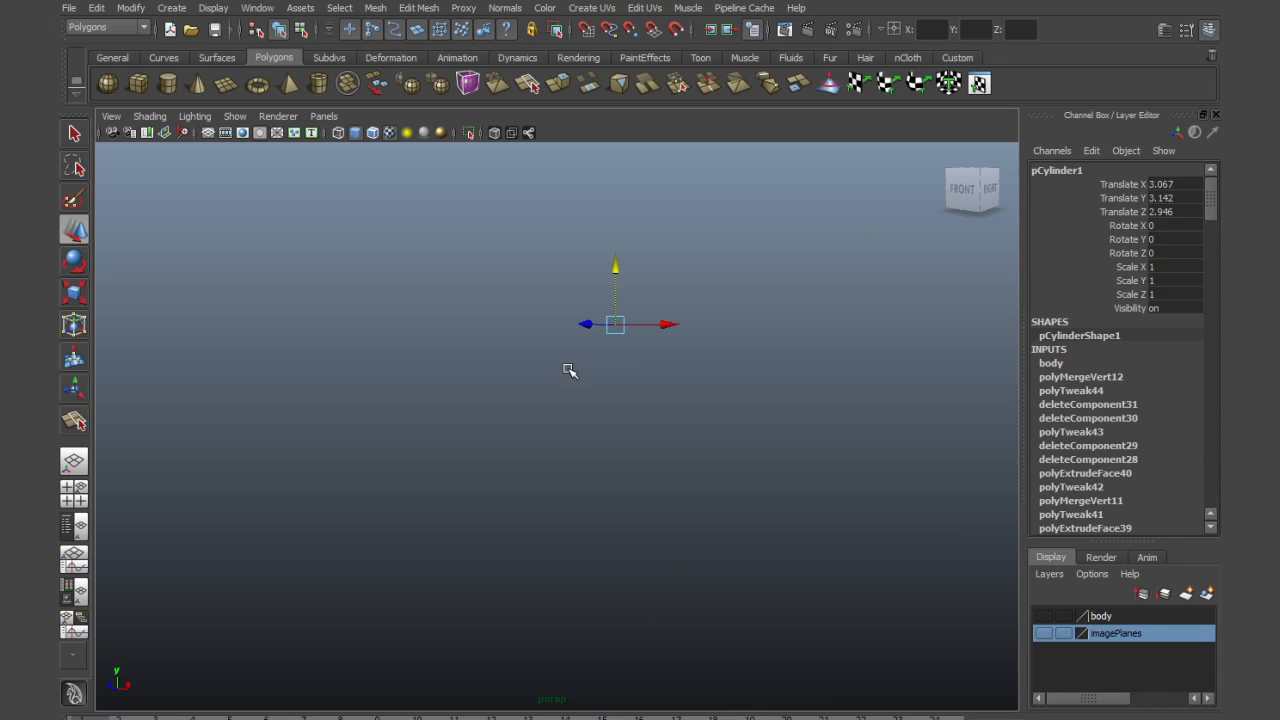
click(655, 401)
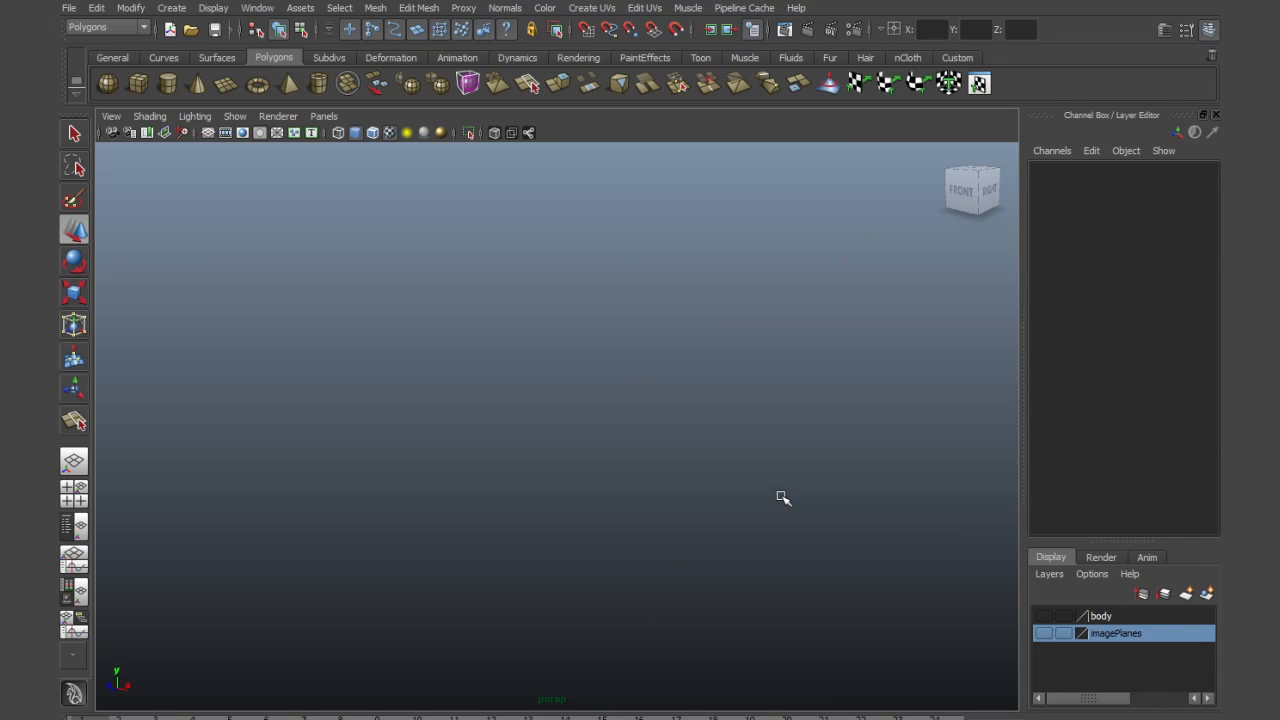
click(1044, 633)
alt+drag(646, 437, 657, 472)
alt+middle_drag(657, 472, 656, 478)
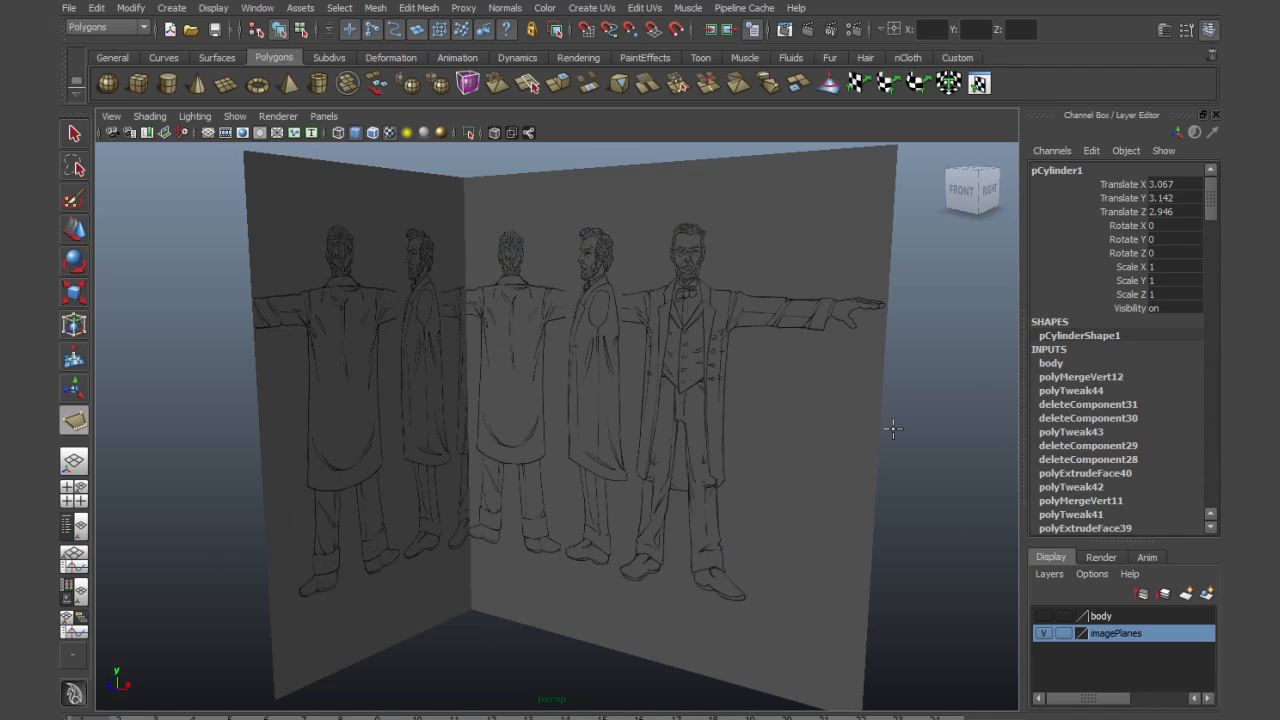
In the right side view, start a Create Polygon outline of the head profile from the front collar around the chin to below the lower lip
key(space)
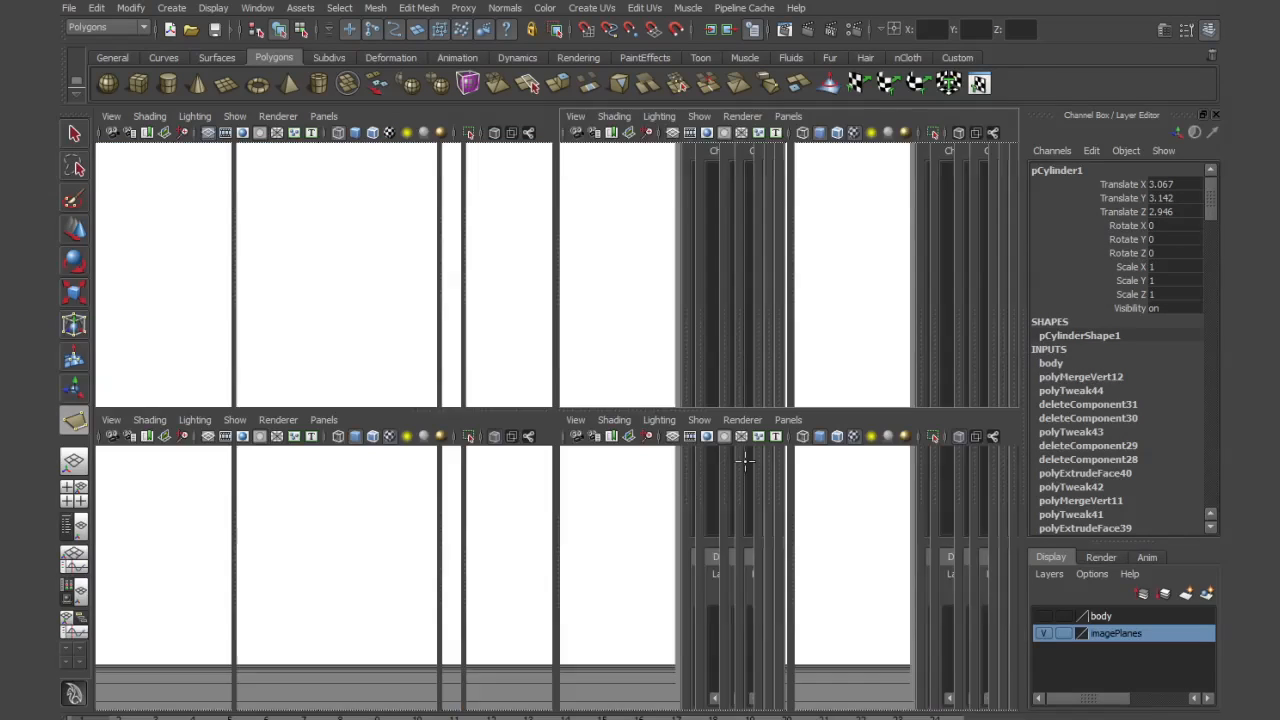
key(space)
scroll(611, 422, up, 4)
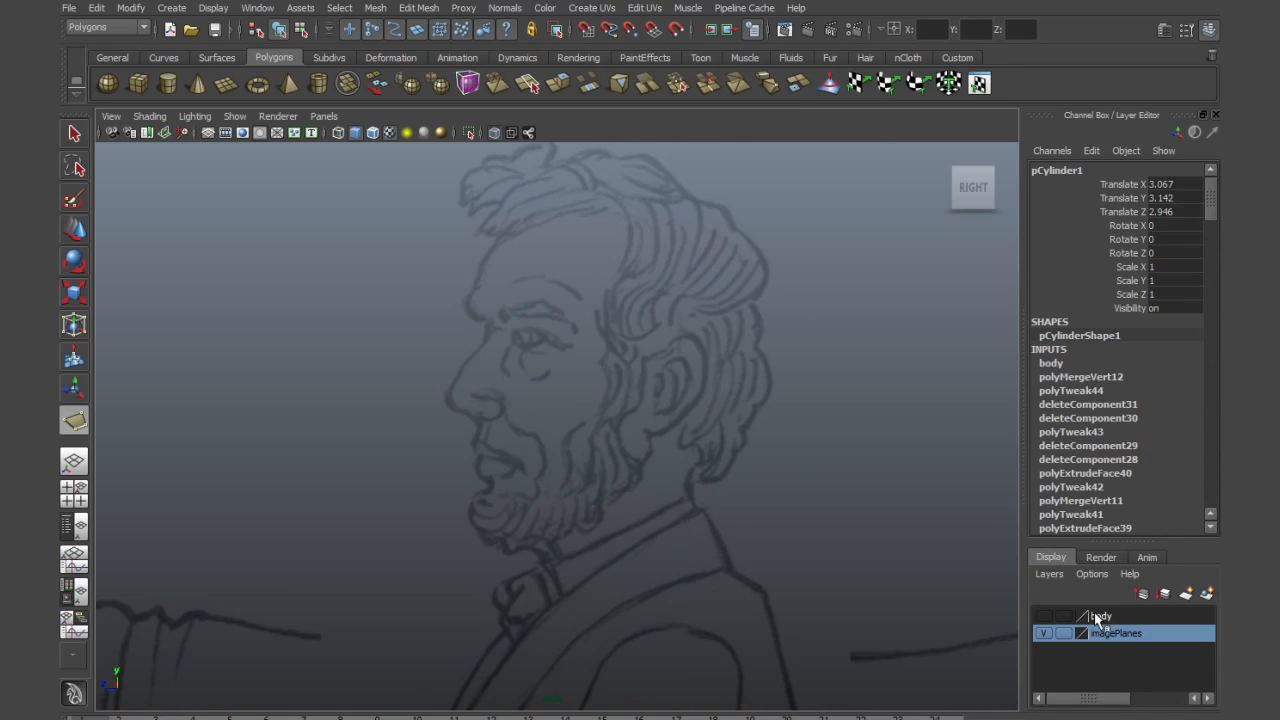
alt+middle_drag(517, 430, 507, 490)
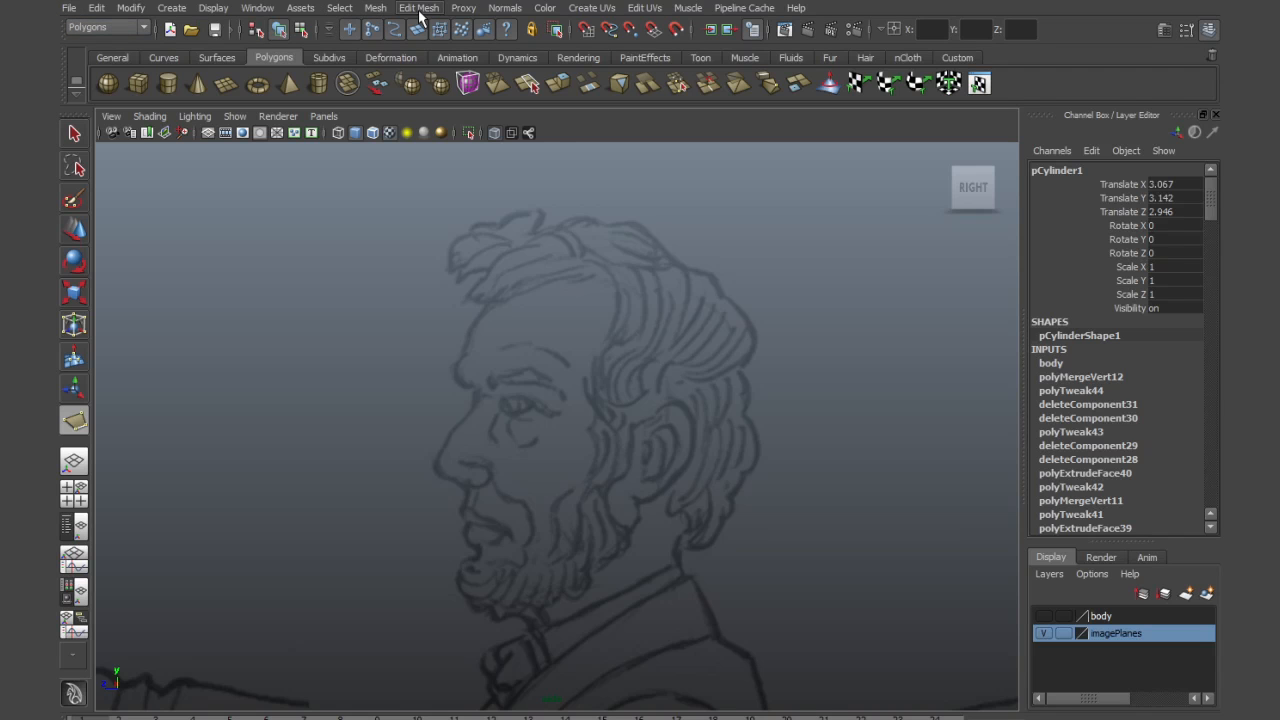
click(375, 9)
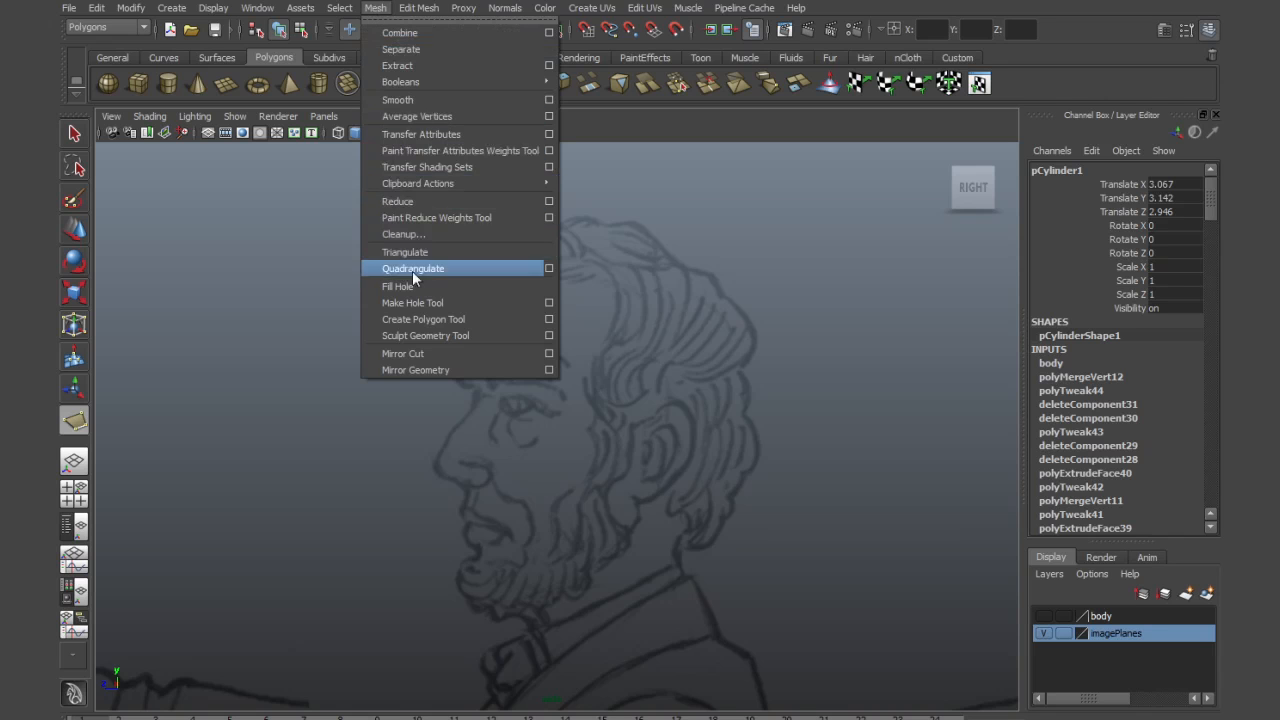
click(430, 320)
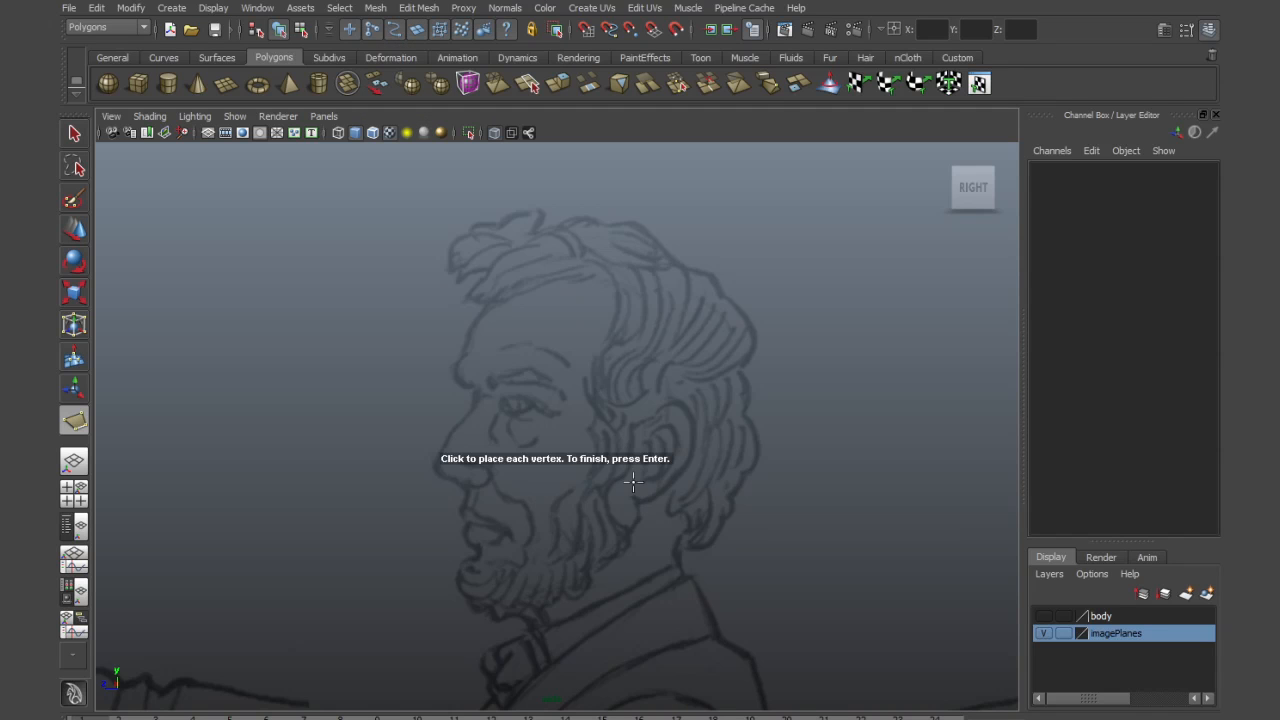
scroll(633, 440, up, 3)
alt+middle_drag(640, 410, 632, 443)
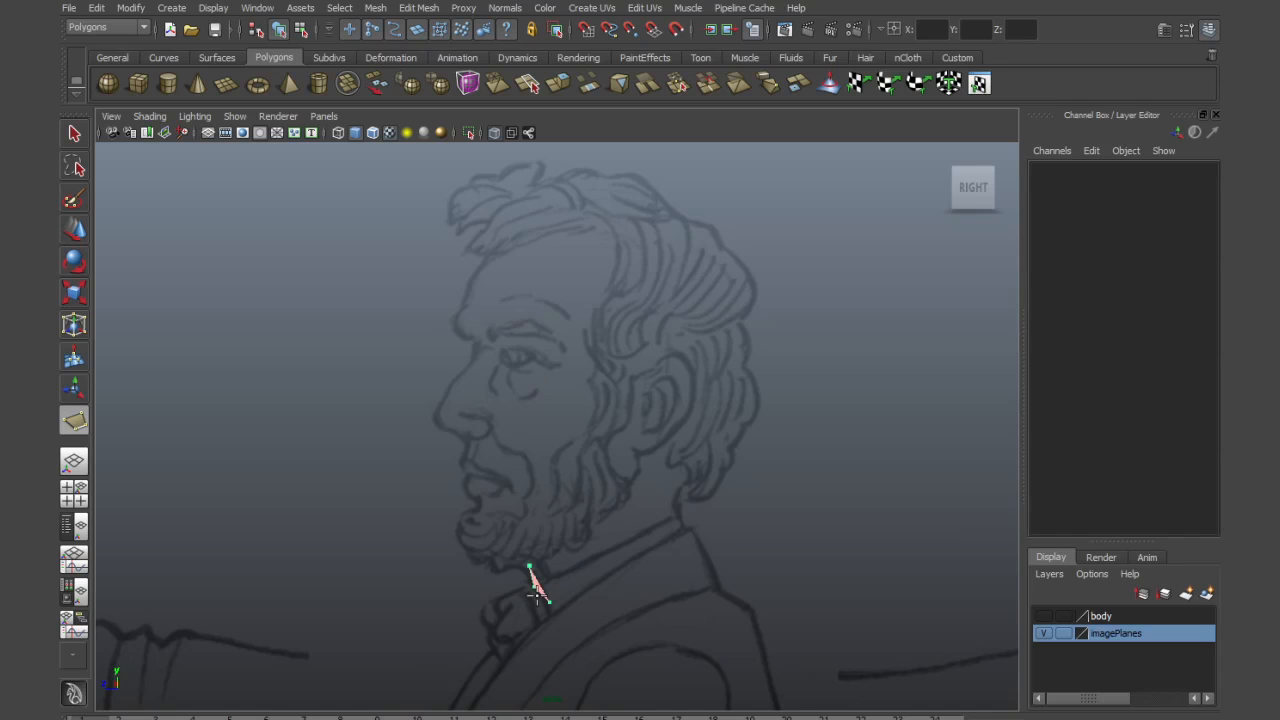
click(480, 556)
click(463, 539)
click(472, 520)
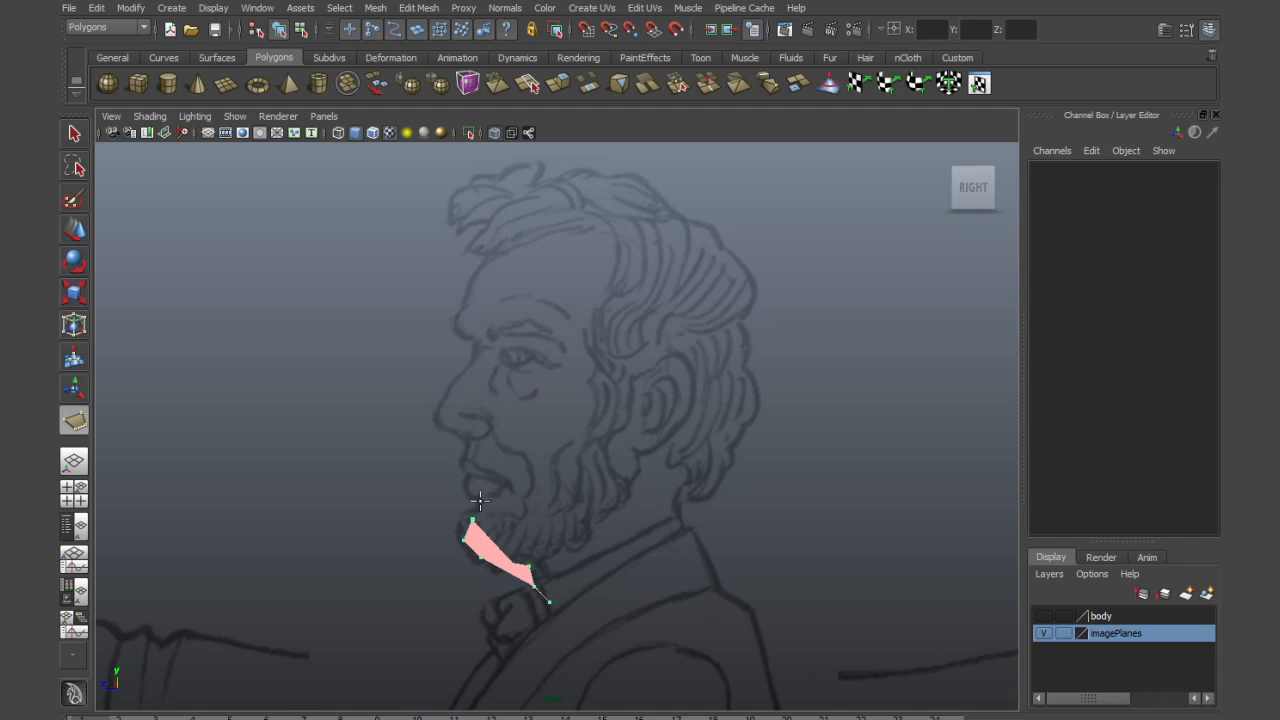
click(480, 501)
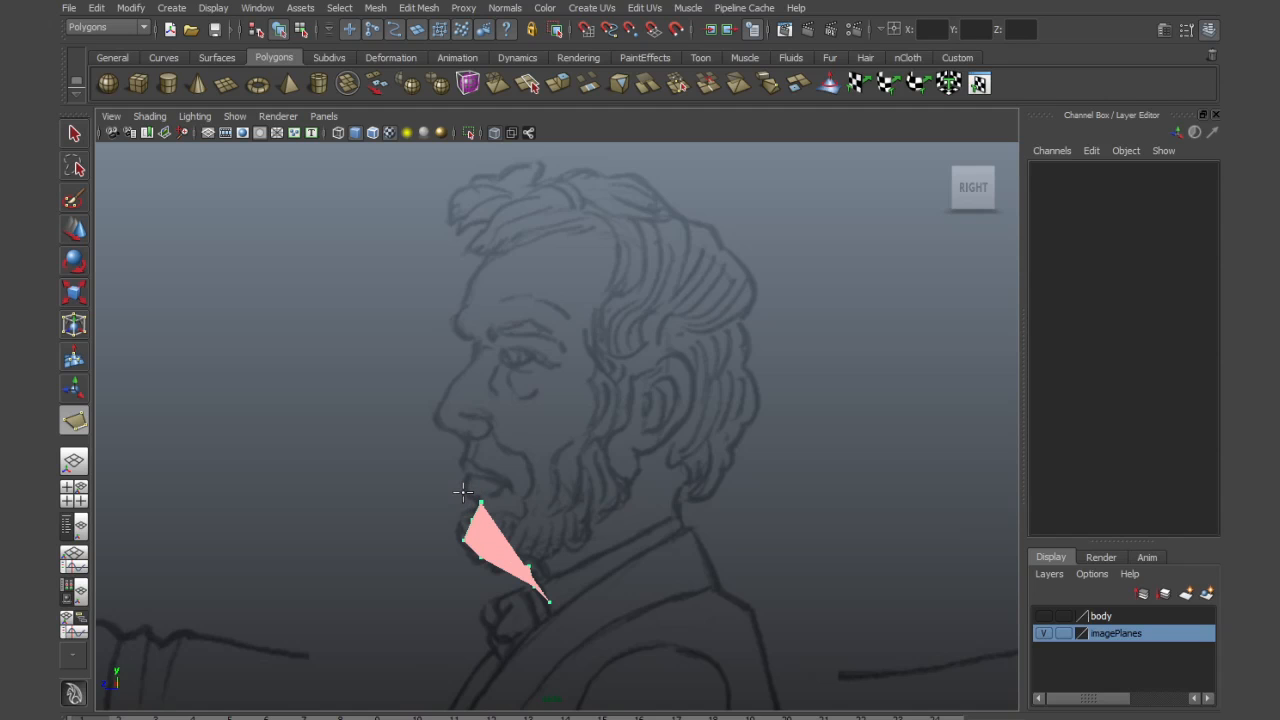
Continue the polygon outline along both lips, under the nose, around its tip and up to the nose bridge
click(463, 492)
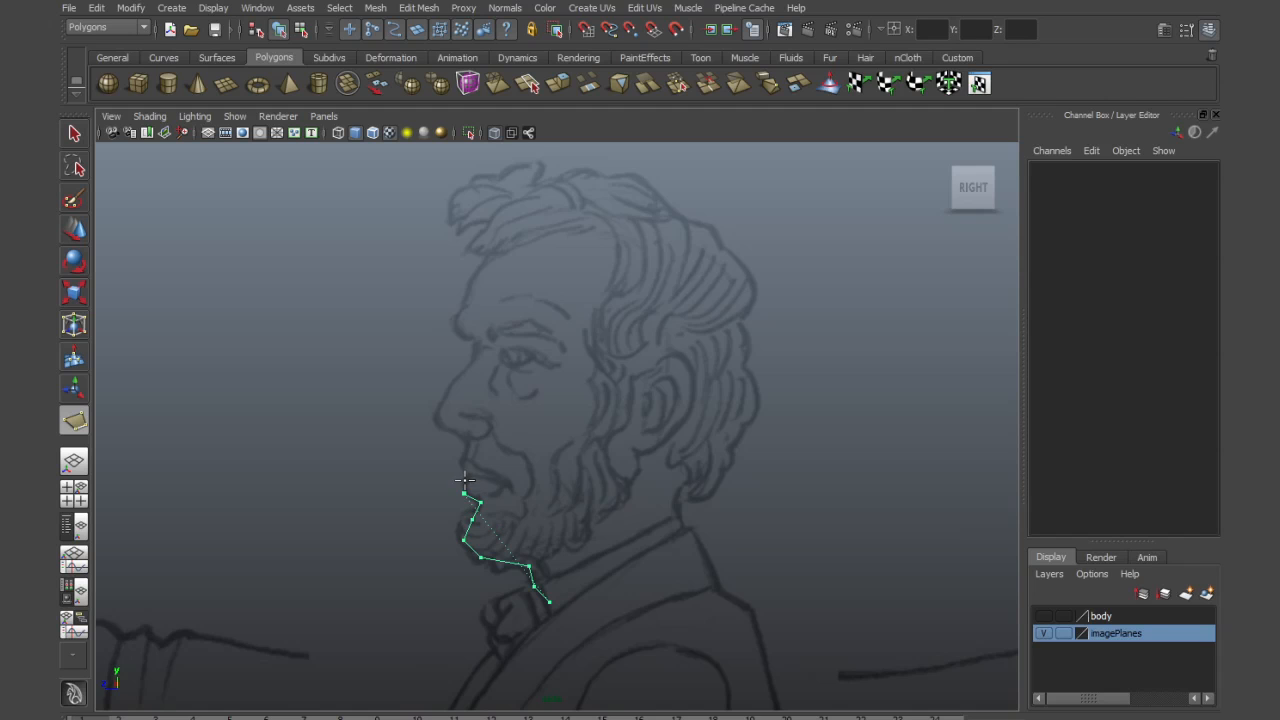
click(468, 476)
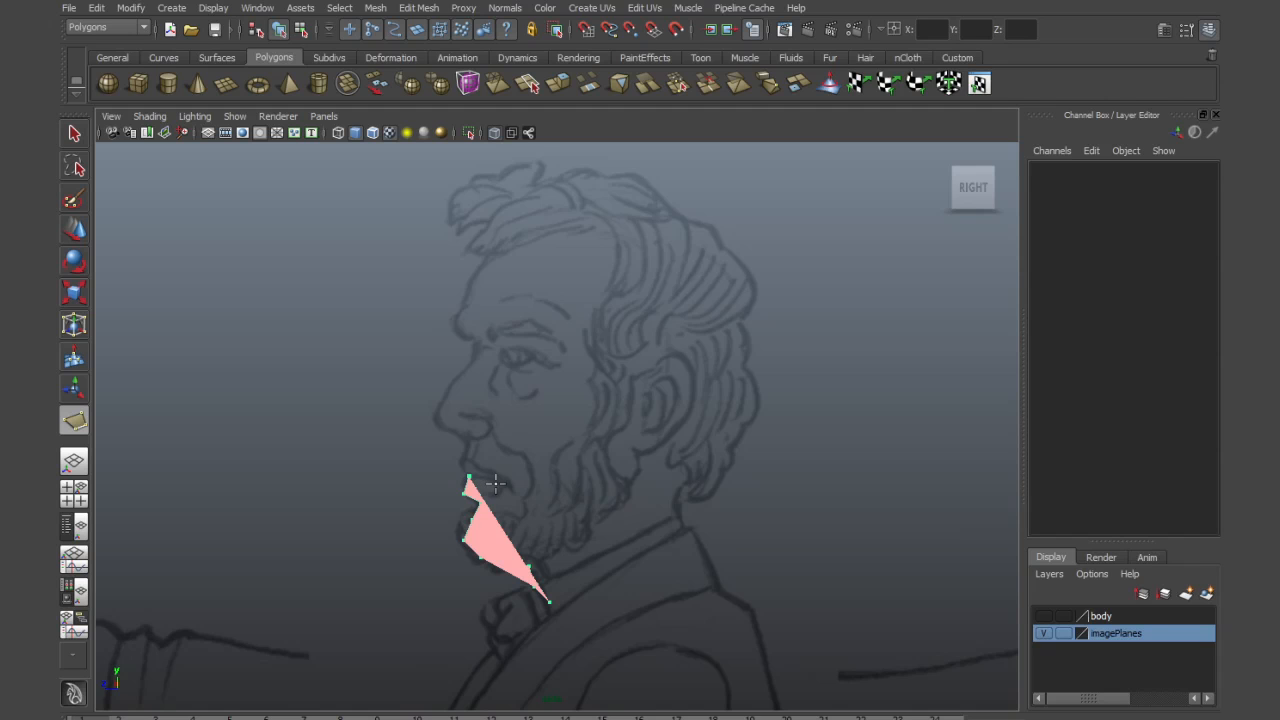
click(460, 463)
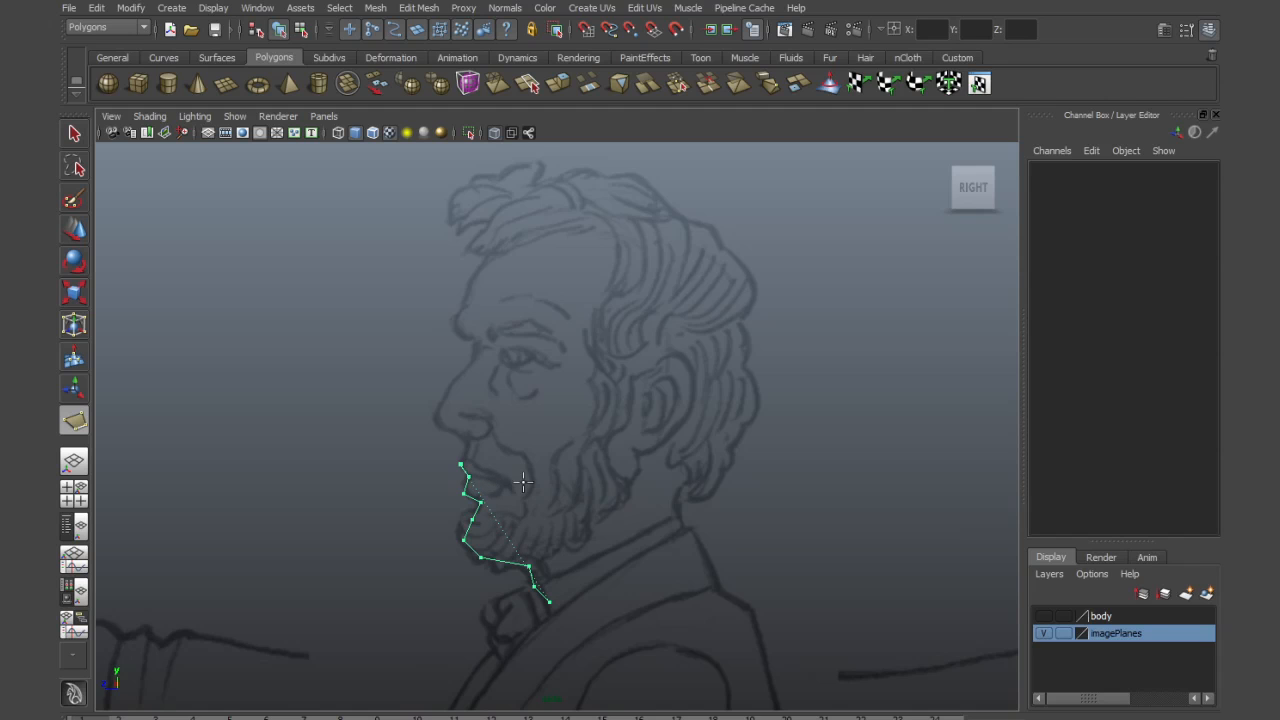
click(467, 440)
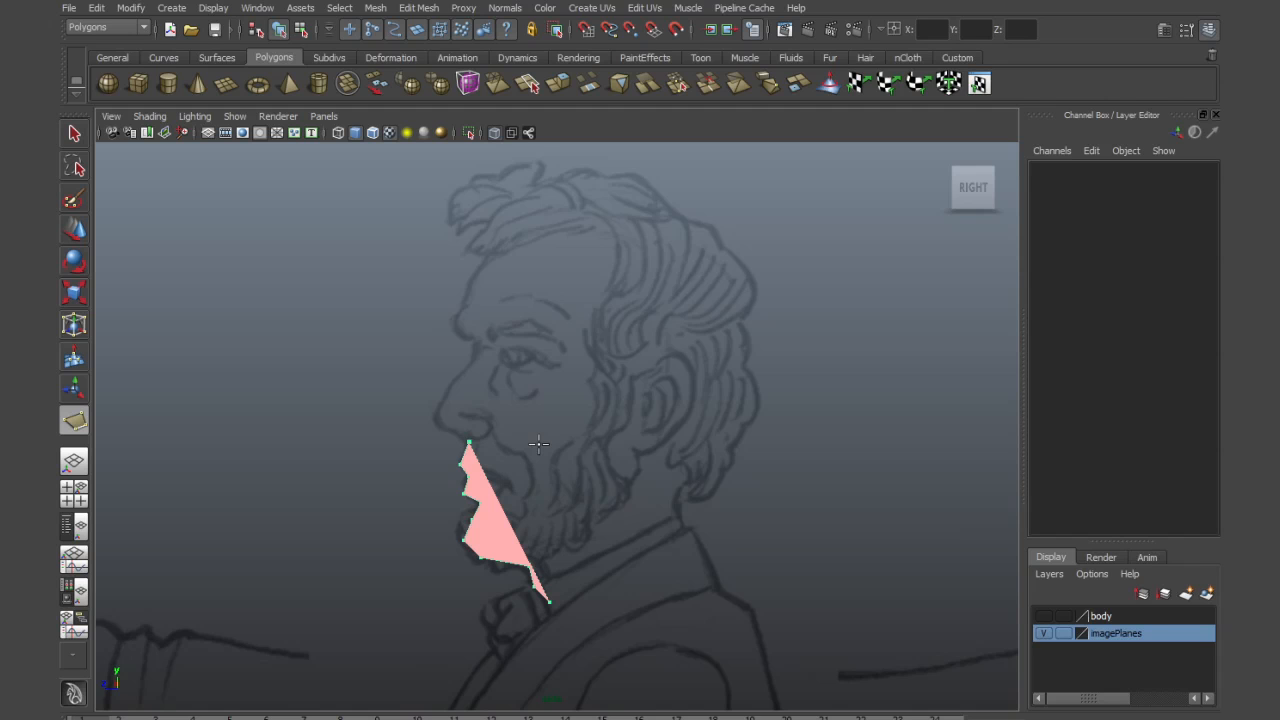
click(440, 428)
click(436, 413)
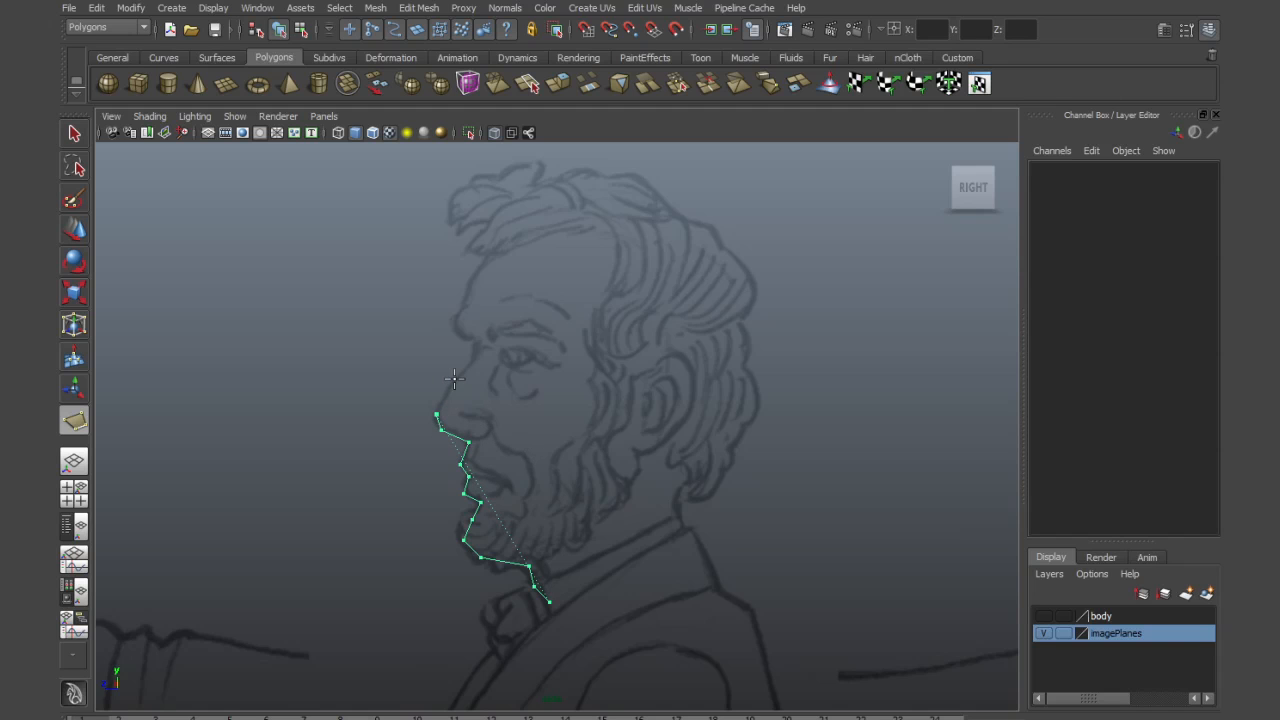
click(454, 379)
click(475, 355)
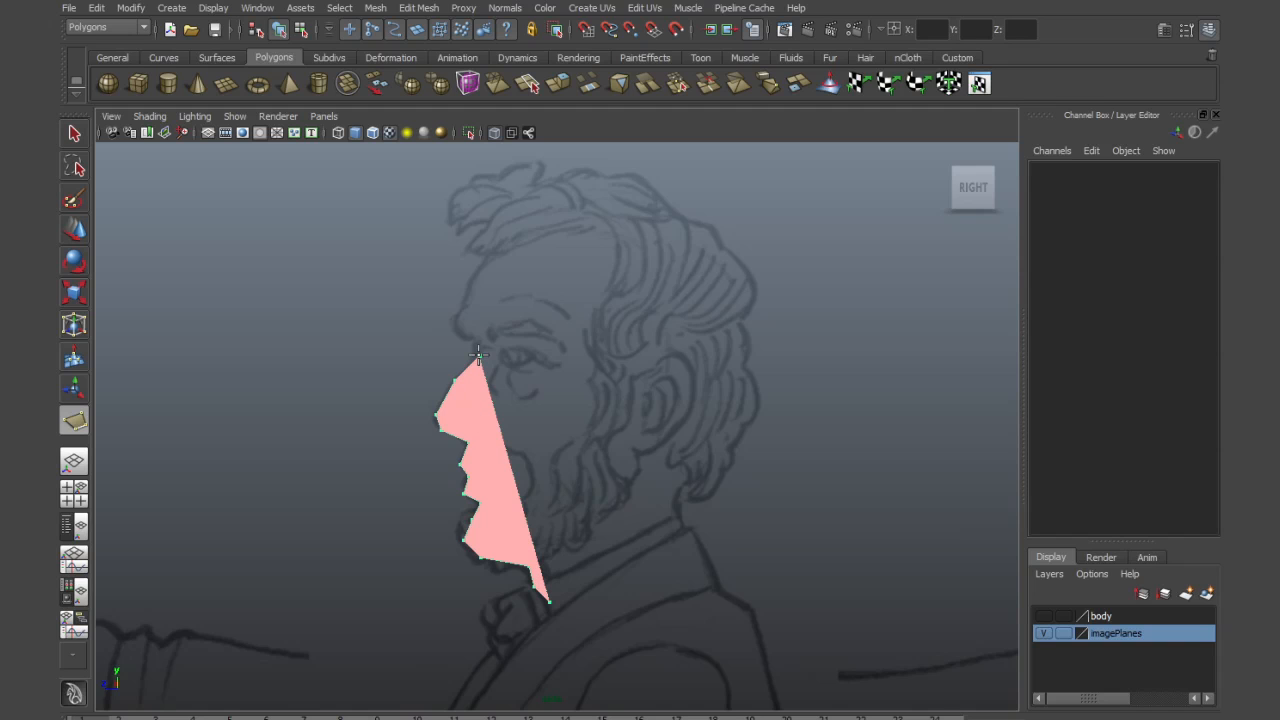
Continue the polygon outline over the brow and up the forehead to the front hairline
click(476, 338)
click(456, 336)
click(457, 305)
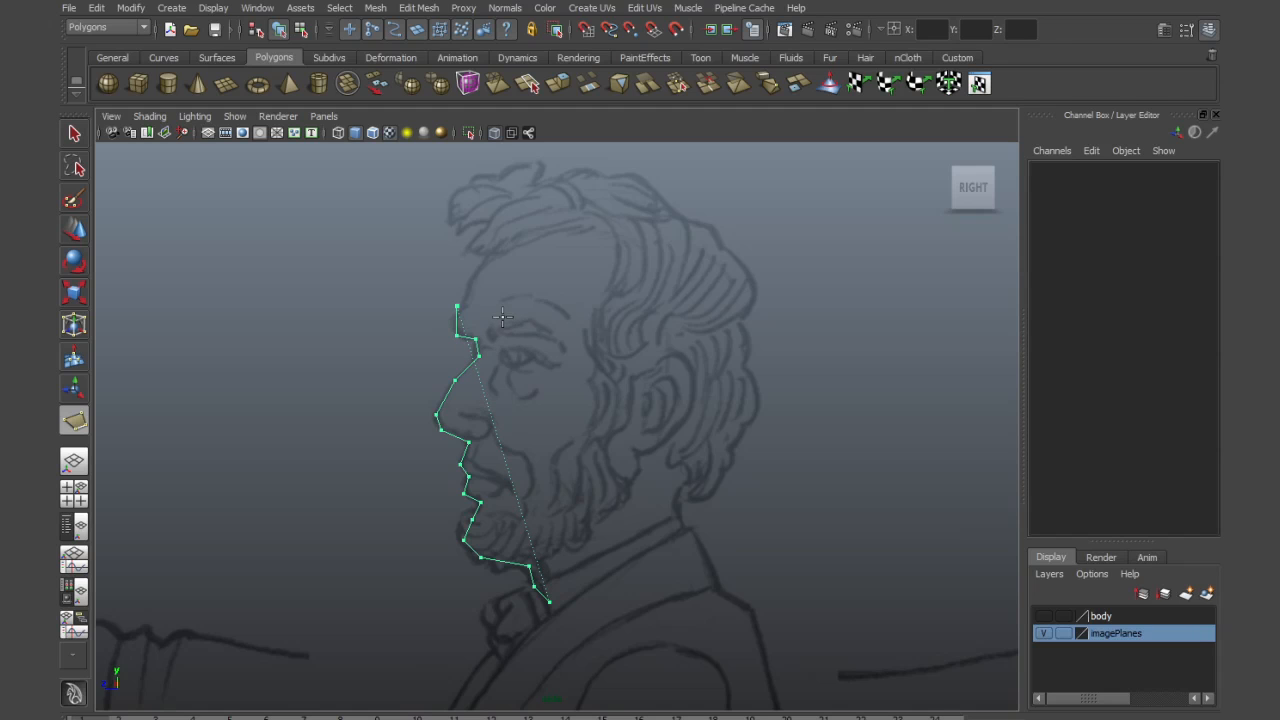
click(471, 274)
click(505, 245)
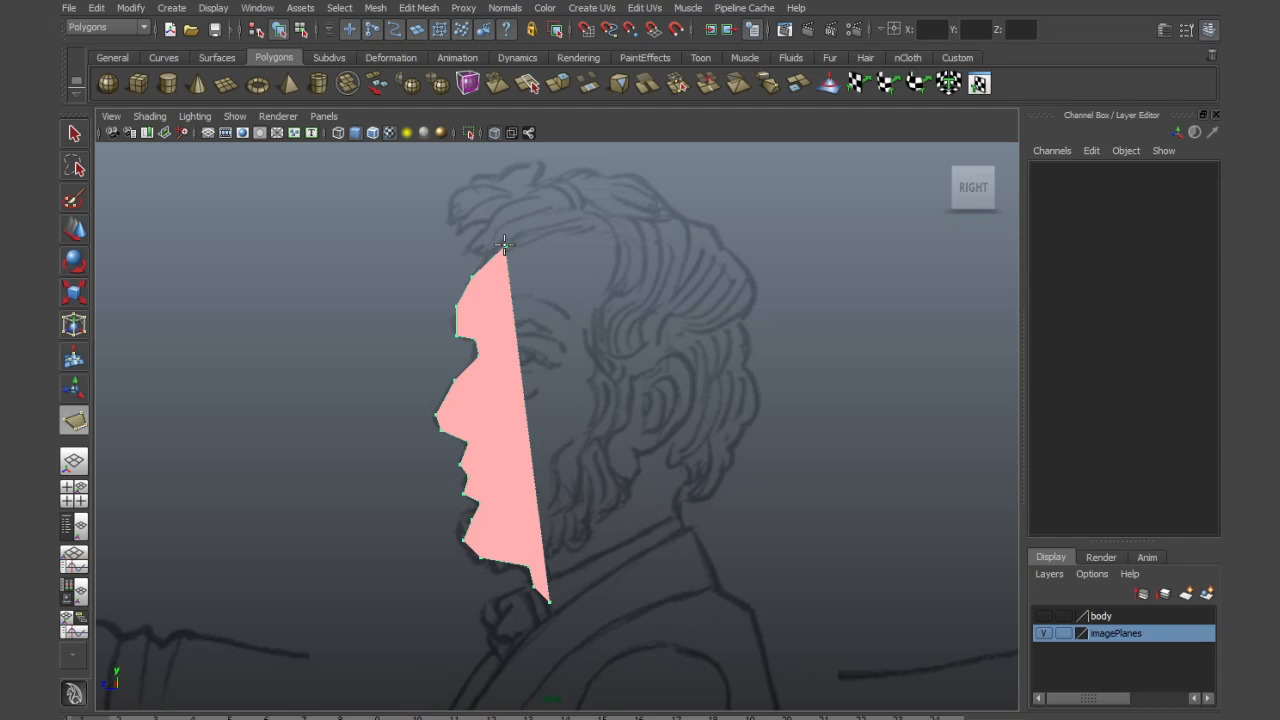
Continue the polygon outline over the crown and down the back of the head and neck to the rear collar
click(573, 220)
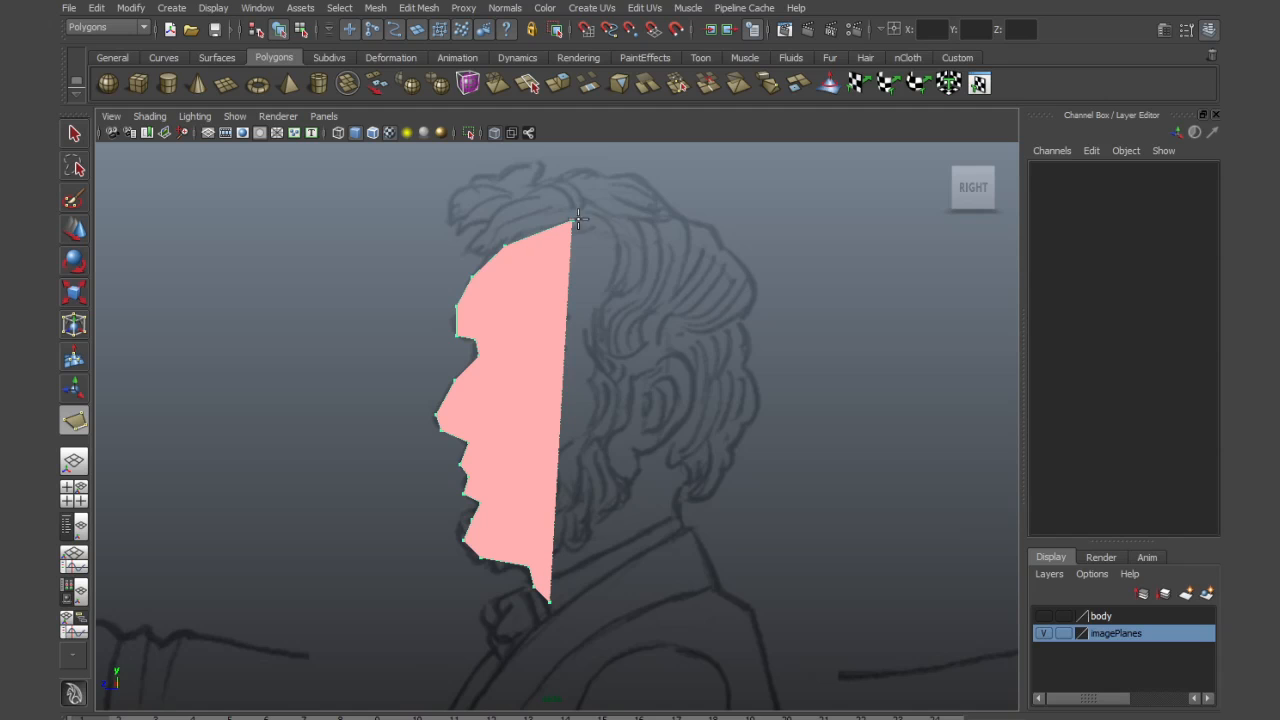
click(637, 222)
click(698, 246)
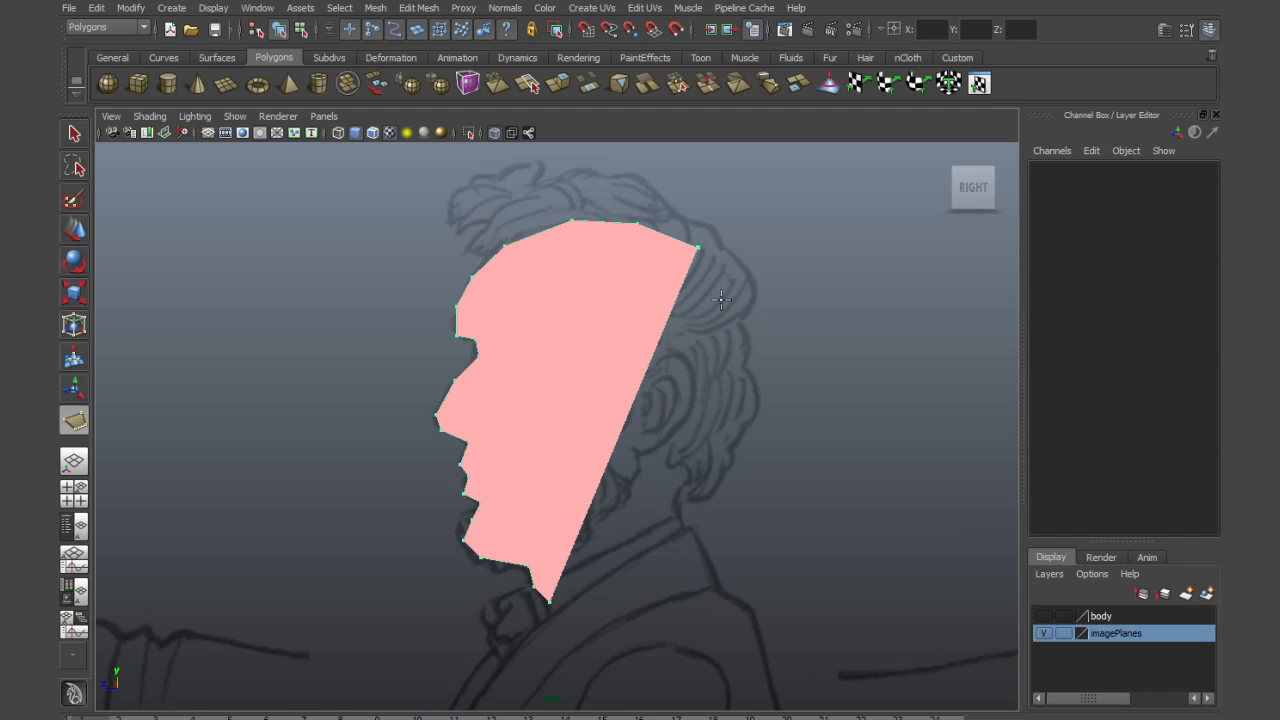
click(721, 299)
click(720, 366)
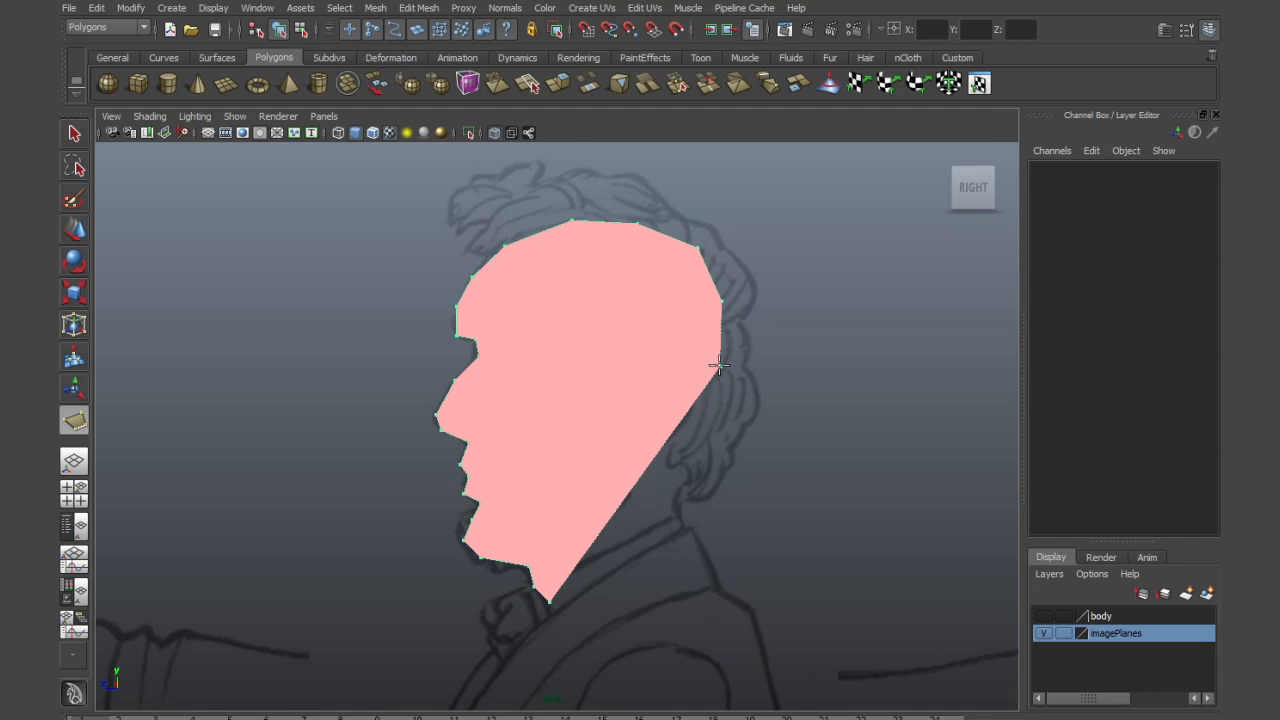
click(714, 437)
click(677, 496)
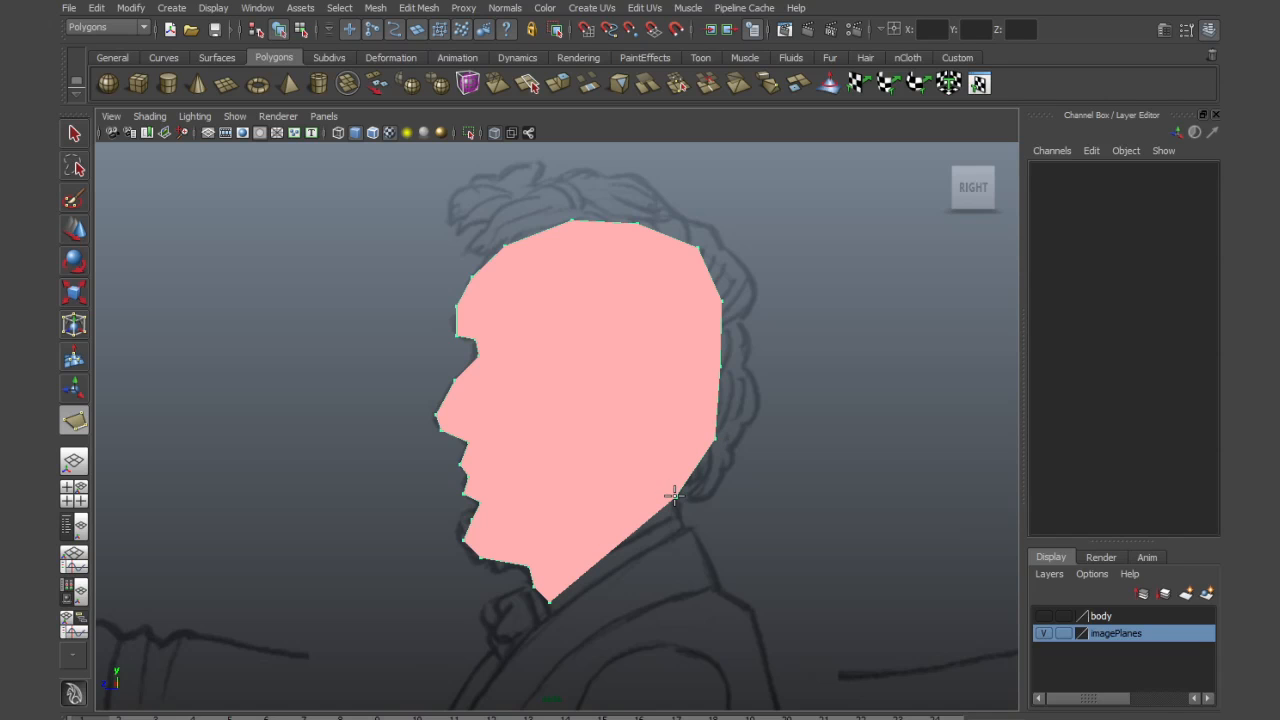
click(678, 527)
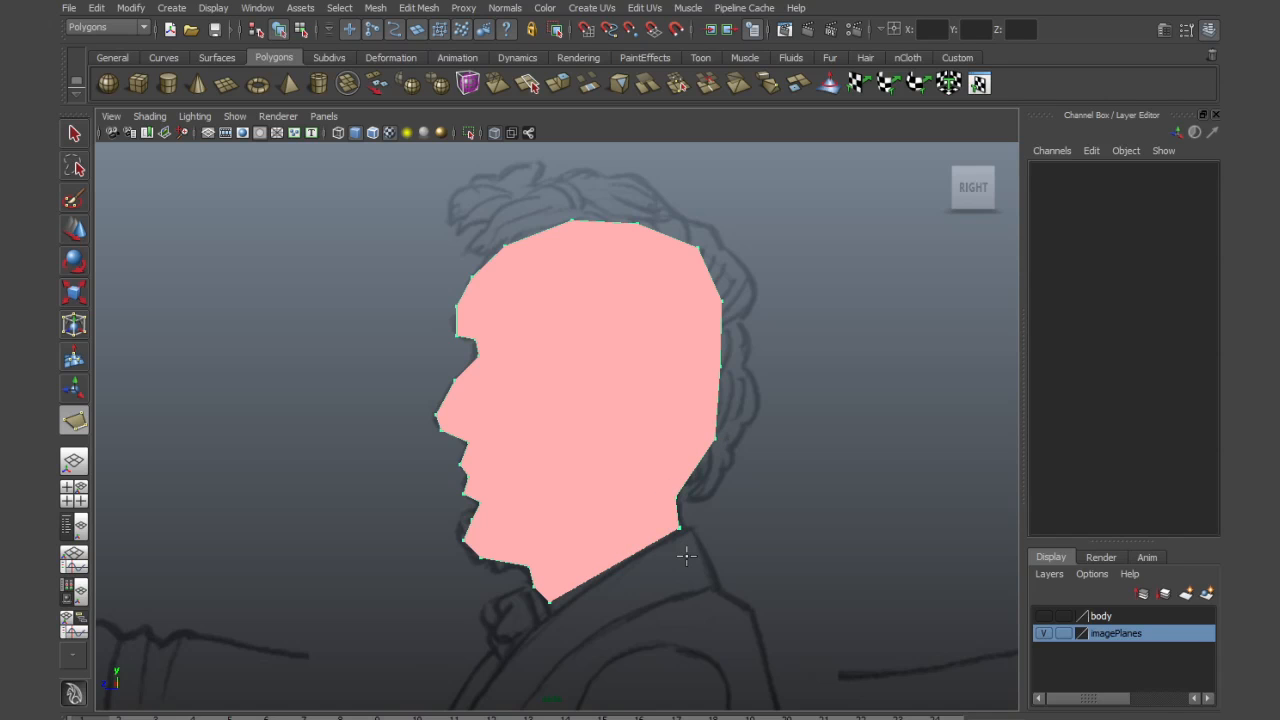
Complete the head polygon with a last point on the rear collar and move the vertex behind the ear outward
click(686, 556)
key(Return)
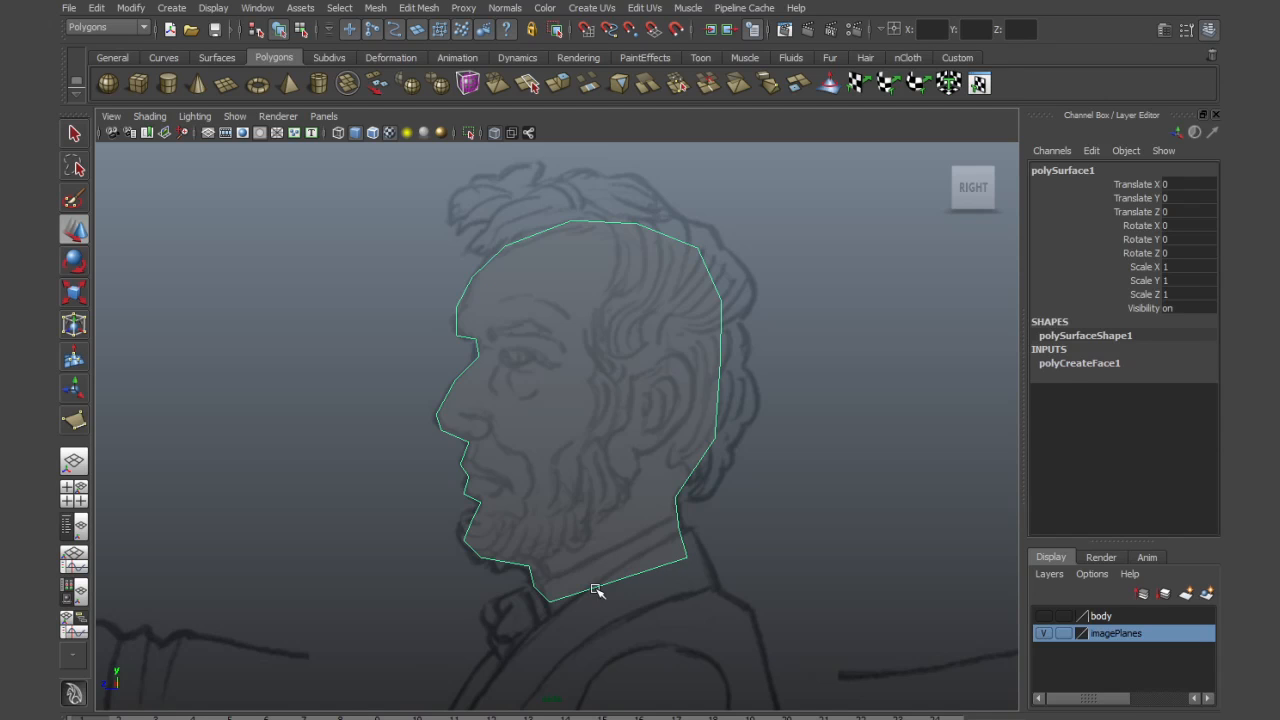
right_drag(578, 372, 543, 374)
drag(691, 342, 757, 402)
drag(666, 366, 697, 366)
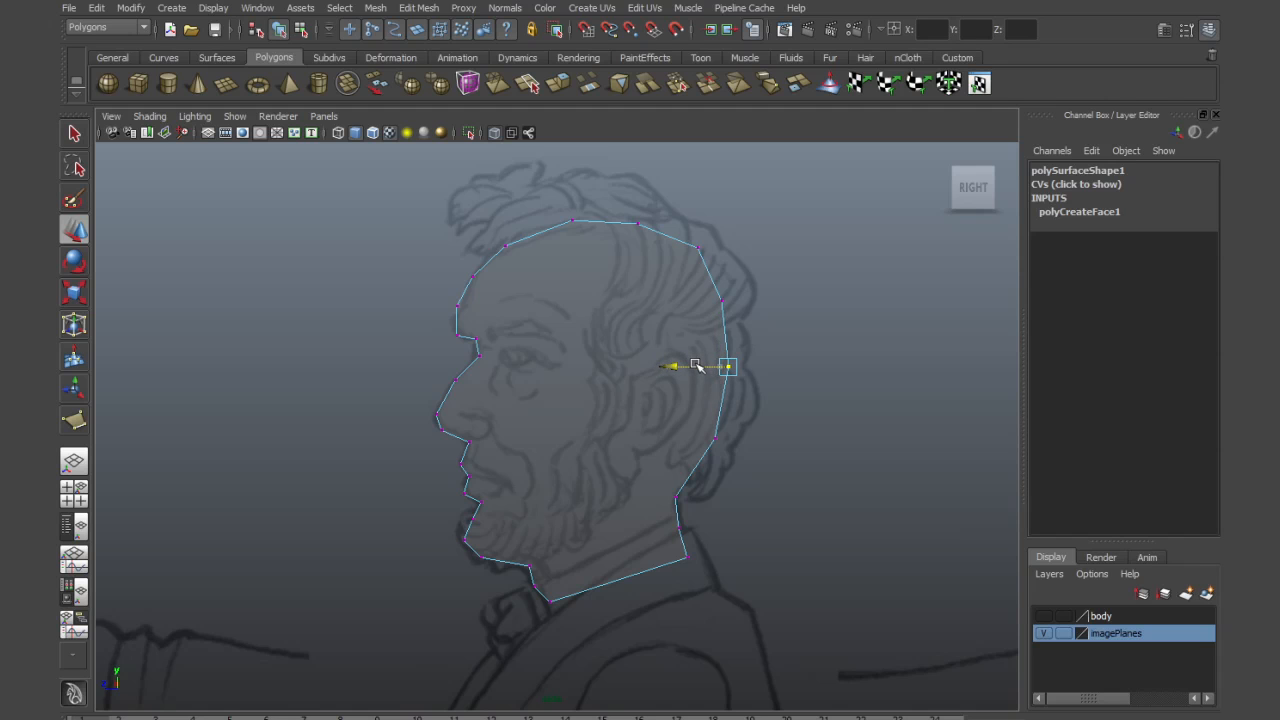
Reposition the profile vertices at the nape, lower back of the head and crown to smooth the skull outline
drag(652, 481, 685, 498)
drag(698, 431, 729, 454)
drag(721, 442, 717, 446)
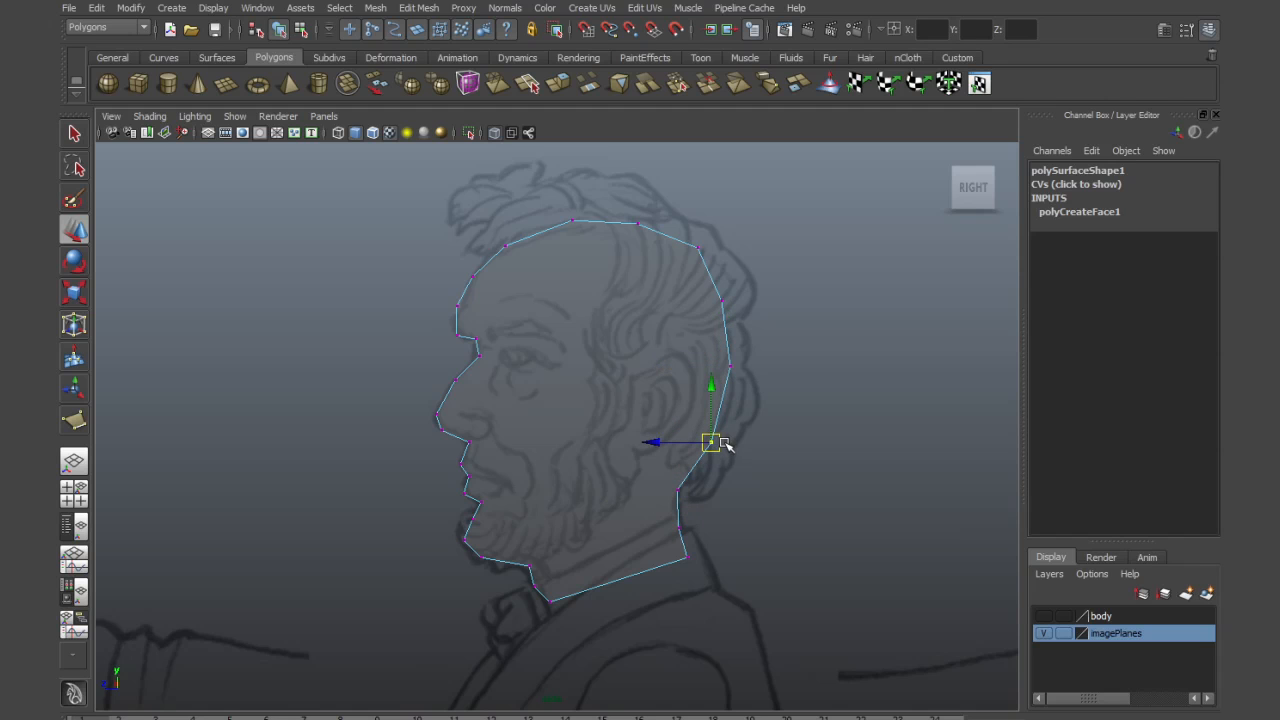
drag(708, 234, 700, 258)
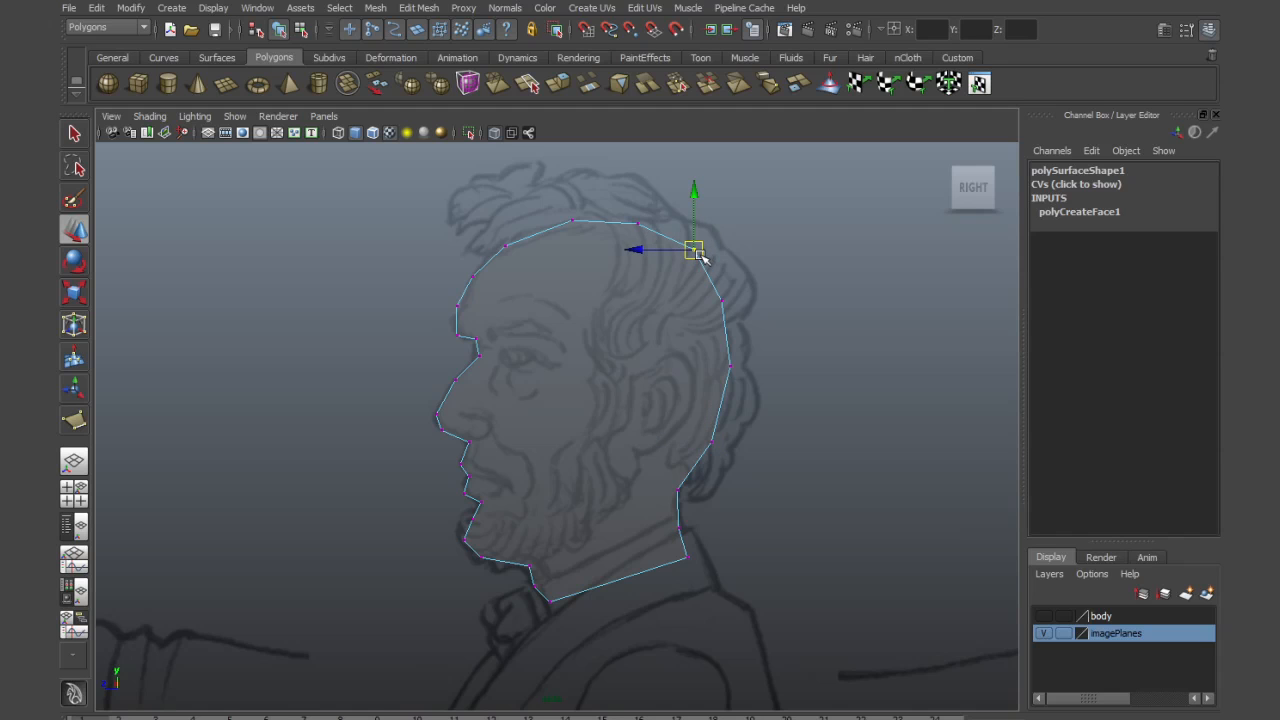
drag(548, 238, 572, 226)
mouse_move(633, 244)
mouse_down()
mouse_move(654, 210)
mouse_move(645, 227)
mouse_up()
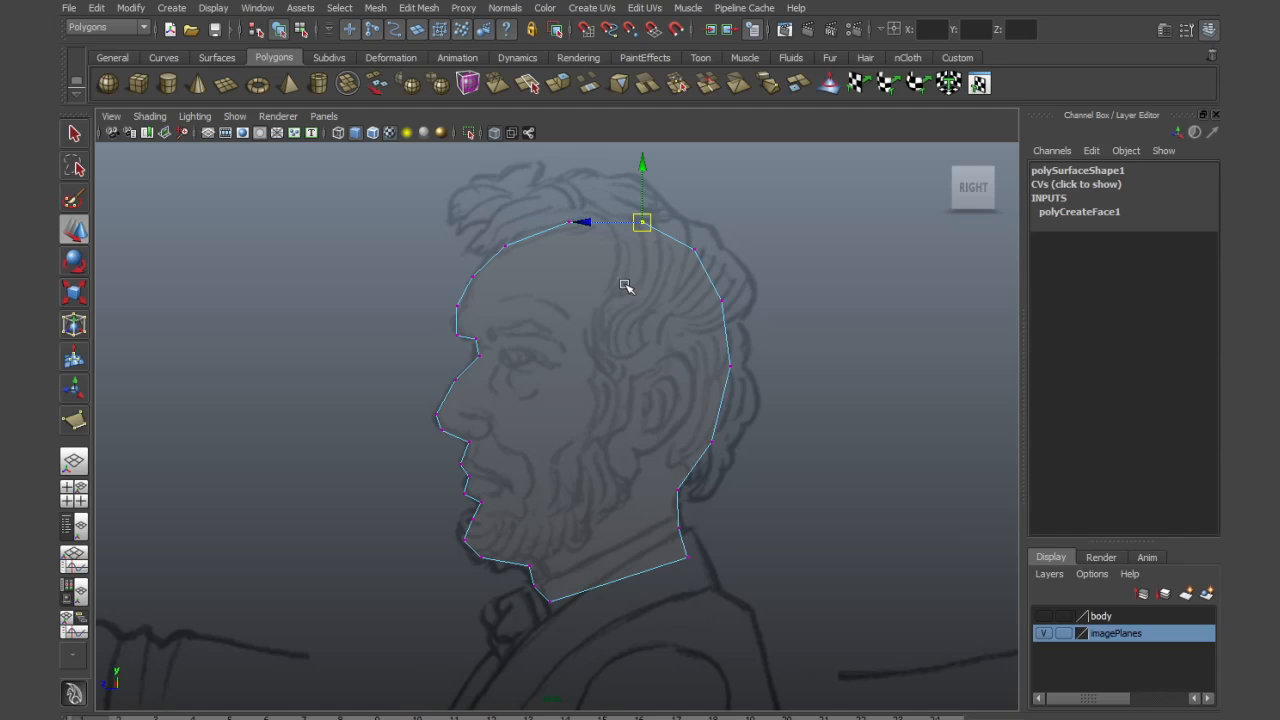
Nudge the two brow vertices horizontally to fit the drawn forehead in the side view
scroll(600, 340, up, 1)
drag(420, 285, 455, 340)
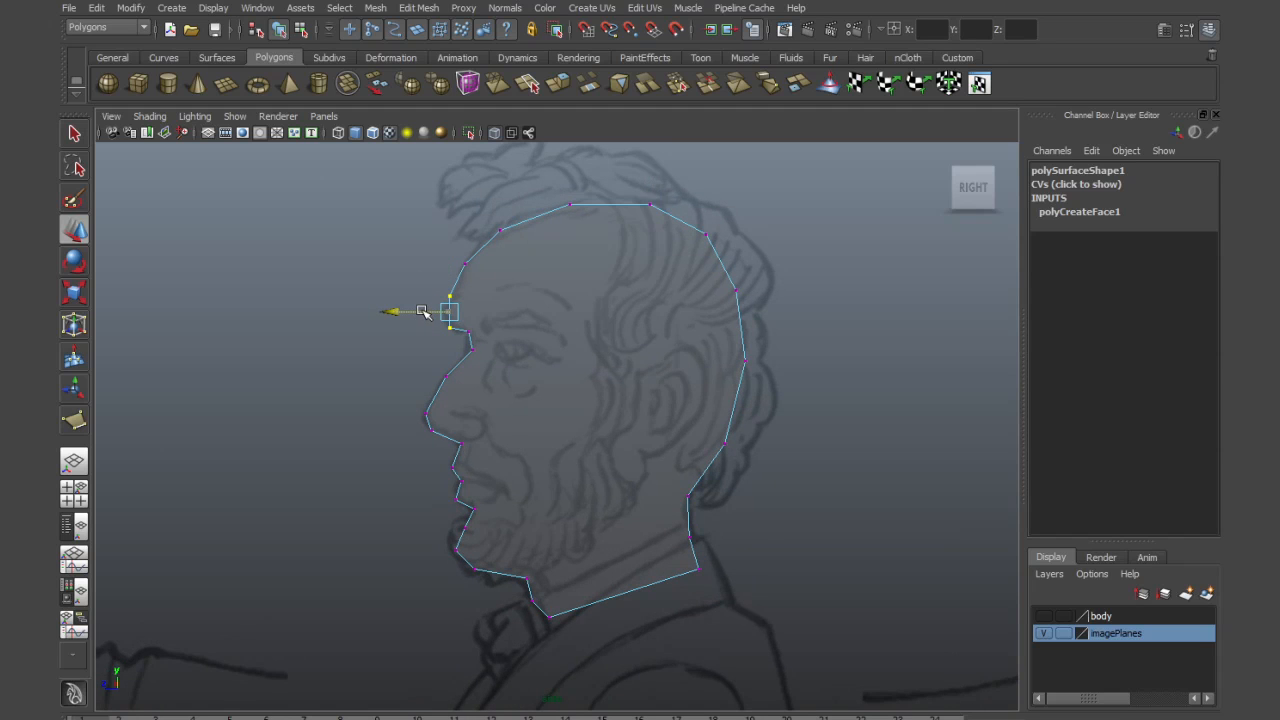
scroll(605, 348, down, 2)
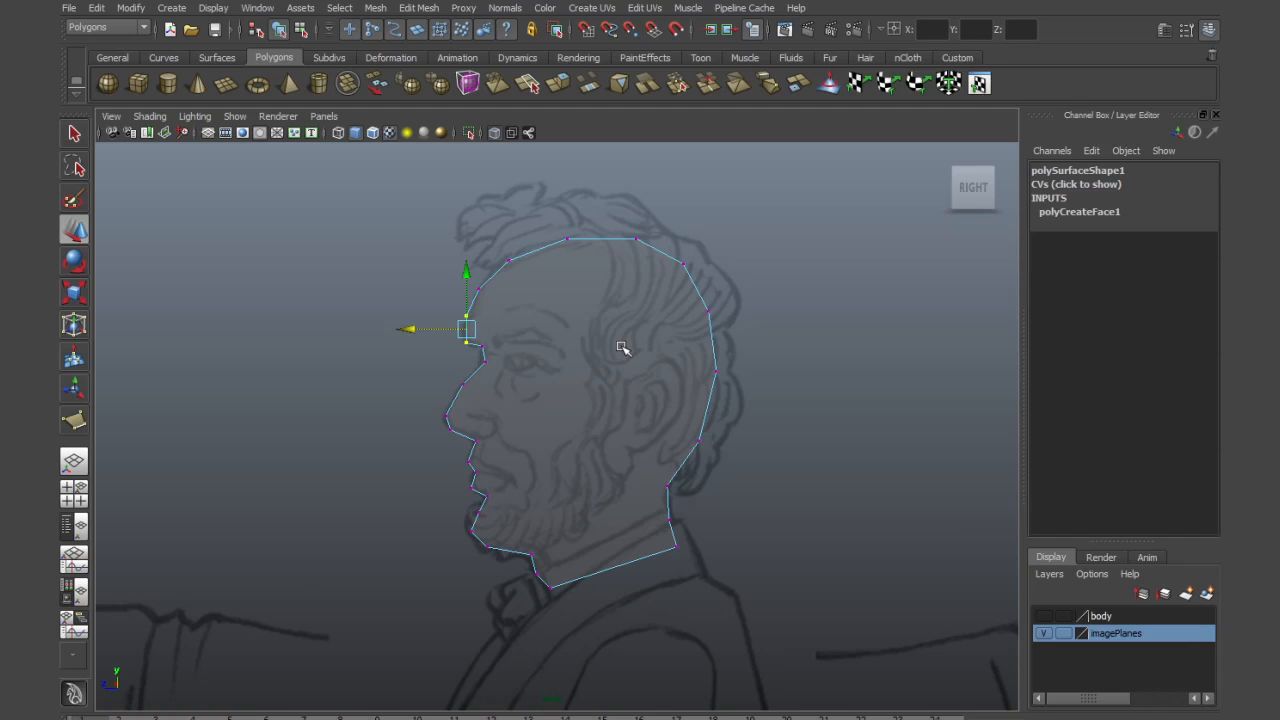
key(space)
key(space)
alt+drag(786, 271, 723, 391)
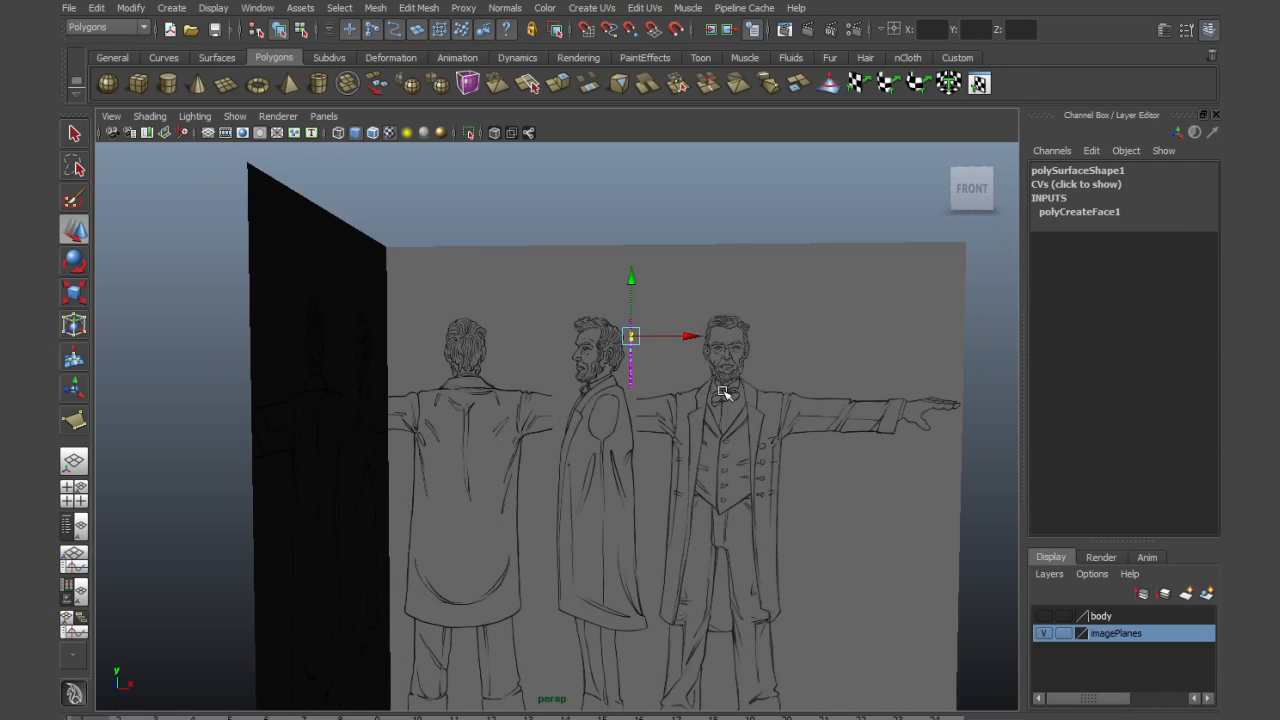
key(space)
alt+middle_drag(330, 424, 728, 630)
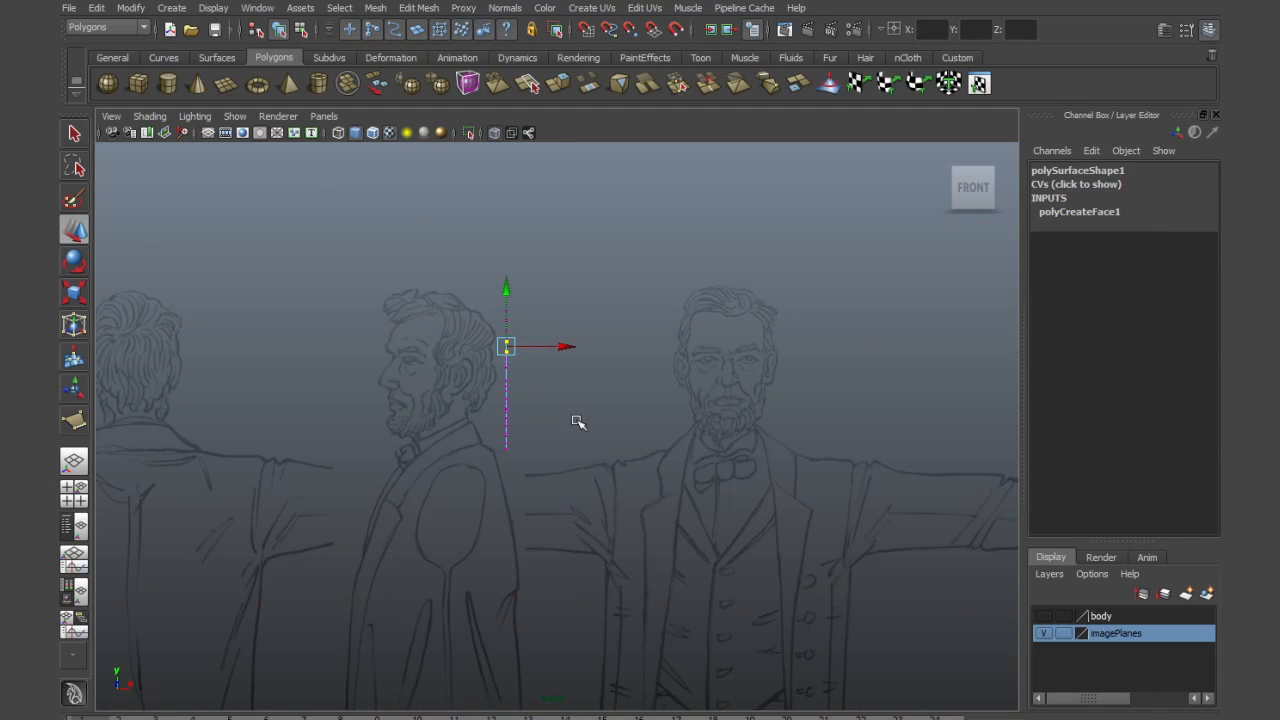
right_drag(507, 410, 561, 388)
drag(561, 347, 587, 347)
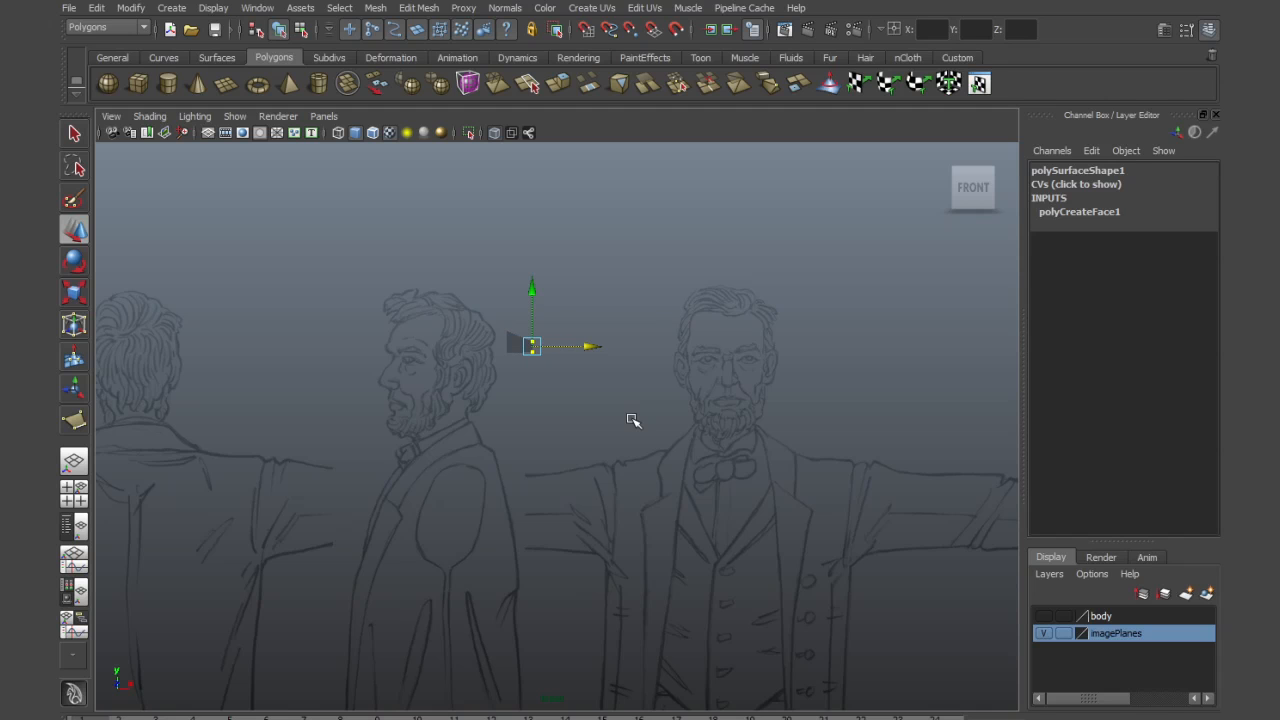
key(ctrl+z)
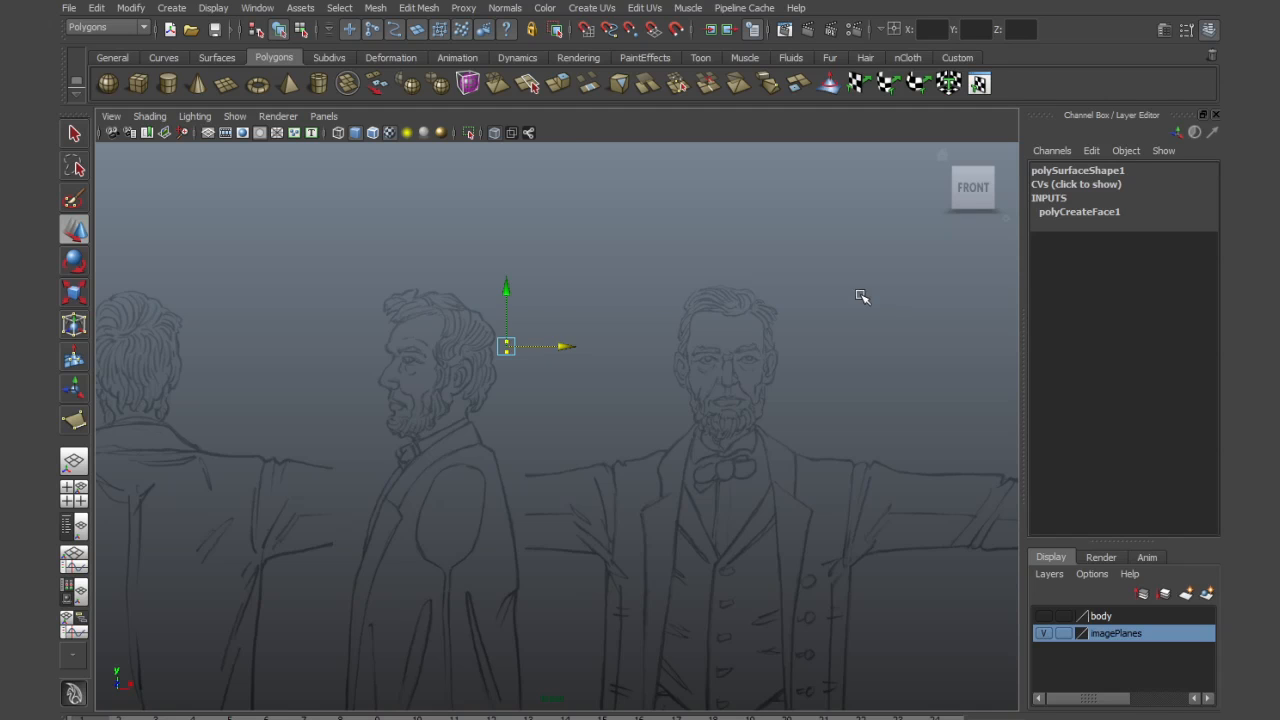
Select the whole head polygon and move it along X to about 3.35, over the face of the front-view drawing
key(space)
key(space)
scroll(780, 349, up, 3)
scroll(700, 371, up, 3)
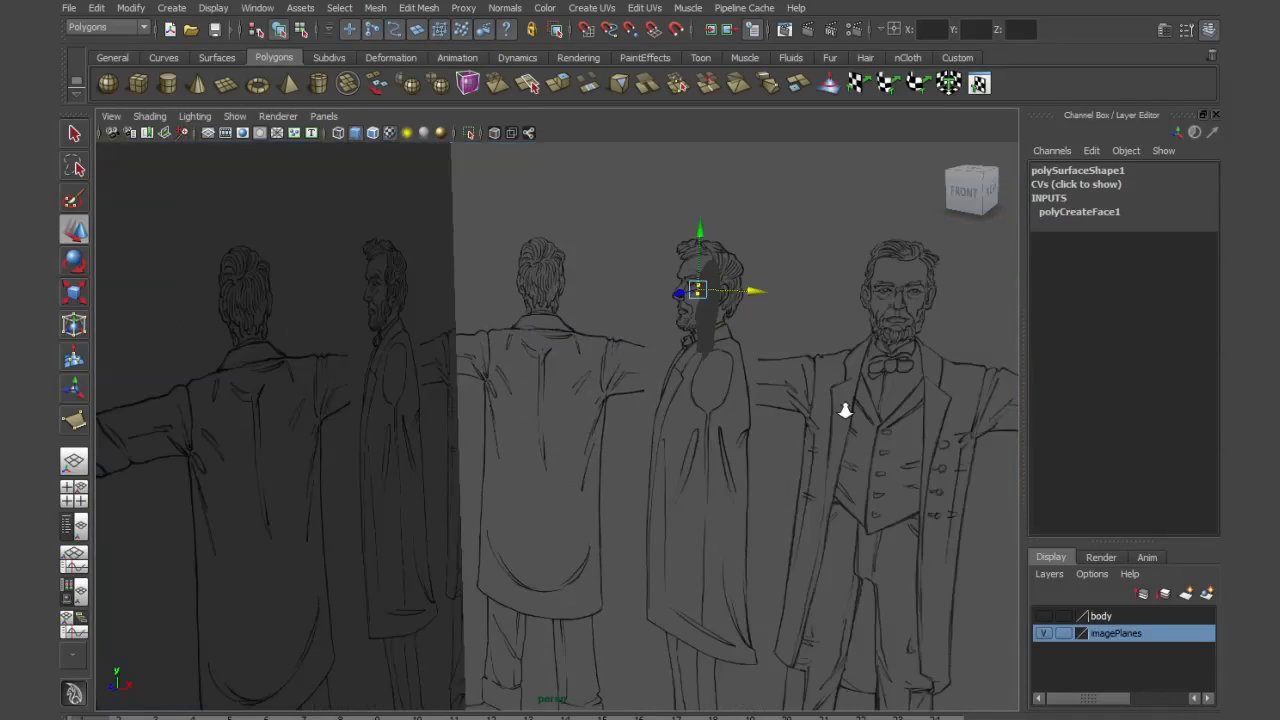
alt+drag(858, 396, 651, 497)
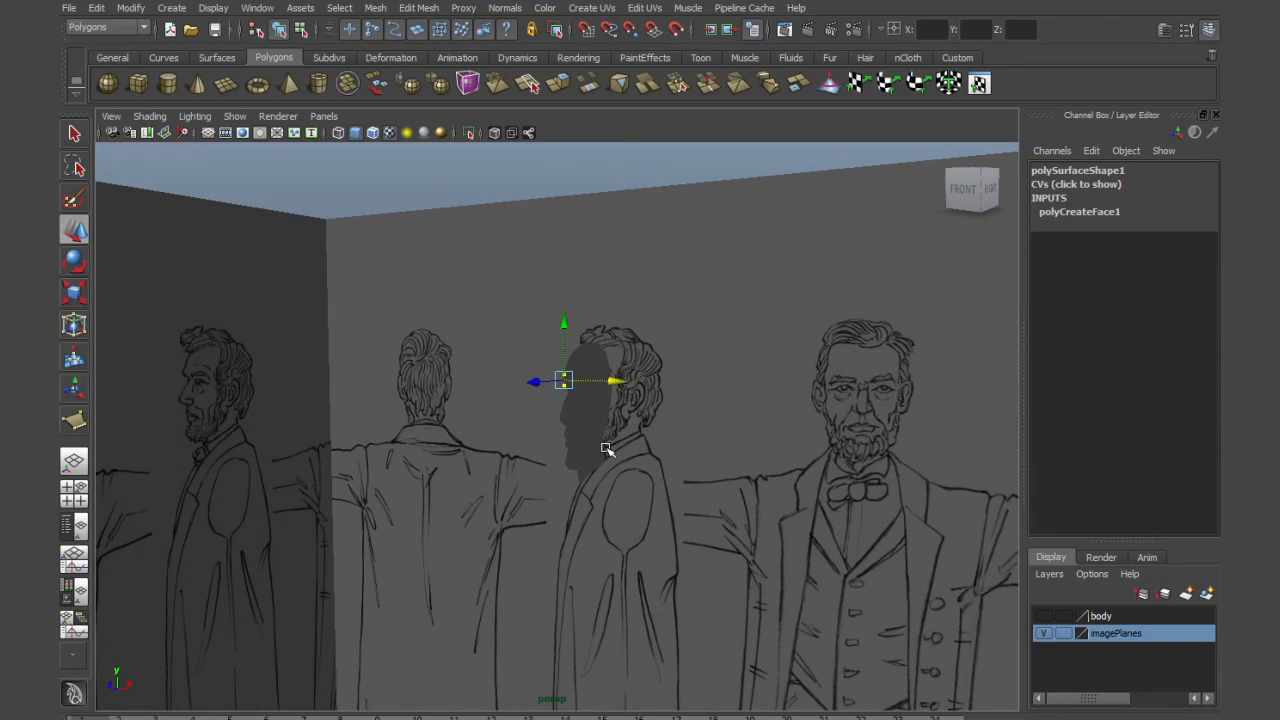
click(586, 428)
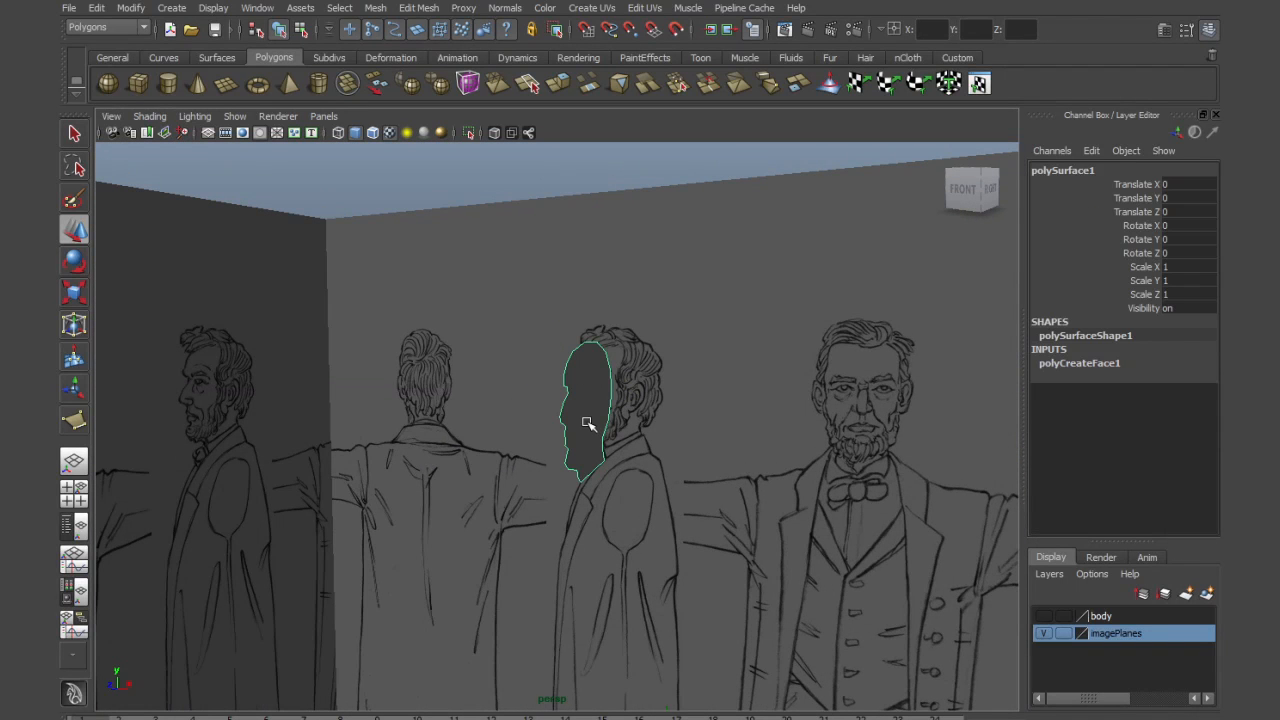
click(661, 453)
click(592, 431)
mouse_move(627, 458)
alt+mouse_down()
mouse_move(654, 480)
mouse_move(641, 598)
mouse_move(677, 523)
mouse_move(720, 523)
mouse_move(623, 557)
mouse_move(625, 510)
alt+mouse_up()
key(w)
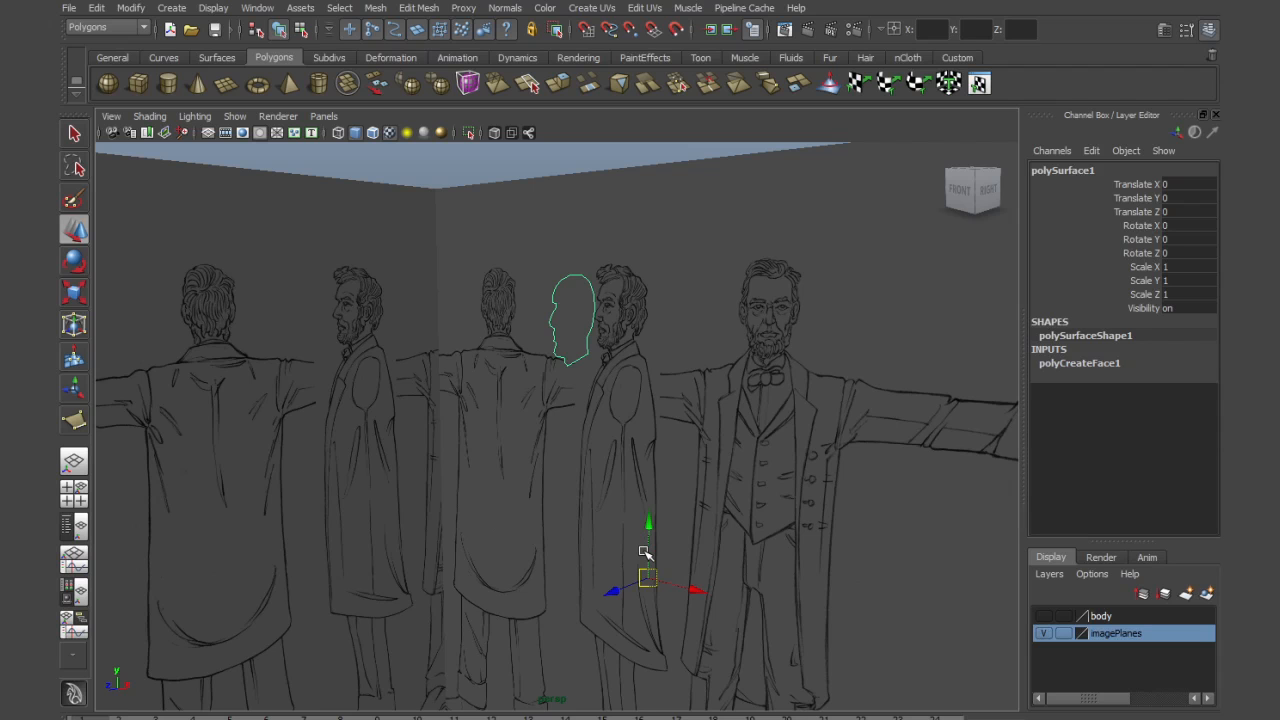
alt+drag(661, 578, 851, 551)
key(ctrl+z)
drag(781, 604, 760, 603)
alt+drag(745, 503, 771, 479)
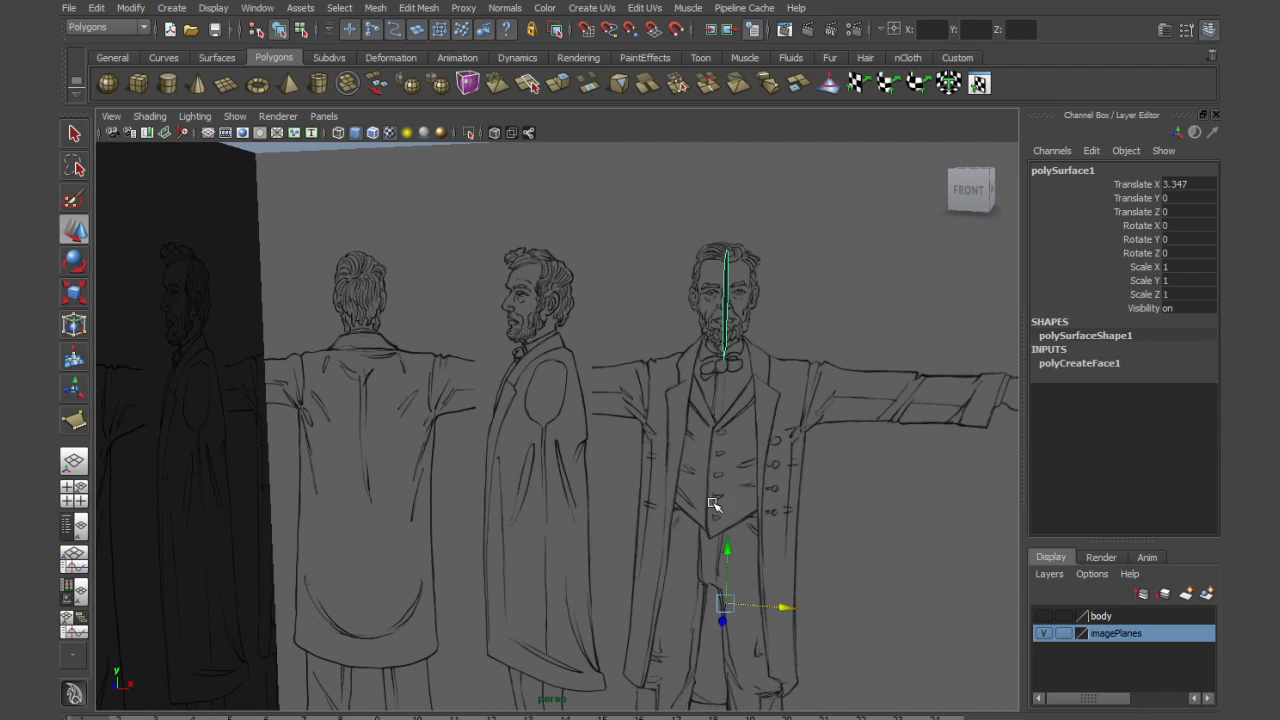
In the front view, shift the head polygon along X to about 3.15 to line up with the middle of the face
key(space)
key(space)
scroll(509, 580, down, 3)
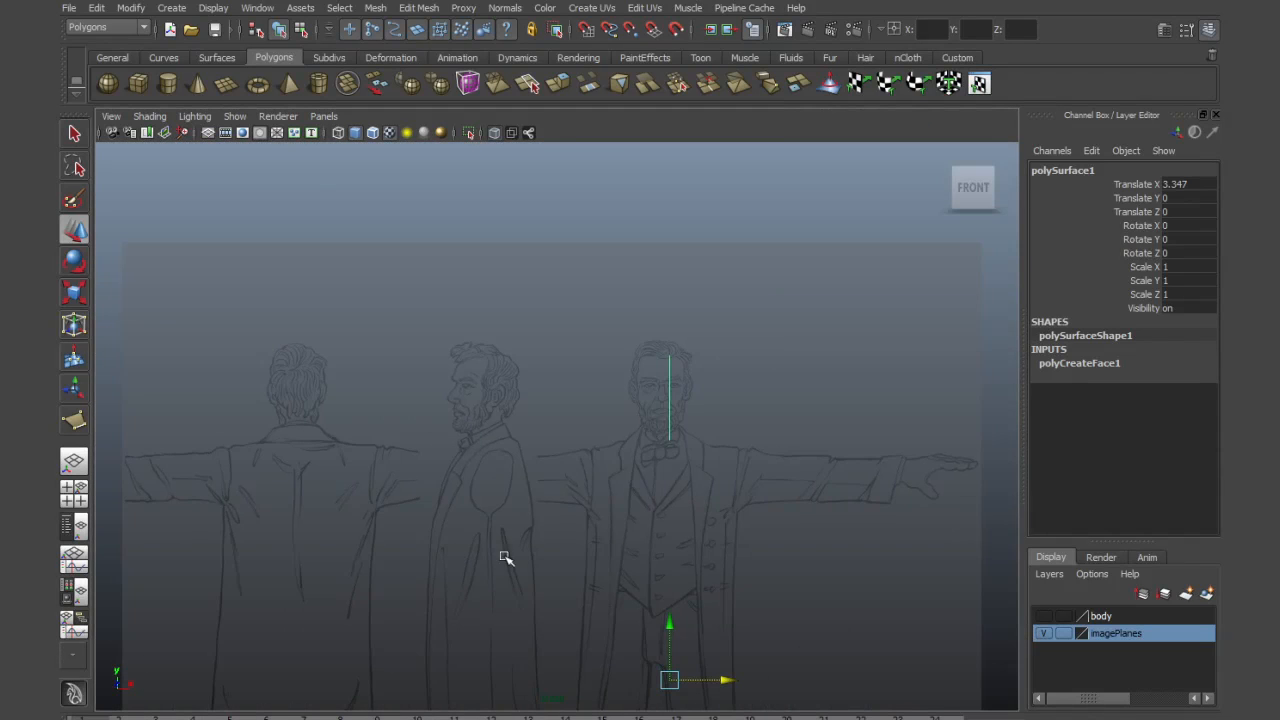
alt+middle_drag(503, 557, 462, 525)
drag(674, 652, 667, 653)
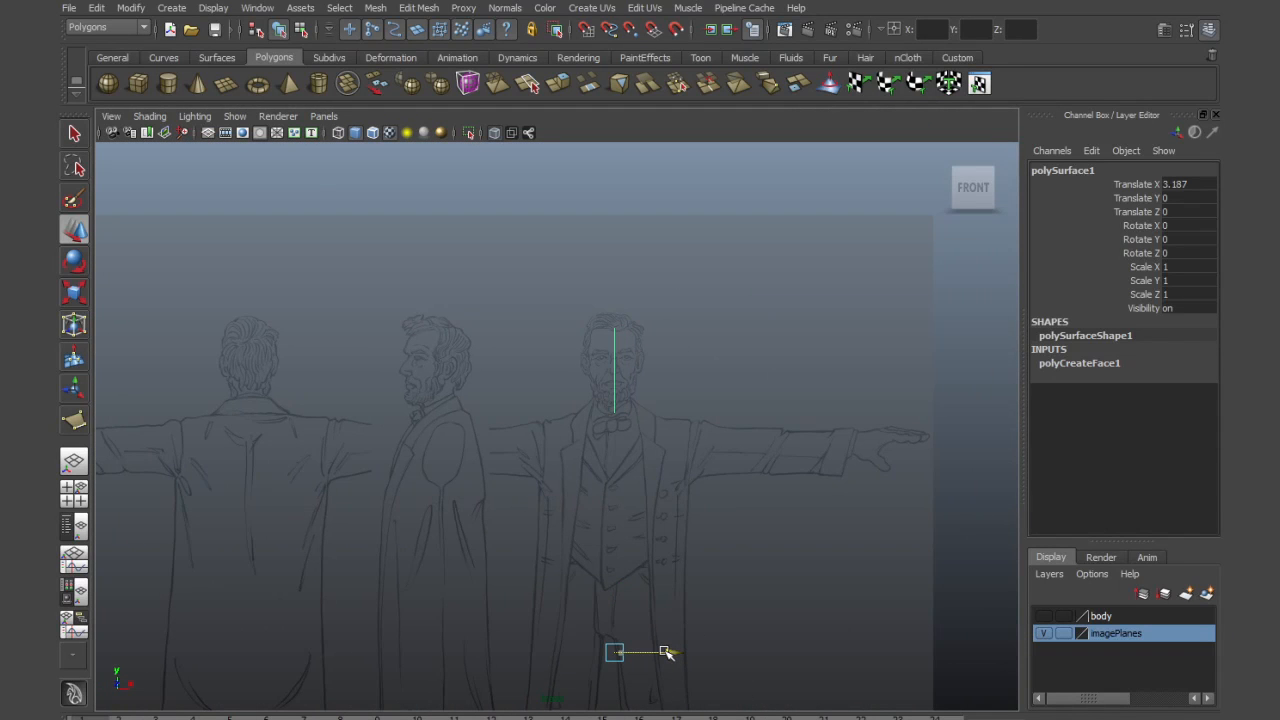
alt+right_drag(603, 423, 717, 469)
alt+middle_drag(717, 469, 660, 566)
alt+right_drag(470, 489, 521, 478)
alt+middle_drag(582, 493, 585, 440)
drag(626, 660, 624, 660)
Fine-tune the head polygon's centring on the drawn face to a Translate X of about 3.18
alt+right_drag(611, 526, 880, 600)
alt+middle_drag(701, 541, 653, 475)
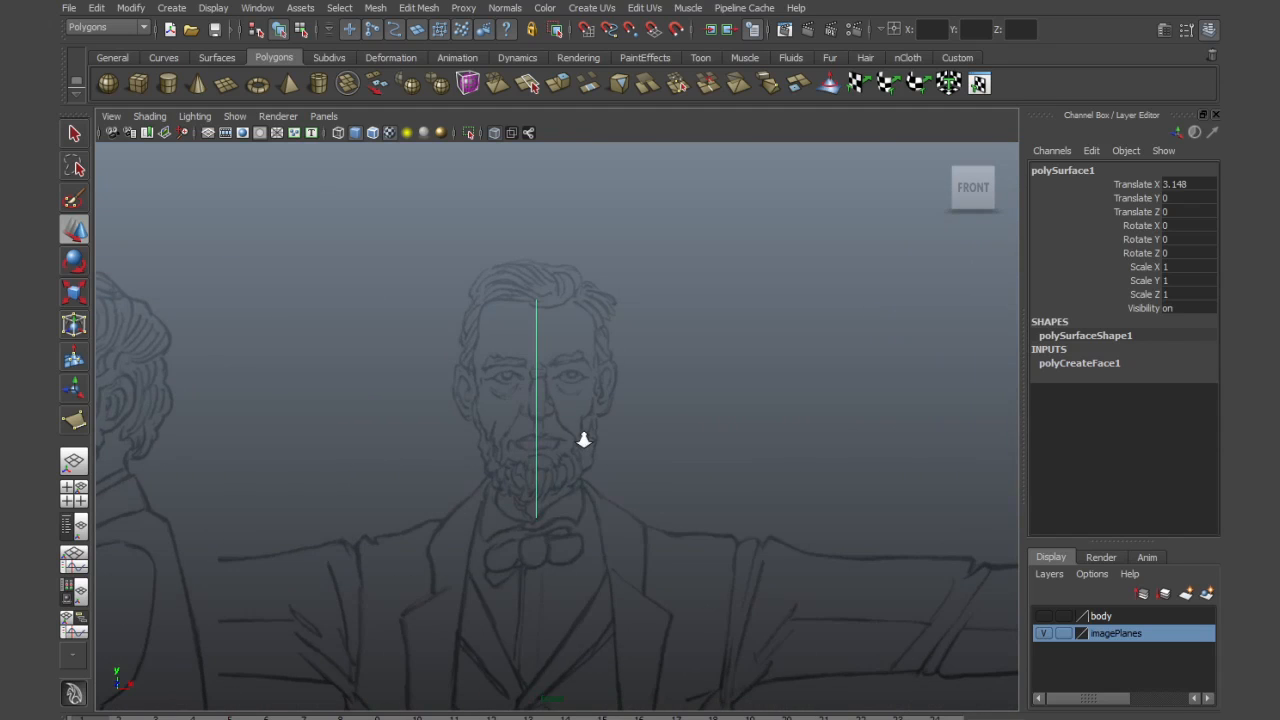
alt+right_drag(584, 441, 769, 507)
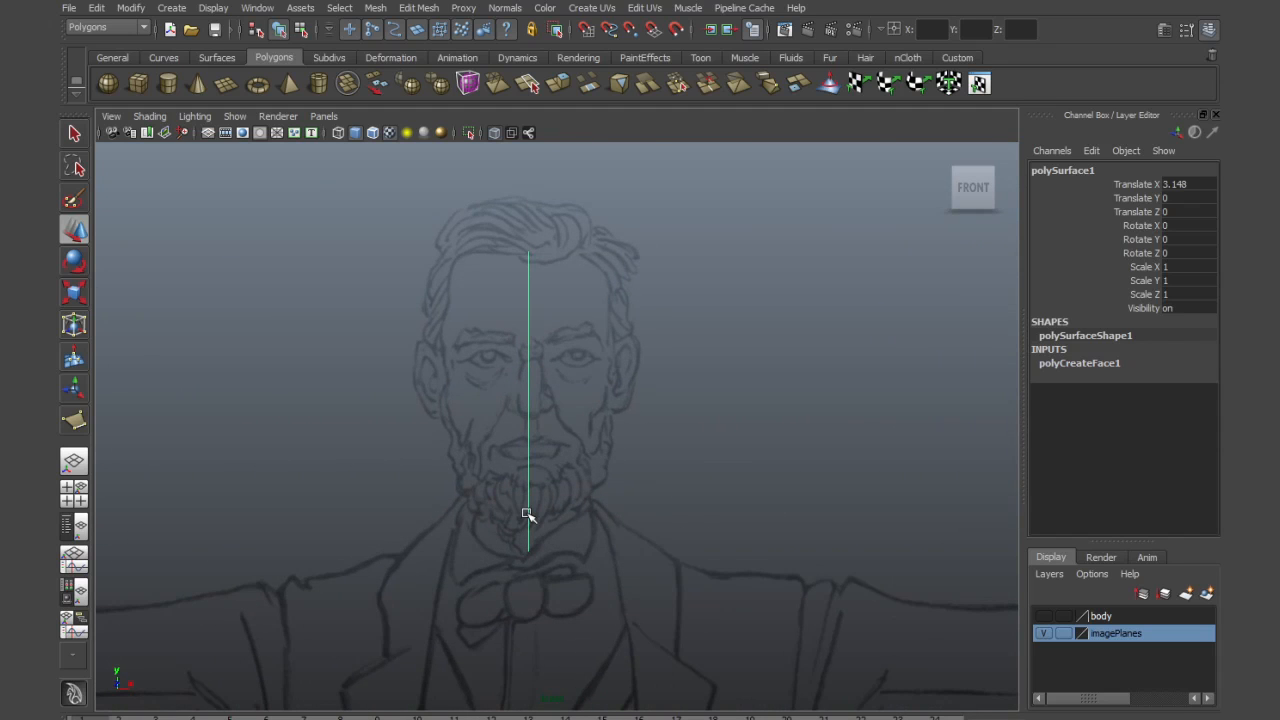
alt+right_drag(624, 539, 500, 498)
alt+middle_drag(572, 540, 588, 397)
drag(610, 665, 617, 660)
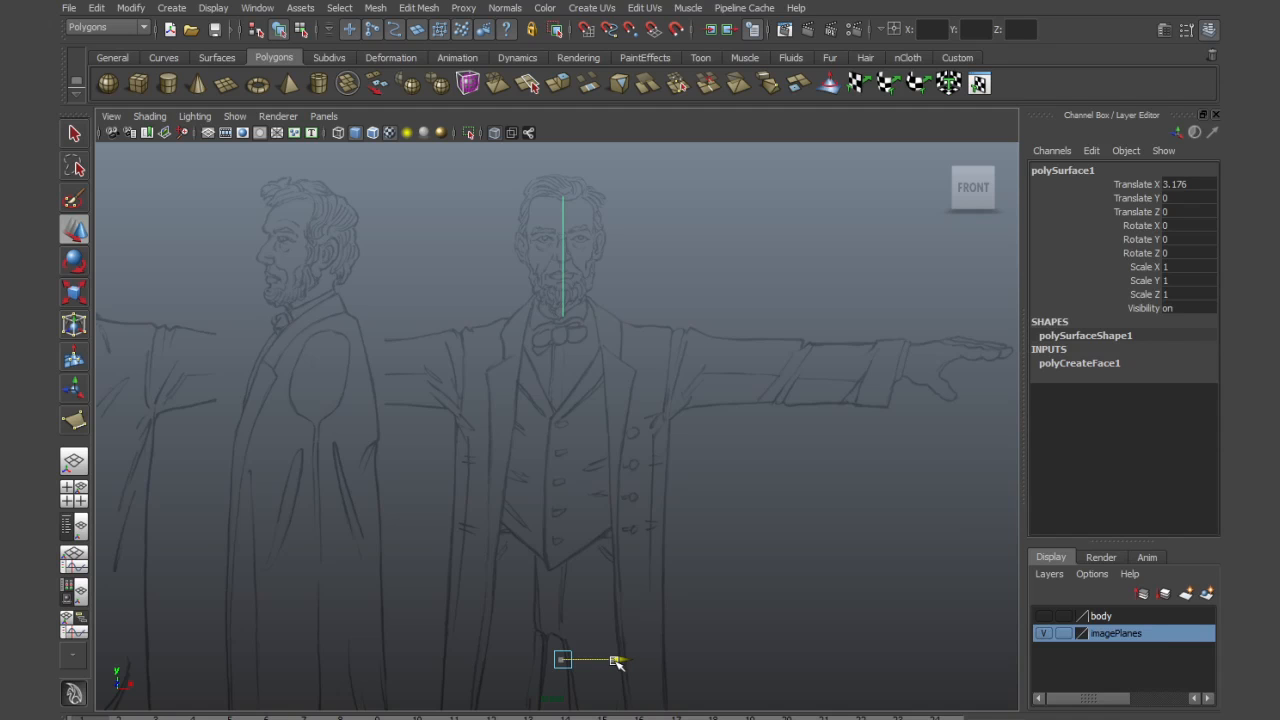
alt+middle_drag(606, 349, 586, 537)
alt+right_drag(586, 537, 872, 612)
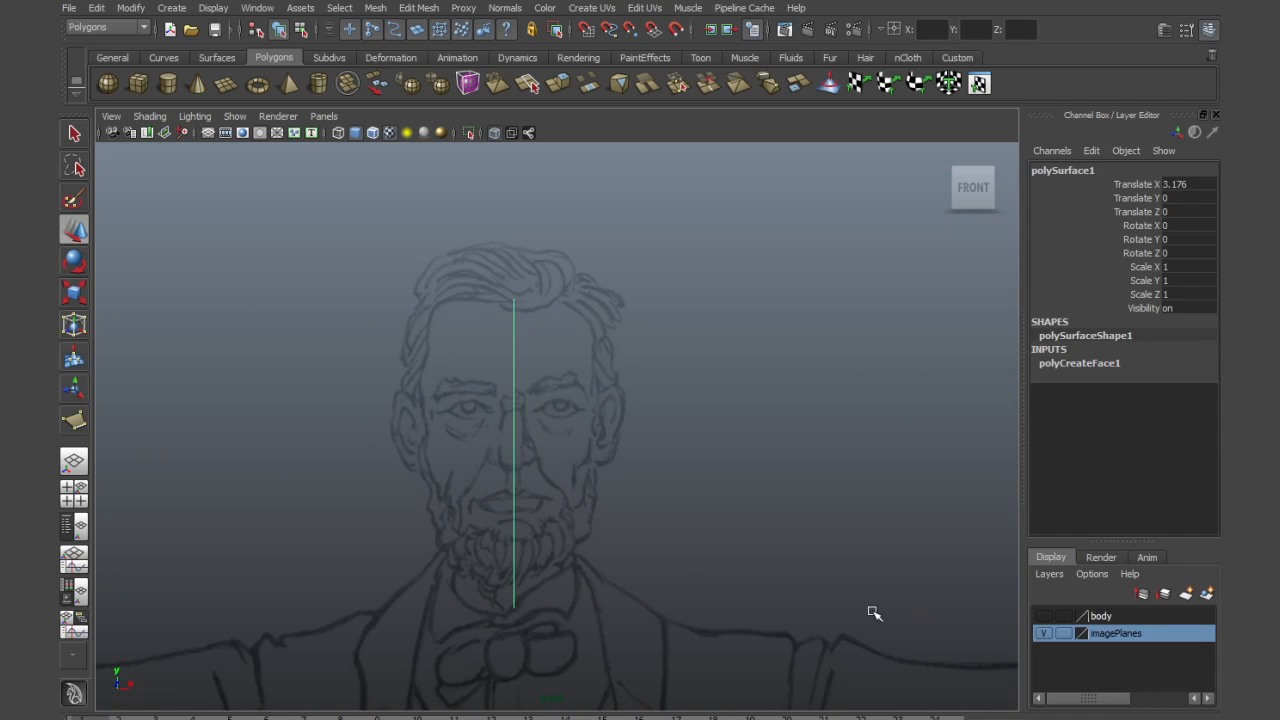
Extrude the head polygon's face sideways in the perspective view with Local Translate Z about -0.147 and local scale about 0.933
key(space)
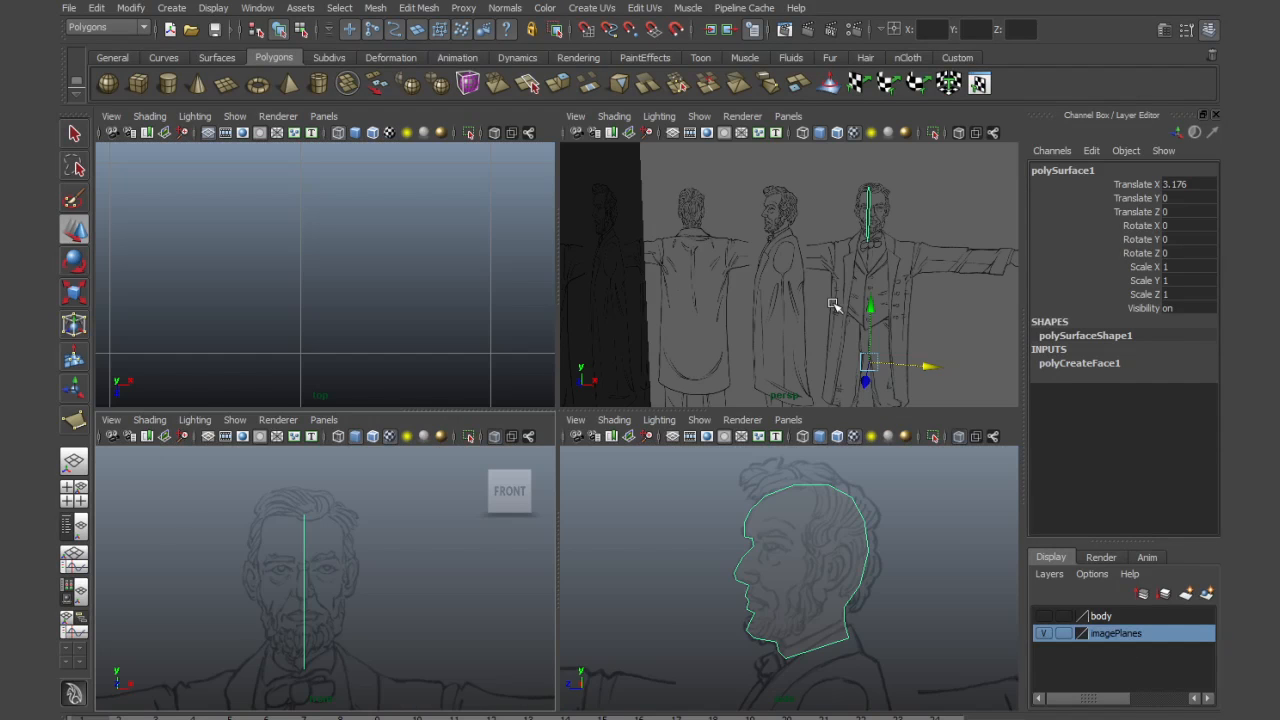
key(space)
alt+drag(699, 355, 708, 332)
alt+right_drag(708, 332, 885, 387)
alt+drag(885, 387, 626, 443)
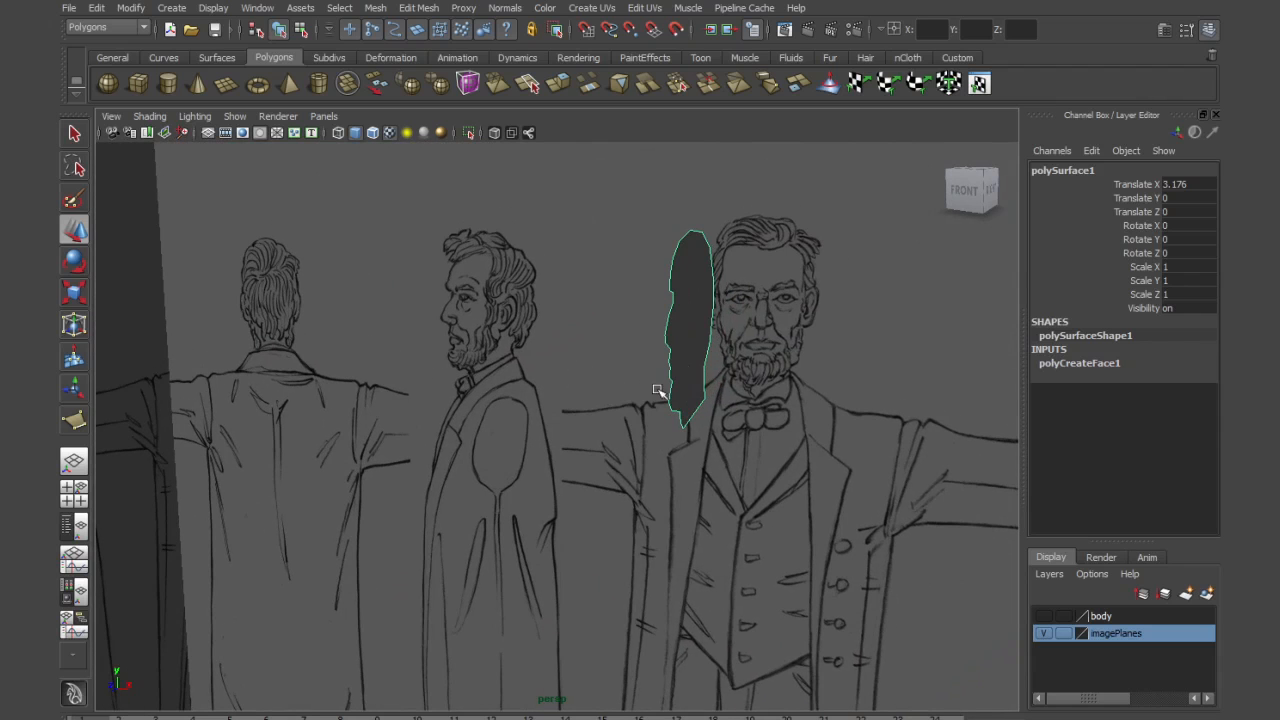
right_drag(690, 348, 693, 390)
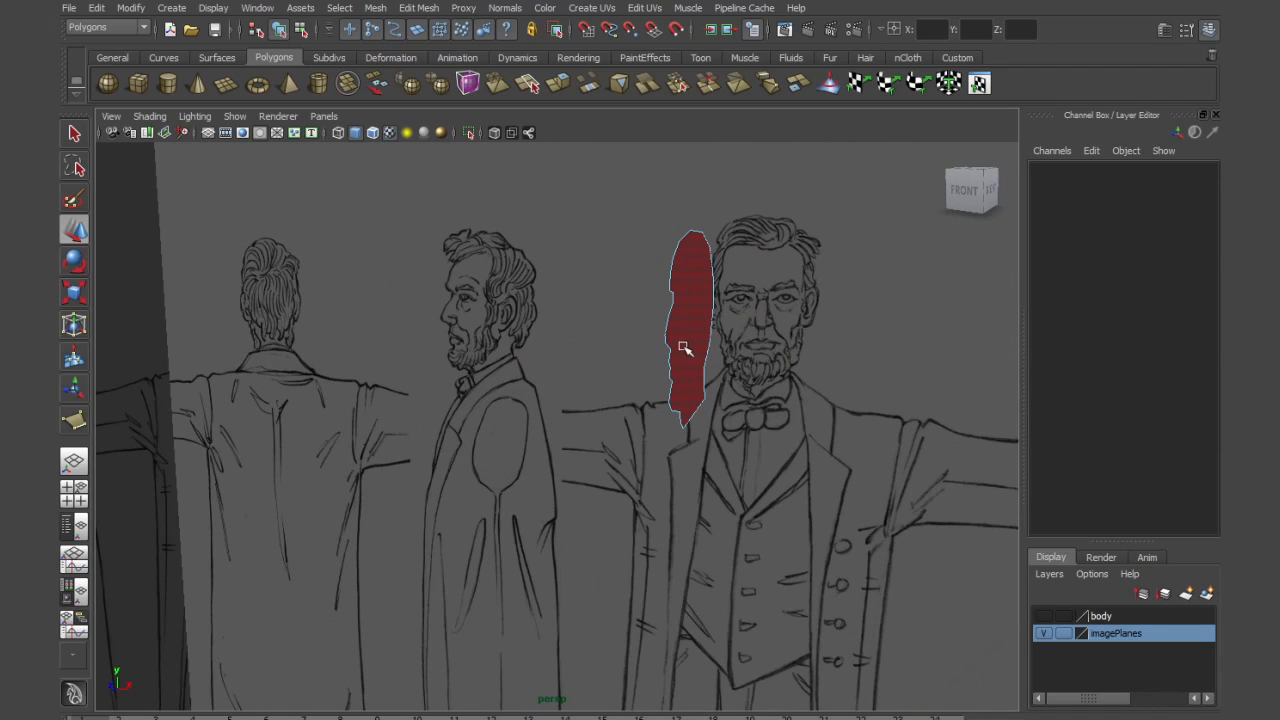
click(697, 358)
alt+drag(699, 358, 716, 397)
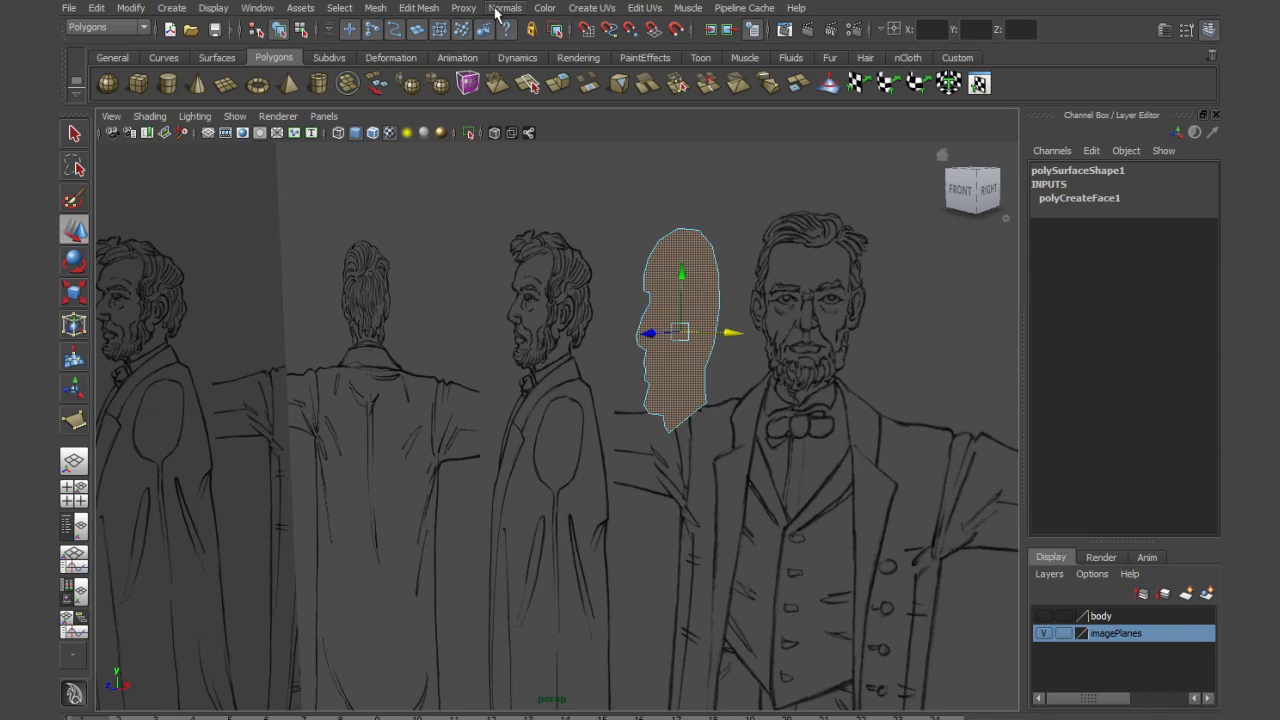
click(421, 8)
click(429, 18)
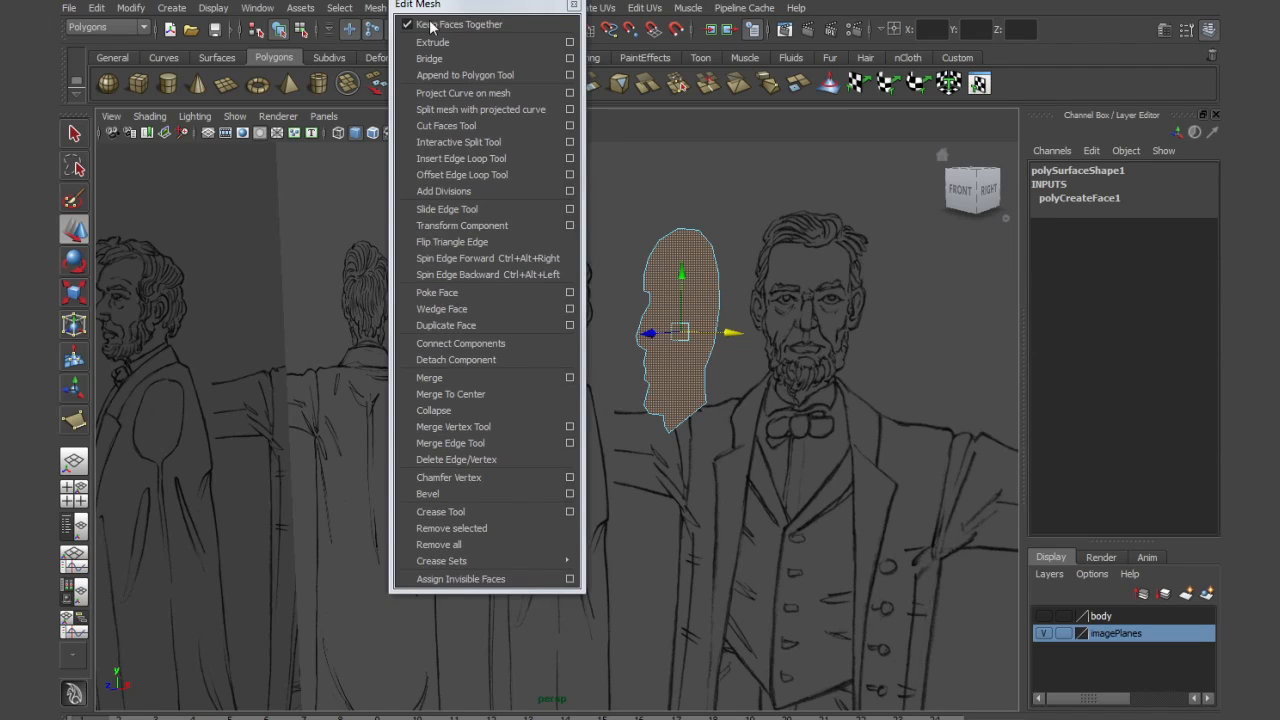
drag(478, 2, 191, 68)
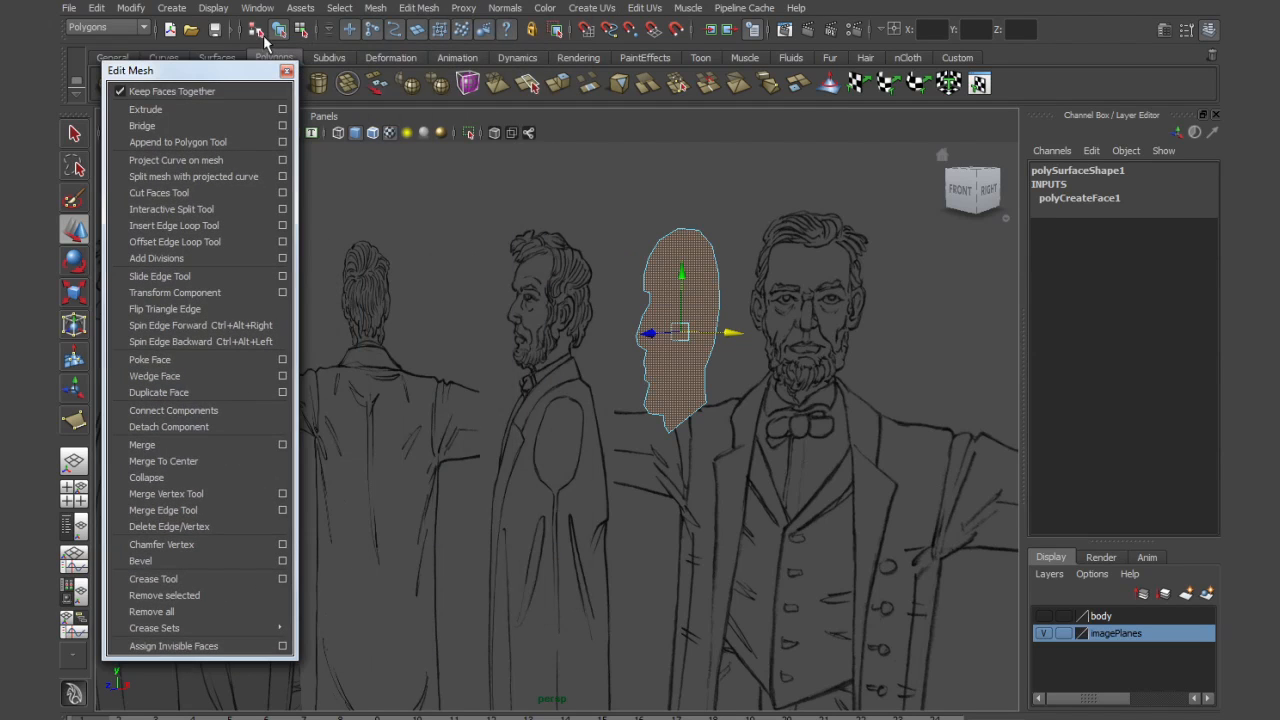
click(191, 111)
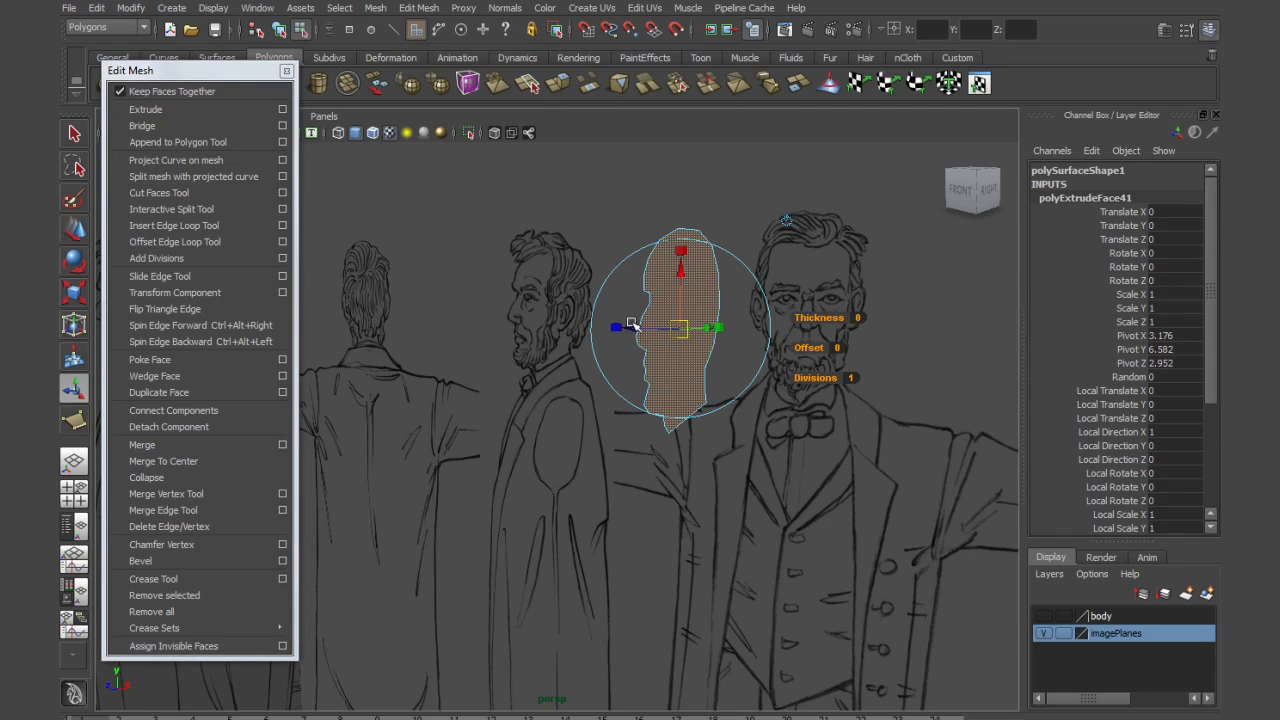
drag(630, 330, 688, 334)
mouse_move(860, 344)
alt+mouse_down()
mouse_move(960, 367)
mouse_move(915, 417)
mouse_move(843, 394)
mouse_move(884, 396)
alt+mouse_up()
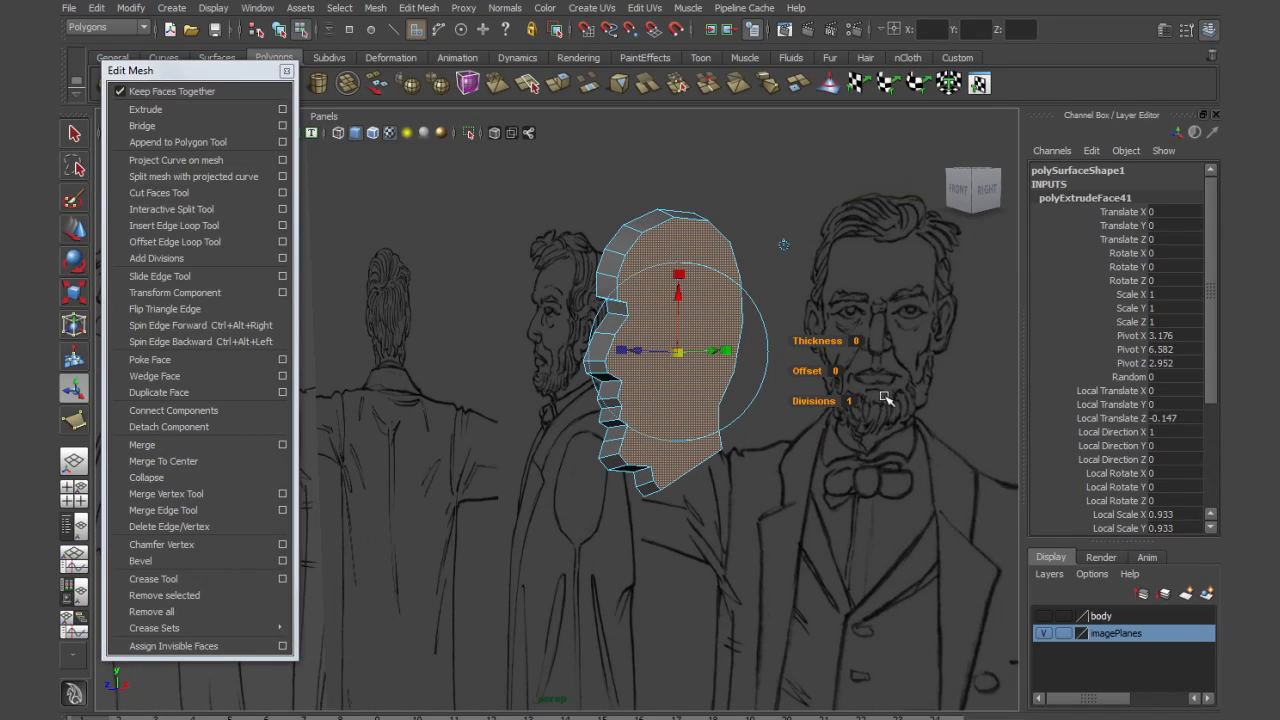
Try an offset of 0.1 on the head face extrusion and undo it
click(836, 371)
key(Return)
mouse_move(720, 503)
alt+mouse_down()
mouse_move(680, 503)
mouse_move(722, 501)
alt+mouse_up()
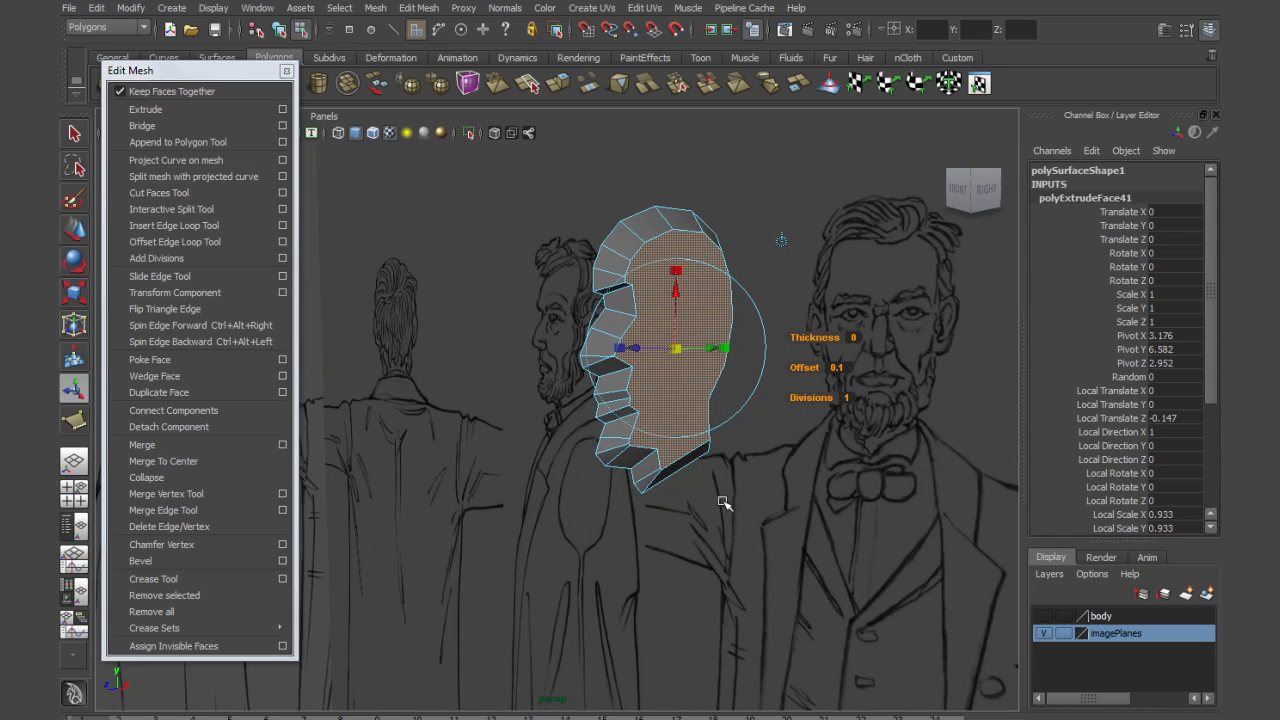
key(ctrl+z)
In the front view, reduce the head extrusion's depth to a Local Translate Z of about -0.068
alt+drag(731, 449, 709, 452)
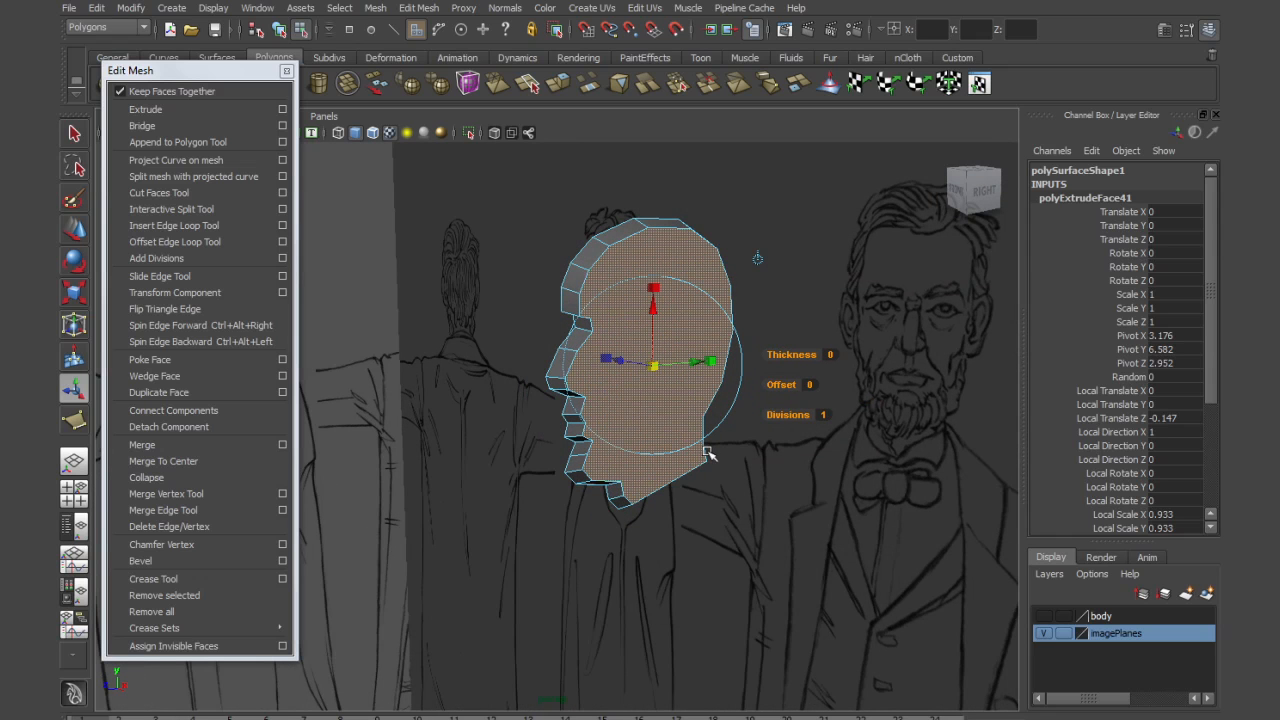
key(space)
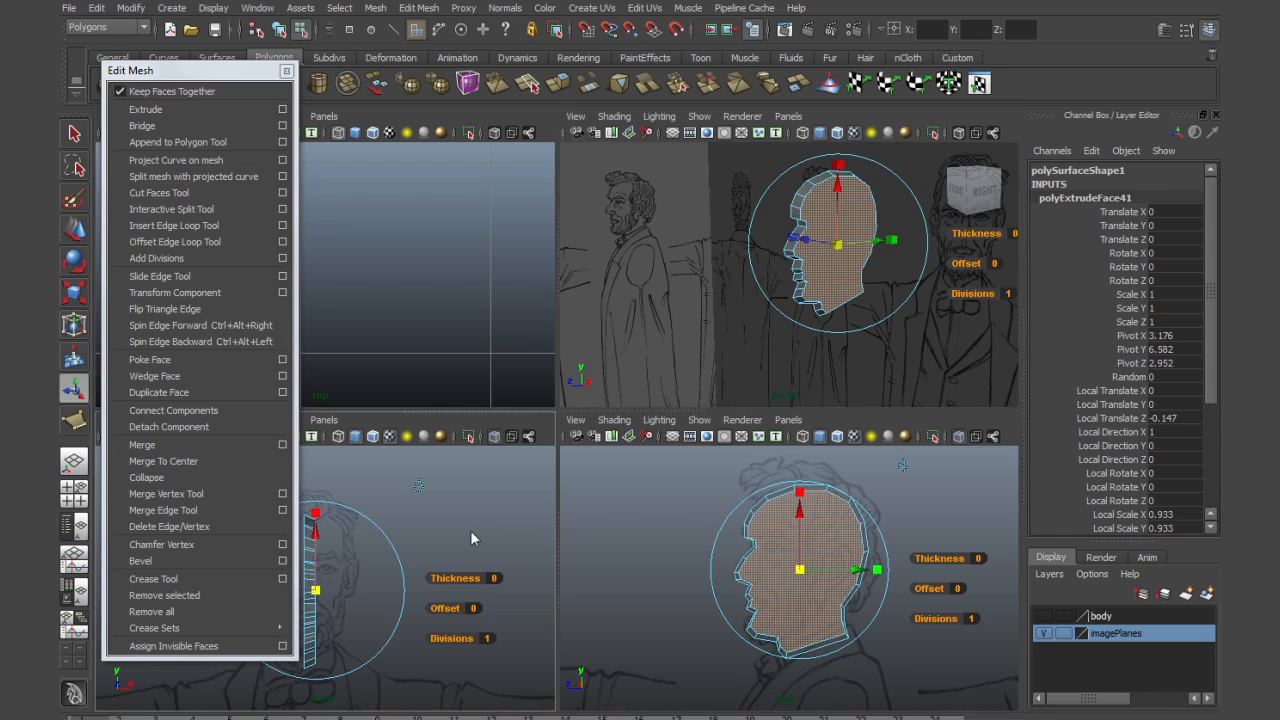
key(space)
alt+right_drag(606, 465, 648, 485)
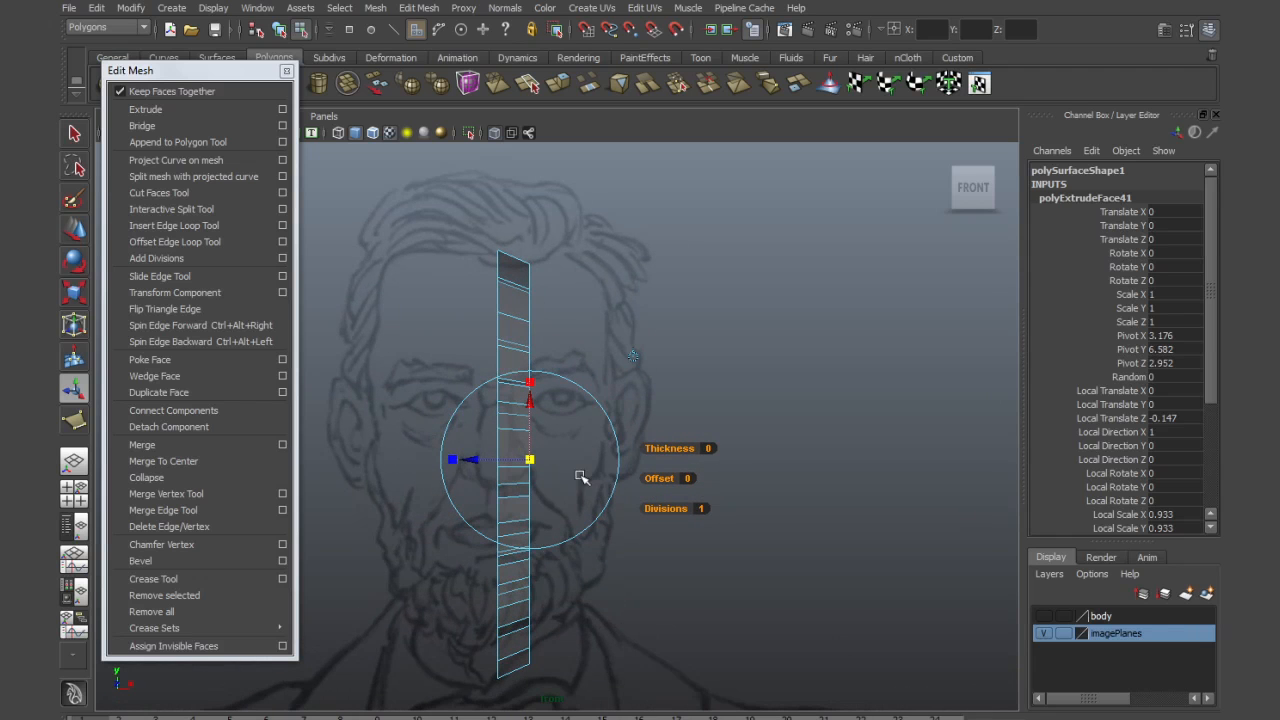
drag(455, 459, 462, 460)
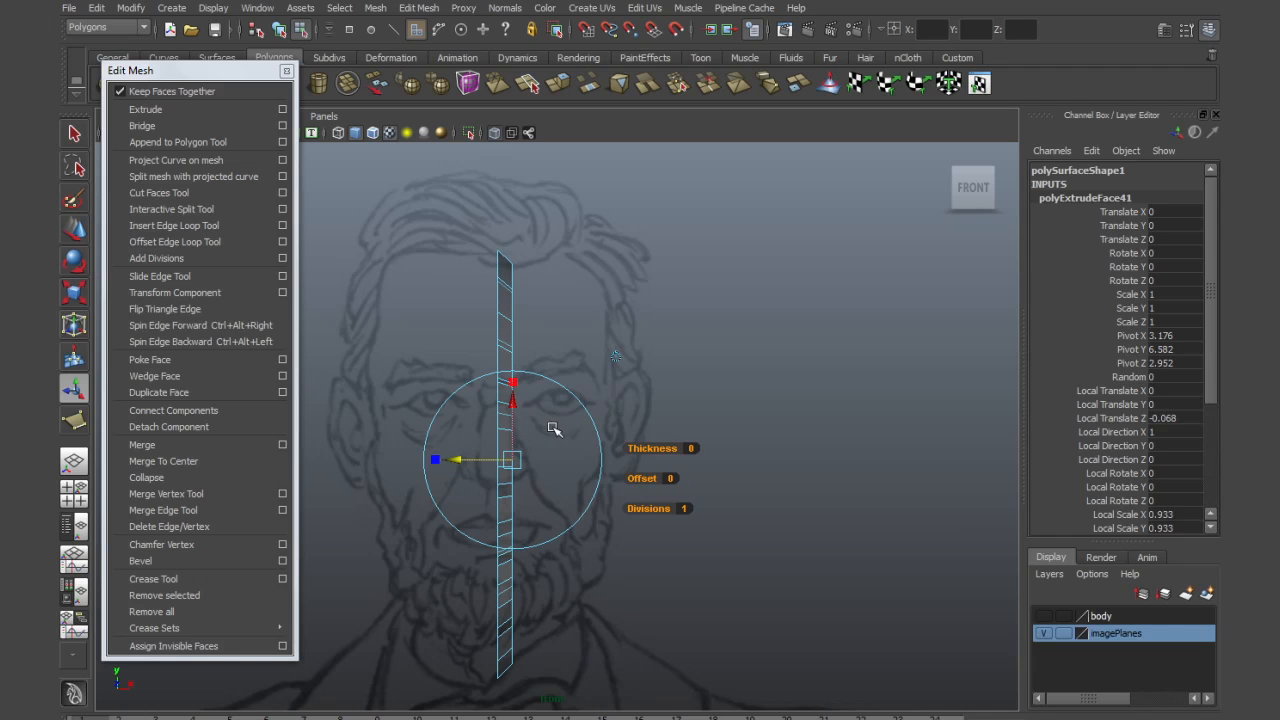
Separate the nose from the head's large side face with an Interactive Split cut from the nose's base to its bridge
key(space)
key(space)
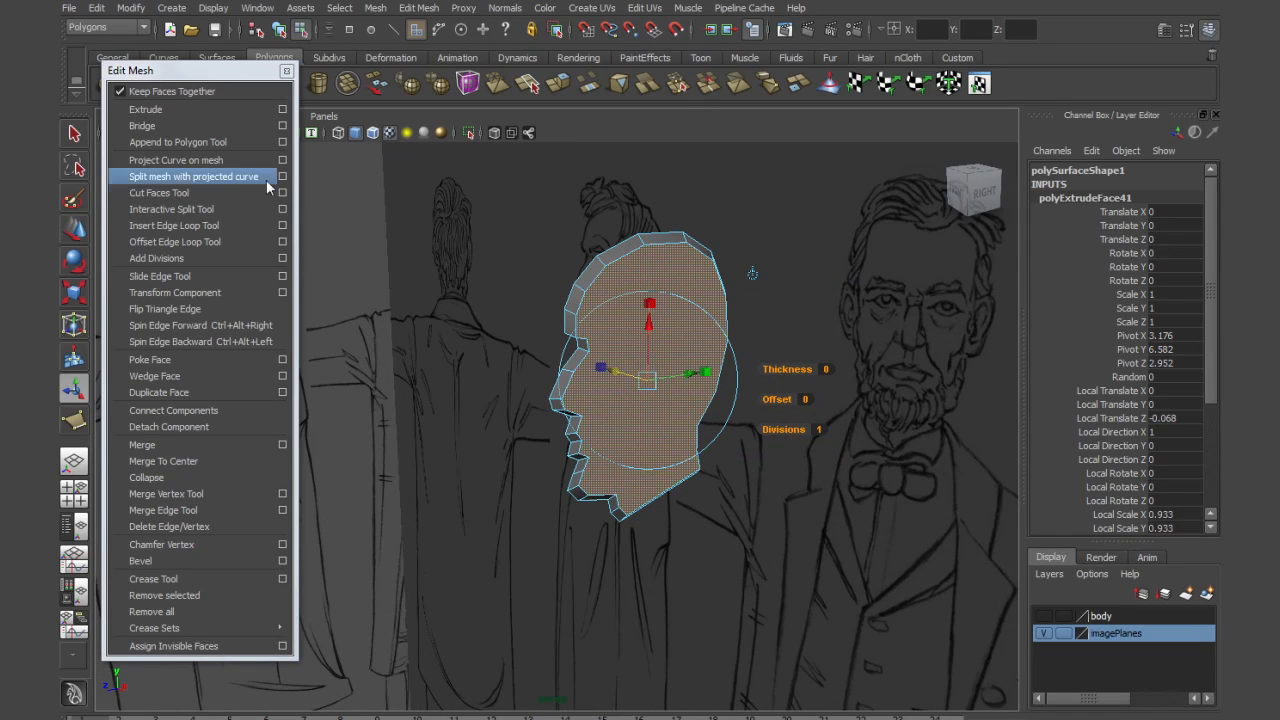
click(78, 222)
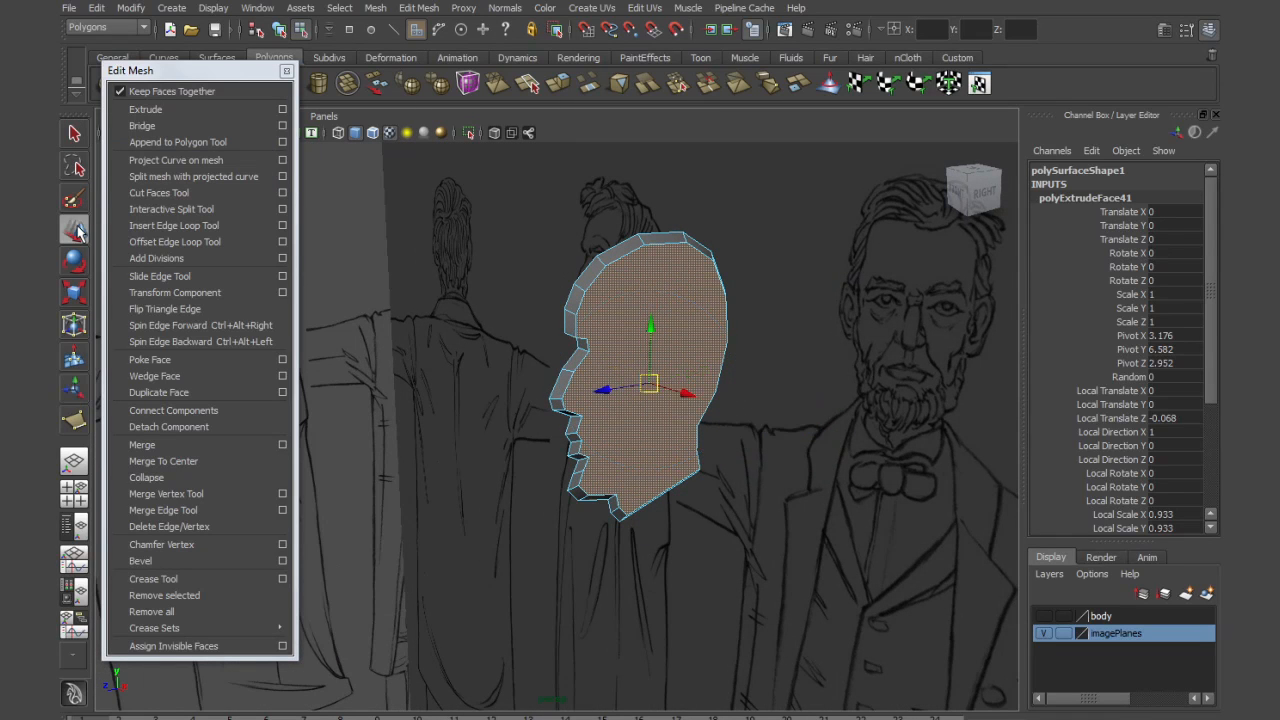
alt+right_drag(714, 362, 780, 377)
alt+drag(756, 378, 746, 378)
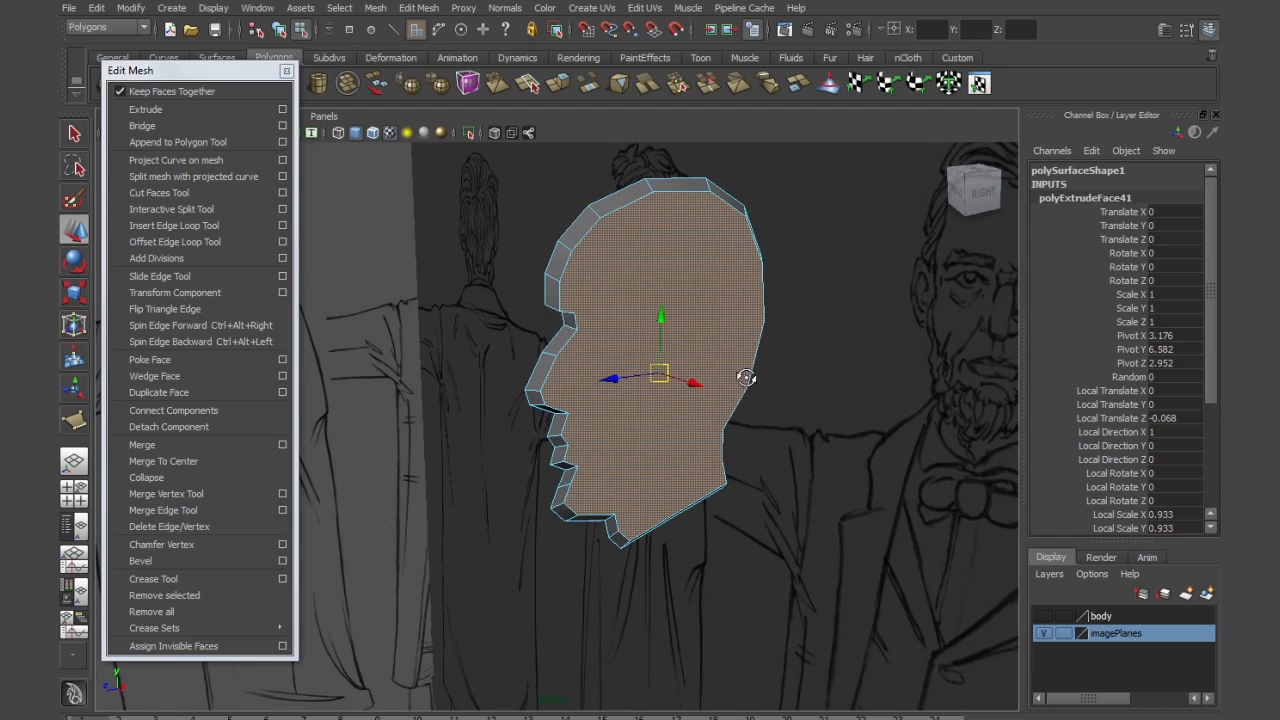
click(178, 212)
alt+right_drag(580, 351, 645, 375)
click(571, 408)
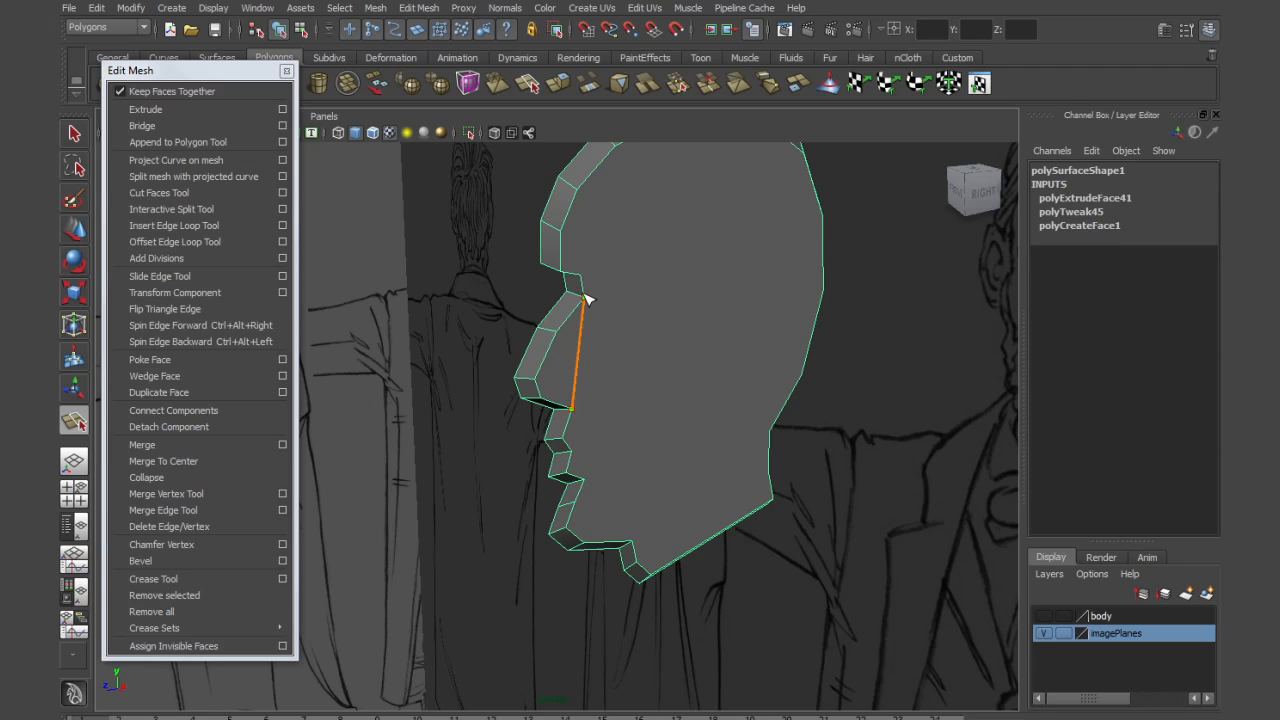
click(583, 297)
key(Return)
Extrude the large side face behind the nose sideways, with Local Translate Z about -0.347 and local scale about 0.867
alt+drag(621, 396, 600, 397)
right_drag(610, 370, 612, 410)
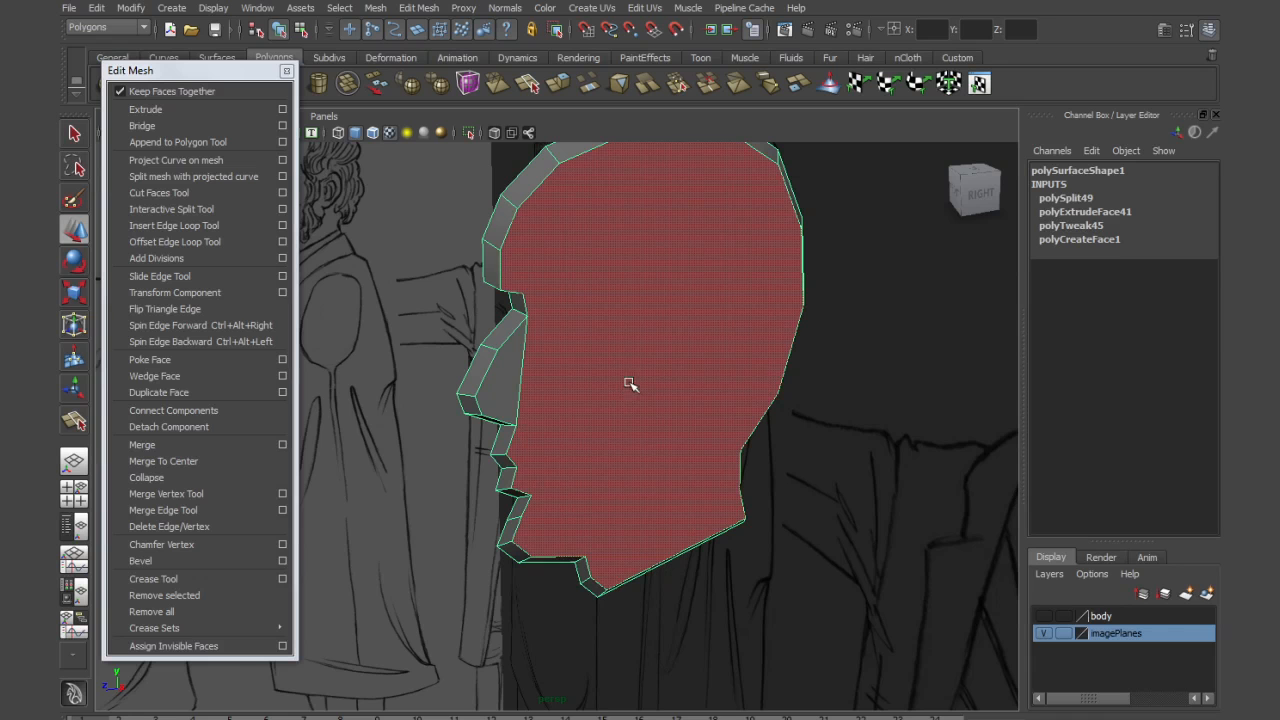
click(630, 384)
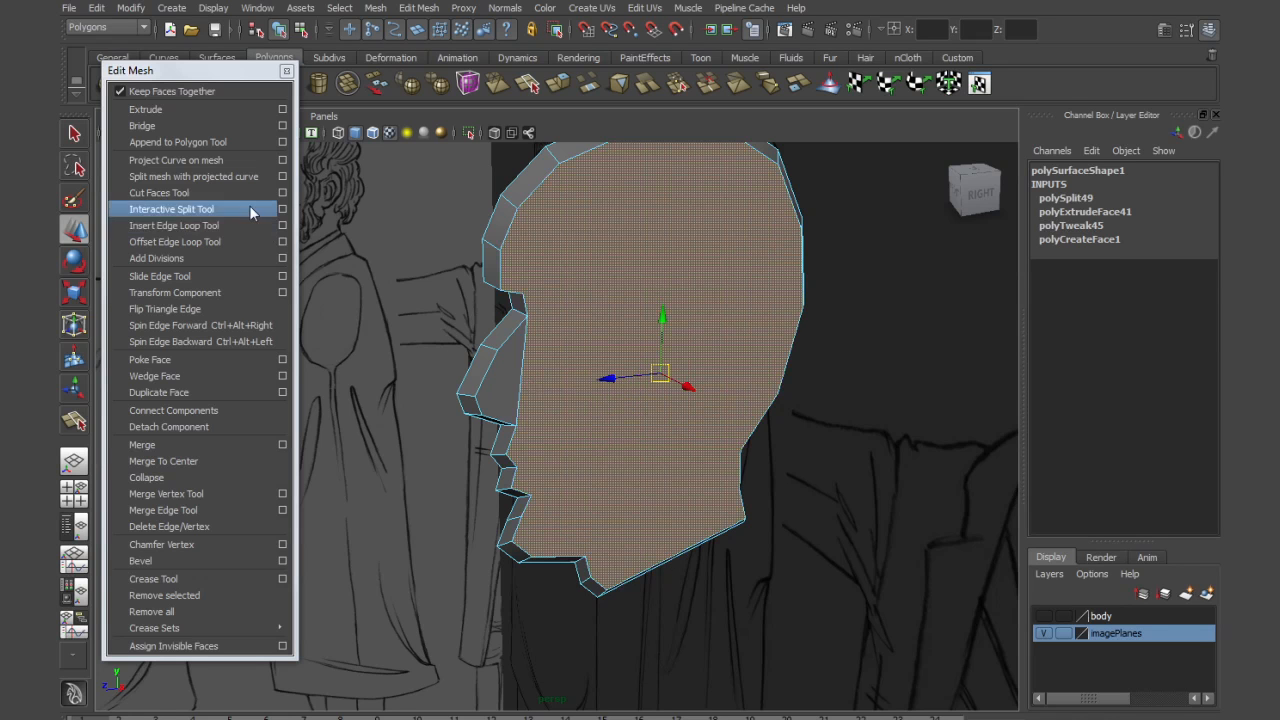
click(145, 109)
mouse_move(620, 390)
alt+mouse_down()
mouse_move(651, 397)
mouse_move(680, 368)
mouse_move(750, 358)
mouse_move(751, 335)
mouse_move(743, 358)
mouse_move(697, 369)
mouse_move(720, 374)
mouse_move(731, 358)
mouse_move(663, 371)
mouse_move(766, 382)
alt+mouse_up()
key(space)
key(space)
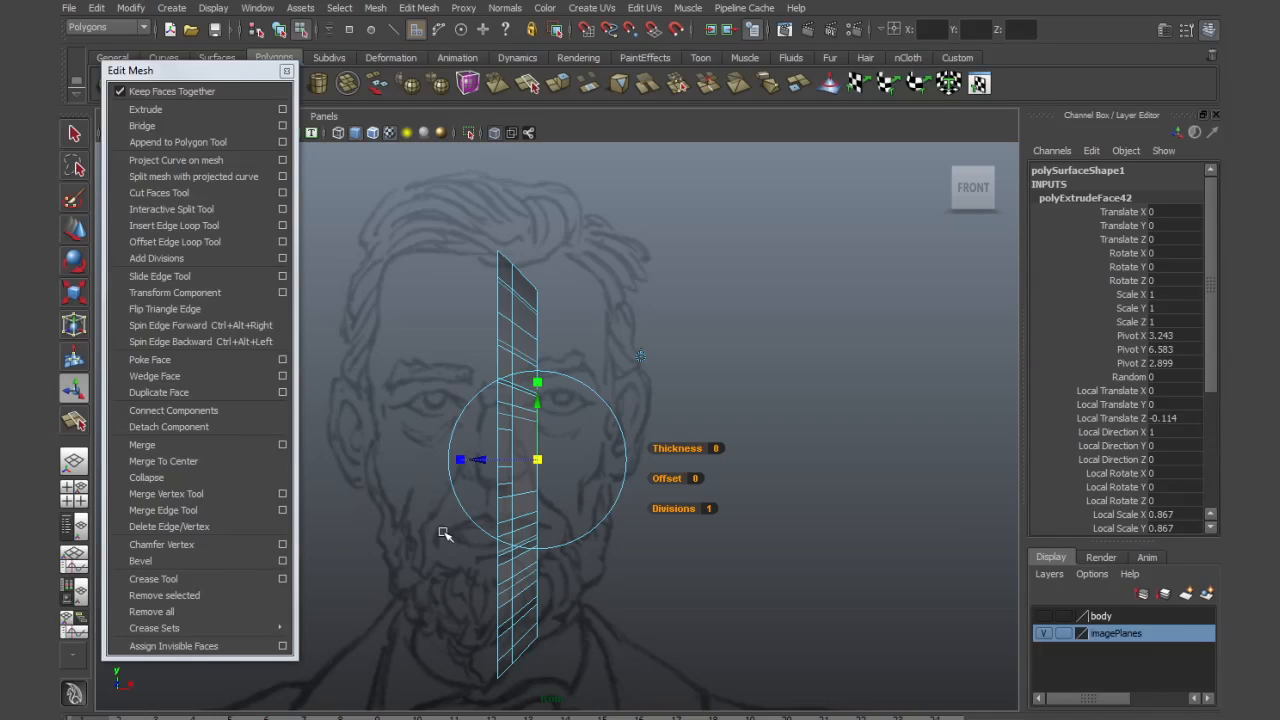
drag(476, 465, 540, 460)
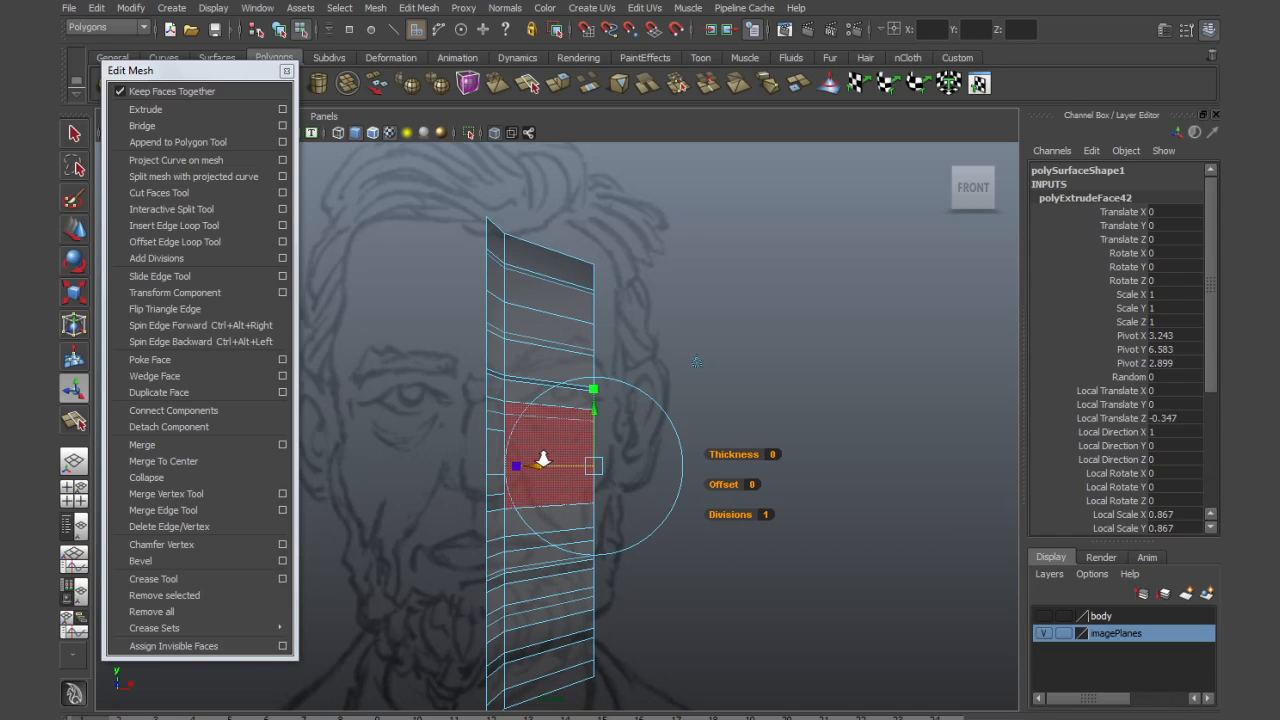
scroll(540, 460, down, 3)
scroll(535, 492, up, 1)
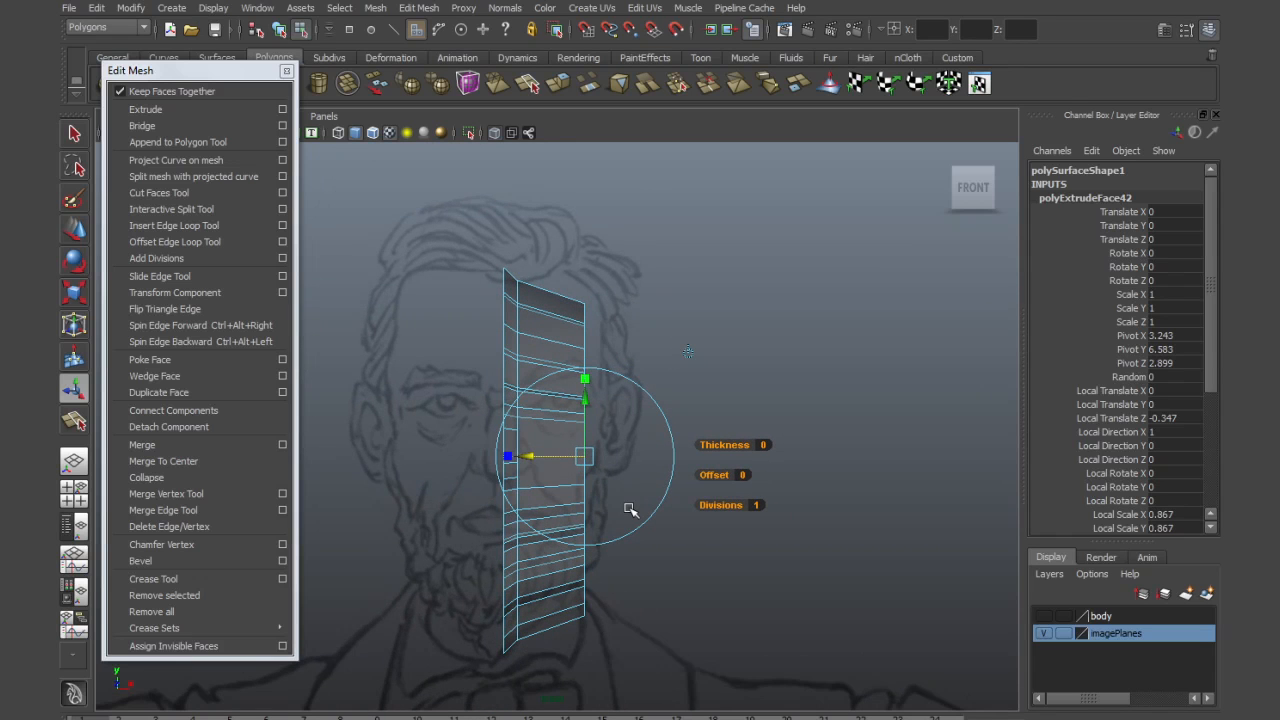
Split the outer side face from the underside of the jaw to the back of the neck with the Interactive Split Tool
key(space)
key(space)
alt+drag(817, 387, 701, 415)
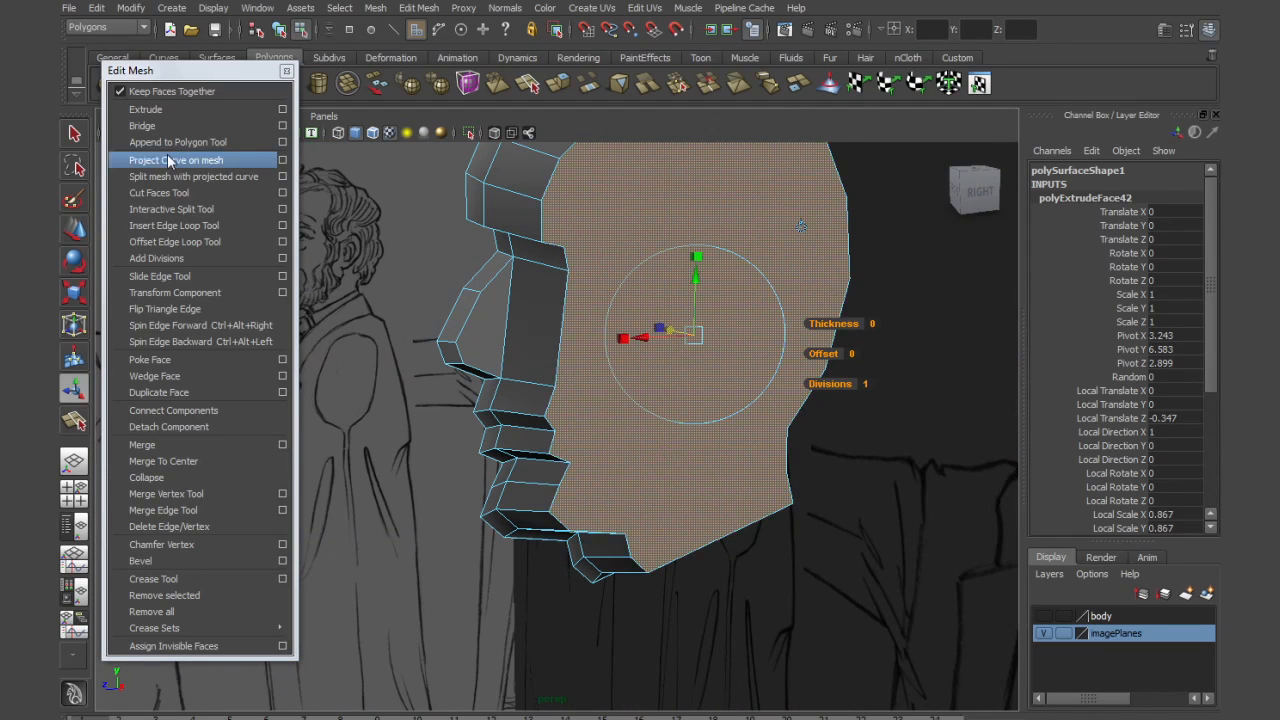
click(175, 209)
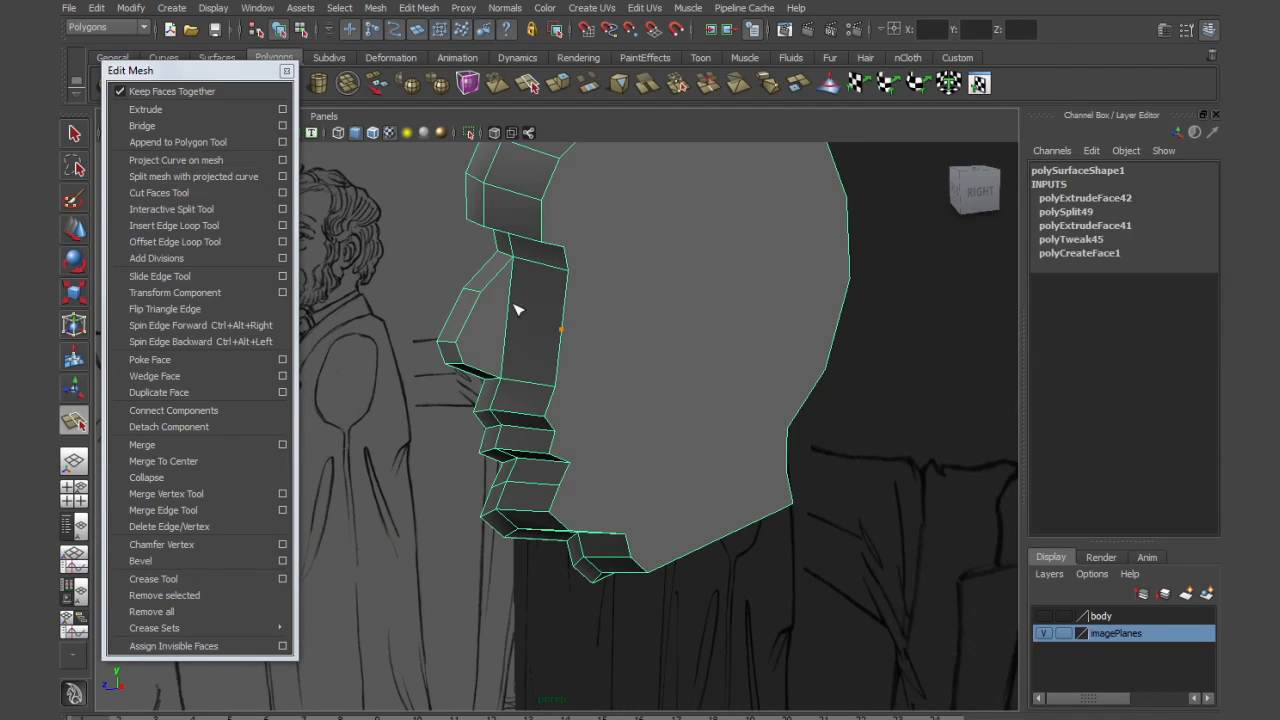
click(626, 536)
click(787, 430)
key(Return)
Extrude the side face above the neck cut, with Local Translate Z about -0.123 and local scale about 0.8
alt+drag(727, 427, 691, 415)
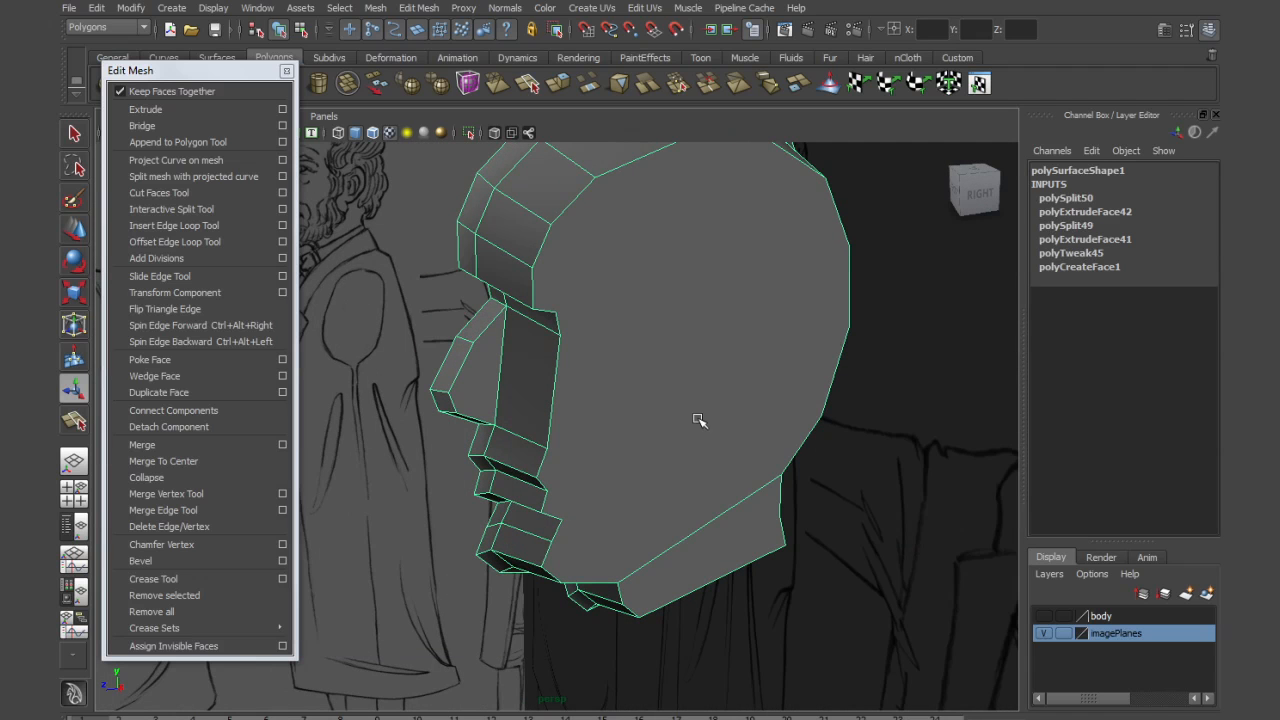
right_drag(680, 418, 679, 456)
click(674, 433)
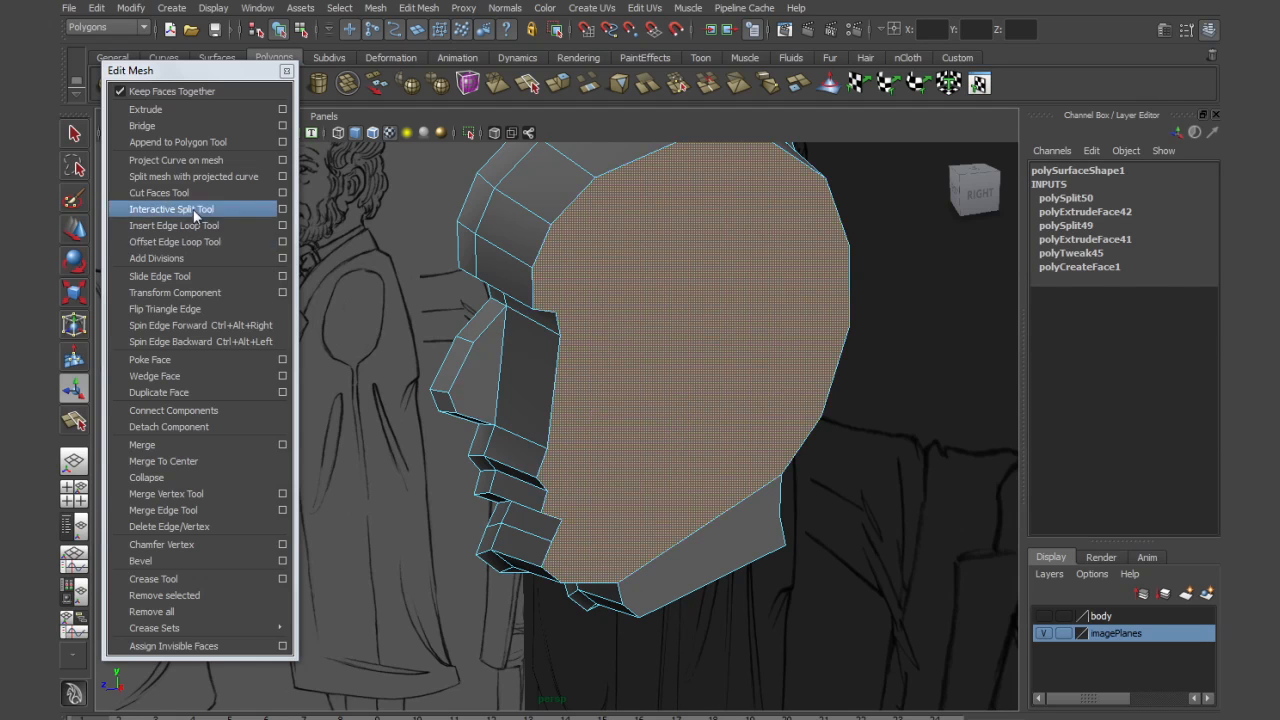
alt+drag(656, 389, 836, 362)
middle_drag(858, 303, 902, 300)
alt+drag(893, 336, 817, 348)
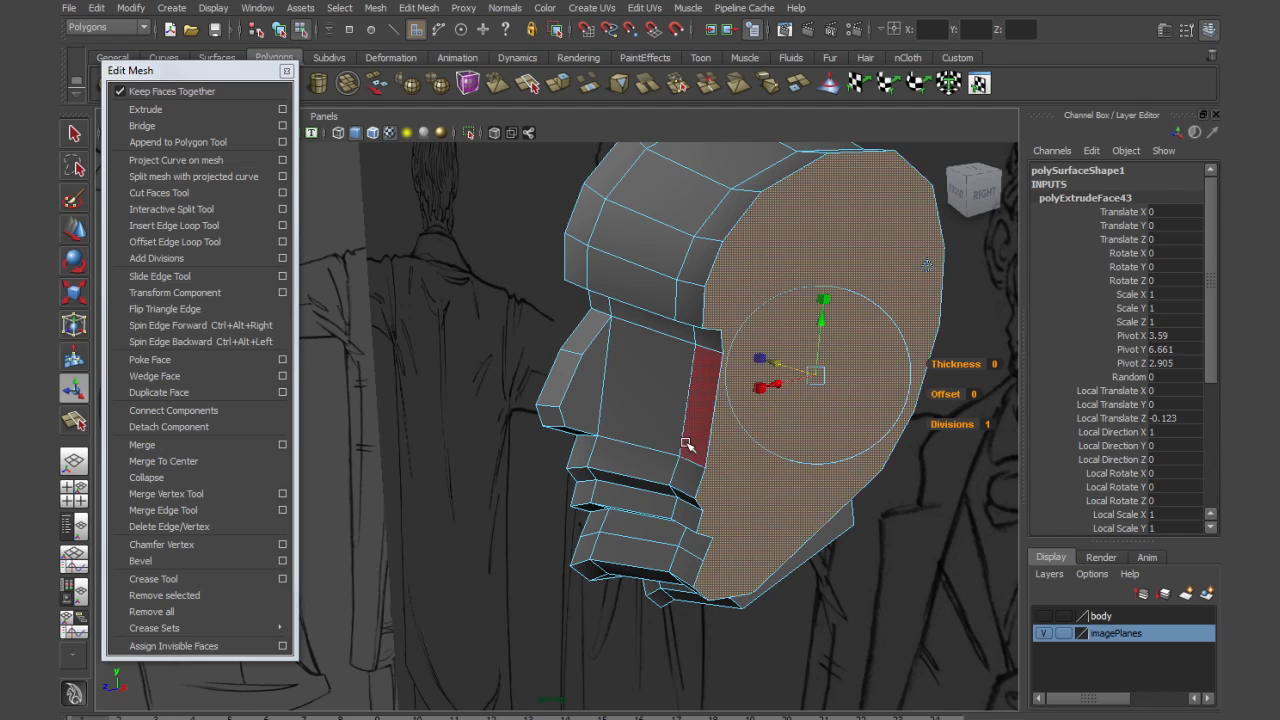
click(762, 390)
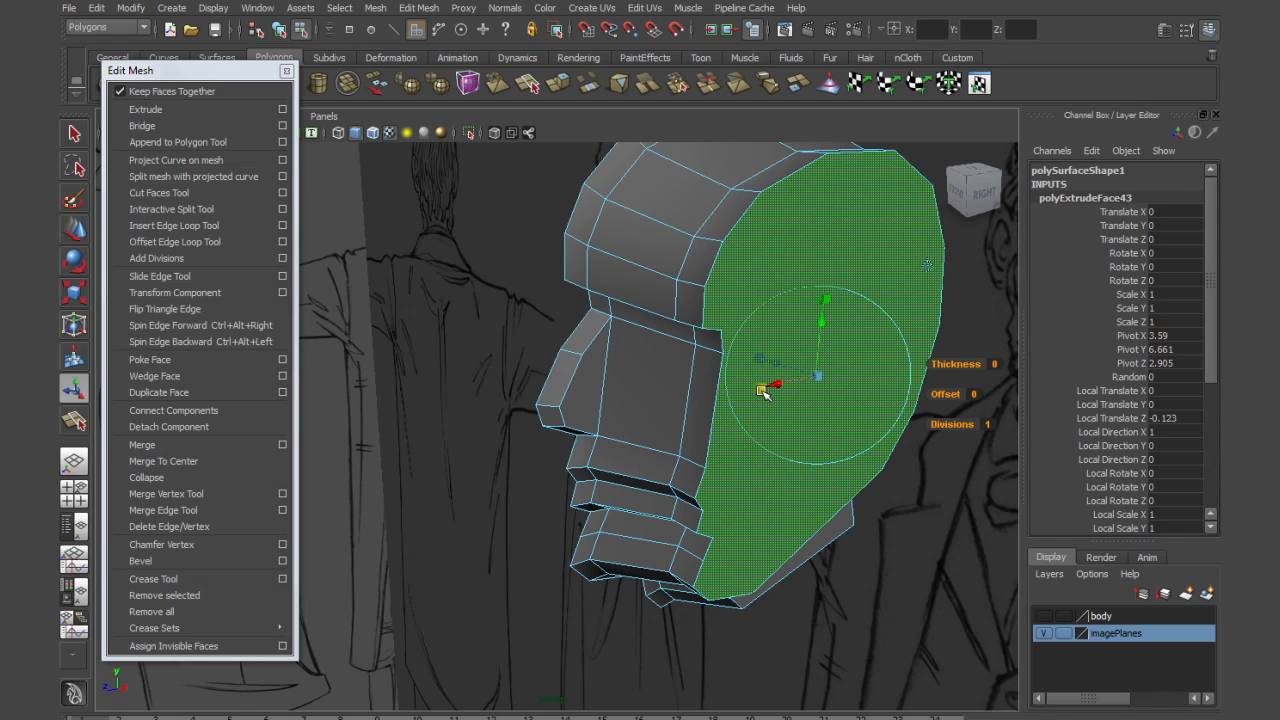
drag(819, 377, 655, 424)
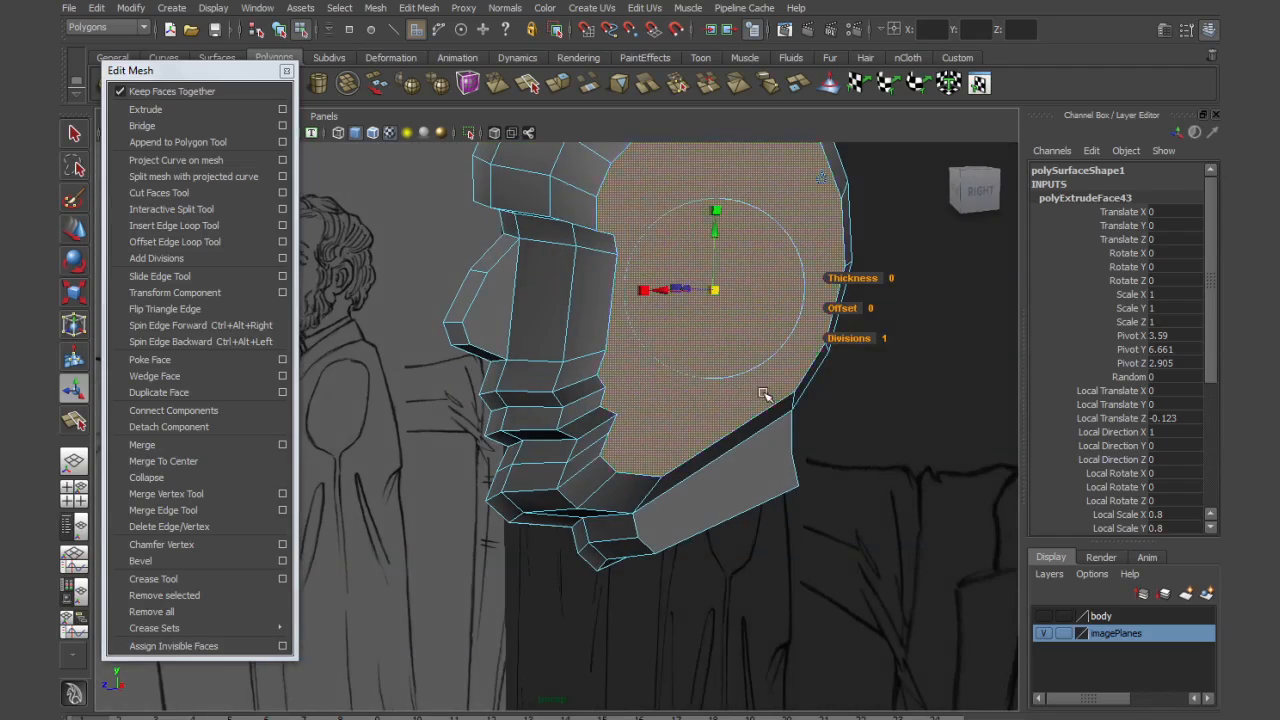
In the front view, move the outermost side face slightly inward along X to fit the drawn head
key(space)
key(space)
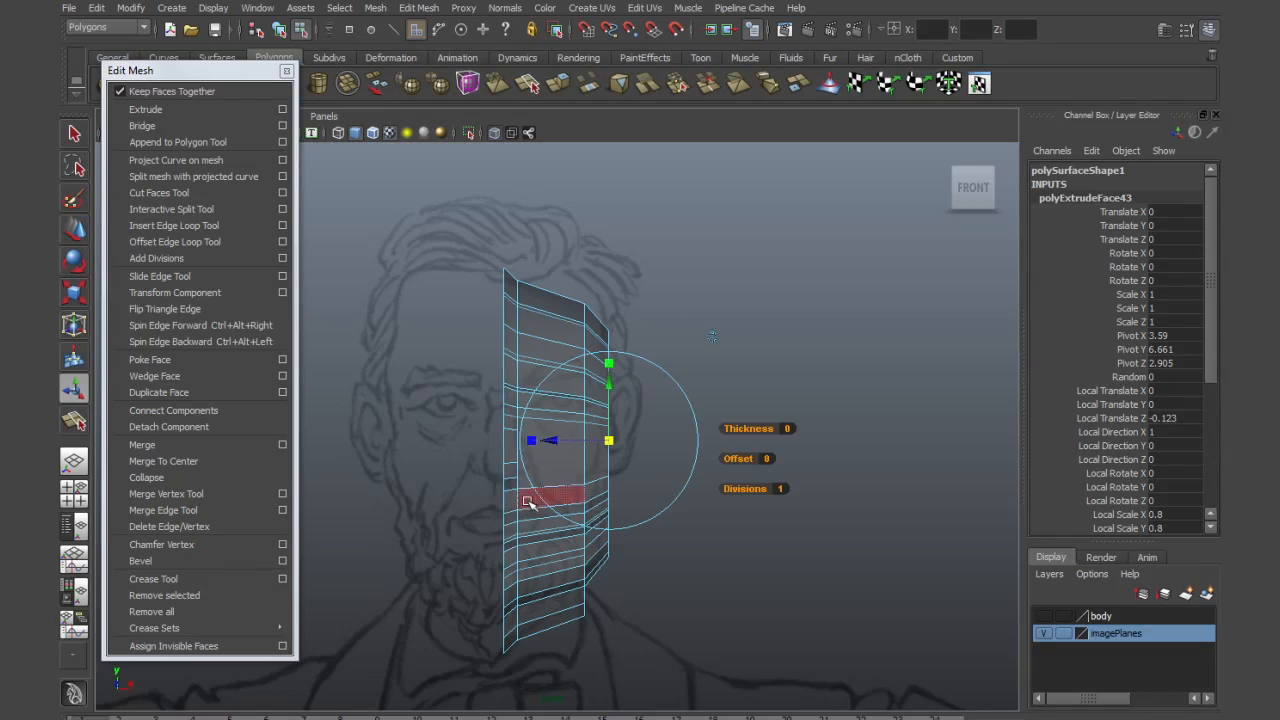
alt+right_drag(562, 461, 638, 479)
key(w)
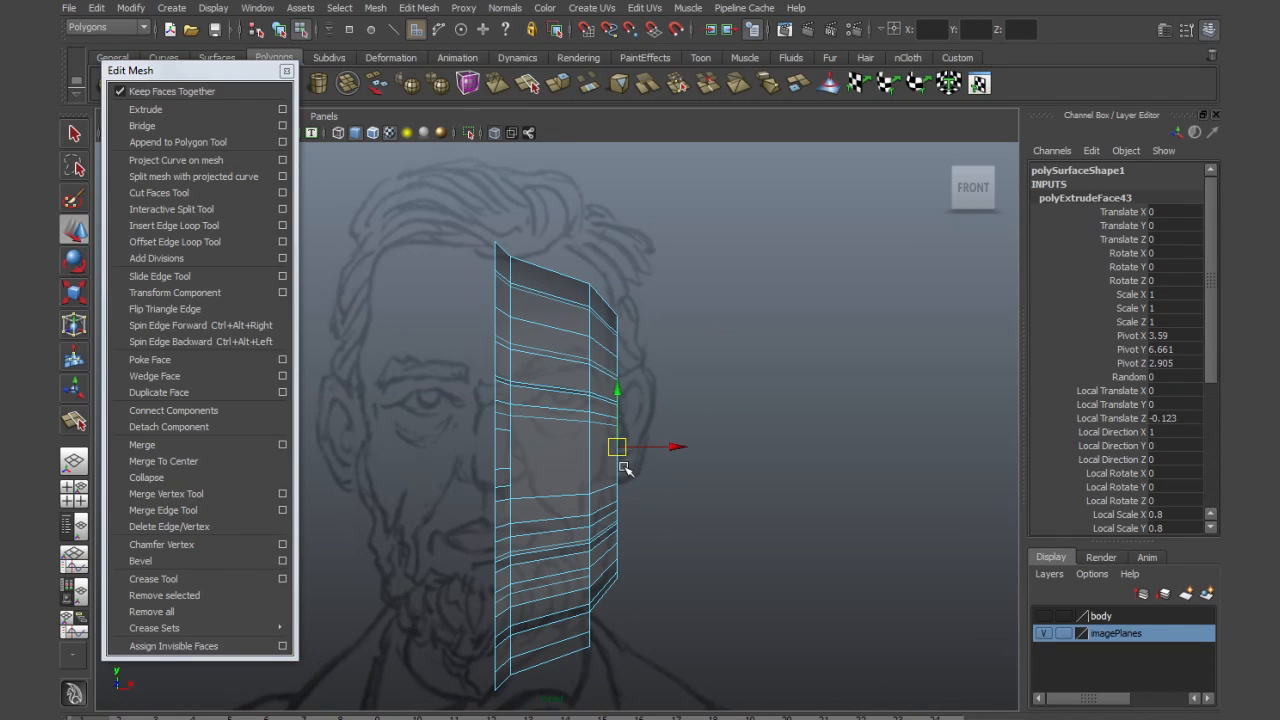
click(646, 449)
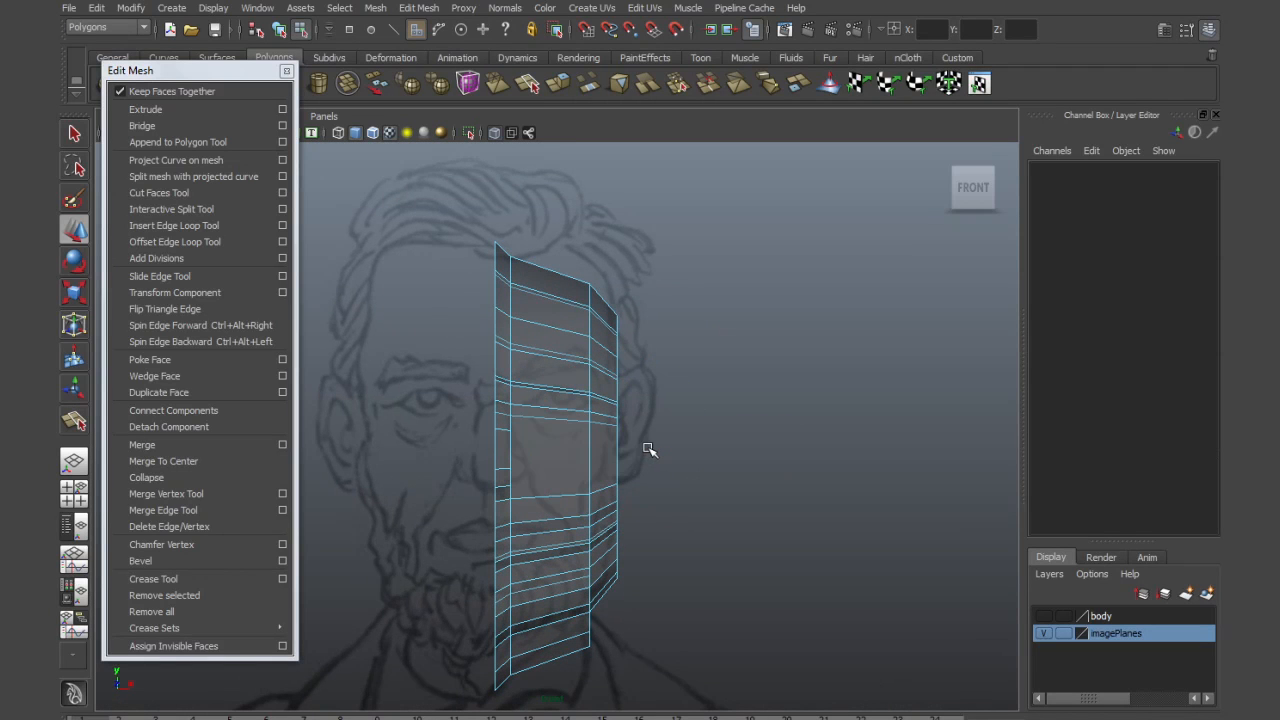
key(ctrl+z)
drag(669, 448, 665, 447)
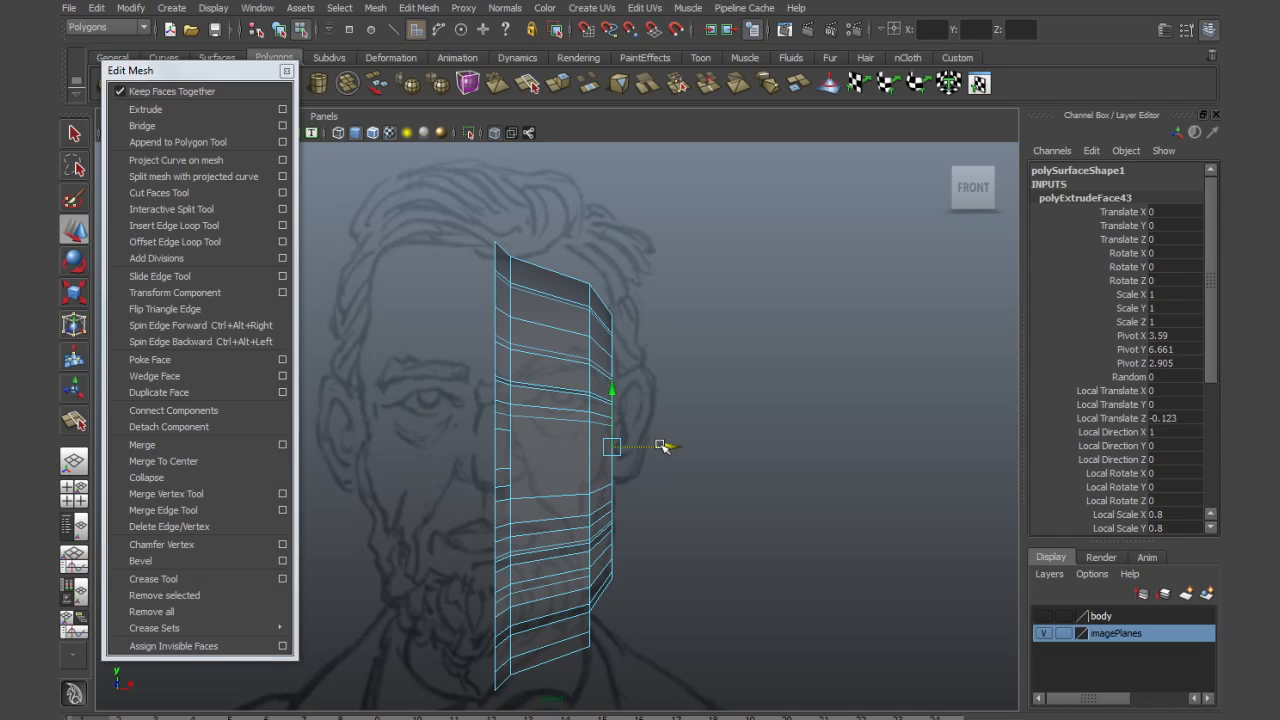
alt+right_drag(641, 480, 694, 503)
alt+middle_drag(675, 529, 689, 490)
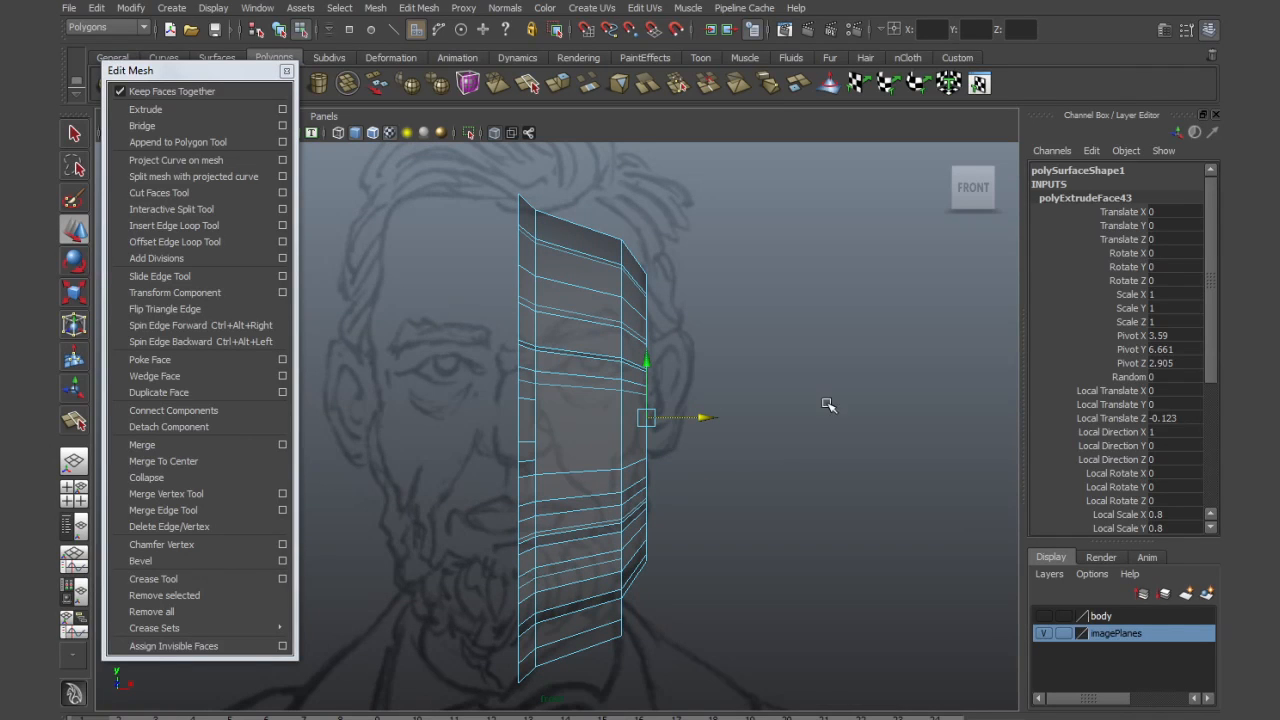
In the perspective view, snap the upper mouth-corner vertex on the inner edge loop onto the vertex just below it
key(space)
key(space)
alt+drag(853, 452, 767, 484)
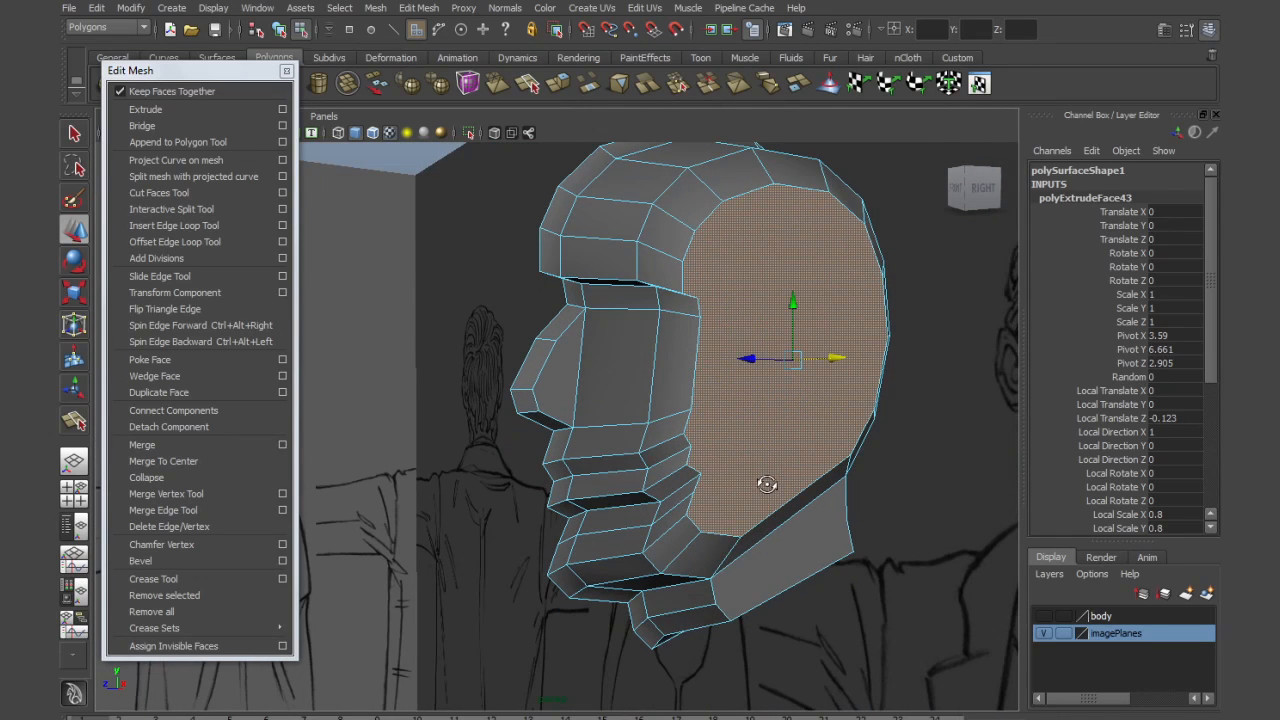
alt+right_drag(696, 447, 668, 477)
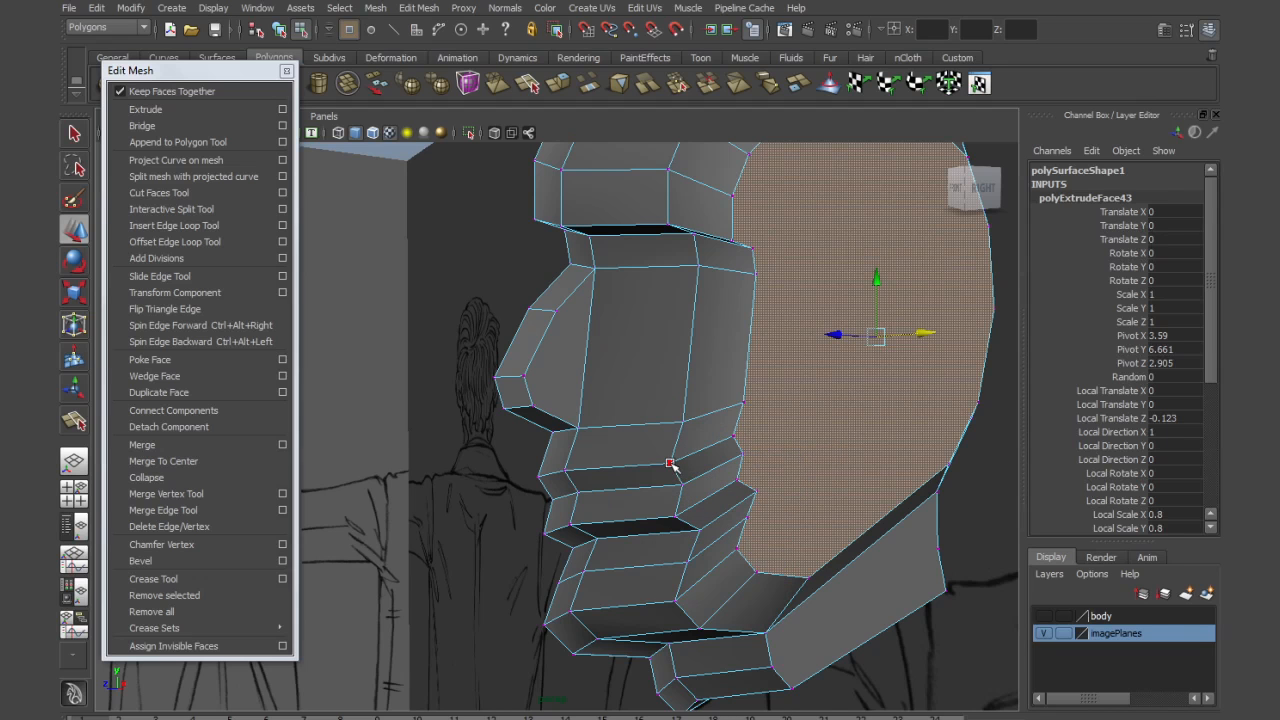
click(670, 464)
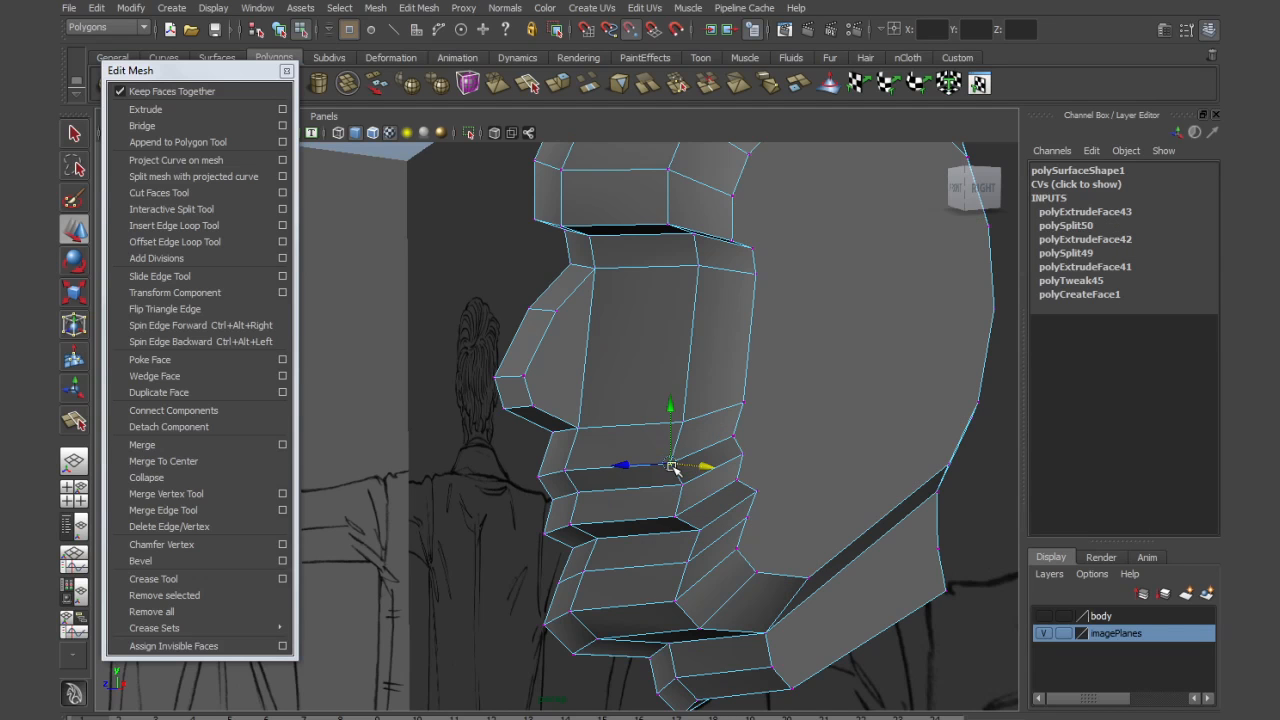
drag(686, 475, 686, 503)
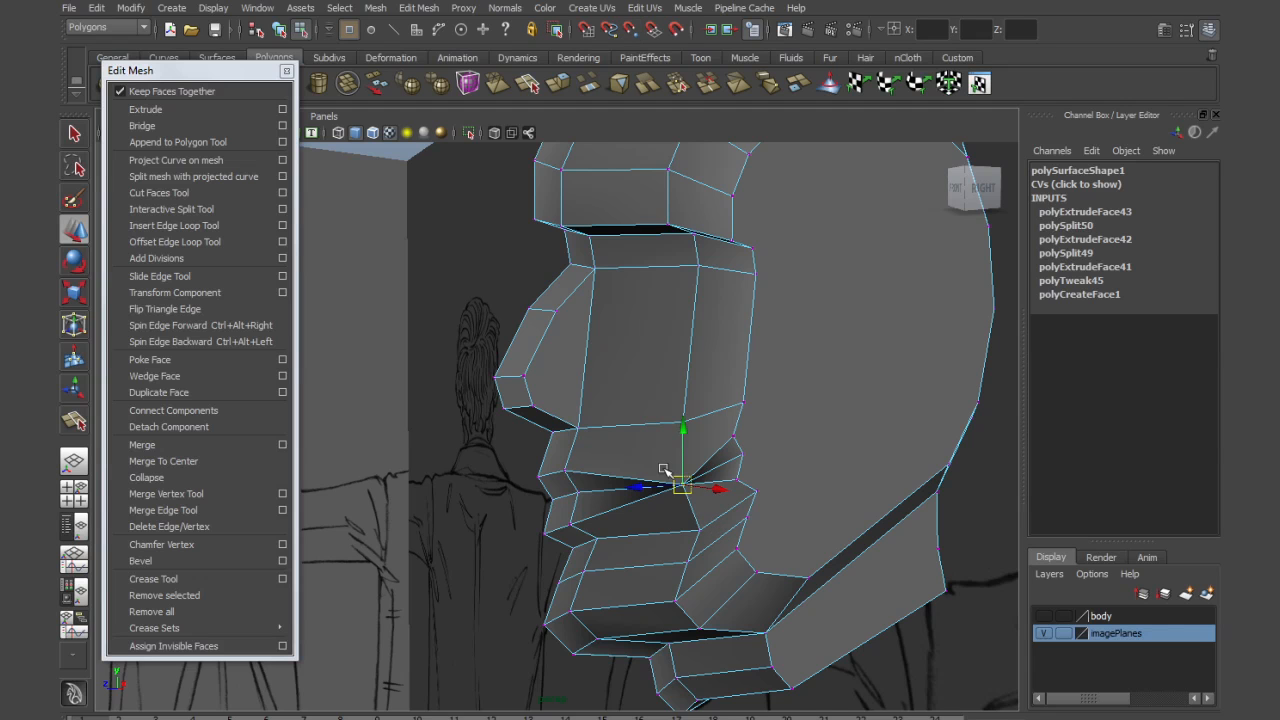
Snap the outer-edge vertices beside the mouth corner together and merge the overlapping vertices of the lower face
click(737, 438)
key(v)
drag(735, 439, 742, 455)
click(736, 480)
key(v)
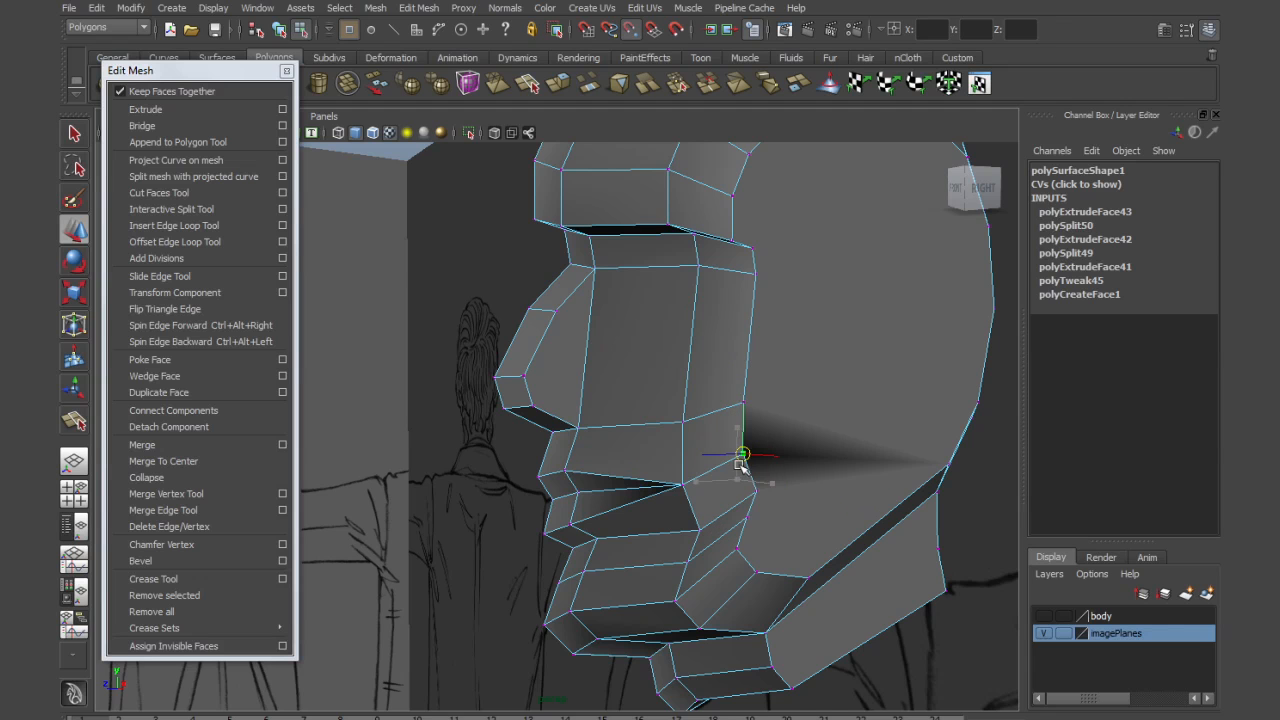
drag(453, 345, 836, 637)
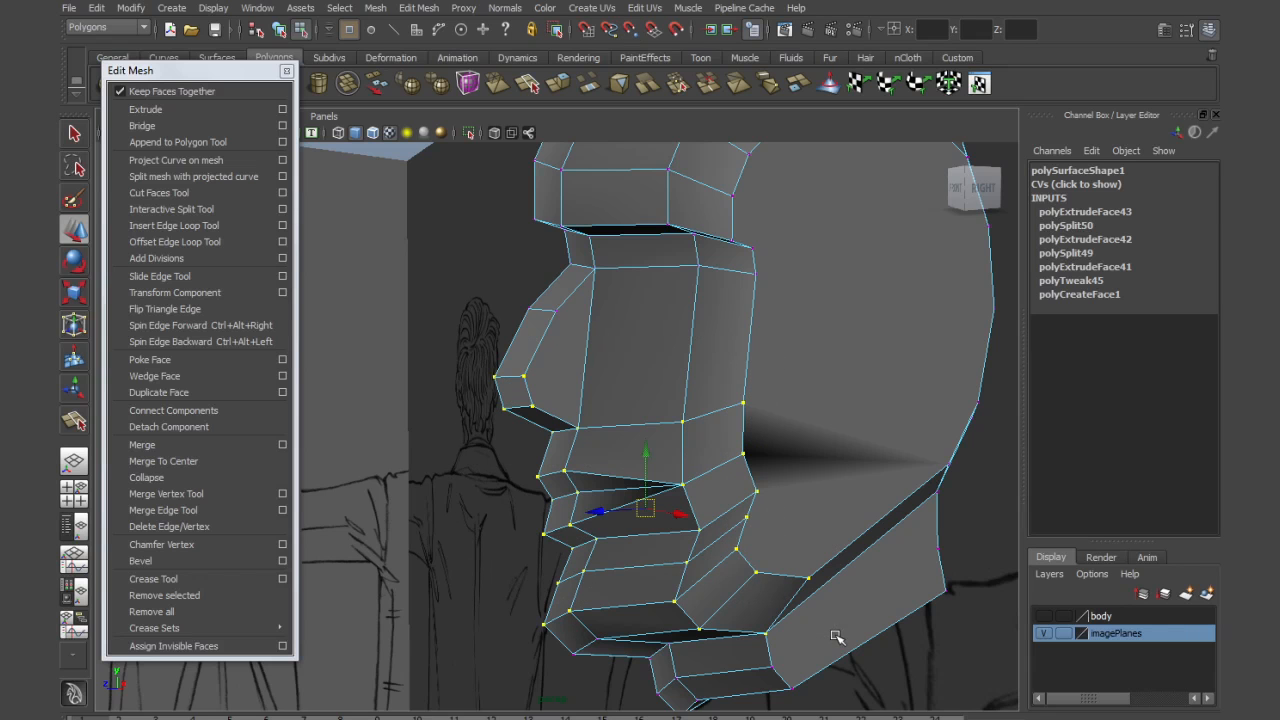
click(178, 452)
Snap the neighbouring vertices along the outer edge of the jaw onto one point and merge them
mouse_move(731, 466)
alt+mouse_down()
mouse_move(705, 424)
mouse_move(724, 453)
alt+mouse_up()
click(723, 425)
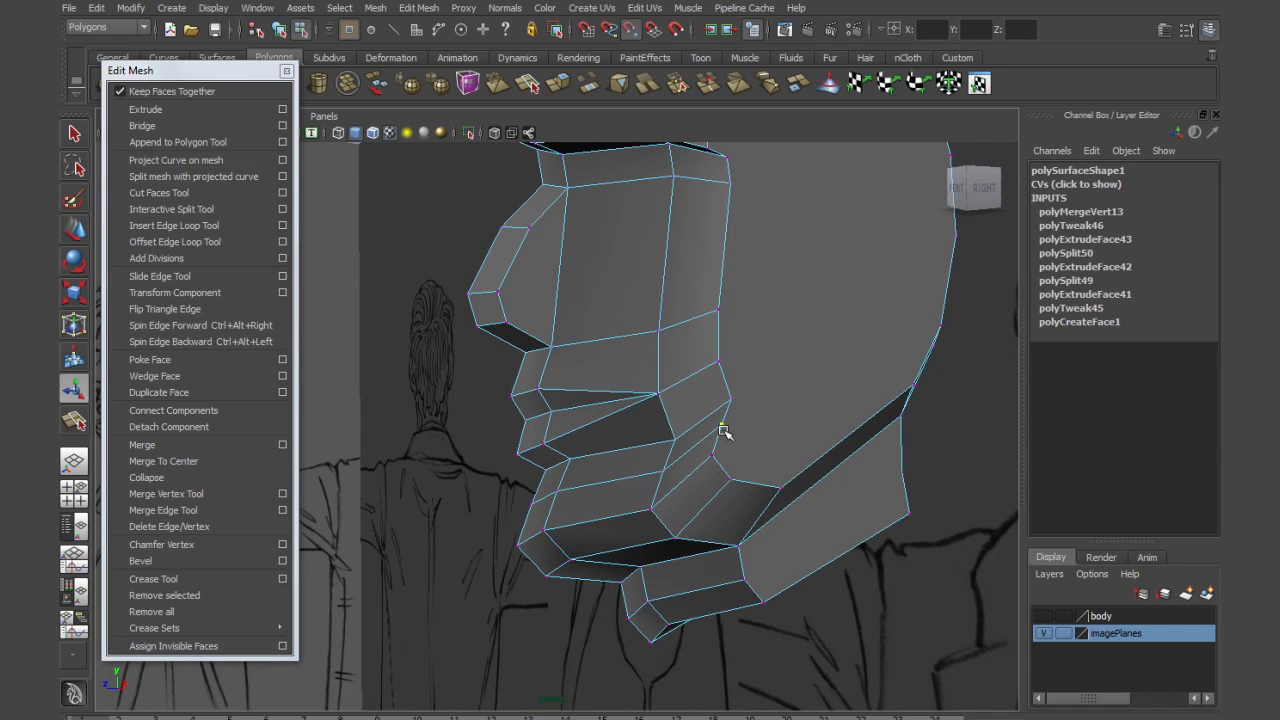
key(w)
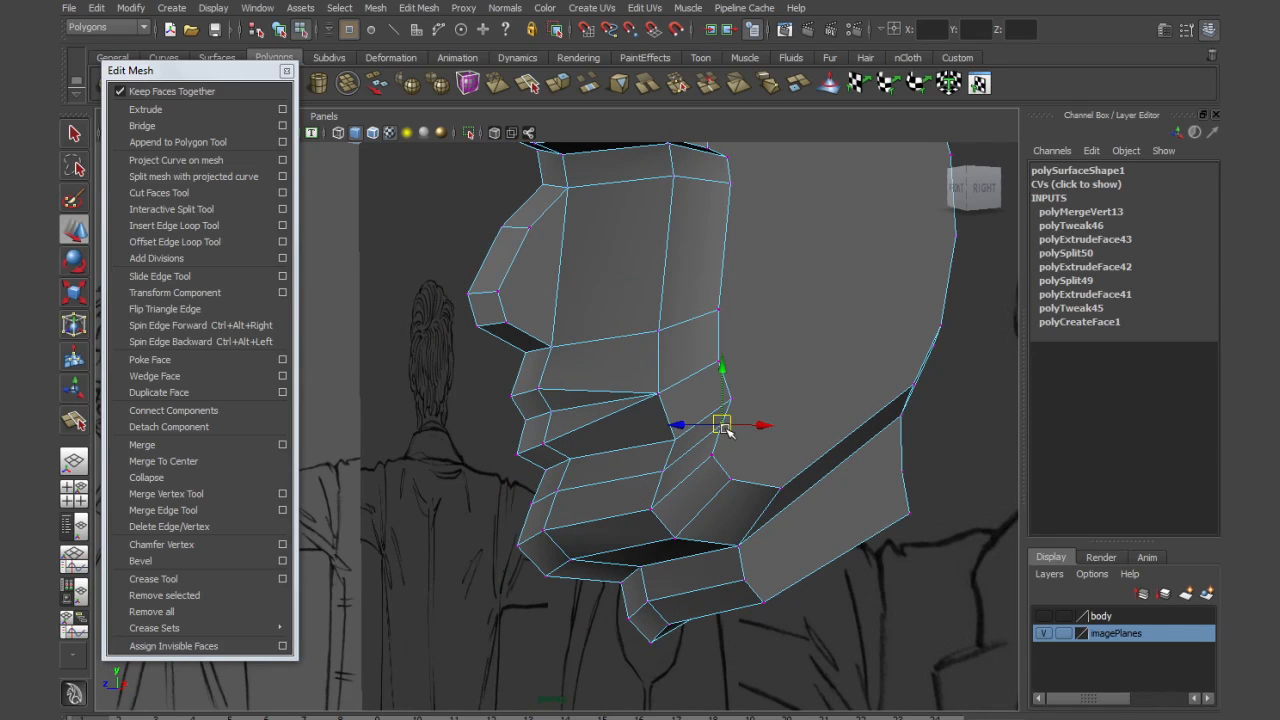
drag(723, 425, 704, 476)
click(731, 480)
key(v)
click(781, 491)
key(v)
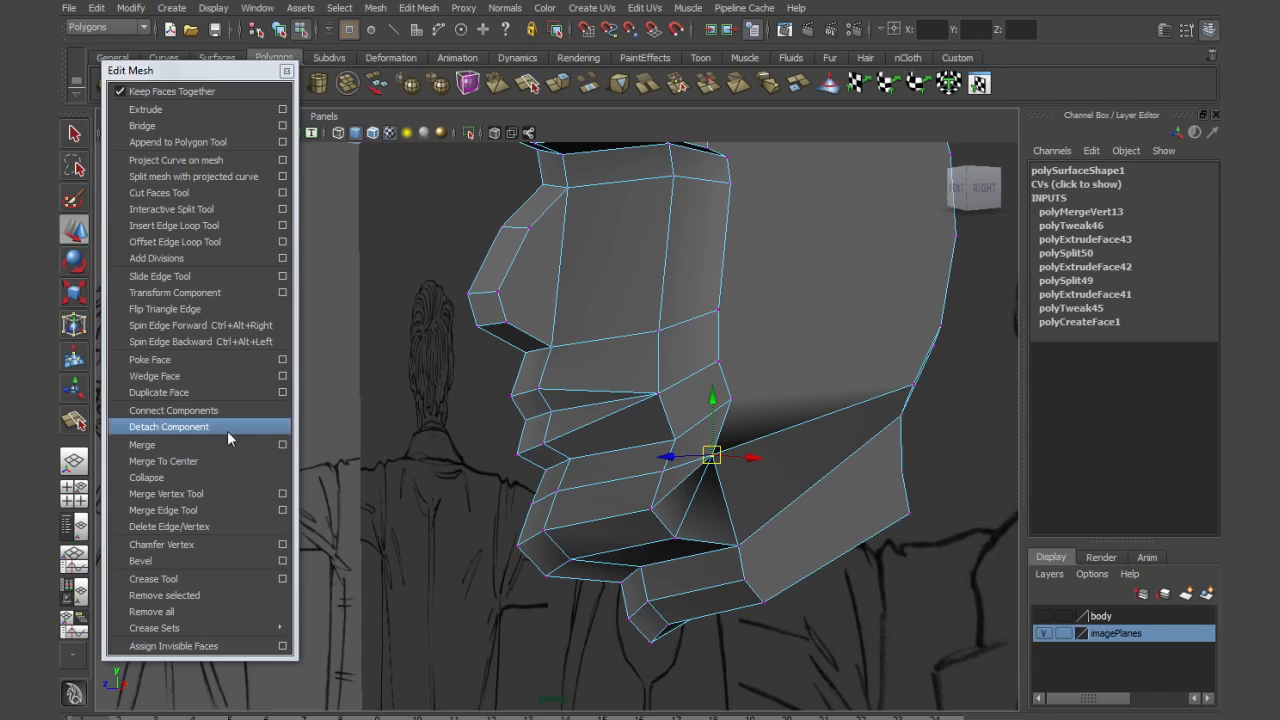
click(196, 444)
In the front view, move the forehead's column of vertices nearest the centre line outward along X
mouse_move(676, 452)
alt+mouse_down()
mouse_move(696, 468)
mouse_move(660, 468)
alt+mouse_up()
drag(392, 493, 667, 478)
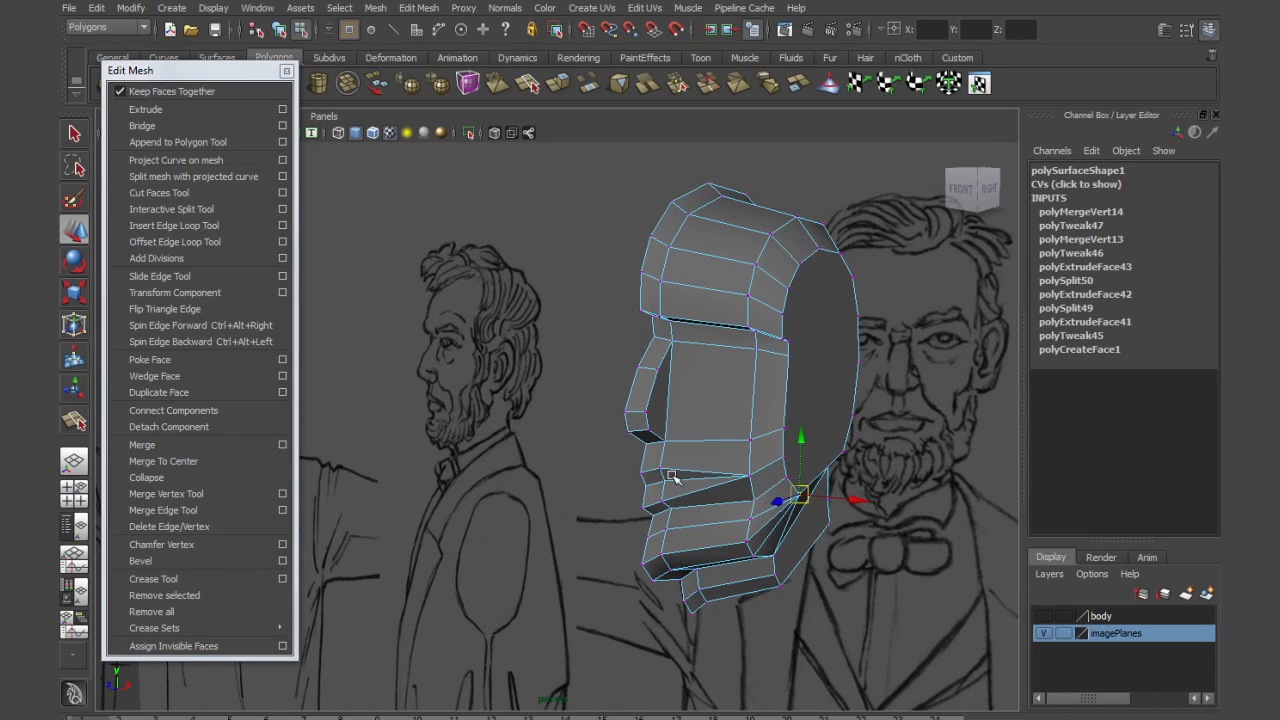
key(space)
key(space)
scroll(534, 486, up, 1)
alt+middle_drag(555, 445, 562, 531)
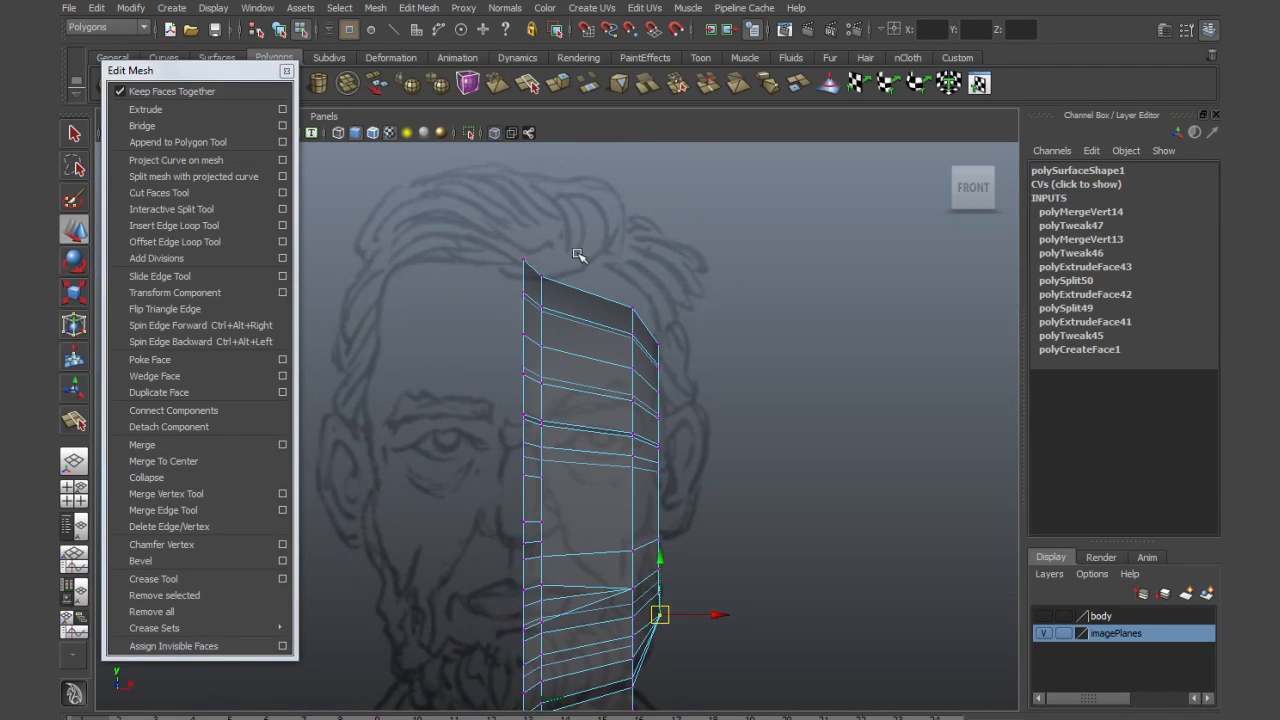
drag(557, 354, 536, 434)
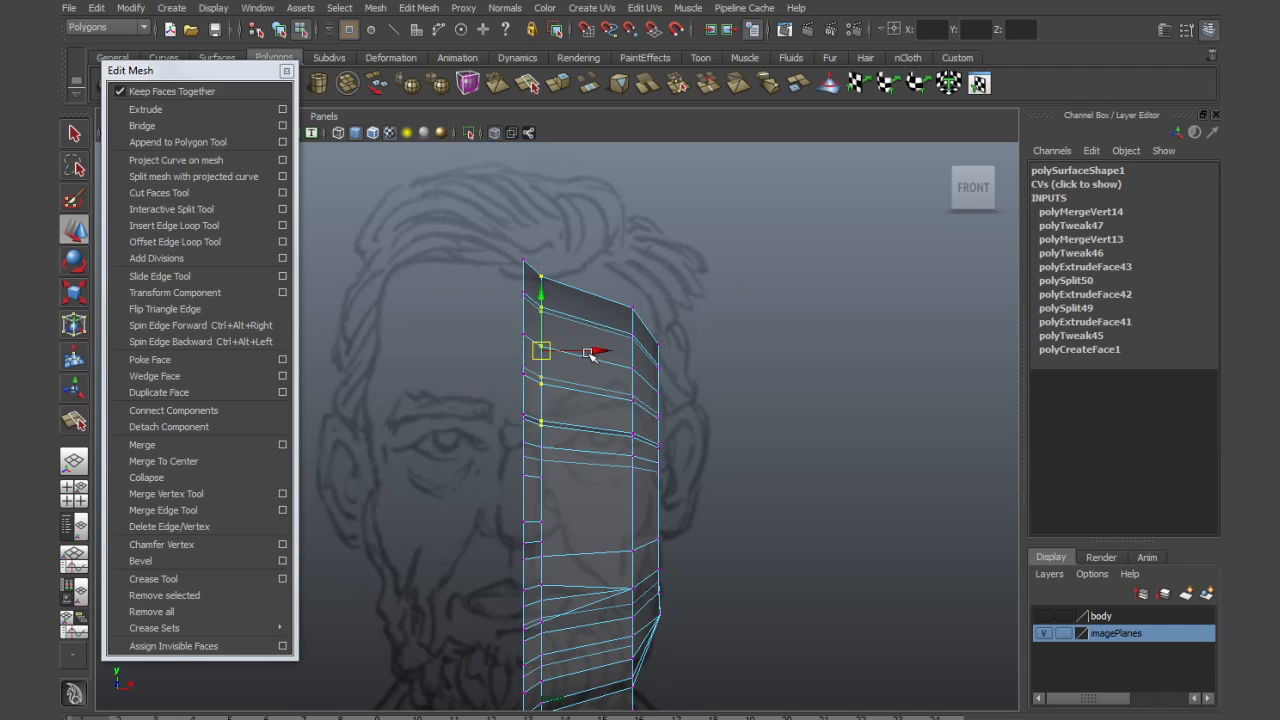
drag(596, 352, 633, 349)
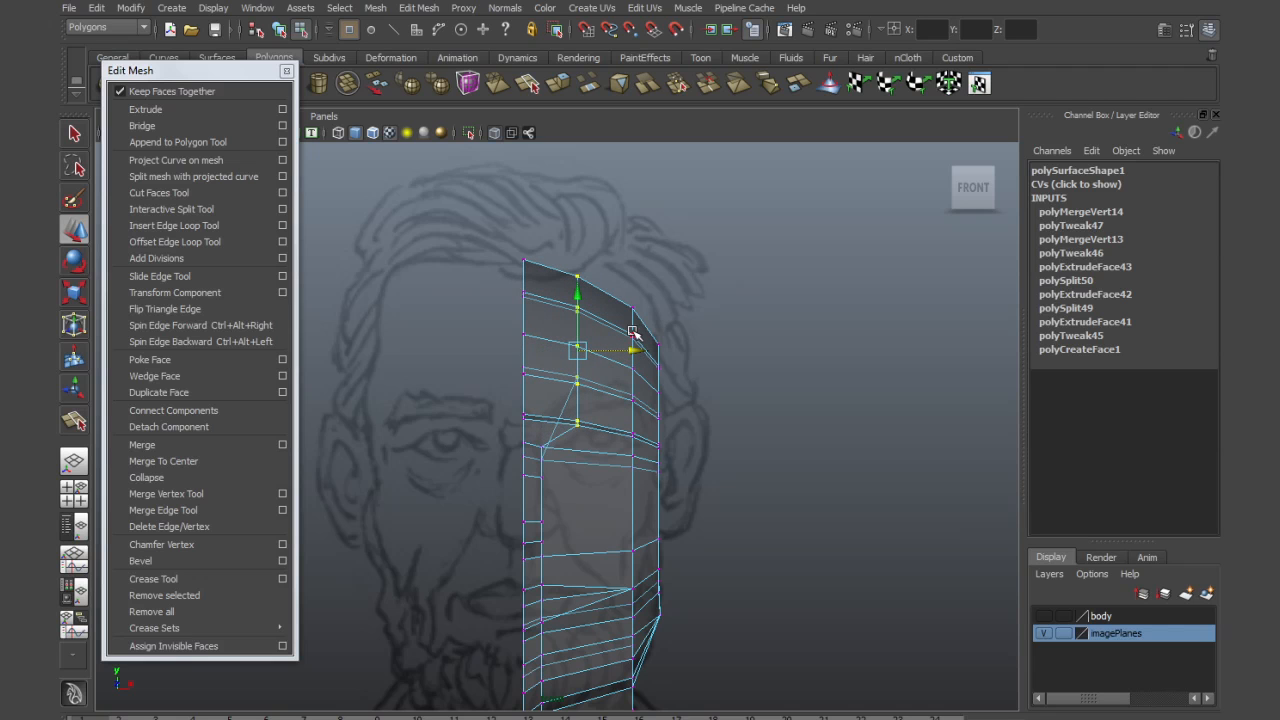
alt+middle_drag(584, 556, 581, 393)
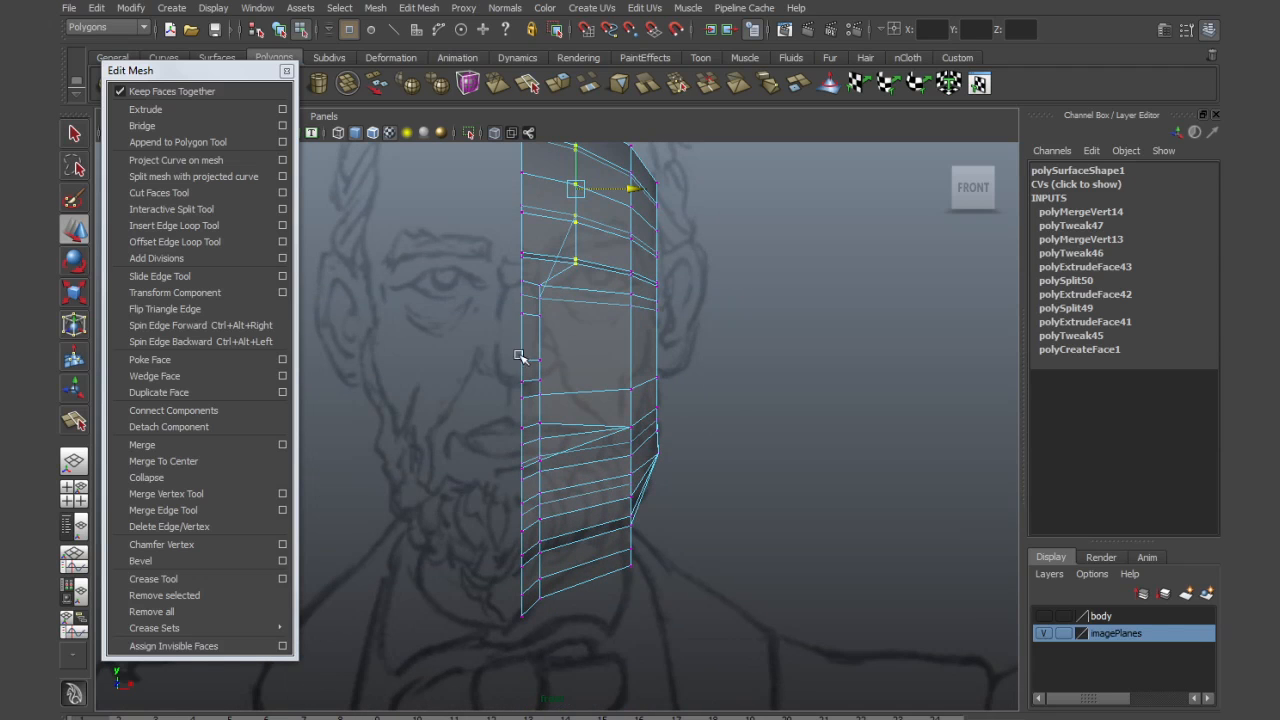
In the front view, shift the lower-face and cheek vertices along X to even out the columns around the mouth and jaw
drag(537, 607, 588, 414)
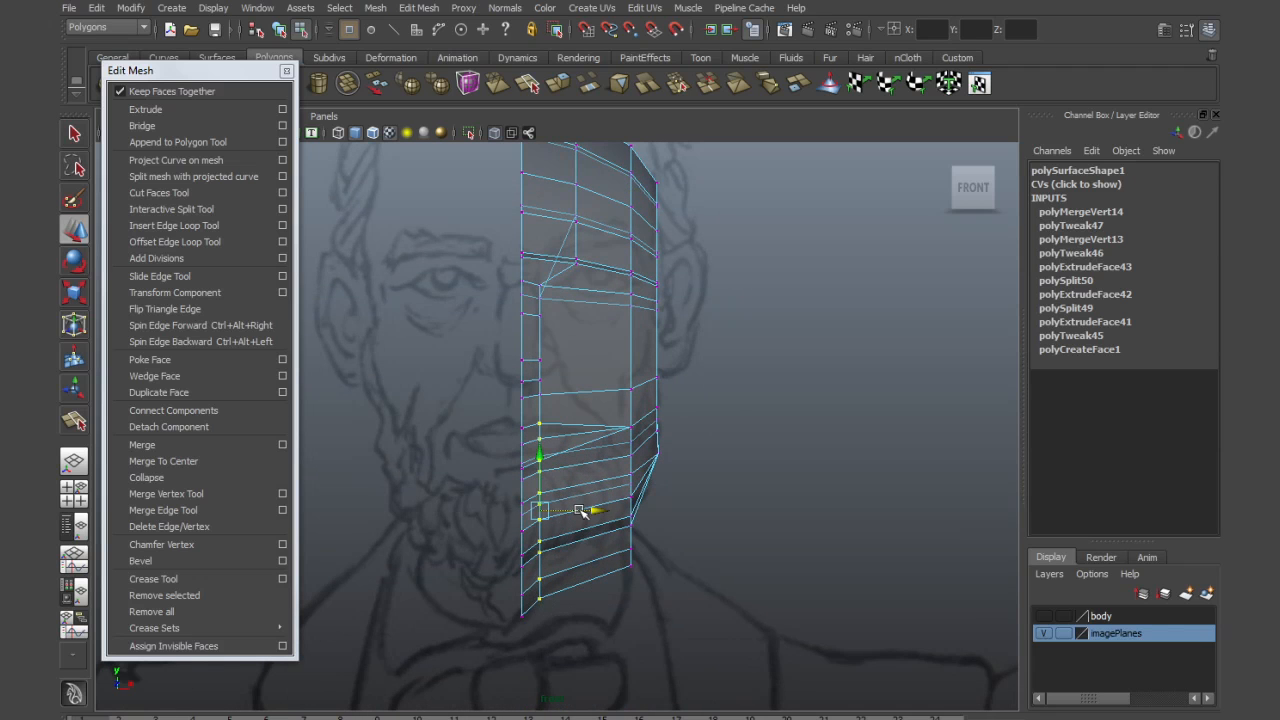
mouse_move(595, 511)
mouse_down()
mouse_move(621, 512)
mouse_move(593, 512)
mouse_move(606, 510)
mouse_up()
drag(554, 414, 643, 492)
drag(662, 446, 611, 428)
click(617, 429)
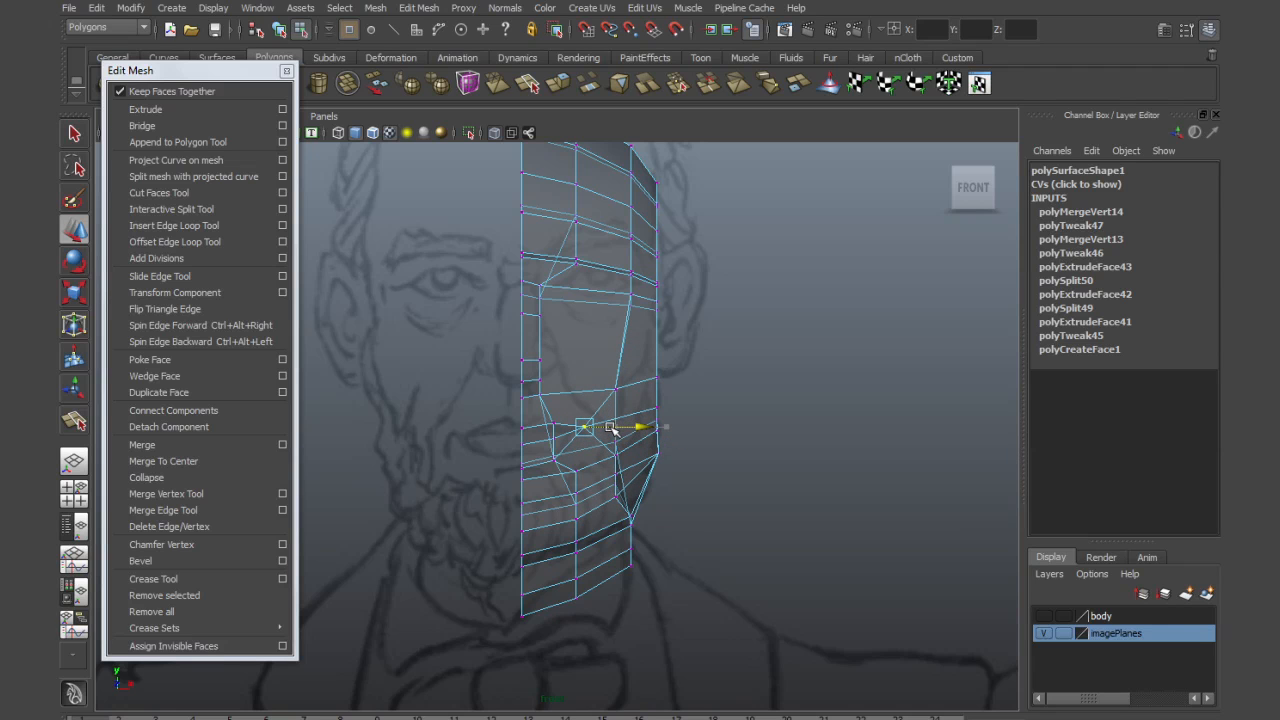
In the perspective view, snap the outer vertices of the brow's underside onto the vertices beside them and merge the overlapping points
alt+middle_drag(614, 409, 597, 531)
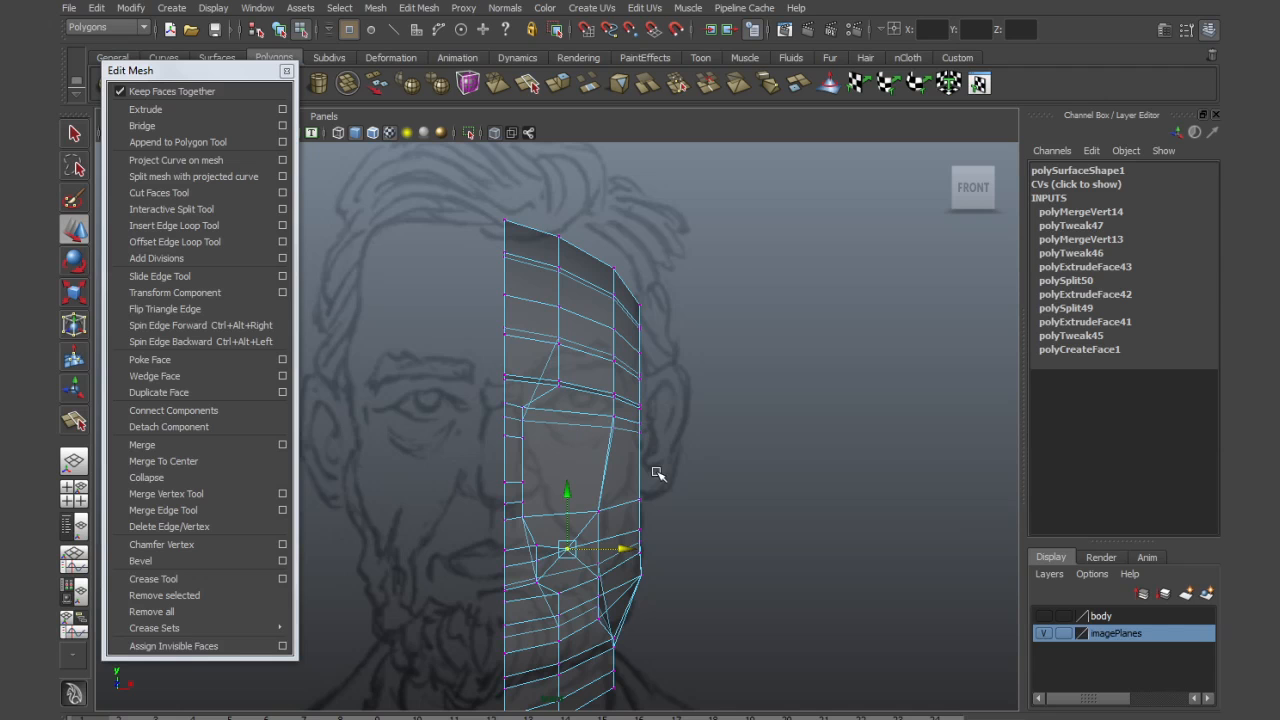
key(space)
key(space)
alt+drag(650, 434, 755, 392)
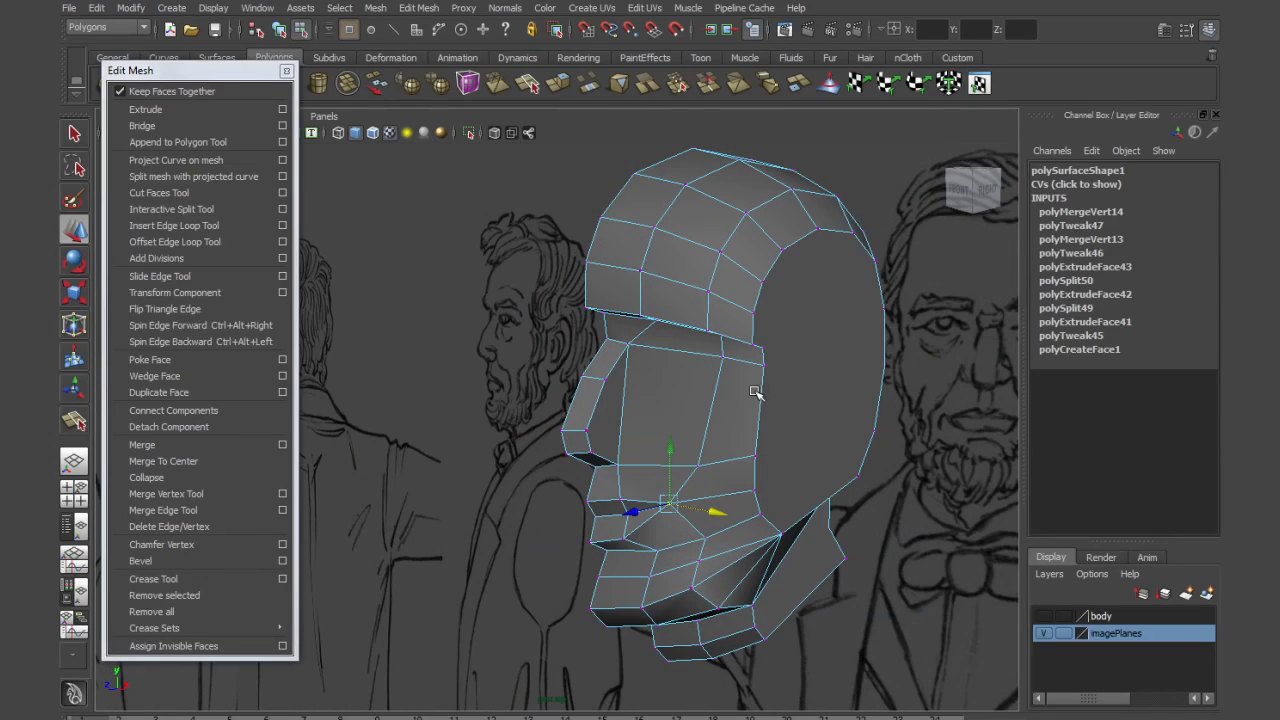
mouse_move(685, 446)
alt+right_down()
mouse_move(766, 466)
mouse_move(646, 443)
mouse_move(672, 442)
alt+right_up()
alt+drag(672, 442, 697, 431)
alt+drag(728, 360, 700, 452)
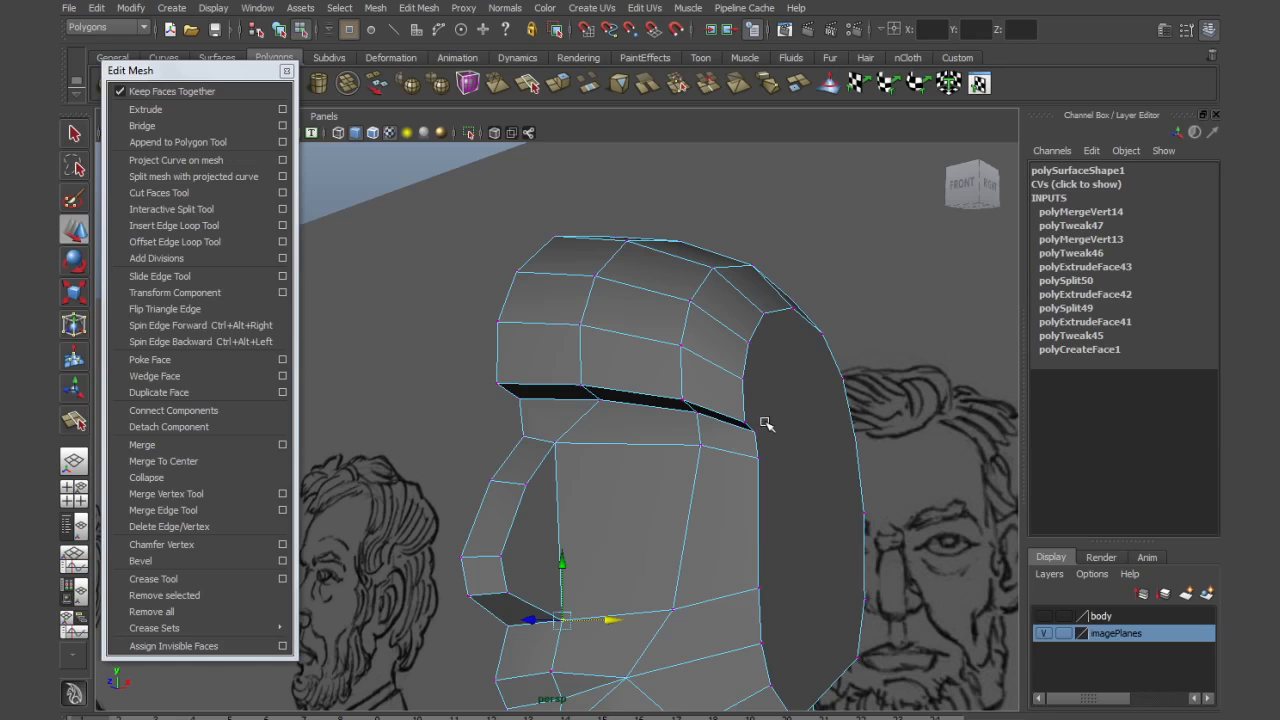
right_drag(733, 414, 690, 410)
click(746, 424)
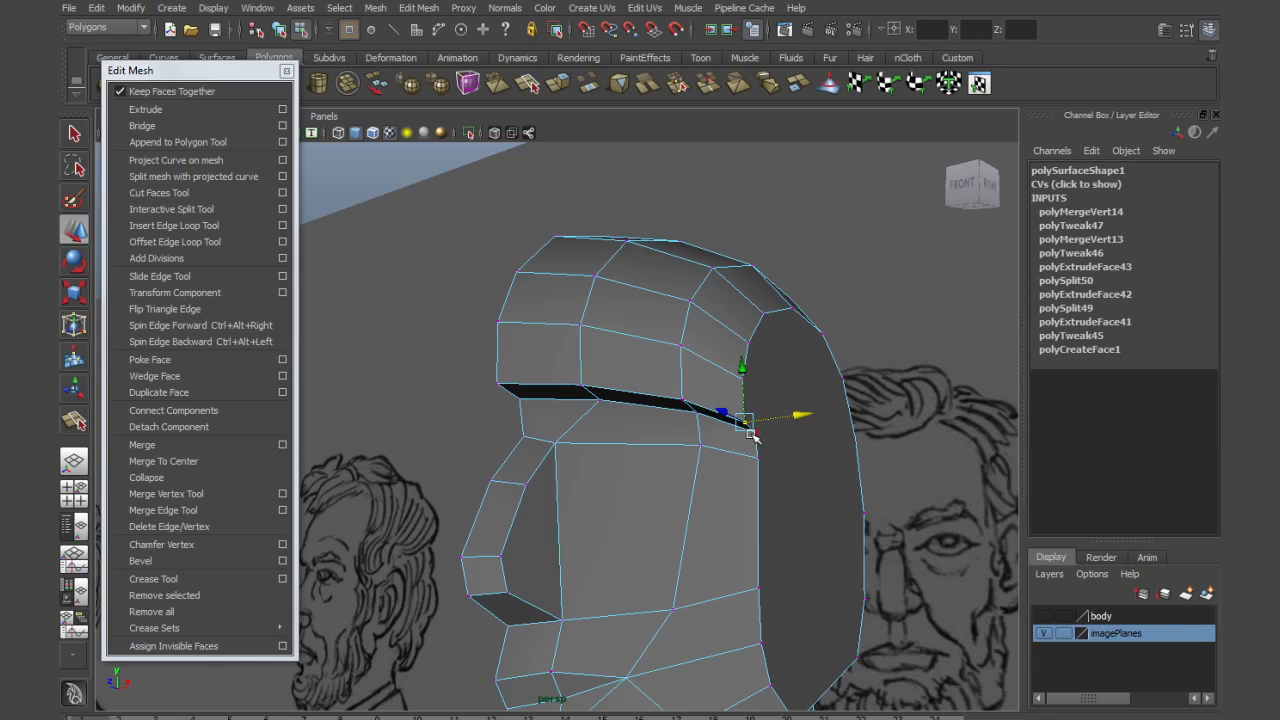
drag(749, 428, 717, 460)
click(685, 403)
drag(629, 379, 766, 502)
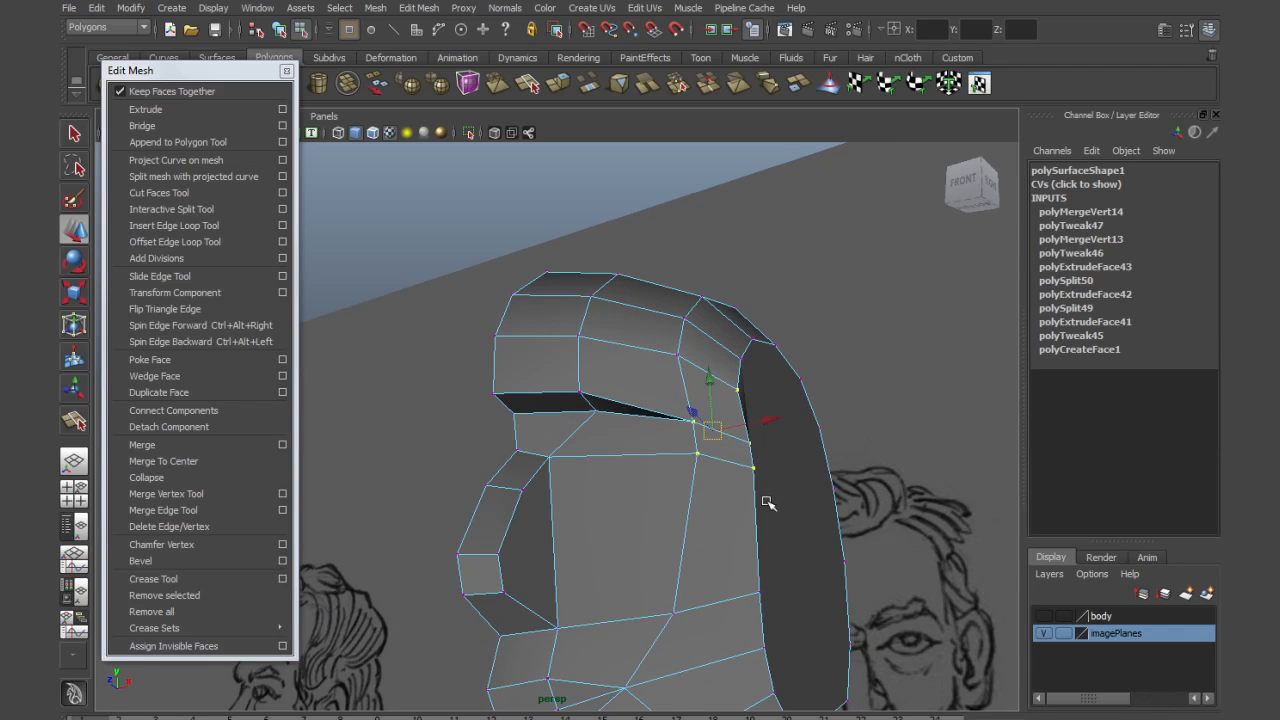
click(186, 444)
Adjust the height of the vertex on the brow ridge's underside above the inner eye corner
alt+drag(604, 462, 622, 467)
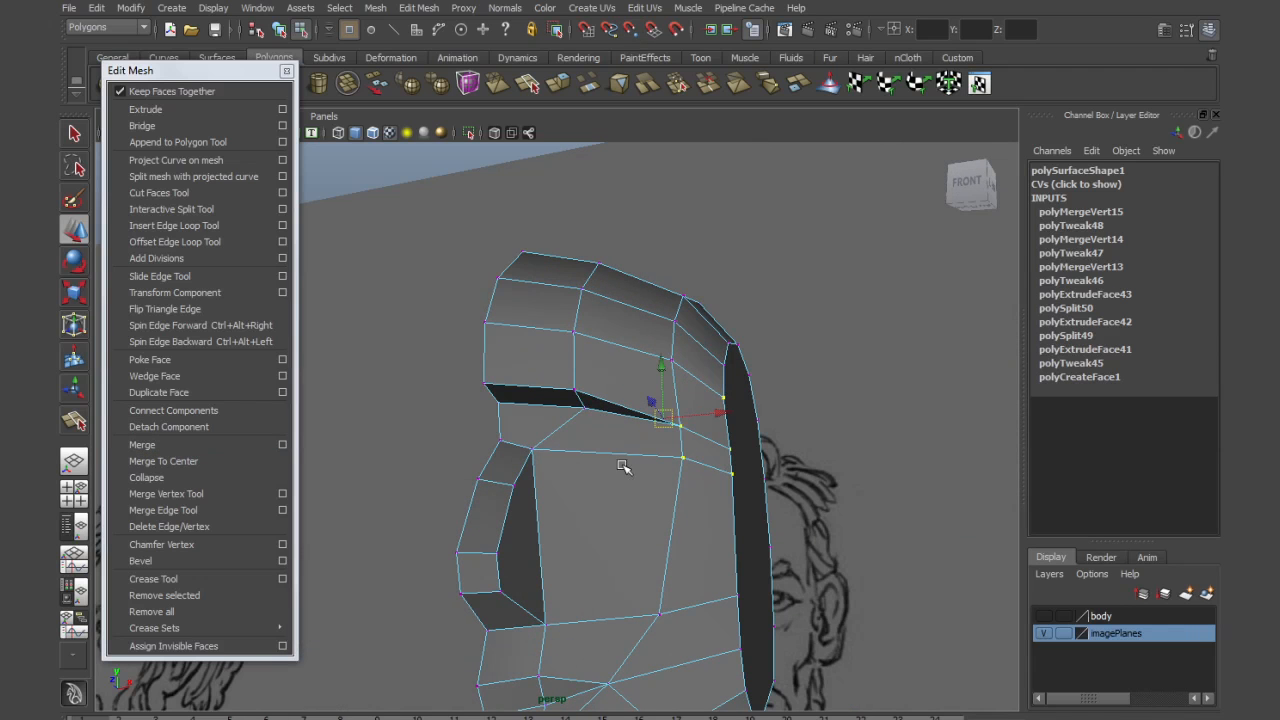
click(576, 392)
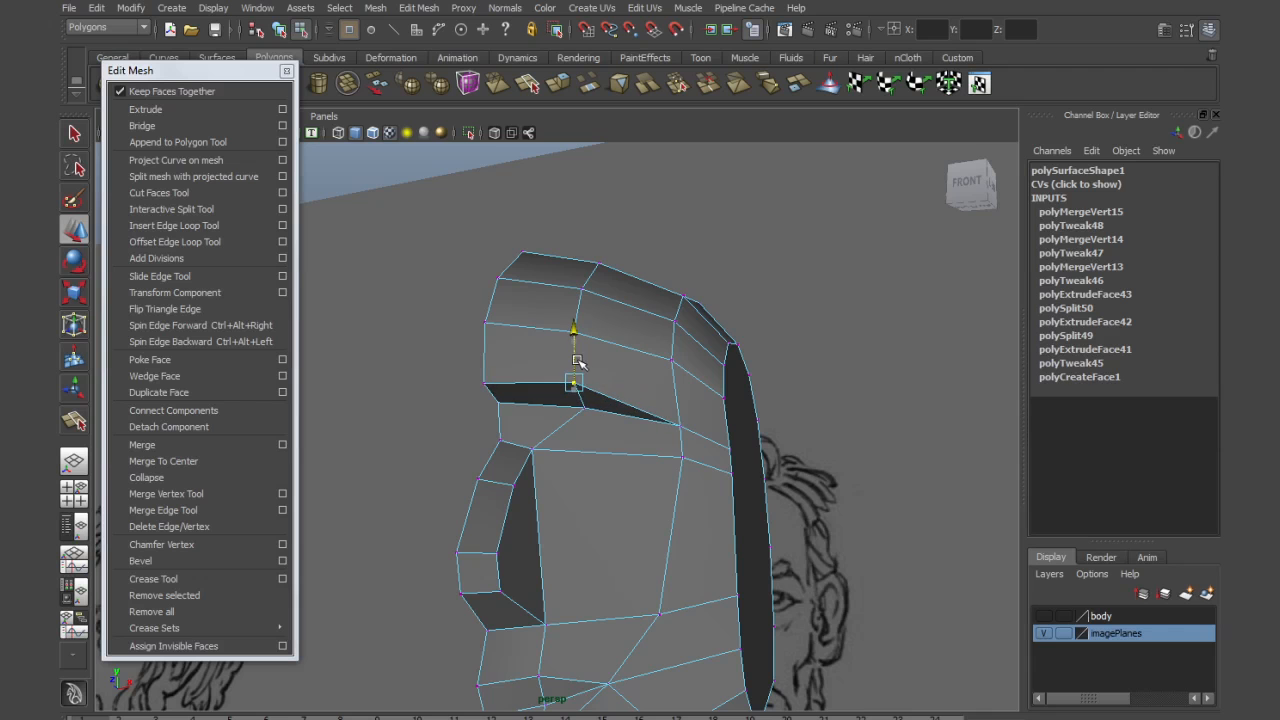
alt+drag(576, 393, 620, 427)
click(574, 394)
drag(575, 374, 604, 410)
mouse_move(665, 452)
alt+mouse_down()
mouse_move(560, 471)
mouse_move(553, 498)
alt+mouse_up()
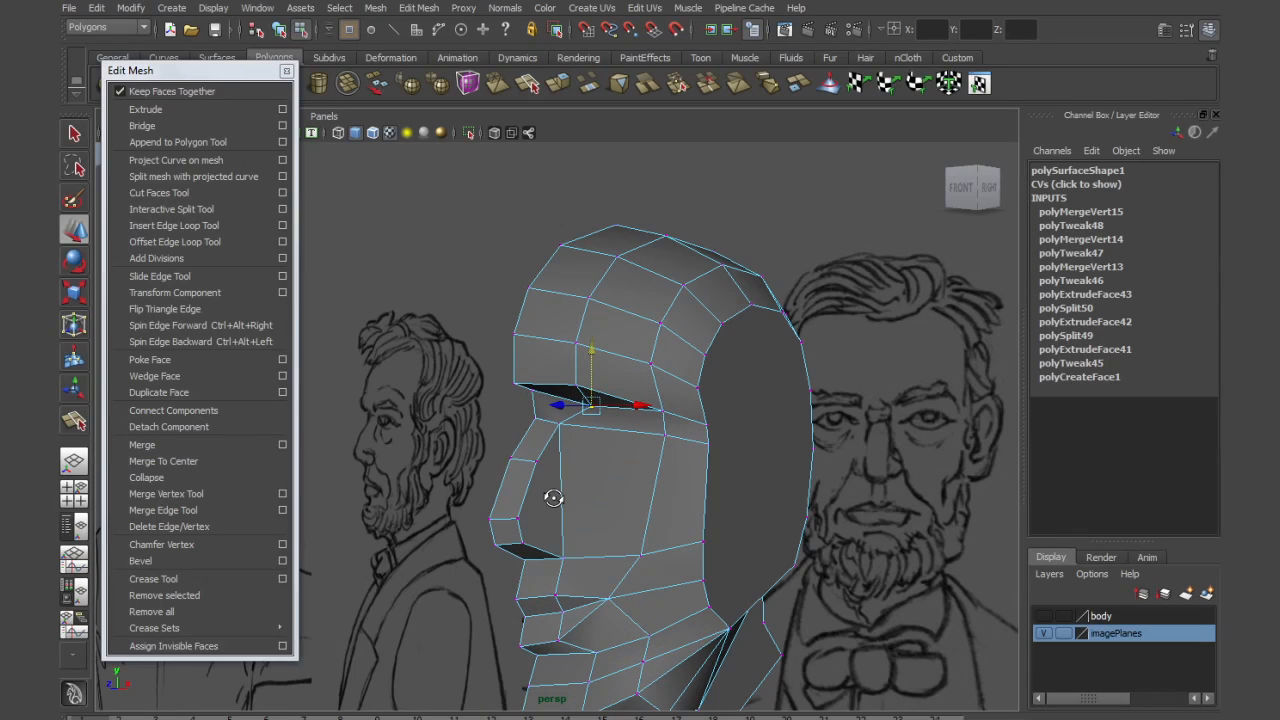
Extrude the large face on the side of the head and scale it inward to about 0.667
alt+drag(600, 538, 648, 507)
right_drag(685, 484, 681, 523)
click(681, 520)
alt+drag(681, 520, 680, 507)
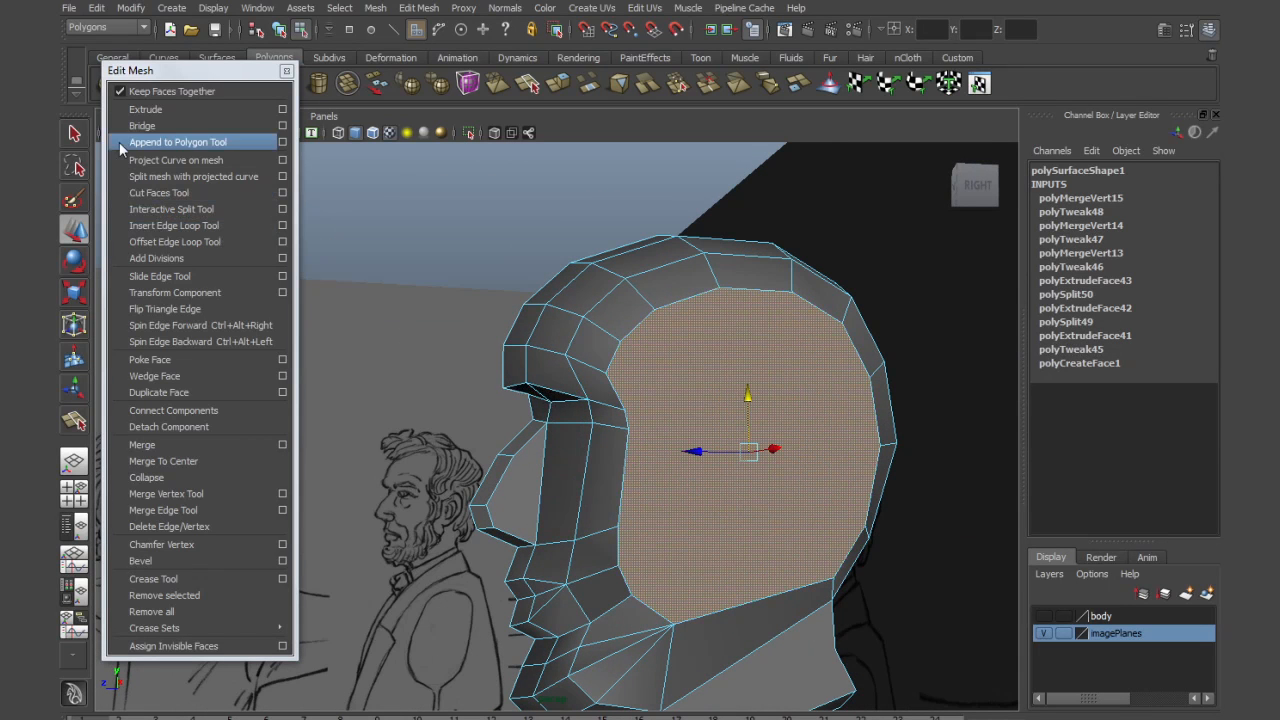
click(145, 109)
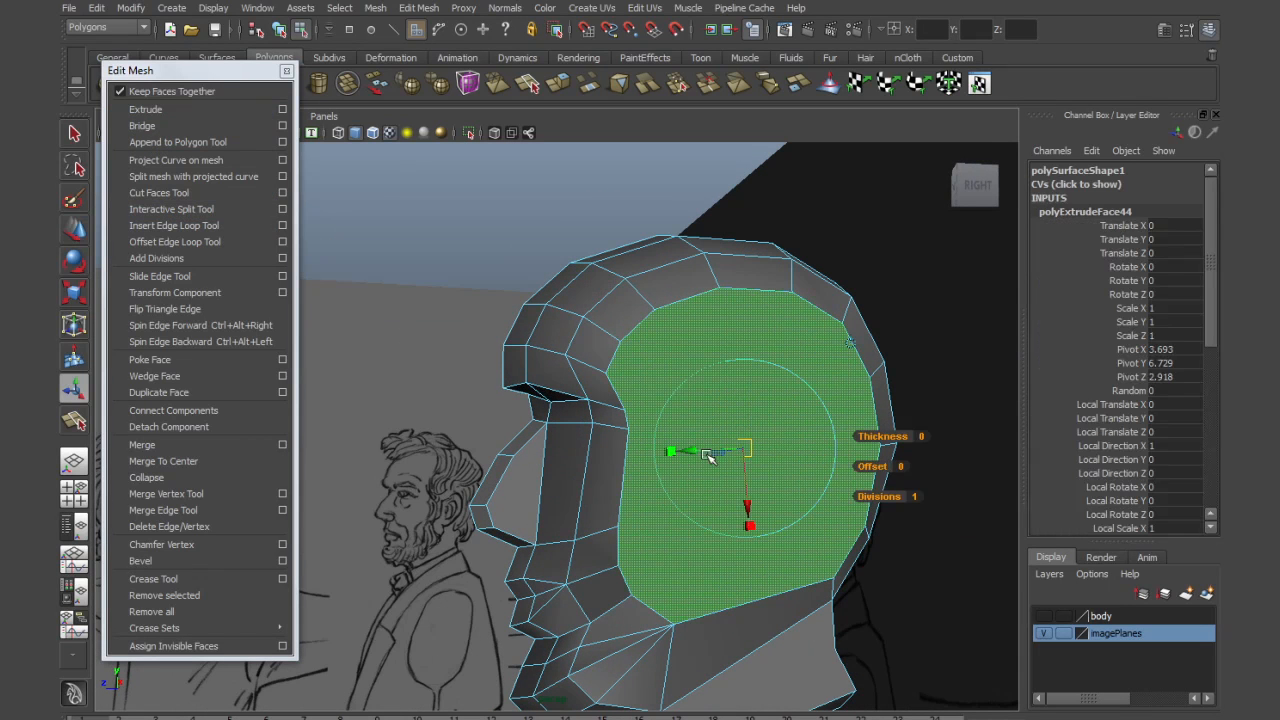
click(673, 452)
drag(745, 450, 778, 474)
mouse_move(778, 474)
alt+mouse_down()
mouse_move(755, 485)
mouse_move(751, 449)
mouse_move(684, 476)
alt+mouse_up()
In the side view, move the back-of-head and nape vertices of the intermediate edge loops closer to the rear contour
key(space)
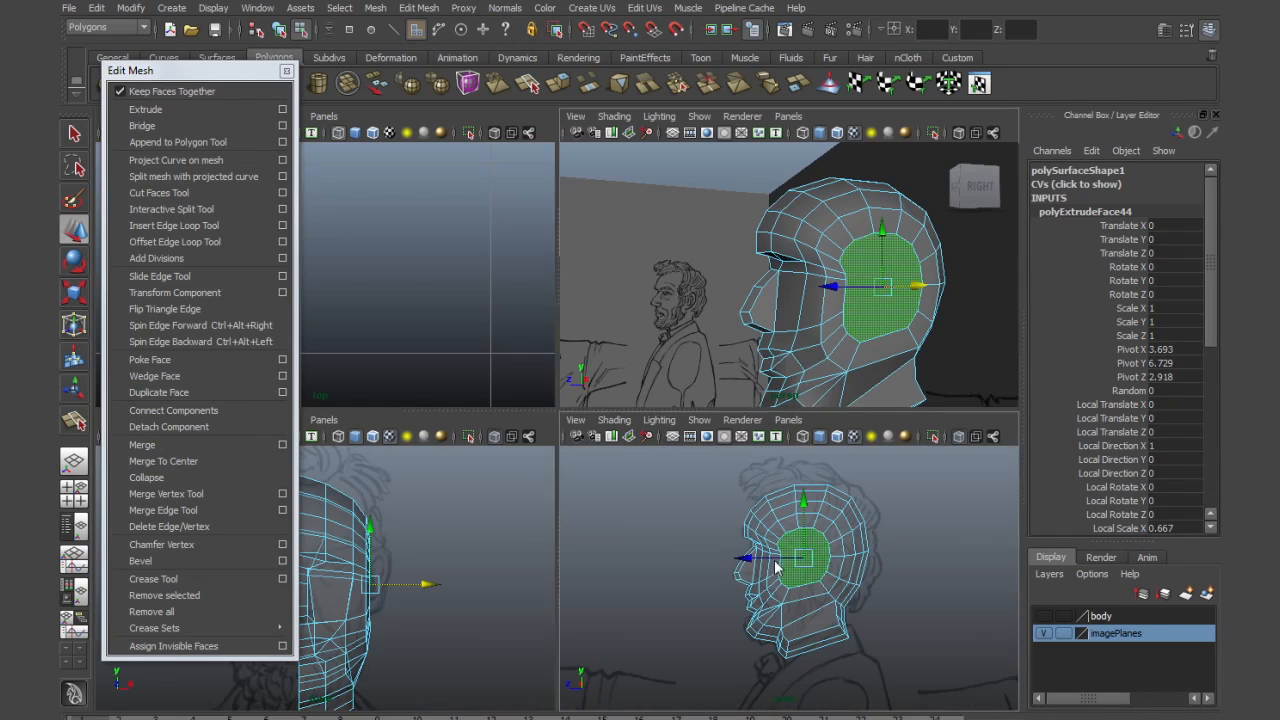
key(space)
alt+middle_drag(678, 443, 743, 530)
alt+right_drag(743, 530, 848, 545)
alt+middle_drag(700, 494, 638, 428)
scroll(638, 428, up, 3)
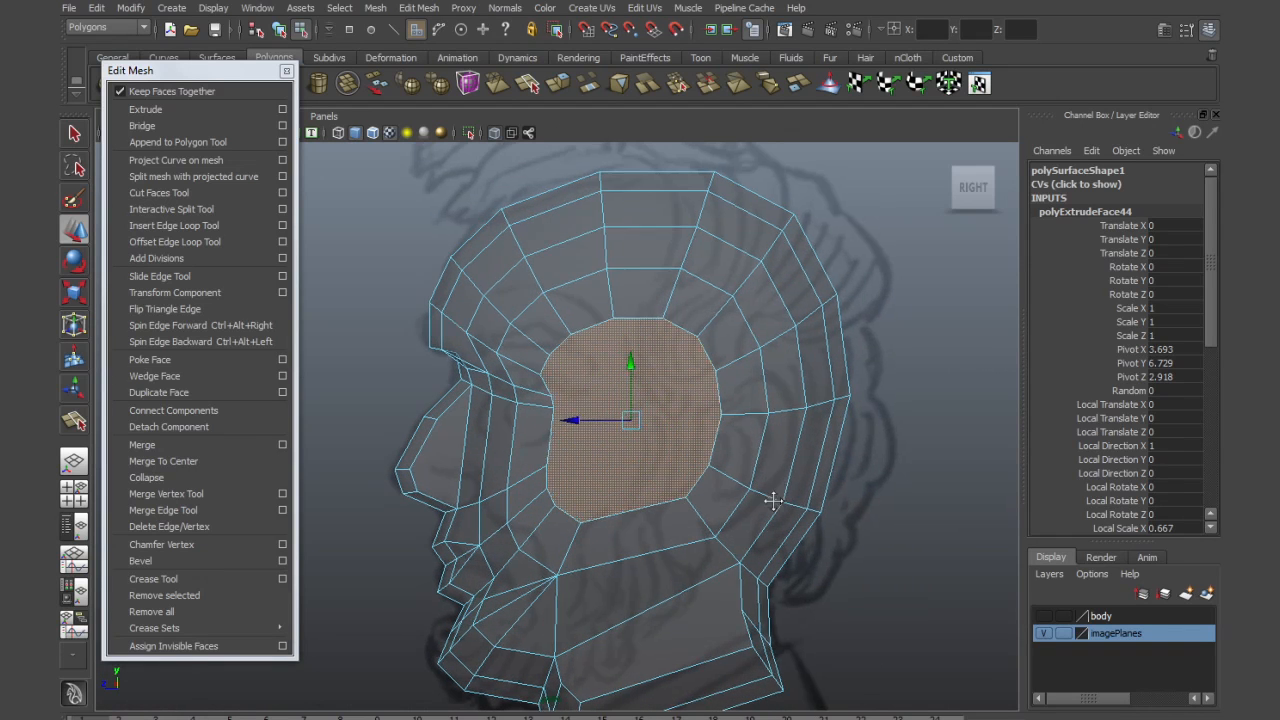
right_drag(752, 480, 675, 470)
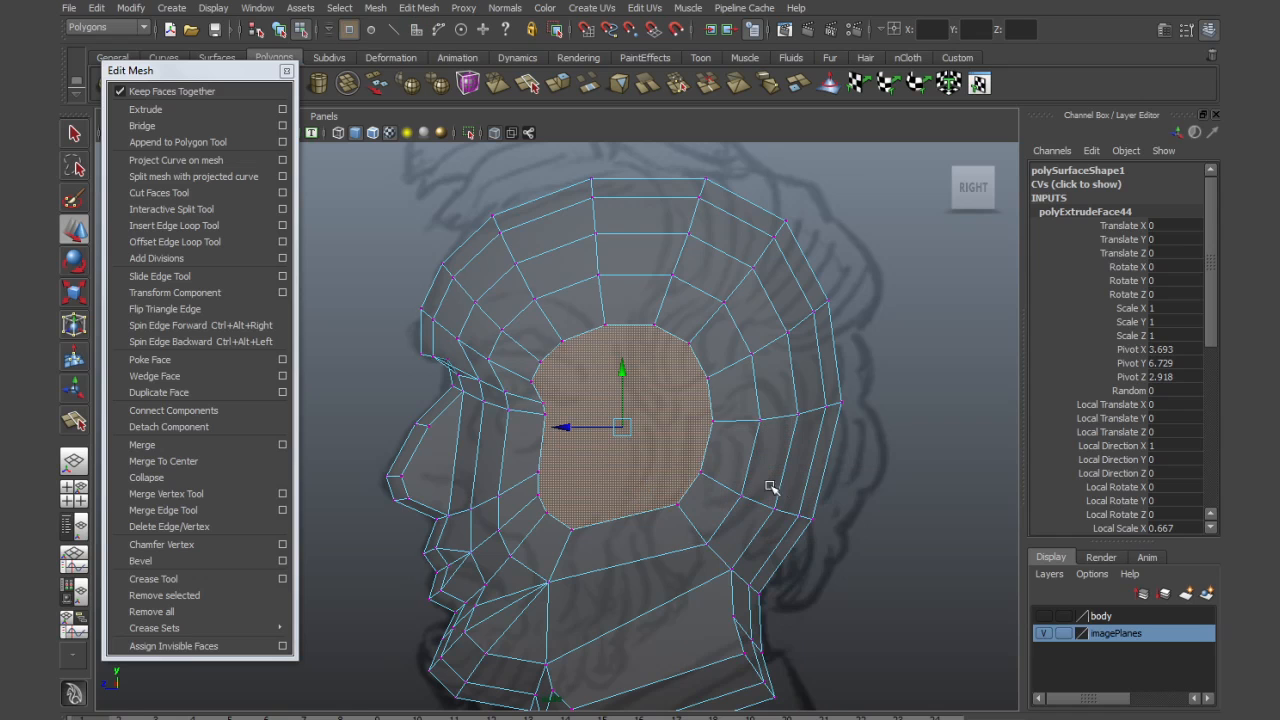
click(796, 414)
drag(766, 414, 781, 415)
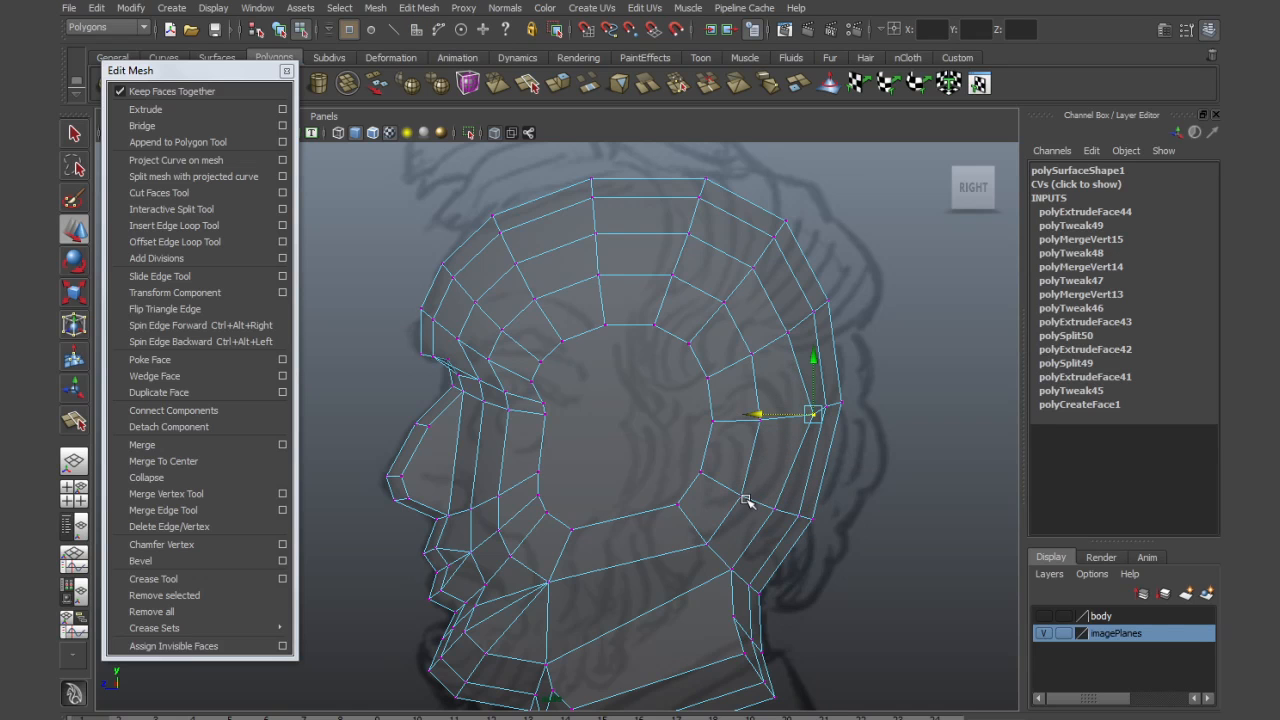
mouse_move(779, 519)
mouse_down()
mouse_move(766, 514)
mouse_move(788, 522)
mouse_up()
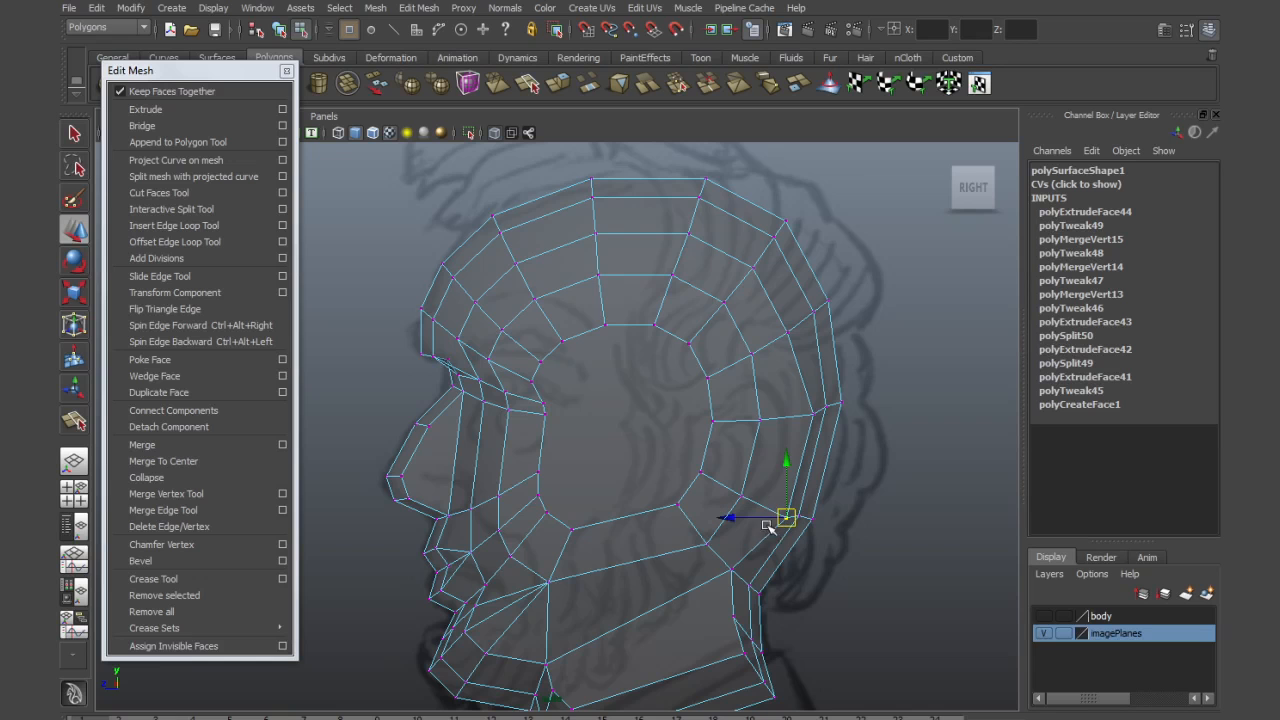
middle_drag(686, 527, 722, 553)
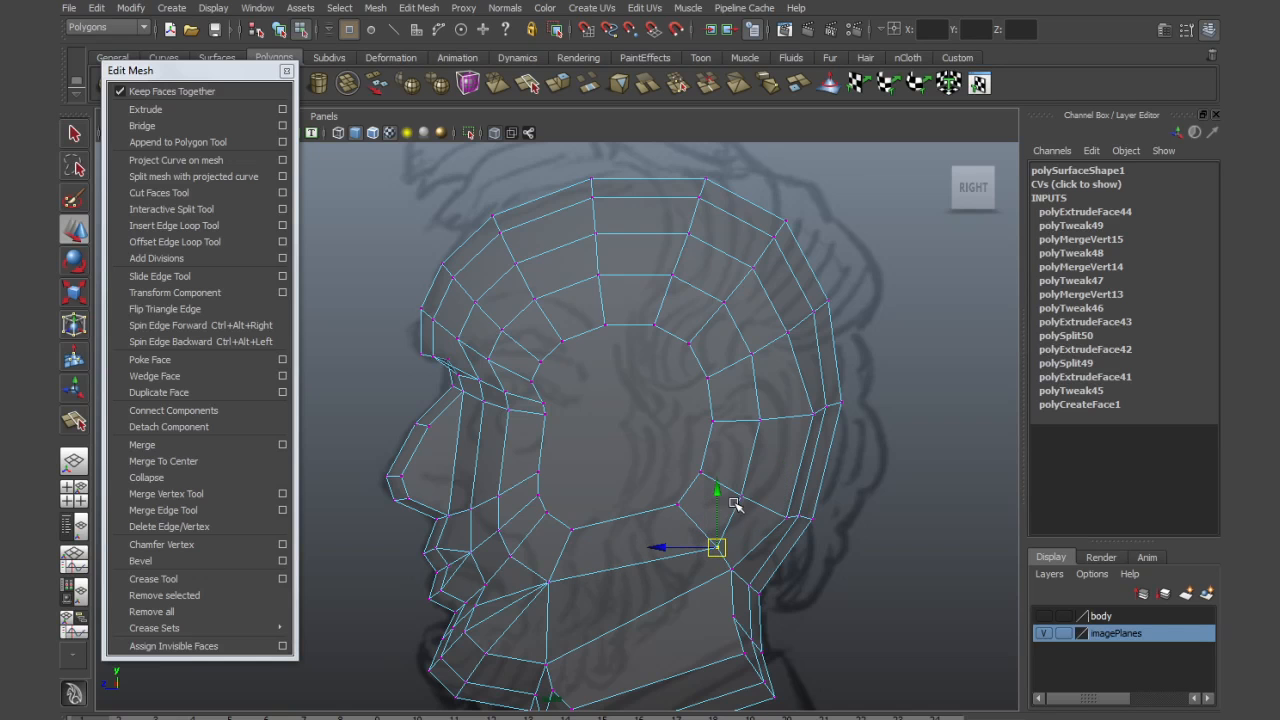
Move the next inner loop's vertices at the back of the head toward the rear contour, evening out the loop spacing
middle_drag(757, 512, 779, 480)
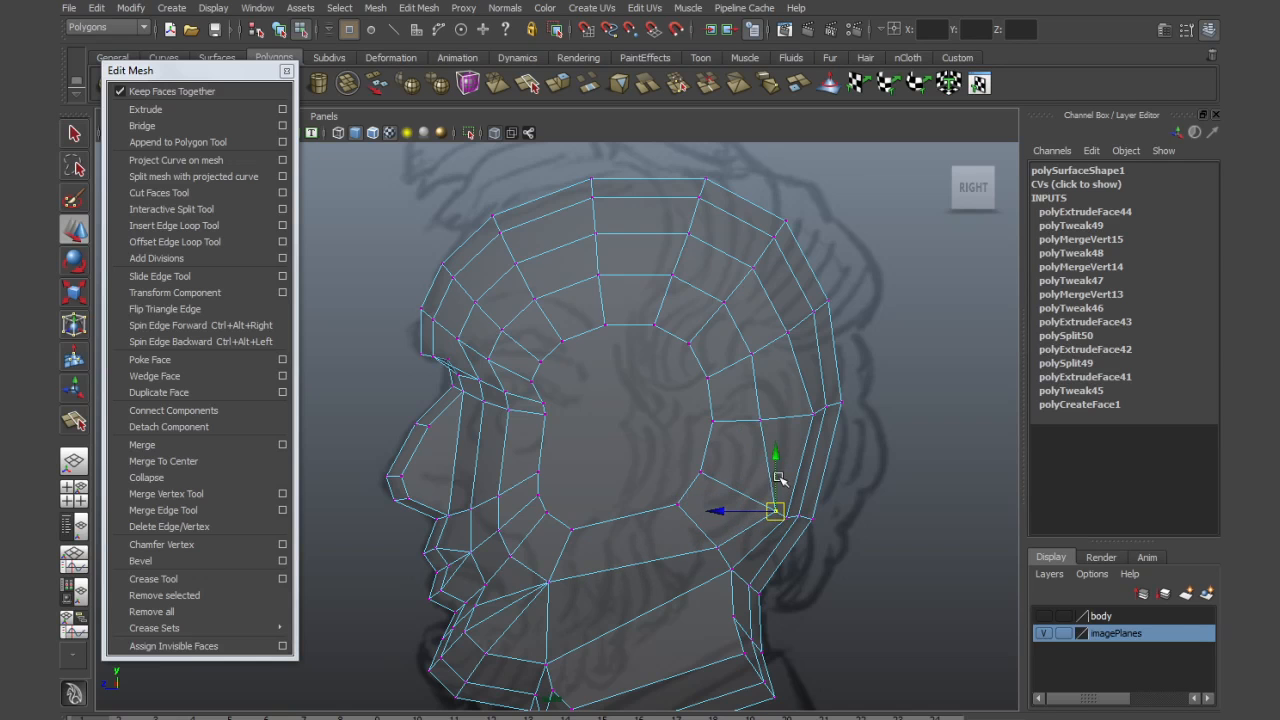
click(761, 418)
middle_drag(771, 420, 805, 420)
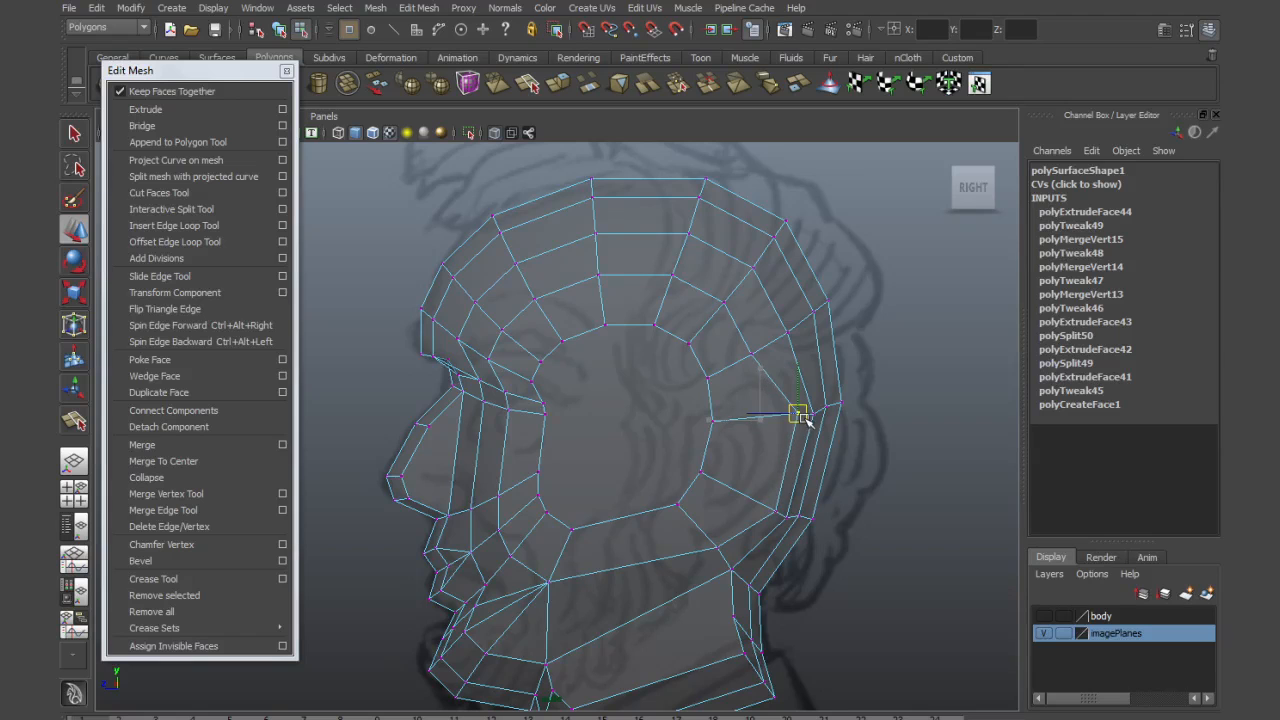
click(751, 353)
middle_drag(761, 358, 797, 330)
click(826, 410)
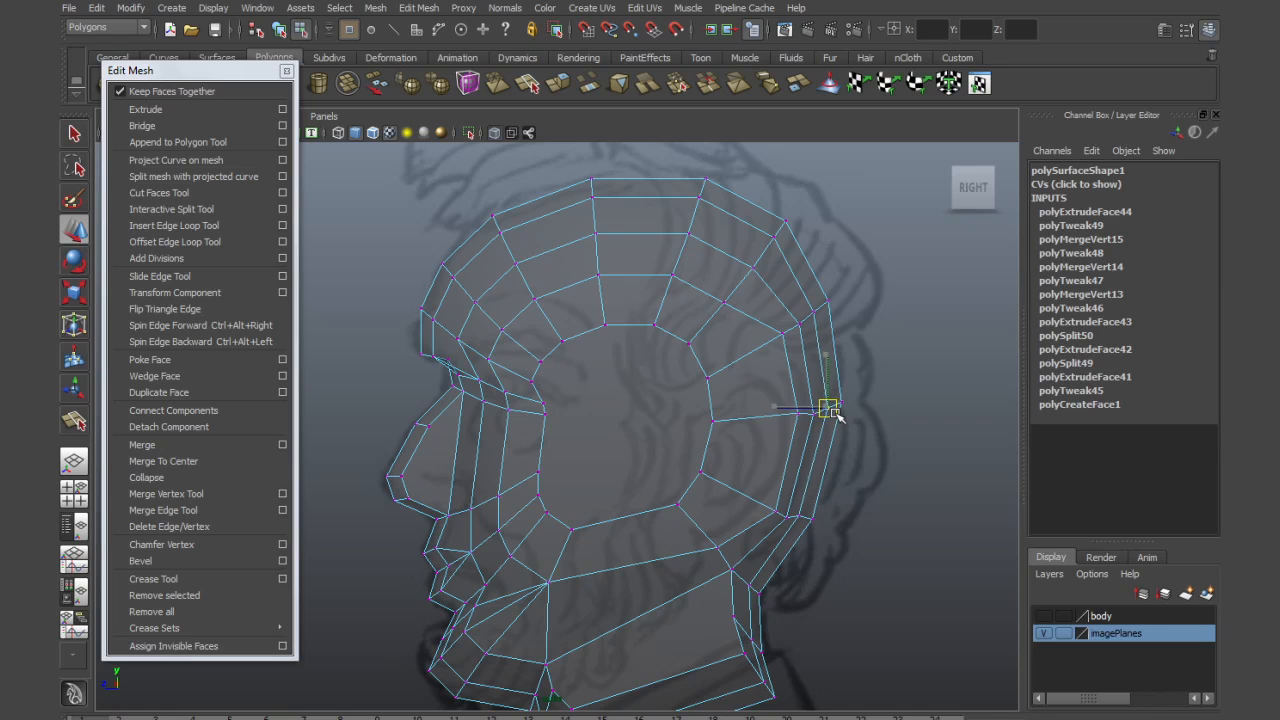
drag(800, 430, 806, 423)
Scale down the central face on the side of the head and move it backward over the reference ear
right_drag(627, 408, 618, 442)
click(614, 427)
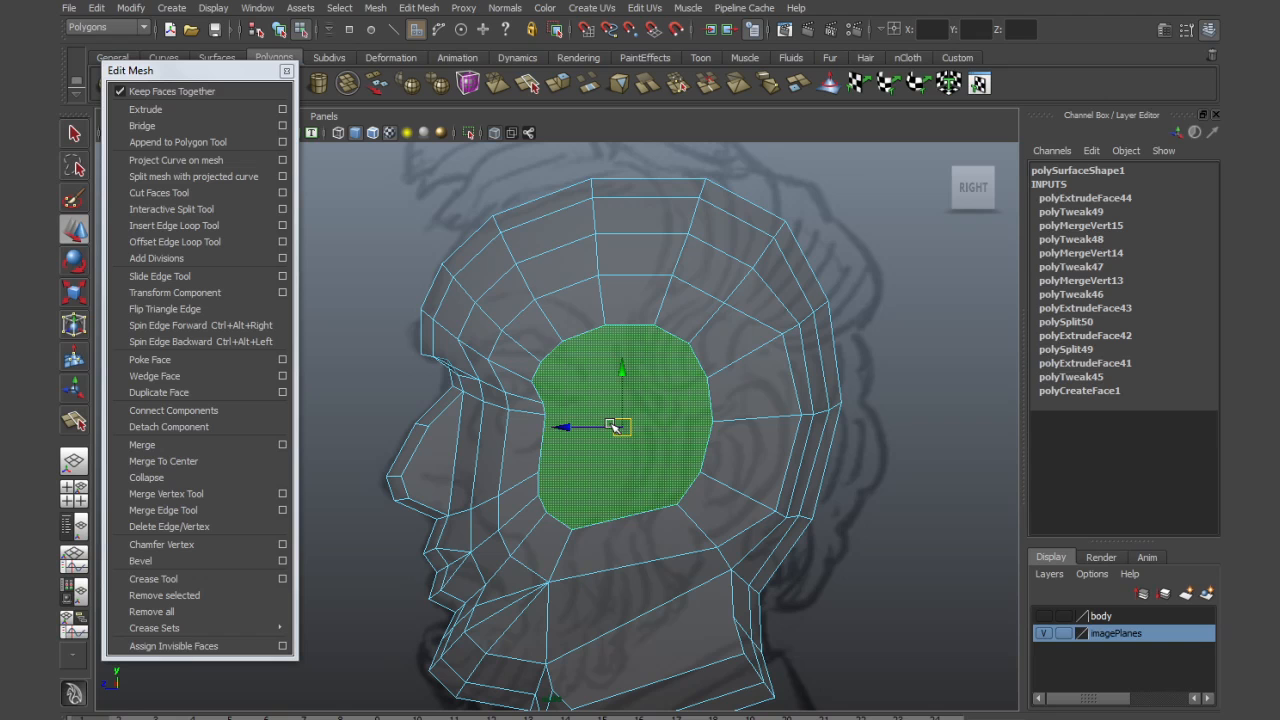
key(r)
drag(623, 429, 715, 452)
key(w)
scroll(800, 505, up, 4)
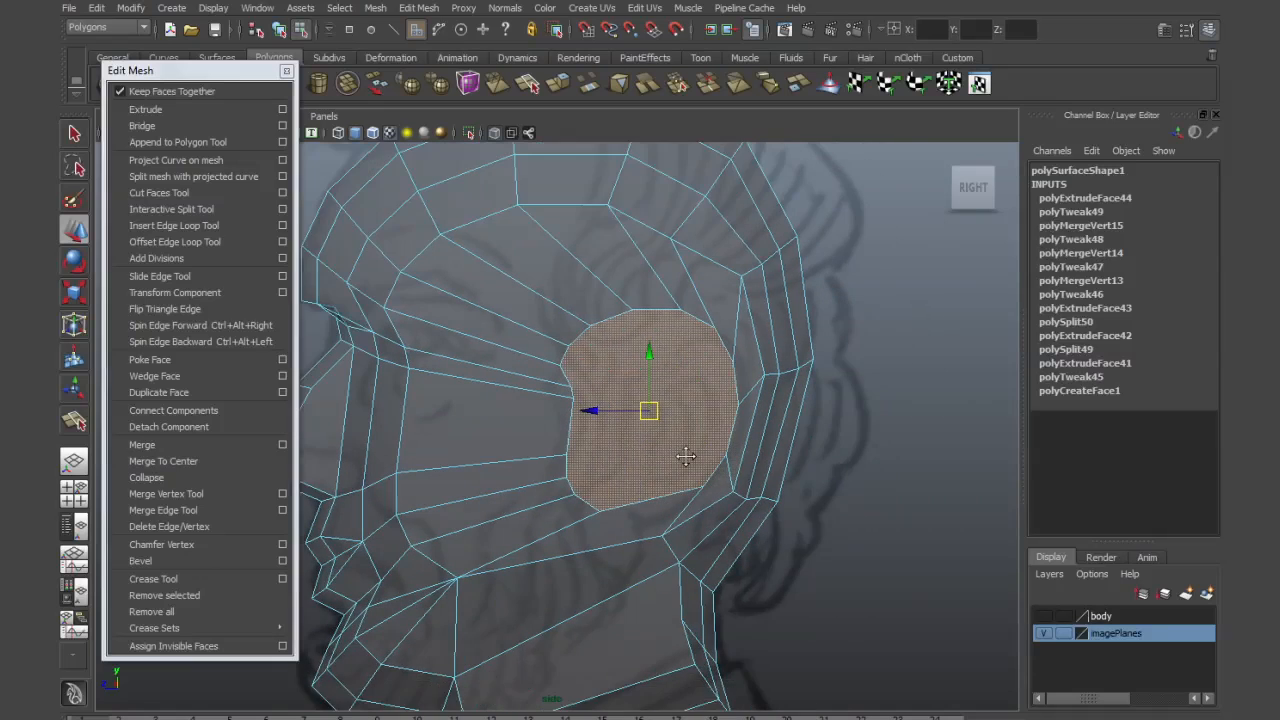
Move the lower and front vertices of the ear face onto the base and front edge of the reference ear
right_drag(693, 472, 648, 485)
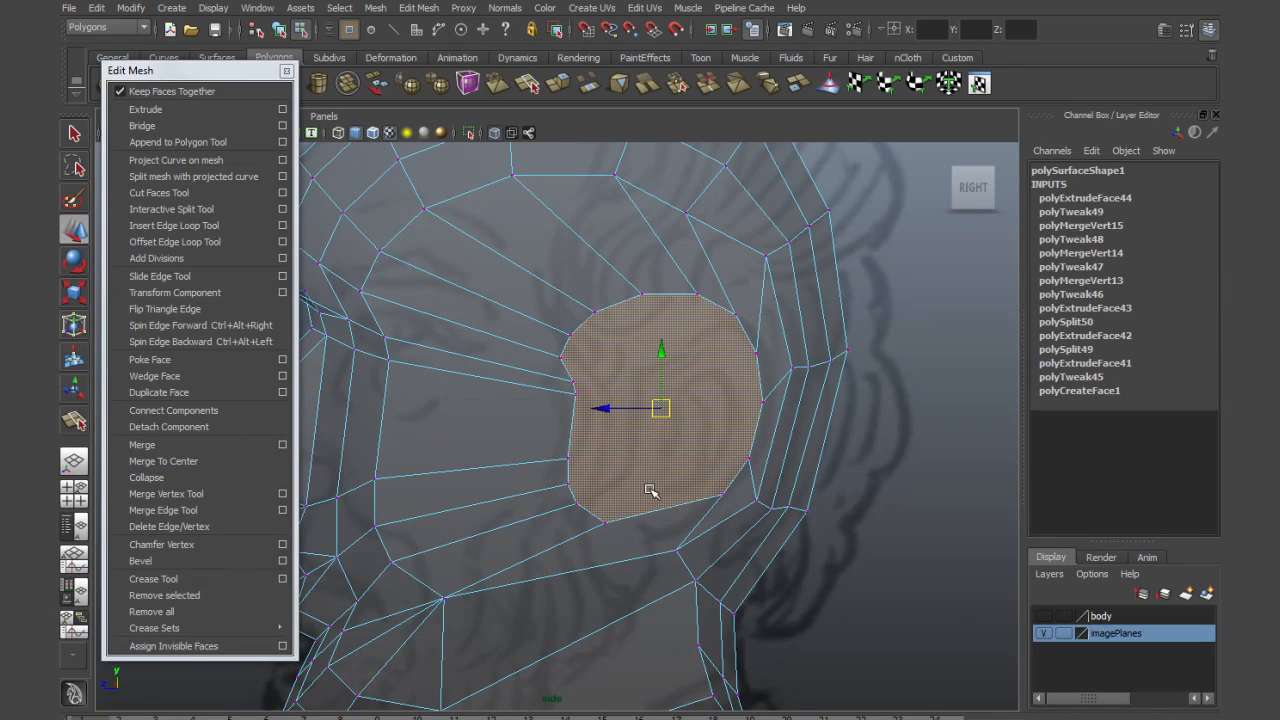
click(719, 497)
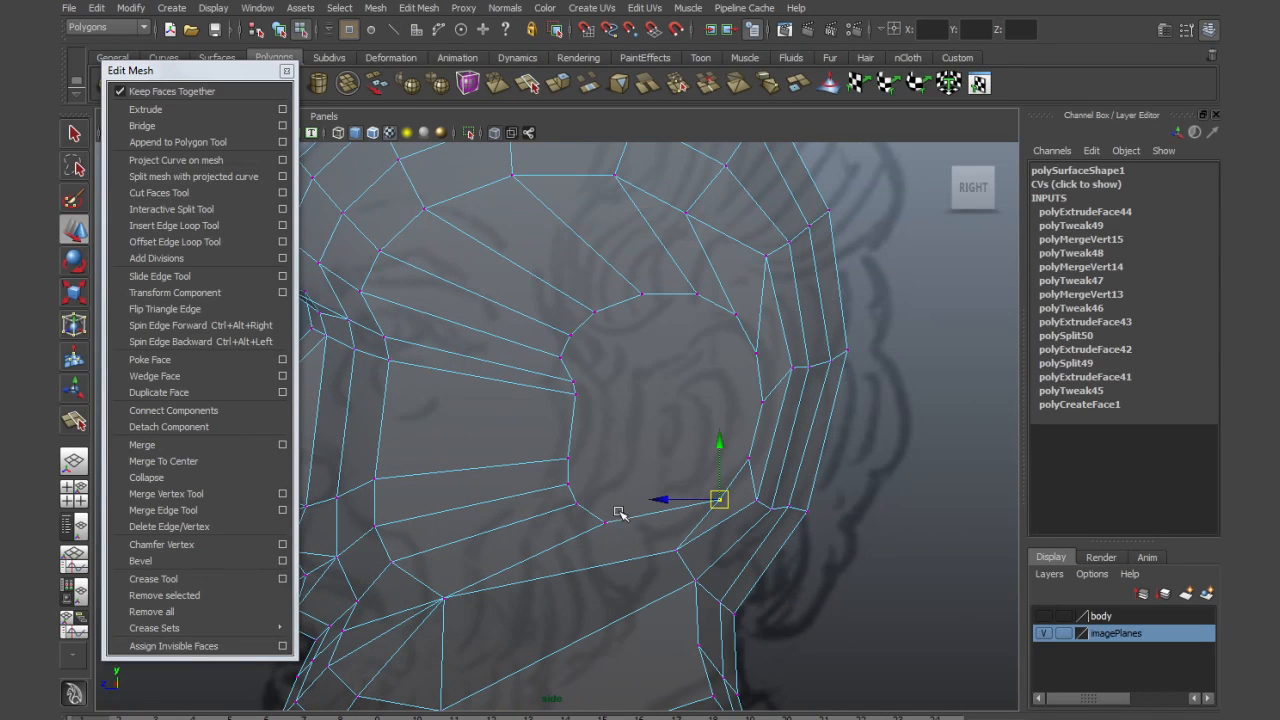
middle_drag(605, 524, 651, 530)
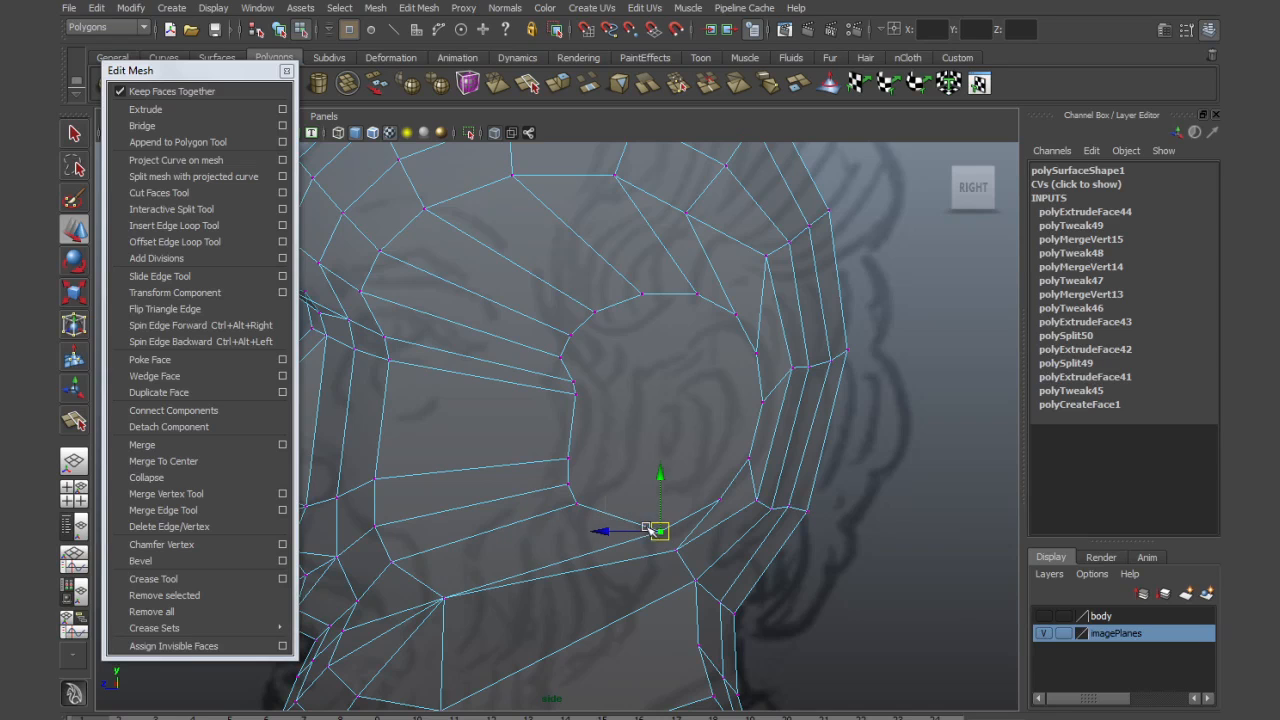
middle_drag(574, 503, 632, 522)
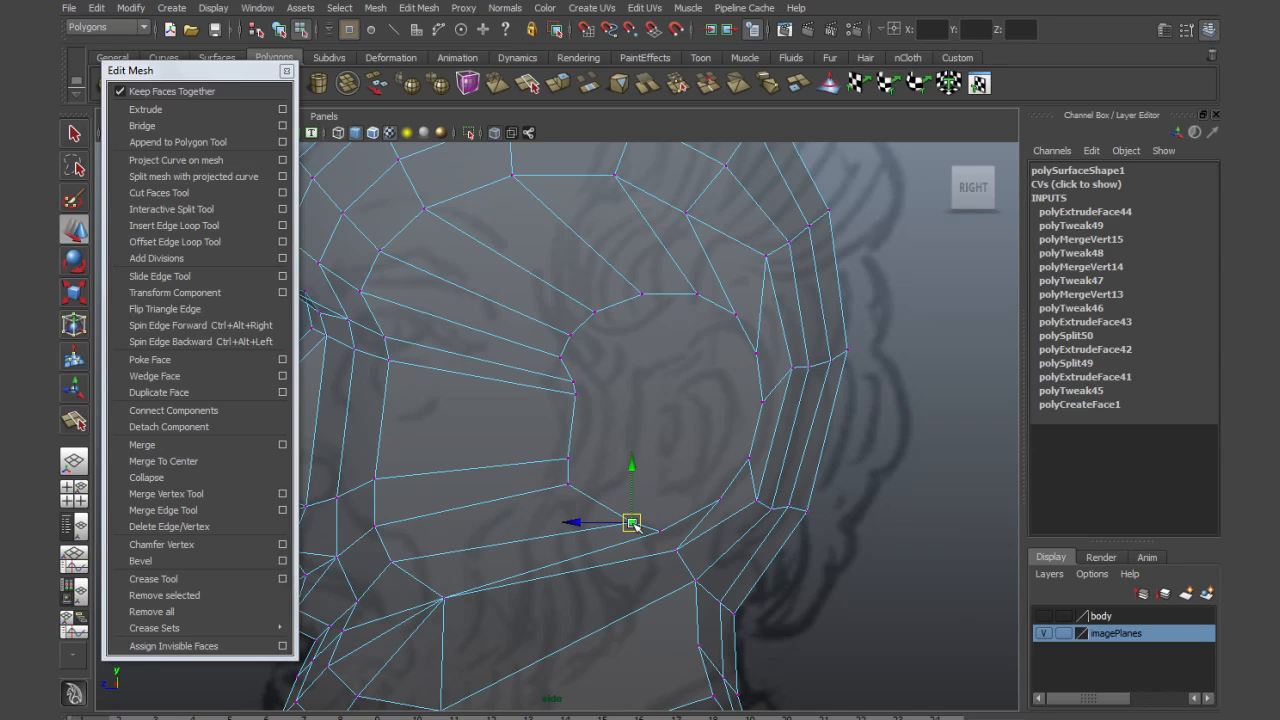
middle_drag(566, 485, 632, 492)
middle_drag(564, 457, 636, 458)
middle_drag(577, 397, 648, 403)
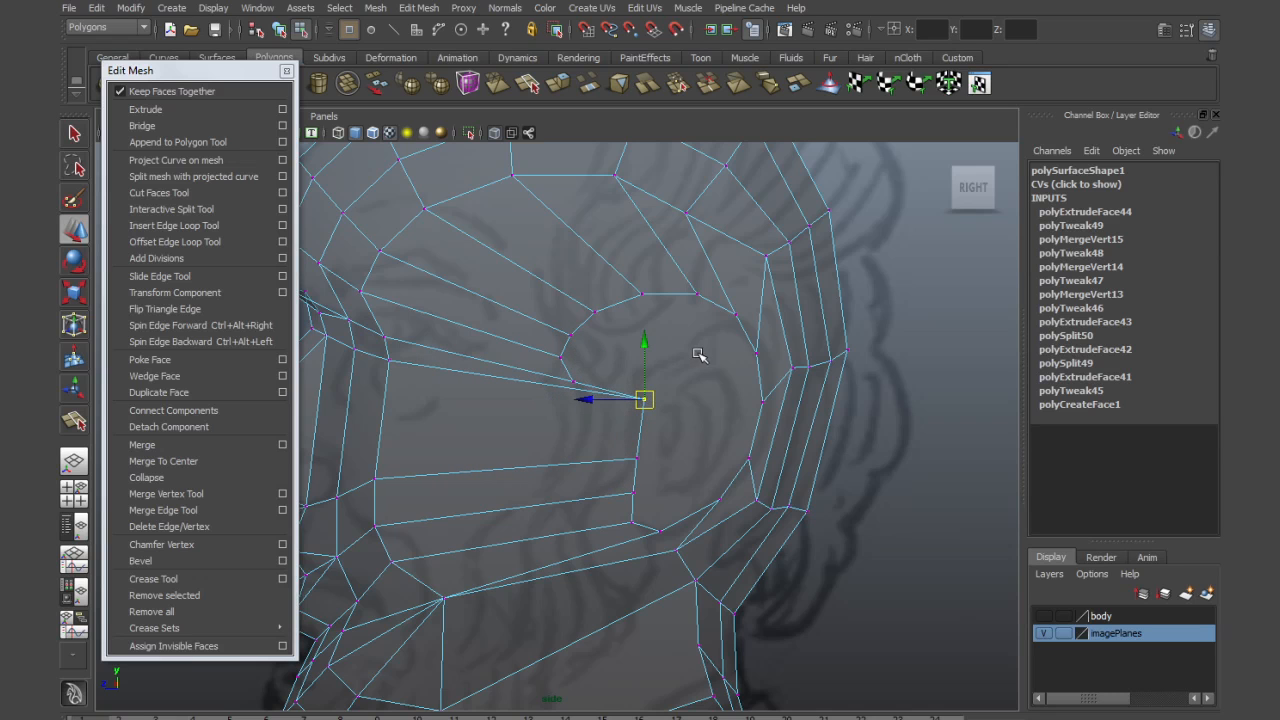
Move the upper vertices of the ear face down and back, snapping the upper-front one onto its neighbour
click(697, 294)
middle_drag(691, 294, 739, 324)
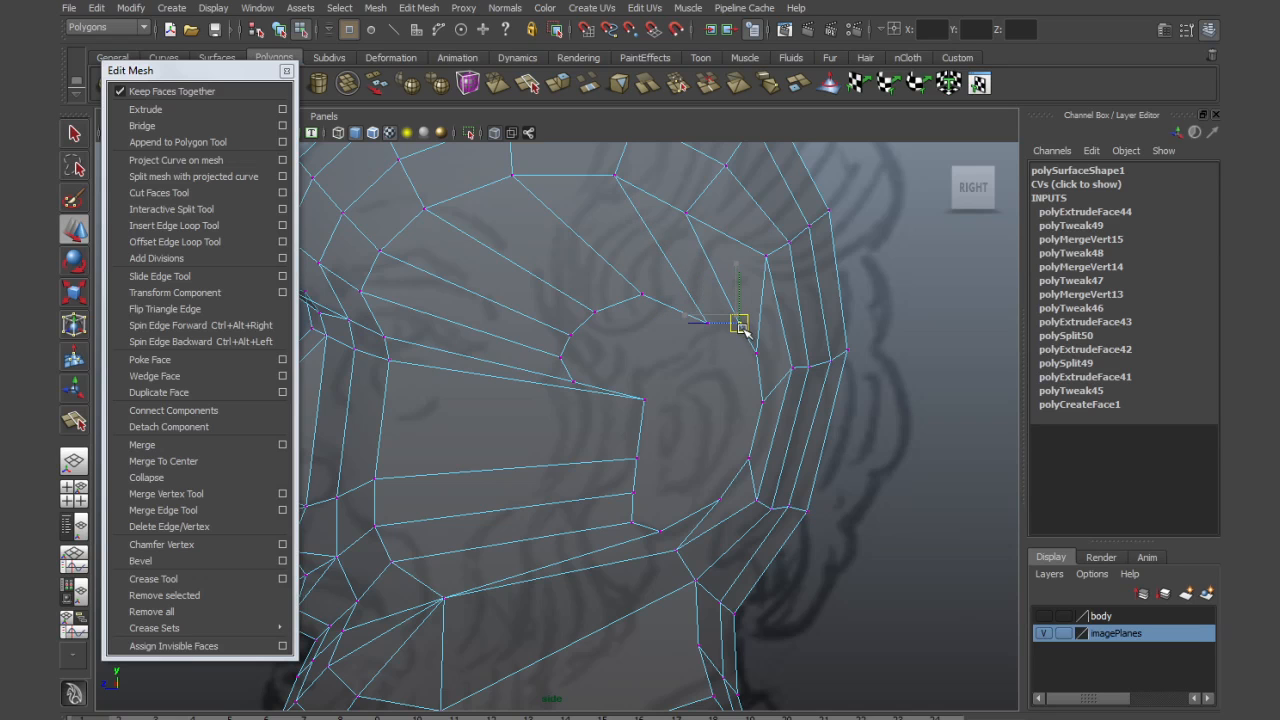
click(643, 295)
middle_drag(643, 295, 692, 341)
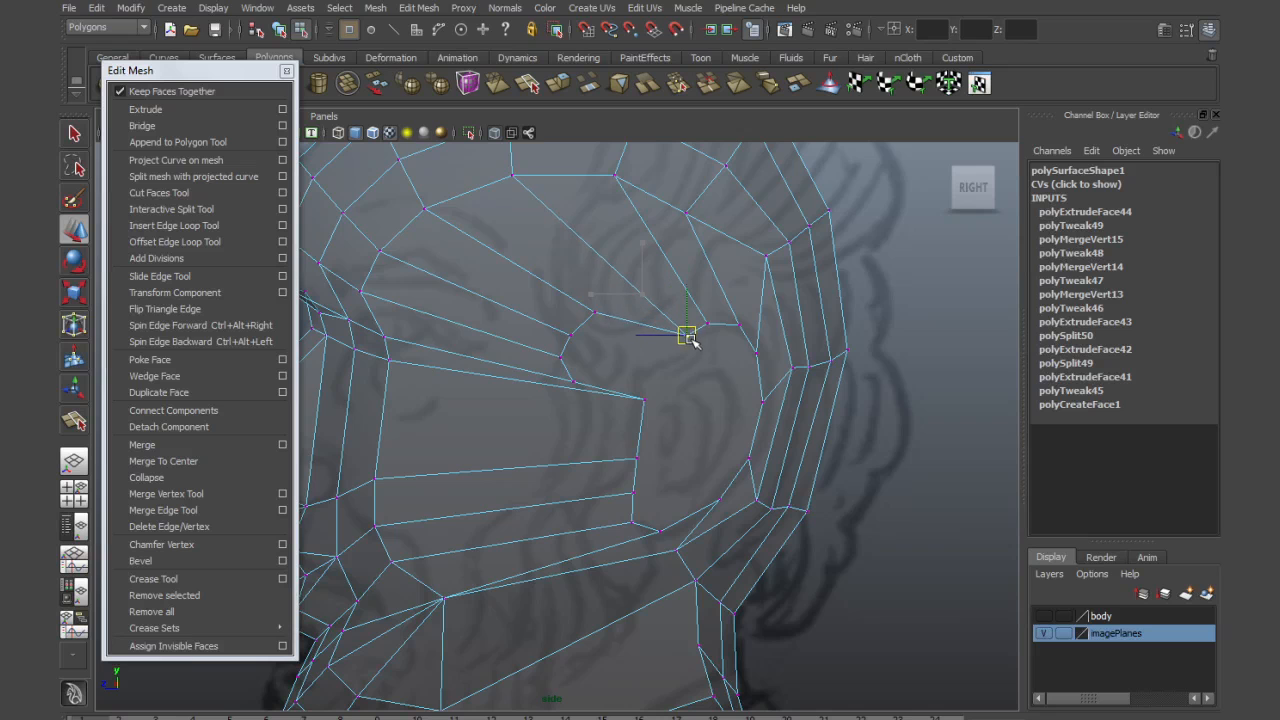
click(597, 314)
middle_drag(597, 314, 686, 337)
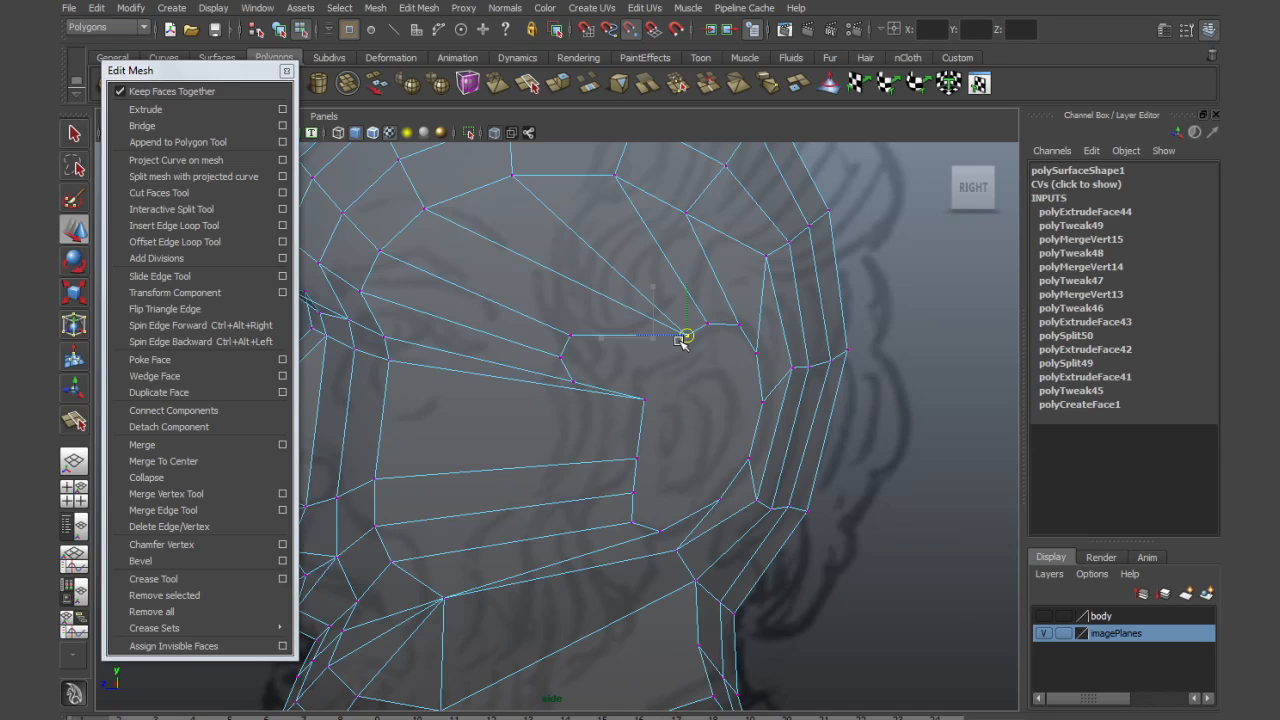
Snap the notch vertex at the ear face's front edge onto the one above it, and merge the overlapping ear vertices
click(569, 384)
middle_drag(575, 386, 563, 360)
drag(748, 497, 785, 565)
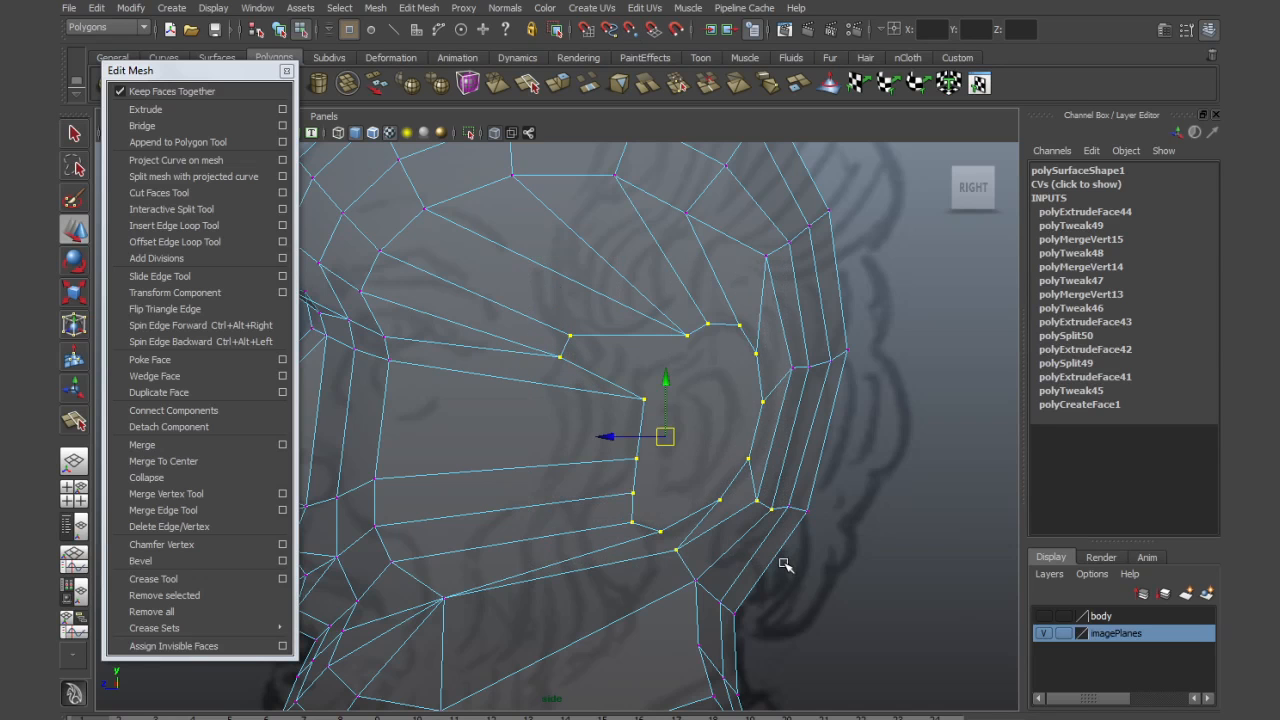
click(150, 444)
Move the remaining upper-front vertices of the ear face backward to round off the ear outline
click(573, 337)
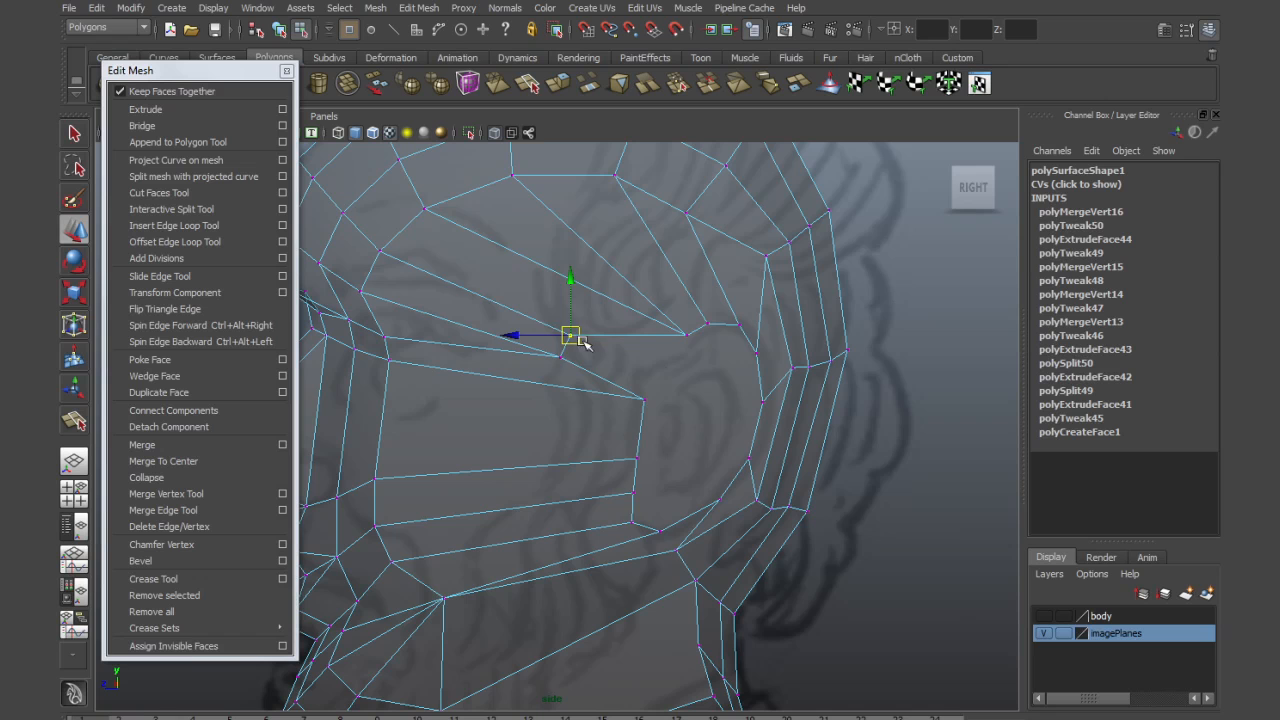
drag(575, 342, 671, 362)
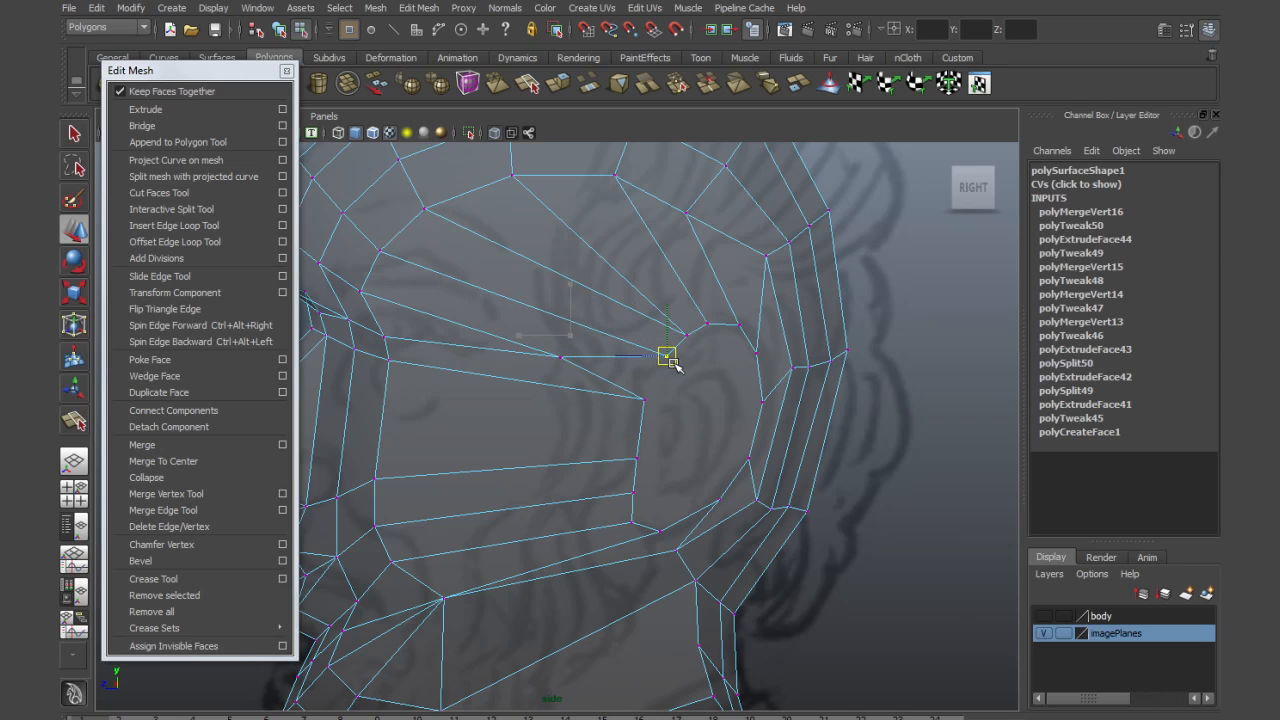
key(ctrl+z)
drag(565, 360, 687, 340)
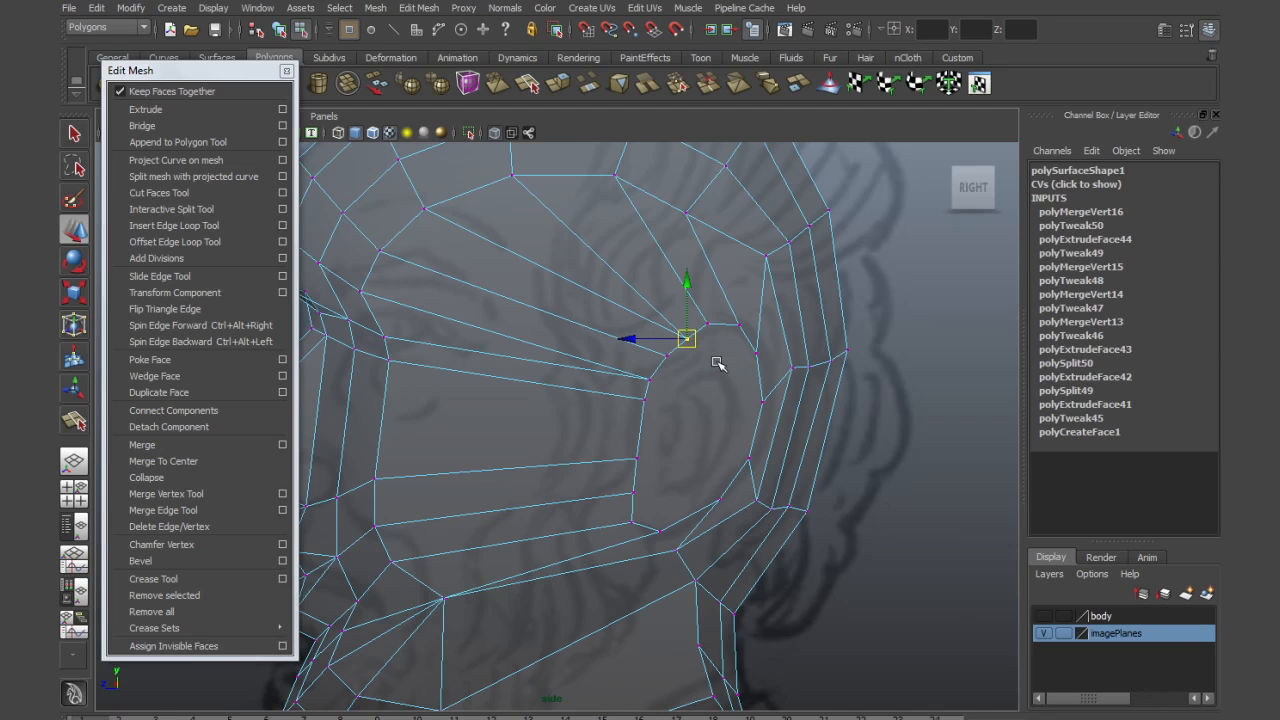
Move the upper-rear, rear and lower-rear vertices of the ear face onto the back contour of the reference ear
drag(773, 343, 748, 322)
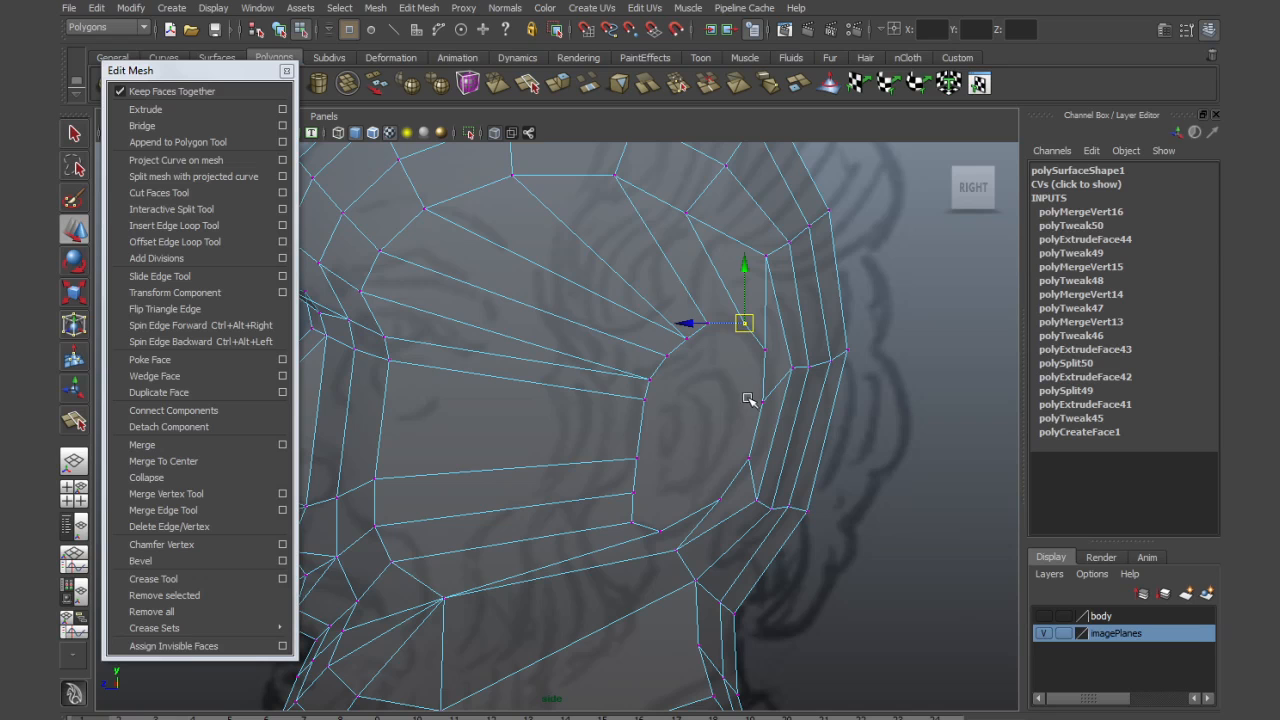
drag(766, 416, 776, 418)
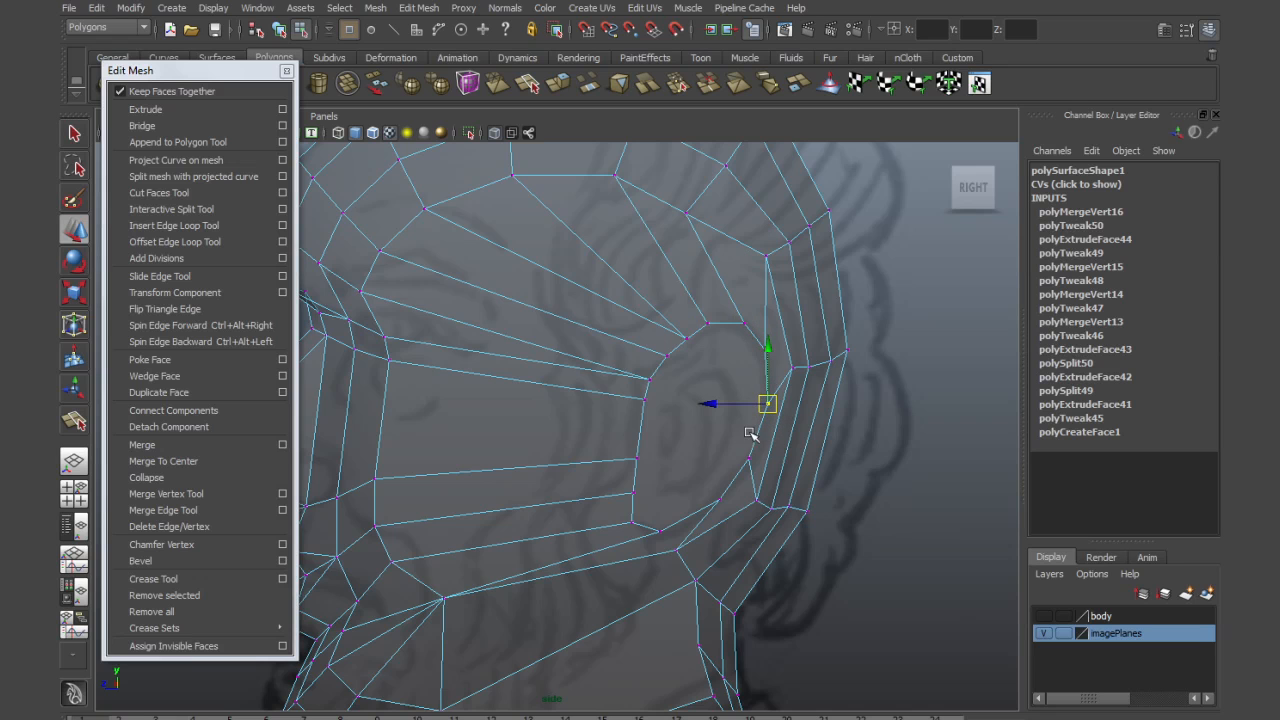
drag(752, 470, 724, 507)
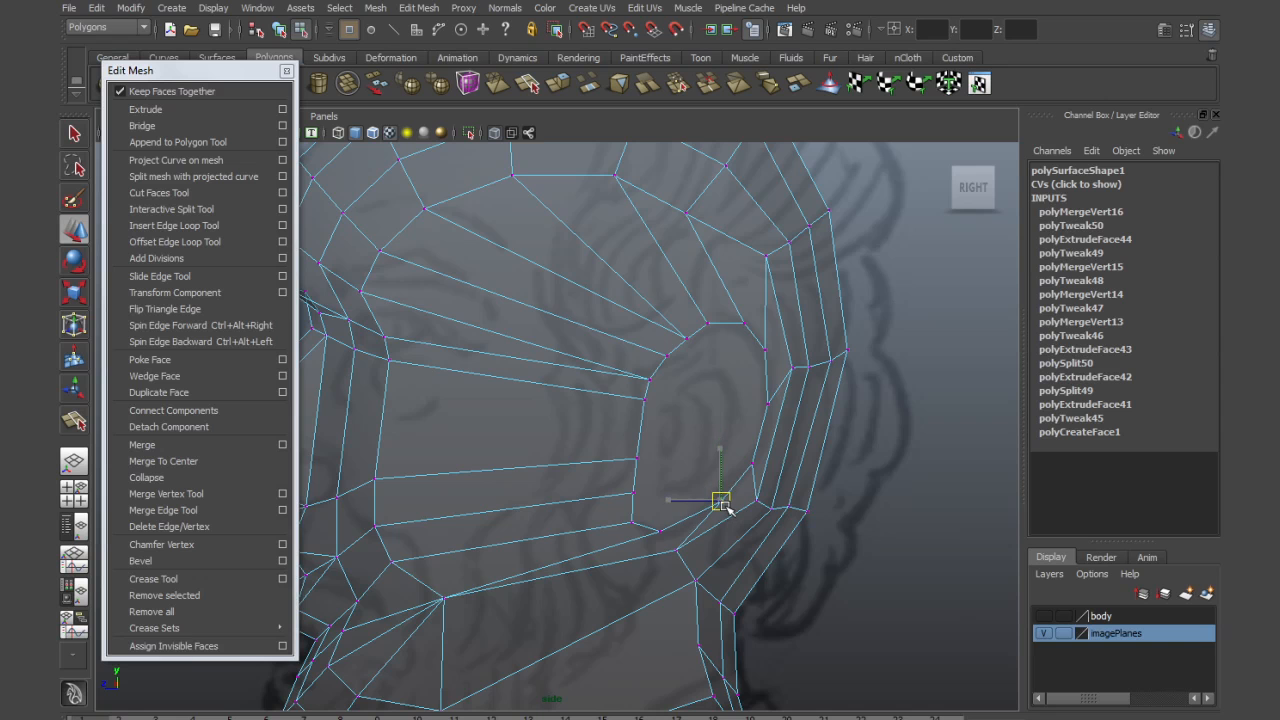
Adjust the vertices on the back edge of the head, level with the ear and just below it, to even out the contour
scroll(678, 481, down, 5)
scroll(679, 470, up, 5)
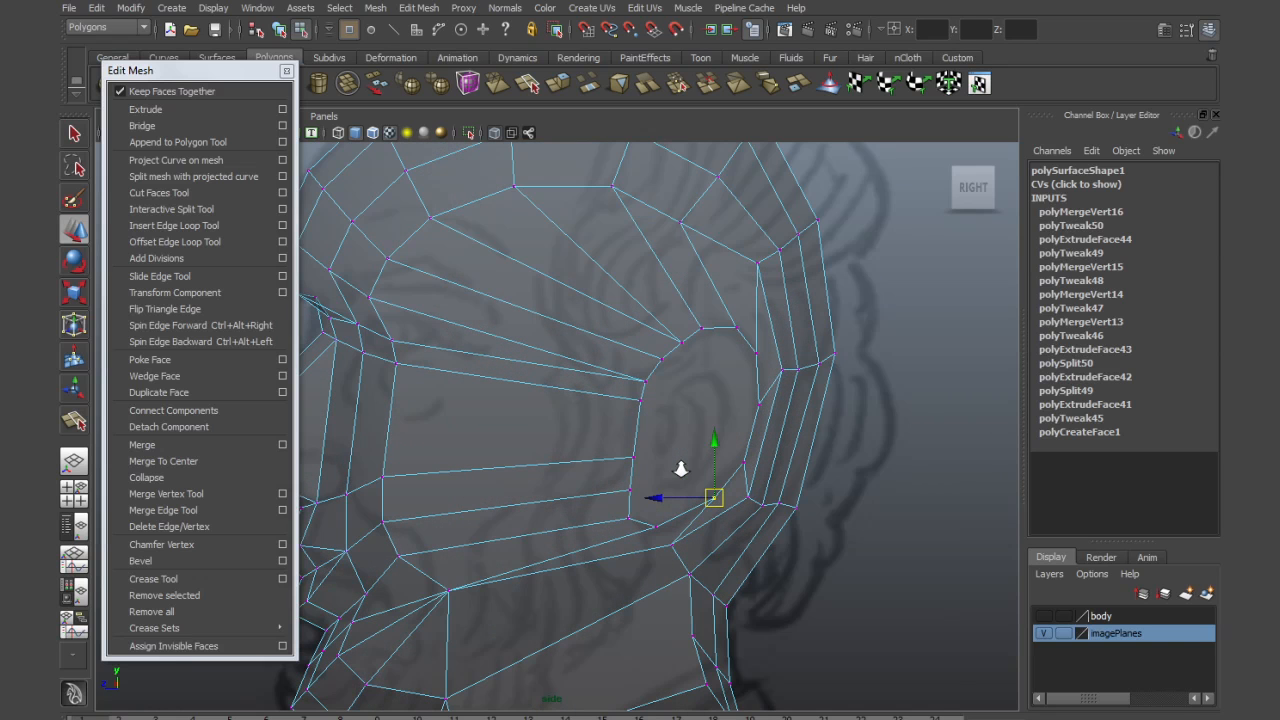
drag(813, 342, 831, 366)
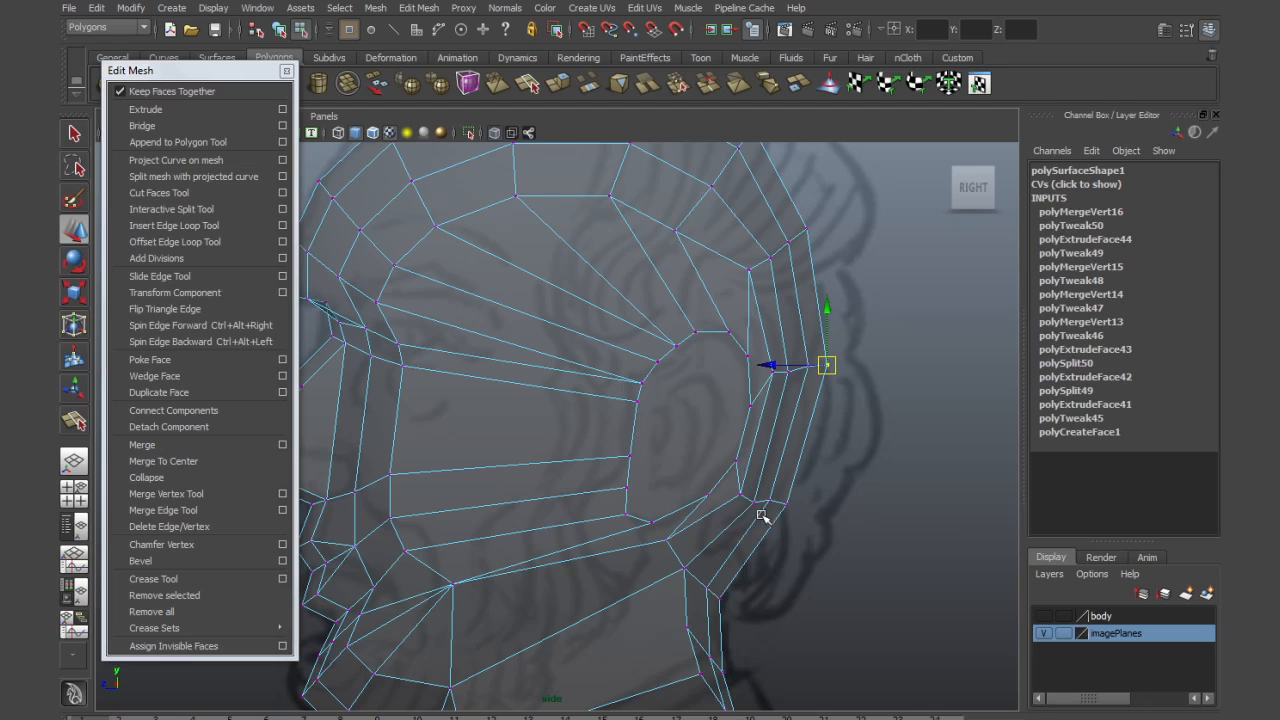
drag(767, 489, 795, 525)
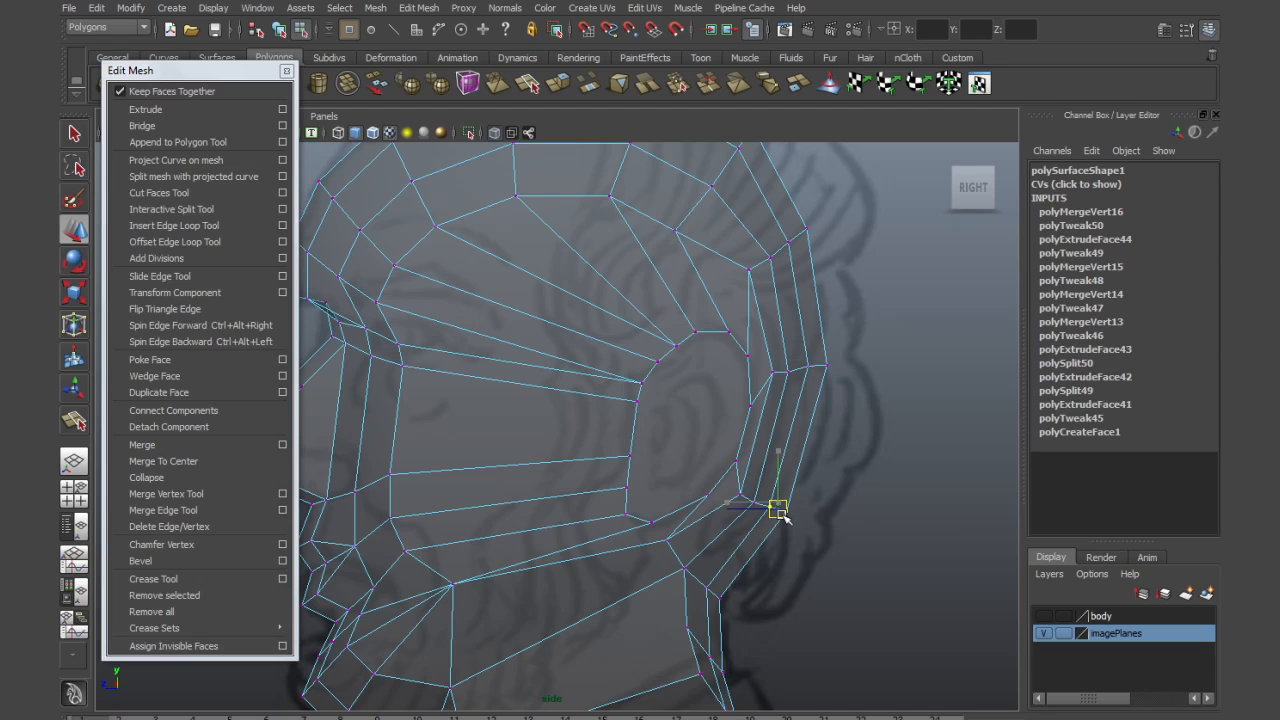
Extrude the ear face outward from the side of the head with a Local Translate Z of -0.06
scroll(765, 512, down, 4)
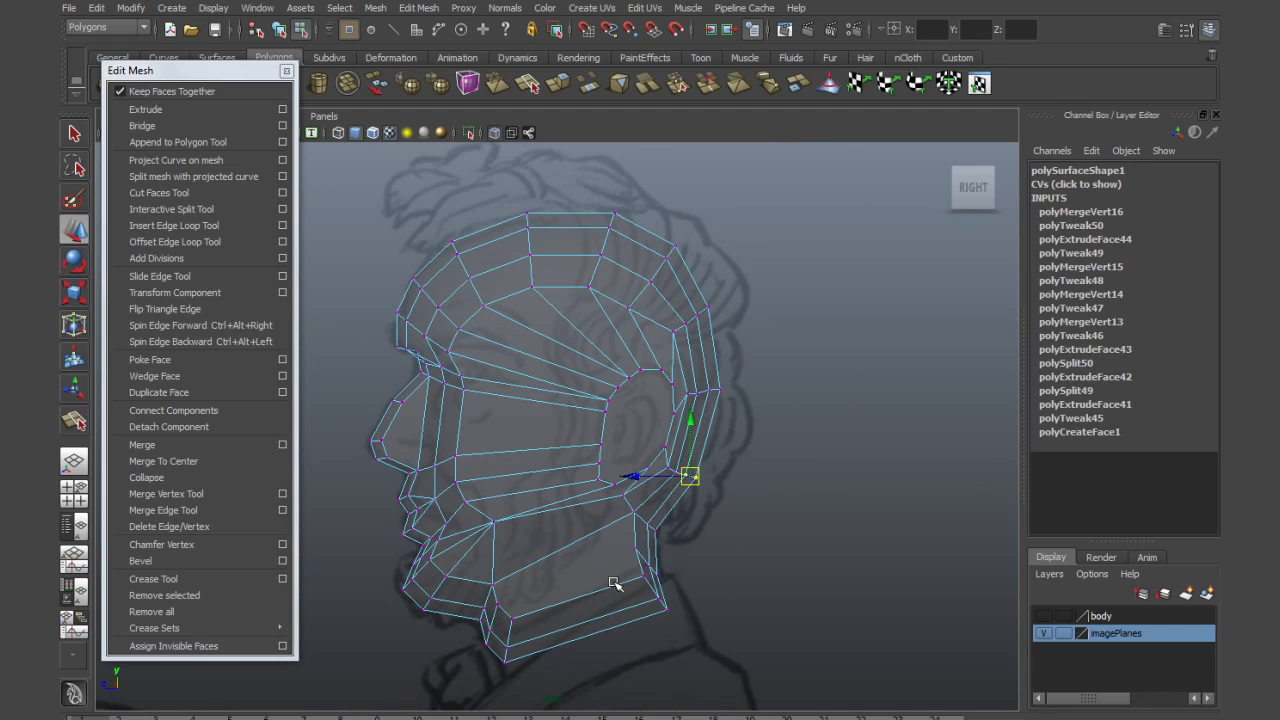
scroll(593, 457, up, 2)
right_click(651, 428)
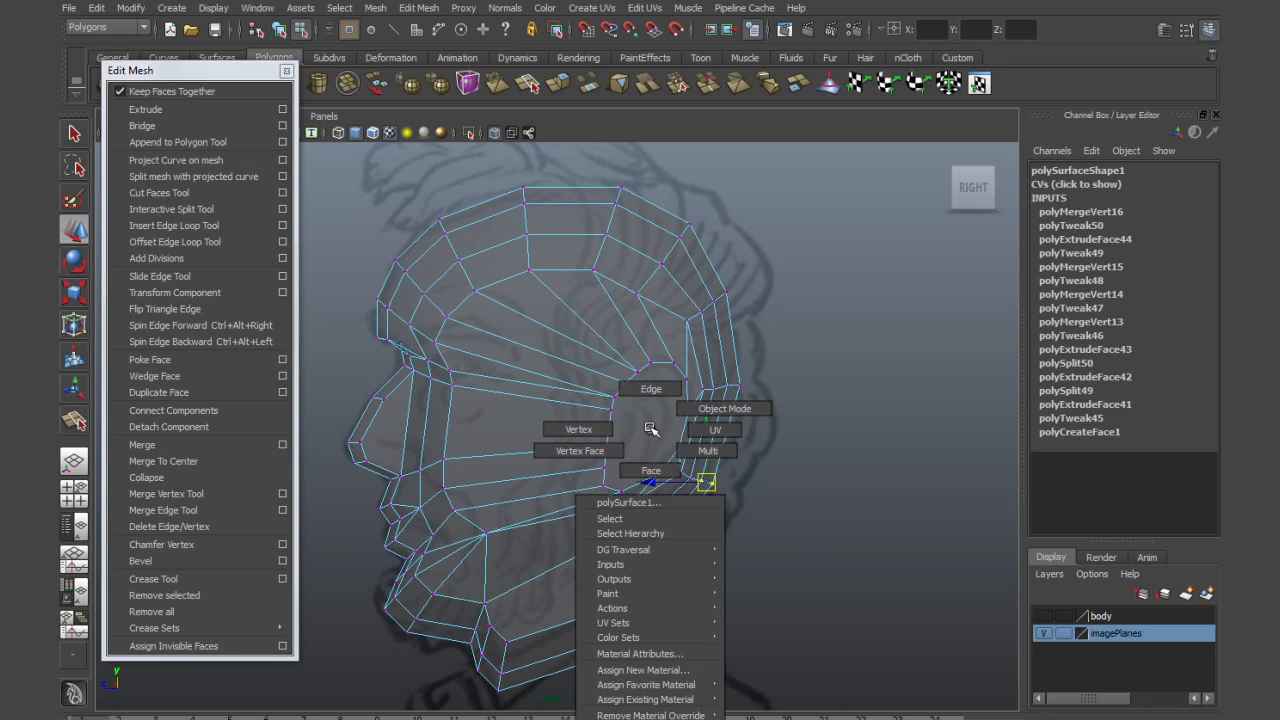
click(651, 470)
click(636, 436)
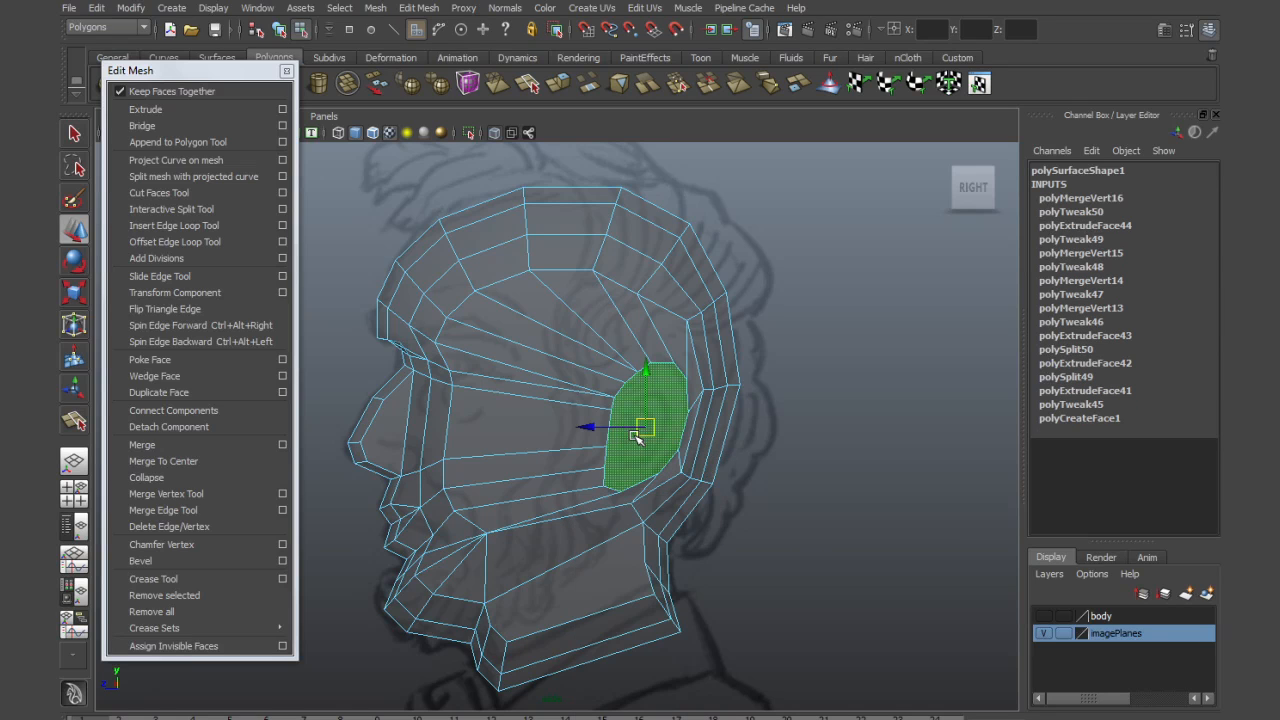
key(space)
key(space)
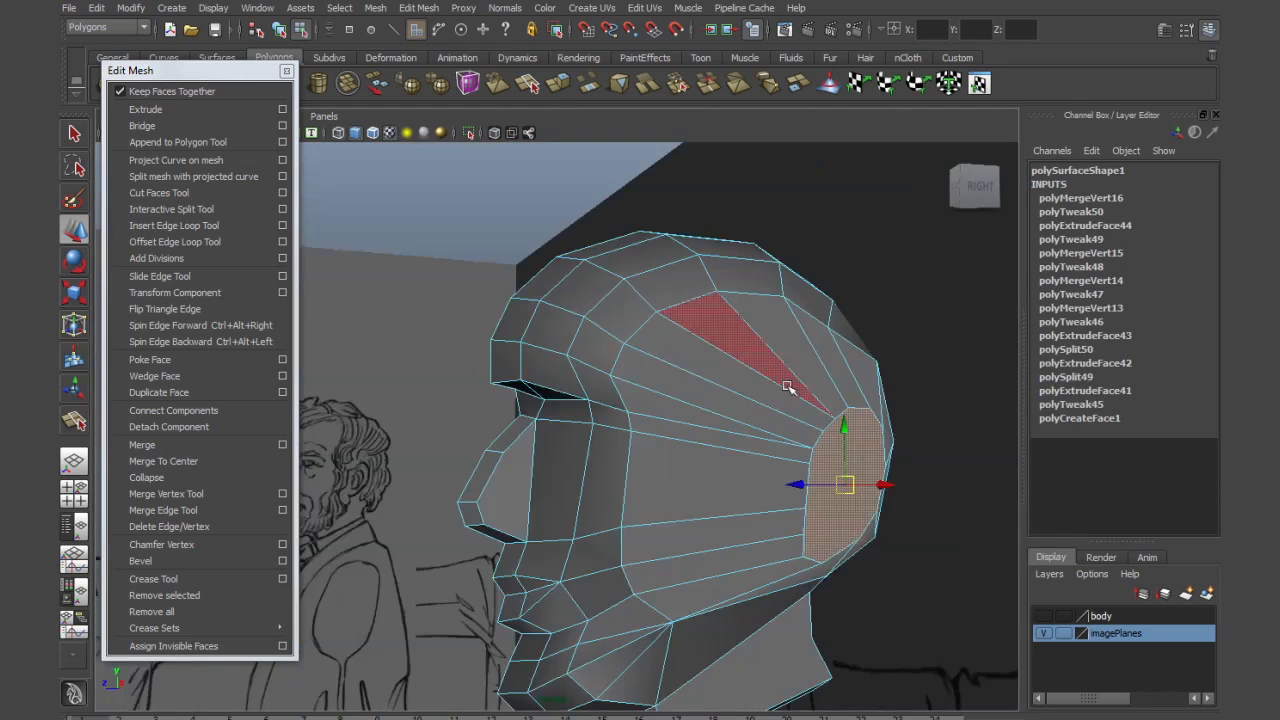
alt+drag(748, 420, 773, 428)
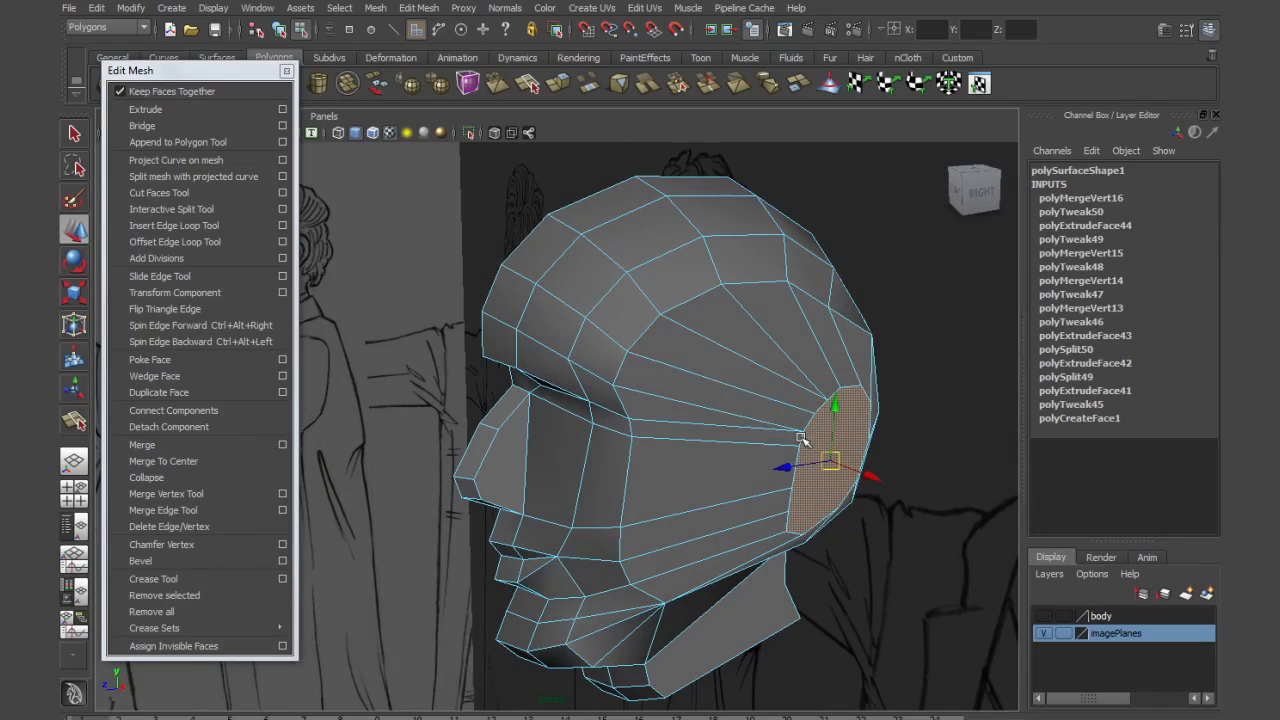
alt+middle_drag(804, 439, 755, 441)
mouse_move(755, 441)
alt+mouse_down()
mouse_move(641, 415)
mouse_move(750, 437)
alt+mouse_up()
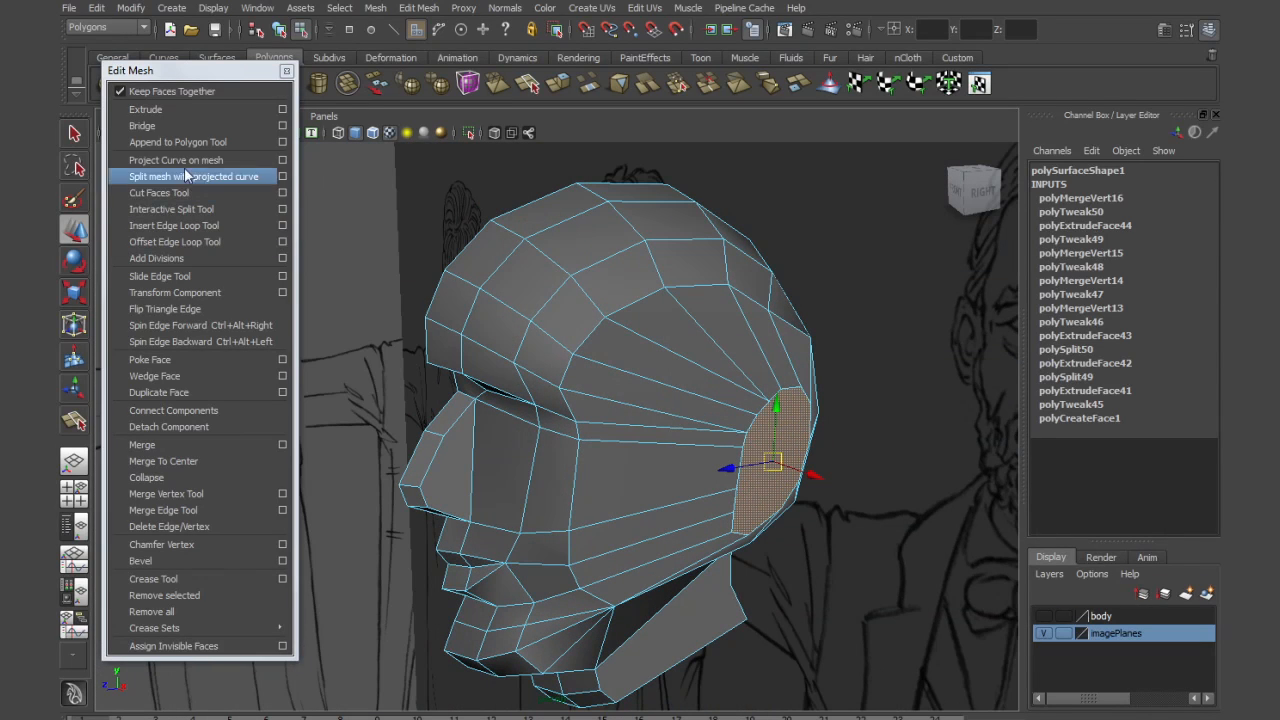
click(172, 111)
alt+drag(870, 540, 792, 538)
drag(654, 428, 706, 524)
Tilt the extruded ear face and shift it toward the back of the head so the ear flares outward
key(r)
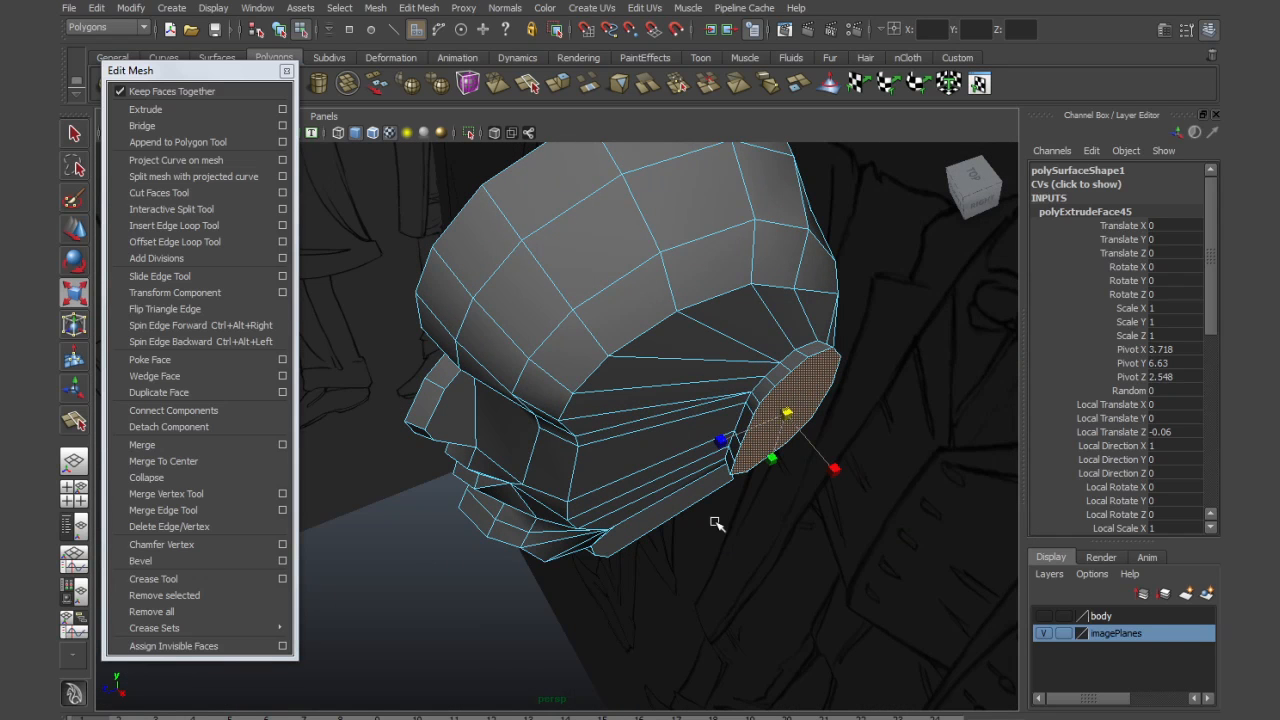
key(e)
drag(784, 478, 770, 470)
alt+right_drag(774, 432, 817, 454)
alt+drag(817, 454, 716, 545)
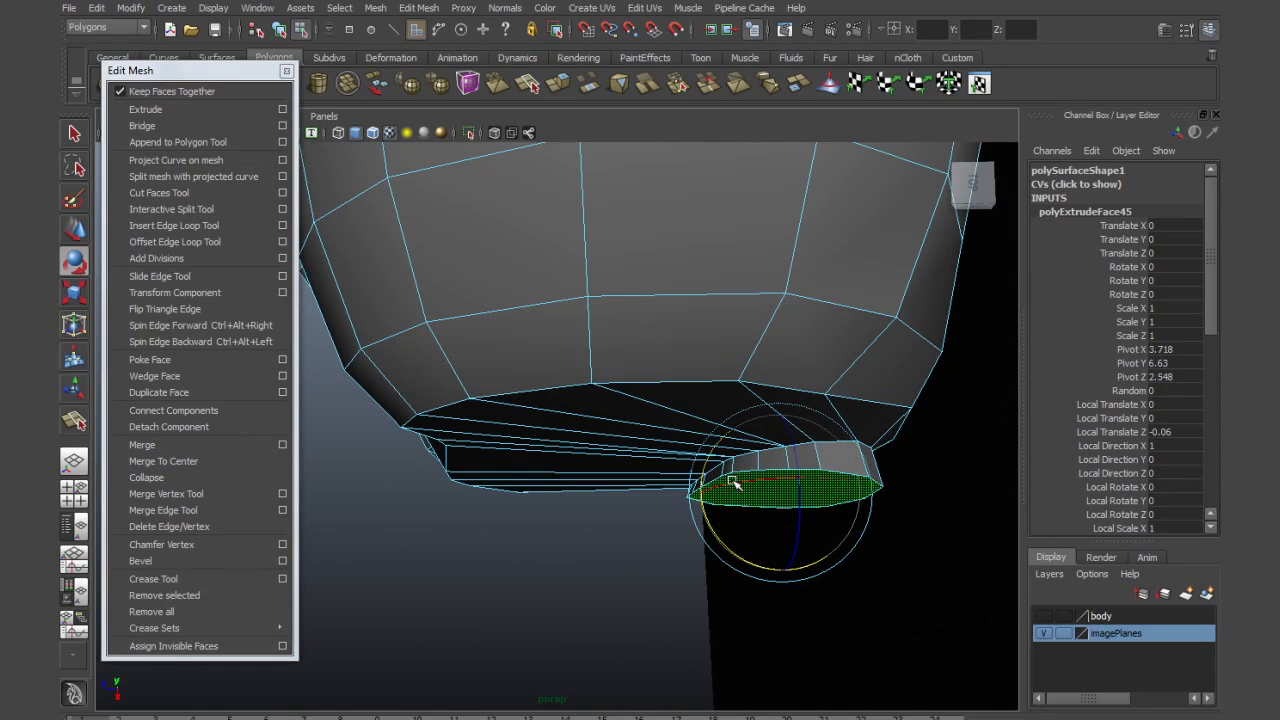
key(w)
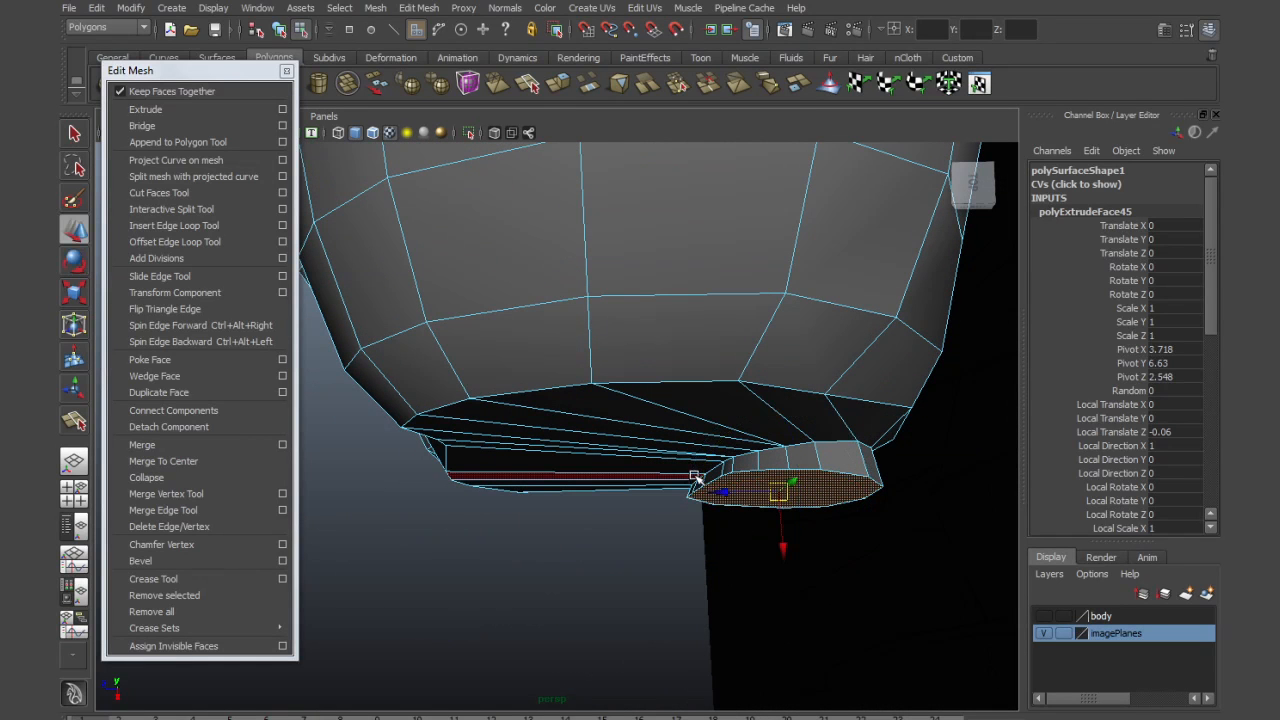
click(760, 494)
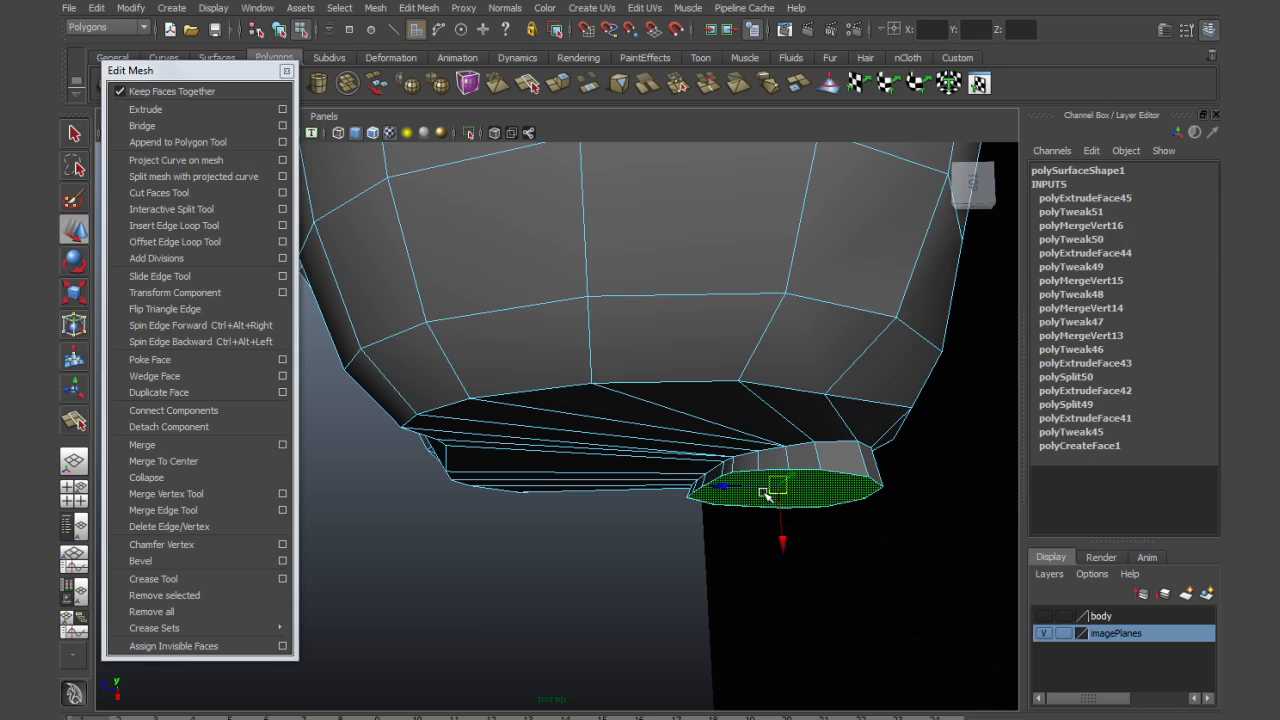
drag(728, 493, 753, 492)
mouse_move(753, 492)
alt+mouse_down()
mouse_move(765, 462)
mouse_move(760, 485)
alt+mouse_up()
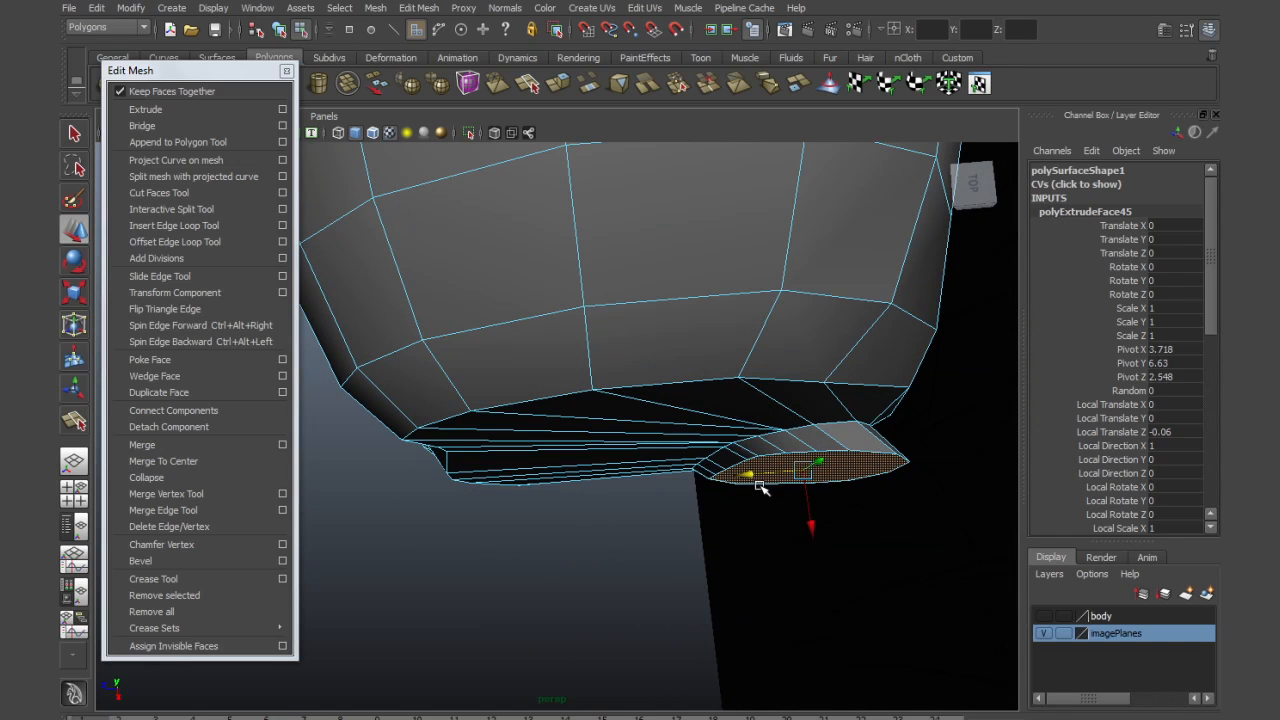
key(e)
alt+drag(757, 523, 777, 423)
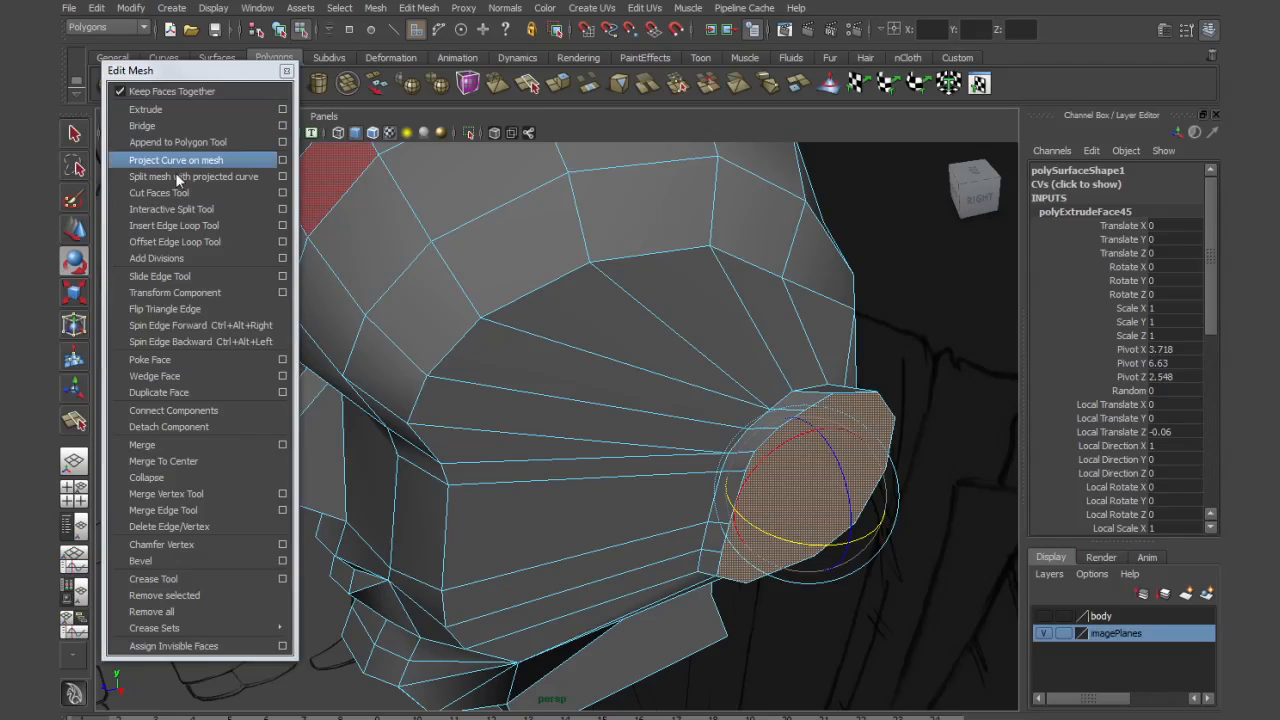
Extrude the ear face again with a Local Translate Z of -0.072, scaling it down and tilting it to form the outer rim
click(172, 112)
alt+drag(740, 495, 818, 508)
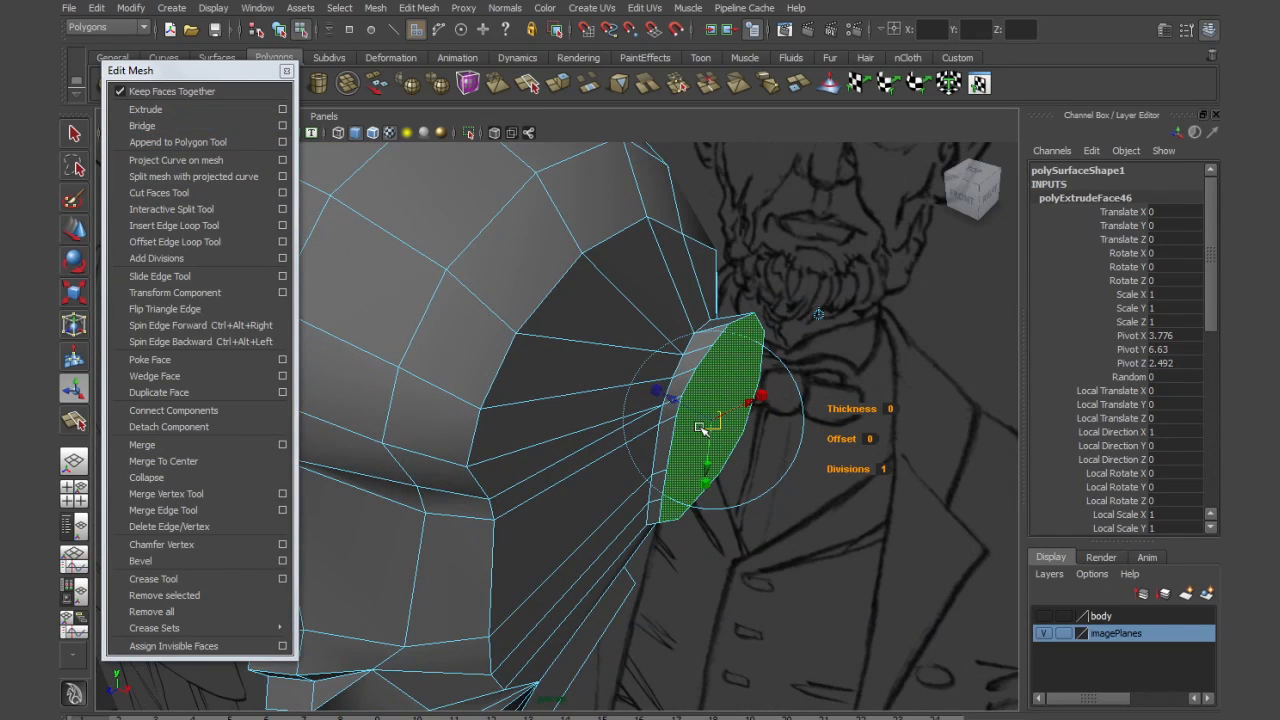
drag(675, 399, 729, 434)
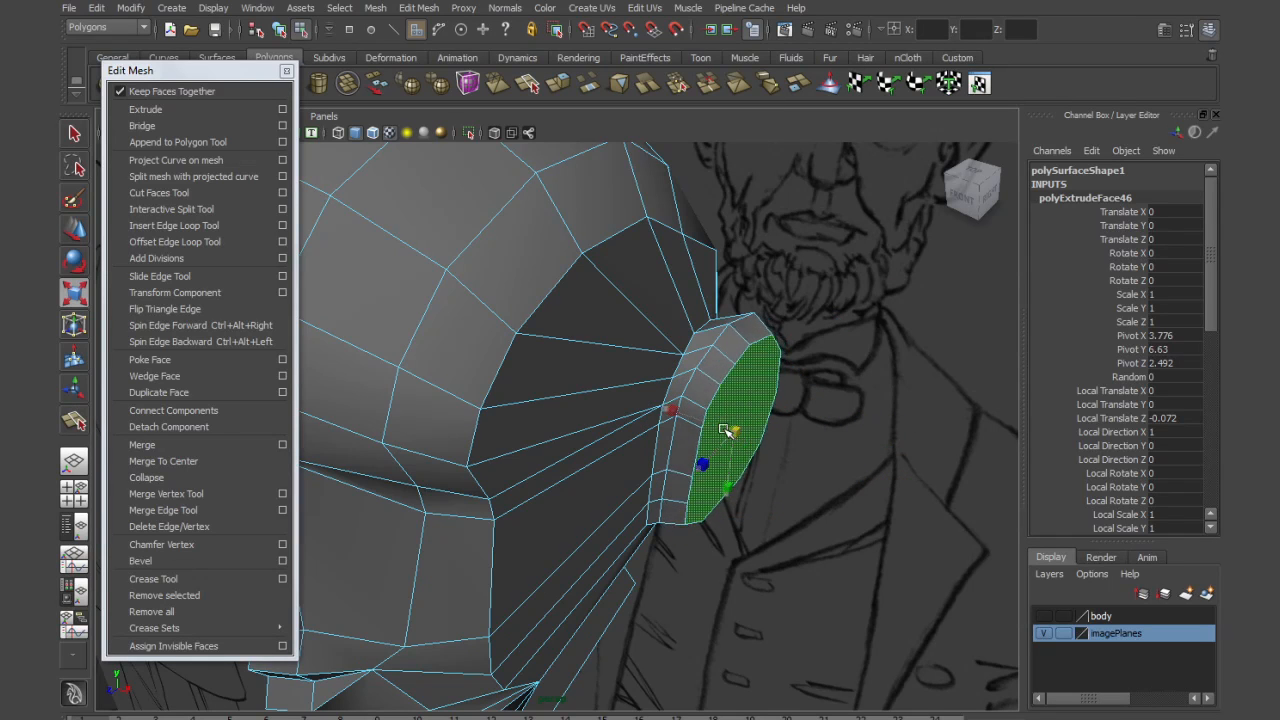
alt+drag(728, 432, 736, 570)
key(w)
key(e)
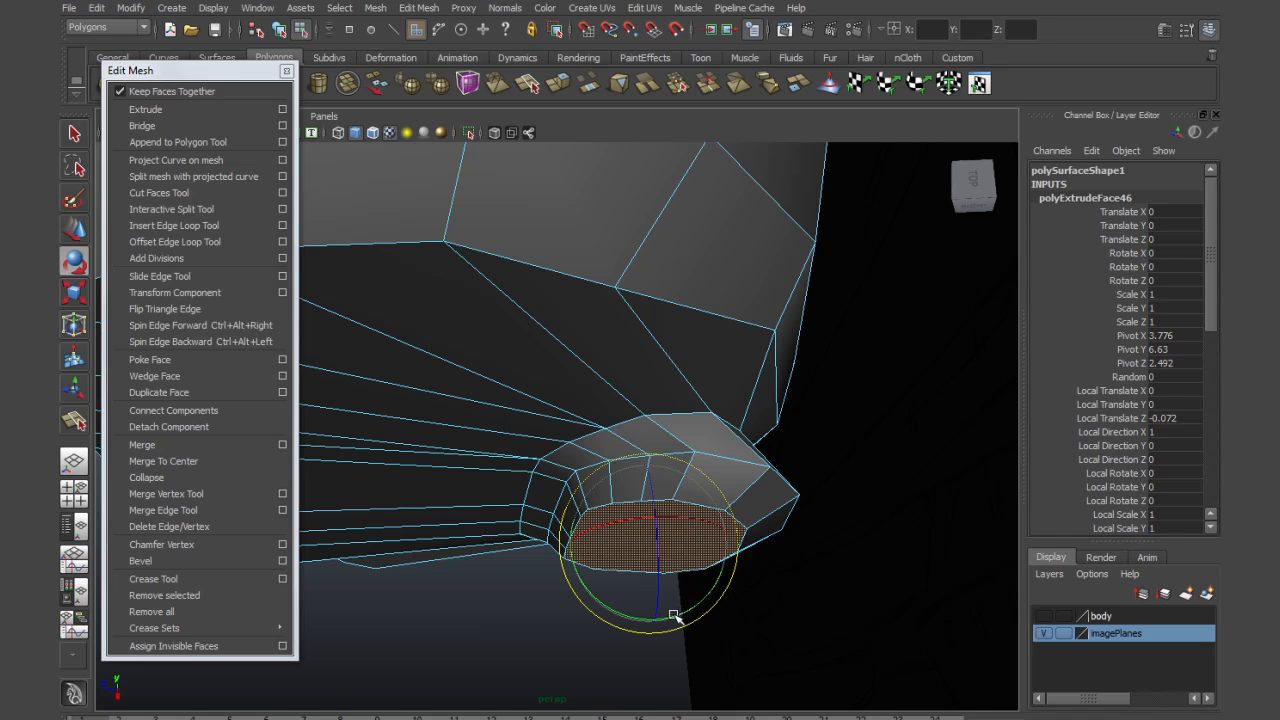
alt+drag(663, 611, 632, 599)
key(r)
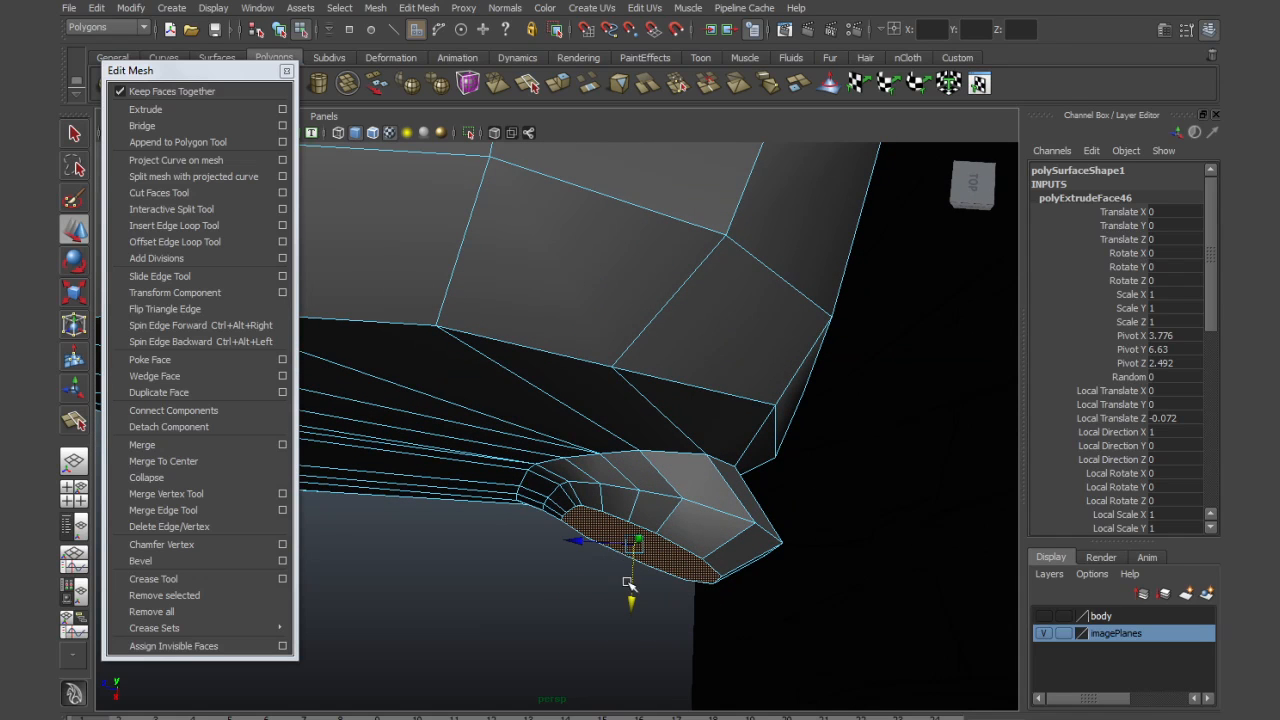
drag(629, 550, 650, 385)
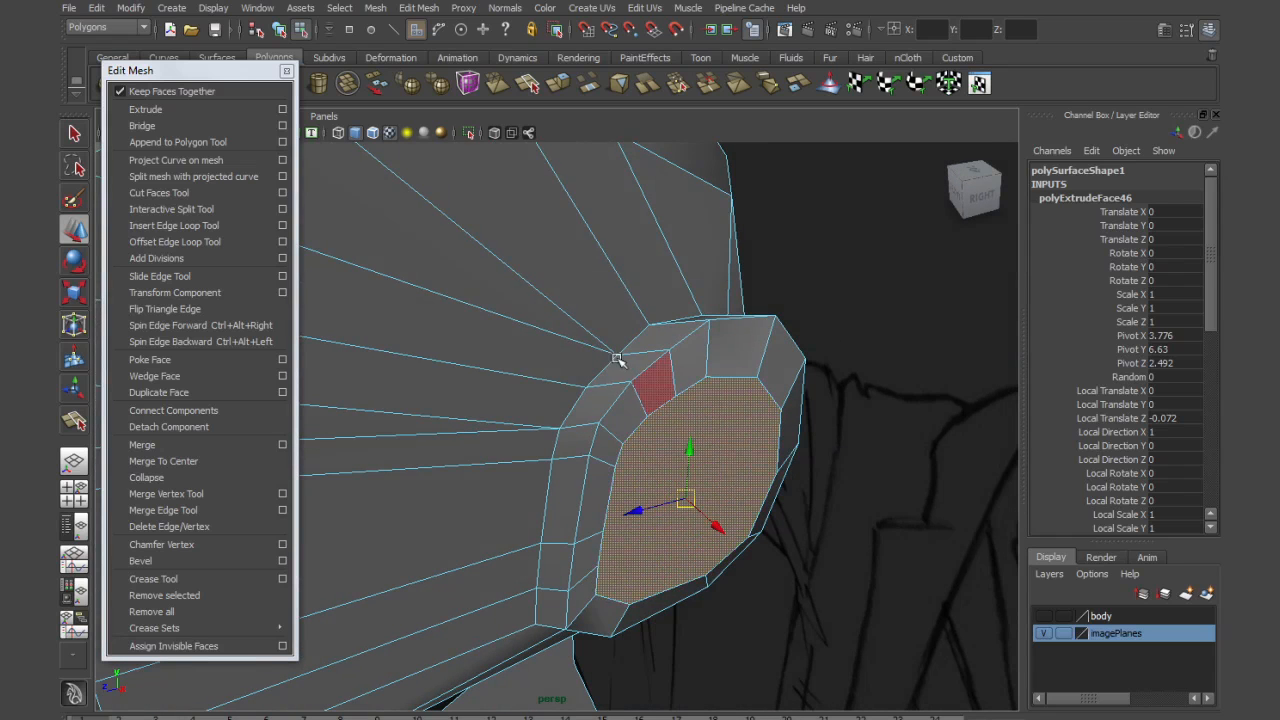
Extrude the ear face inward with a Local Translate Z of 0.027 and scale it down to form the ear's hollow
click(145, 109)
alt+drag(760, 565, 727, 617)
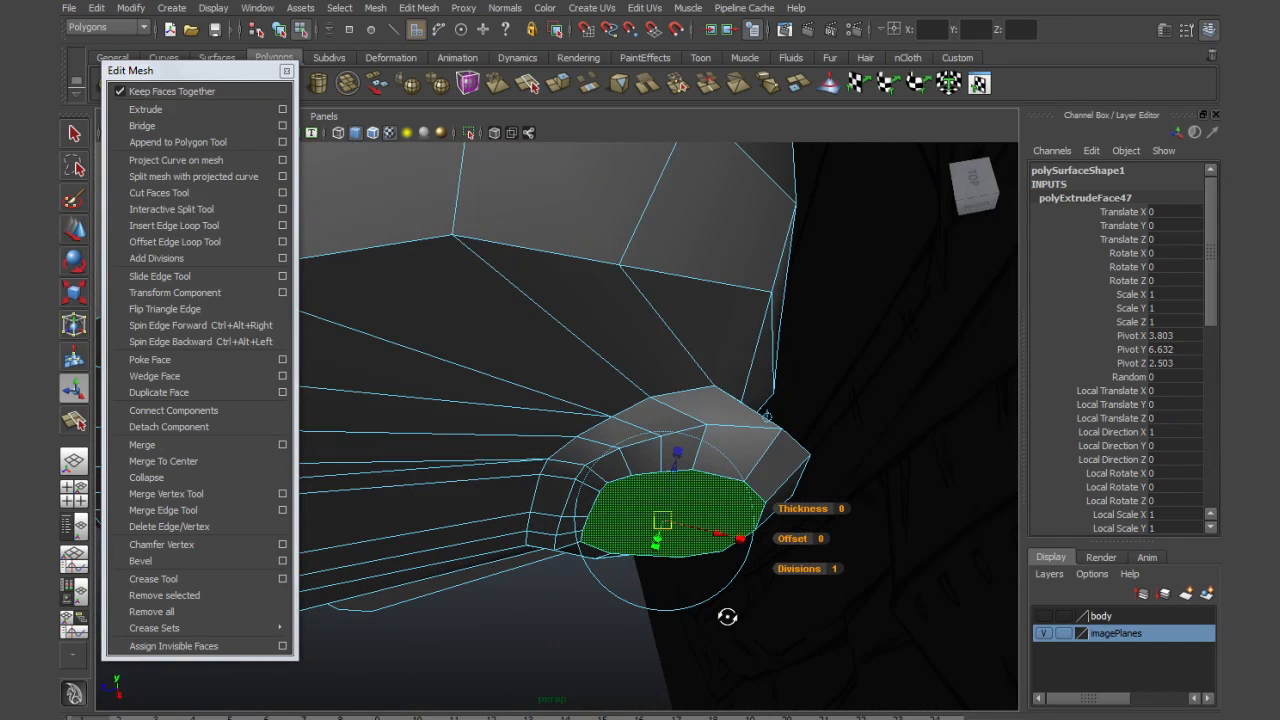
drag(676, 470, 685, 452)
alt+drag(714, 482, 717, 432)
key(r)
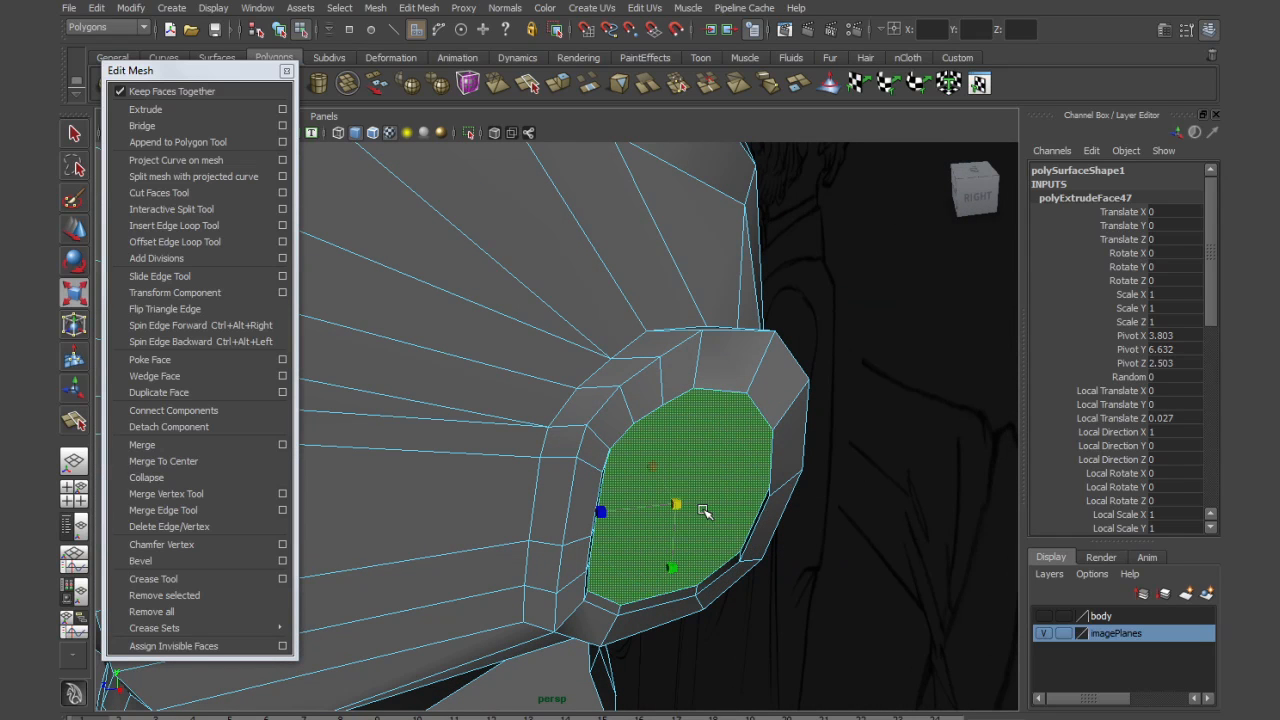
drag(672, 505, 588, 517)
alt+drag(709, 529, 722, 412)
key(w)
alt+drag(763, 508, 748, 477)
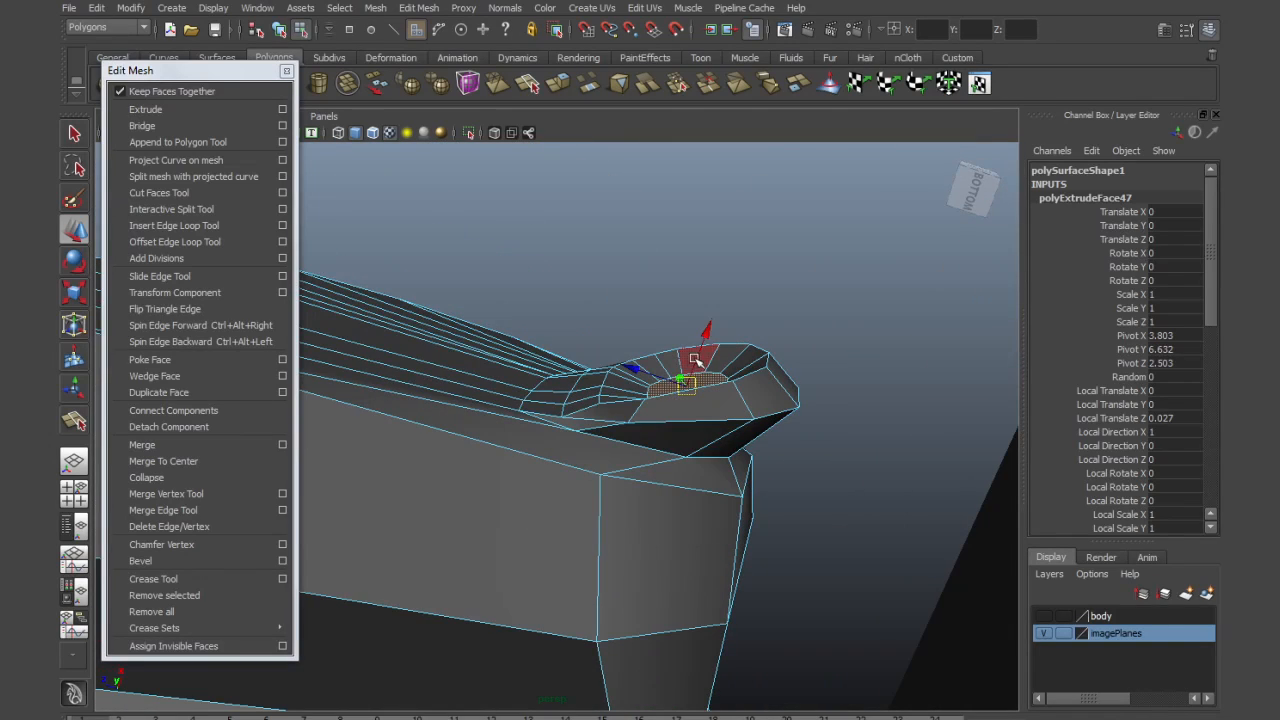
Adjust the edges along the front rim of the ear where it meets the cheek
alt+drag(694, 357, 682, 500)
mouse_move(594, 489)
right_down()
mouse_move(555, 488)
mouse_move(594, 443)
mouse_move(592, 505)
right_up()
click(589, 500)
alt+drag(590, 502, 588, 540)
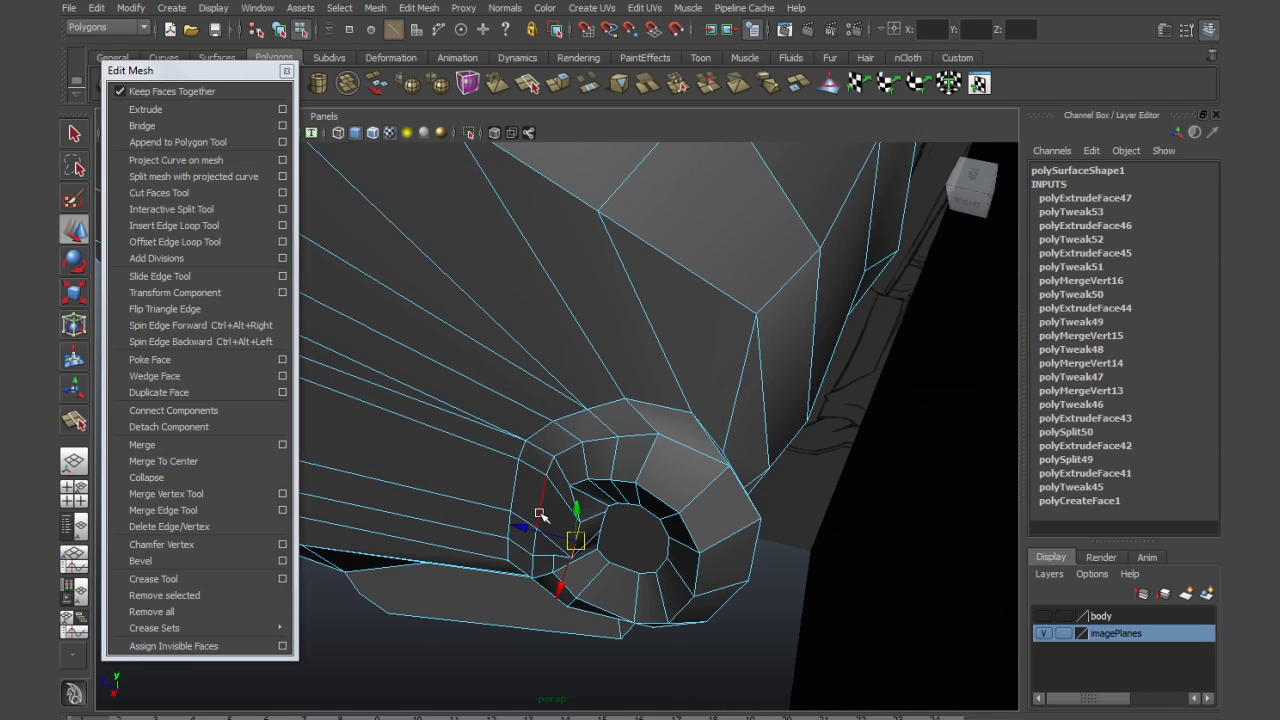
mouse_move(548, 524)
alt+mouse_down()
mouse_move(609, 463)
mouse_move(666, 449)
mouse_move(786, 486)
mouse_move(523, 494)
mouse_move(706, 527)
mouse_move(551, 514)
mouse_move(620, 526)
mouse_move(714, 517)
mouse_move(585, 536)
alt+mouse_up()
alt+drag(478, 516, 483, 373)
Refine the jaw edge below the cheek and the neighbouring cheek vertex, adjusting the face sideways along X
click(467, 414)
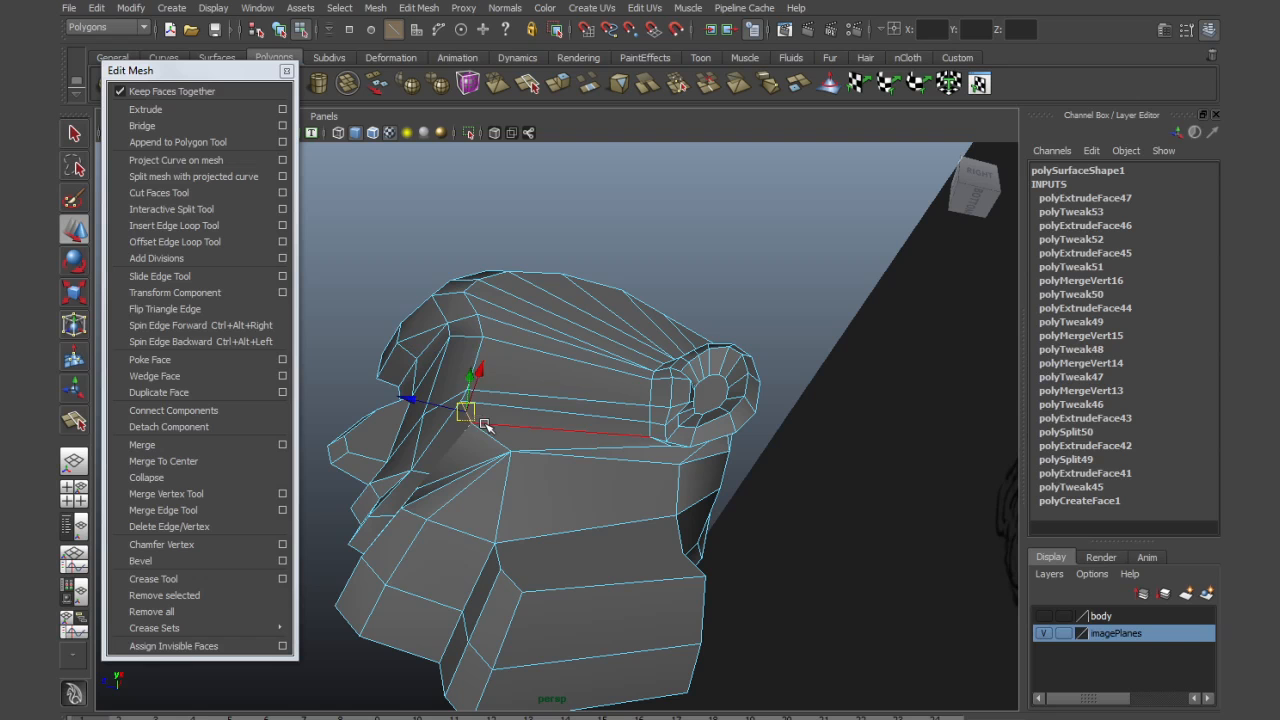
alt+drag(478, 420, 710, 546)
key(e)
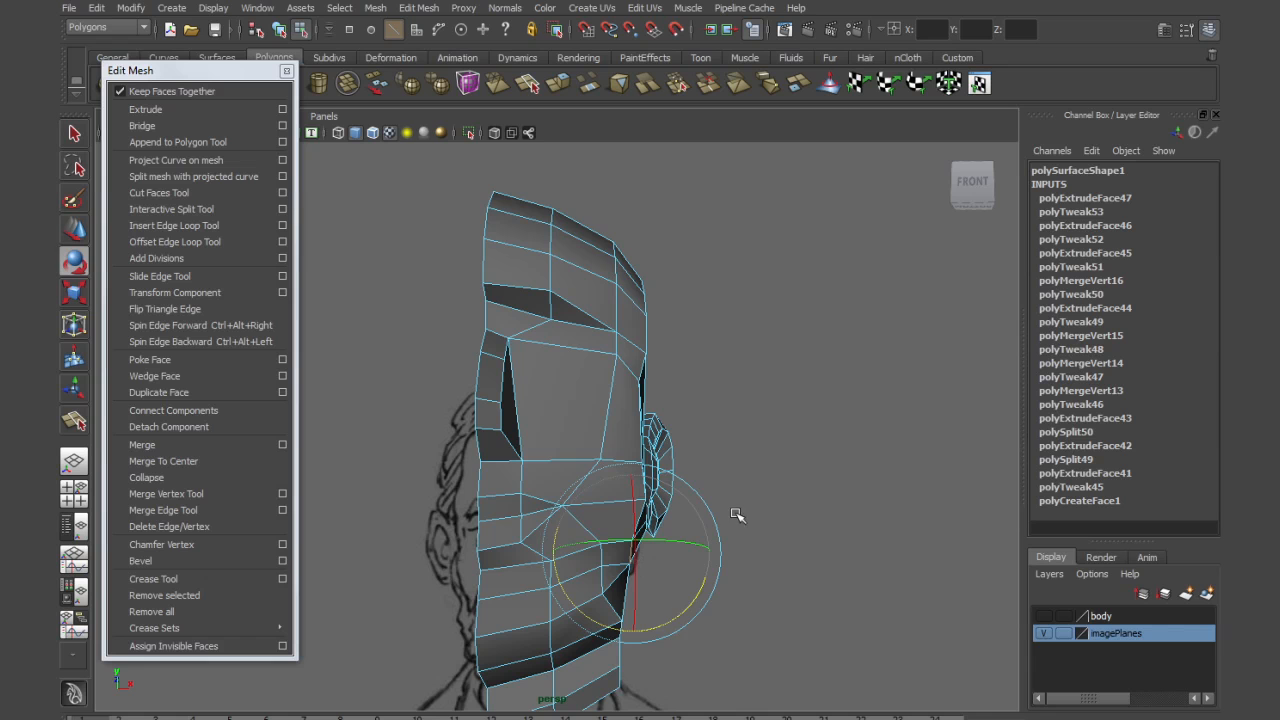
key(w)
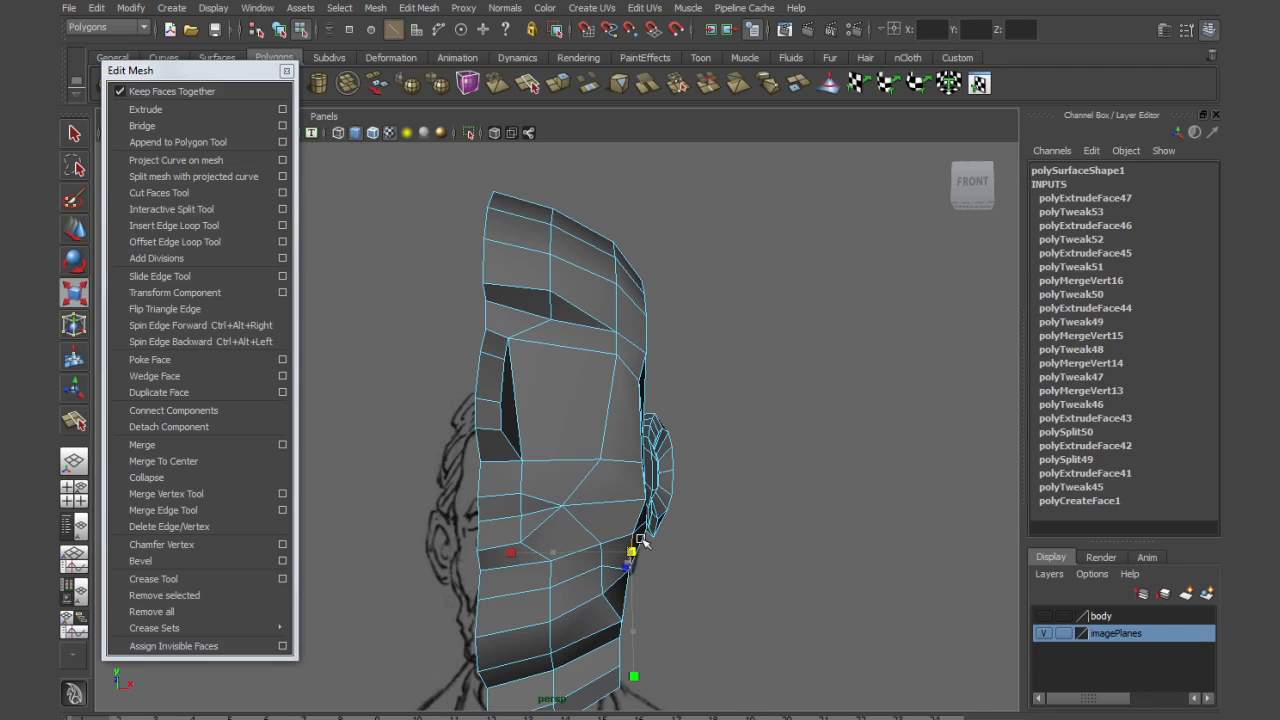
key(w)
alt+drag(684, 521, 685, 533)
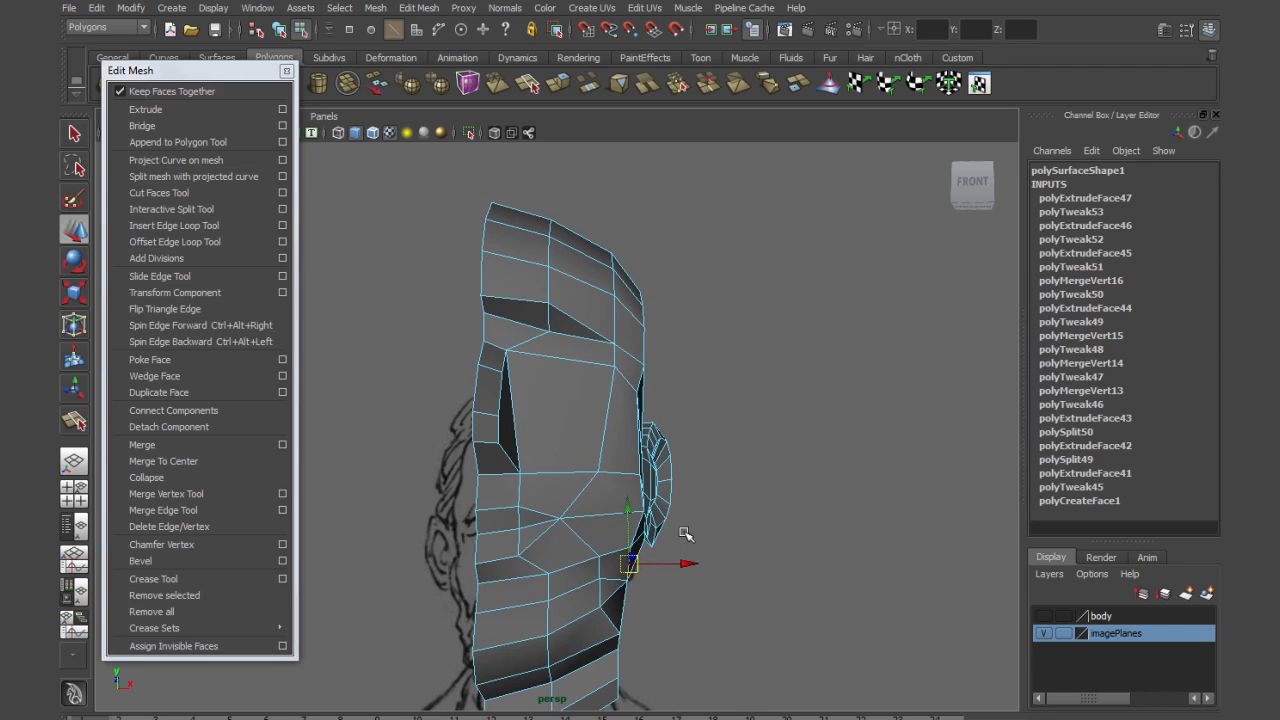
right_drag(644, 508, 575, 508)
mouse_move(645, 512)
alt+mouse_down()
mouse_move(657, 537)
mouse_move(686, 537)
mouse_move(654, 557)
mouse_move(667, 545)
mouse_move(643, 532)
mouse_move(672, 490)
mouse_move(686, 530)
mouse_move(645, 540)
mouse_move(557, 473)
mouse_move(534, 474)
alt+mouse_up()
right_click(549, 428)
click(548, 398)
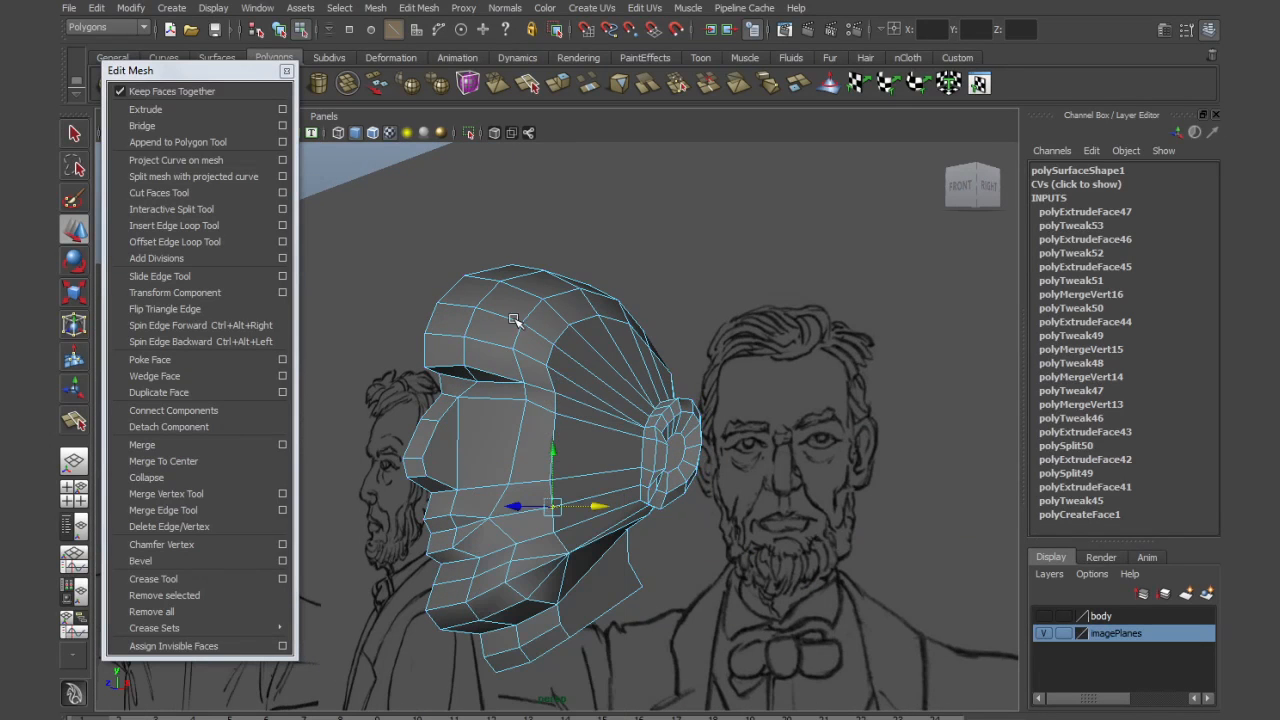
Apply Soften Edge to the whole head mesh and return it to object mode to review the smoothed shading
key(F8)
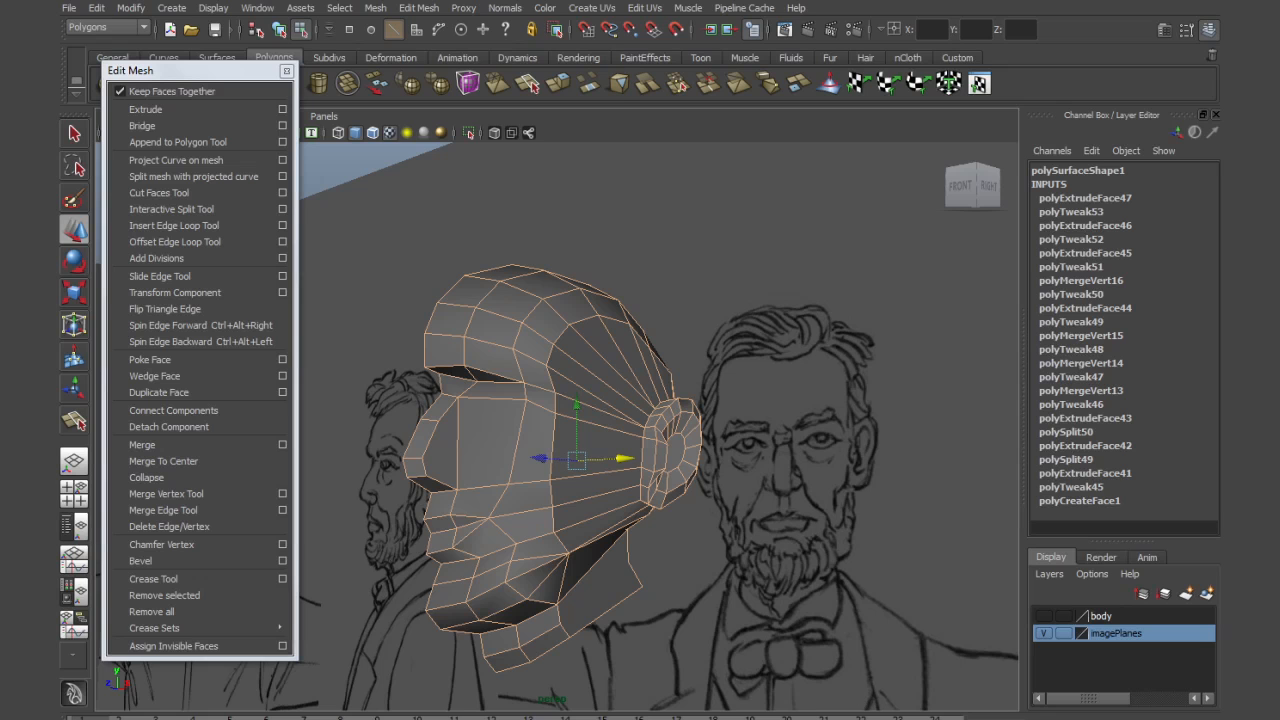
click(505, 8)
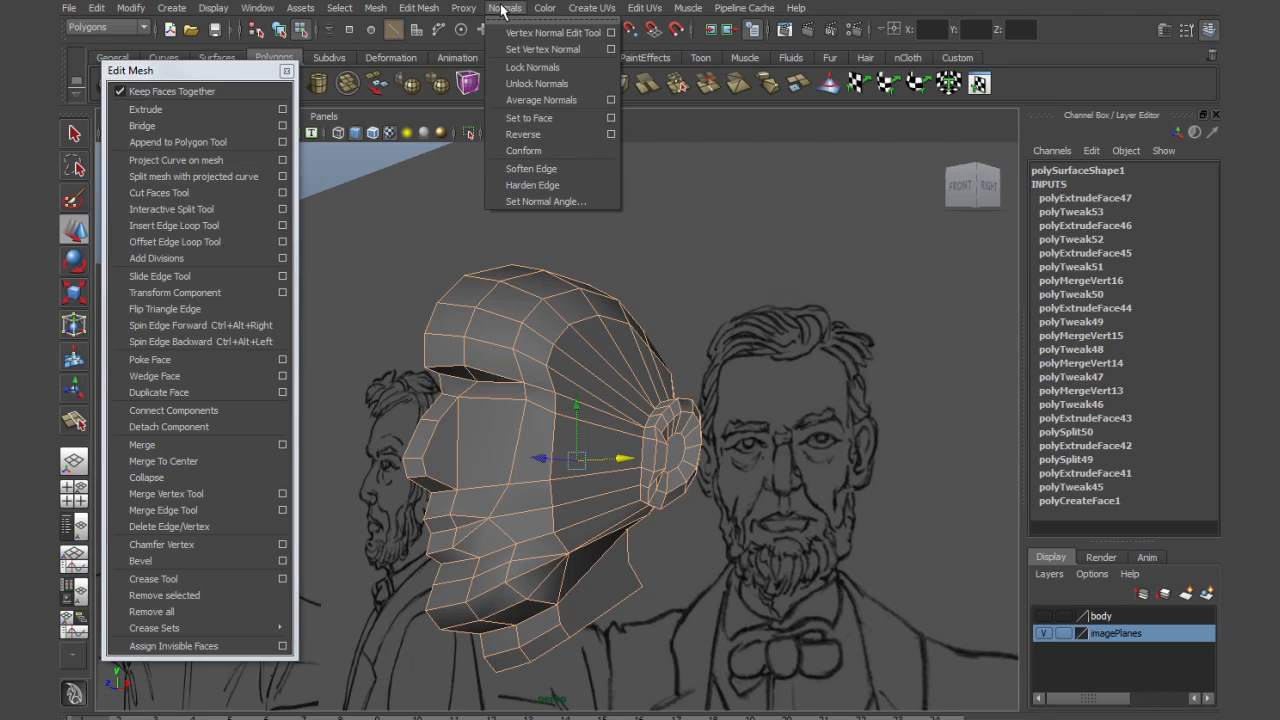
click(552, 170)
right_drag(597, 404, 647, 387)
alt+drag(646, 409, 594, 426)
alt+right_drag(594, 426, 774, 469)
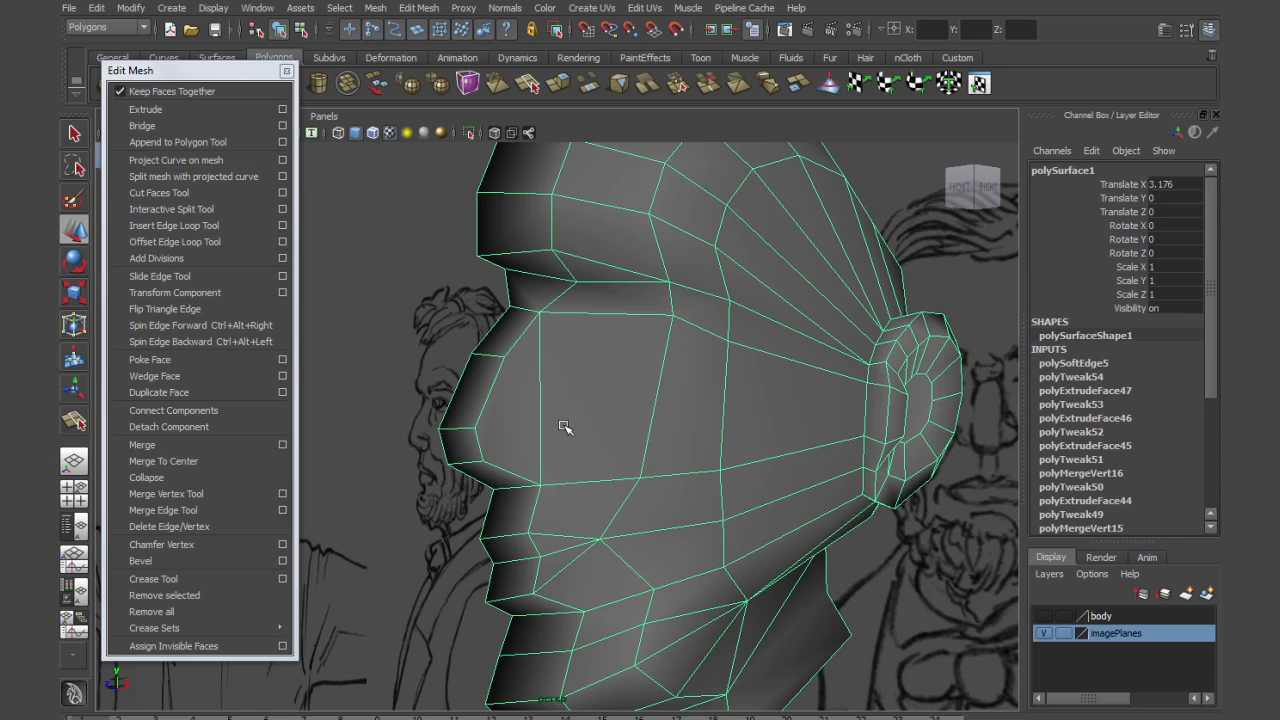
Split the polygons with a new edge line running from beside the nose tip across the cheek to the front of the ear
click(182, 210)
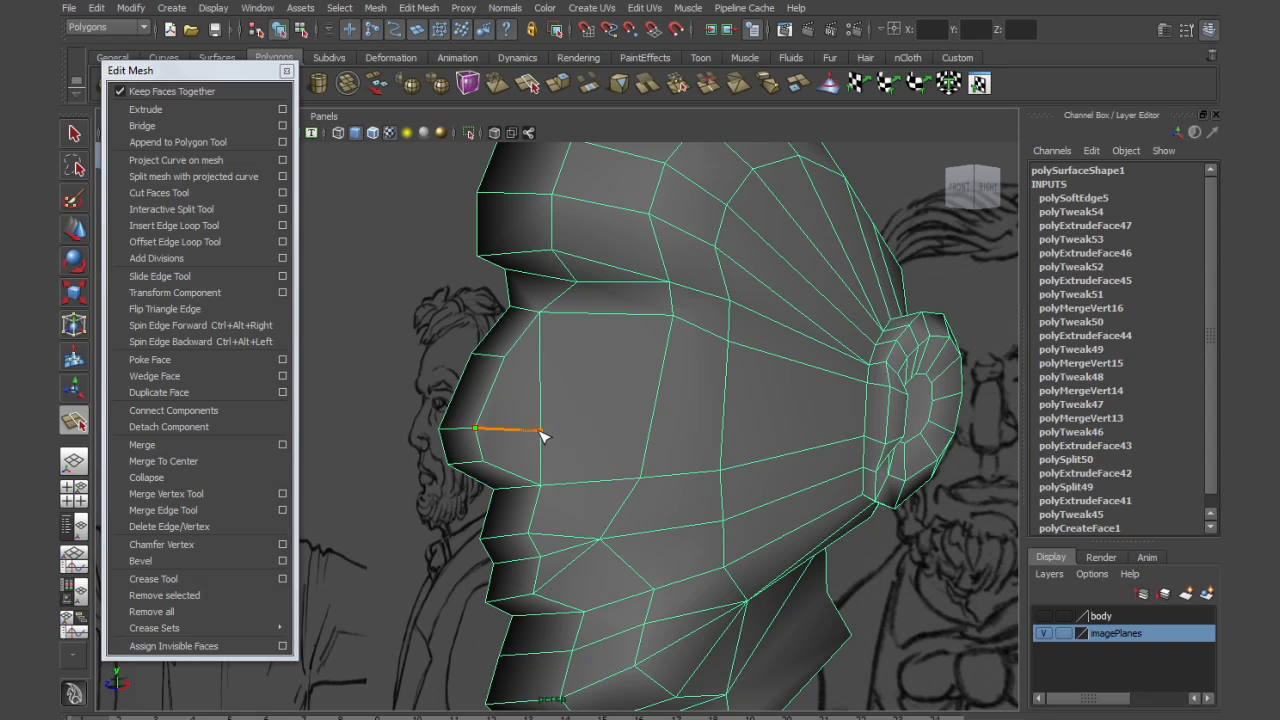
click(541, 431)
click(650, 424)
click(723, 425)
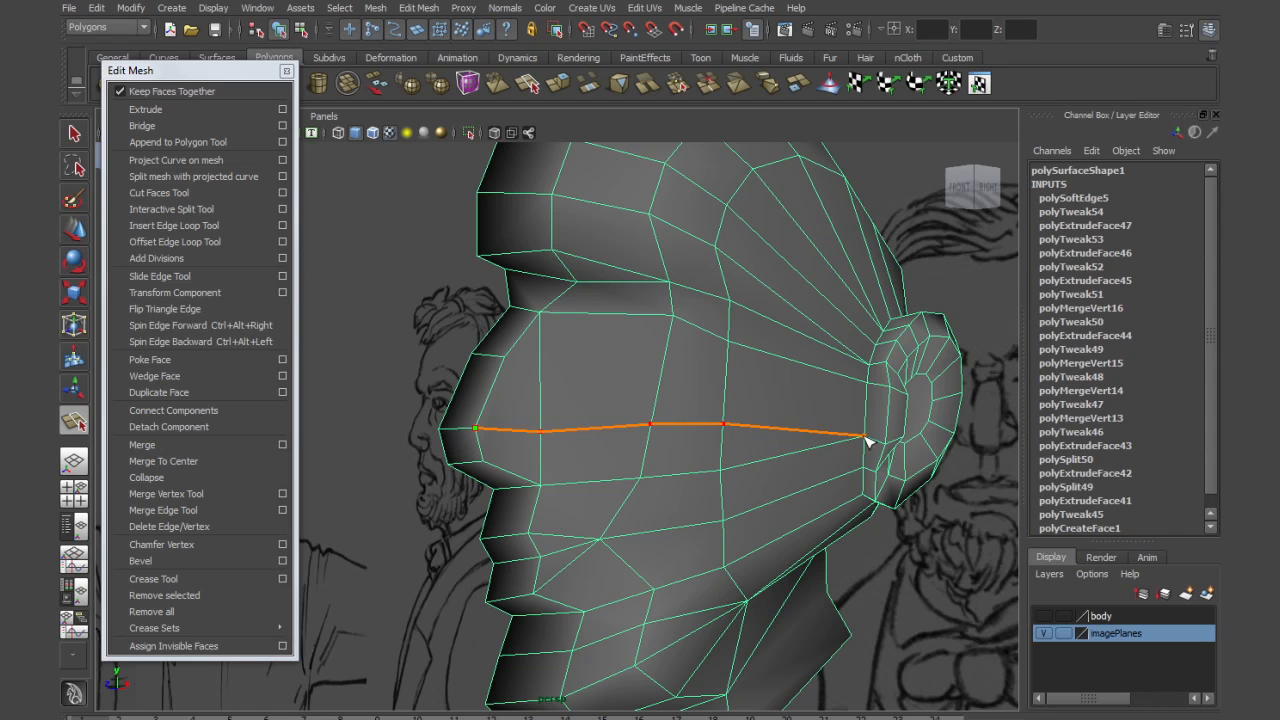
key(w)
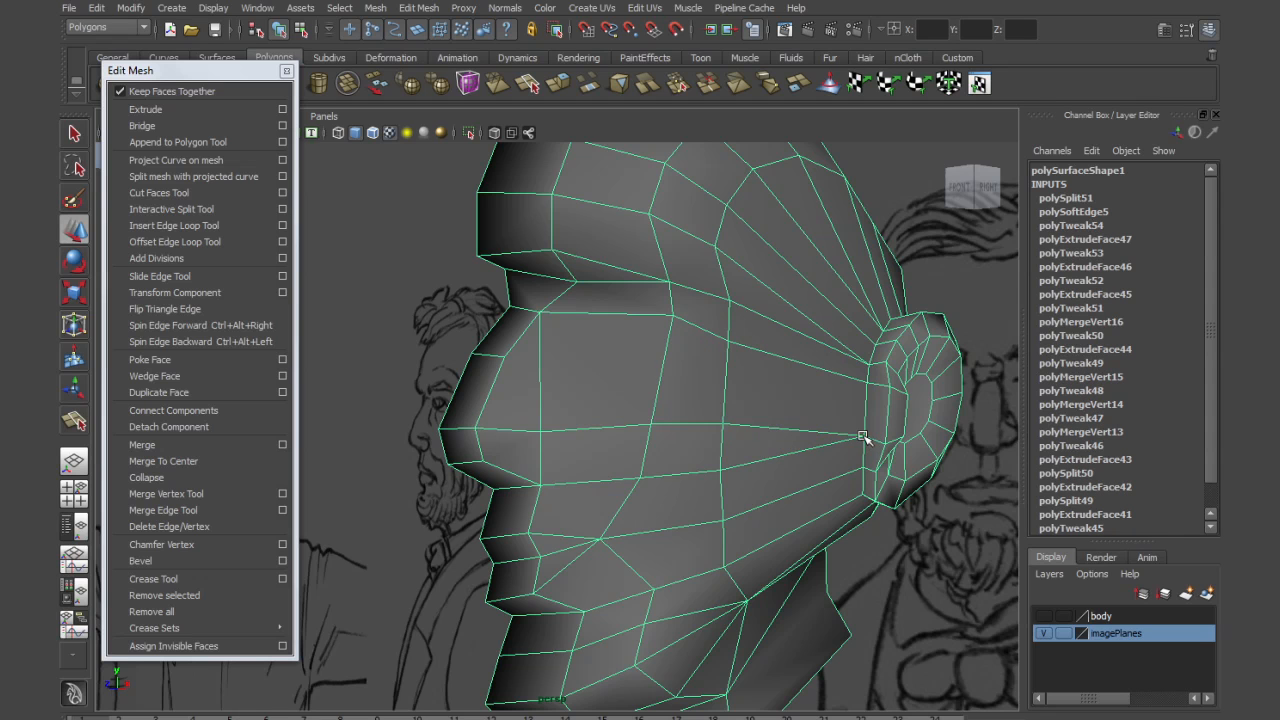
Split two short vertical edges below the new cheek line, one on the side of the nose and one just behind it
scroll(585, 423, up, 3)
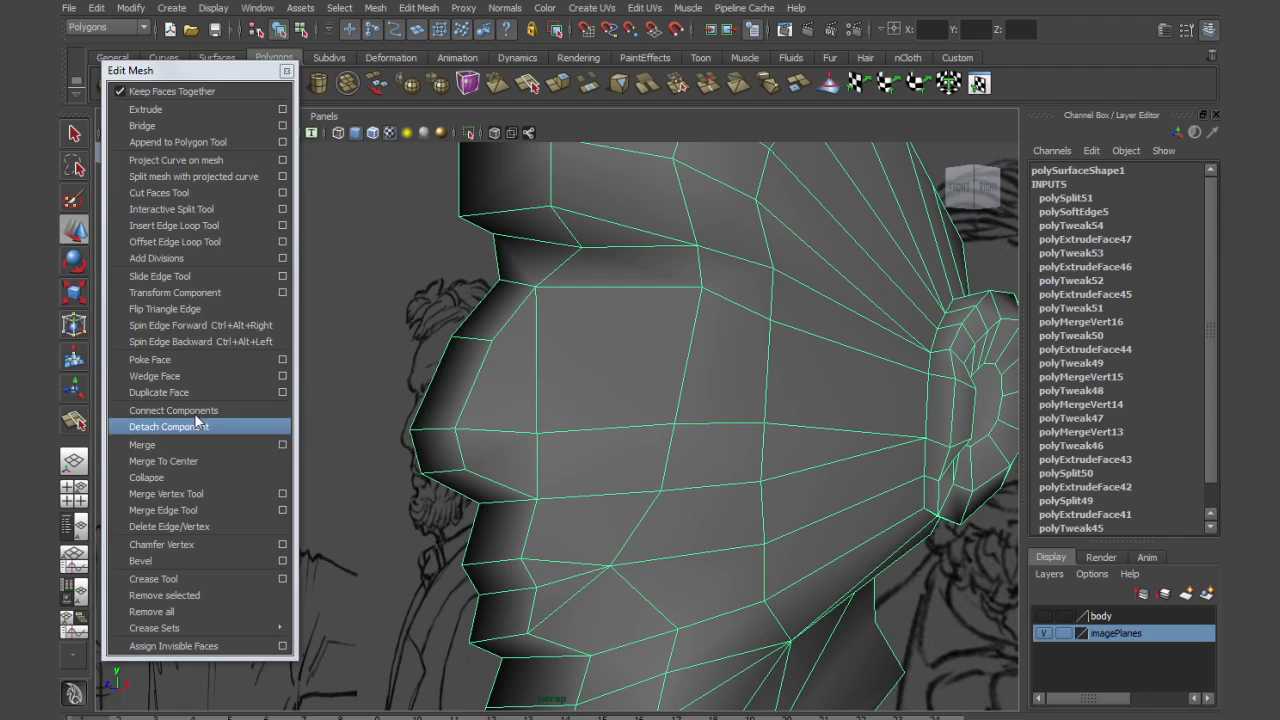
click(167, 209)
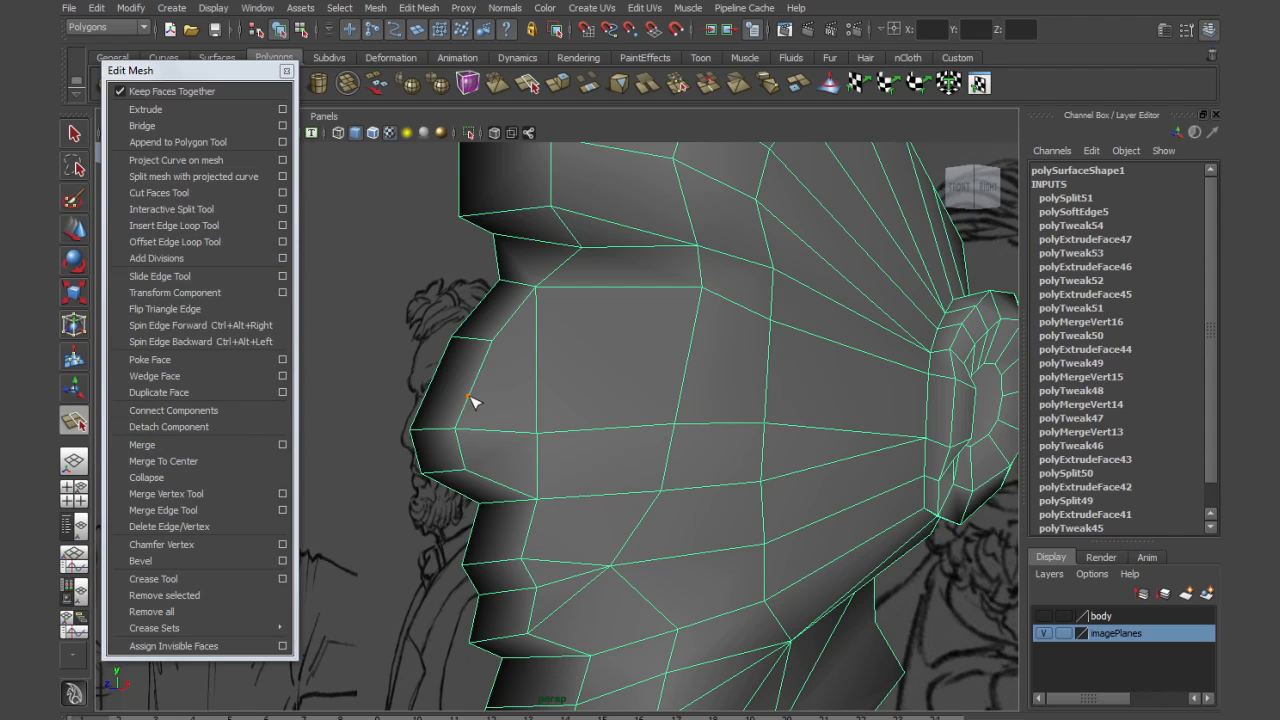
click(501, 485)
key(Return)
key(y)
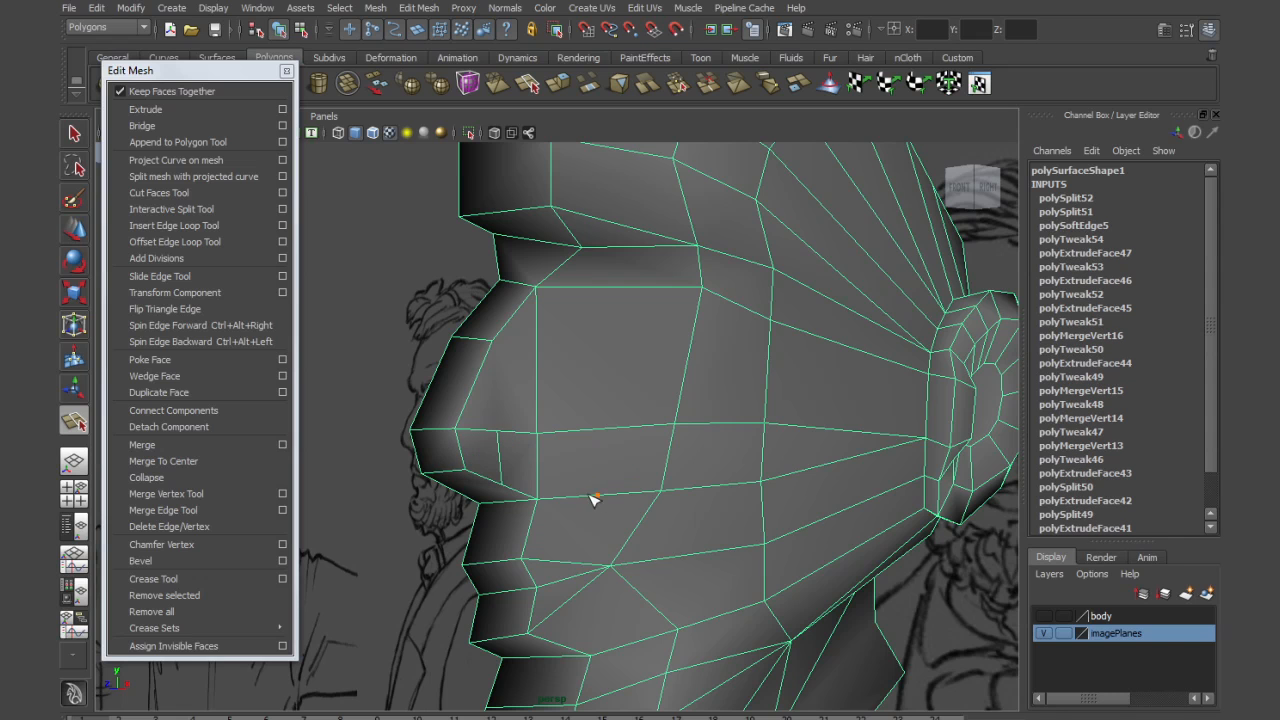
click(574, 496)
click(576, 434)
key(Return)
alt+drag(571, 470, 579, 483)
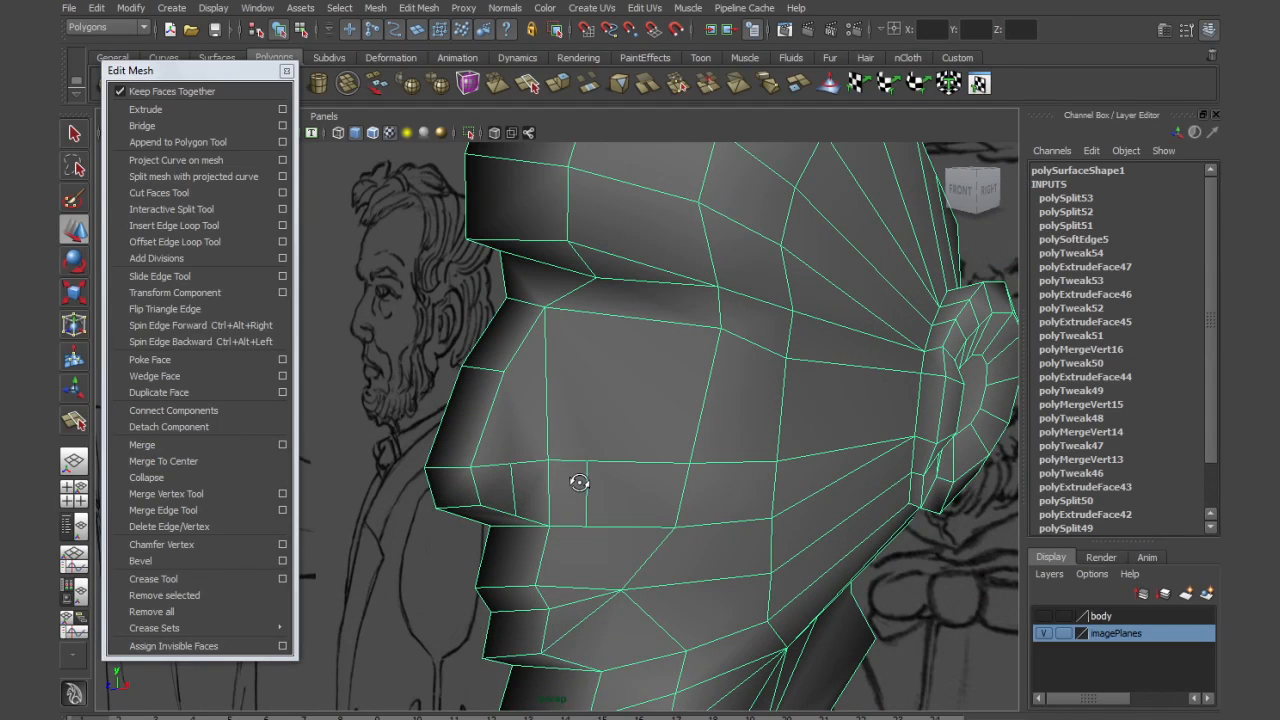
Extrude the two small faces beside the nose with a Local Translate Z of -0.046 and a local scale of 0.7 to form the nostril wing
right_drag(565, 487, 566, 524)
click(566, 492)
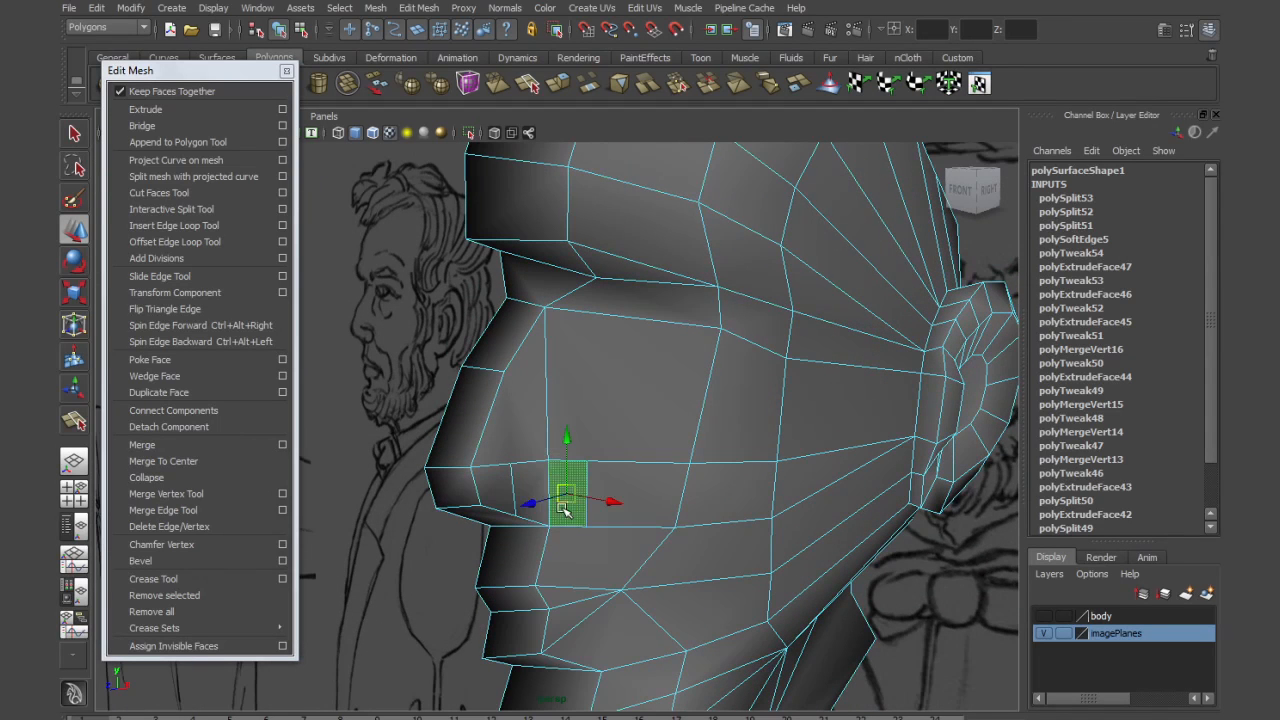
shift+click(528, 485)
alt+drag(622, 474, 543, 446)
click(145, 109)
click(512, 580)
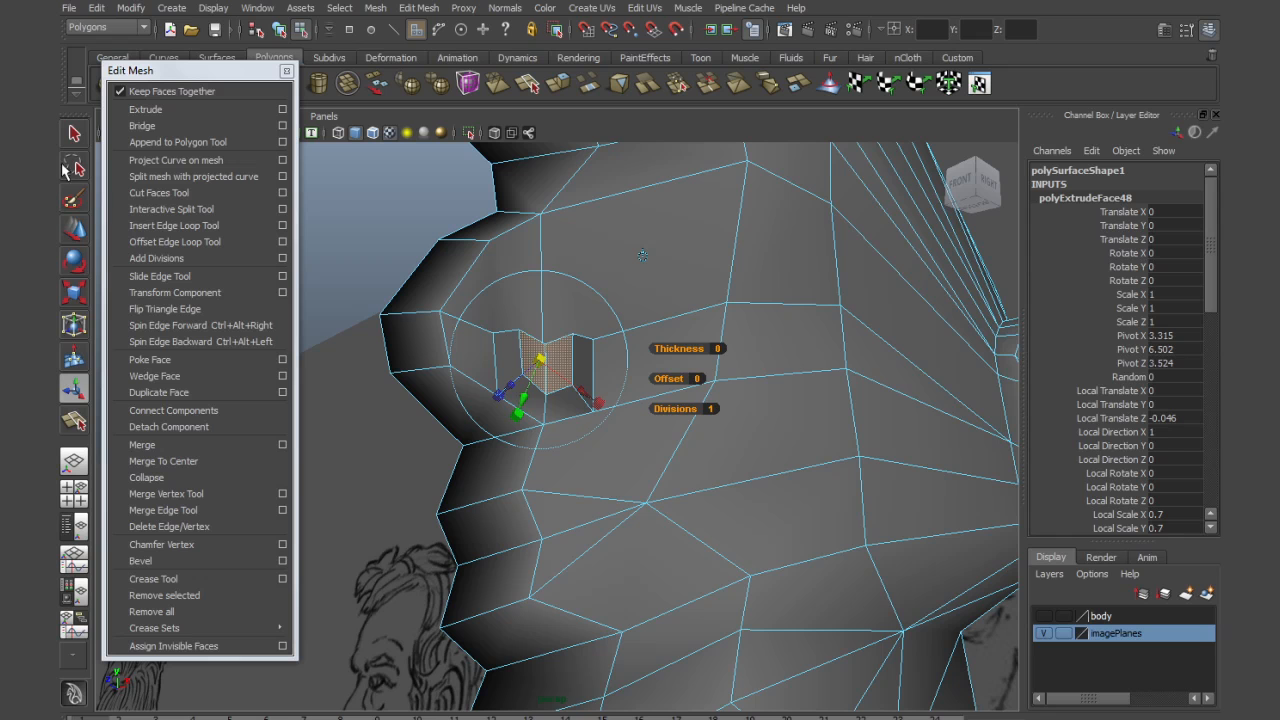
Select the middle edge of the extruded nostril faces and adjust its position
click(76, 232)
right_drag(540, 350, 547, 360)
alt+drag(545, 386, 536, 358)
drag(562, 443, 609, 540)
drag(560, 384, 572, 440)
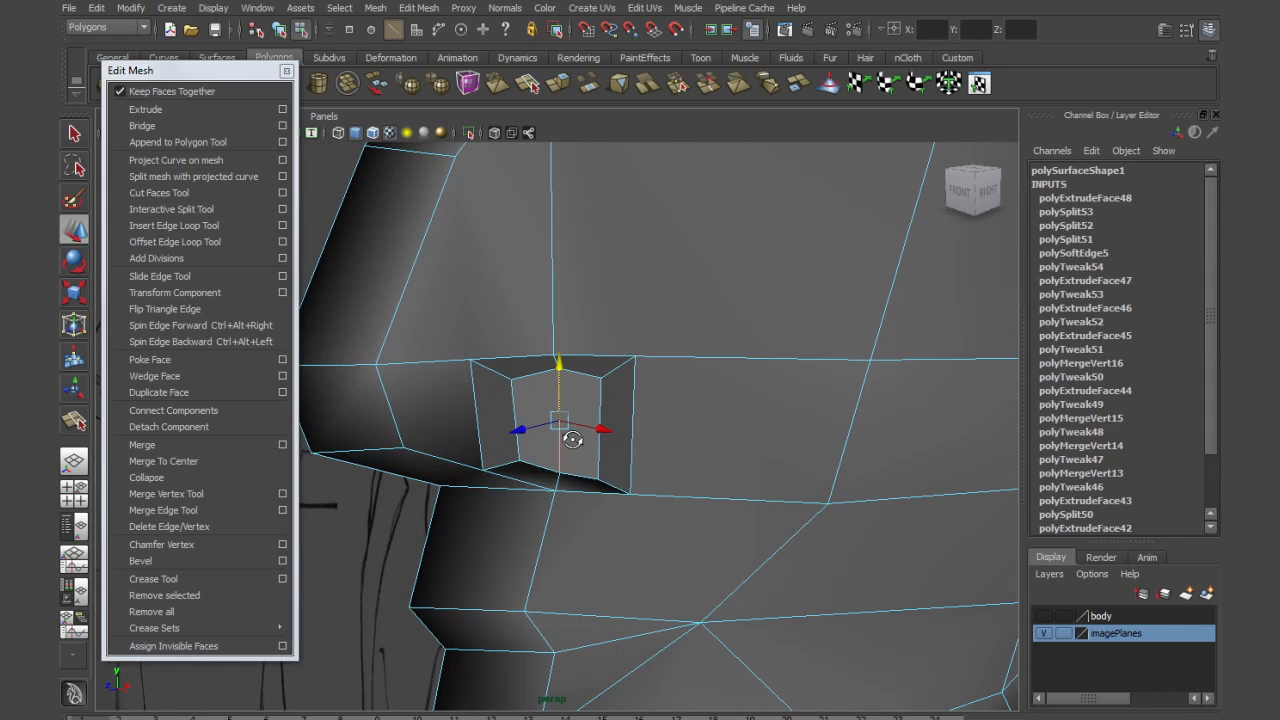
Round off the nostril wing by lowering its upper corner vertices and pulling its lower rear vertex inward
right_drag(516, 392, 445, 390)
click(469, 358)
drag(469, 361, 471, 378)
click(637, 357)
drag(636, 358, 634, 371)
click(631, 494)
drag(631, 493, 600, 444)
click(598, 478)
alt+right_drag(650, 490, 572, 480)
alt+drag(572, 480, 584, 503)
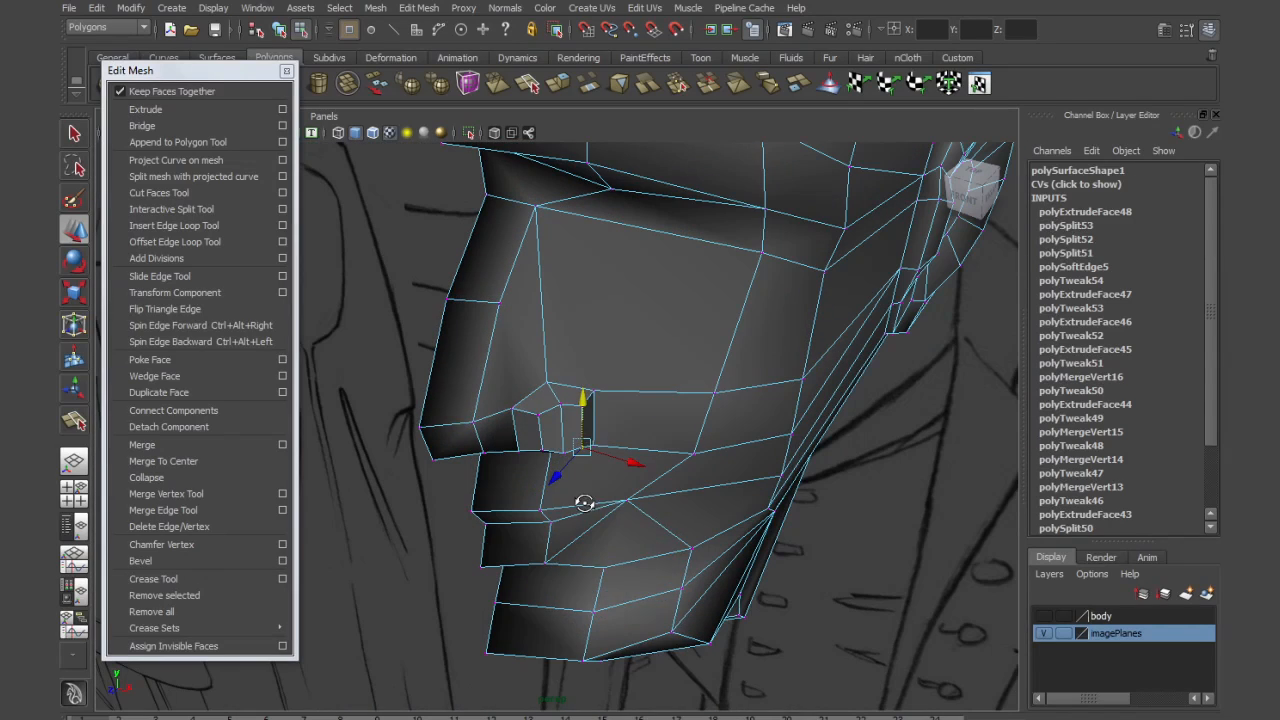
Apply Soften Edge to the edges of the lower face and nostril, and return to object mode to review the smoothed head
right_drag(605, 404, 606, 366)
drag(406, 306, 832, 601)
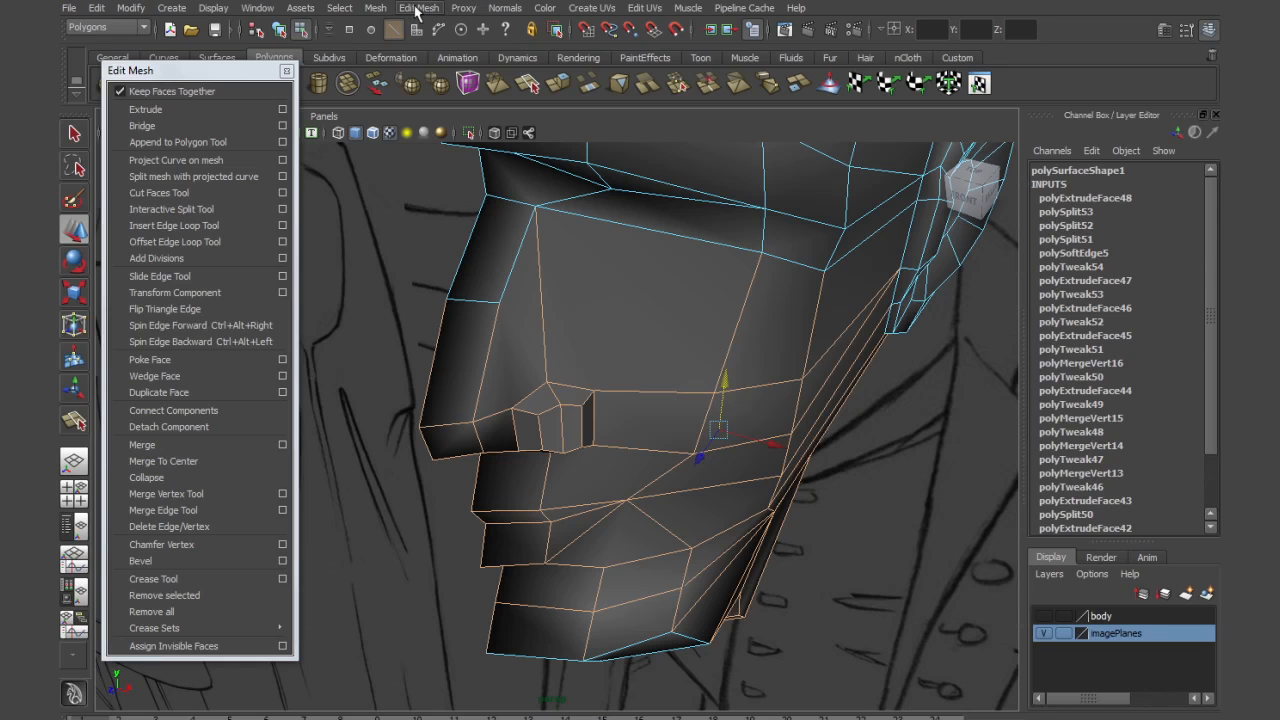
click(500, 8)
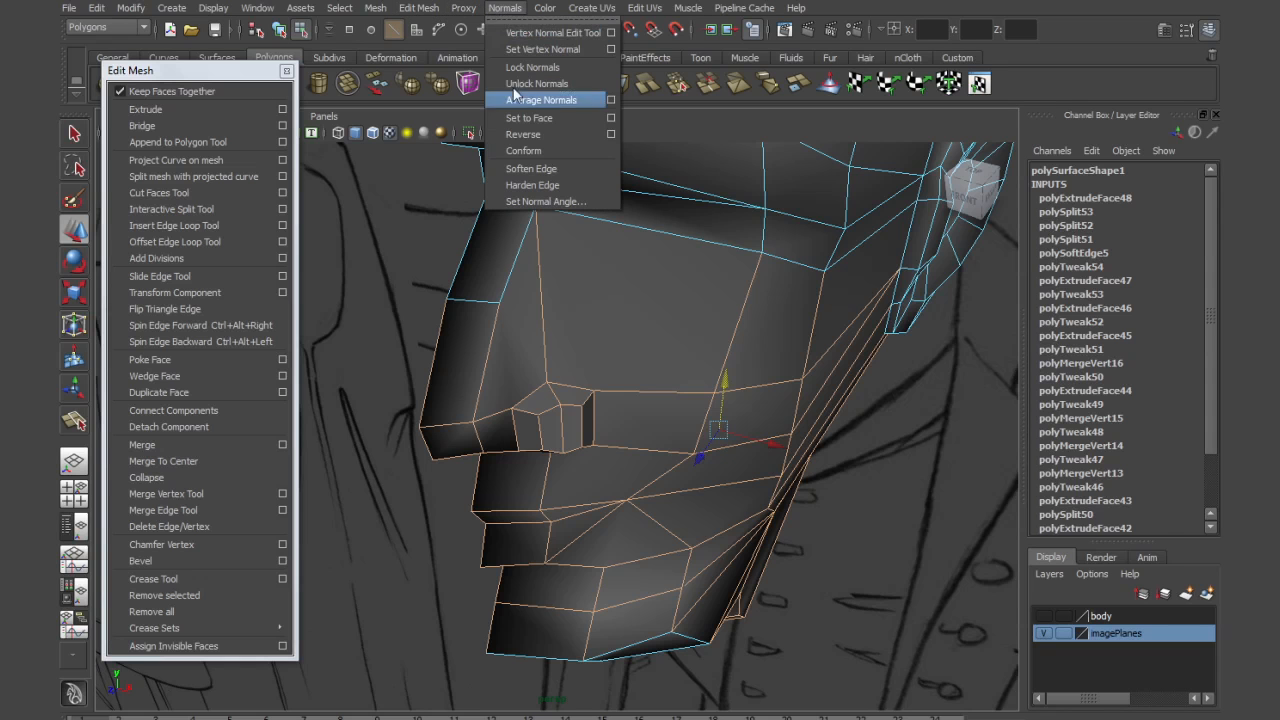
click(533, 168)
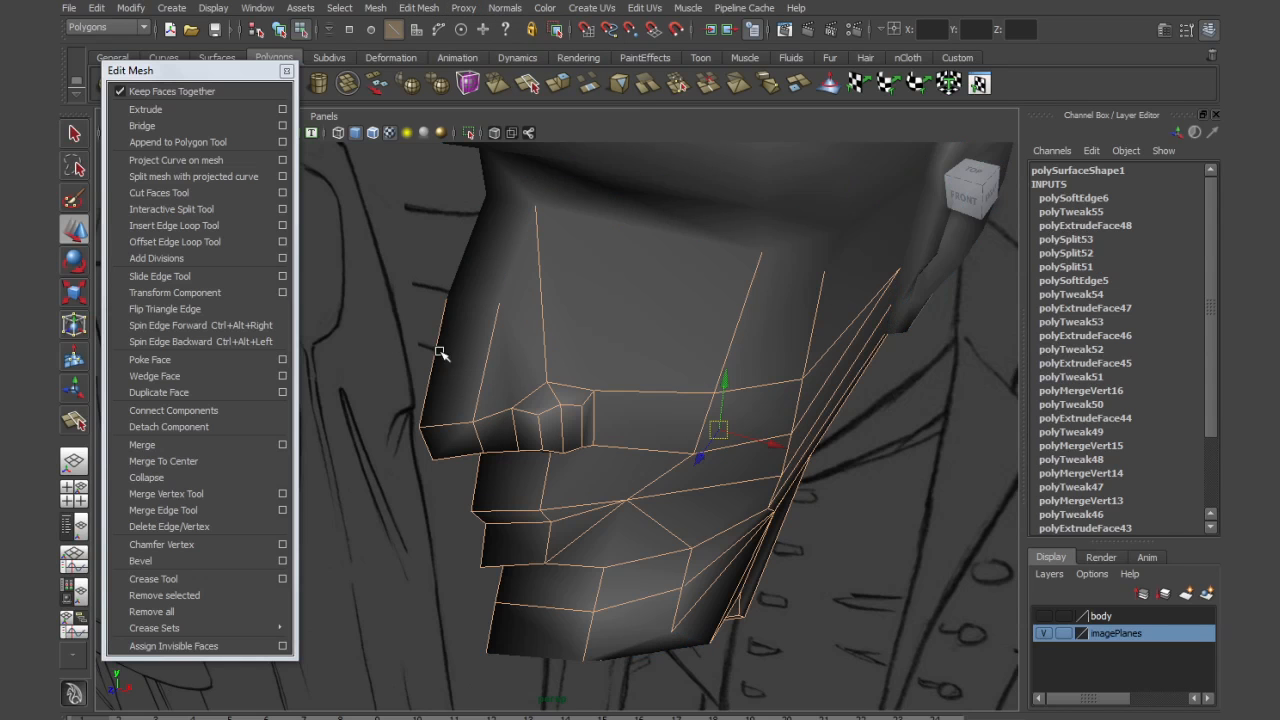
right_drag(578, 382, 615, 360)
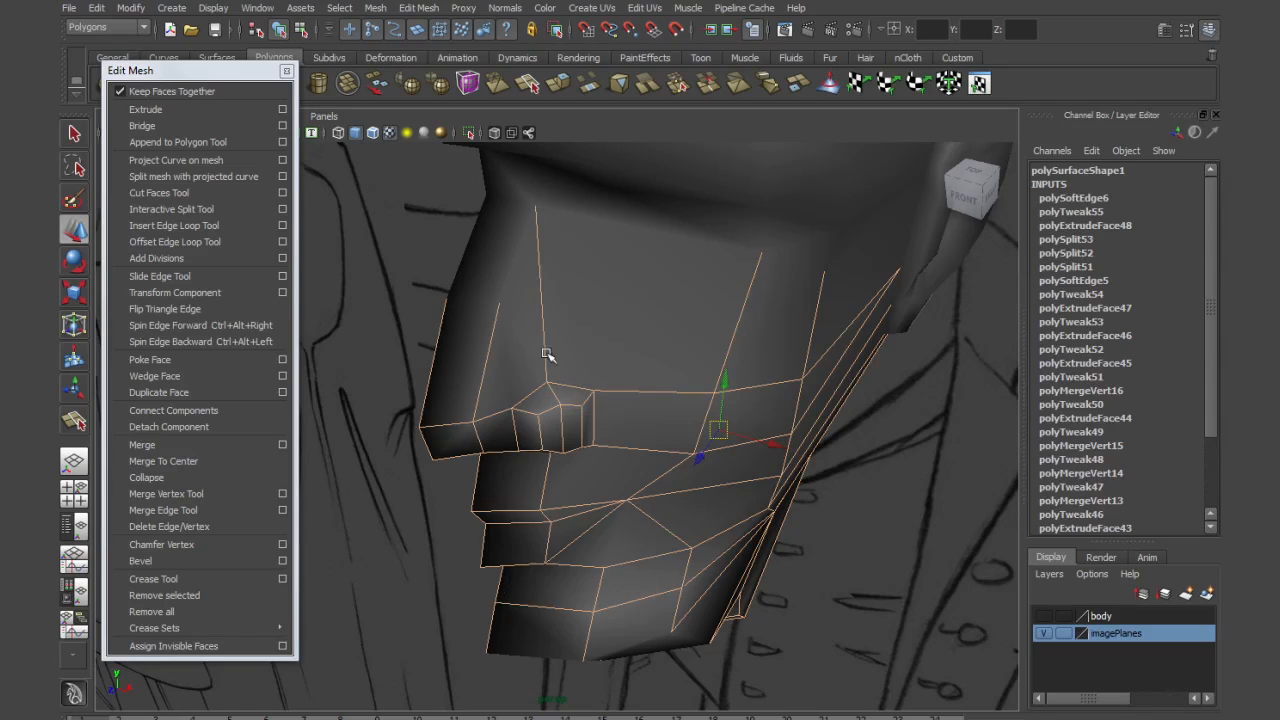
click(566, 379)
alt+drag(566, 379, 611, 354)
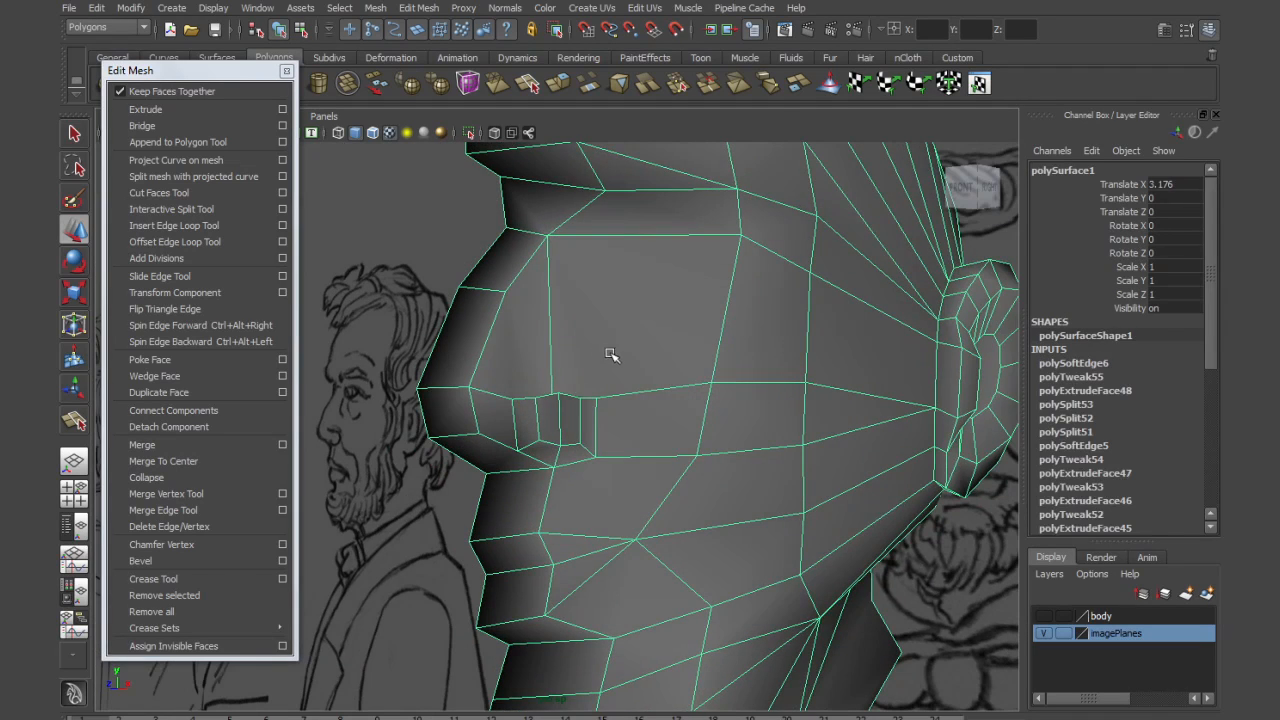
click(420, 313)
mouse_move(786, 480)
alt+mouse_down()
mouse_move(634, 449)
mouse_move(634, 494)
mouse_move(571, 461)
mouse_move(614, 500)
mouse_move(566, 491)
mouse_move(606, 440)
mouse_move(658, 460)
mouse_move(638, 456)
alt+mouse_up()
click(648, 474)
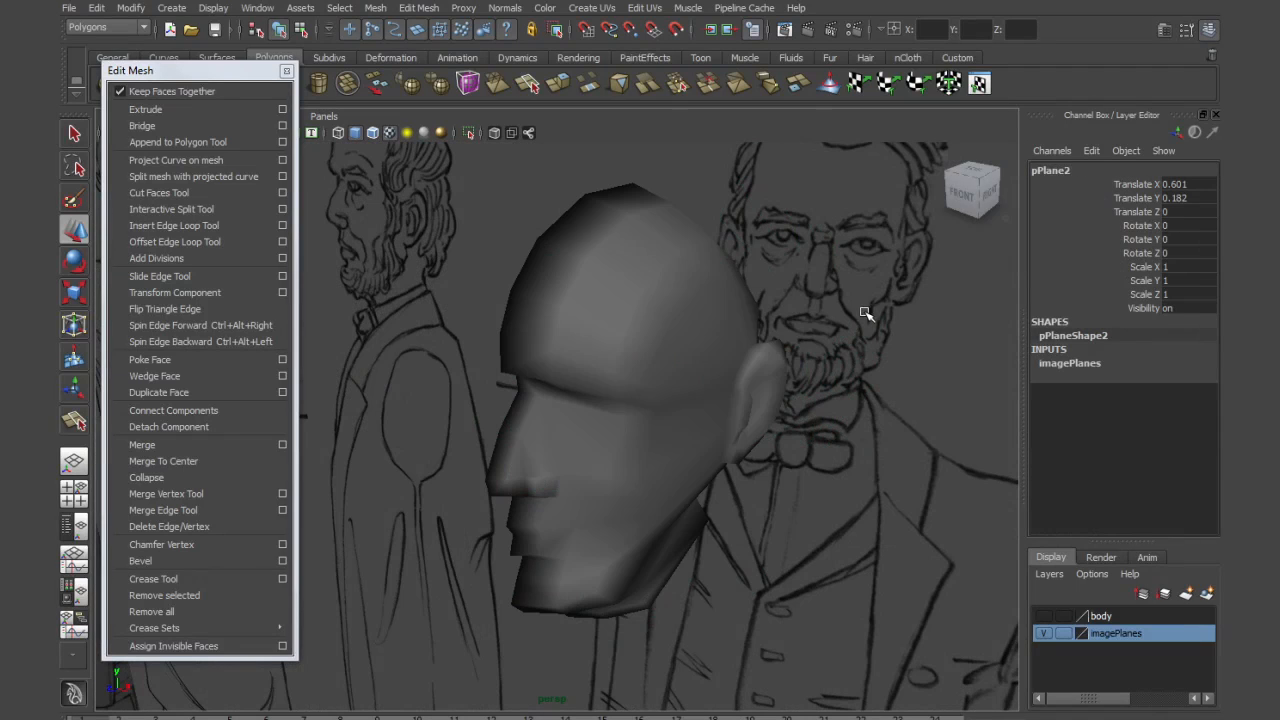
In the front view, select the upper vertices of the nostril wing and raise them to match the reference drawing
key(space)
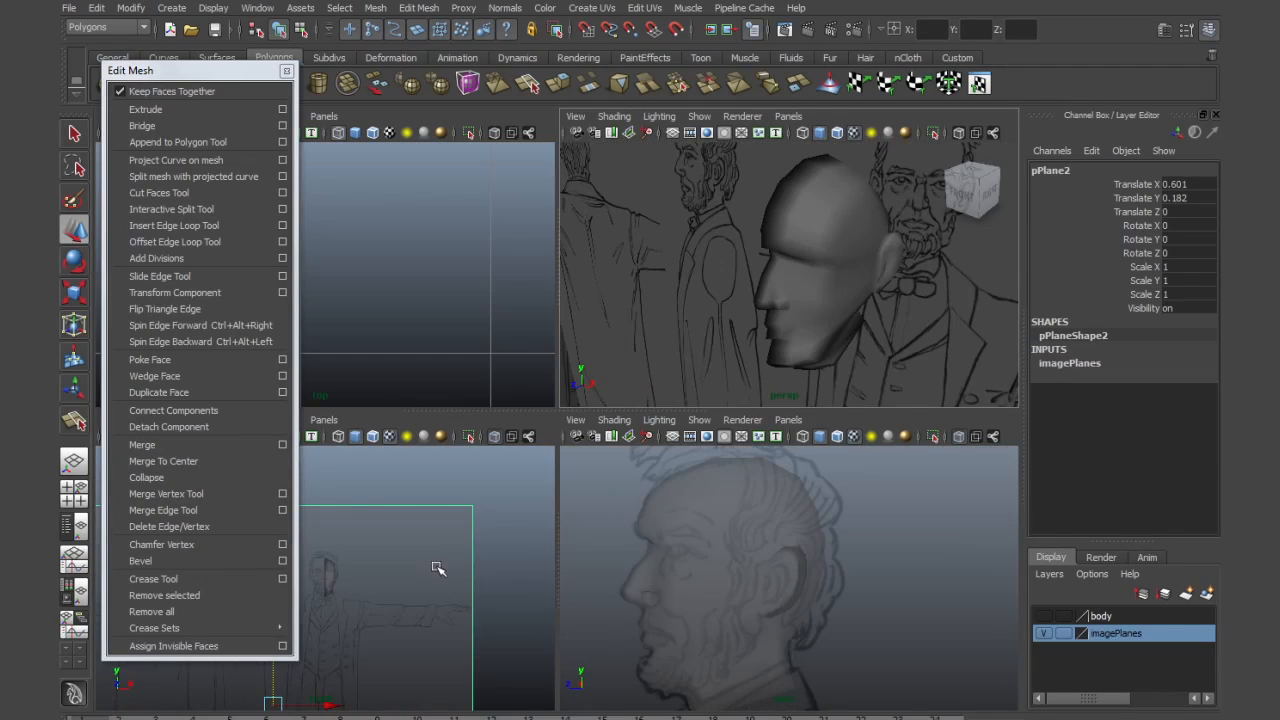
key(space)
mouse_move(529, 516)
alt+right_down()
mouse_move(543, 583)
mouse_move(801, 589)
alt+right_up()
click(573, 253)
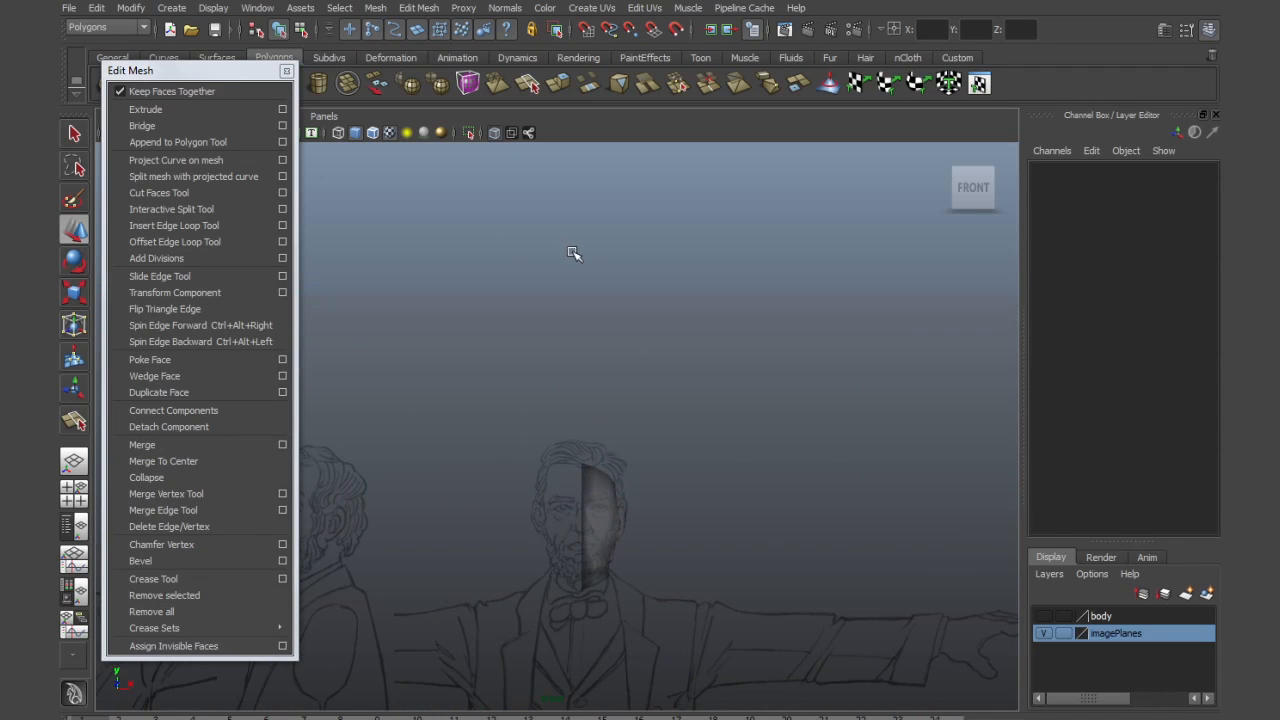
click(588, 527)
alt+right_drag(588, 527, 744, 623)
alt+middle_drag(705, 586, 701, 474)
alt+right_drag(646, 445, 968, 640)
alt+middle_drag(773, 533, 715, 490)
alt+right_drag(648, 445, 838, 549)
alt+right_drag(586, 390, 745, 513)
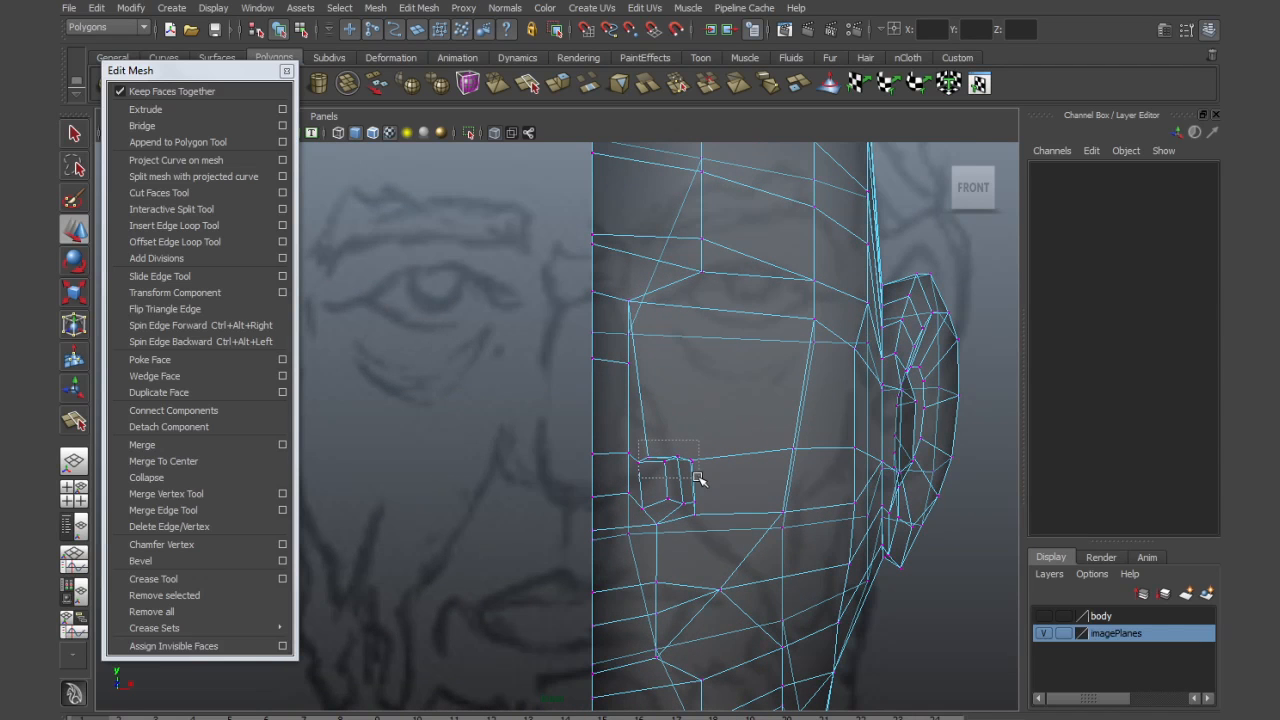
drag(638, 440, 698, 478)
shift+click(639, 462)
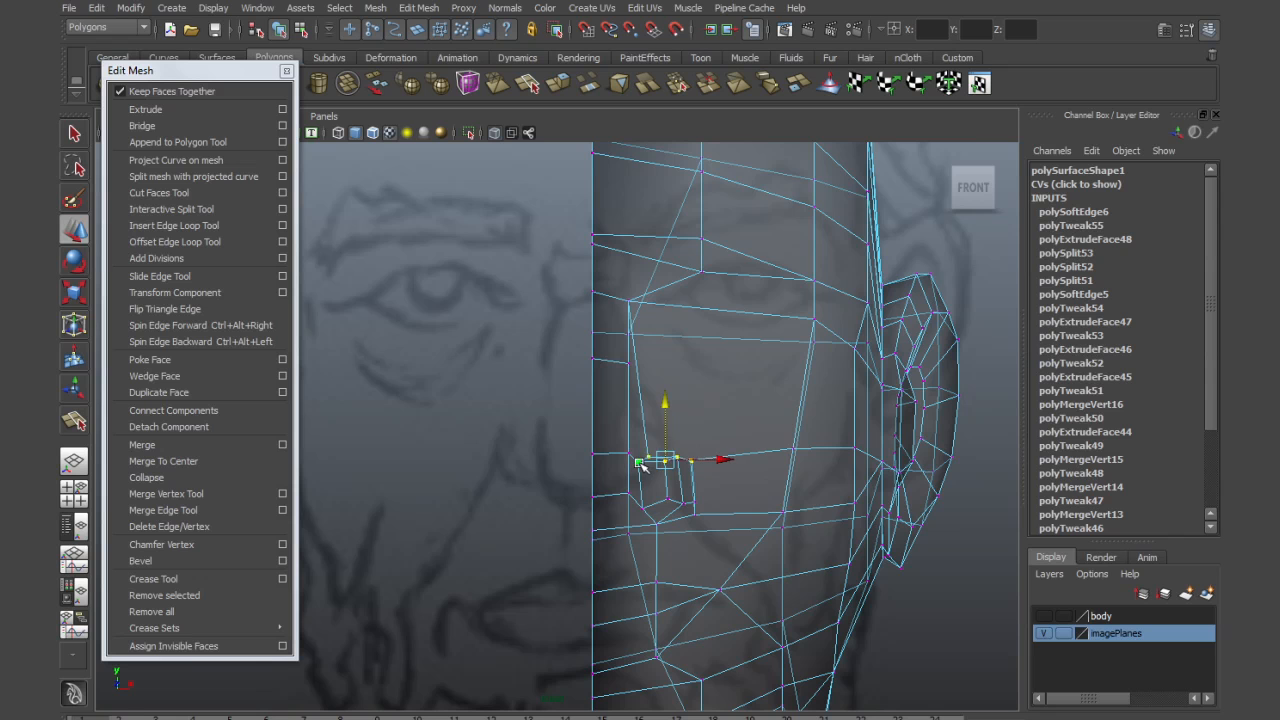
drag(667, 430, 672, 395)
Adjust the lower inner nostril vertex against the front drawing and leave component mode to check the shape
alt+right_drag(699, 503, 760, 524)
click(643, 507)
drag(675, 507, 667, 506)
key(F8)
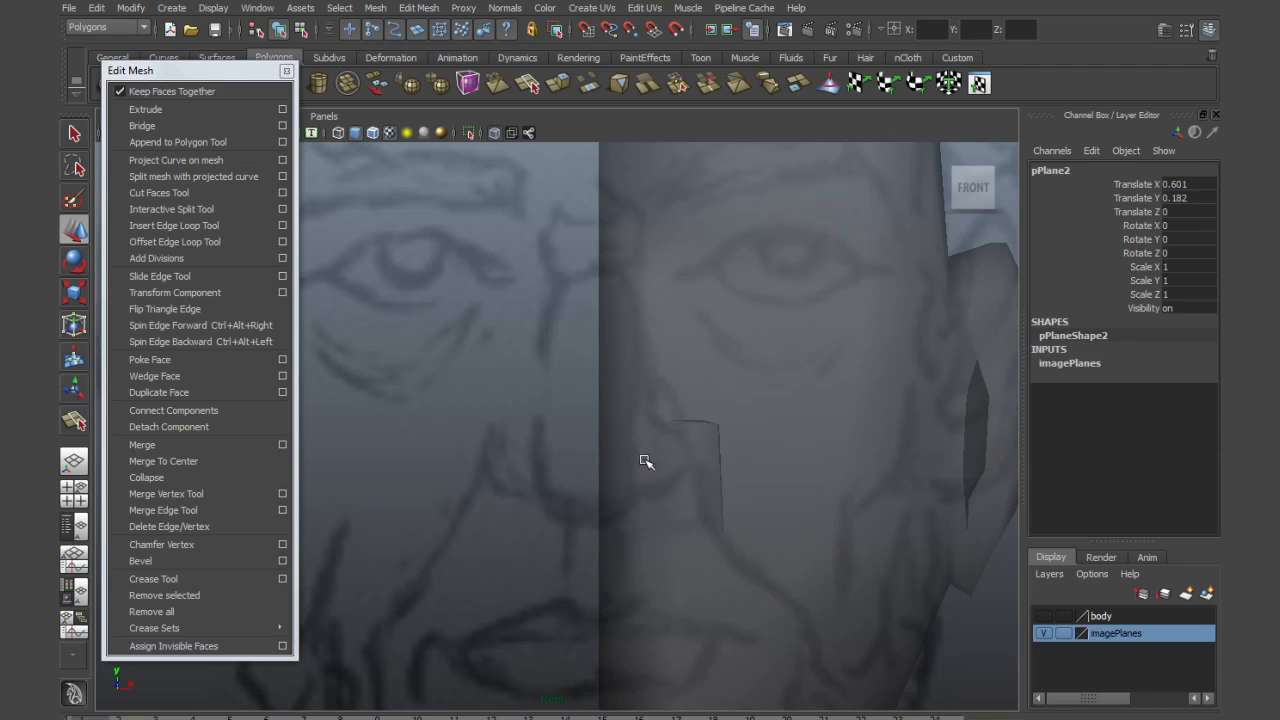
Reposition the vertex on the side of the nose and the nose tip vertex on the centre line
right_drag(643, 460, 611, 461)
click(643, 460)
drag(645, 460, 604, 427)
click(606, 428)
click(601, 460)
Reshape the outer and lower nostril vertices and raise the vertices along the base of the nose to follow the drawing
mouse_move(707, 433)
mouse_down()
mouse_move(722, 447)
mouse_move(699, 437)
mouse_up()
mouse_move(690, 505)
mouse_down()
mouse_move(735, 553)
mouse_move(698, 506)
mouse_up()
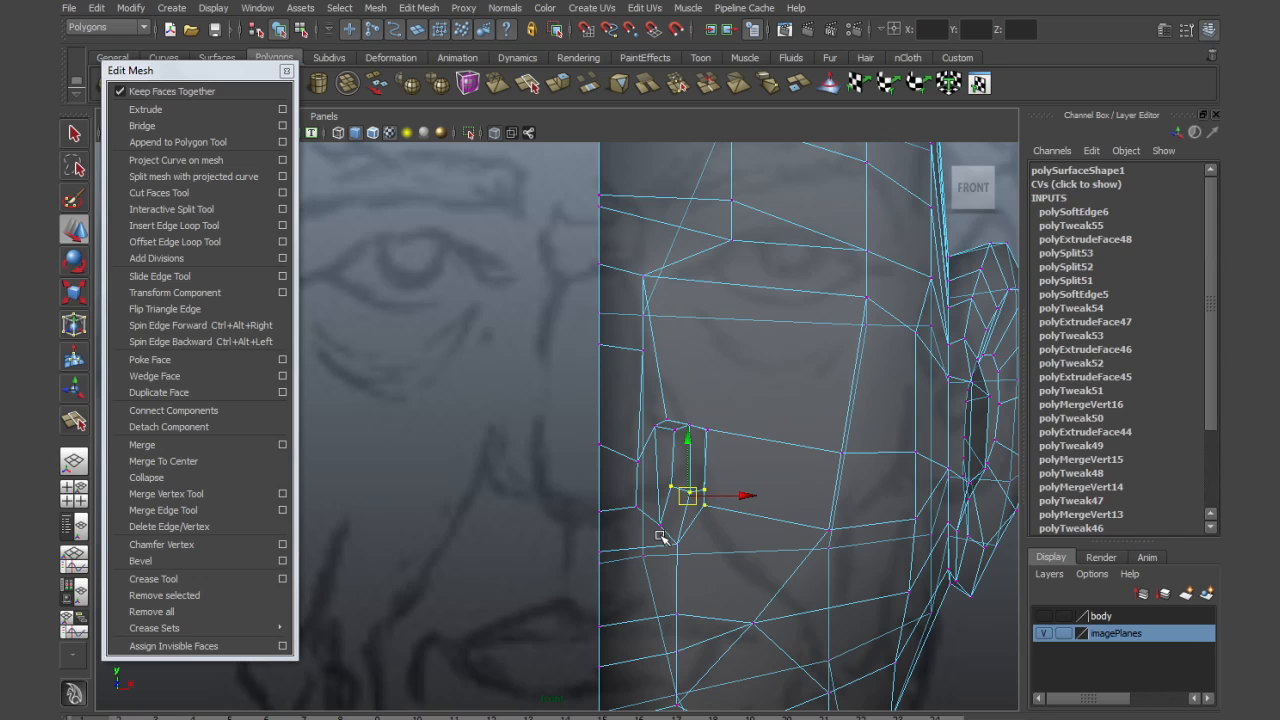
drag(686, 555, 670, 527)
click(677, 534)
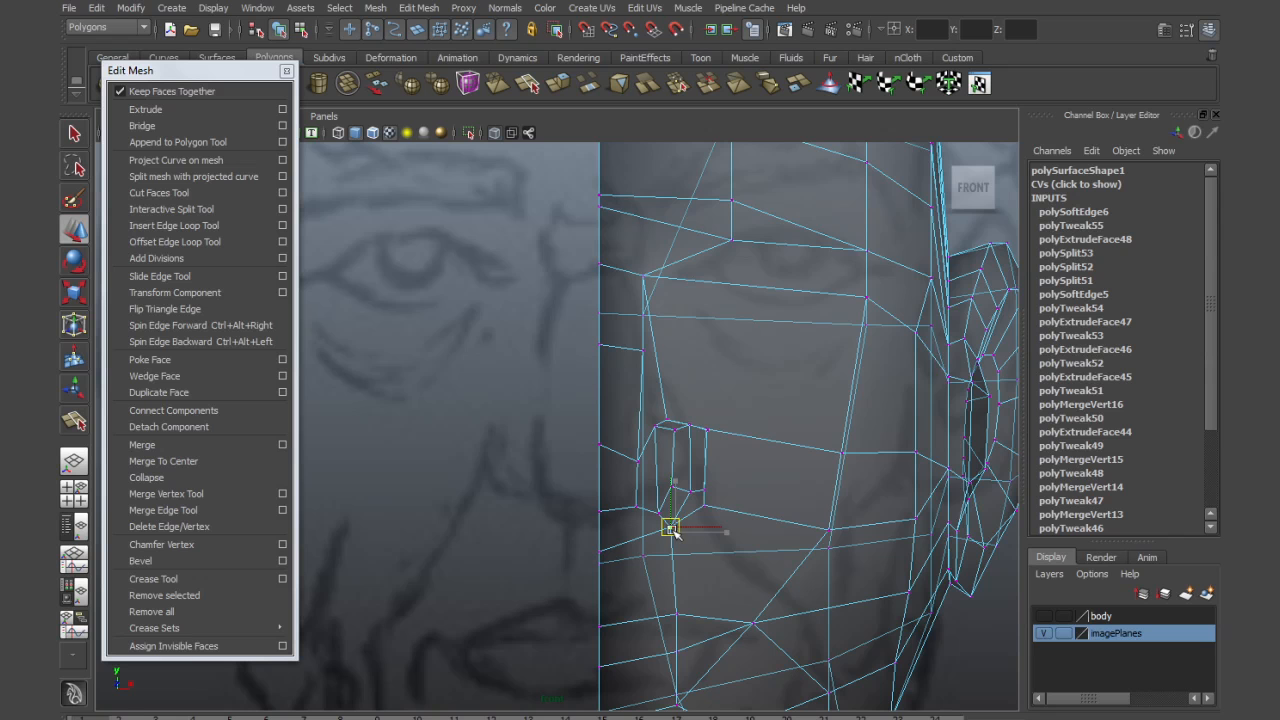
click(602, 552)
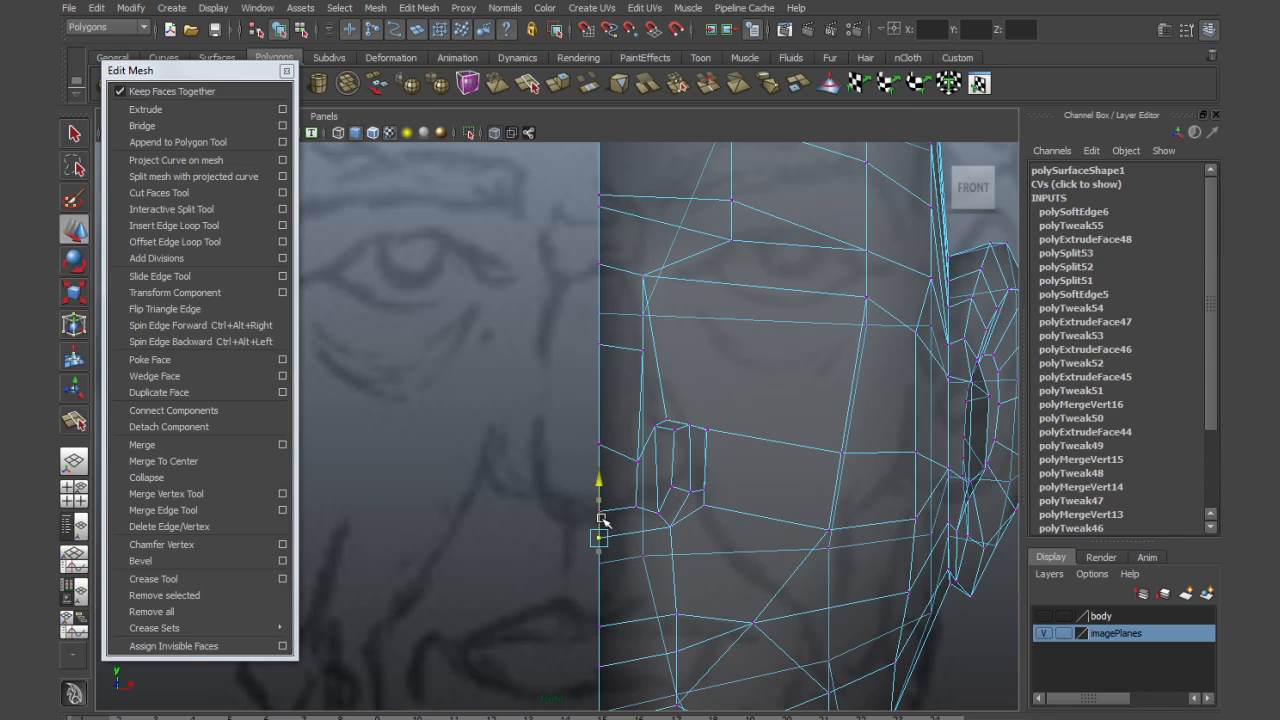
Try to raise the vertices at the top of the ear to match the ear in the front drawing
scroll(669, 485, down, 3)
alt+middle_drag(669, 485, 583, 556)
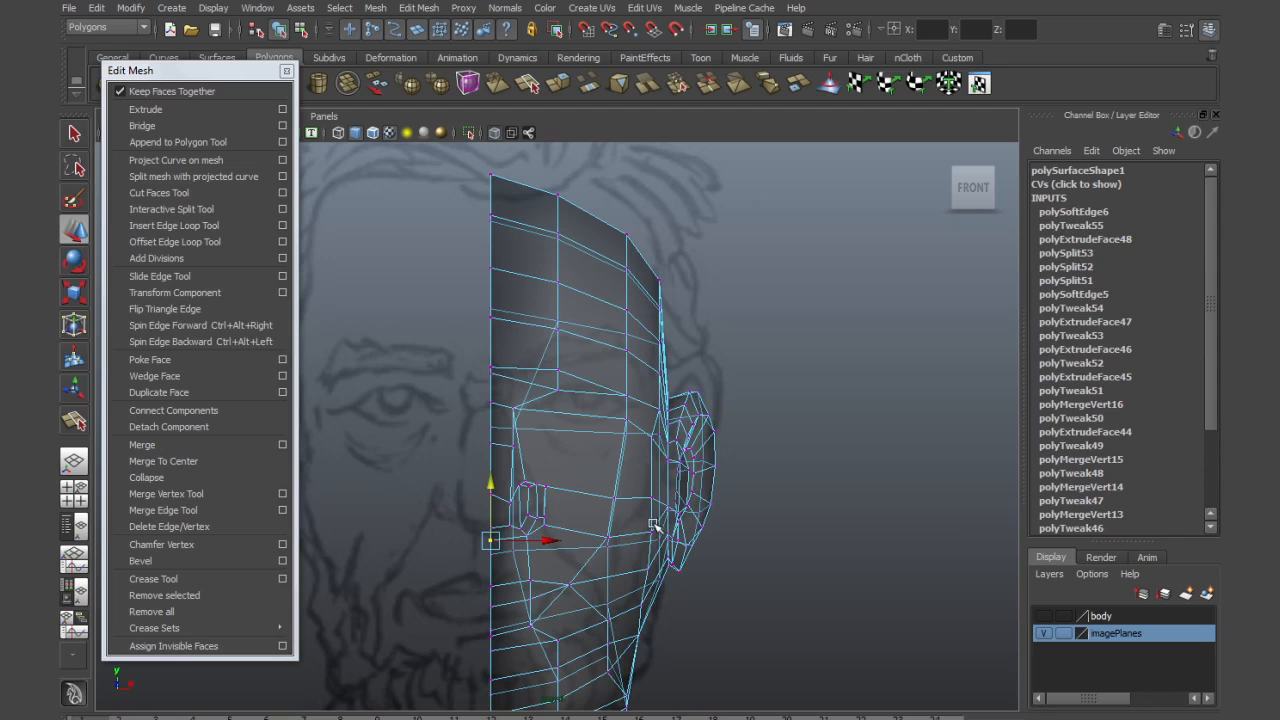
drag(748, 368, 672, 440)
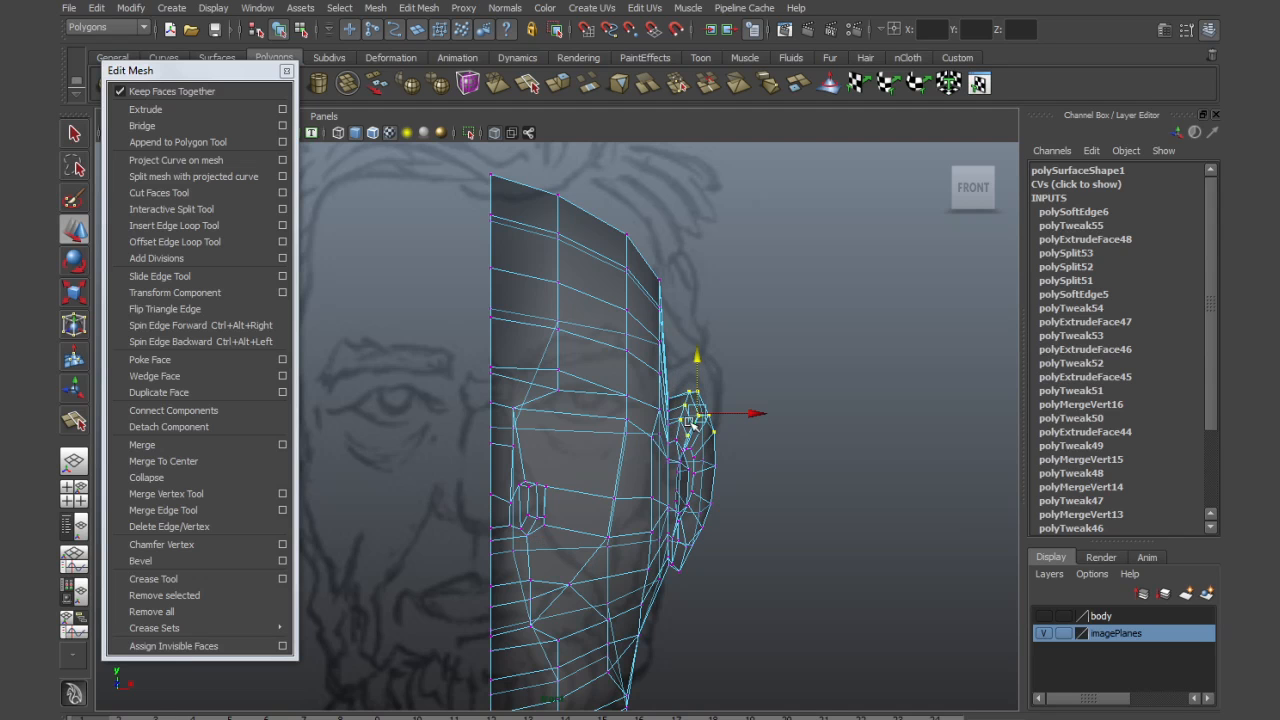
drag(705, 390, 707, 366)
Try to reshape the lower ear vertices, and undo the ear changes
alt+right_drag(660, 447, 831, 600)
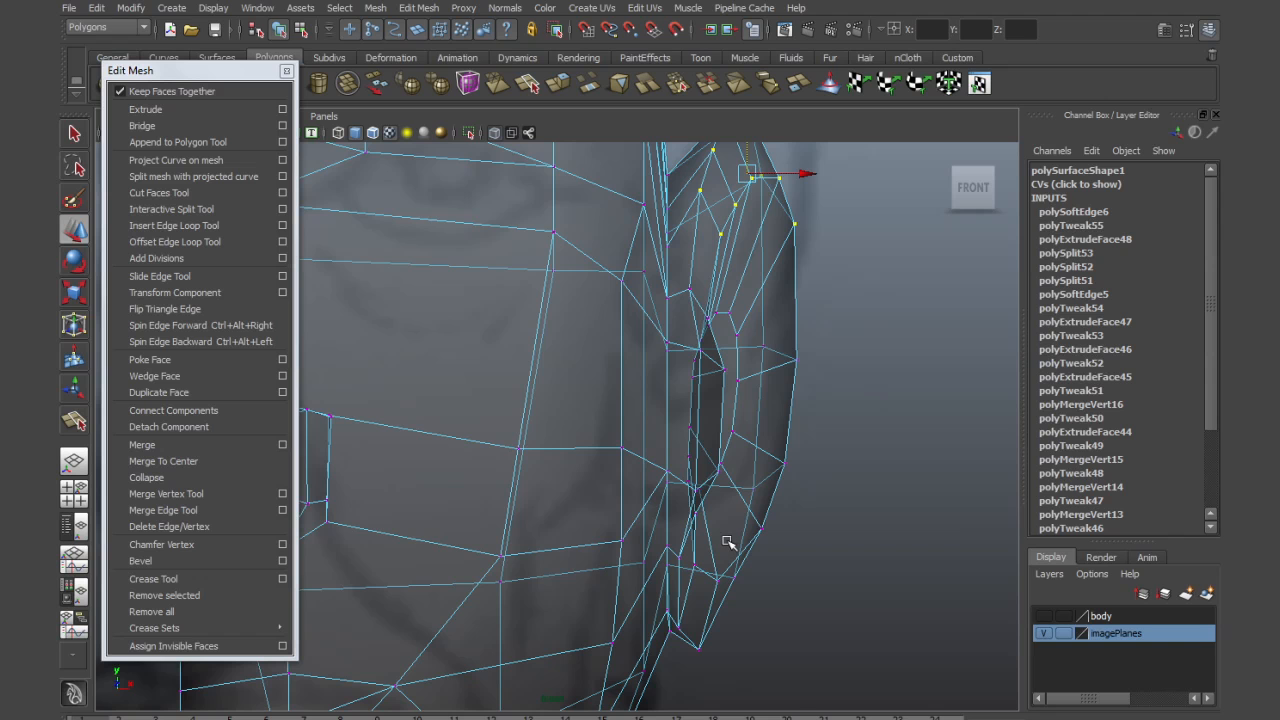
scroll(740, 550, down, 4)
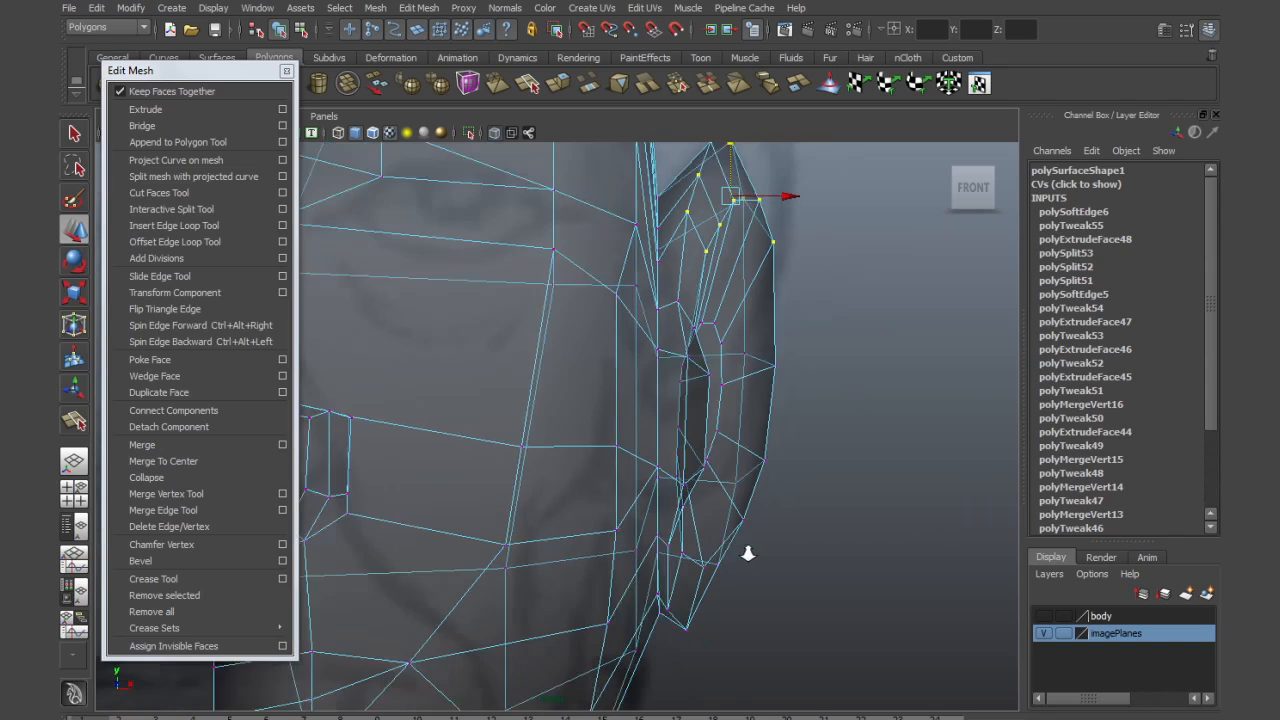
scroll(727, 555, up, 2)
drag(645, 600, 737, 508)
drag(686, 545, 625, 477)
key(ctrl+z)
key(ctrl+z)
key(ctrl+z)
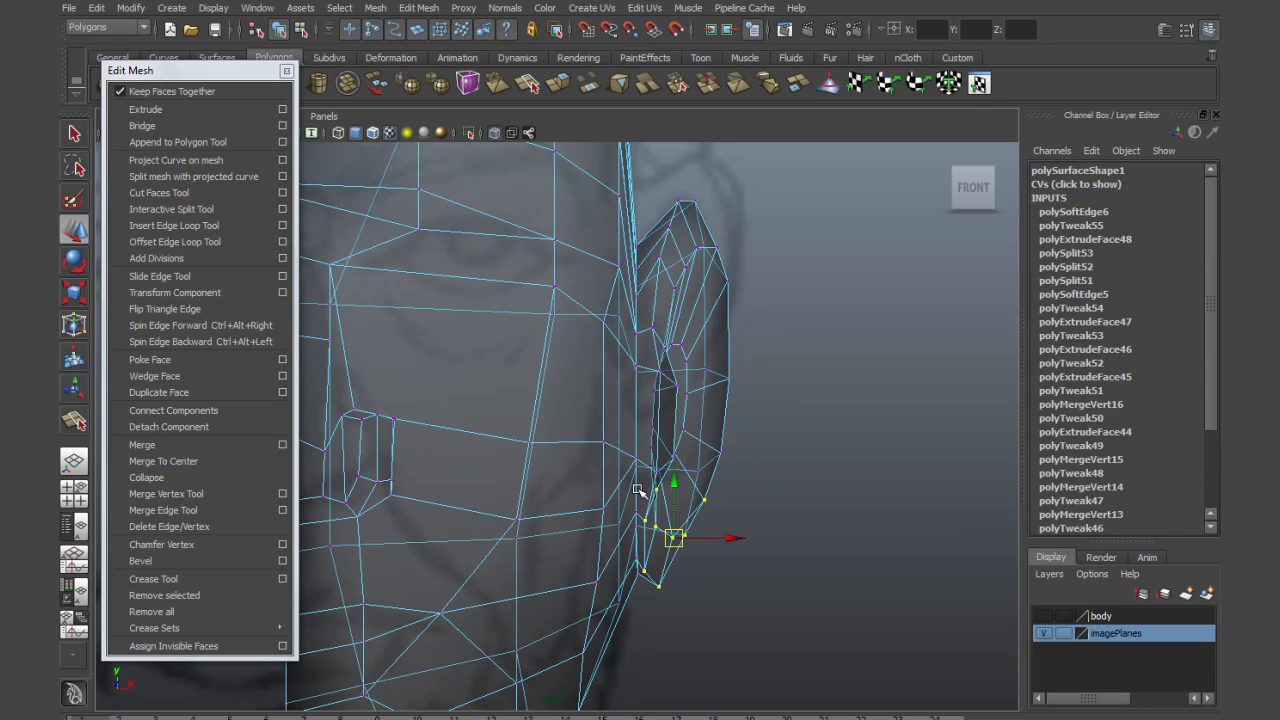
alt+right_drag(729, 510, 666, 491)
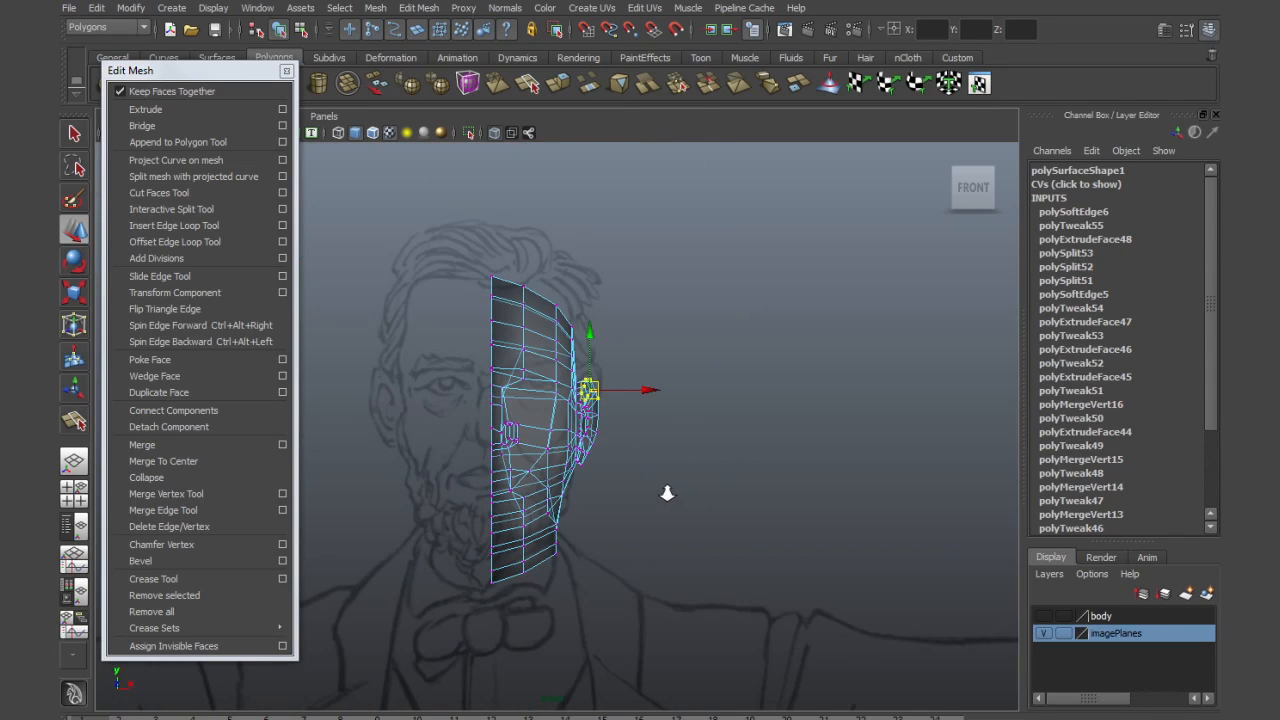
alt+right_drag(537, 480, 790, 558)
alt+middle_drag(638, 513, 789, 540)
alt+right_drag(729, 495, 826, 537)
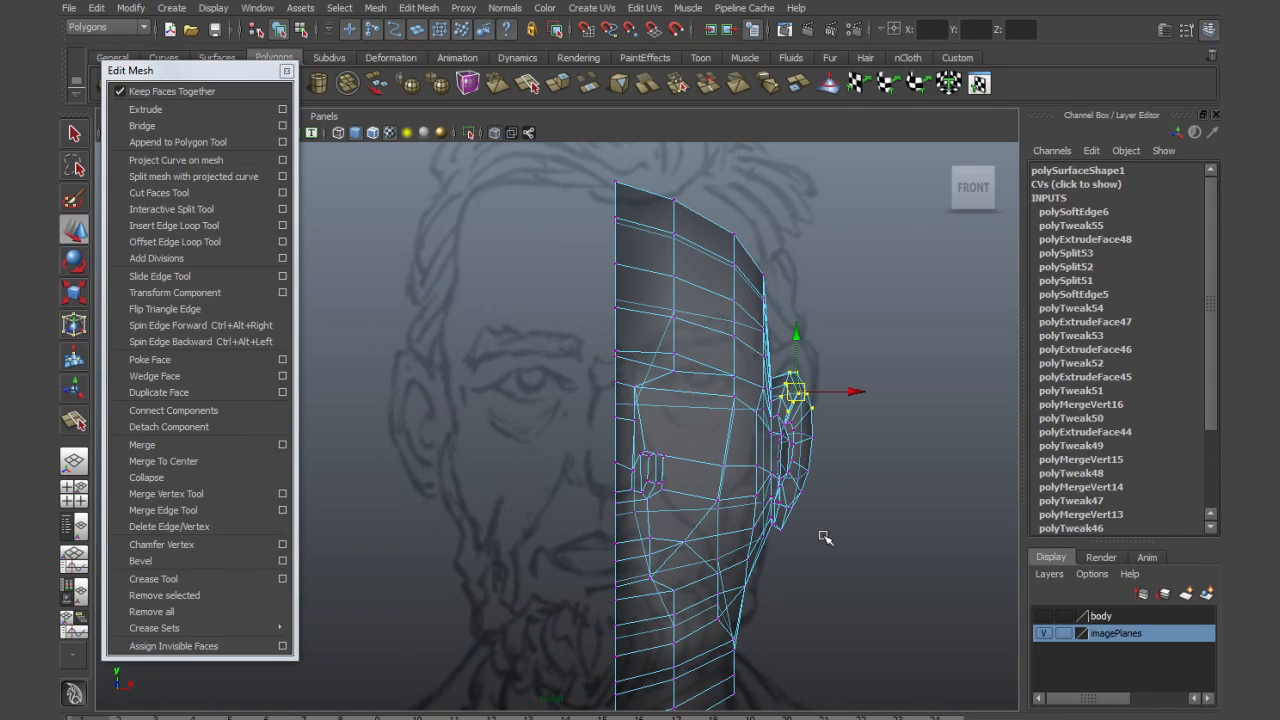
alt+middle_drag(809, 538, 758, 519)
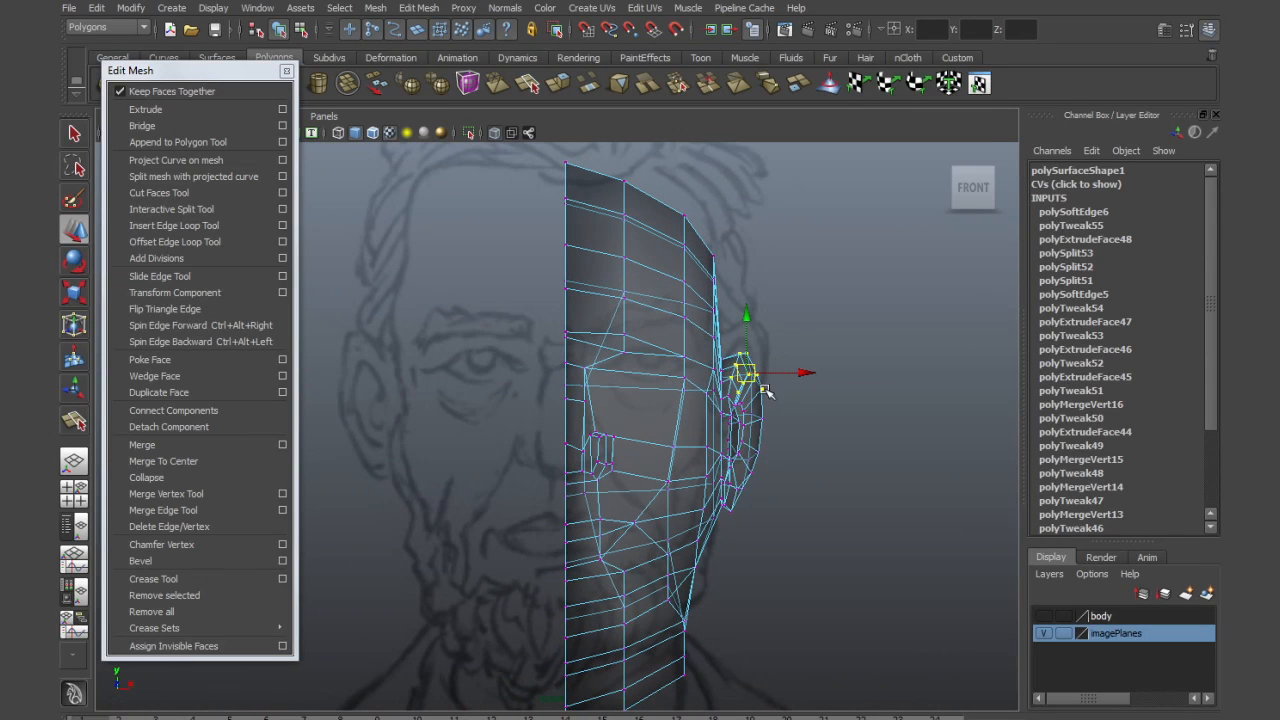
key(ctrl+z)
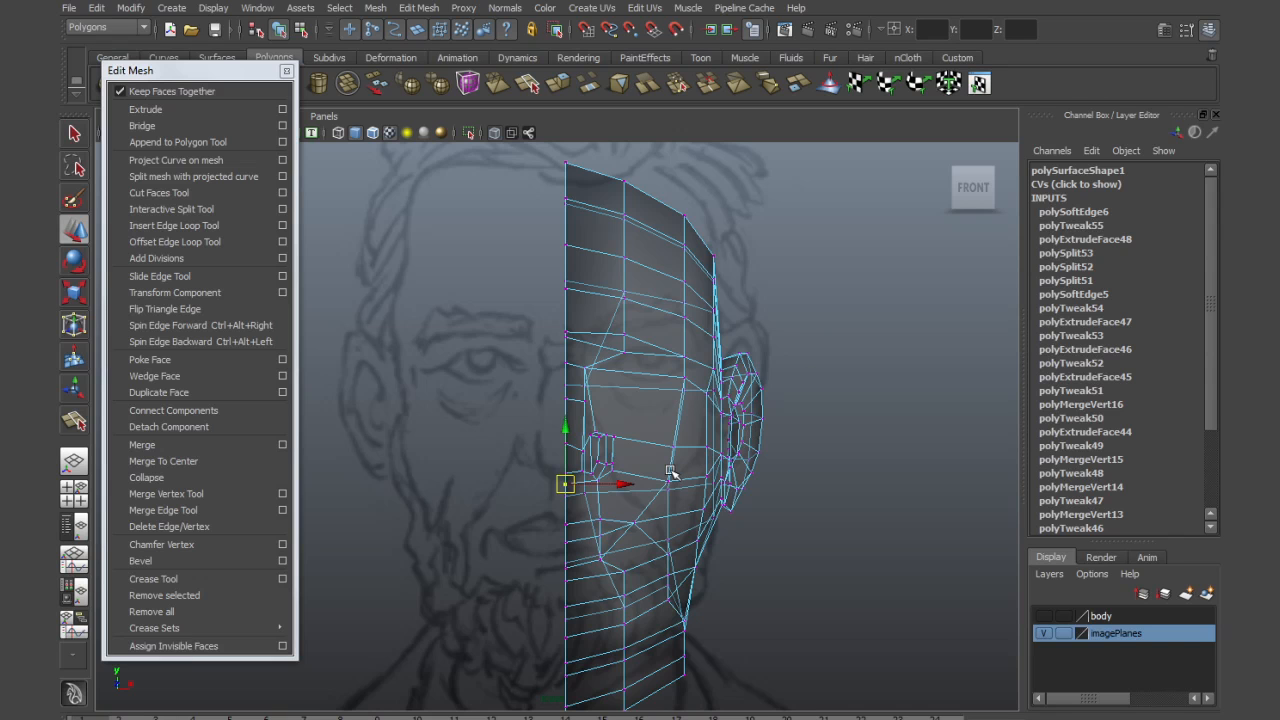
Nudge the vertex at the inner eye corner beside the nose bridge slightly outward to follow the front drawing
click(585, 369)
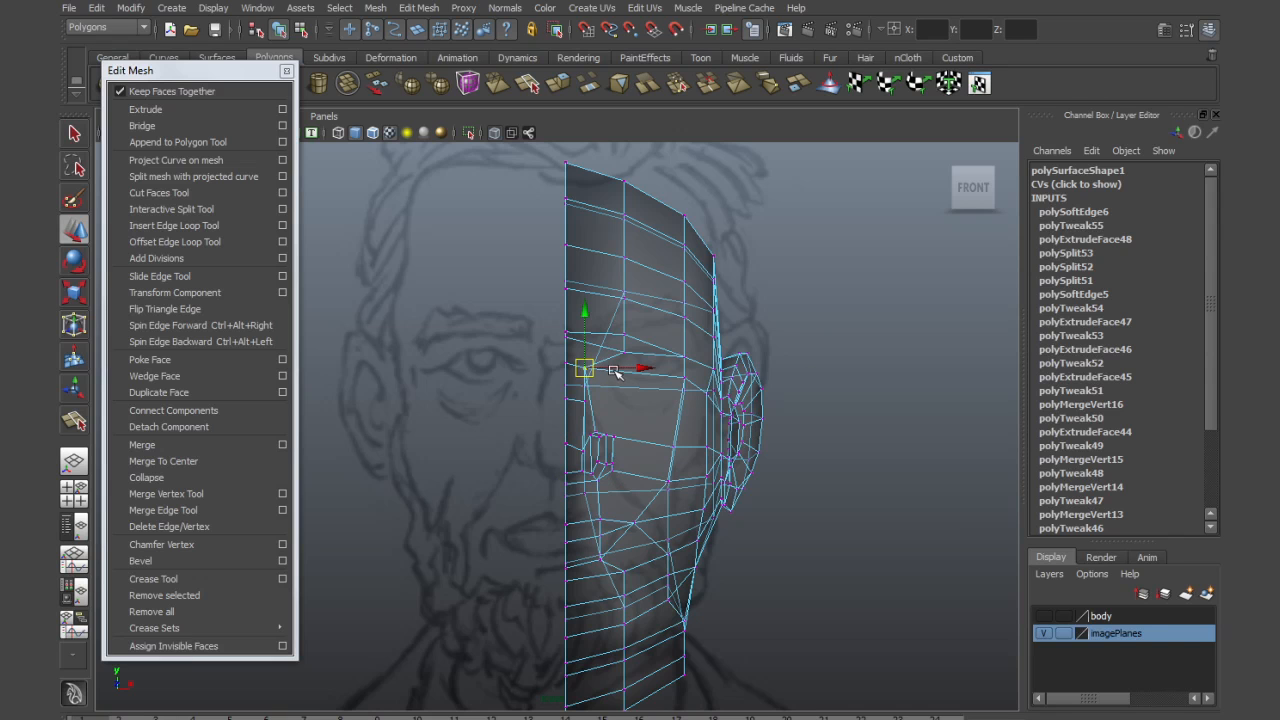
click(619, 370)
click(586, 370)
click(625, 372)
click(586, 370)
drag(643, 369, 648, 368)
Turn off X-Ray shading in the front view
alt+right_drag(682, 400, 757, 423)
alt+middle_drag(745, 434, 661, 494)
alt+right_drag(586, 459, 668, 476)
drag(234, 72, 196, 195)
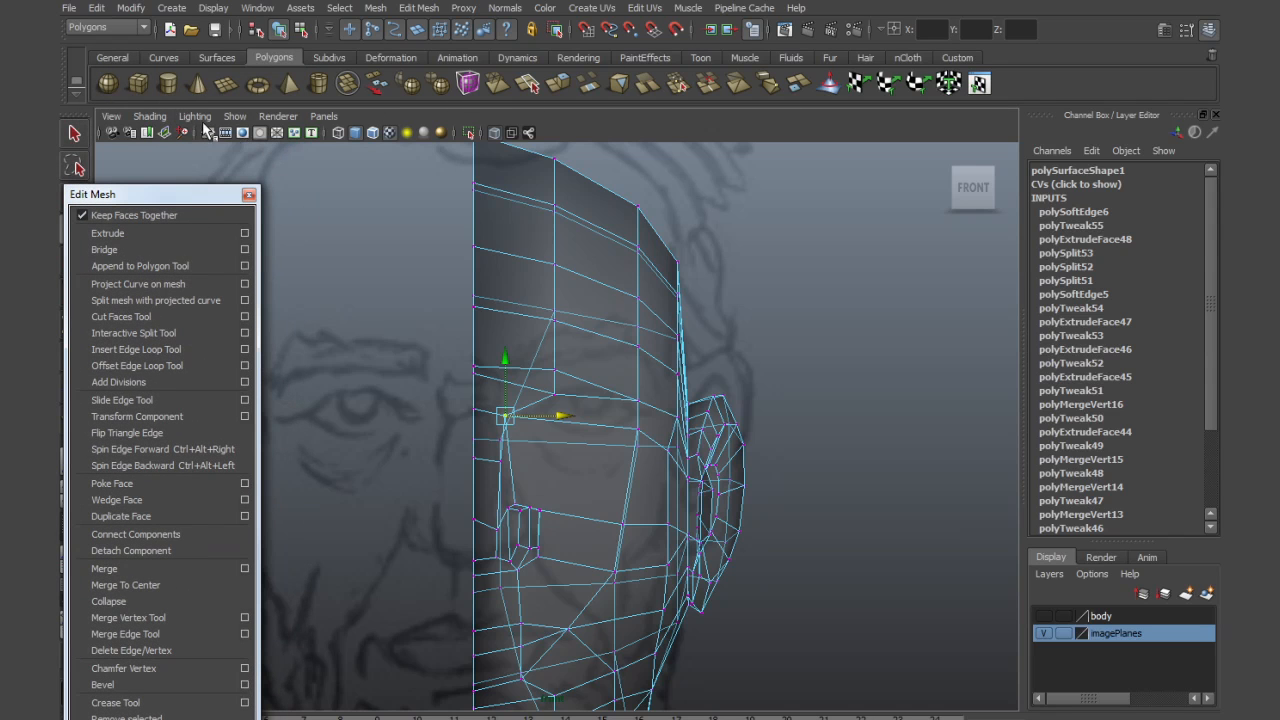
click(236, 117)
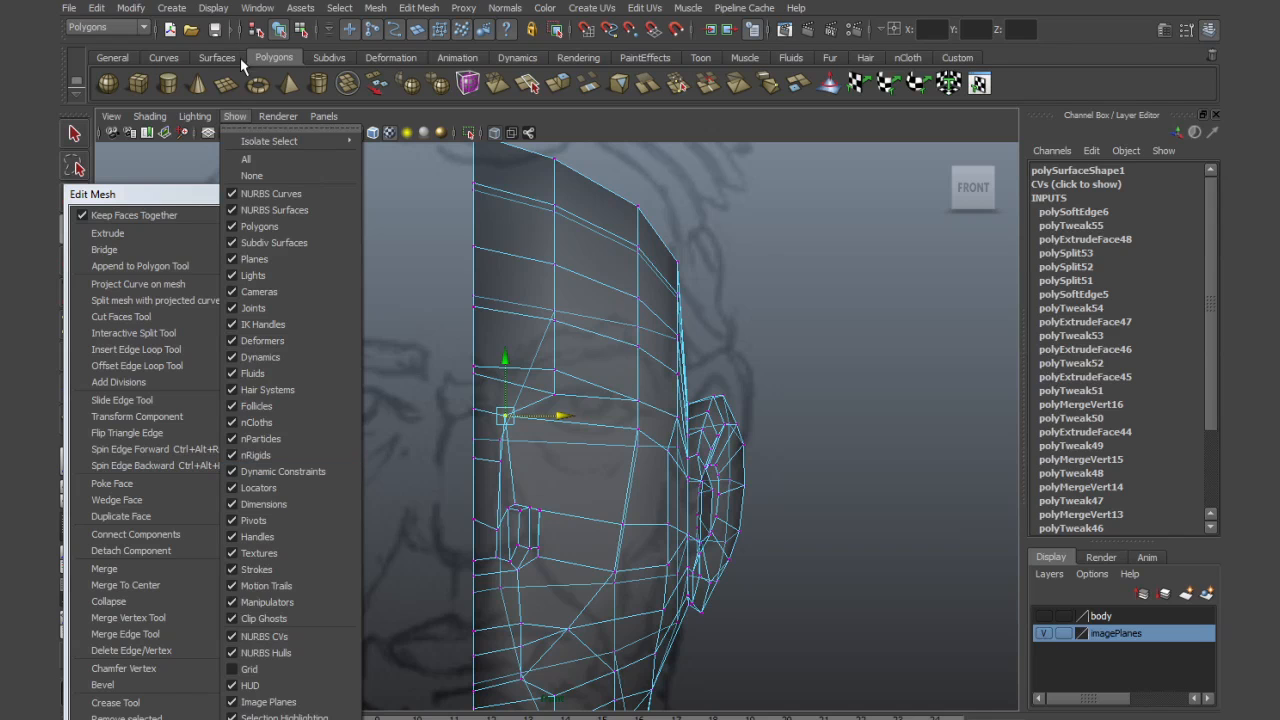
mouse_move(150, 116)
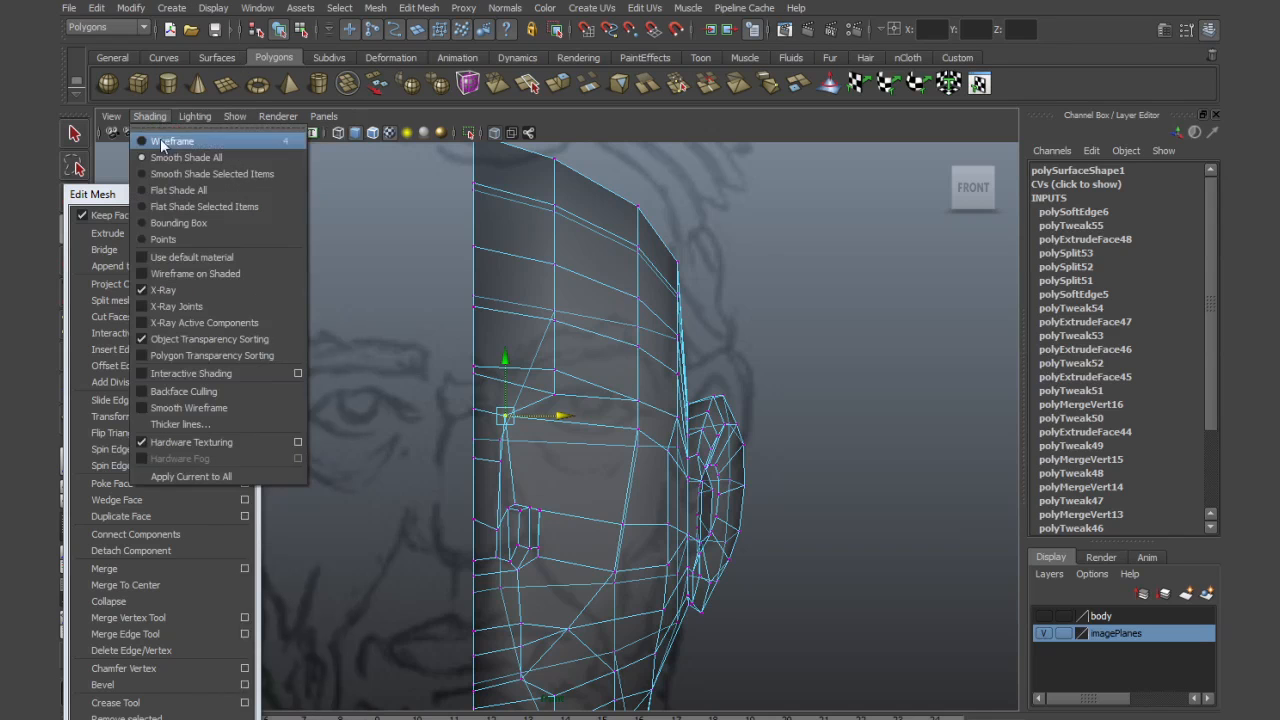
click(182, 291)
alt+middle_drag(655, 466, 652, 397)
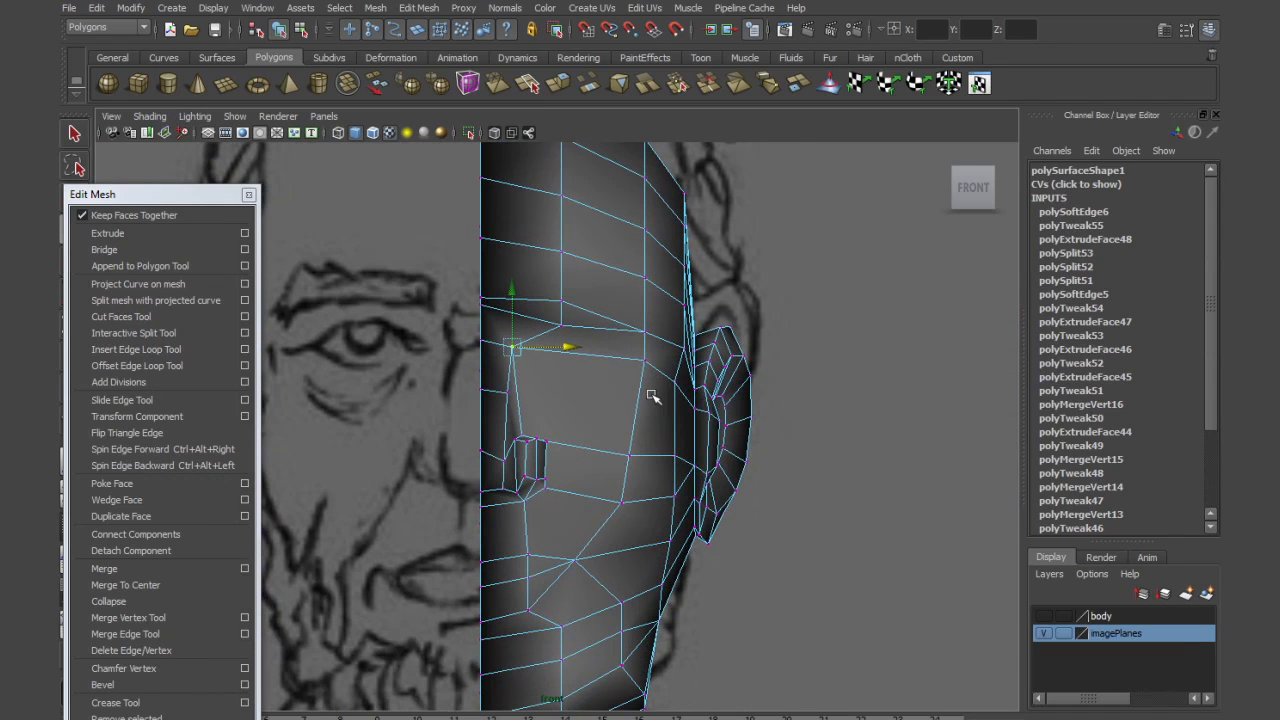
With the Interactive Split Tool, cut a short edge from the brow vertex to the eye area's upper edge and try to split the eye face
click(127, 332)
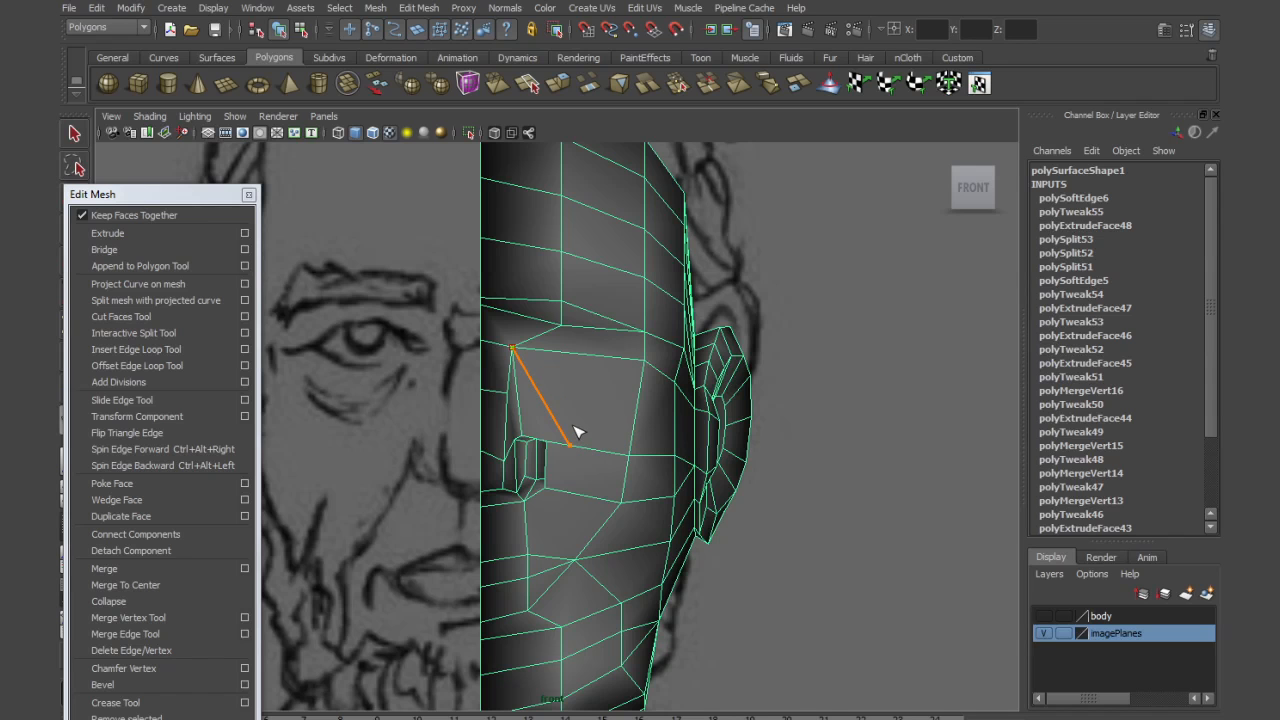
key(w)
key(y)
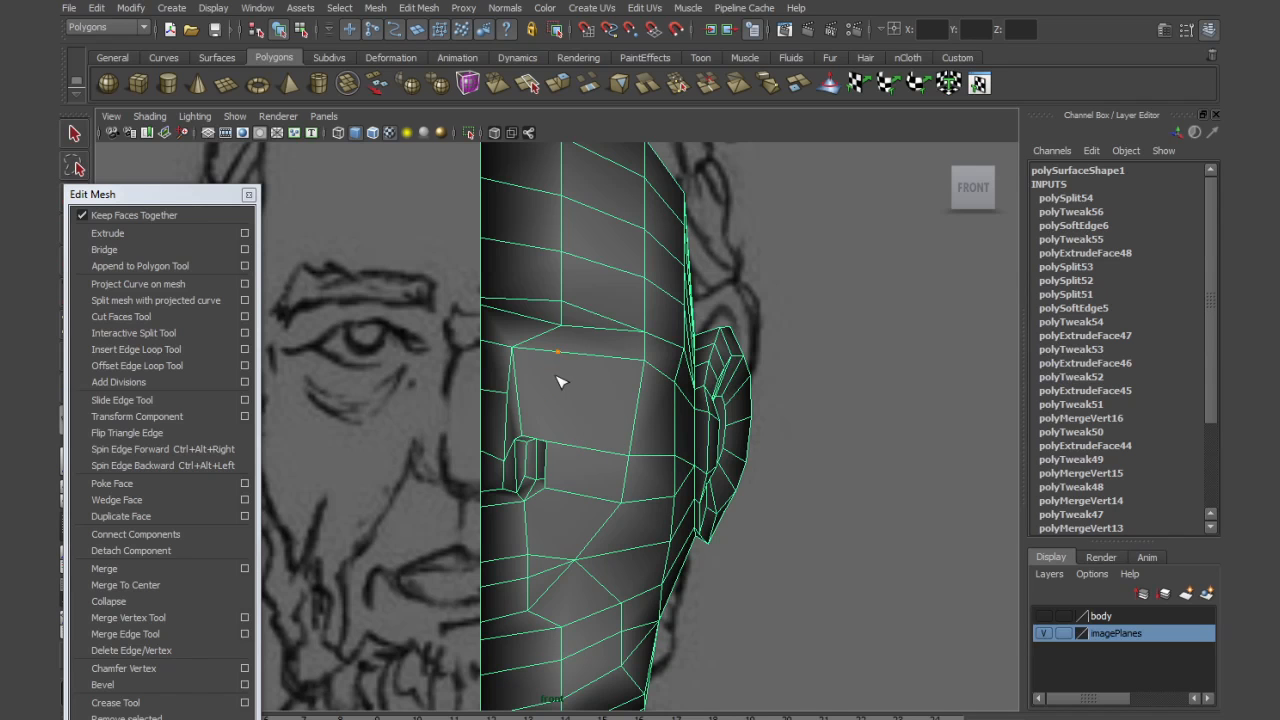
click(562, 328)
click(548, 446)
key(Return)
scroll(574, 408, up, 2)
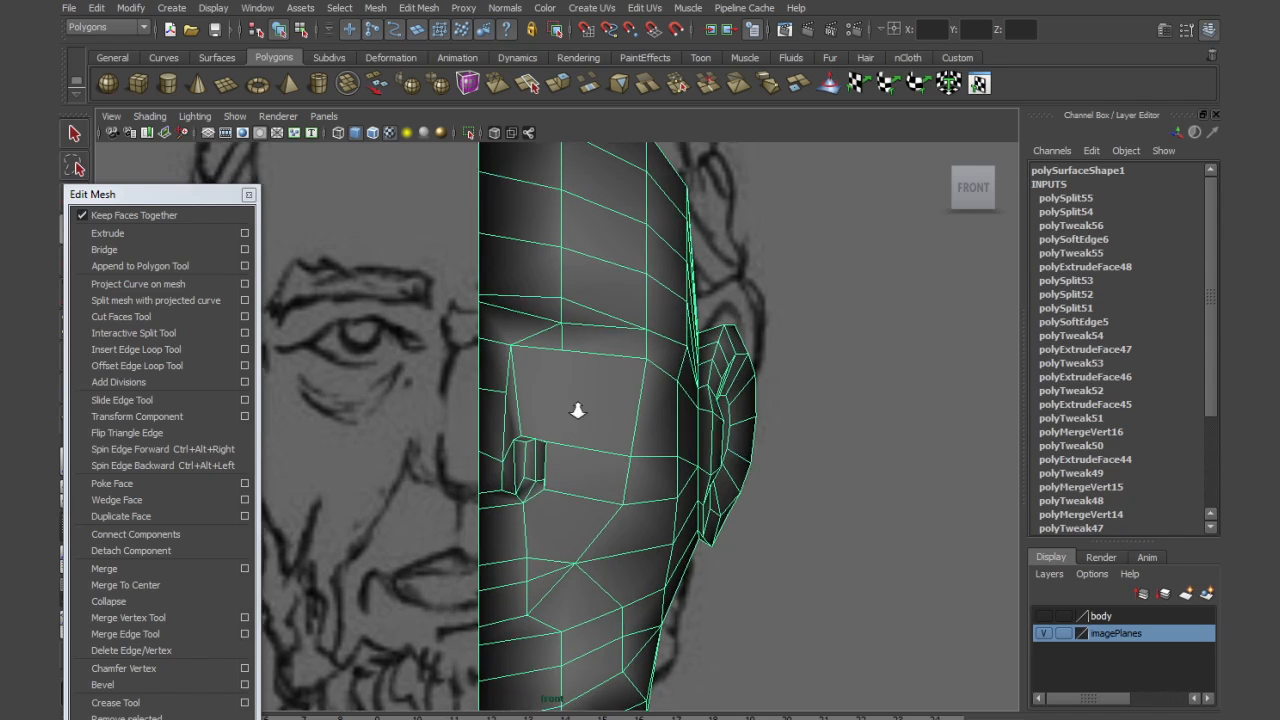
Try to split the large eye-area face near the nostril in the perspective view
key(space)
key(space)
alt+drag(646, 337, 588, 402)
alt+right_drag(588, 402, 678, 434)
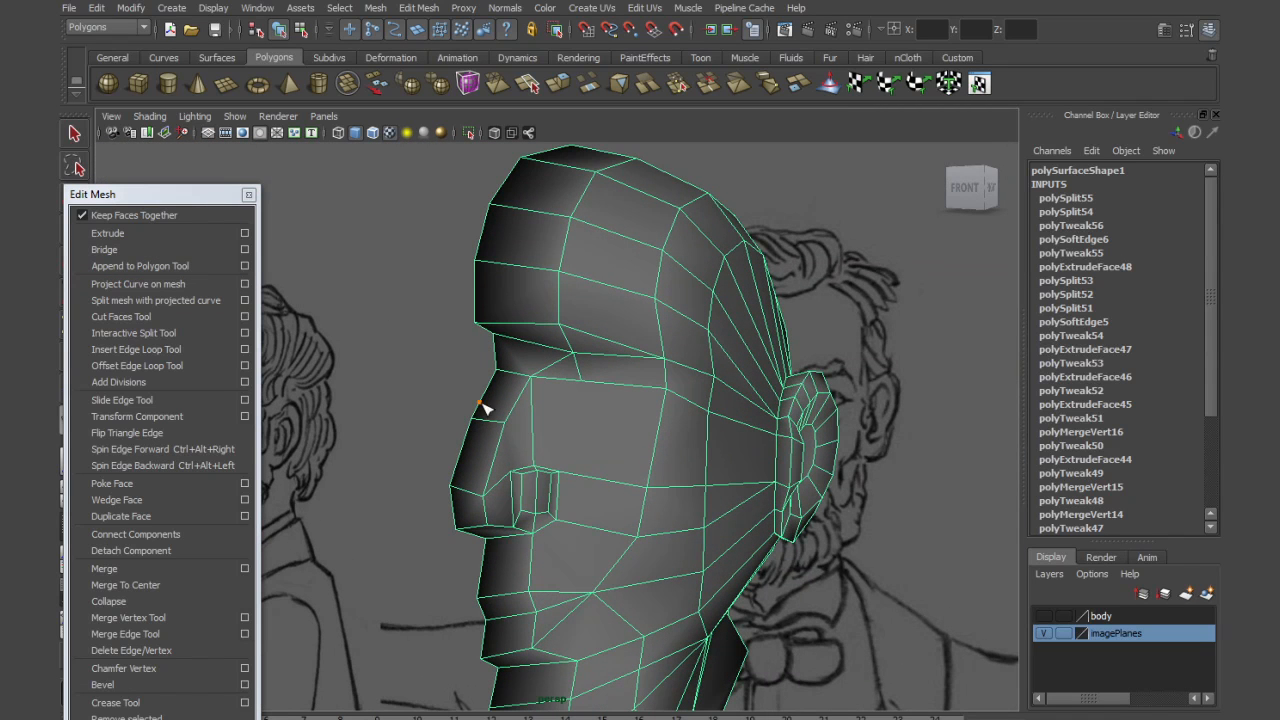
click(562, 481)
key(Return)
alt+drag(581, 381, 574, 417)
Open the Interactive Split Tool's settings and try a cut starting at the upper edge of the nostril
drag(160, 194, 1029, 139)
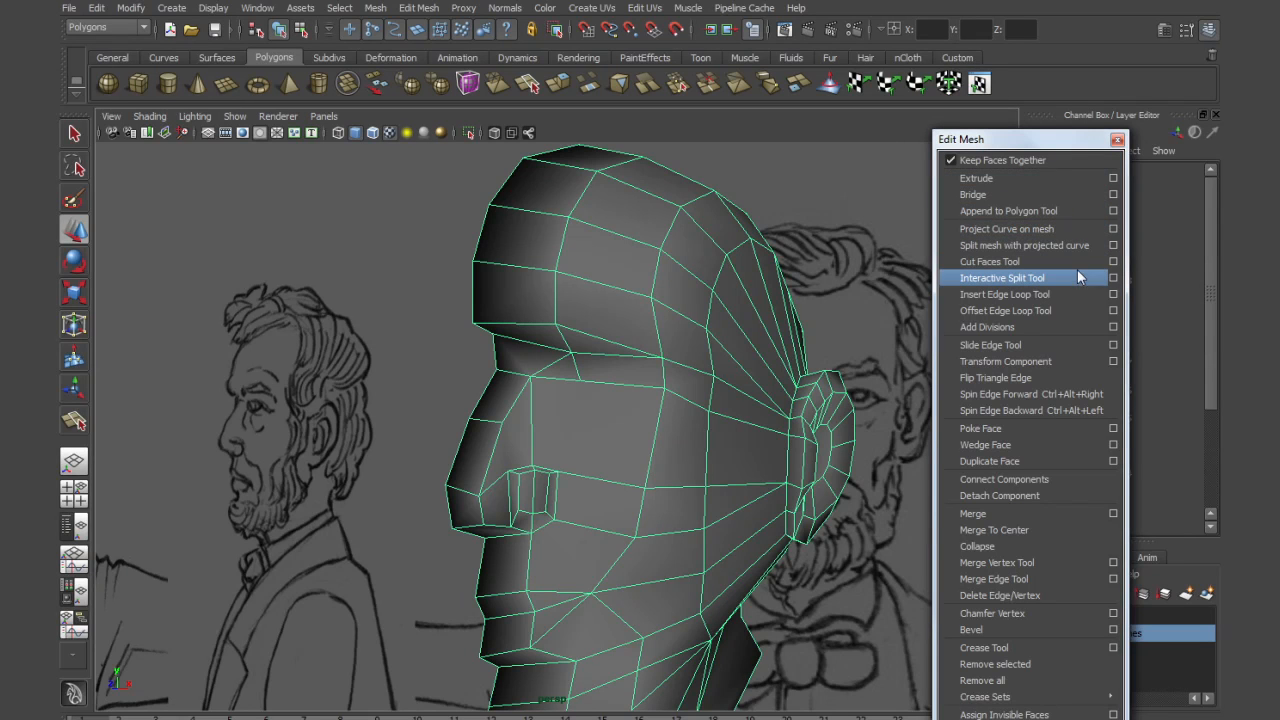
click(1113, 278)
scroll(634, 434, up, 5)
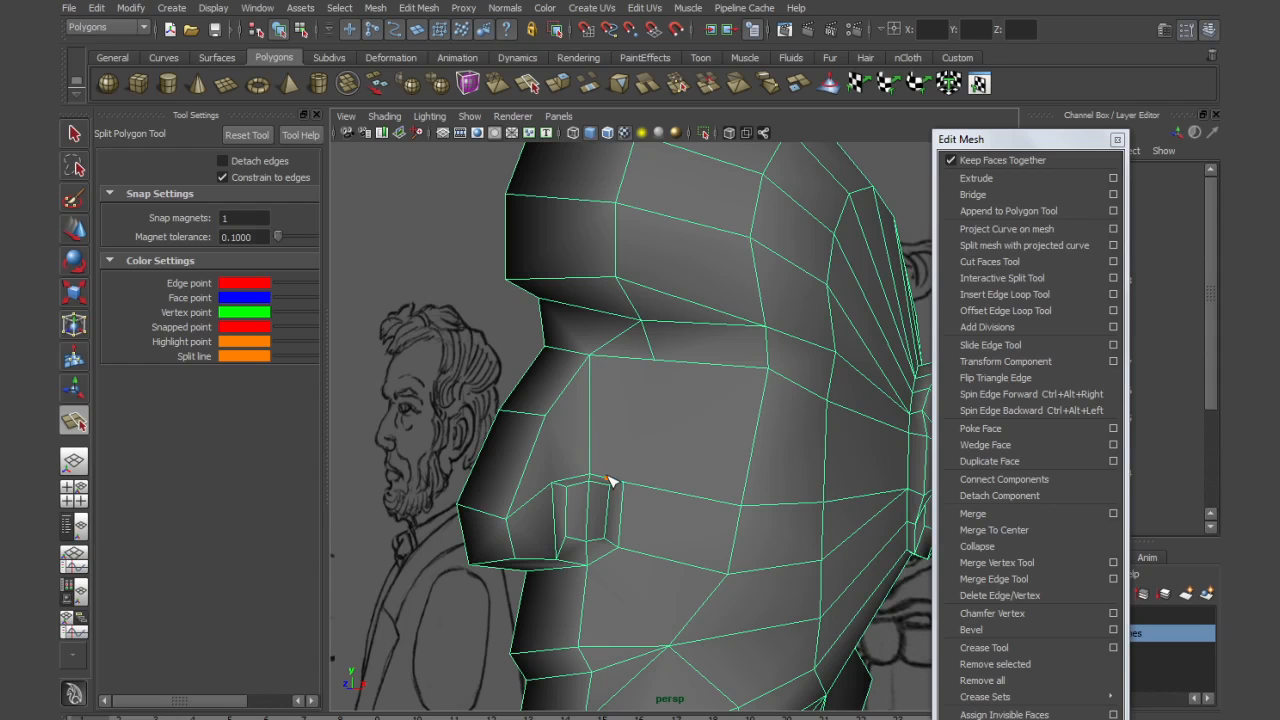
click(608, 481)
key(w)
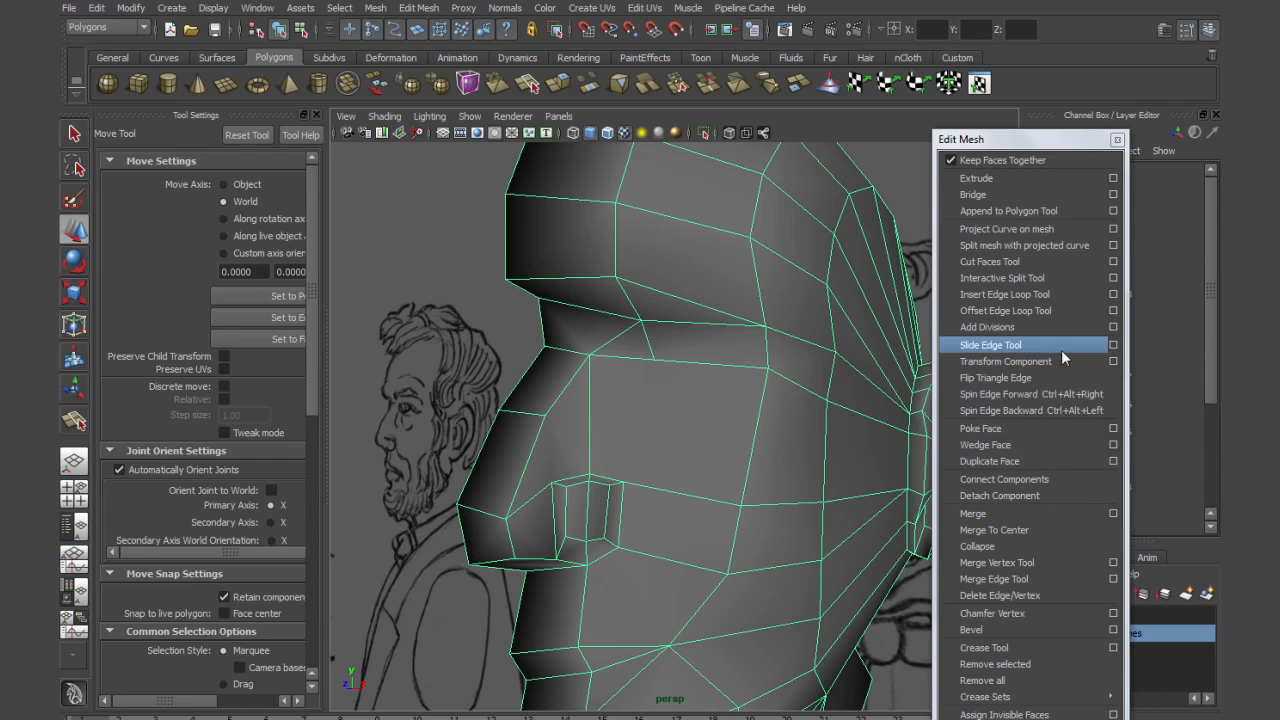
Try to split the outer part of the eye-area face from the cheek edge up to the brow edge
click(1019, 281)
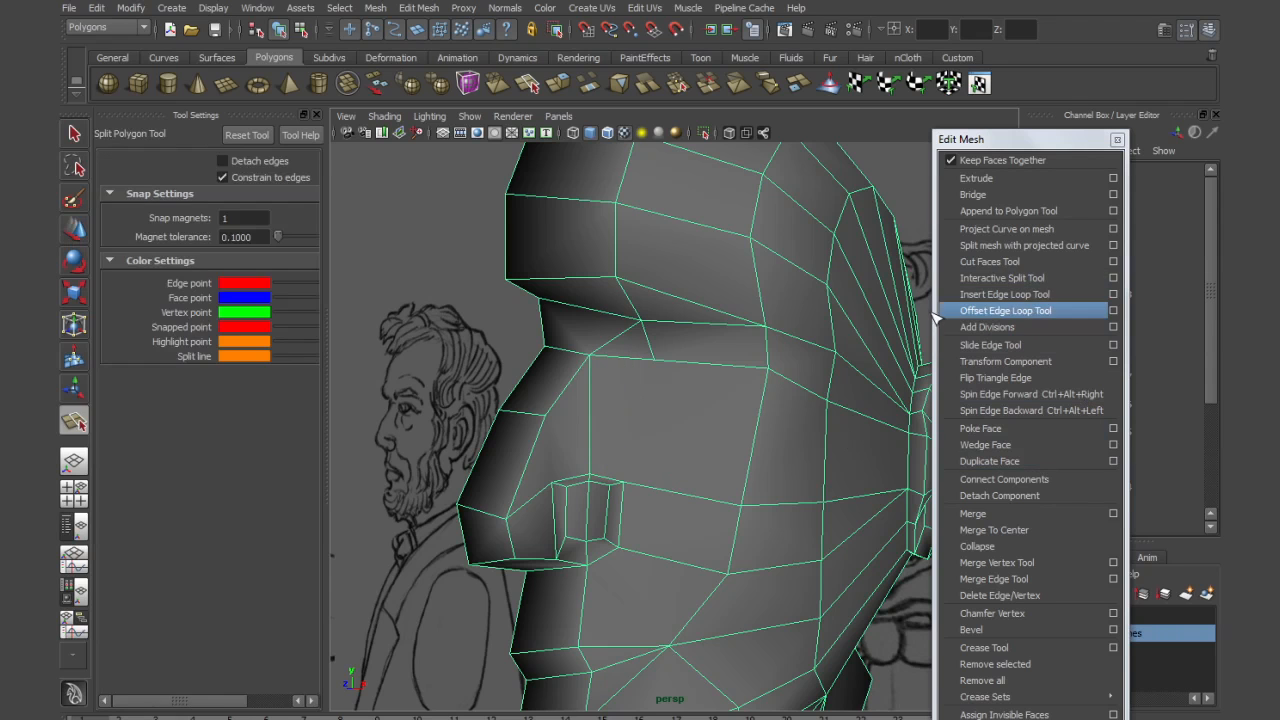
click(720, 502)
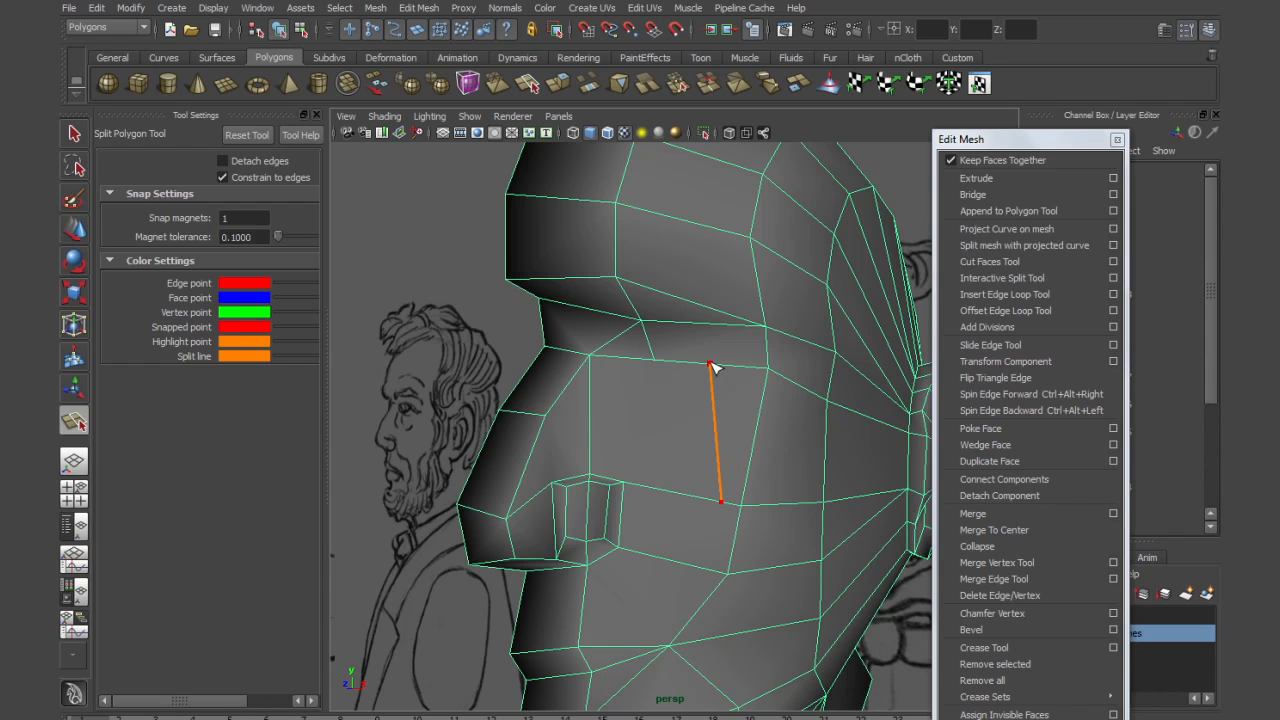
key(w)
alt+drag(668, 438, 577, 437)
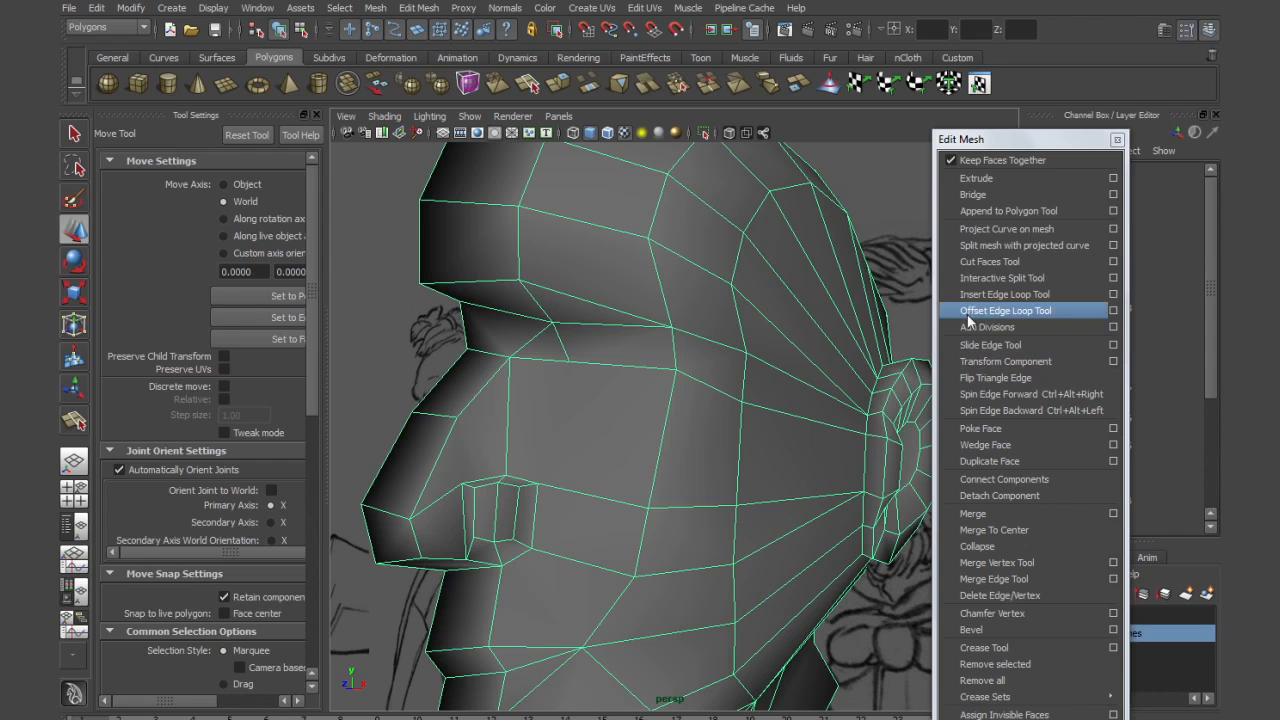
Cut a horizontal split from the nose-side vertex across the eye area and temple to the ear
click(988, 278)
click(458, 418)
click(508, 417)
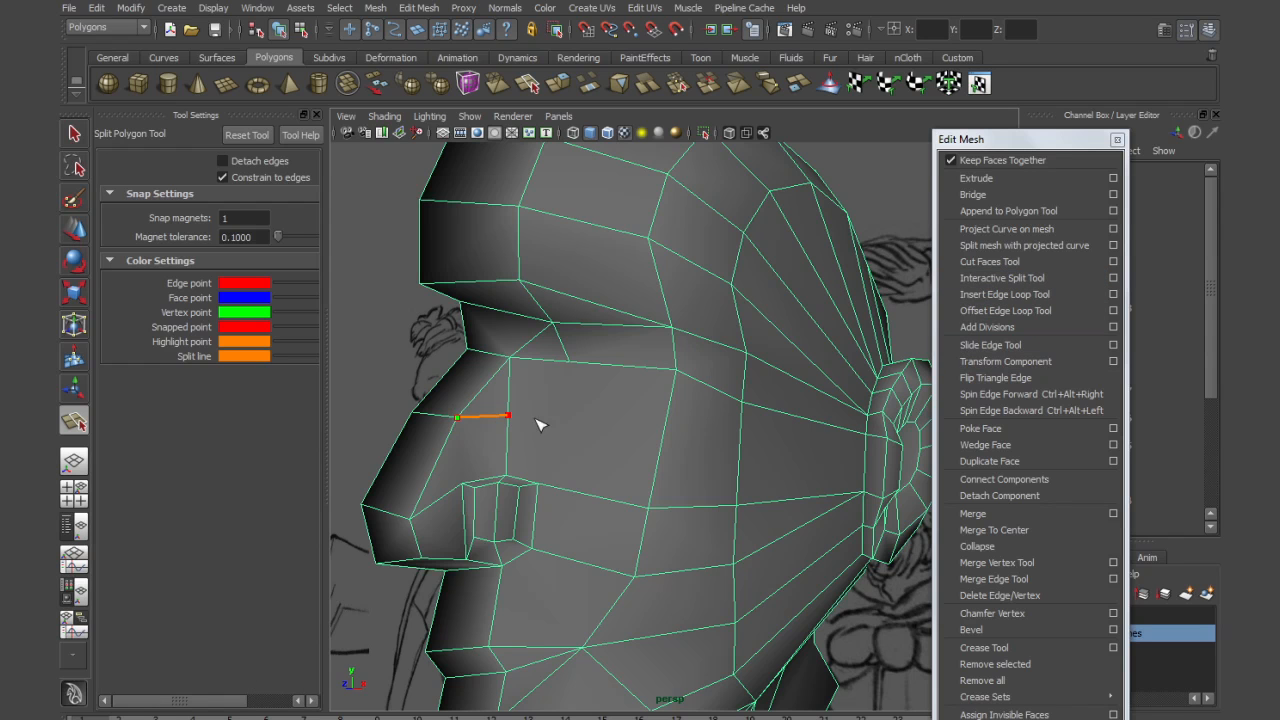
click(662, 439)
click(739, 454)
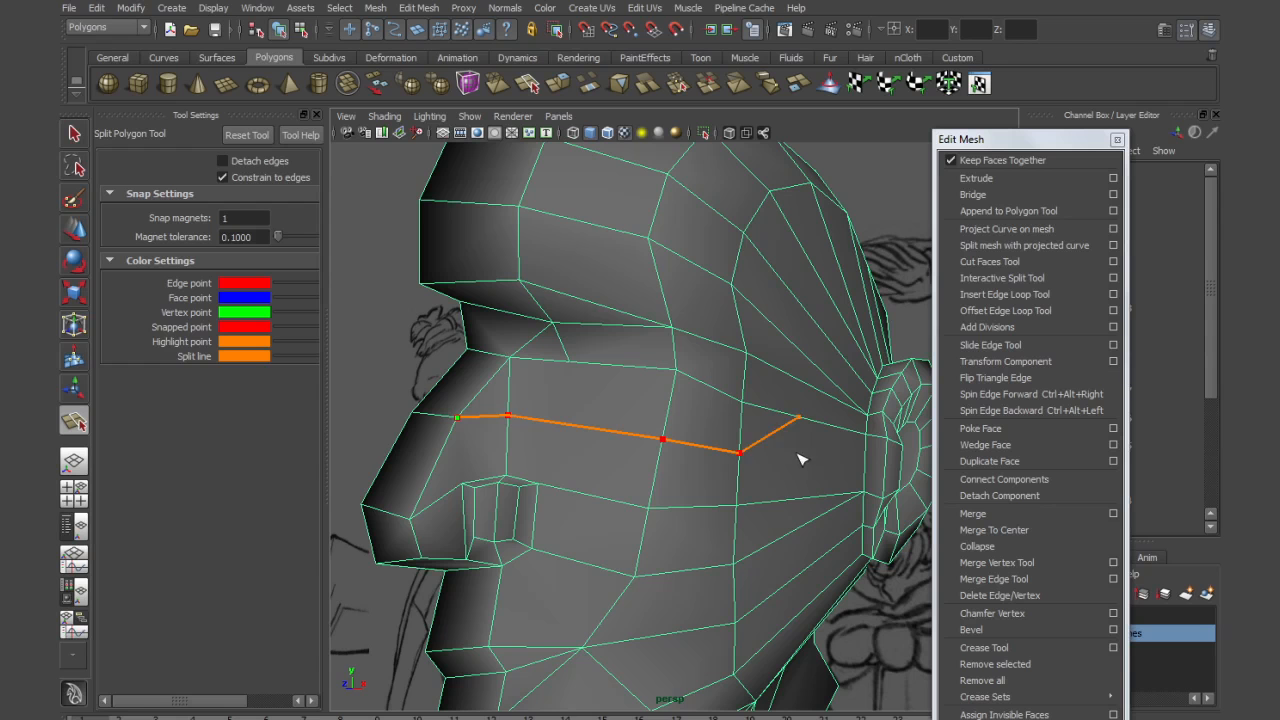
click(868, 434)
key(w)
alt+drag(677, 430, 653, 424)
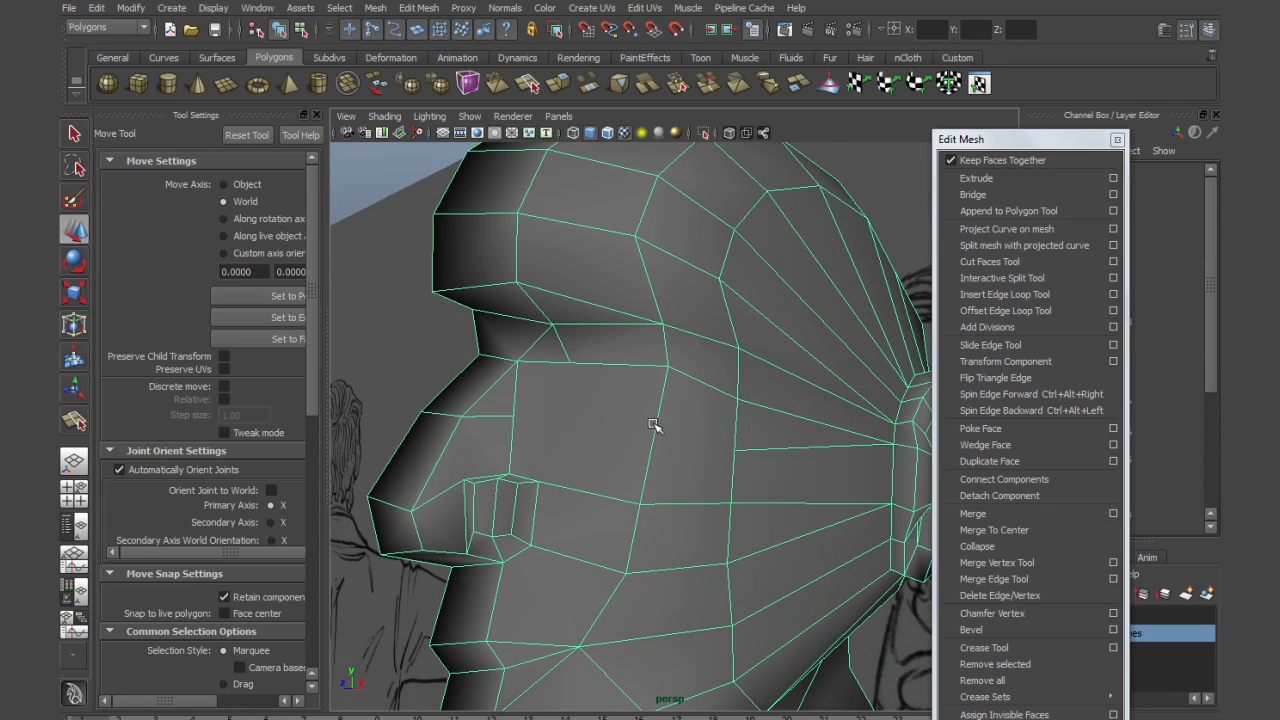
Select the vertices around the nose and eye area to examine the new cut, and return to object selection with the head selected
right_drag(645, 429, 585, 425)
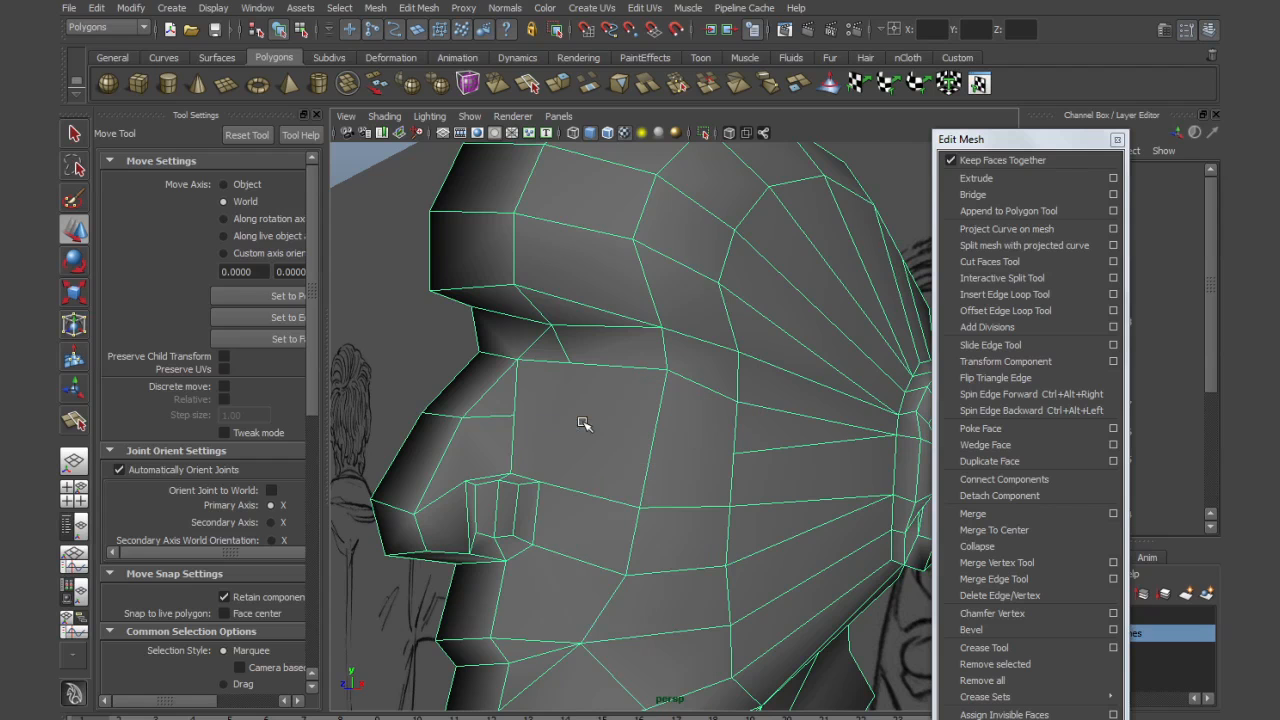
drag(376, 283, 820, 637)
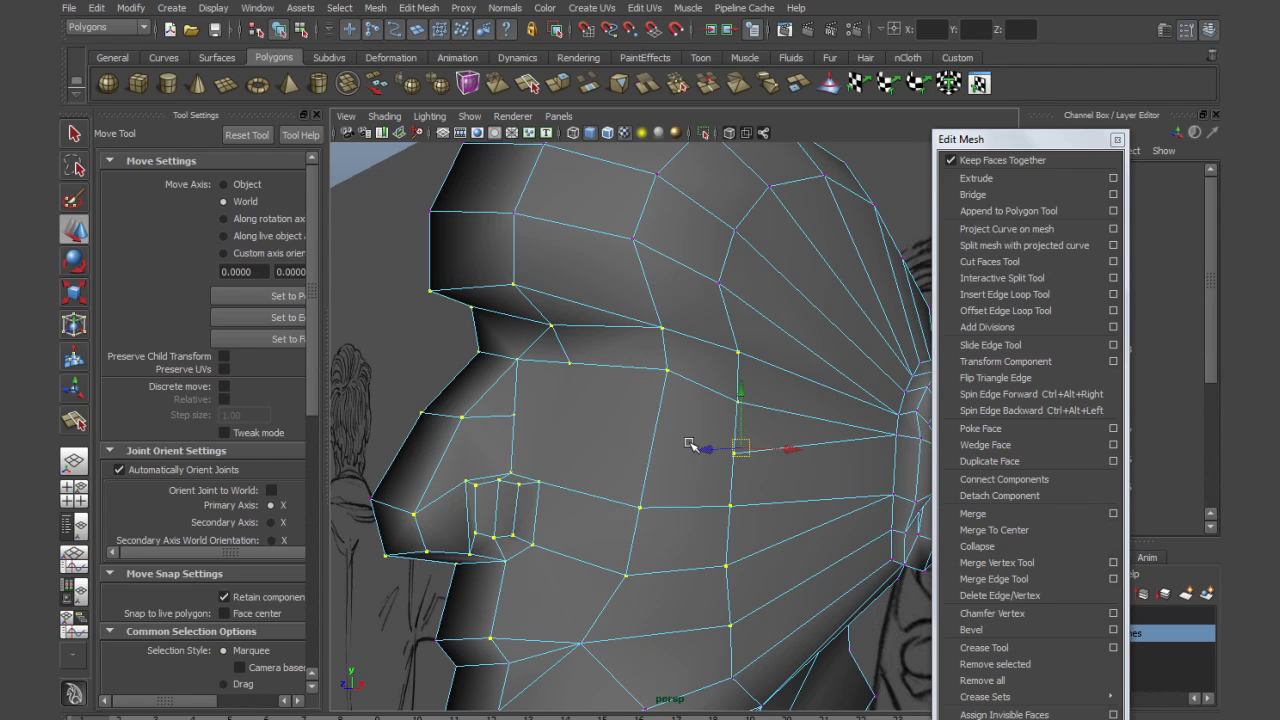
key(F8)
click(648, 437)
middle_drag(623, 434, 749, 423)
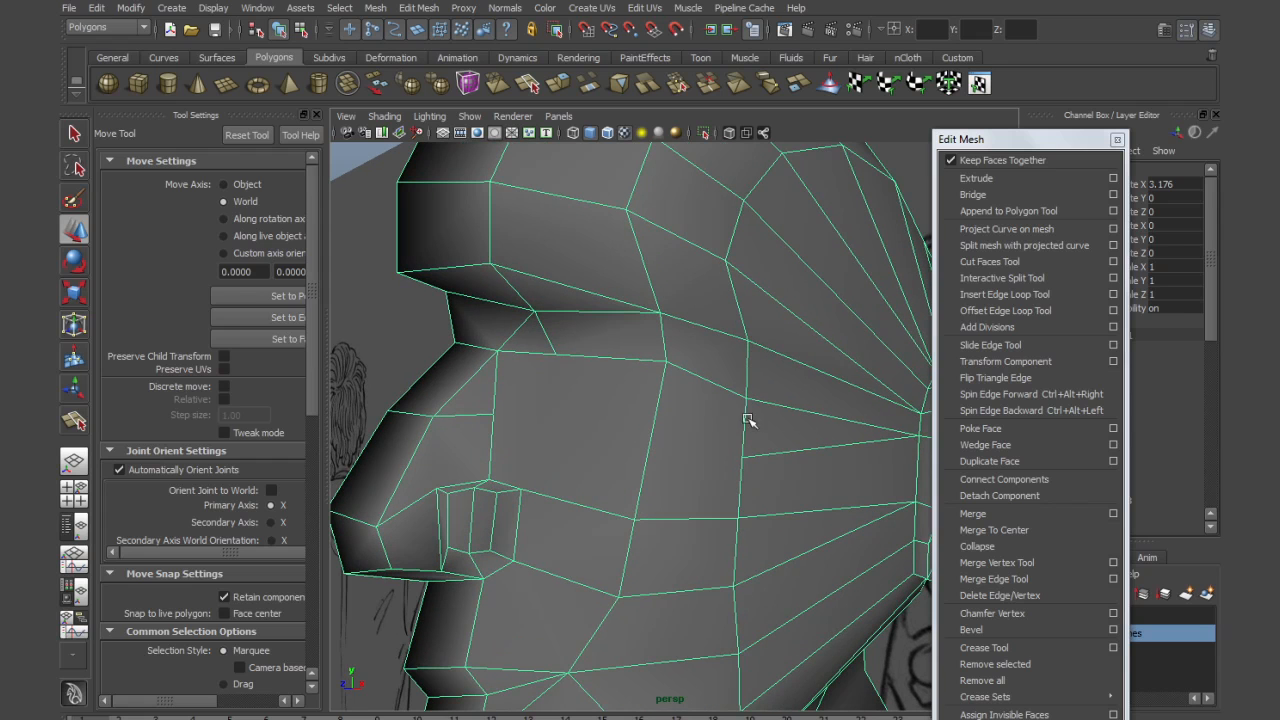
Try to split the eye area from the temple vertex to the end of the cut beside the nose
click(982, 279)
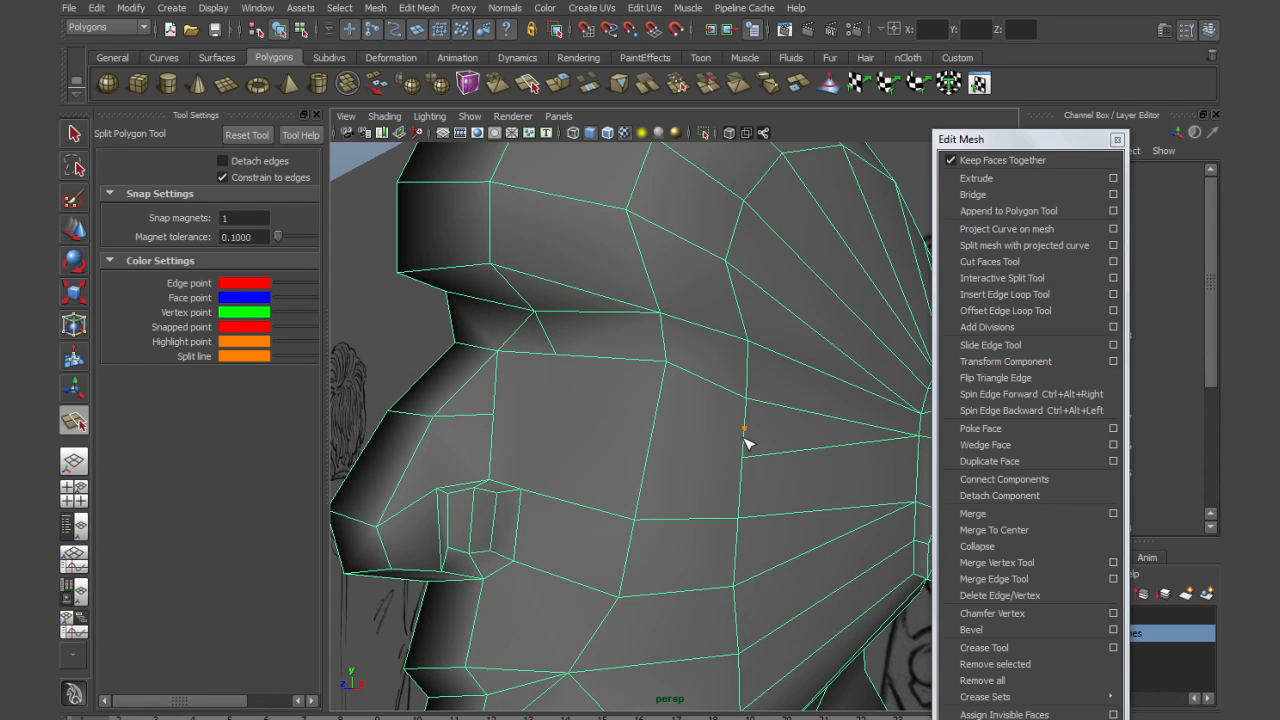
click(650, 444)
click(491, 422)
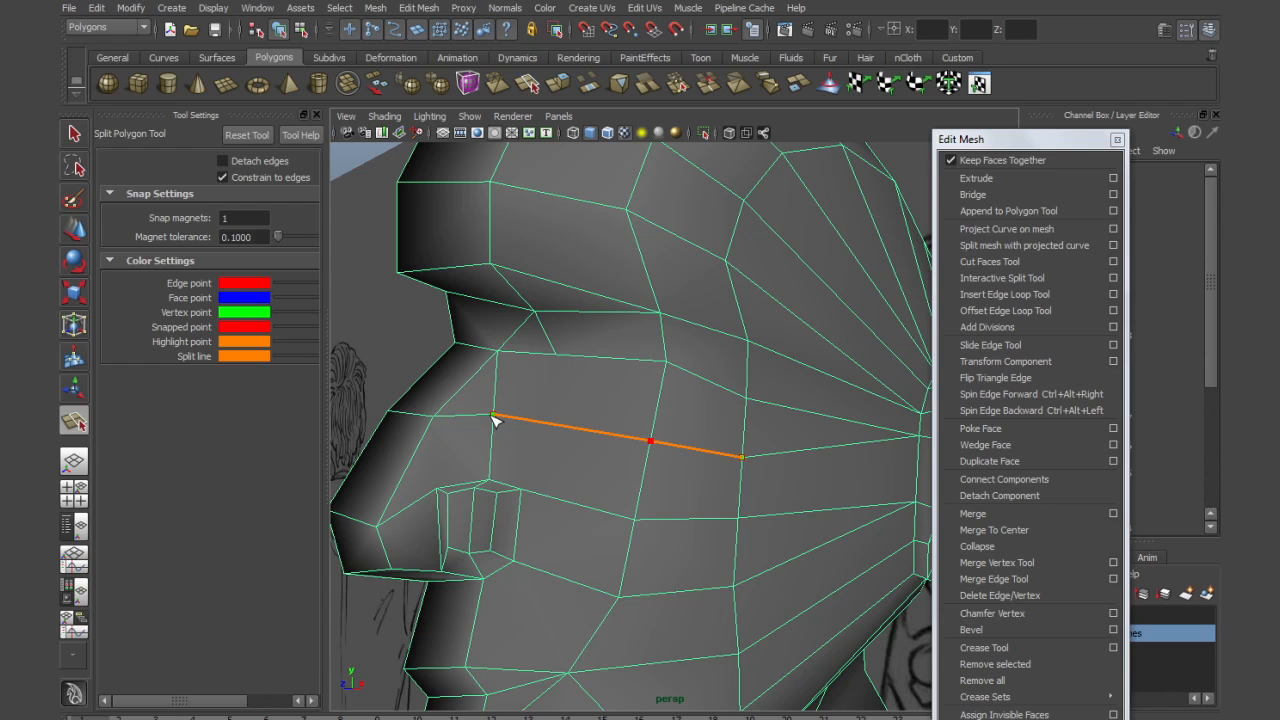
key(w)
alt+right_drag(575, 431, 608, 440)
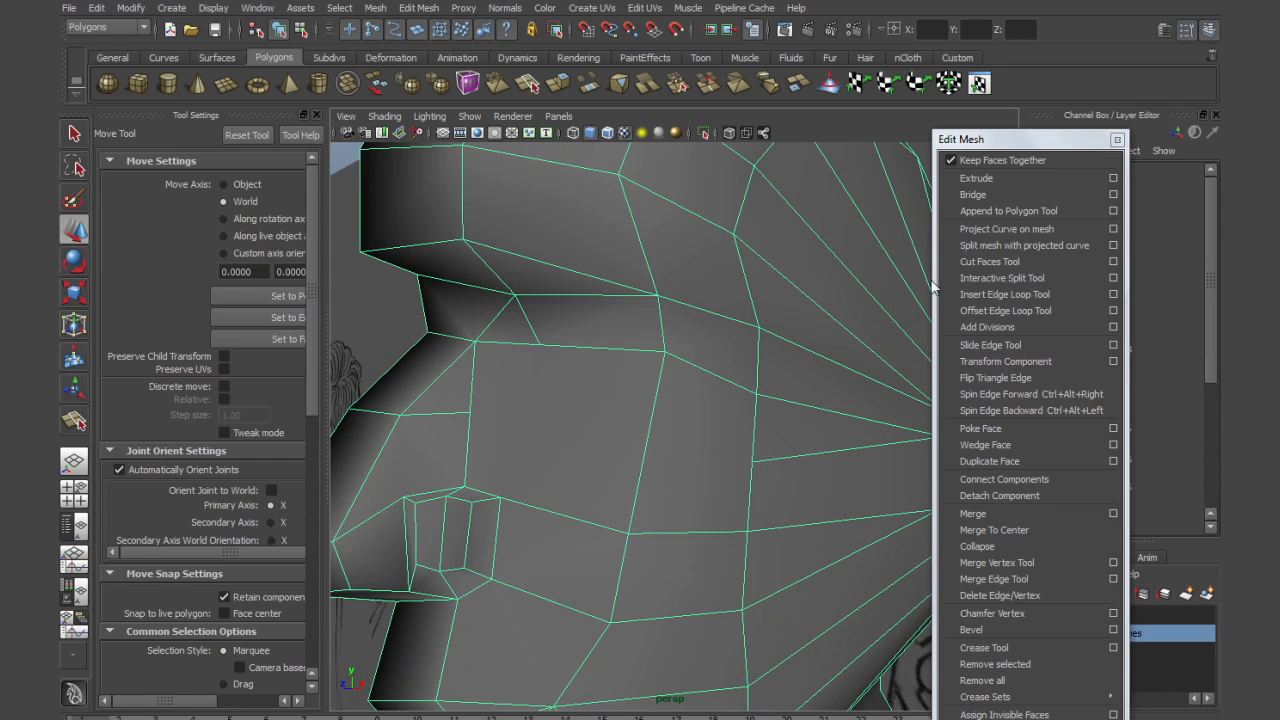
Split the eye-area face with the Interactive Split Tool, adding edges that meet just above the nostril's outer corner
click(995, 294)
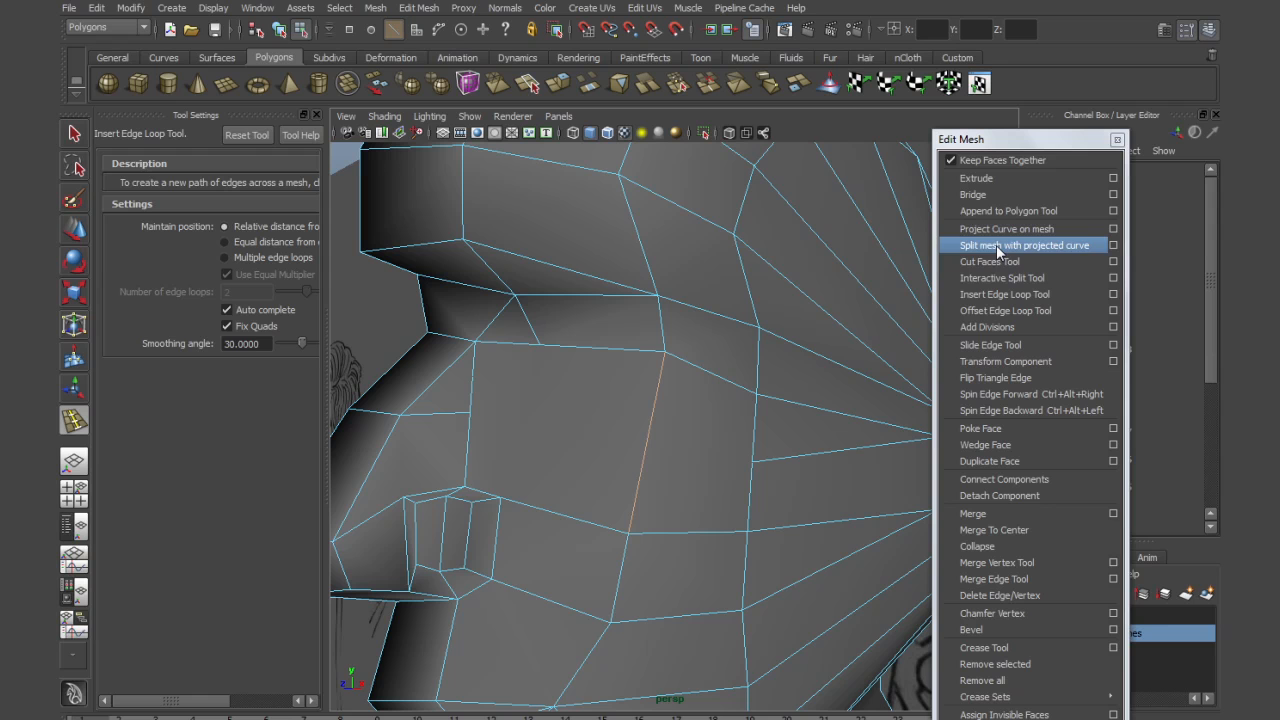
click(1000, 278)
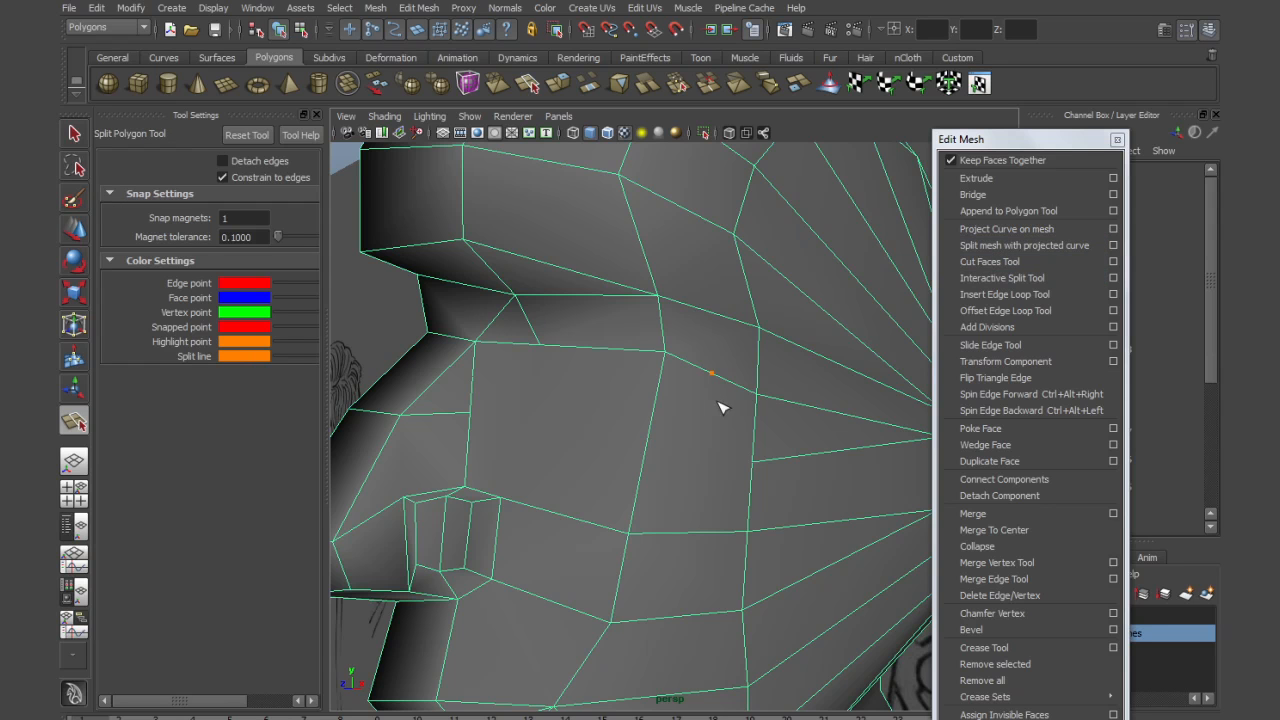
click(594, 352)
key(w)
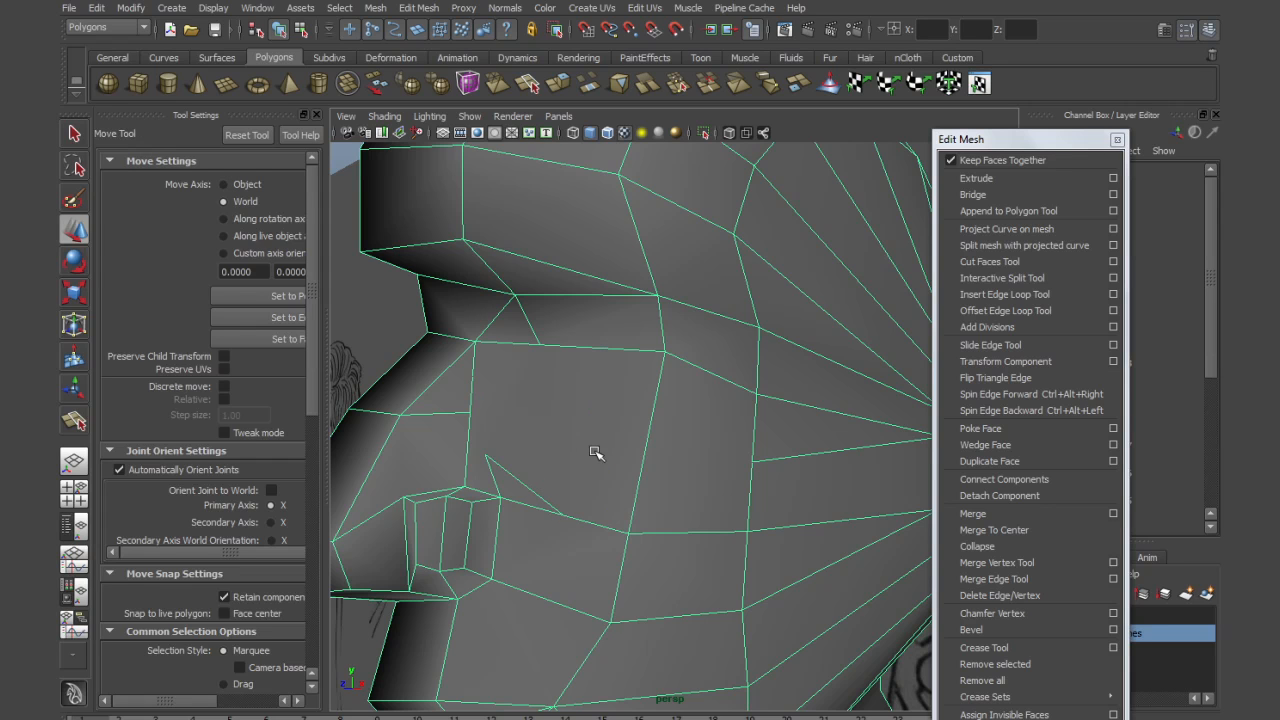
Split an edge from the new vertex above the nostril up to the inner eye corner
key(y)
drag(530, 385, 540, 340)
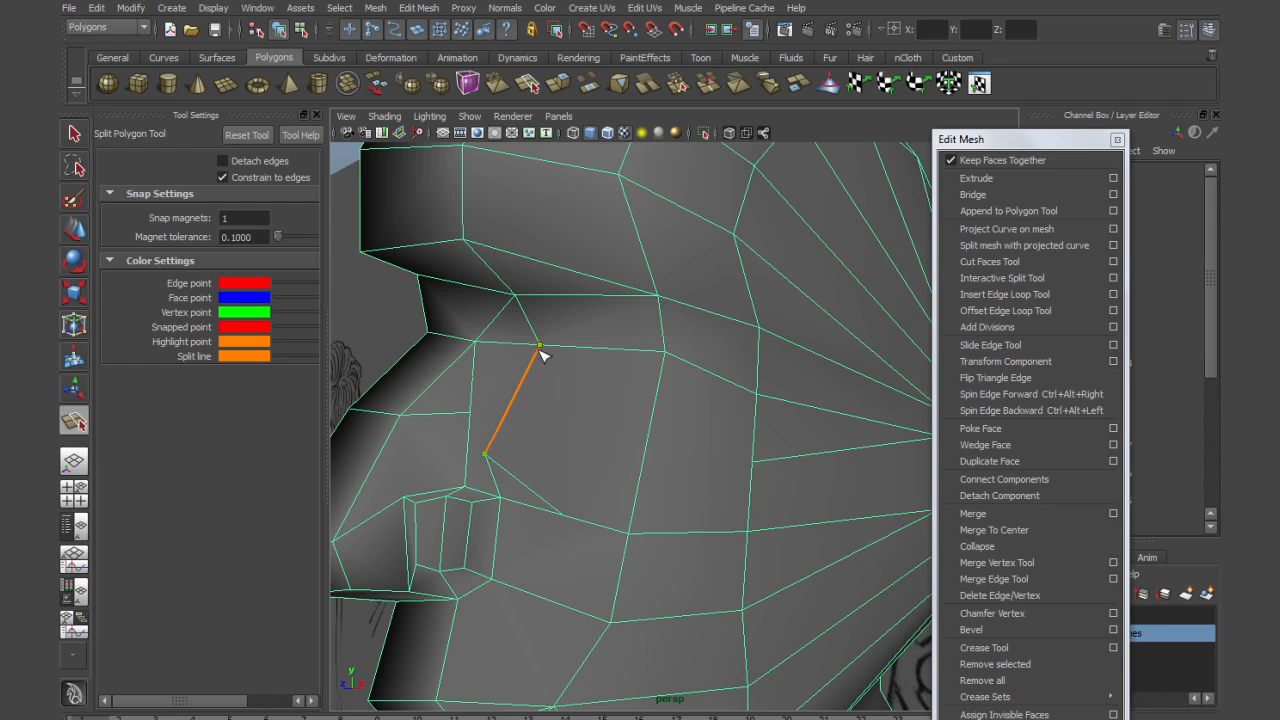
key(w)
key(y)
mouse_move(515, 362)
mouse_down()
mouse_move(537, 347)
mouse_move(523, 344)
mouse_up()
key(w)
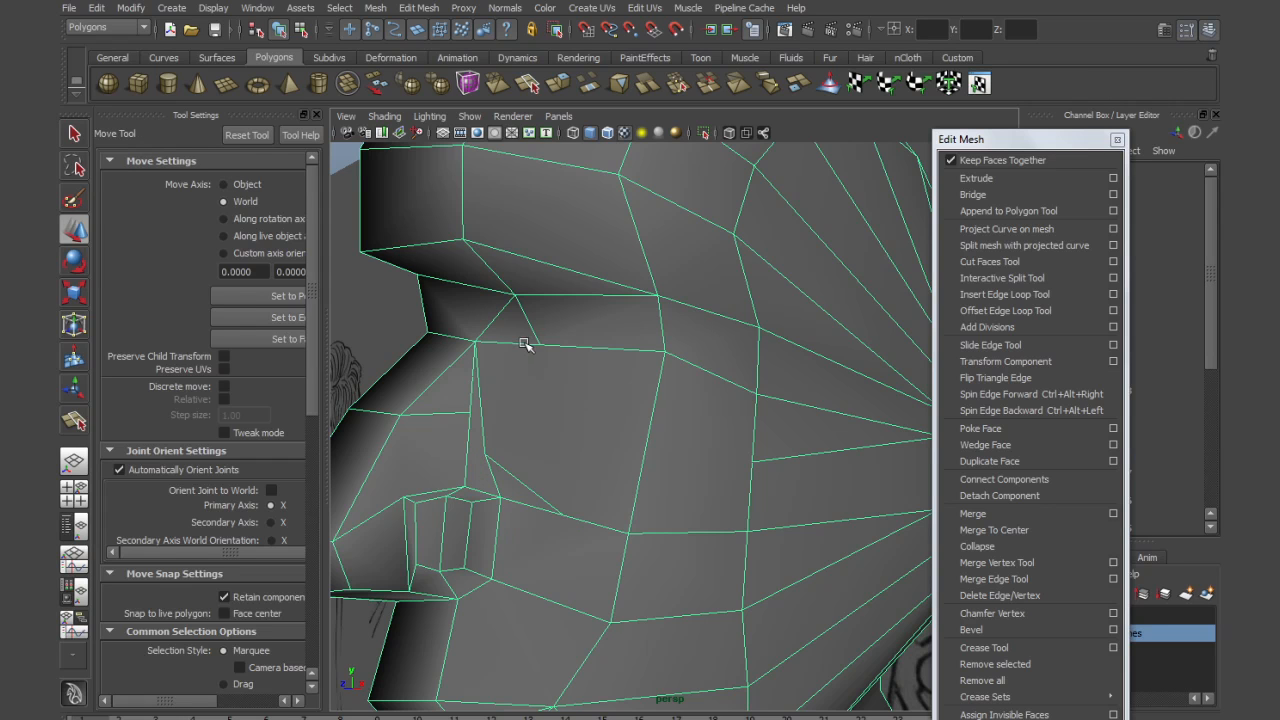
Try to split the eye-area face from the new inner edge to its upper edge
key(y)
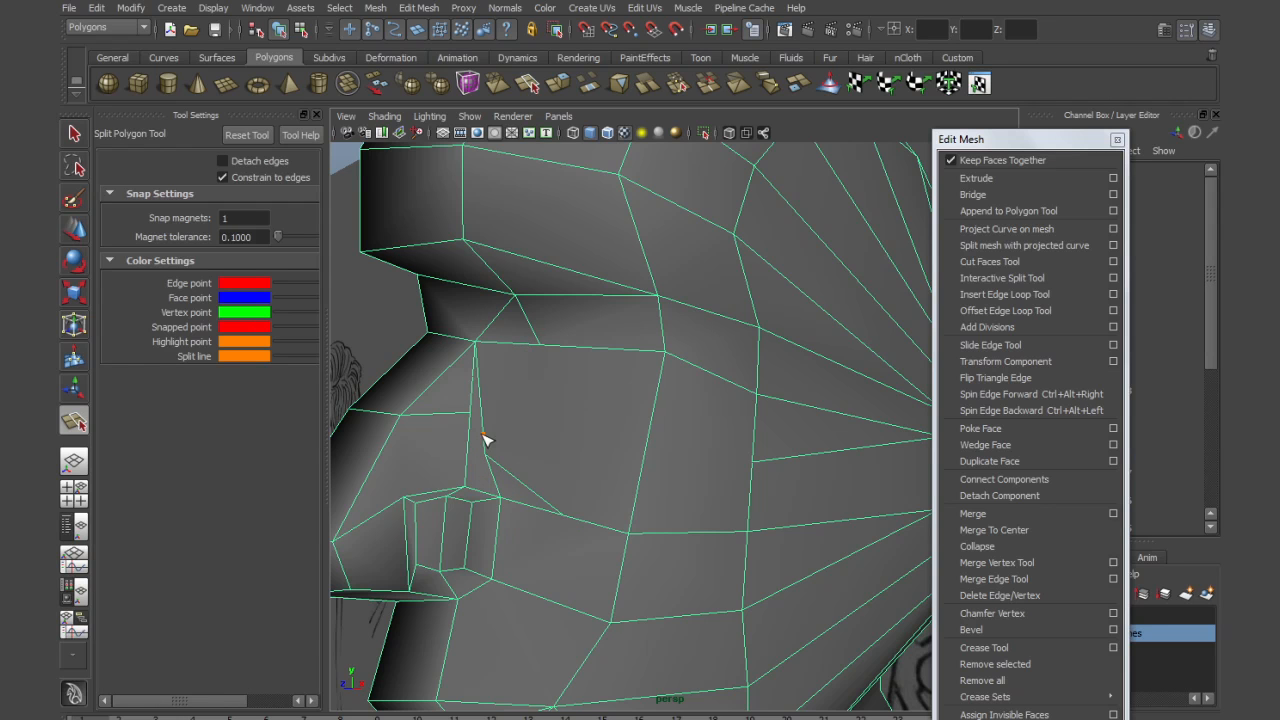
drag(542, 347, 566, 348)
key(w)
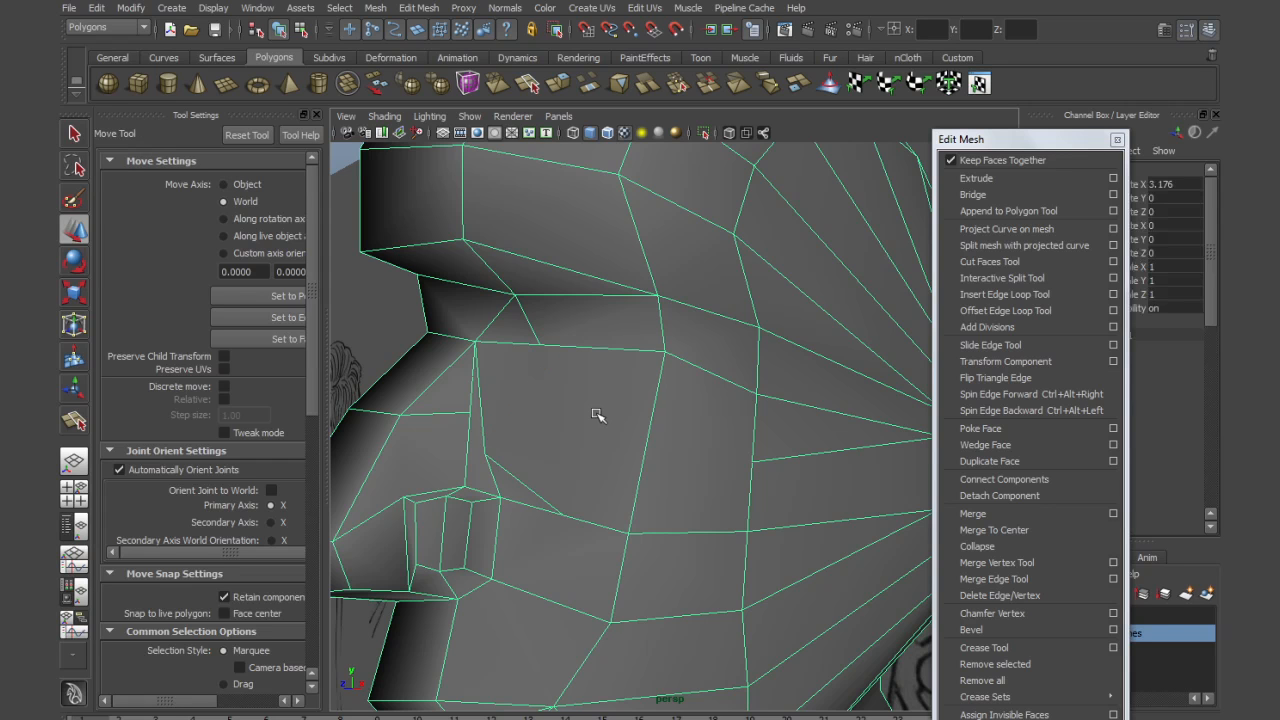
With the Split Polygon Tool, cut across the eye area from the inner edge beside the nose to the temple edge
shift+right_click(597, 414)
shift+right_click(589, 415)
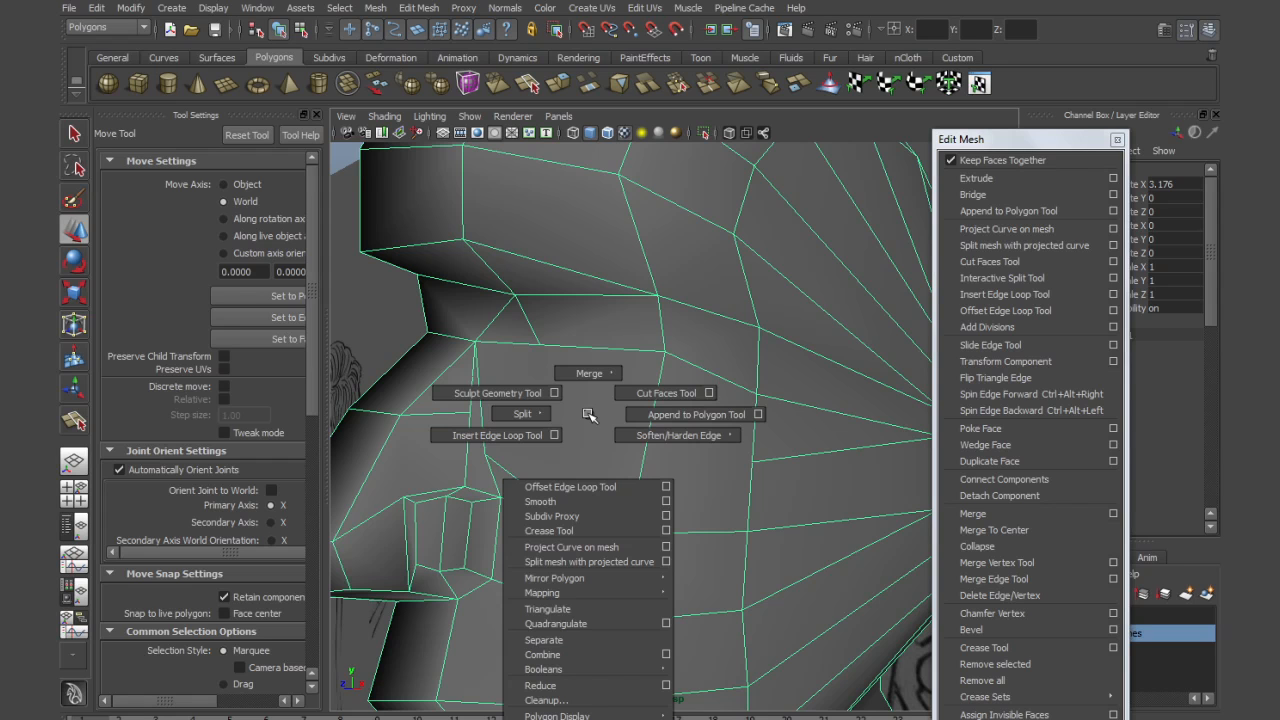
mouse_move(589, 415)
shift+right_down()
mouse_move(540, 414)
mouse_move(601, 420)
shift+right_up()
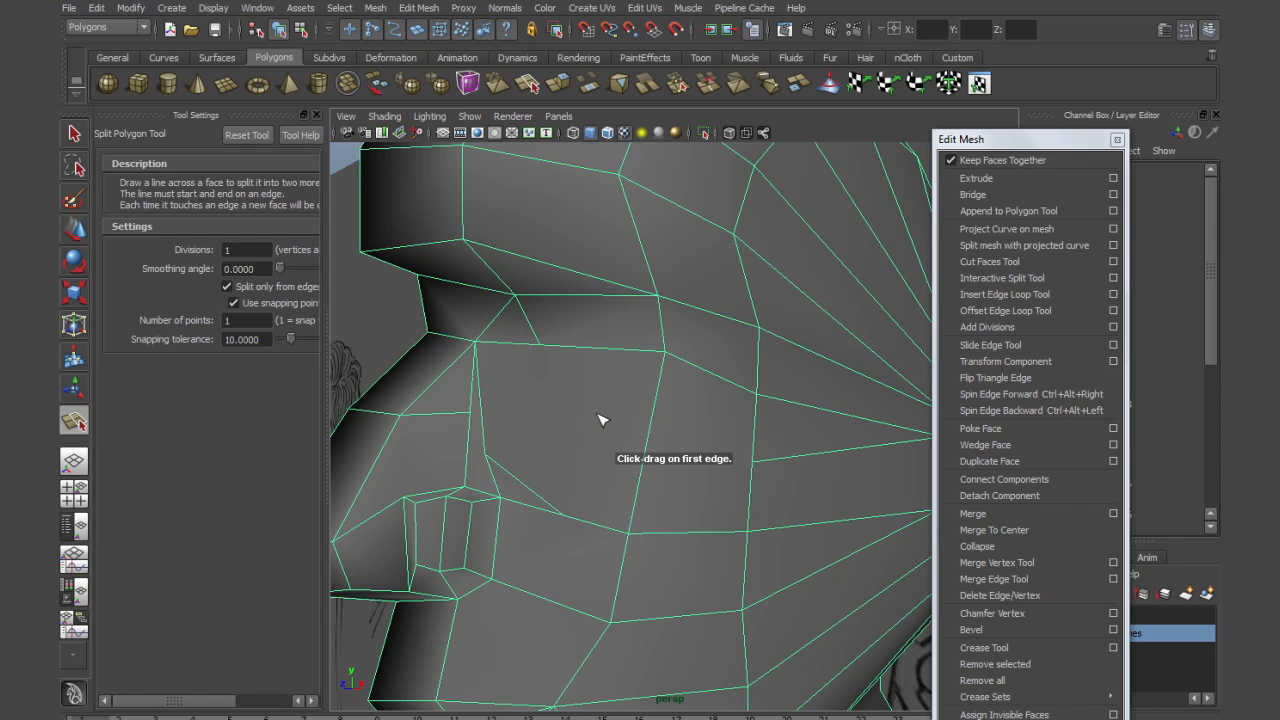
click(474, 408)
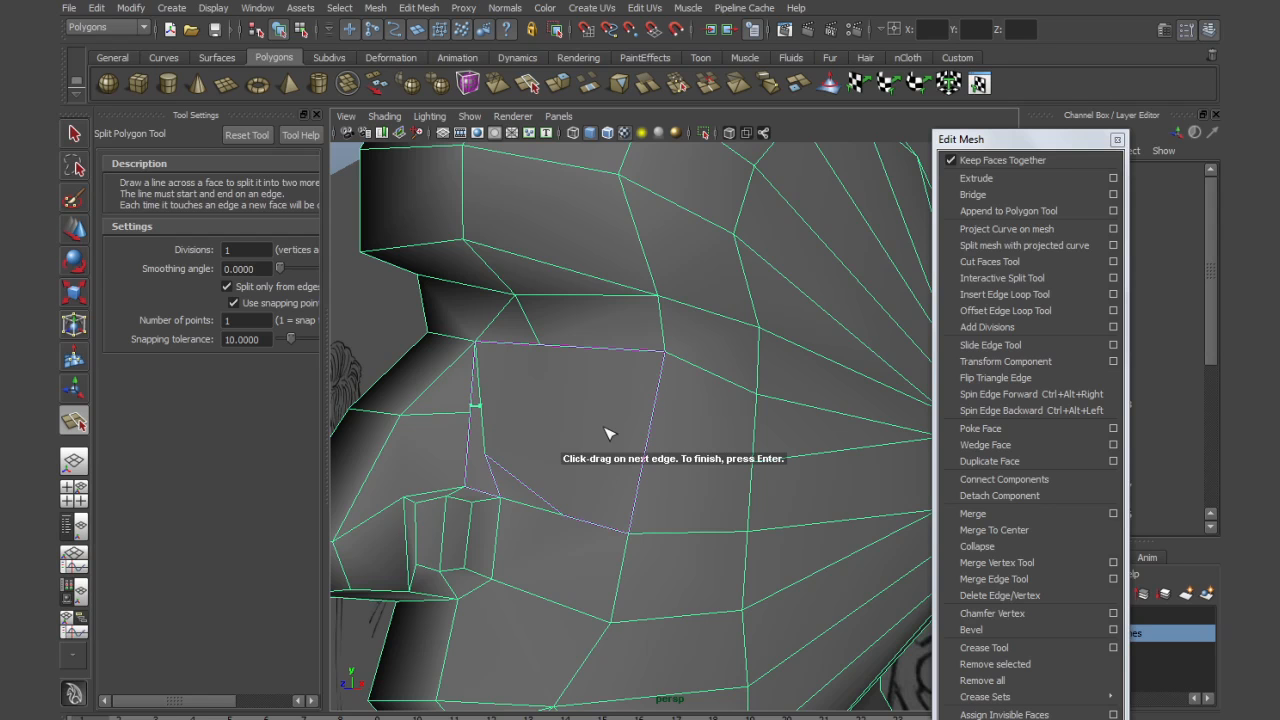
click(645, 443)
click(755, 441)
key(Return)
key(w)
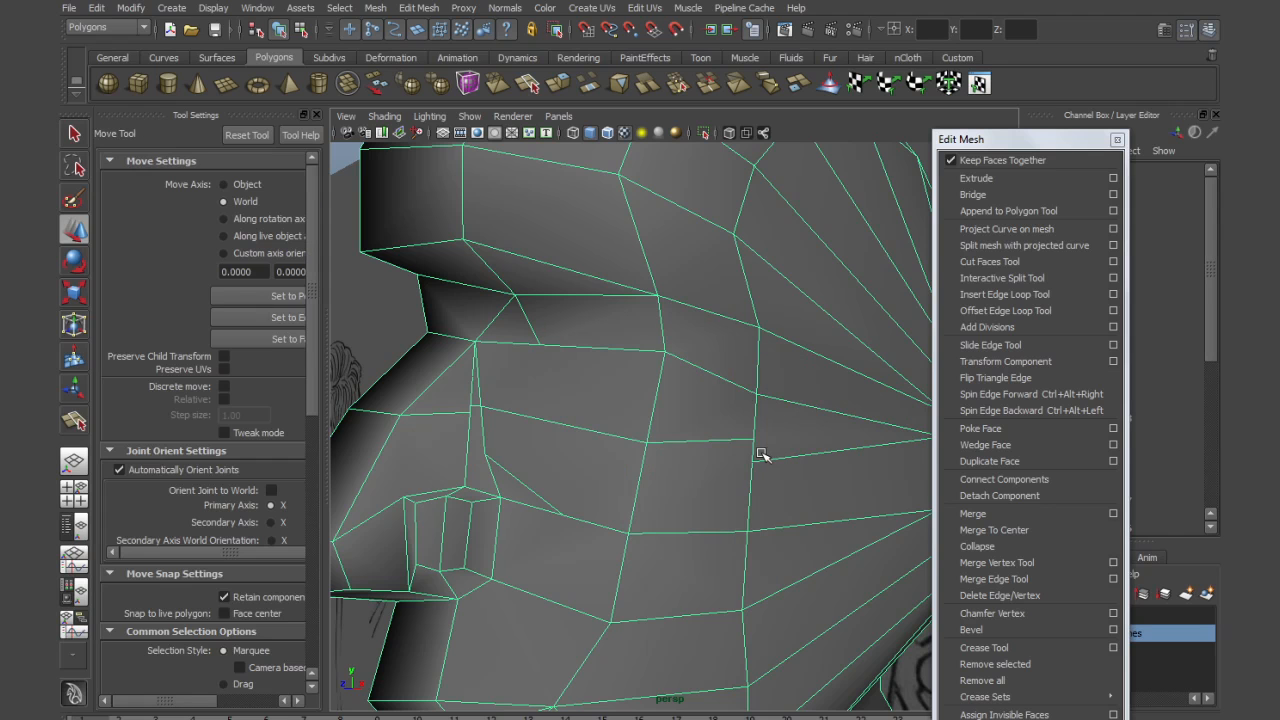
Move the new cut's outer end vertex onto the temple-edge vertex just below and its stray nose-side vertex up onto the cut's inner end
right_click(698, 438)
right_drag(698, 438, 638, 438)
click(755, 440)
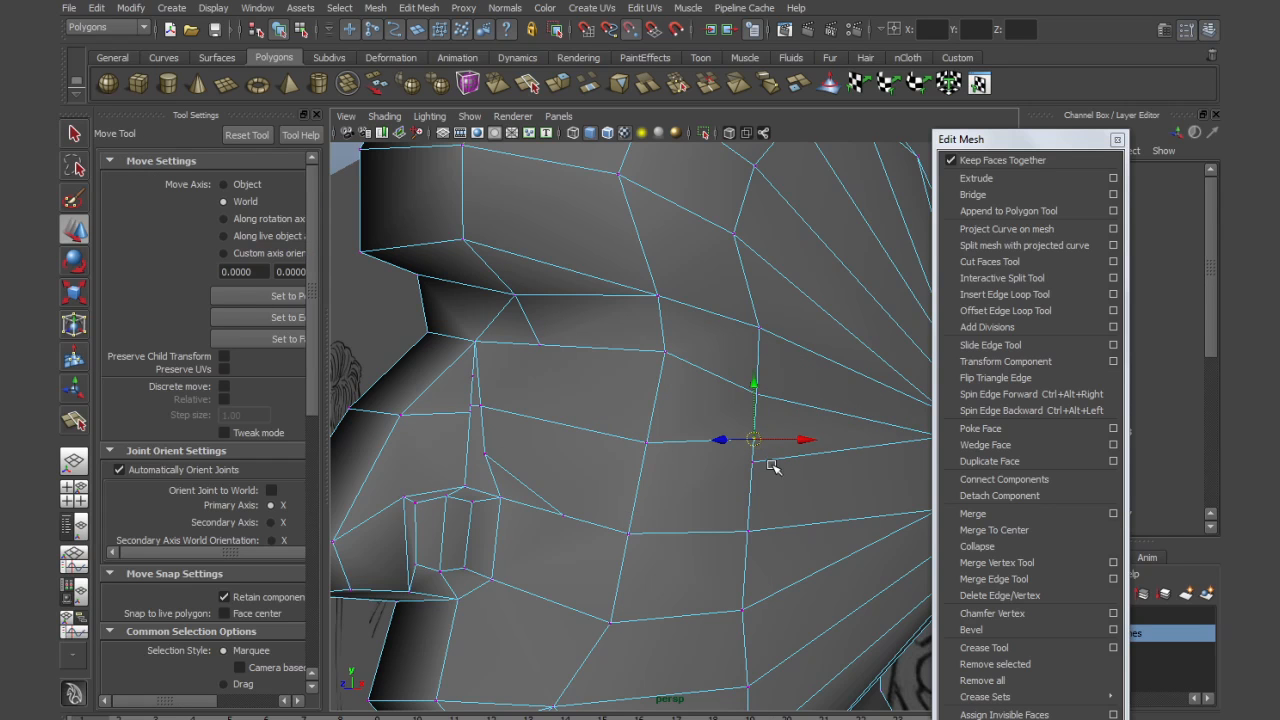
drag(755, 440, 753, 464)
click(485, 455)
drag(486, 456, 480, 406)
Move the loose vertex on the edge beside the nose down onto the end of the nose's cross edge
scroll(502, 397, up, 6)
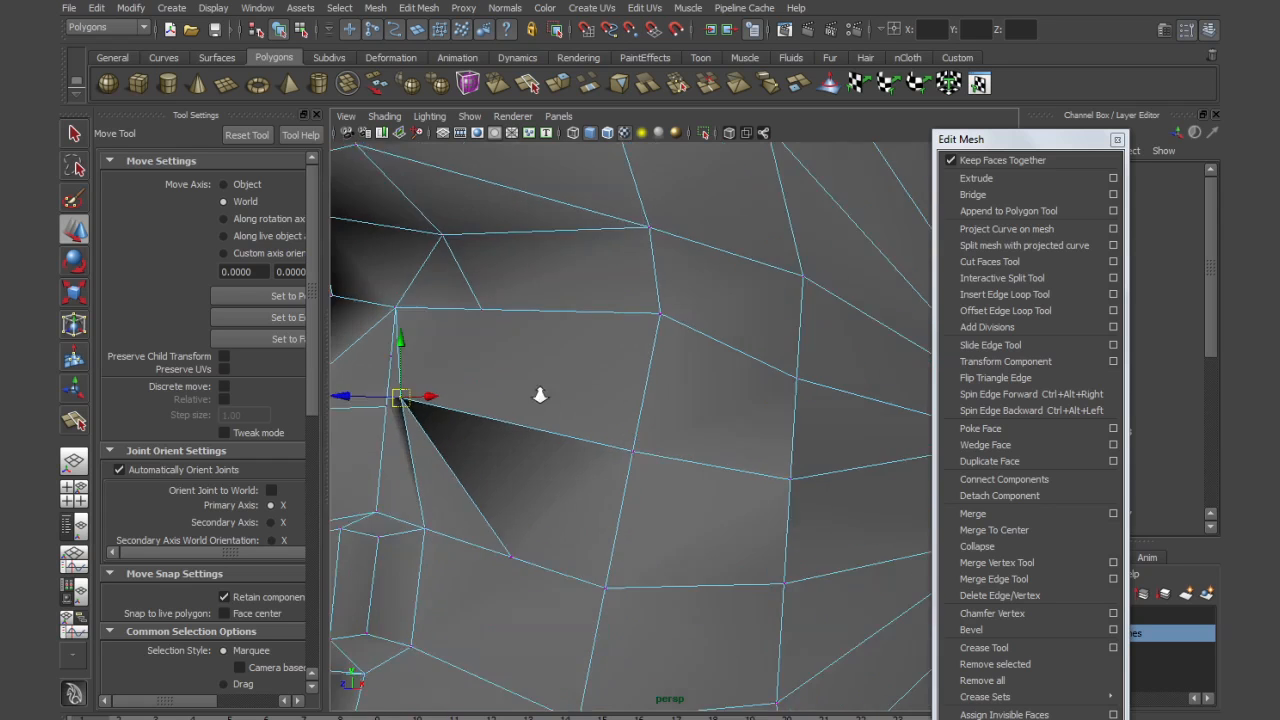
scroll(557, 414, down, 3)
key(F8)
click(595, 458)
right_click(544, 433)
right_drag(544, 433, 495, 436)
click(542, 432)
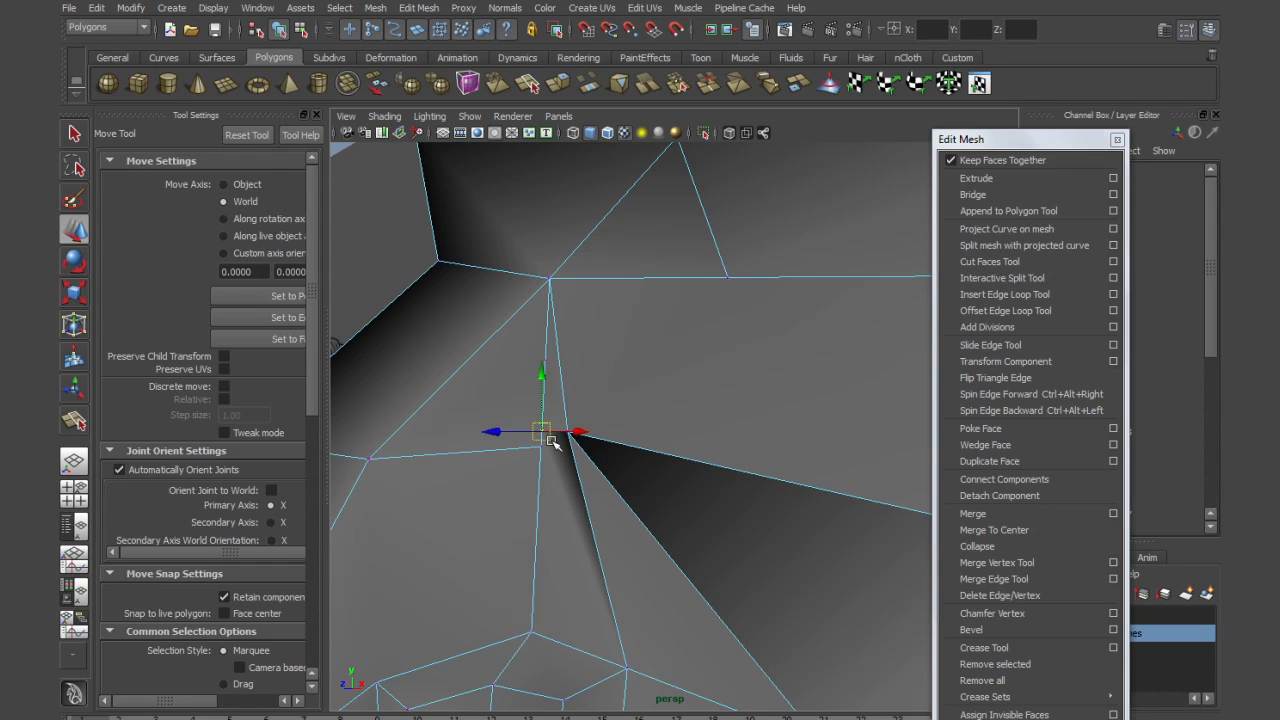
drag(545, 440, 556, 446)
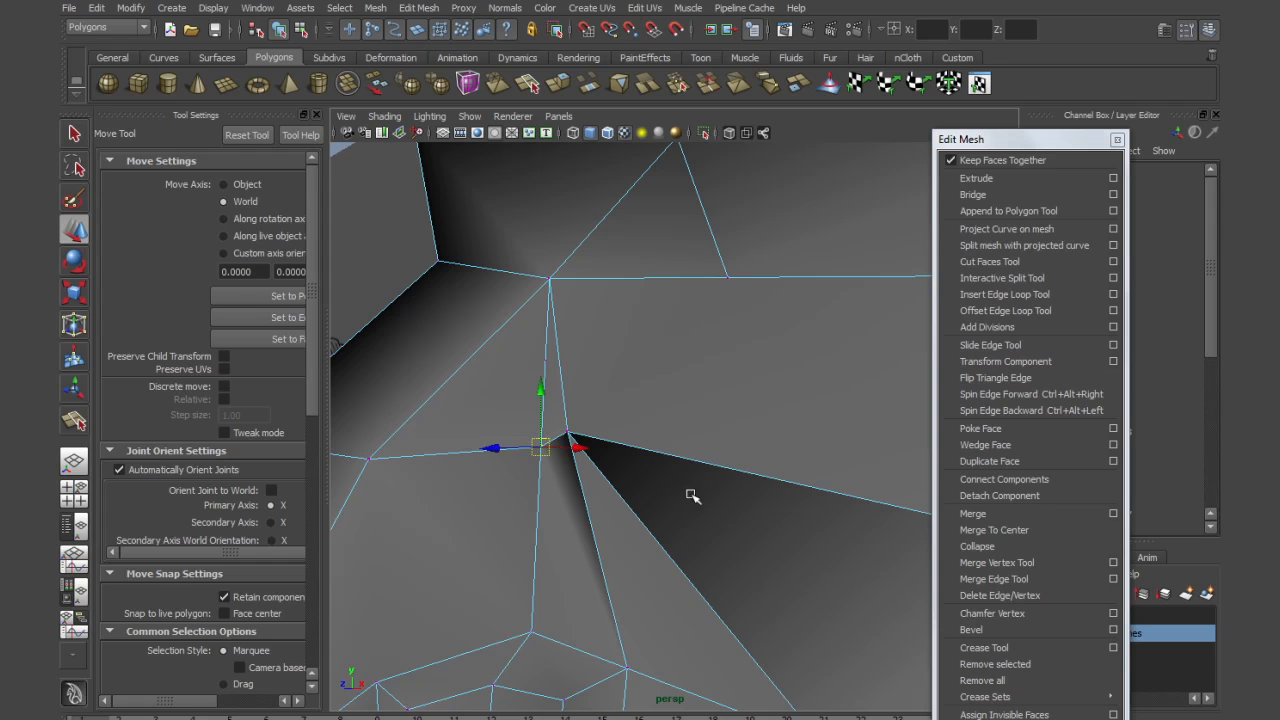
Select the vertices around the eye and nose and merge the overlapping ones
scroll(640, 488, down, 3)
scroll(640, 488, down, 2)
drag(485, 310, 878, 607)
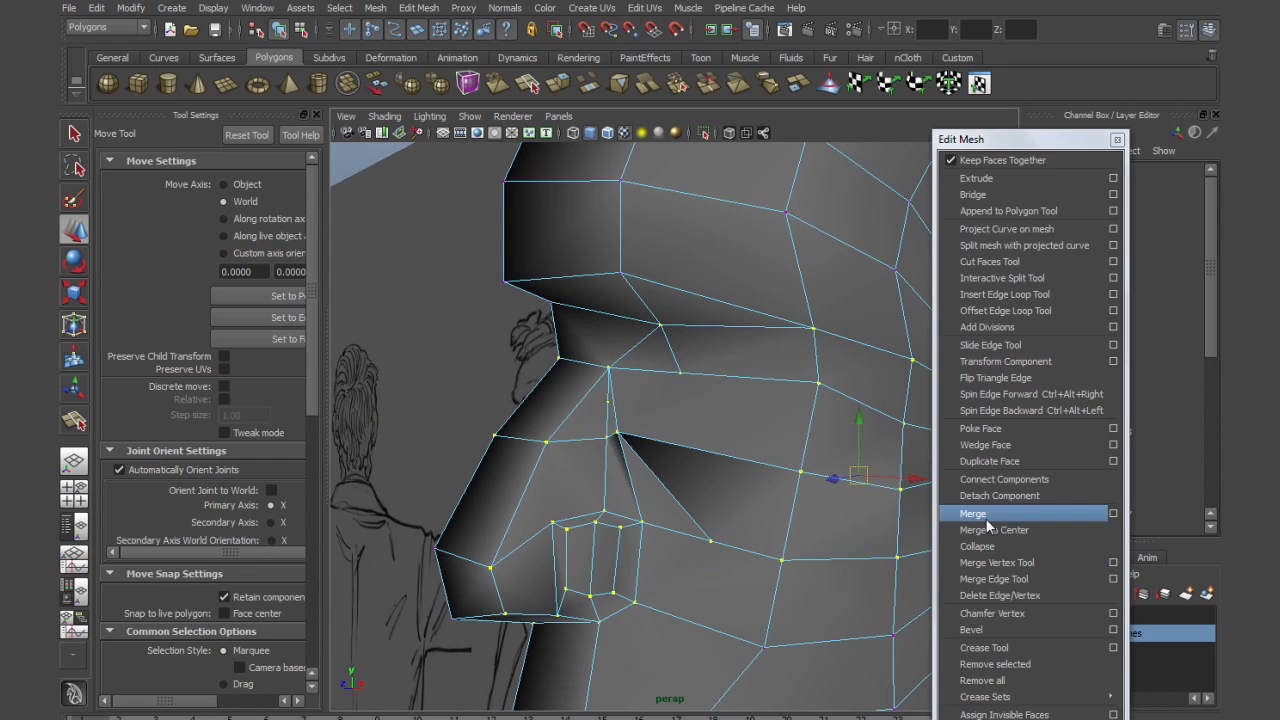
alt+drag(794, 476, 703, 476)
Split the face below the eye from the new cross edge straight up to the brow edge's end vertex
key(y)
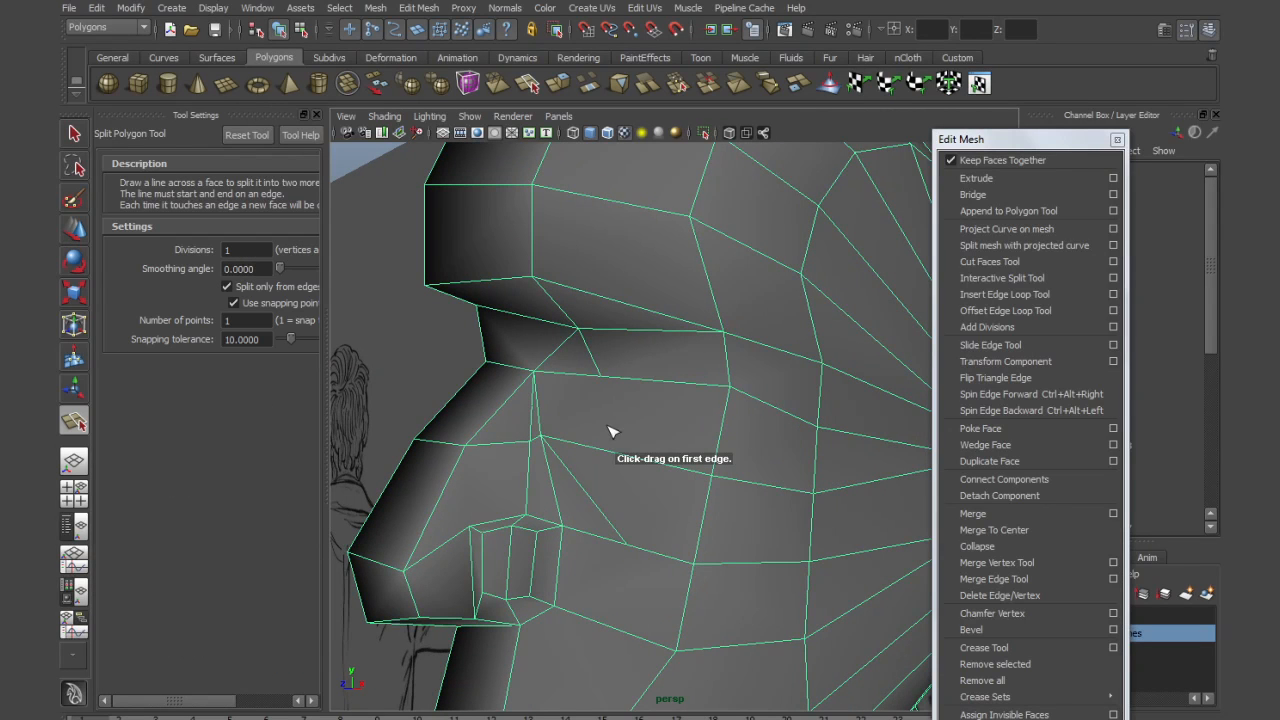
click(603, 451)
click(602, 378)
key(w)
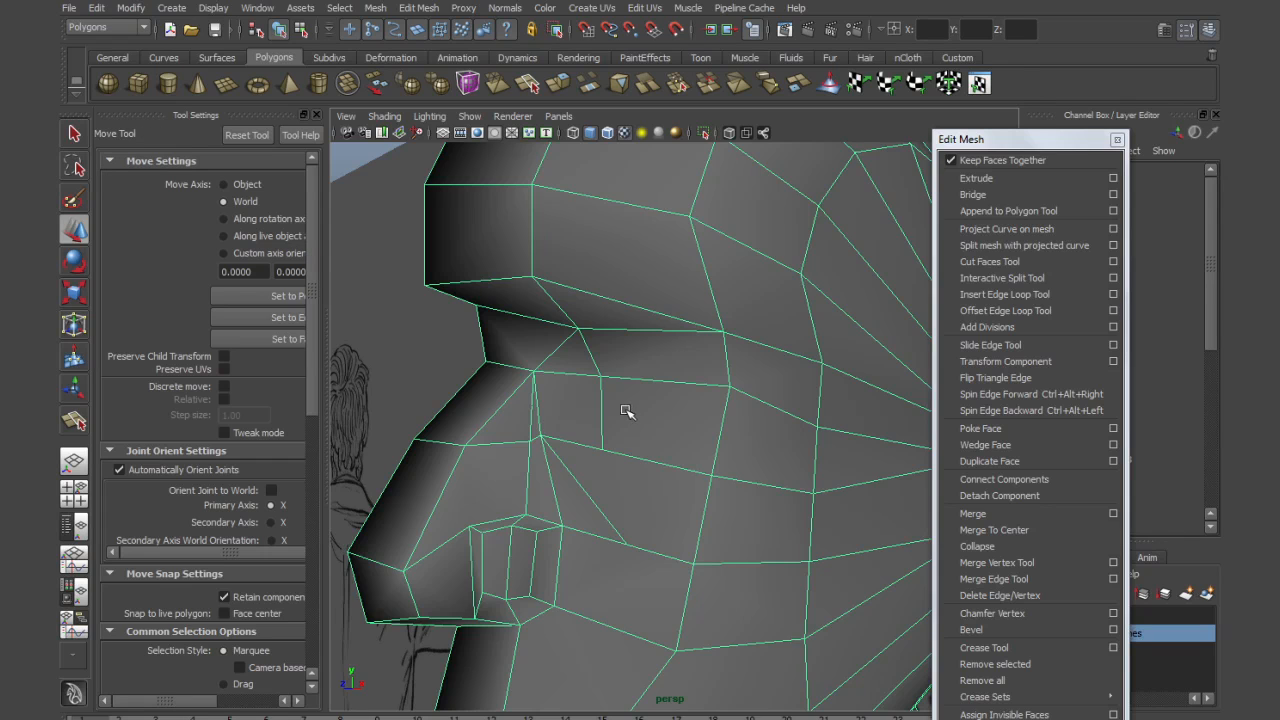
Move the vertex beside the nose onto the lower end of the new vertical edge and merge the overlapping eye-area vertices
scroll(625, 410, up, 4)
right_drag(586, 392, 540, 400)
click(580, 363)
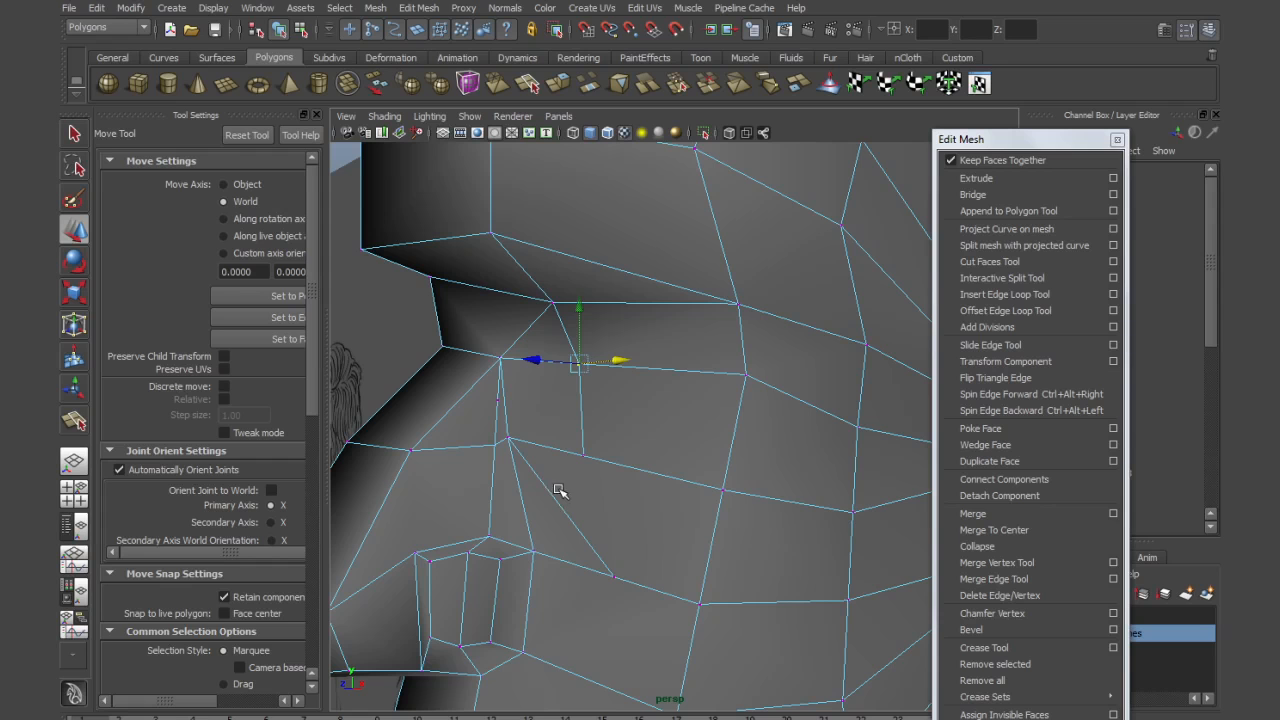
click(509, 438)
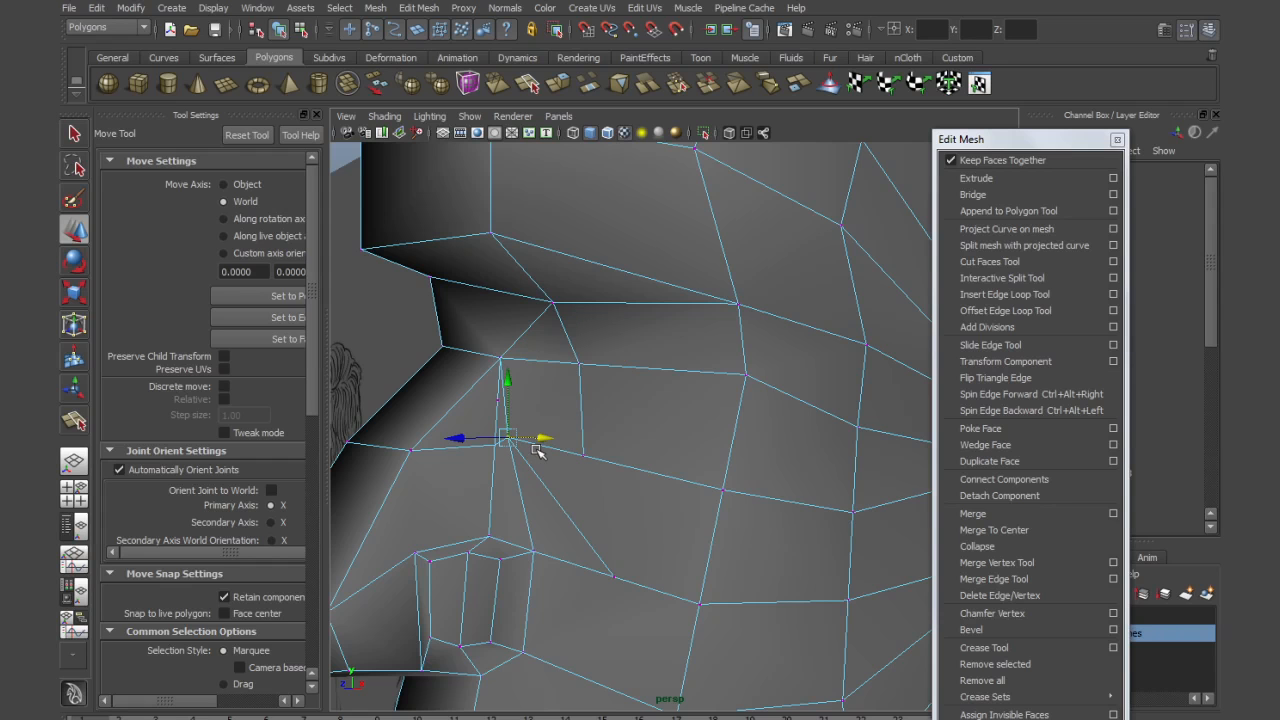
drag(509, 438, 565, 449)
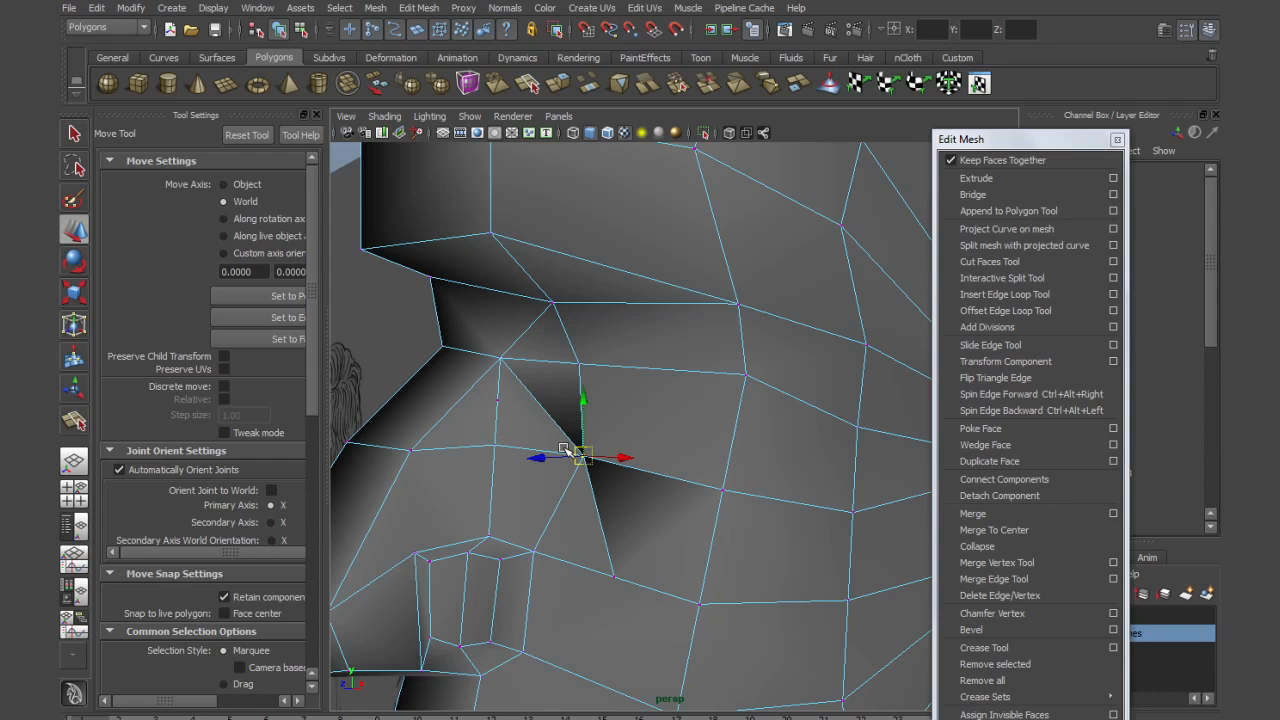
drag(438, 331, 767, 612)
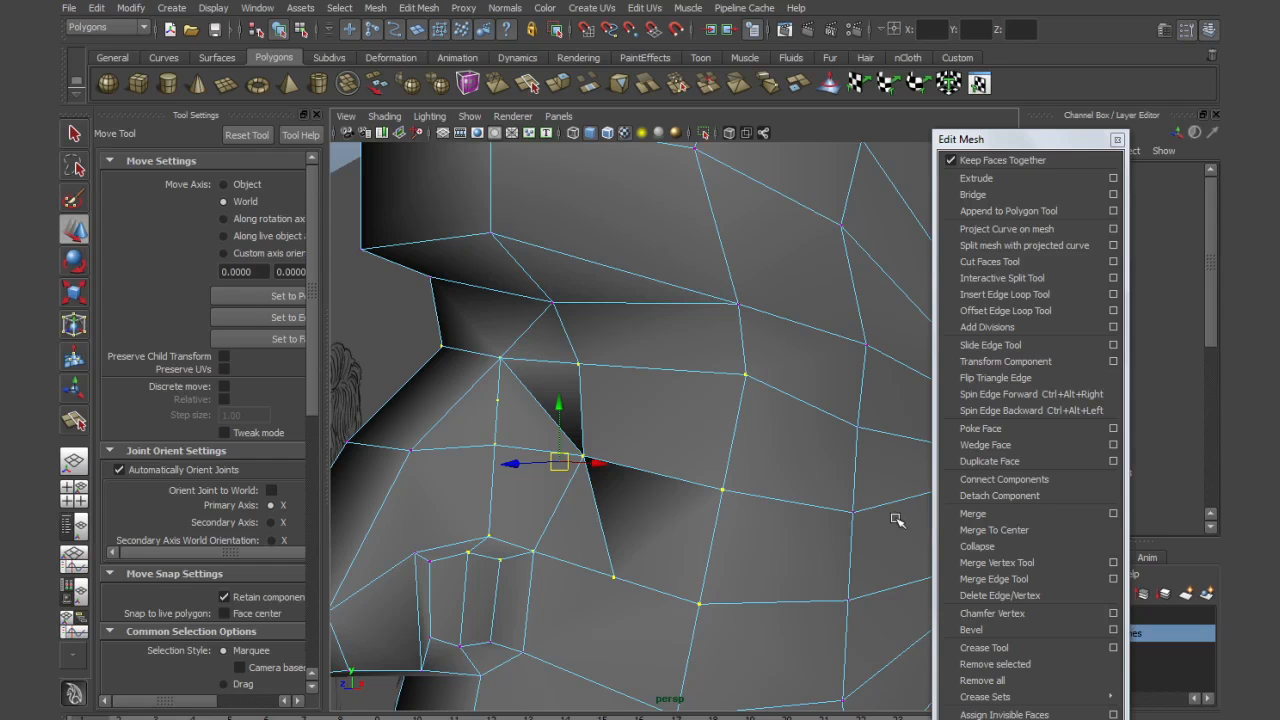
click(968, 513)
Delete the two diagonal edges running from the merged vertex to the inner eye corner and down to the cheek
right_drag(626, 452, 615, 420)
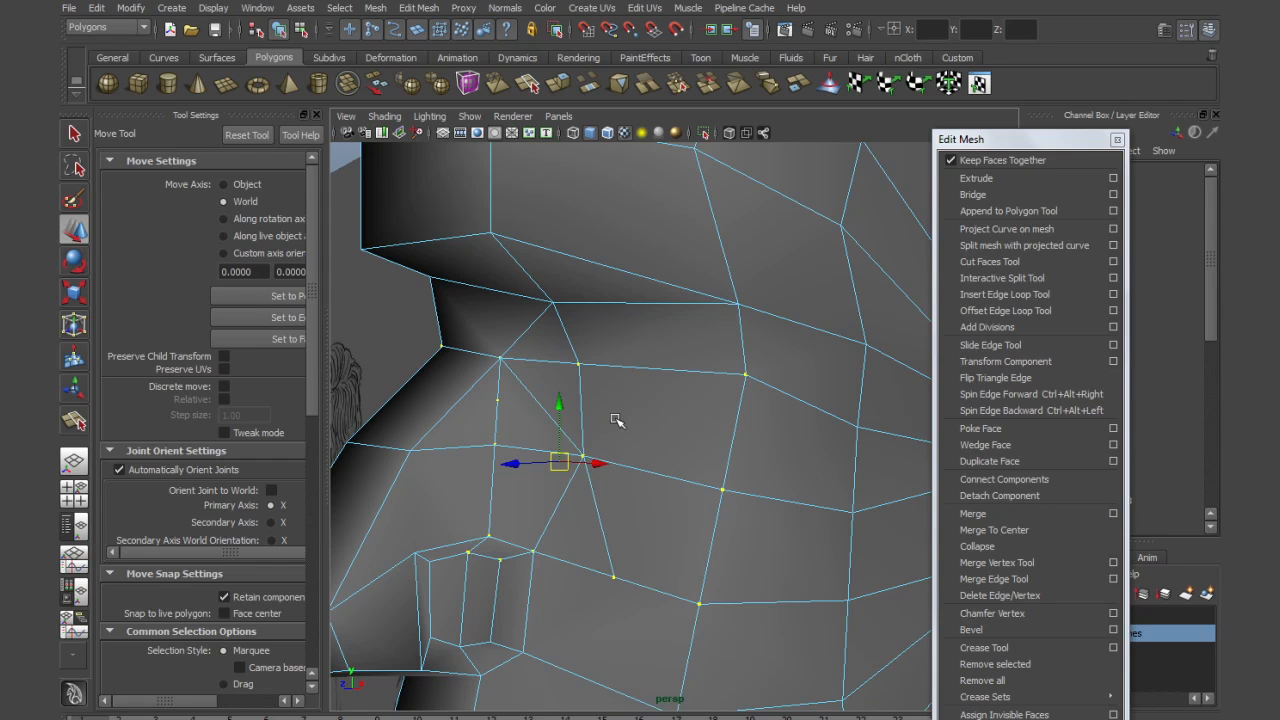
click(551, 416)
shift+click(607, 545)
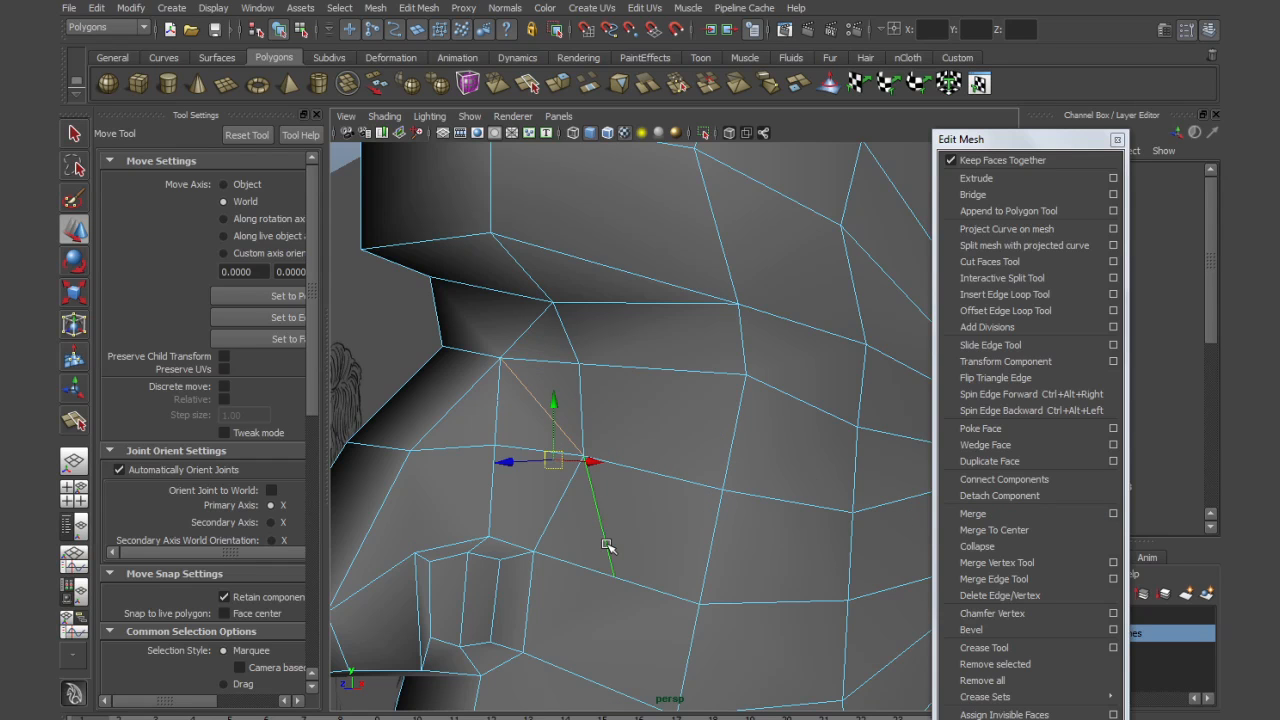
key(Delete)
Delete the stray vertex on the edge running down beside the nose from the inner eye corner
right_drag(508, 462, 465, 452)
click(497, 400)
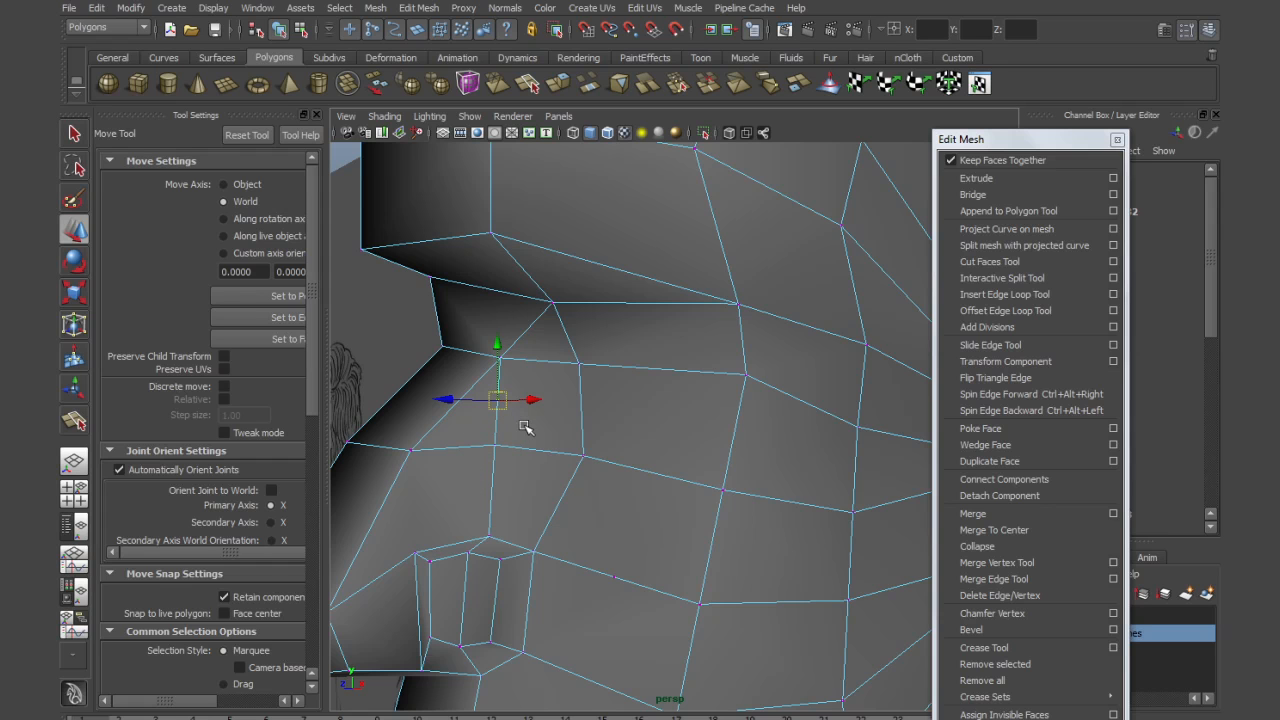
click(524, 428)
Reposition the vertices on the row below the eye to smooth the upper cheek surface
click(583, 456)
alt+drag(590, 484, 528, 455)
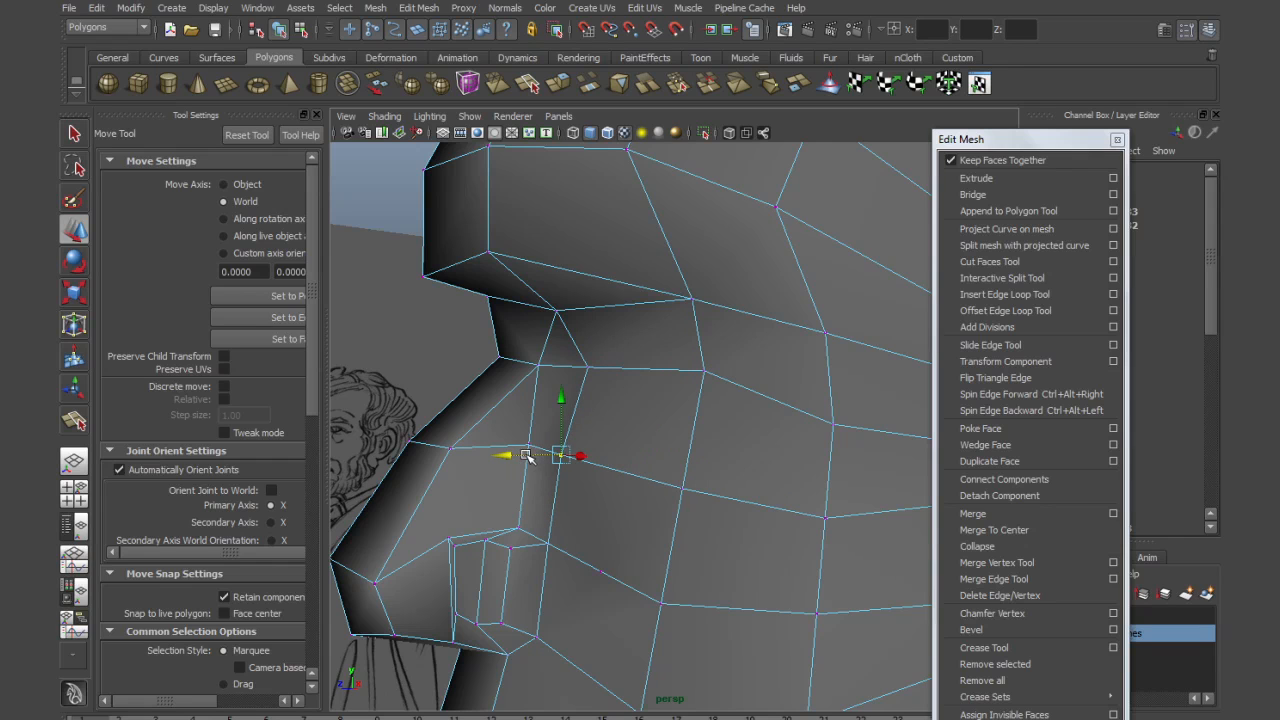
click(681, 489)
drag(644, 498, 606, 514)
alt+drag(687, 535, 622, 527)
Delete the leftover mid-edge vertex on the cheek row beside the nostril and adjust the neighbouring cheek vertex
click(634, 509)
key(Delete)
click(666, 521)
drag(631, 524, 694, 471)
alt+drag(519, 370, 622, 436)
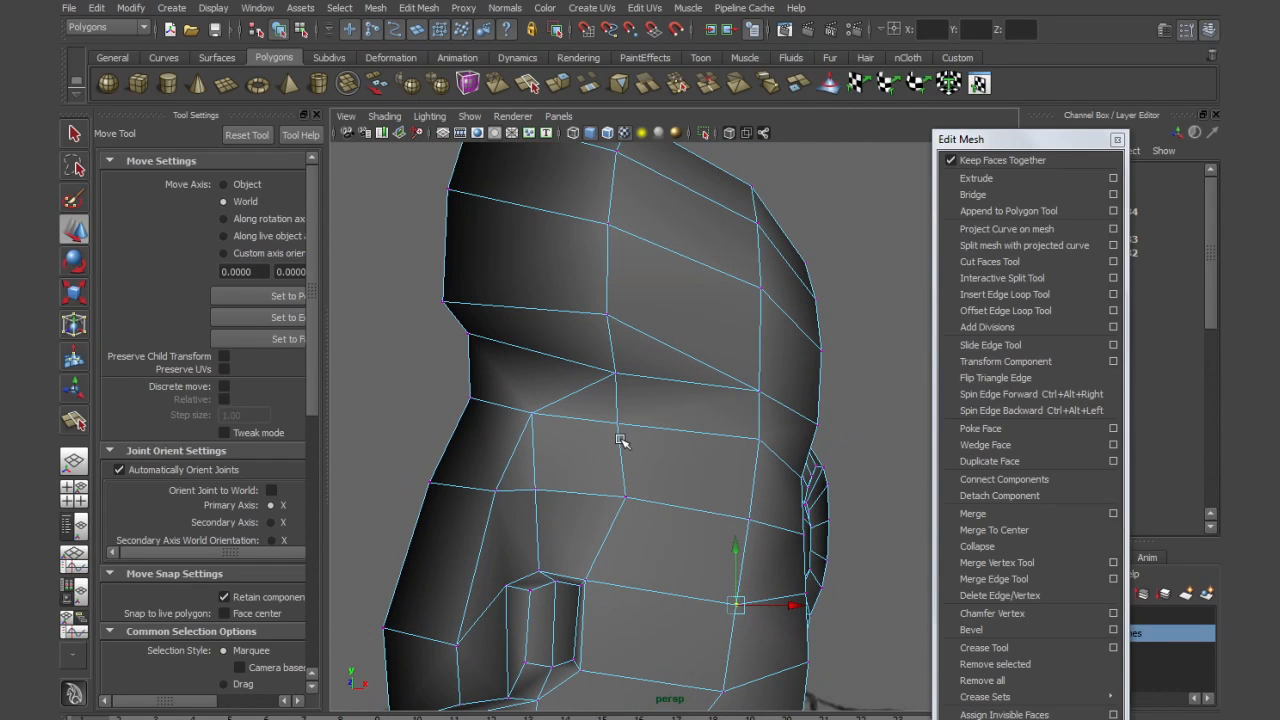
In the front view, split the inner eye-area face from its upper edge near the inner corner down to its lower edge
key(g)
alt+drag(601, 452, 612, 456)
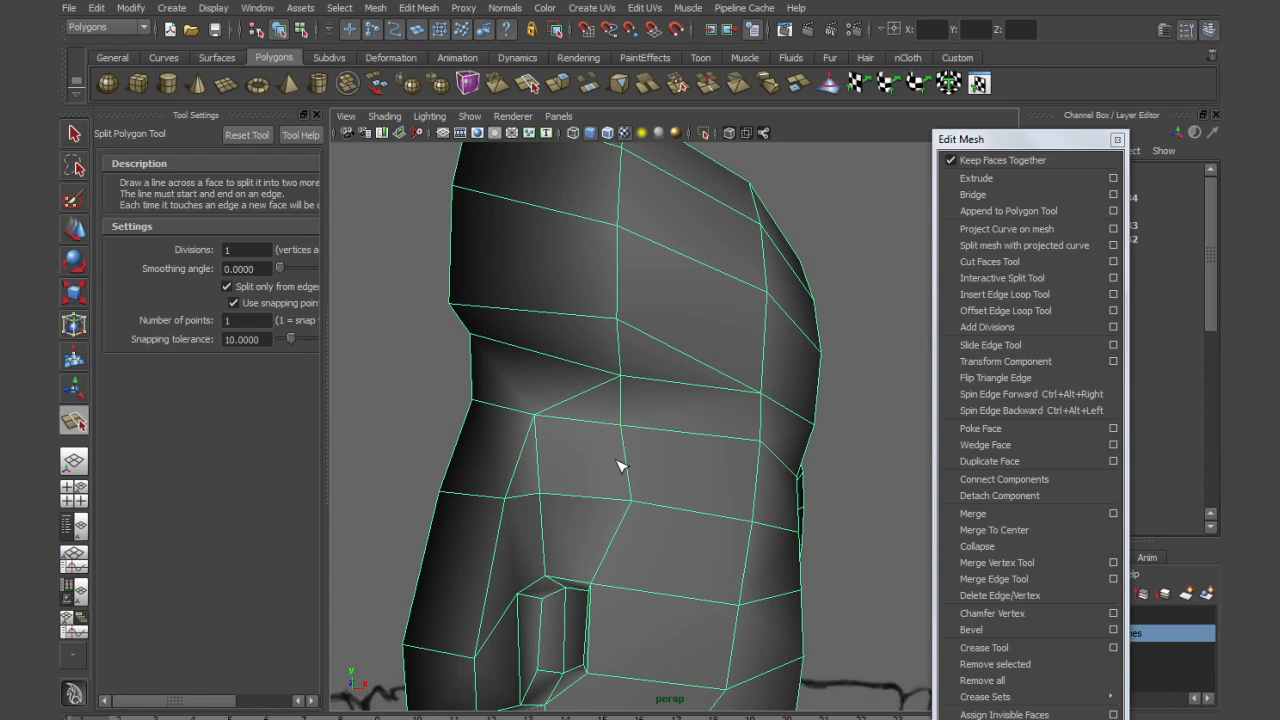
mouse_move(628, 462)
alt+mouse_down()
mouse_move(623, 451)
mouse_move(636, 473)
alt+mouse_up()
key(space)
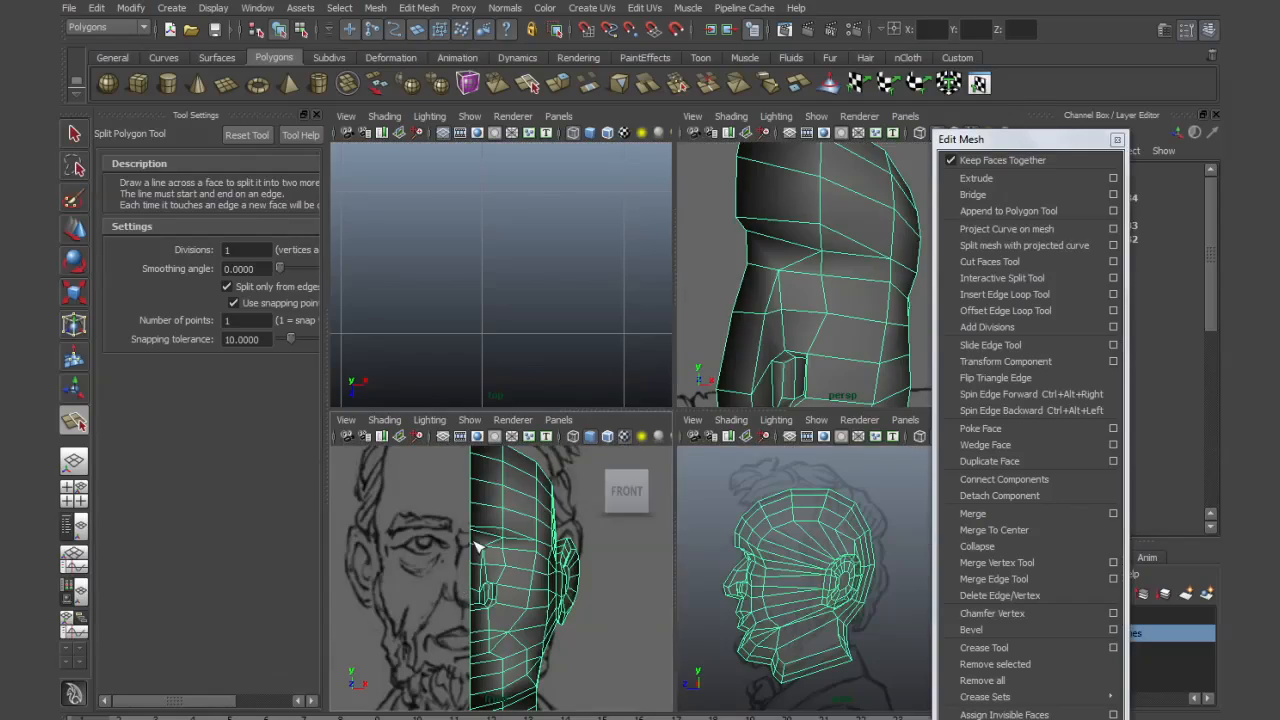
key(space)
scroll(661, 459, up, 2)
alt+middle_drag(671, 440, 619, 501)
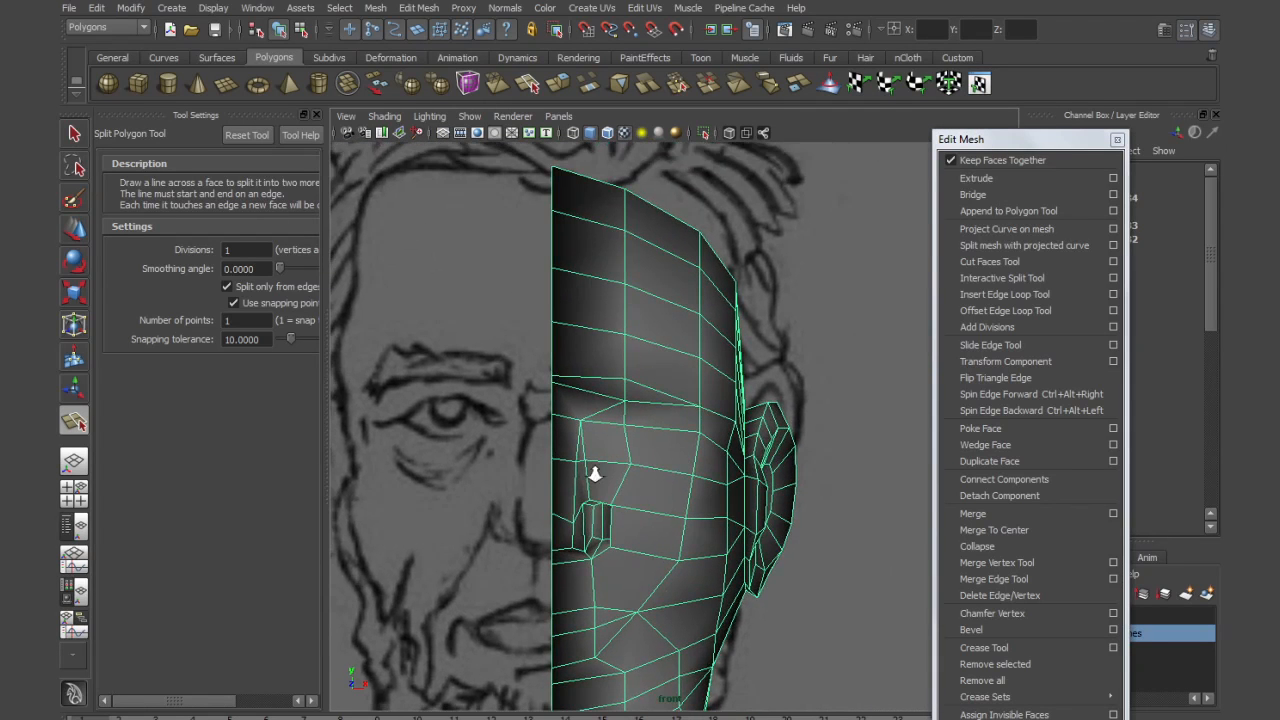
alt+right_drag(590, 468, 645, 479)
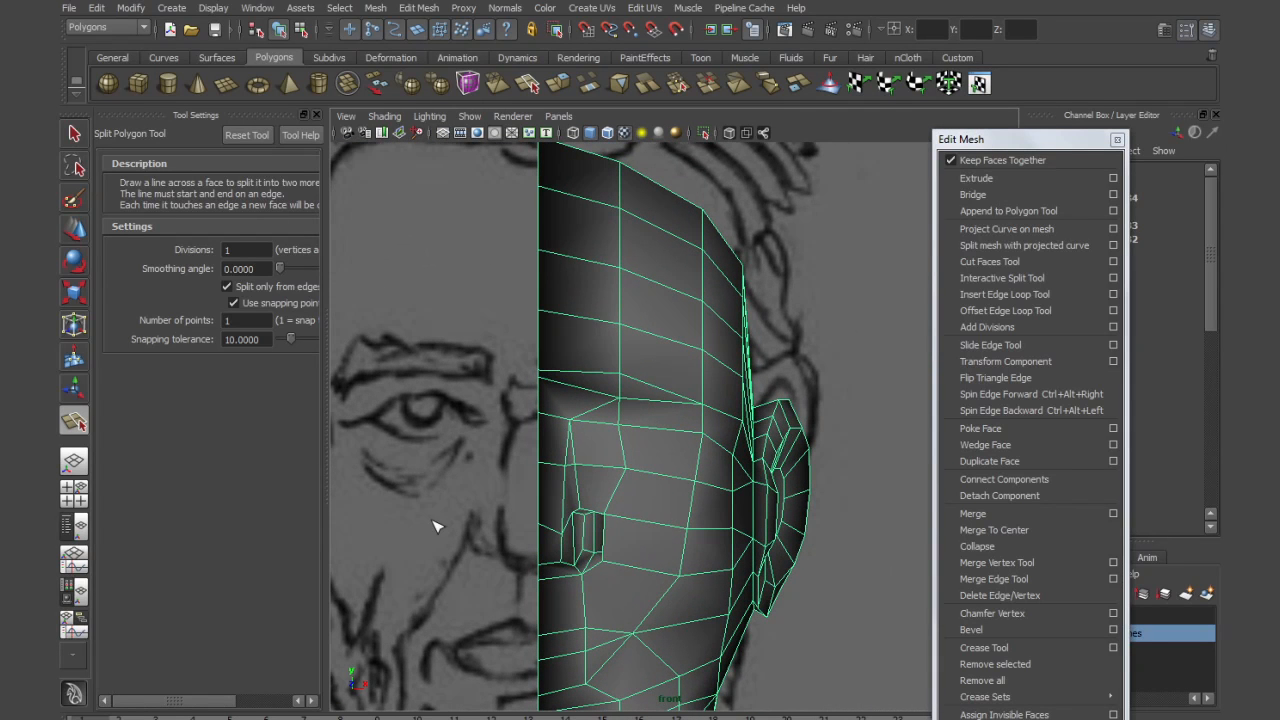
click(587, 428)
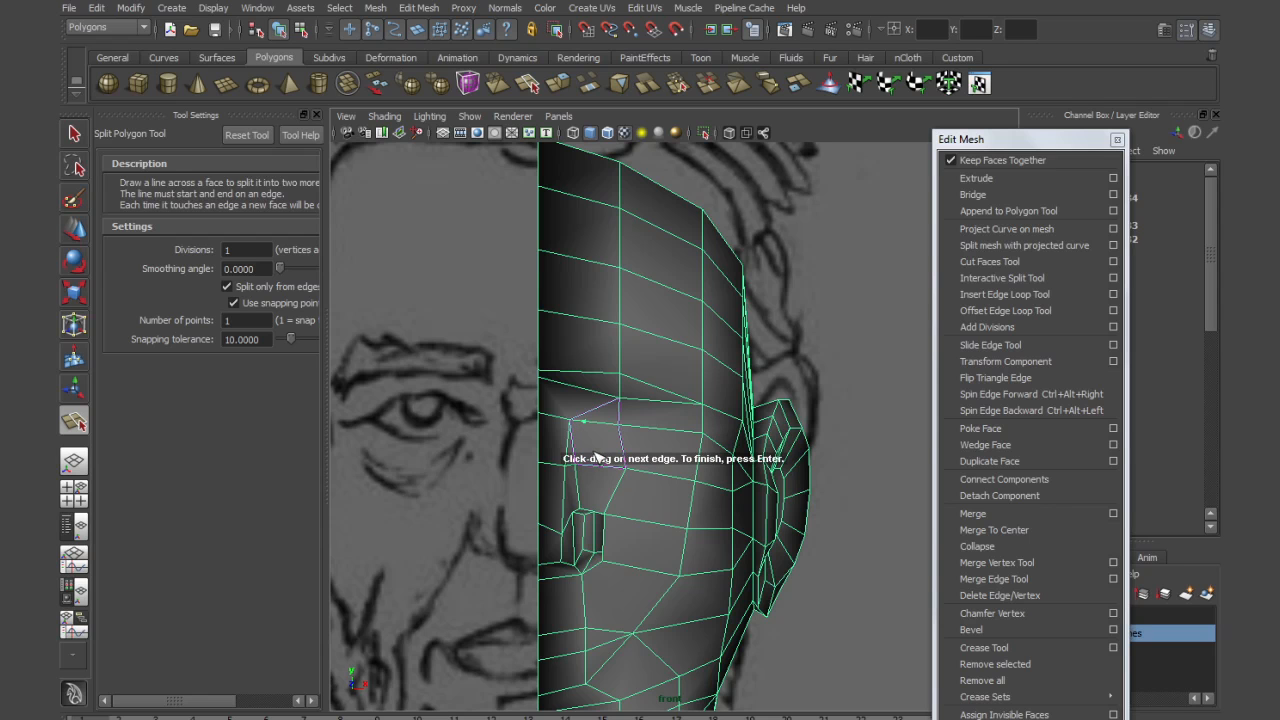
click(594, 461)
key(w)
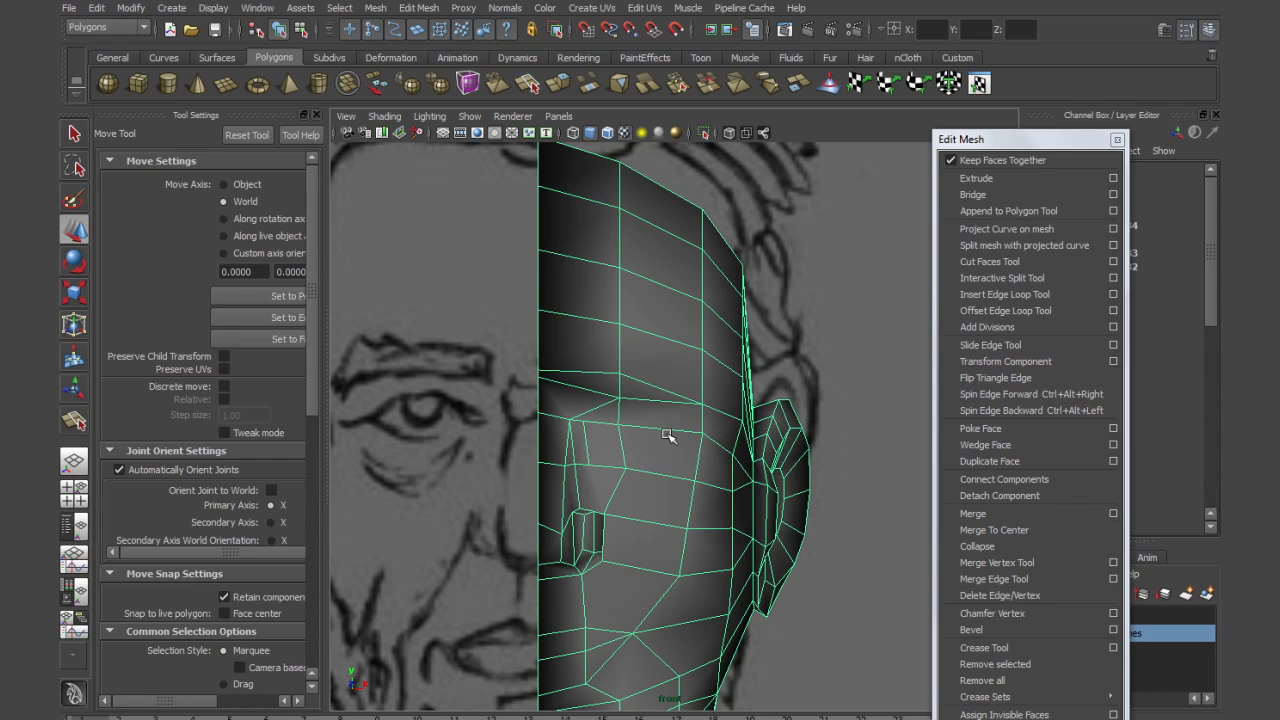
Turn on X-Ray shading in the front view to see the reference drawing through the mesh
key(y)
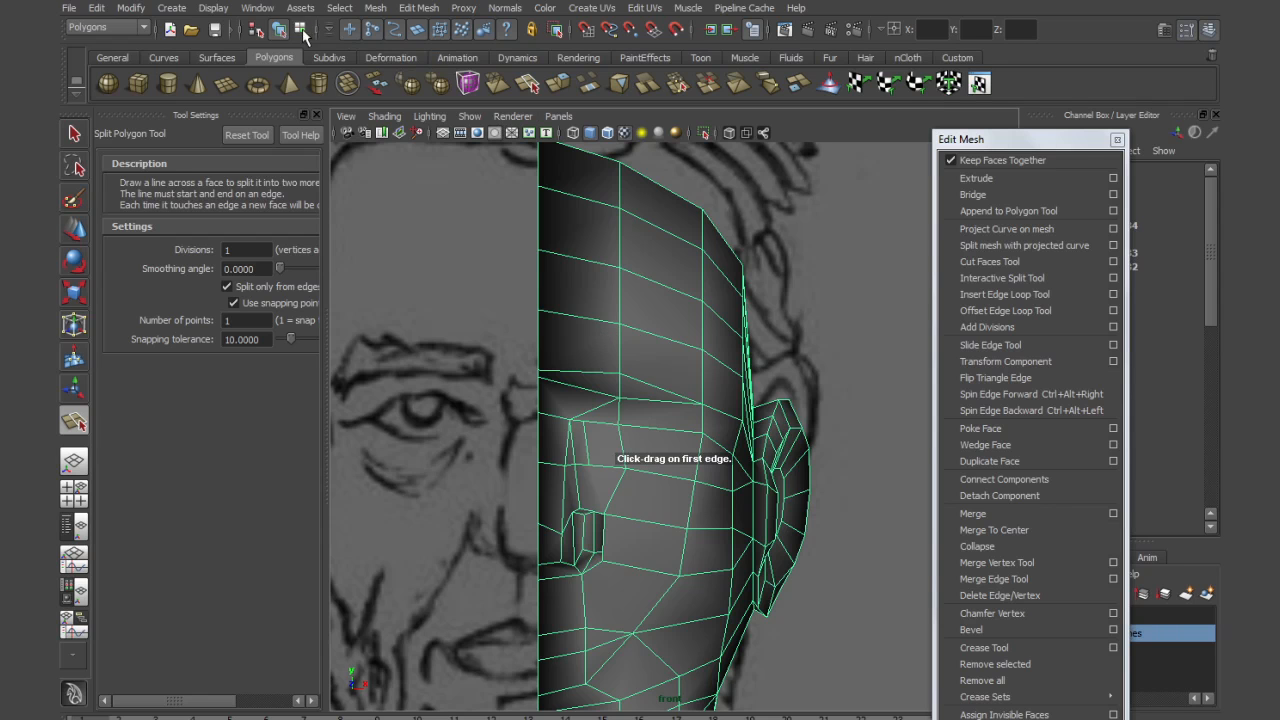
click(394, 119)
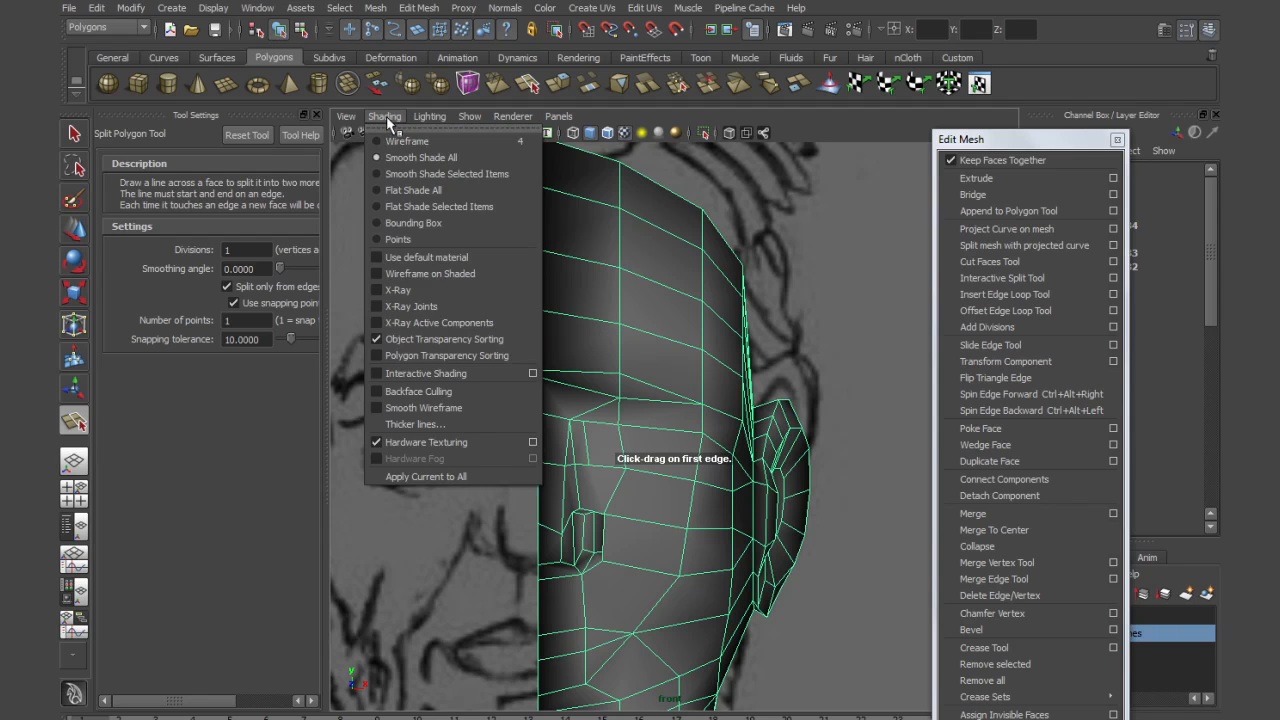
click(418, 291)
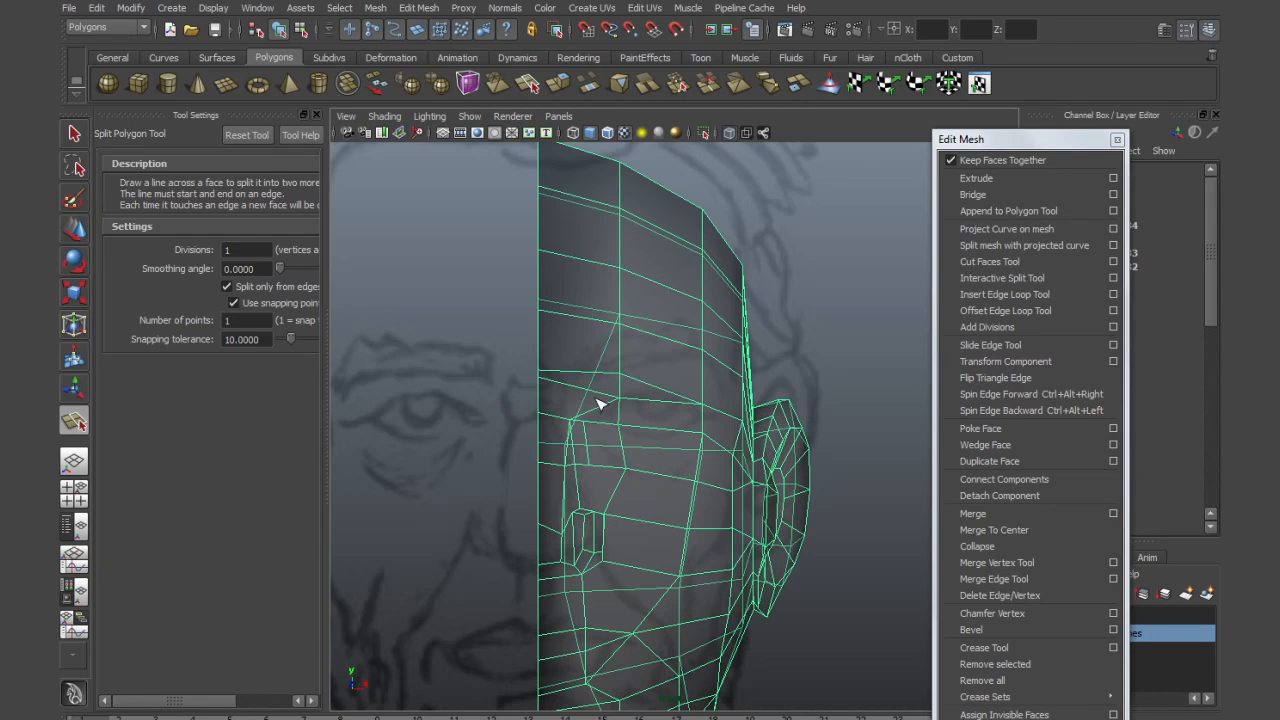
Split the outer eye-area face from its upper edge near the outer corner diagonally down to its lower edge
click(696, 433)
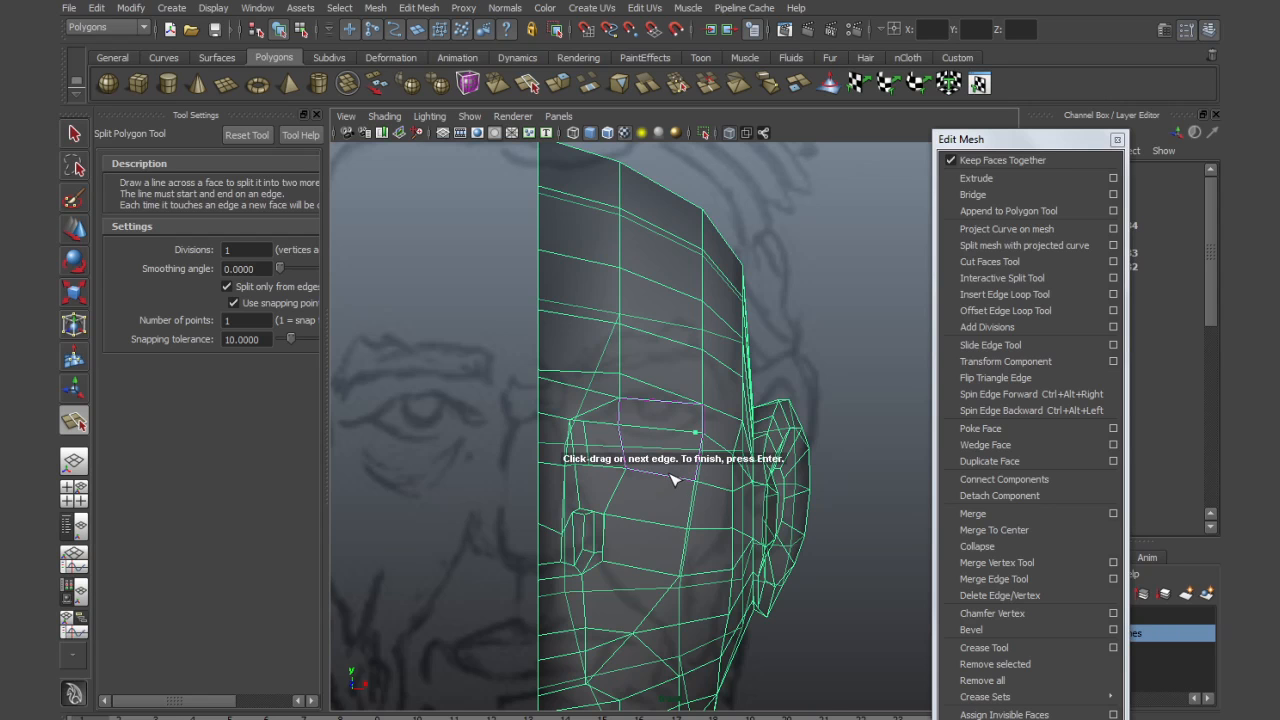
key(Return)
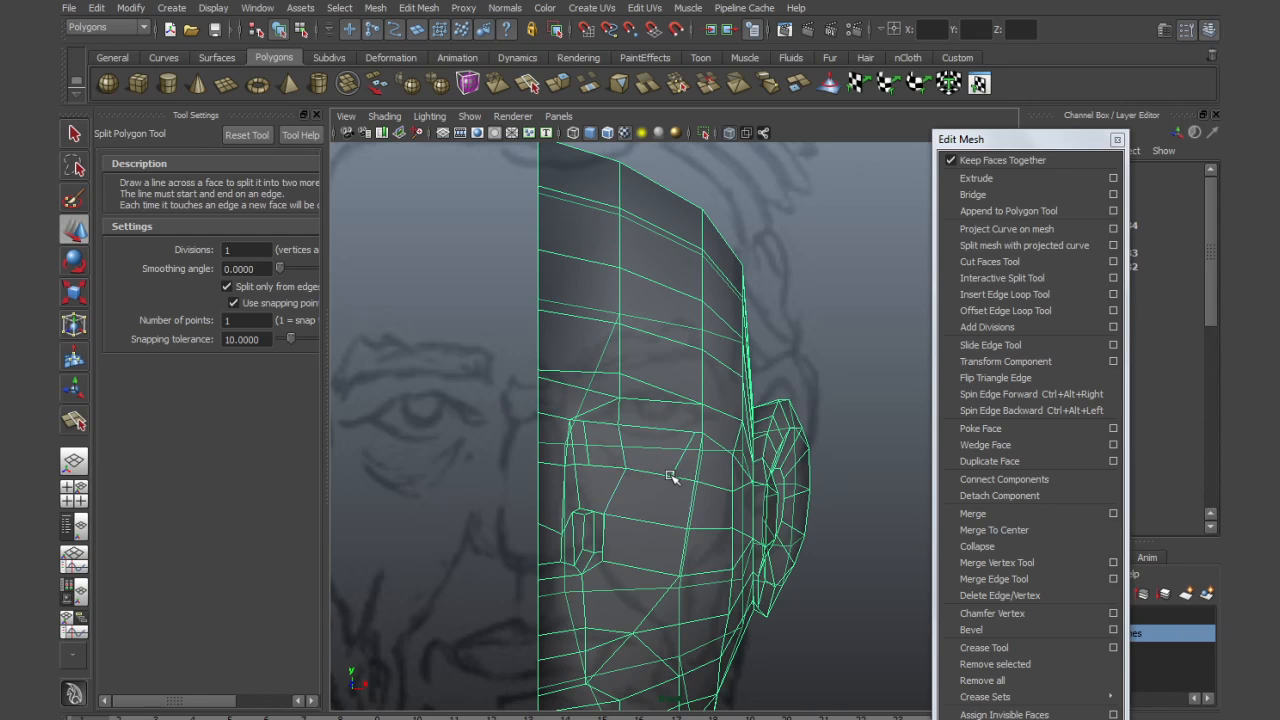
key(w)
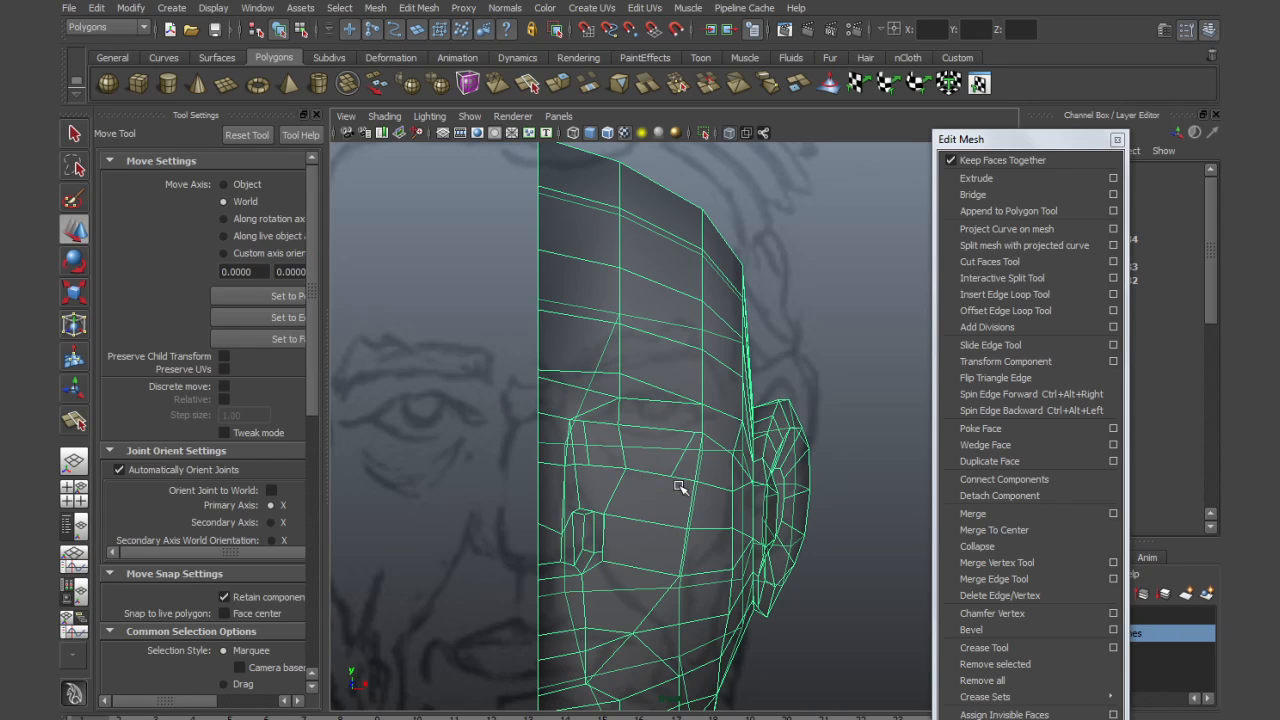
Shape the lower eye contour by raising the new outer and inner vertices and nudging the middle vertex down slightly
right_drag(660, 473, 610, 477)
click(672, 477)
drag(673, 479, 676, 469)
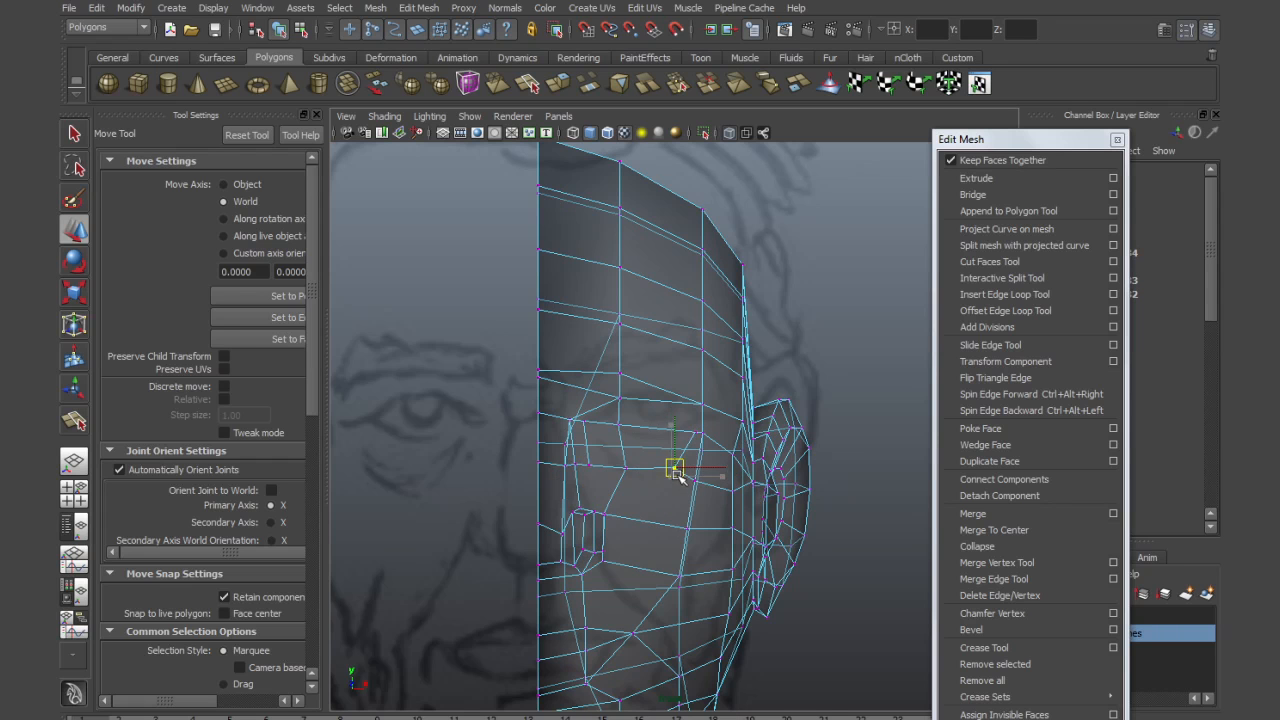
click(589, 465)
drag(591, 467, 599, 456)
click(628, 472)
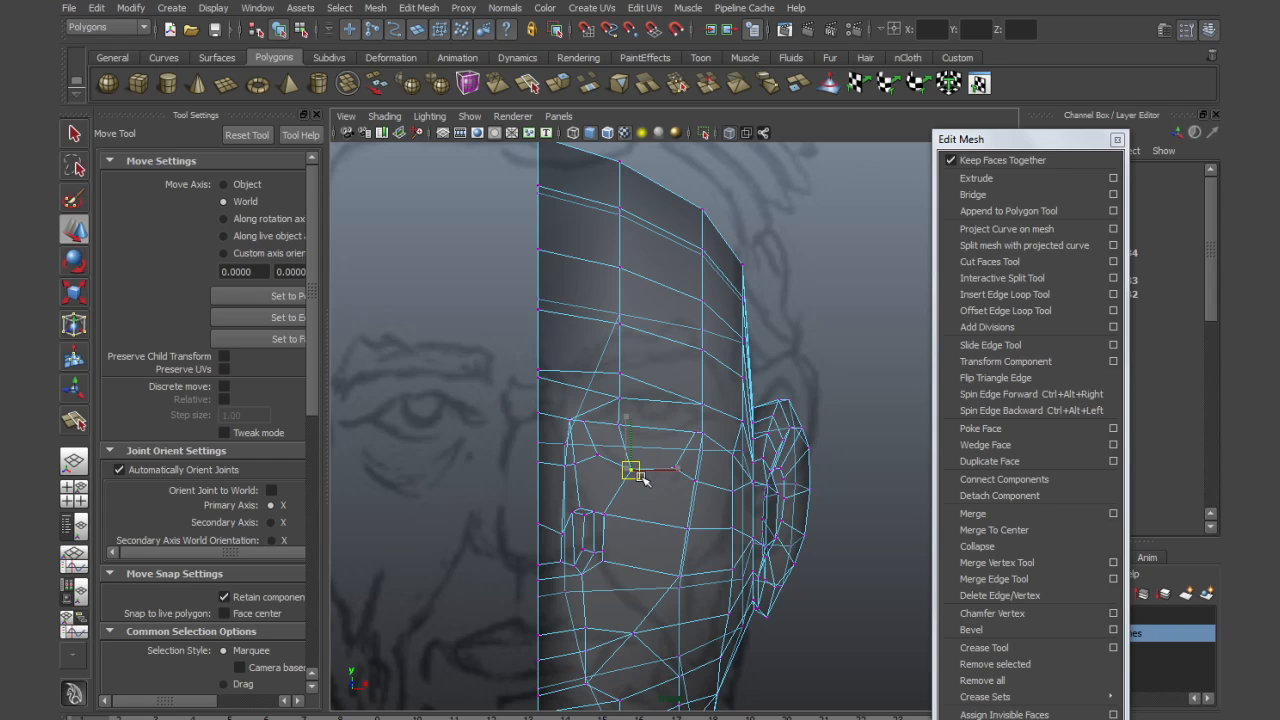
Raise the outer upper vertex of the eye area slightly outward to widen the face around the eye
scroll(660, 440, up, 5)
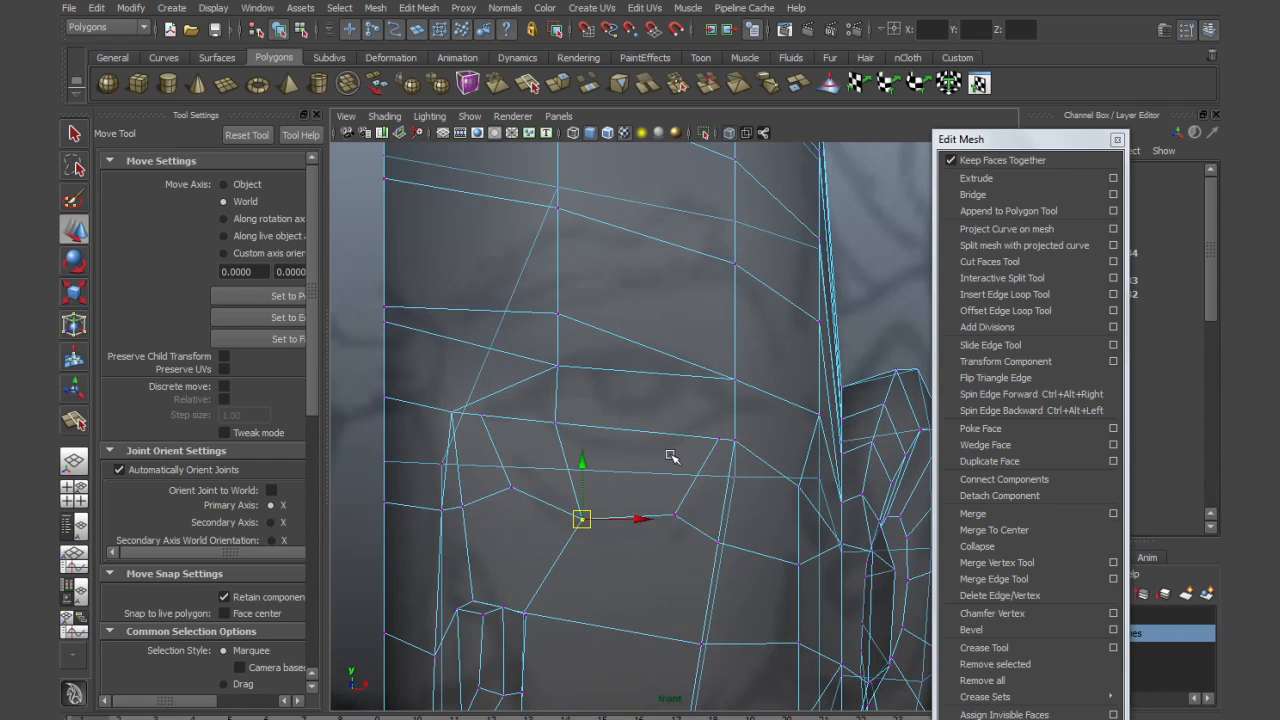
click(735, 379)
drag(737, 381, 750, 347)
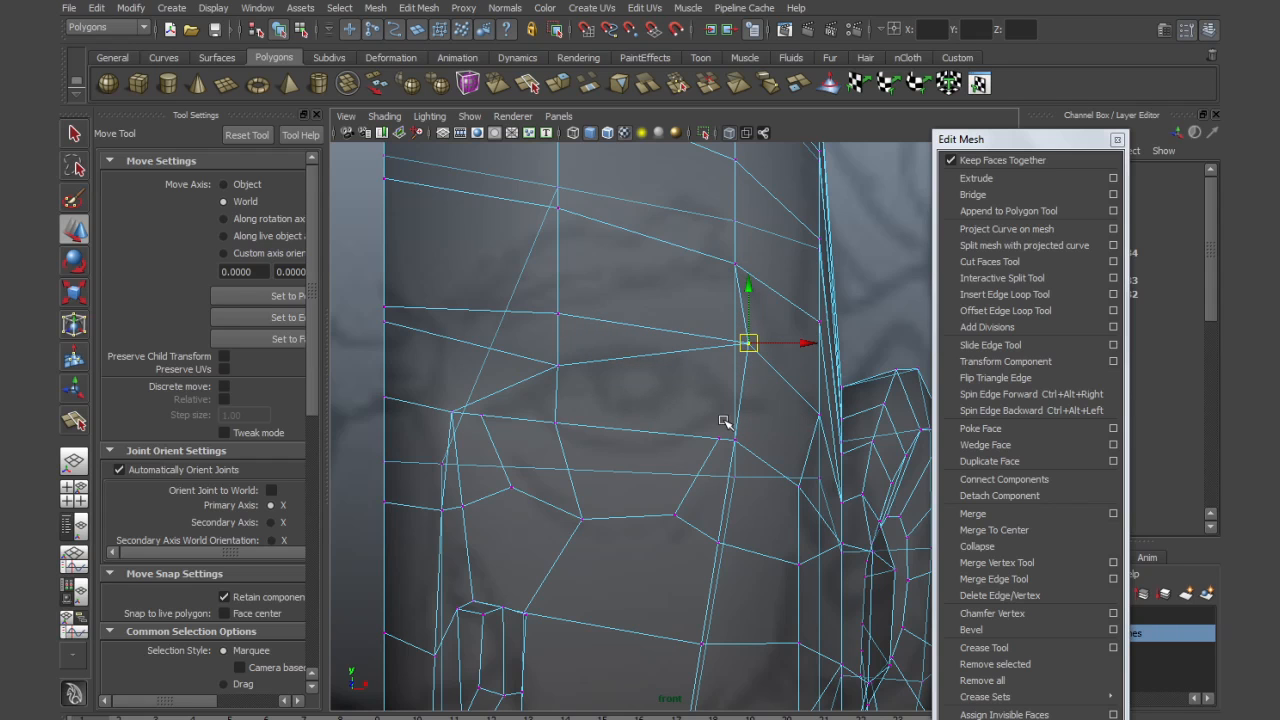
Split the eye face's outer upper corner diagonally from its upper edge to its outer edge
key(y)
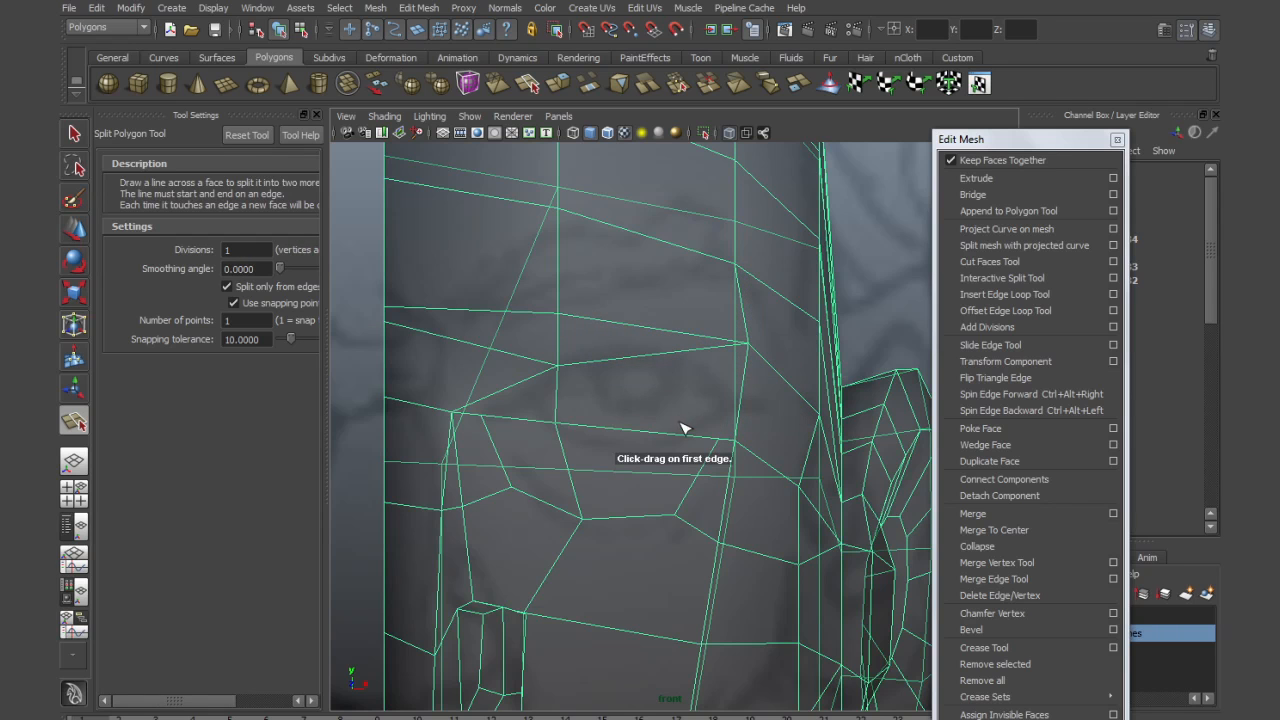
click(675, 353)
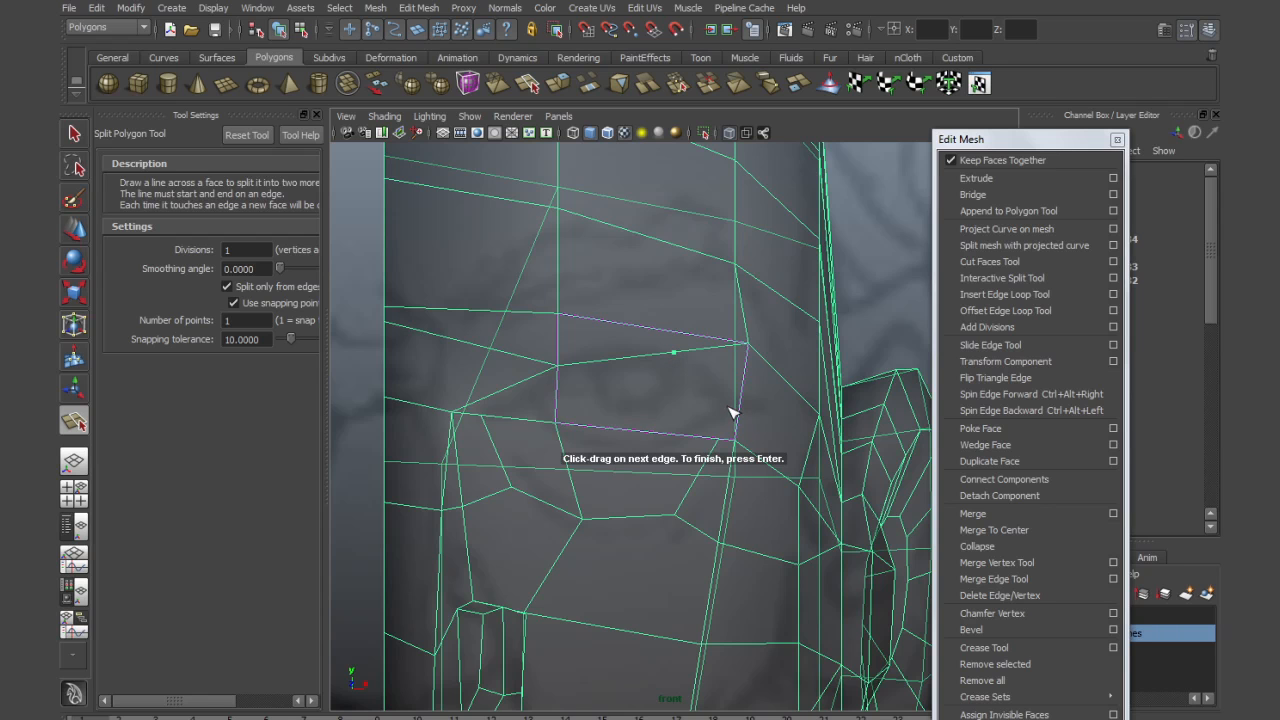
click(740, 411)
key(w)
key(y)
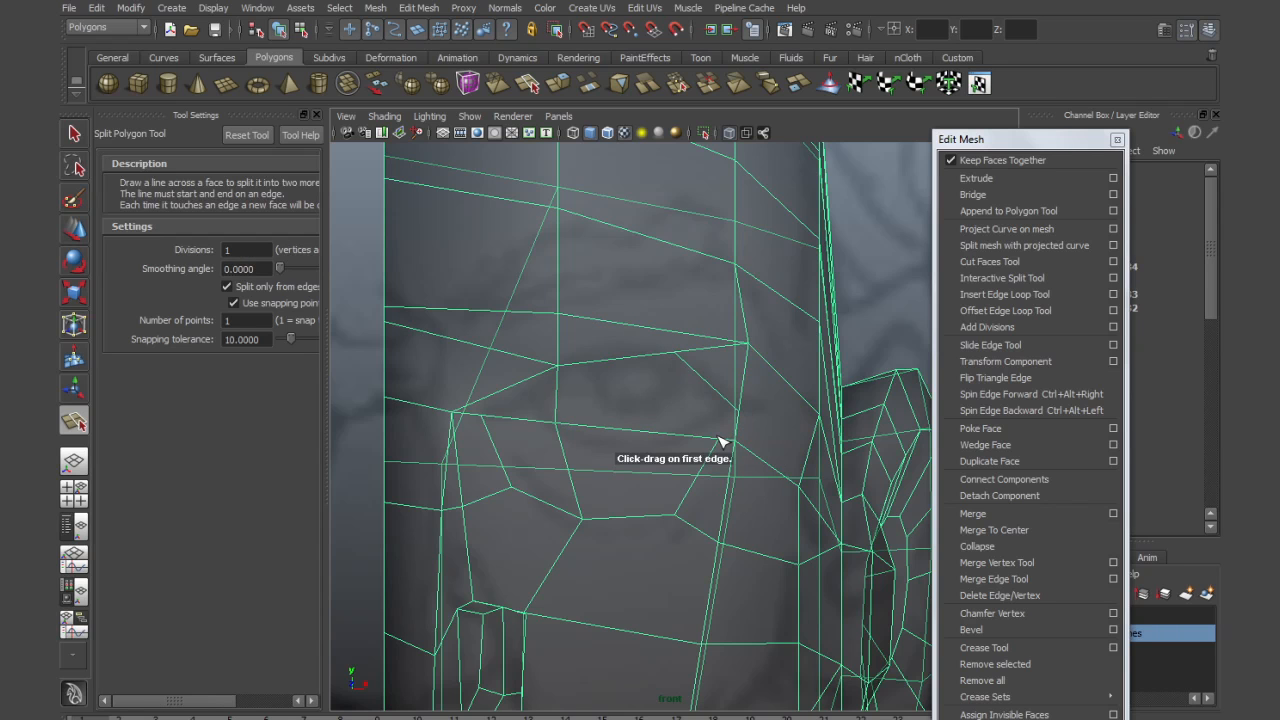
click(719, 440)
click(733, 411)
key(Return)
key(w)
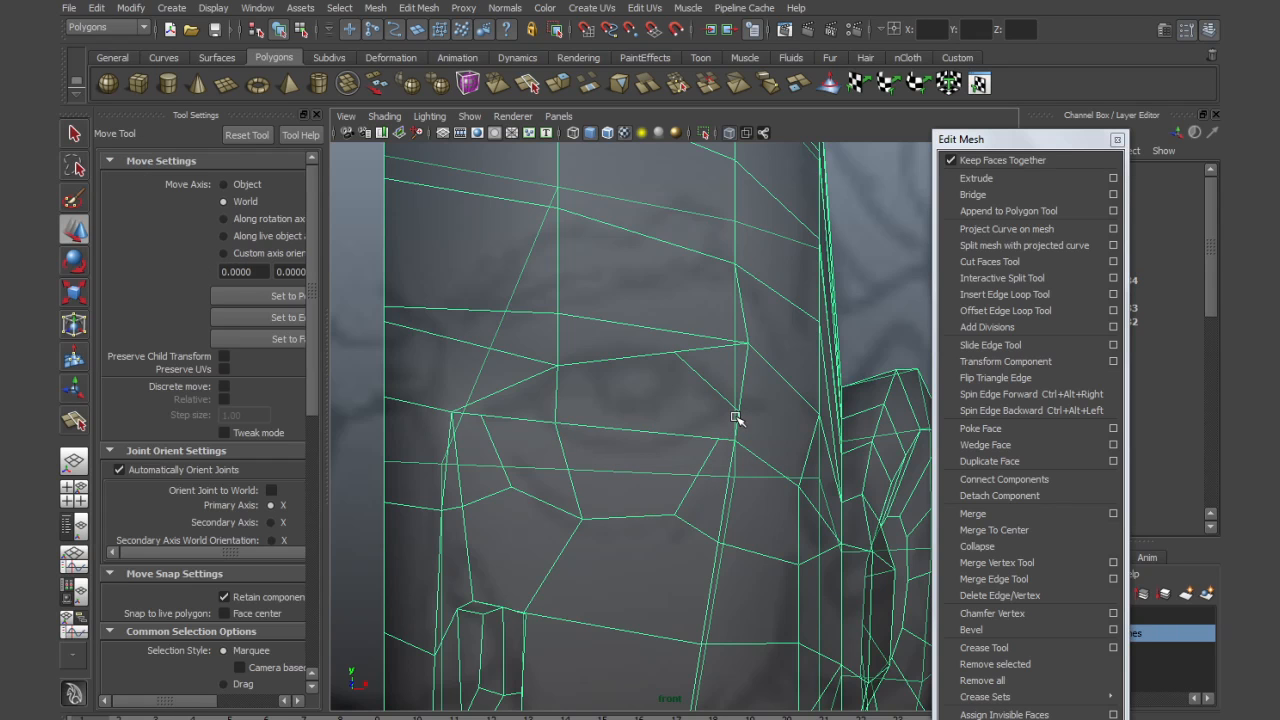
Split the outer eye face from the diagonal corner edge down to the lower edge and move the new lower vertex outward onto the contour vertex
key(y)
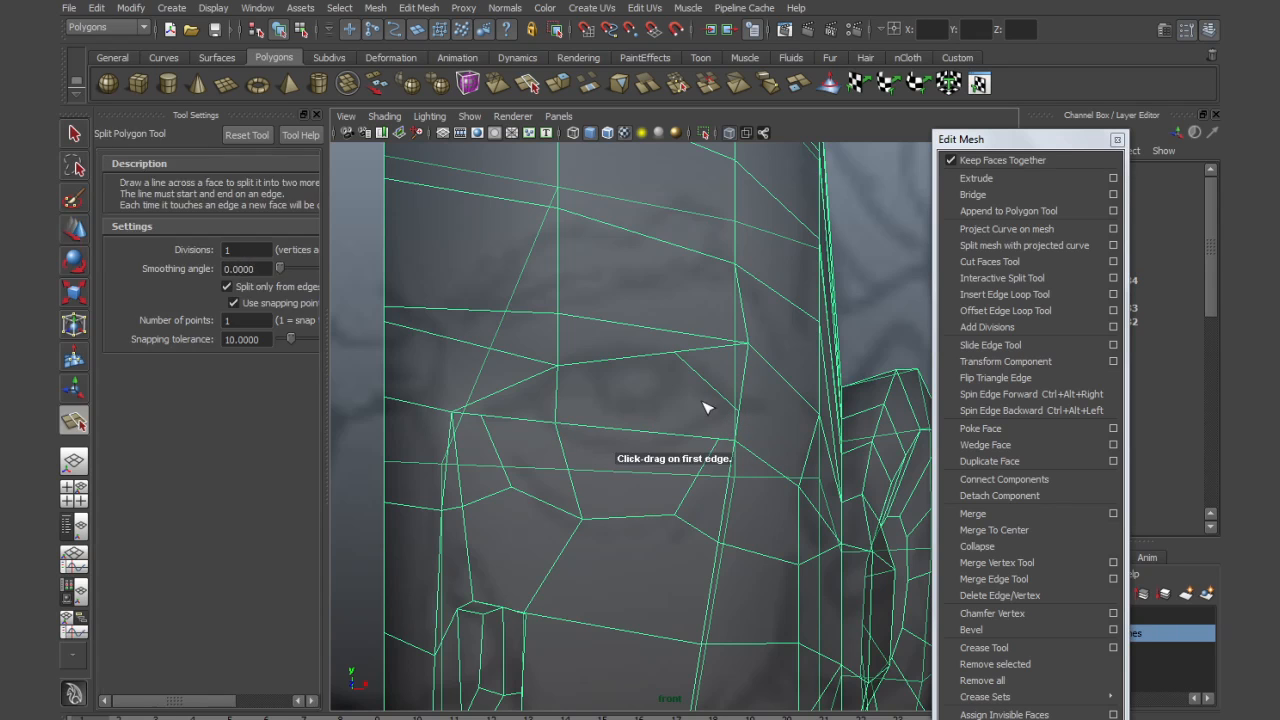
click(716, 391)
click(703, 437)
key(w)
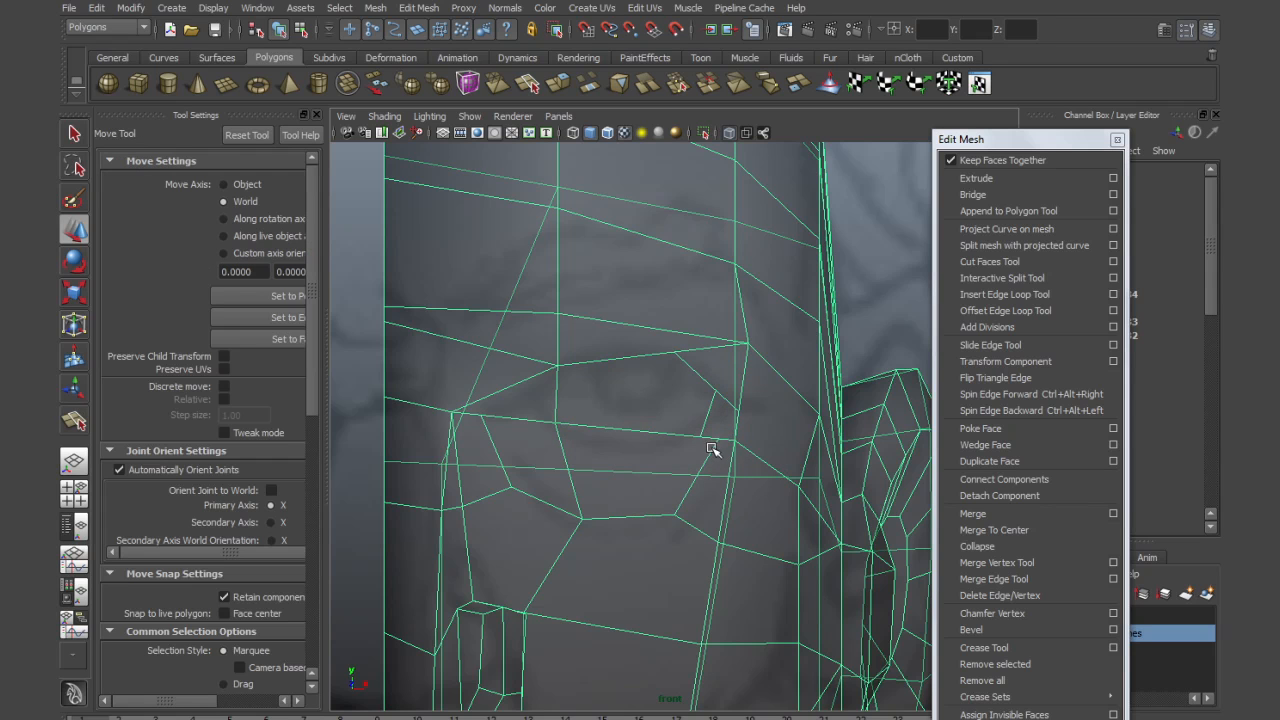
right_drag(706, 433, 662, 434)
click(700, 437)
drag(701, 437, 774, 520)
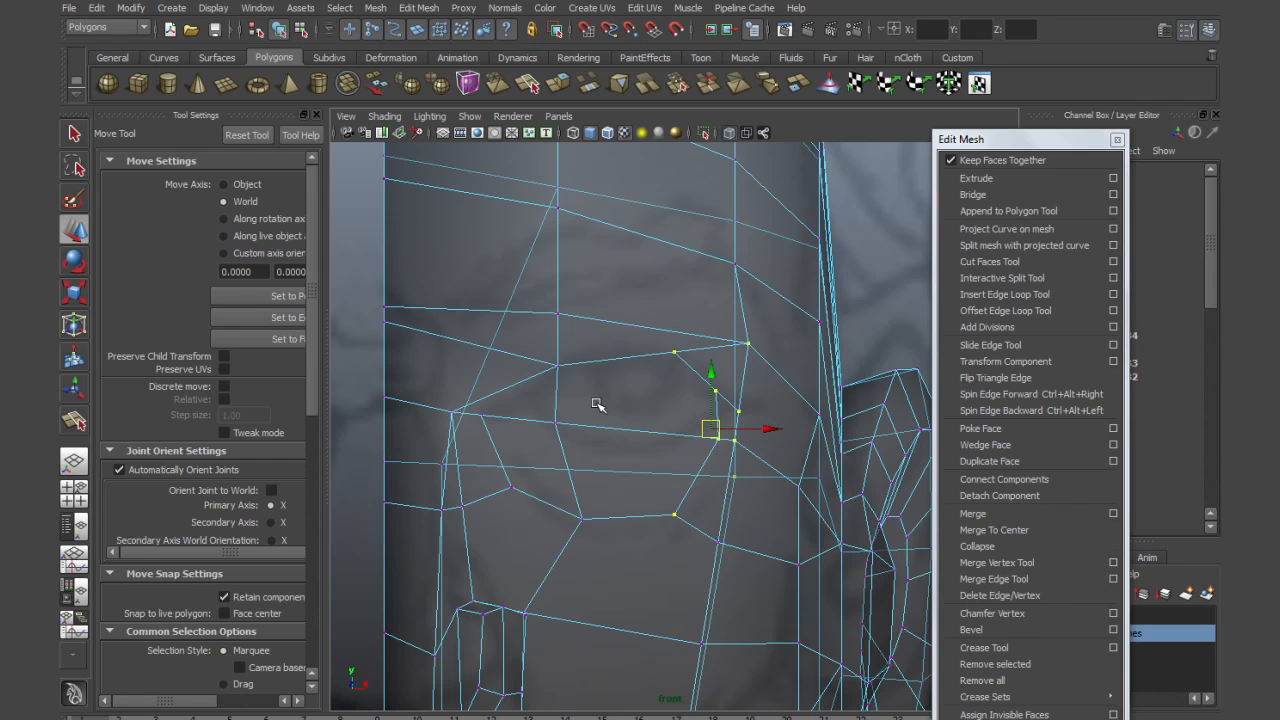
scroll(596, 403, down, 4)
scroll(597, 403, up, 3)
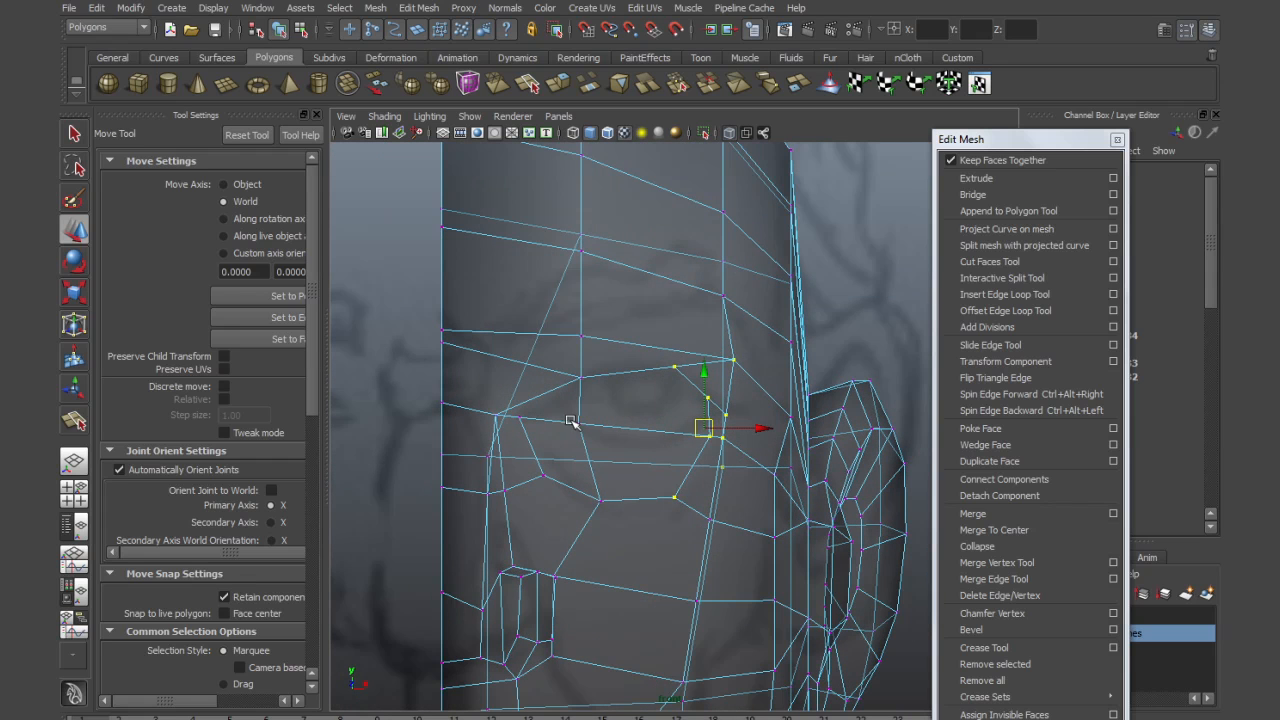
Split the faces above the eye from the upper contour's outer vertex inward across the vertical edge and down to the slanted inner edge
key(y)
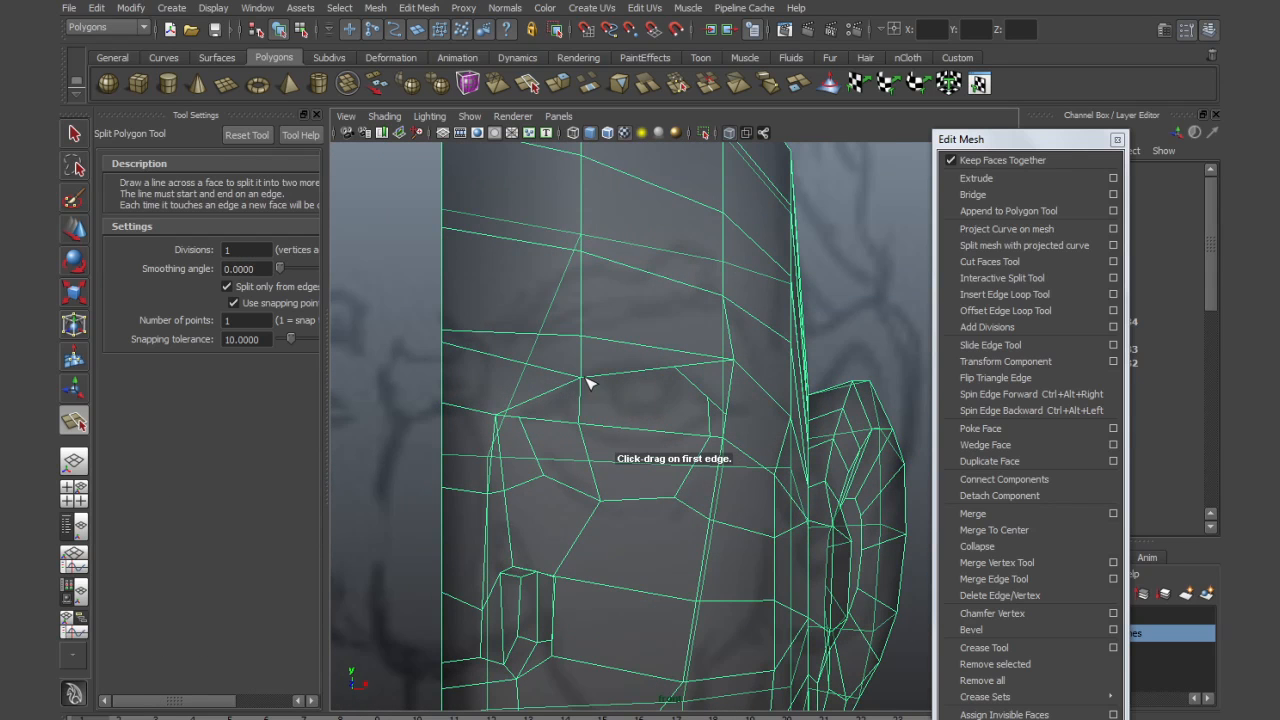
click(675, 368)
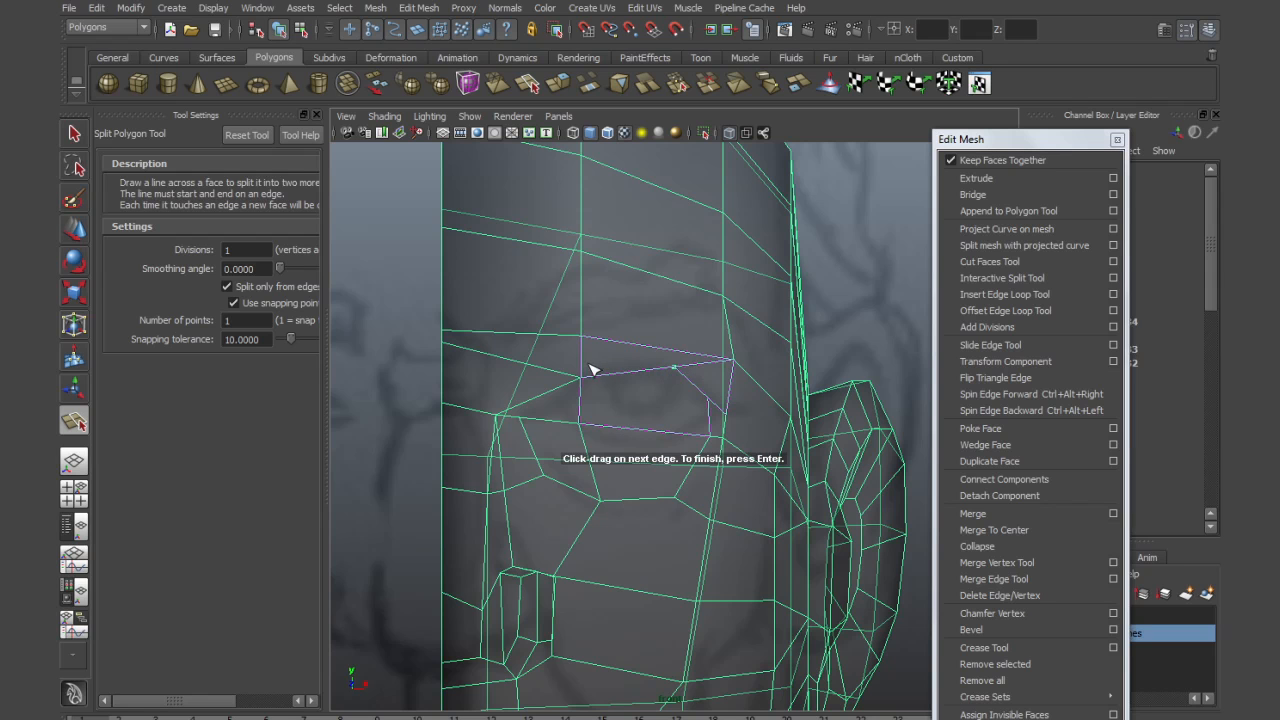
click(582, 369)
click(560, 373)
click(539, 398)
click(521, 418)
key(Return)
key(w)
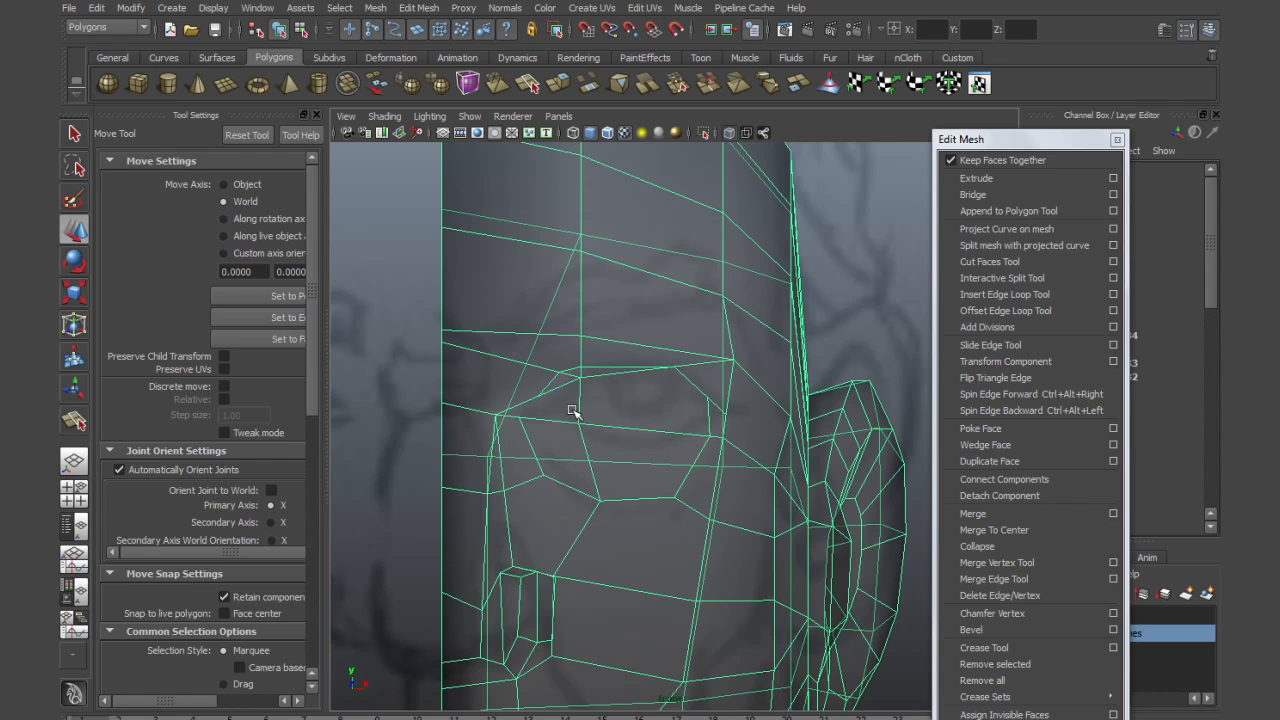
Split the inner eye-corner face from its lower edge up to the slanted inner edge
scroll(609, 403, up, 4)
key(y)
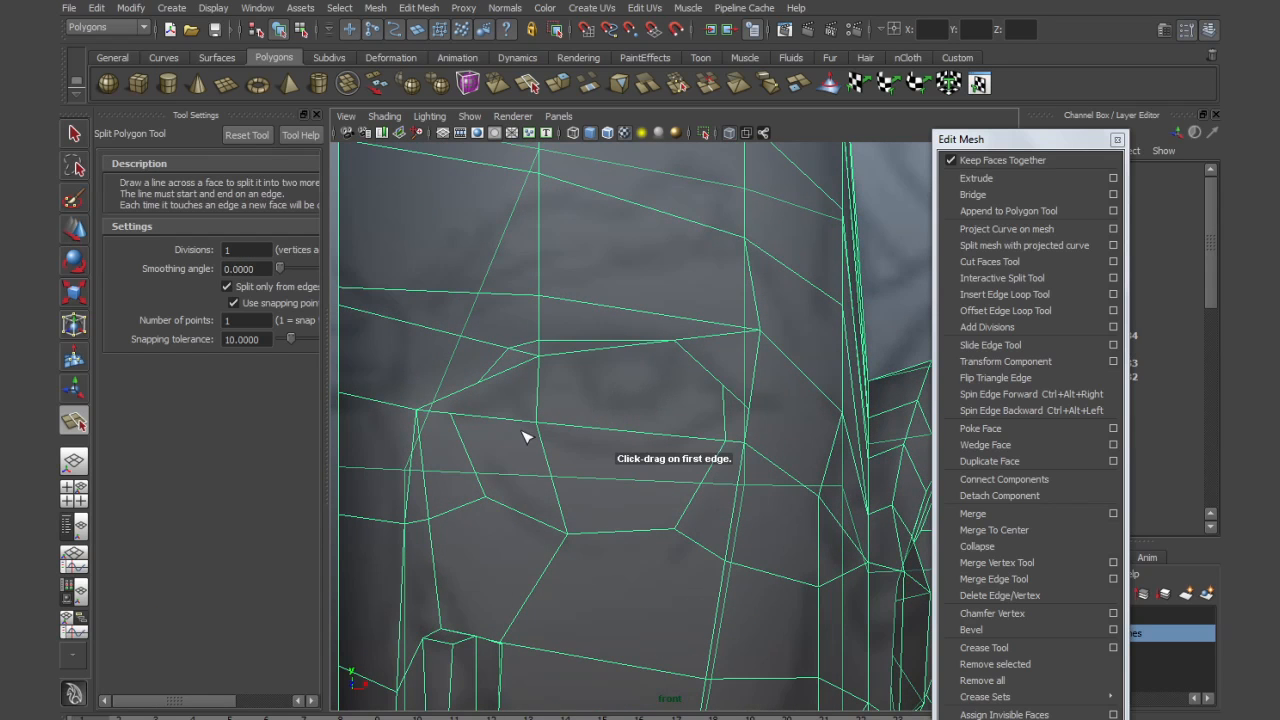
click(476, 416)
click(504, 383)
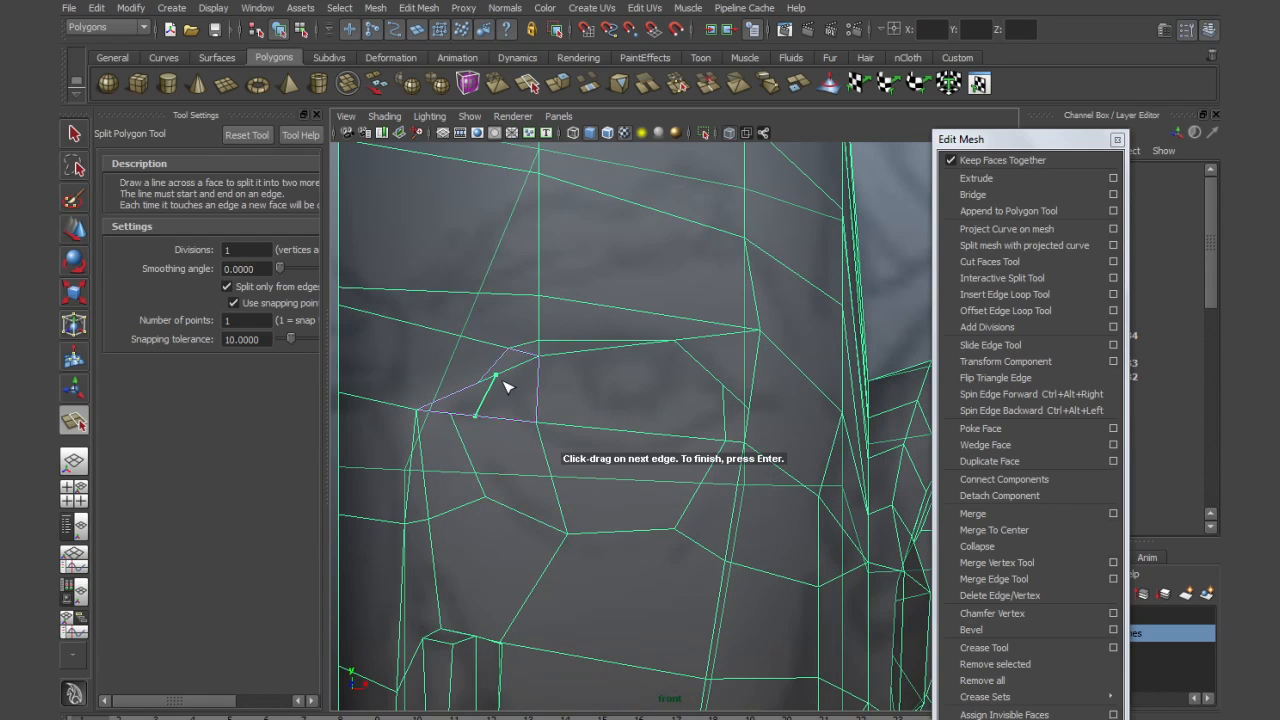
key(Return)
Move the inner-corner split's two end vertices onto the adjoining contour vertices to join the ring, then select the vertices around the eye
alt+right_drag(474, 372, 423, 382)
right_click(455, 369)
click(444, 414)
drag(444, 414, 414, 410)
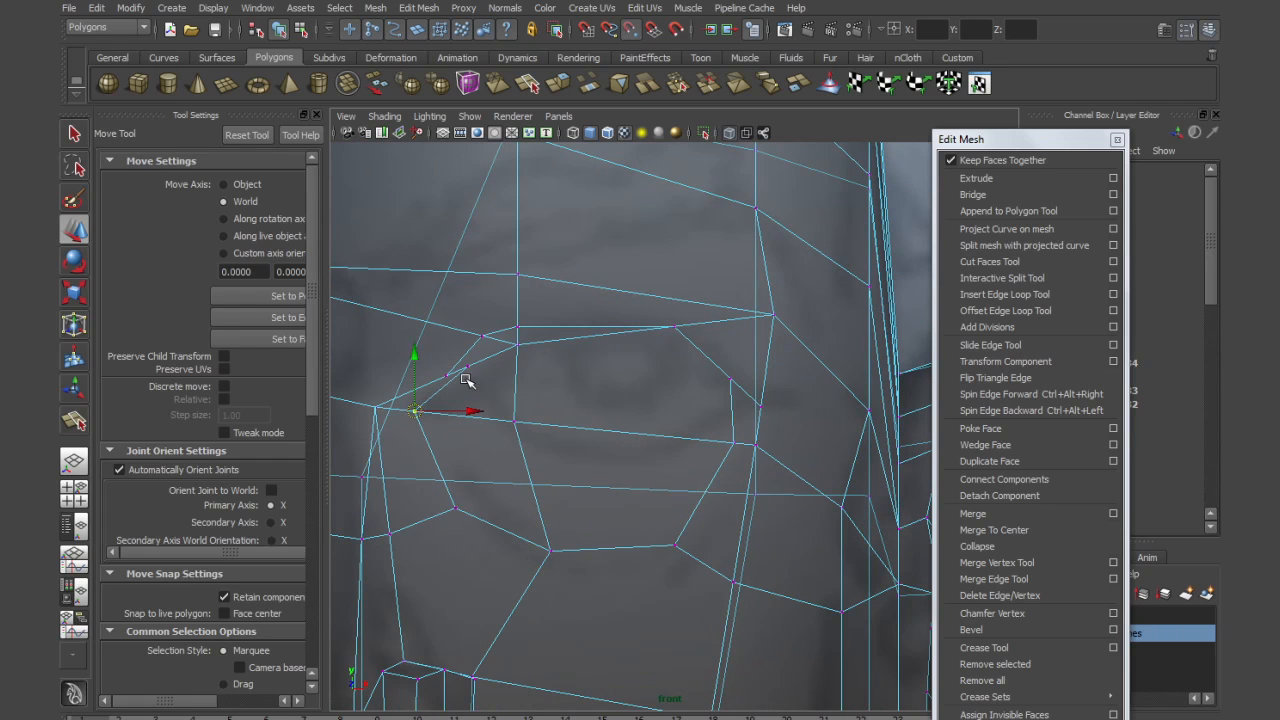
click(469, 367)
drag(470, 366, 446, 376)
drag(388, 287, 765, 600)
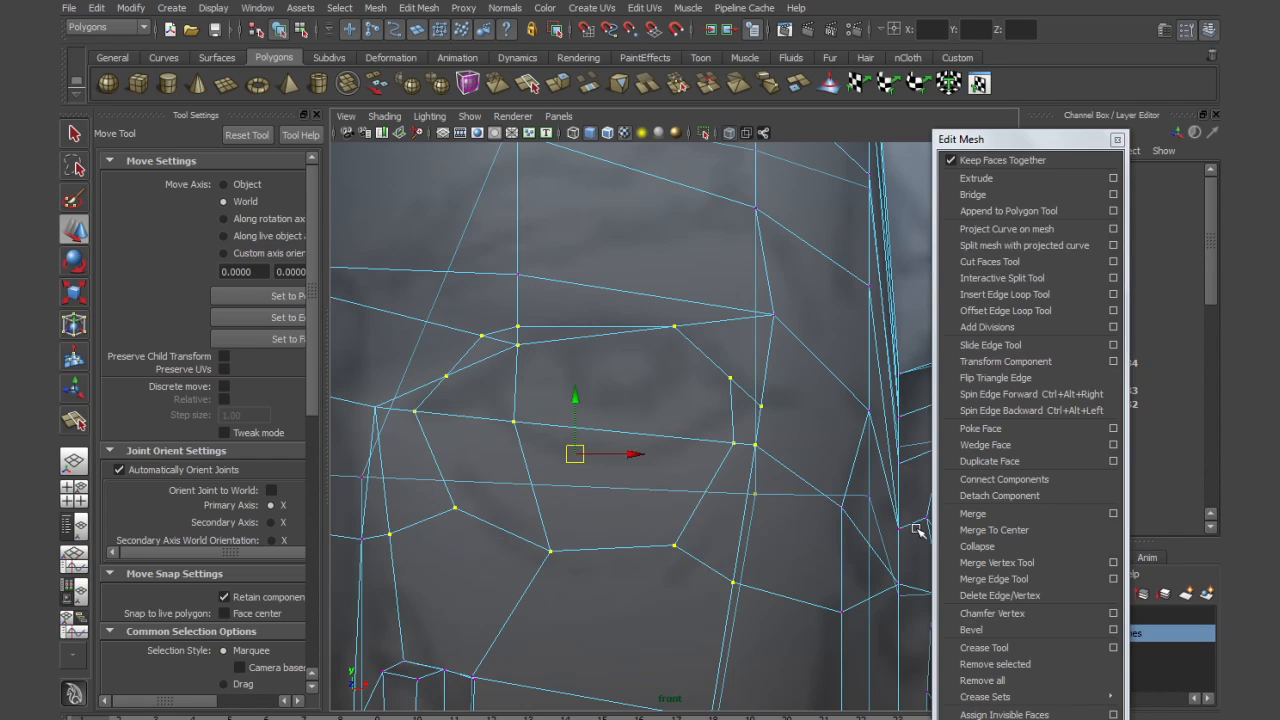
scroll(607, 401, down, 5)
scroll(612, 400, up, 5)
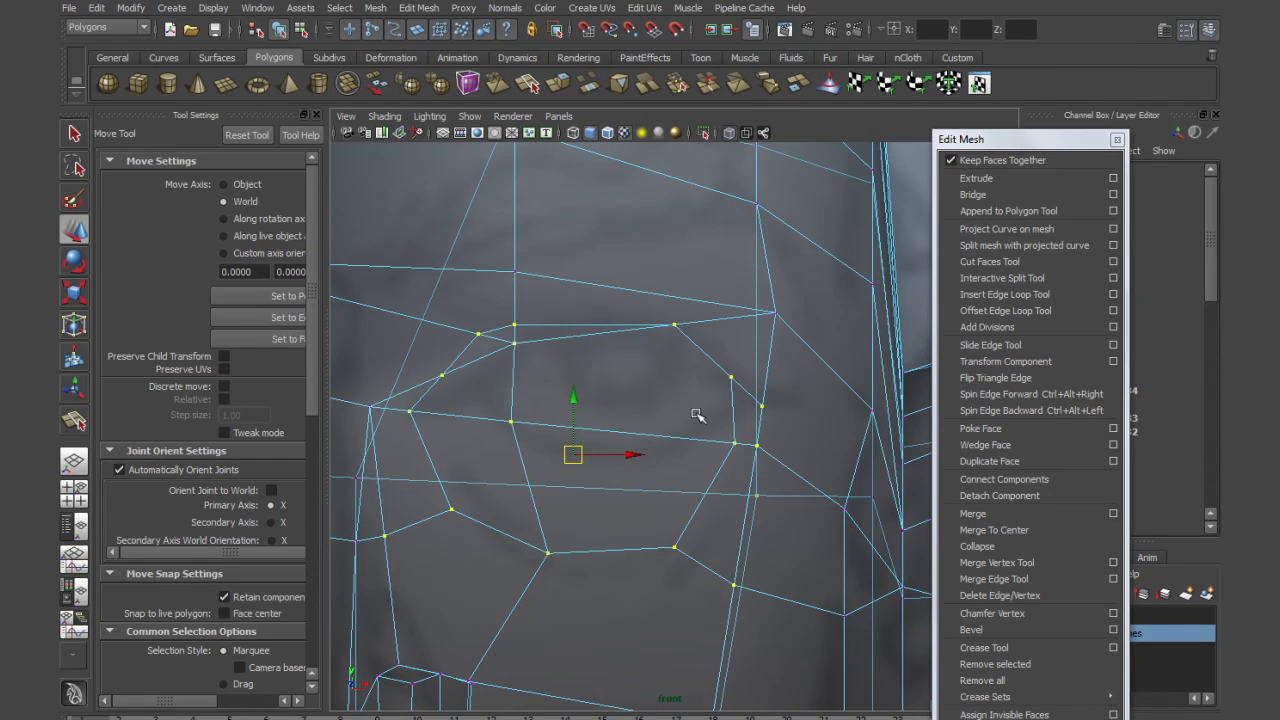
Reshape the outer eye corner by raising the side vertex, shifting the inner vertex outward and moving the lower side vertex down and outward
click(764, 408)
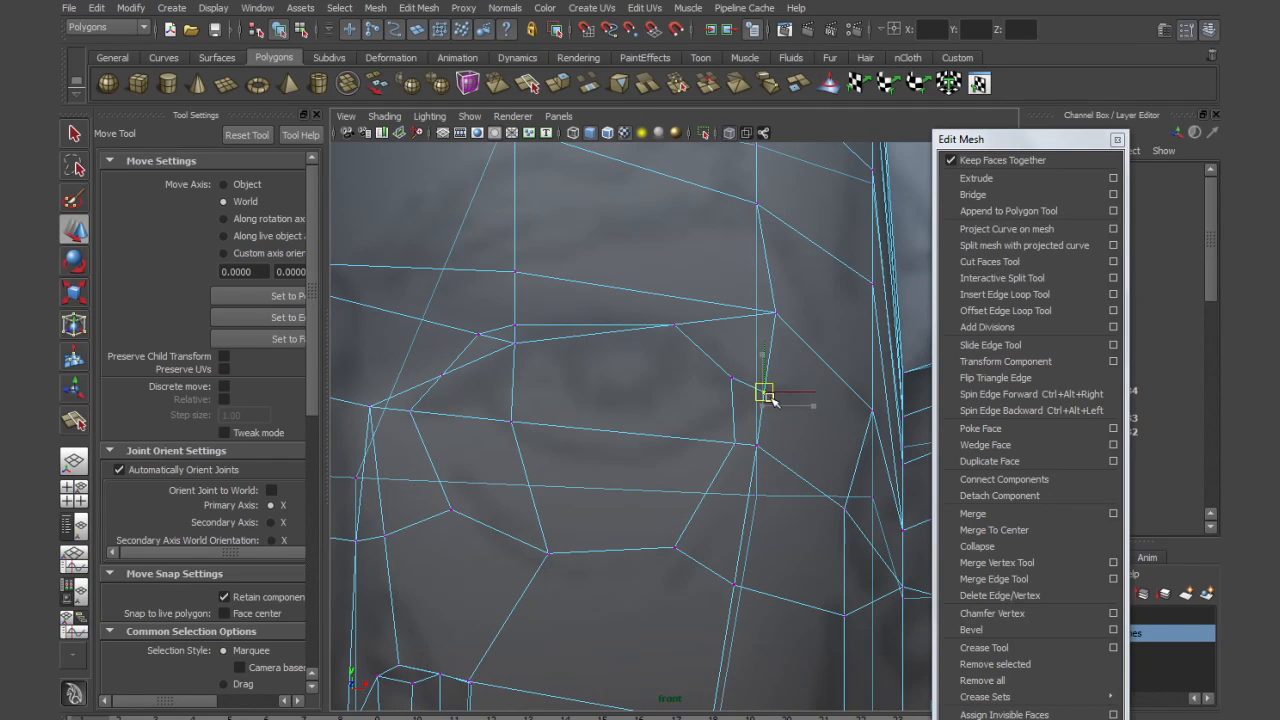
click(732, 379)
drag(734, 384, 773, 398)
click(777, 404)
click(767, 391)
click(758, 444)
drag(760, 444, 772, 462)
Shift the three vertices of the lower eye contour slightly outward, lowering the outer and middle ones a little
click(676, 546)
drag(677, 546, 685, 553)
click(547, 555)
drag(548, 556, 562, 562)
click(451, 510)
drag(451, 510, 470, 510)
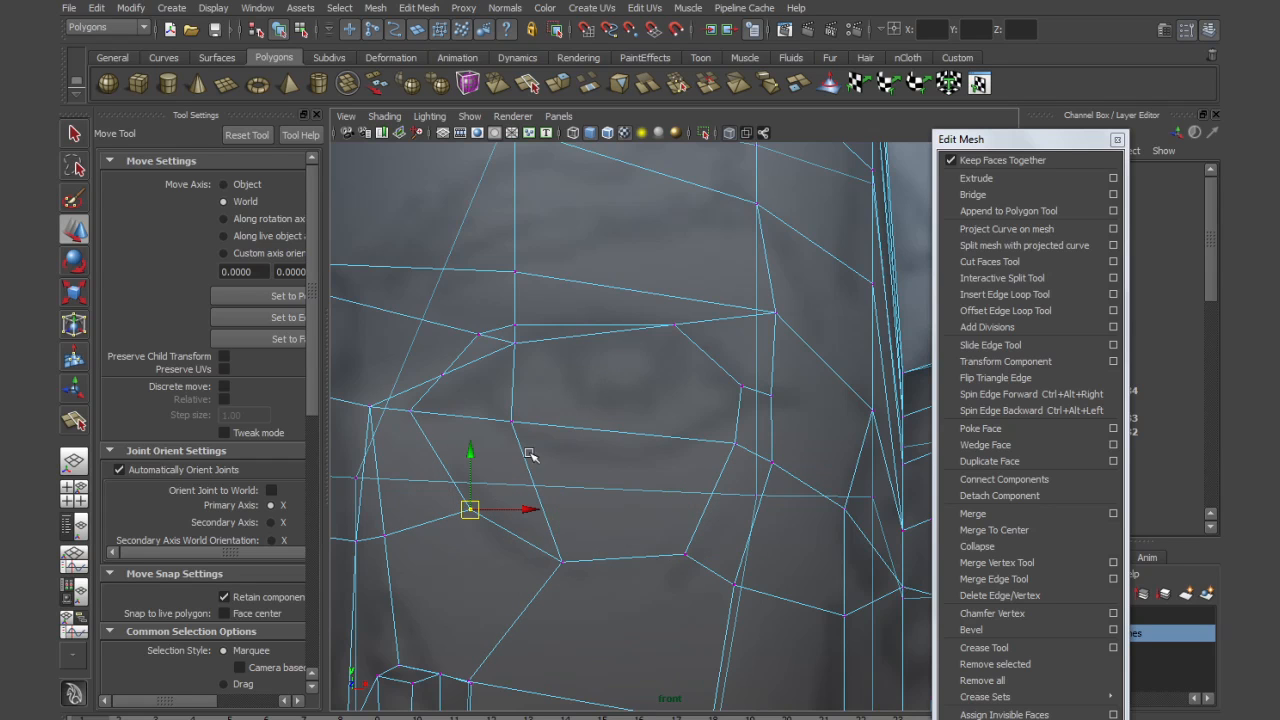
Examine the edge ring around the eye in the perspective view, then return to the front view
scroll(525, 445, down, 5)
key(space)
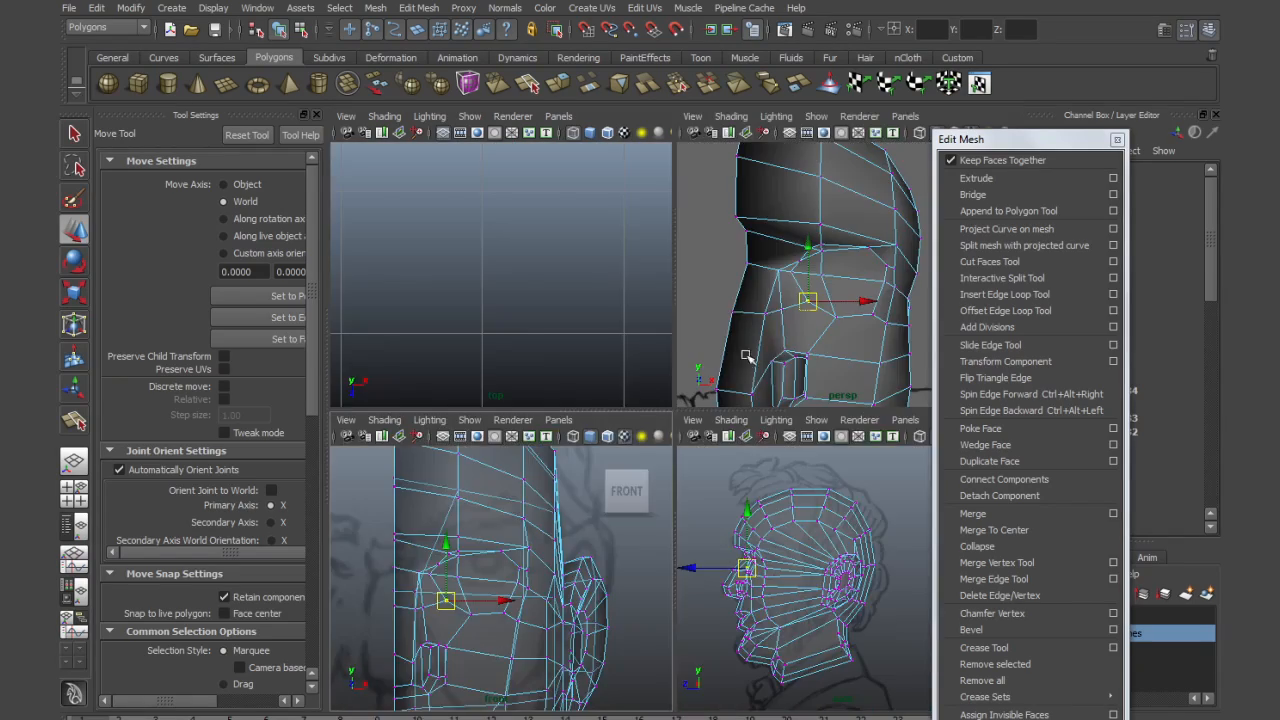
key(space)
alt+drag(757, 380, 708, 401)
alt+drag(742, 403, 723, 396)
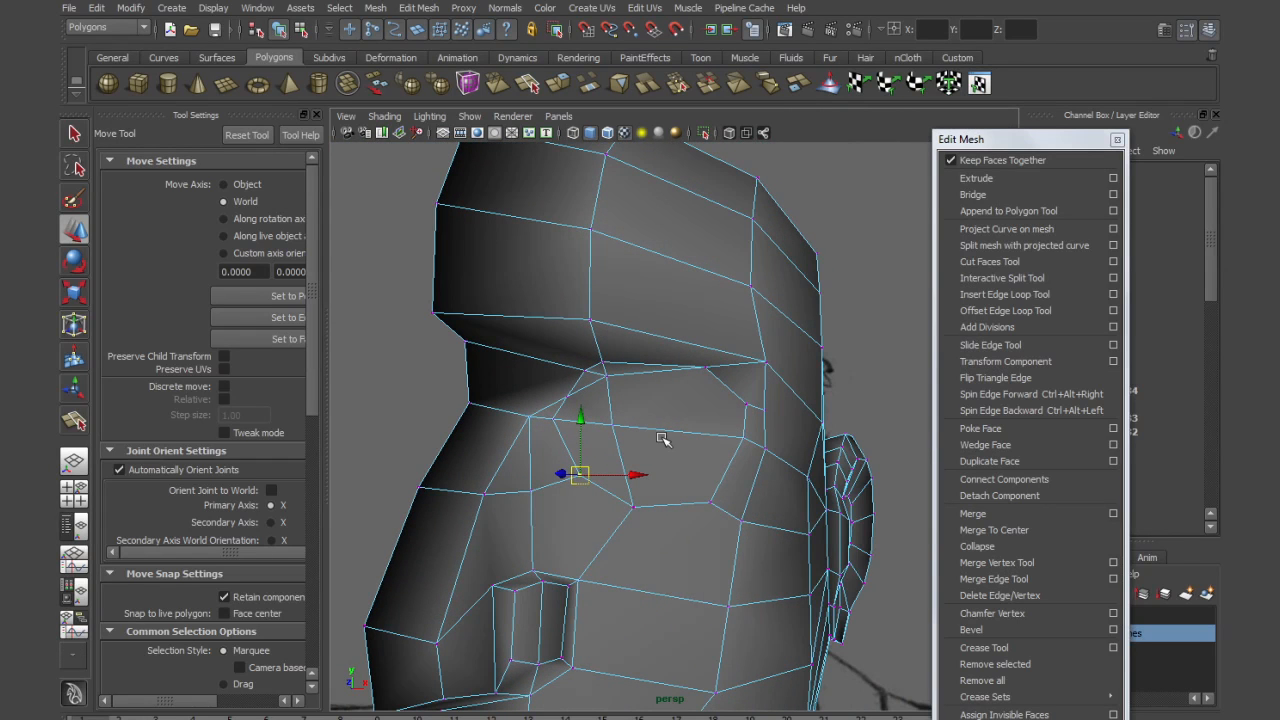
key(space)
key(space)
alt+right_drag(514, 368, 614, 408)
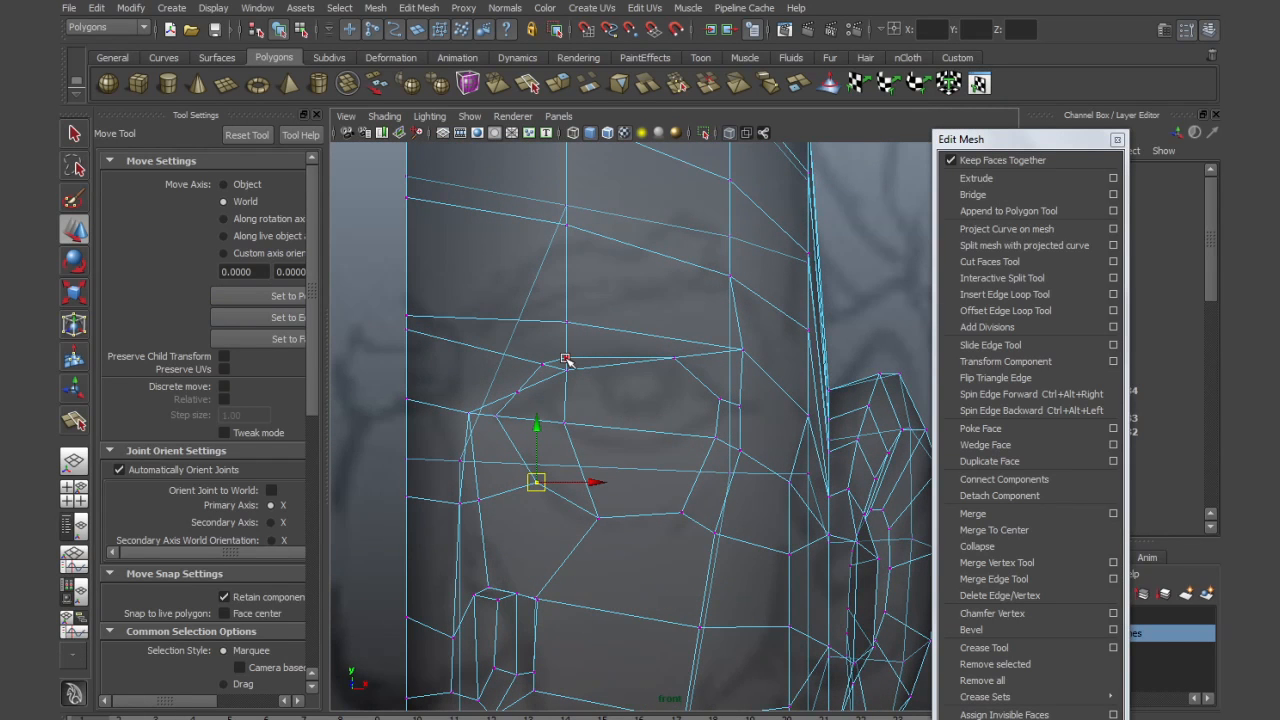
Cut an inner lower eyelid line from the slanted inner edge across the faces below the eye up to the outer corner edge
key(y)
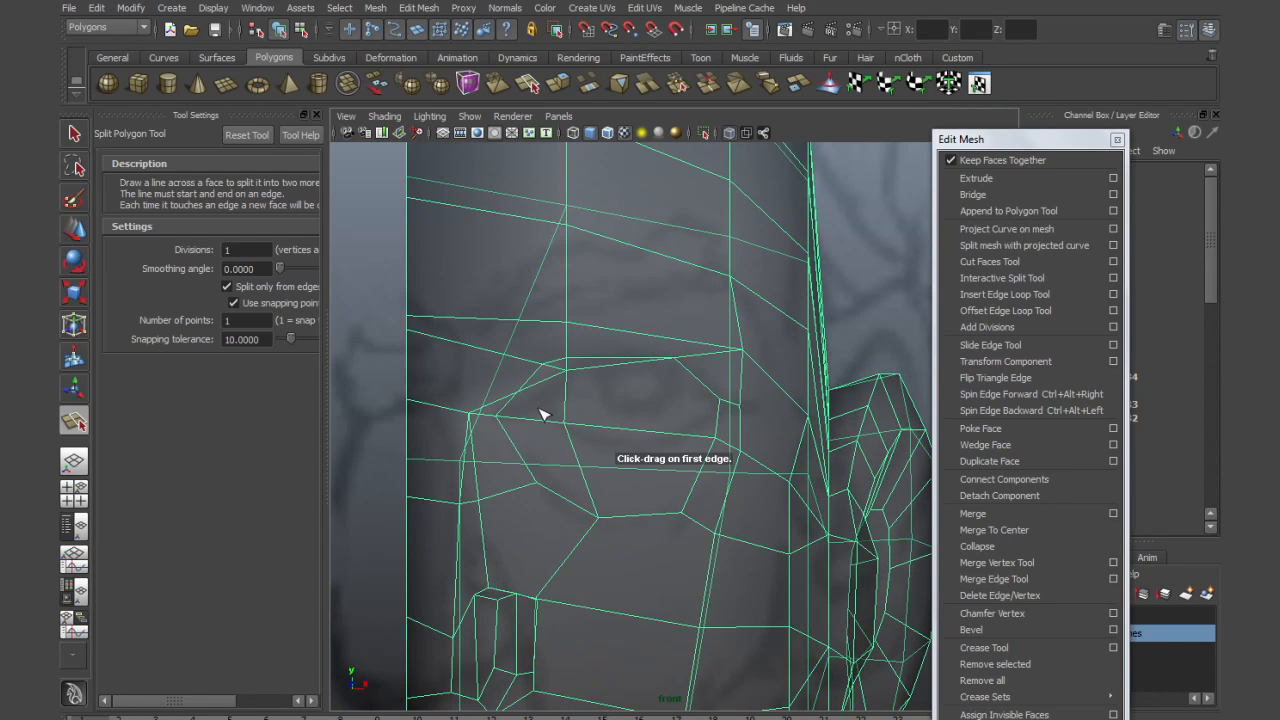
click(532, 392)
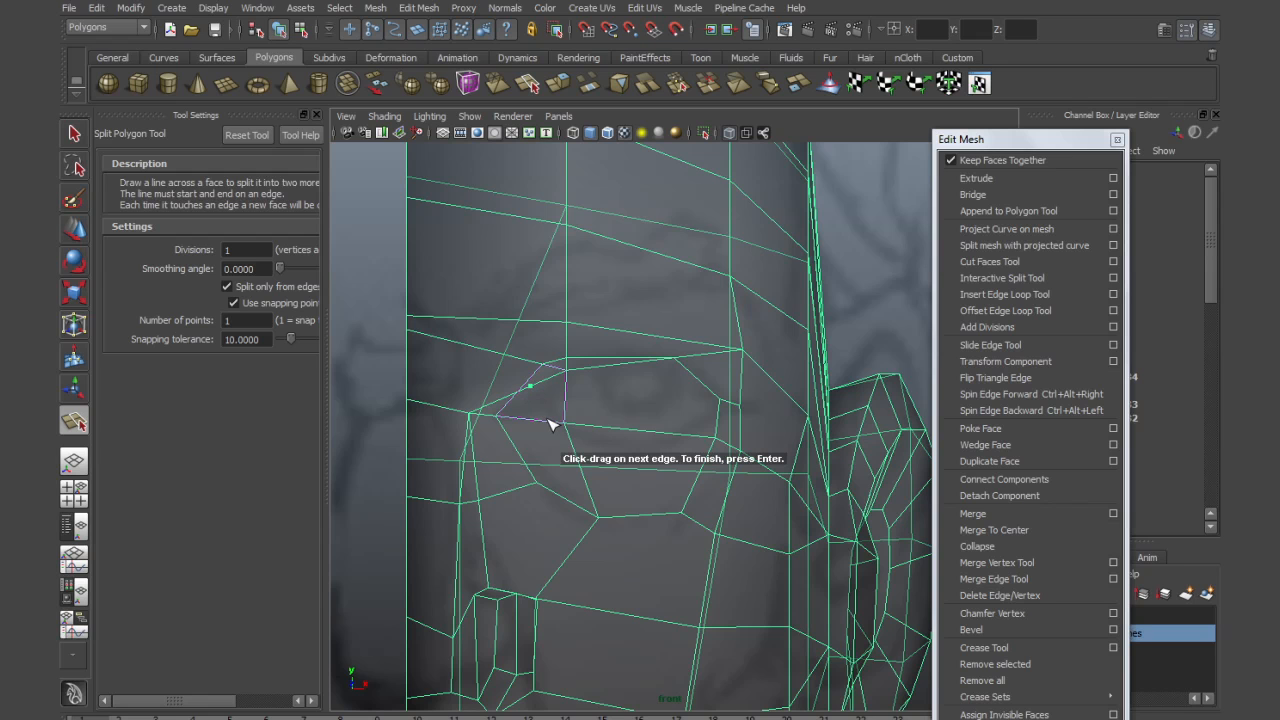
click(550, 421)
click(690, 437)
click(719, 409)
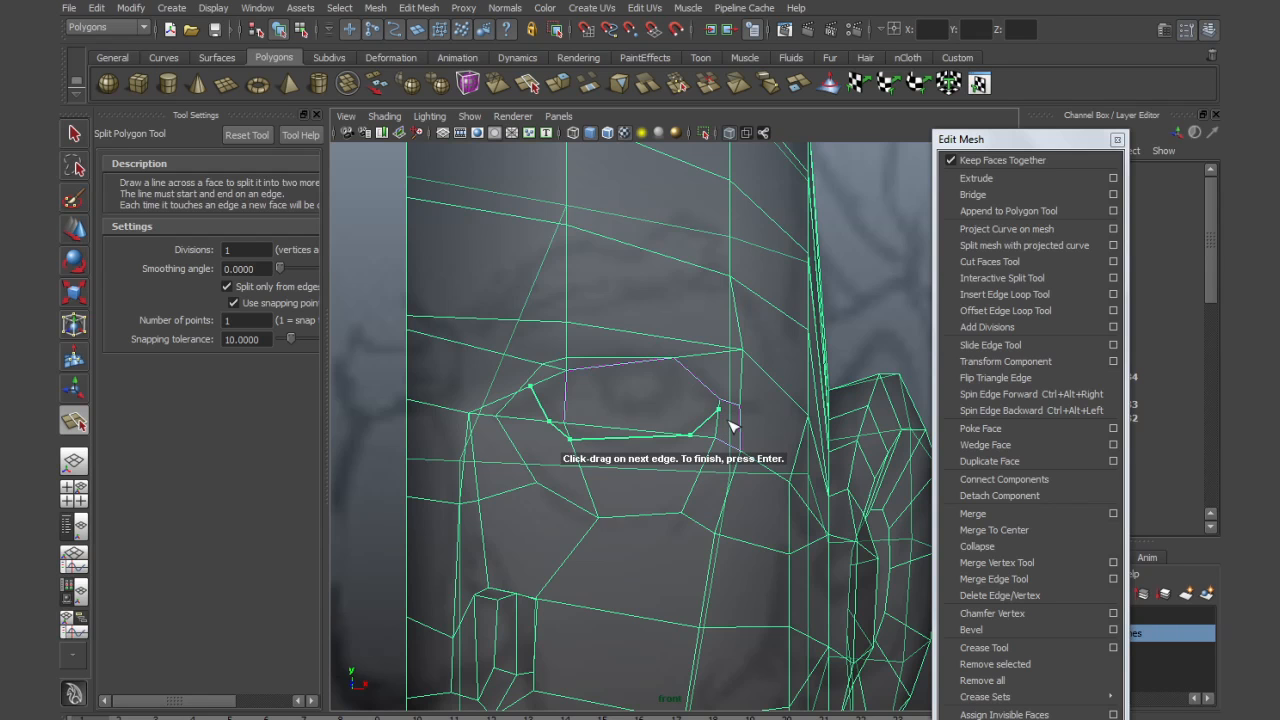
key(w)
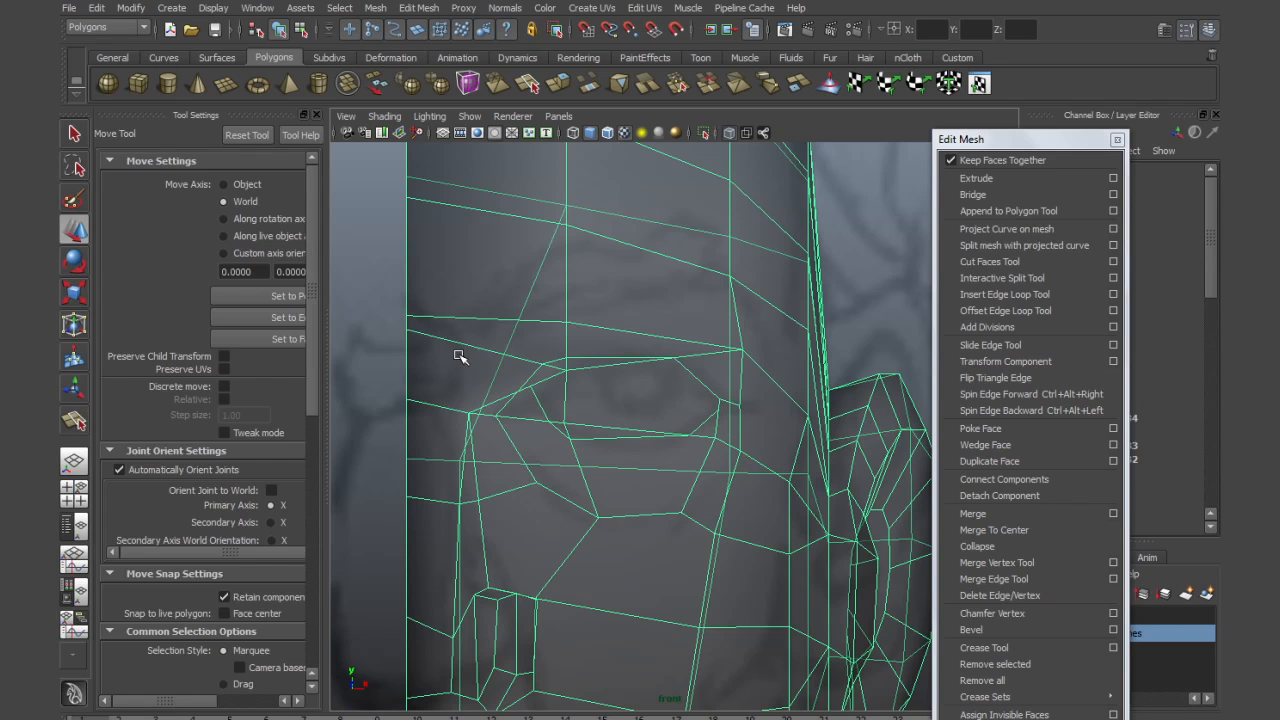
Split the face below the eye from the lower contour's outer vertex to the middle of the eyelid line, and lower the new vertex slightly
key(y)
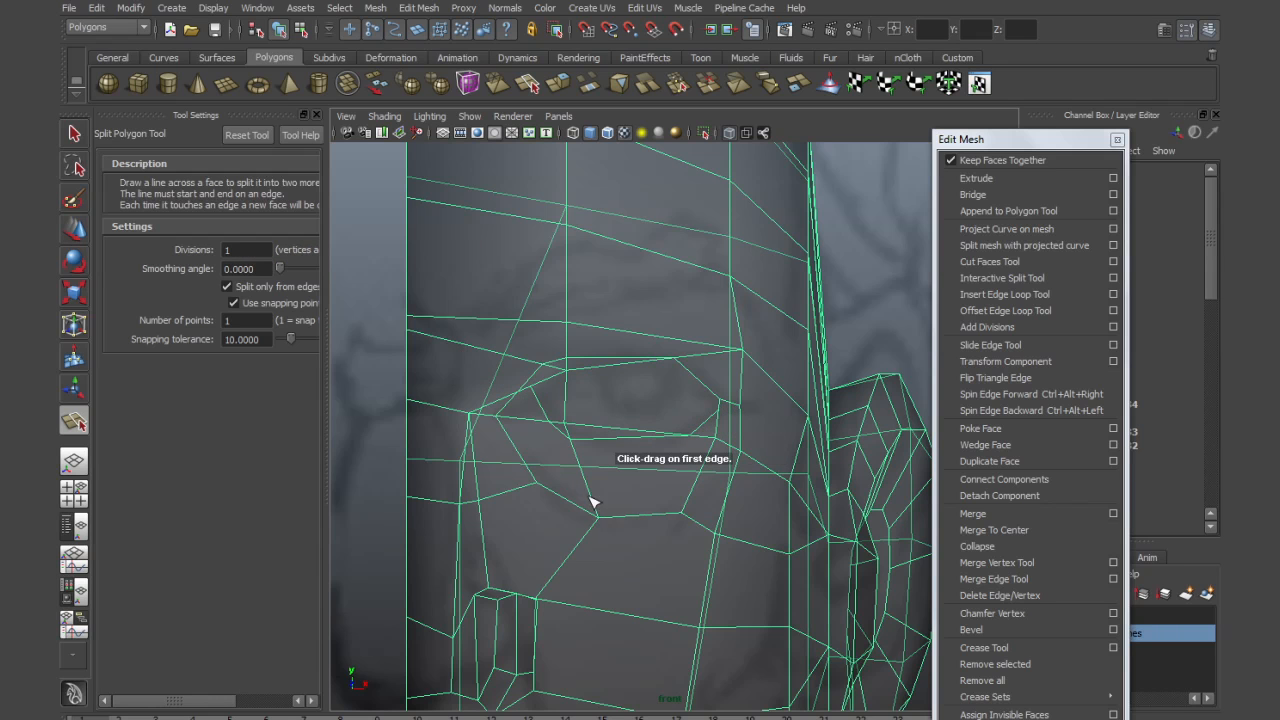
click(682, 514)
click(631, 440)
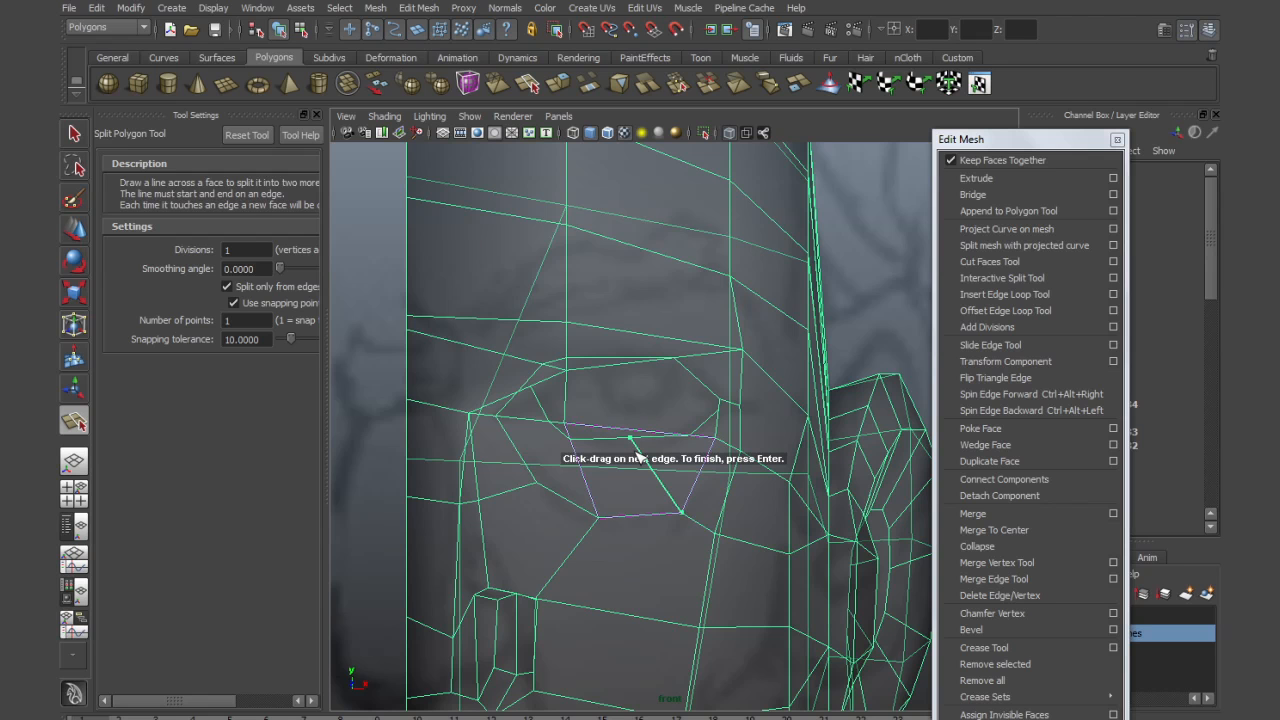
key(w)
right_drag(634, 452, 600, 445)
click(632, 438)
drag(634, 438, 635, 450)
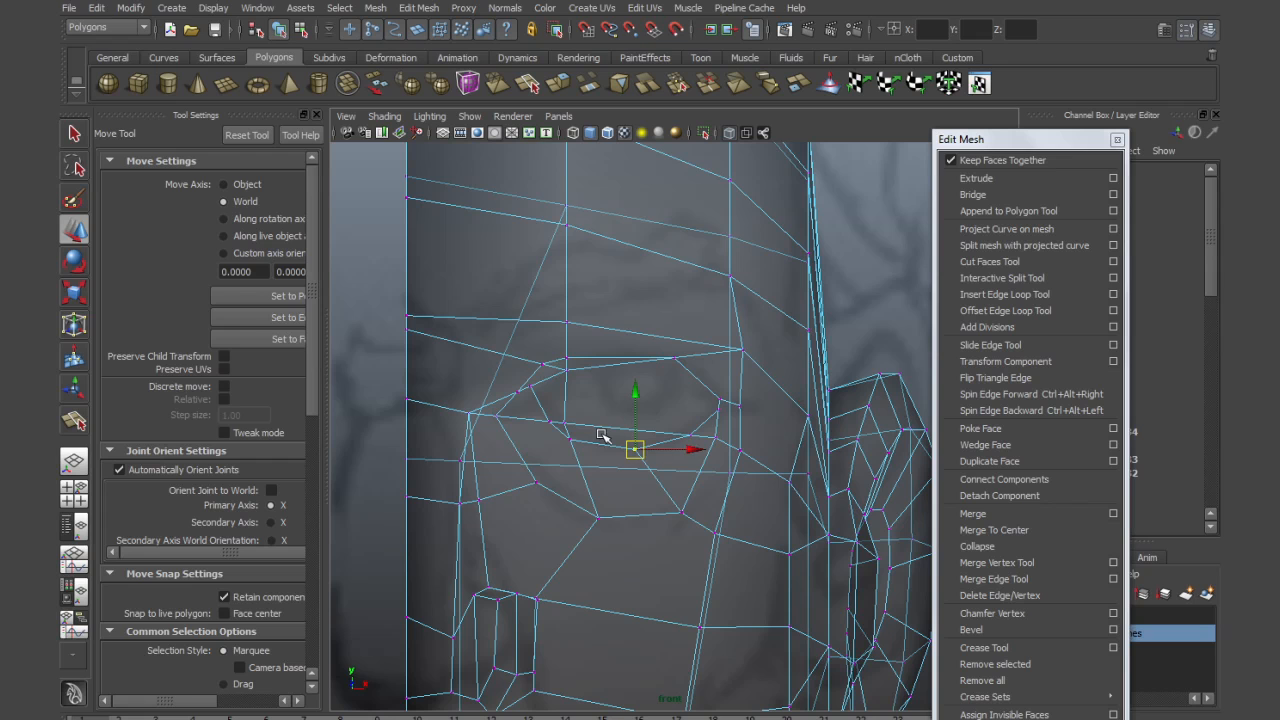
Round the eye outline by raising the upper contour's inner vertices, nudging the outer top vertex outward and lowering the eyelid line's outer end slightly
click(566, 359)
drag(566, 360, 578, 374)
click(675, 361)
drag(676, 361, 684, 366)
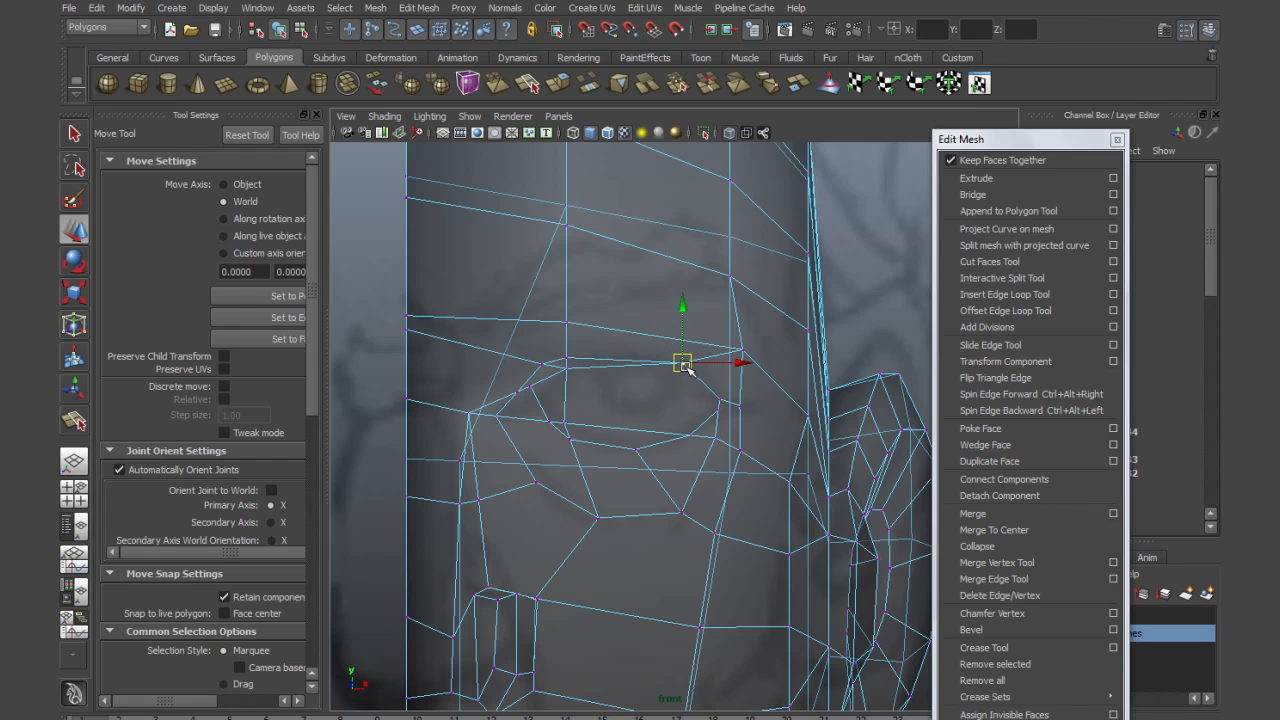
click(569, 358)
drag(569, 358, 510, 392)
click(542, 364)
click(517, 393)
click(719, 409)
drag(719, 409, 721, 417)
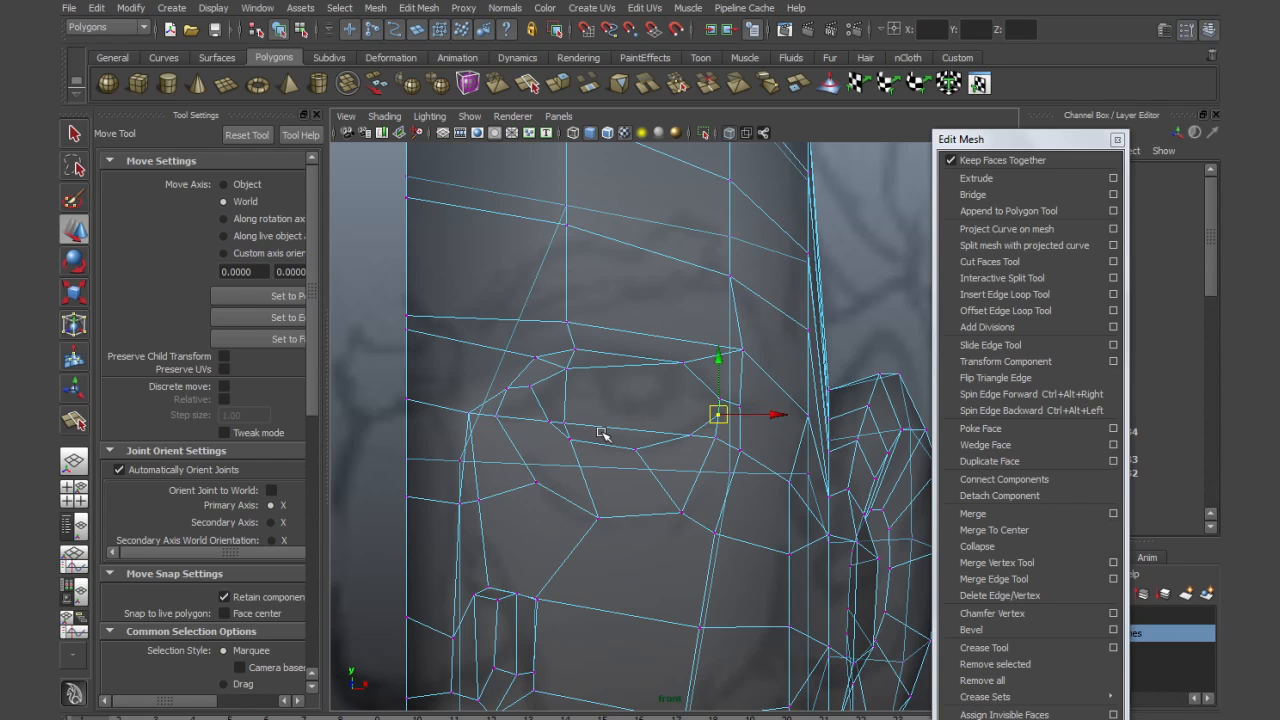
key(y)
click(536, 486)
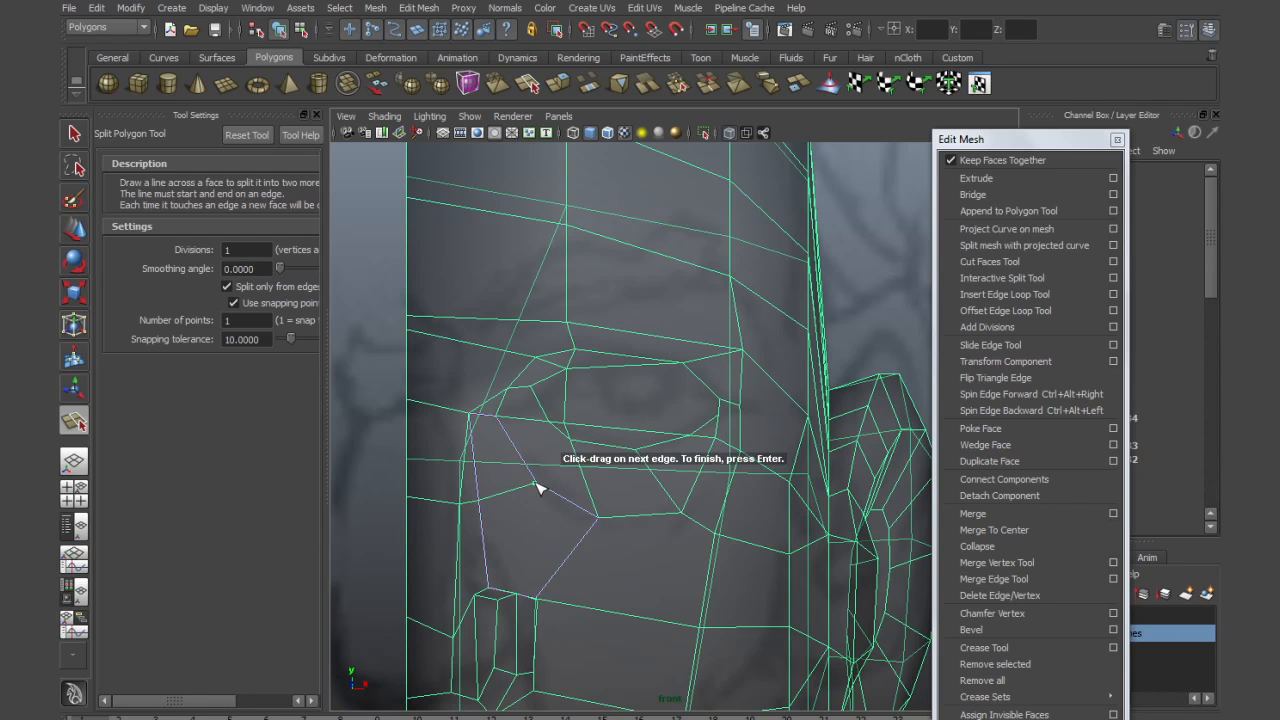
click(549, 422)
key(w)
Split the face below the inner eye corner diagonally from the inner contour edge up to the neighbouring eyelid edge
key(y)
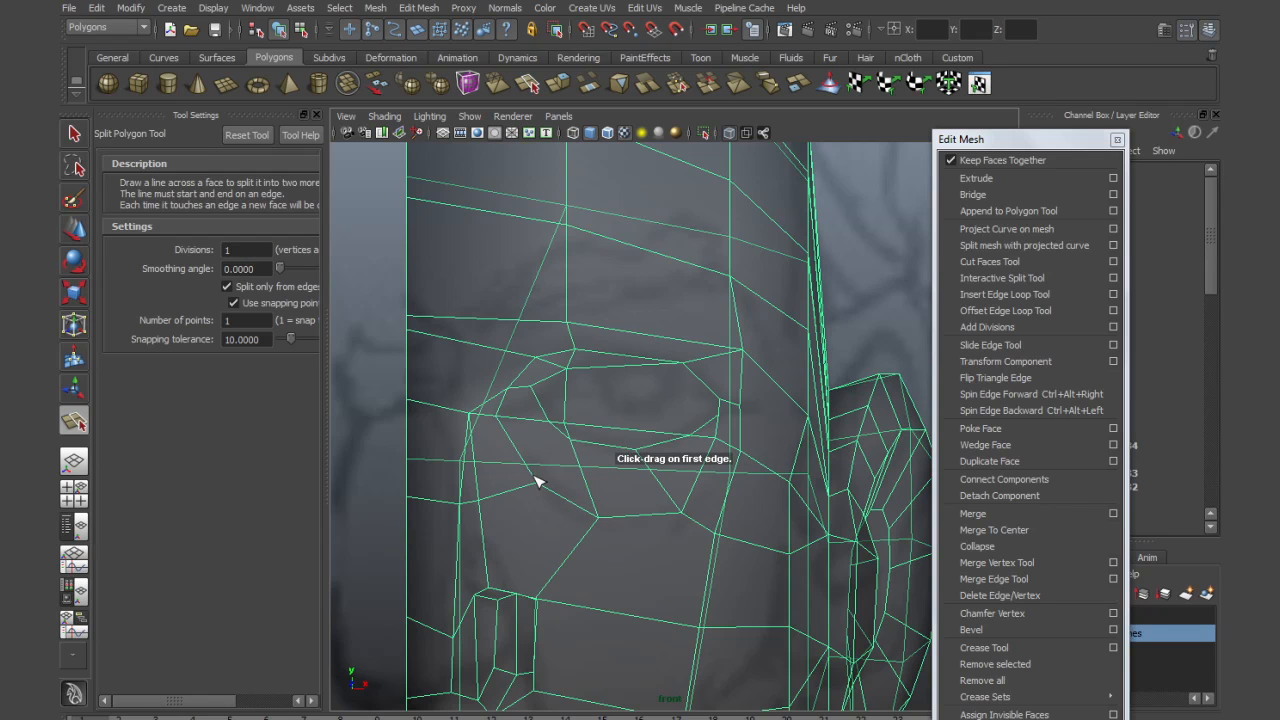
click(528, 467)
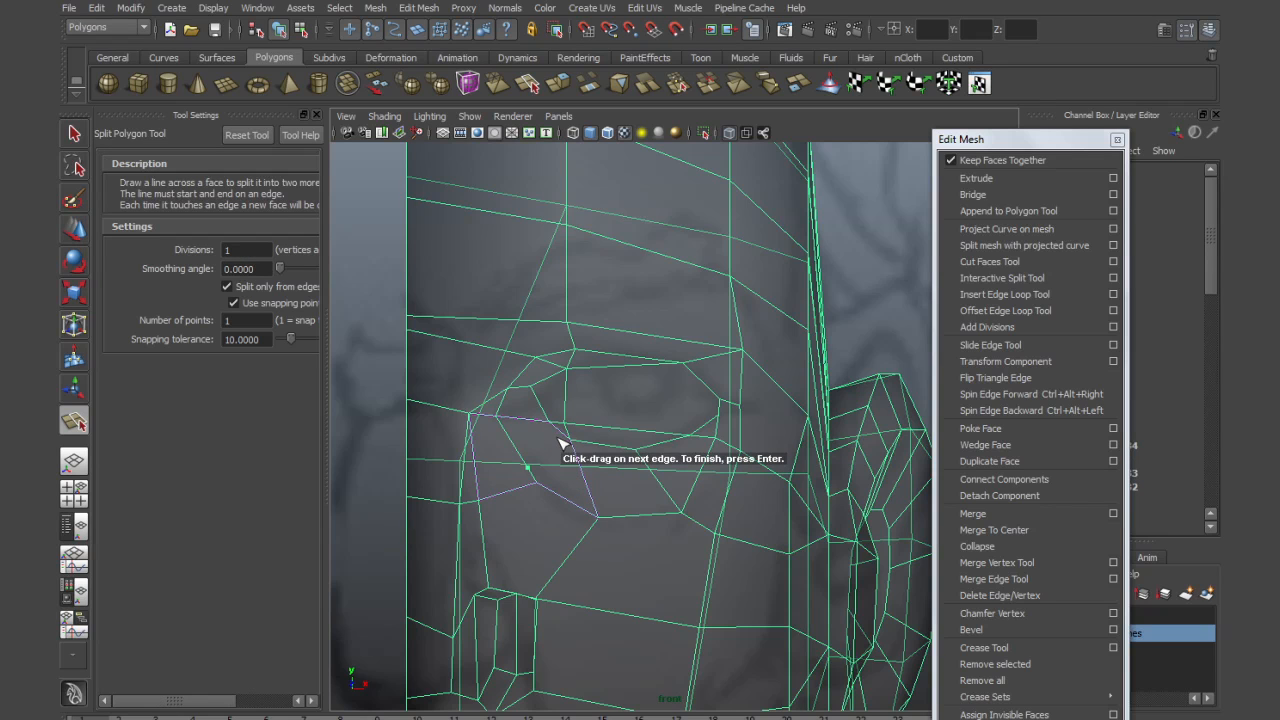
key(w)
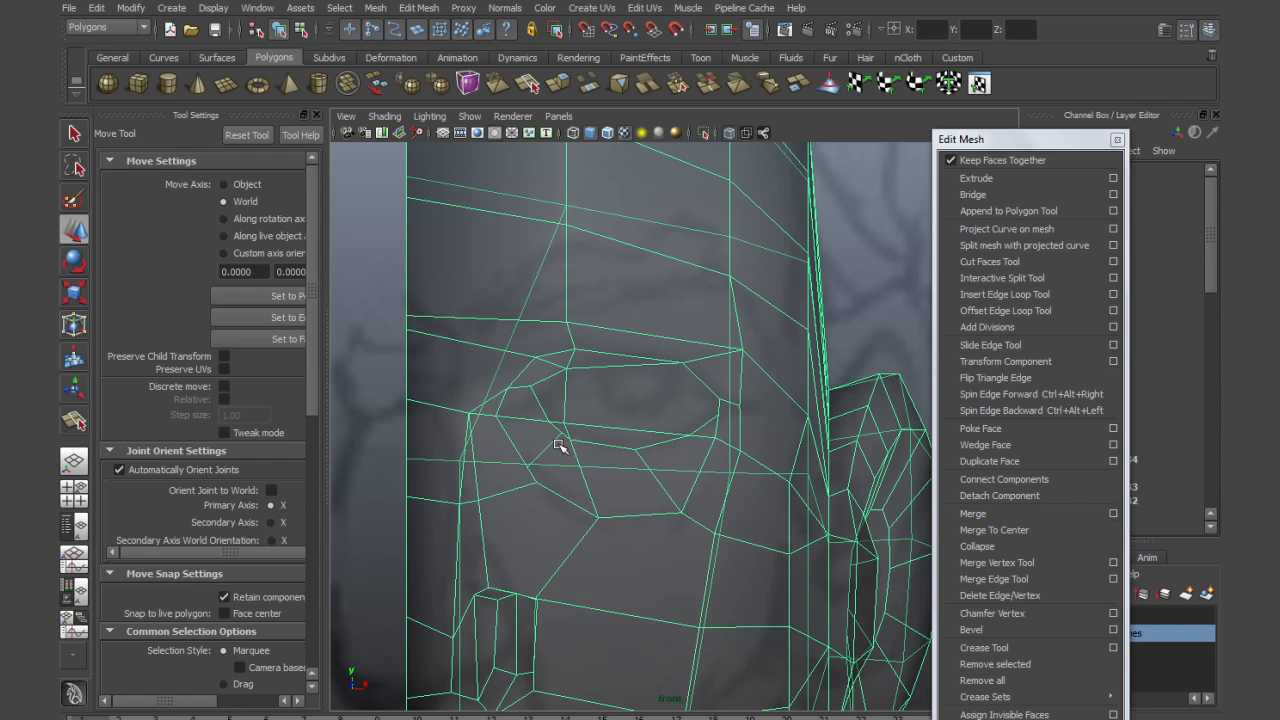
Move the new diagonal's upper vertex onto the eyelid line's inner vertex and shift its lower vertex slightly toward the nose
right_drag(558, 444, 500, 444)
click(561, 432)
drag(564, 436, 550, 422)
click(528, 469)
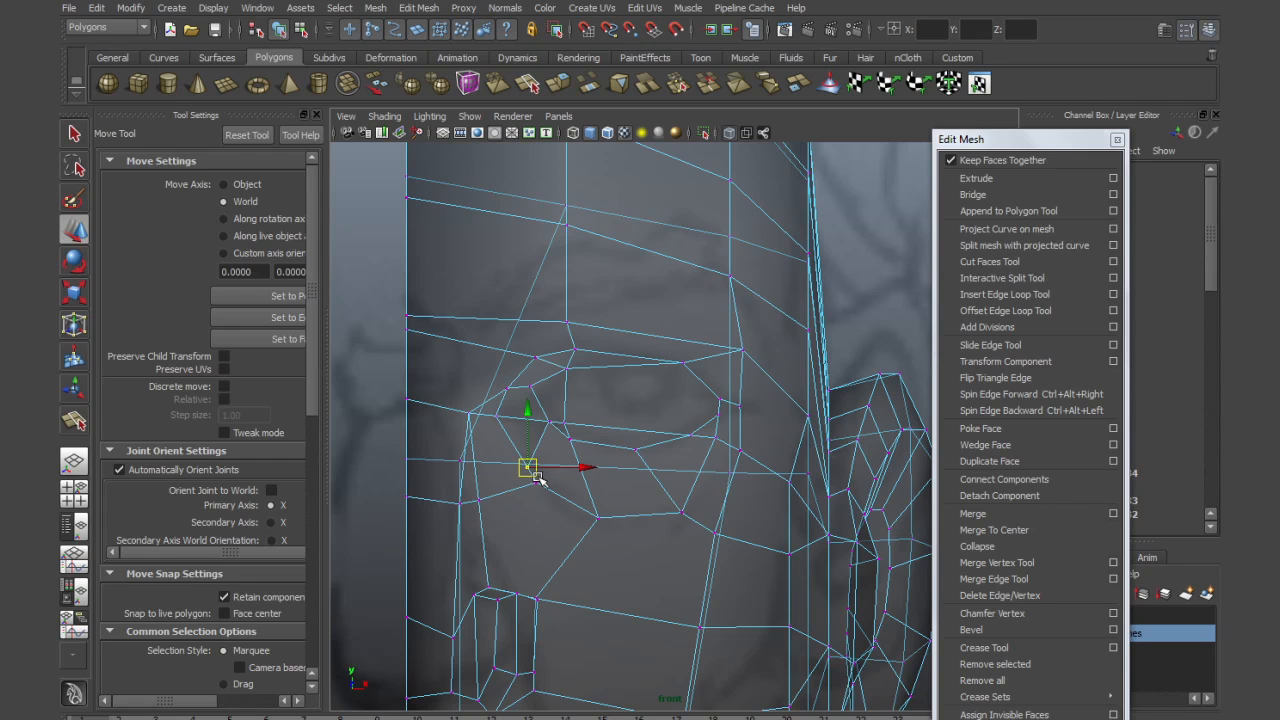
drag(535, 474, 525, 468)
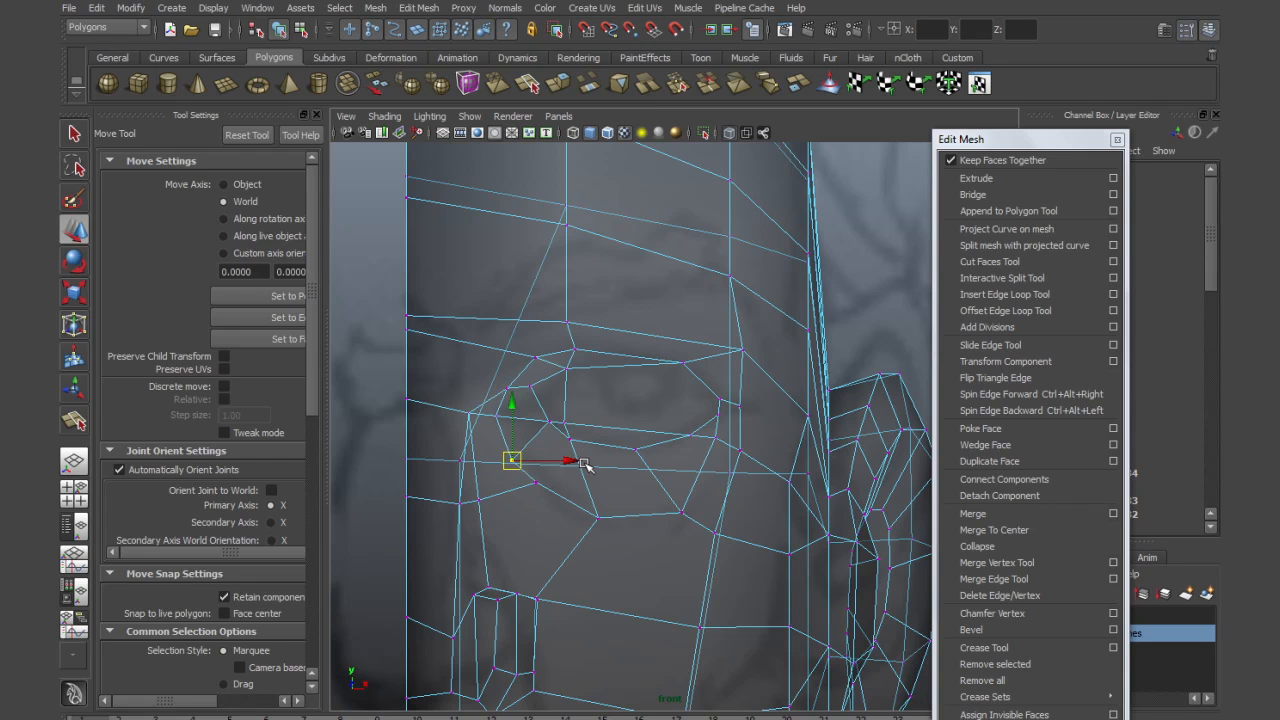
Split the face below the inner eye corner diagonally from the lower contour edge up to the neighbouring connecting edge
key(y)
click(548, 490)
click(575, 459)
key(w)
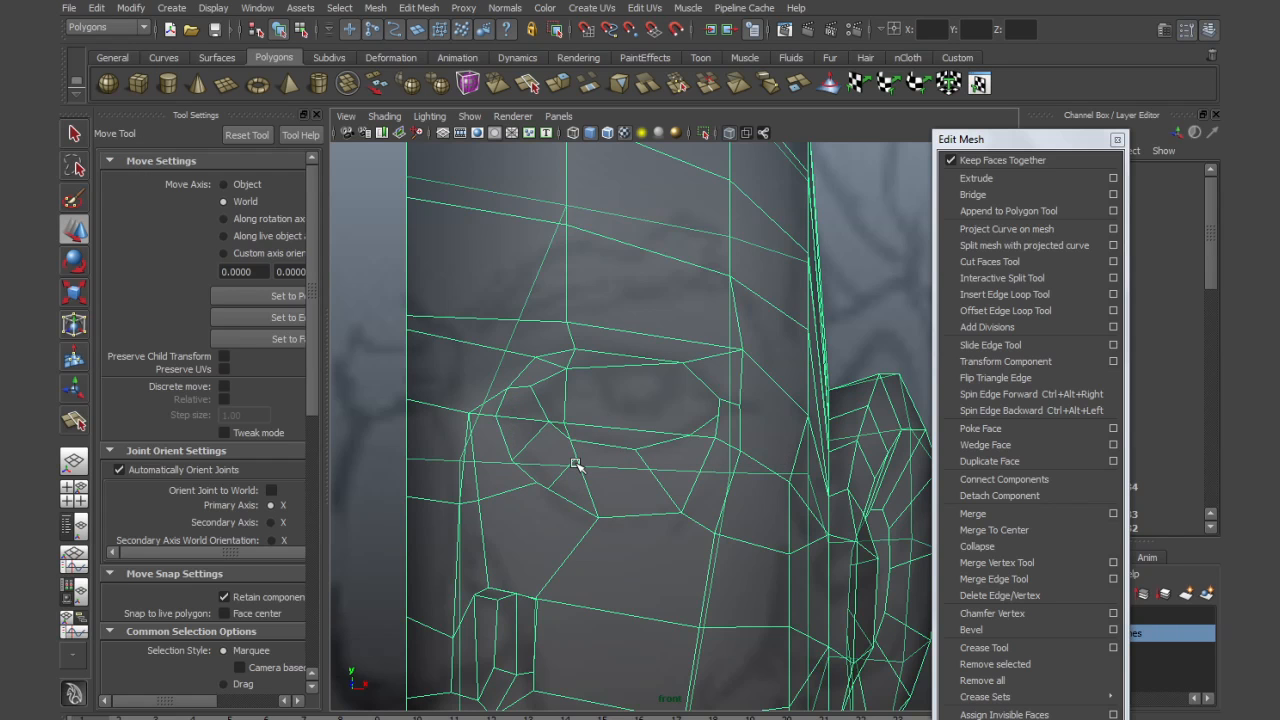
Move the new diagonal's ends onto the adjacent eyelid and lower contour vertices, and merge the overlapping vertices around the eye
right_drag(575, 463, 530, 463)
click(575, 459)
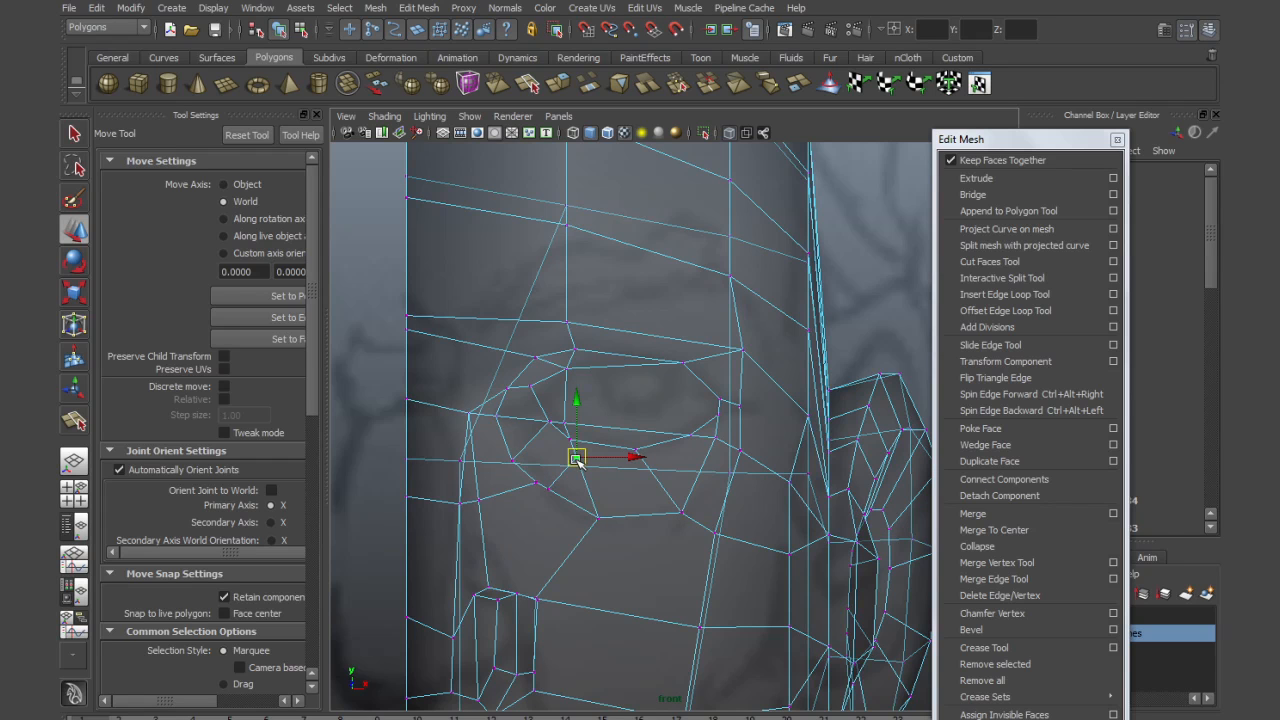
drag(577, 461, 537, 483)
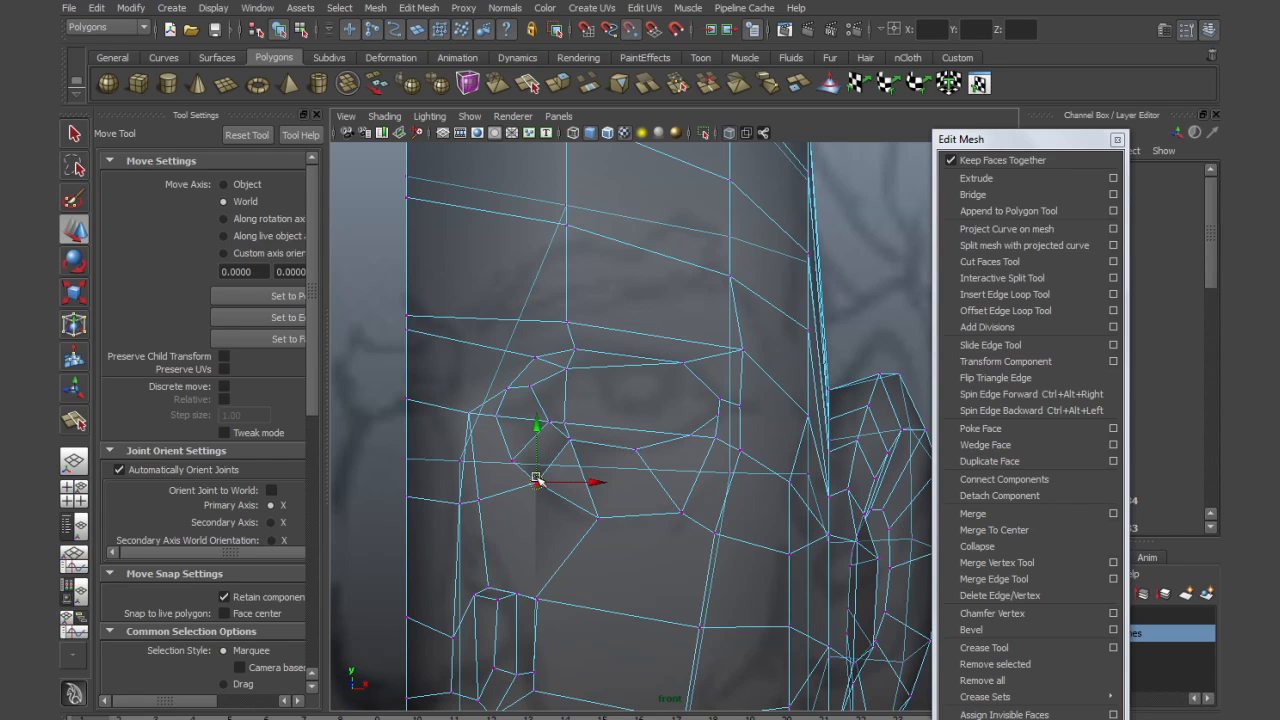
drag(448, 308, 815, 632)
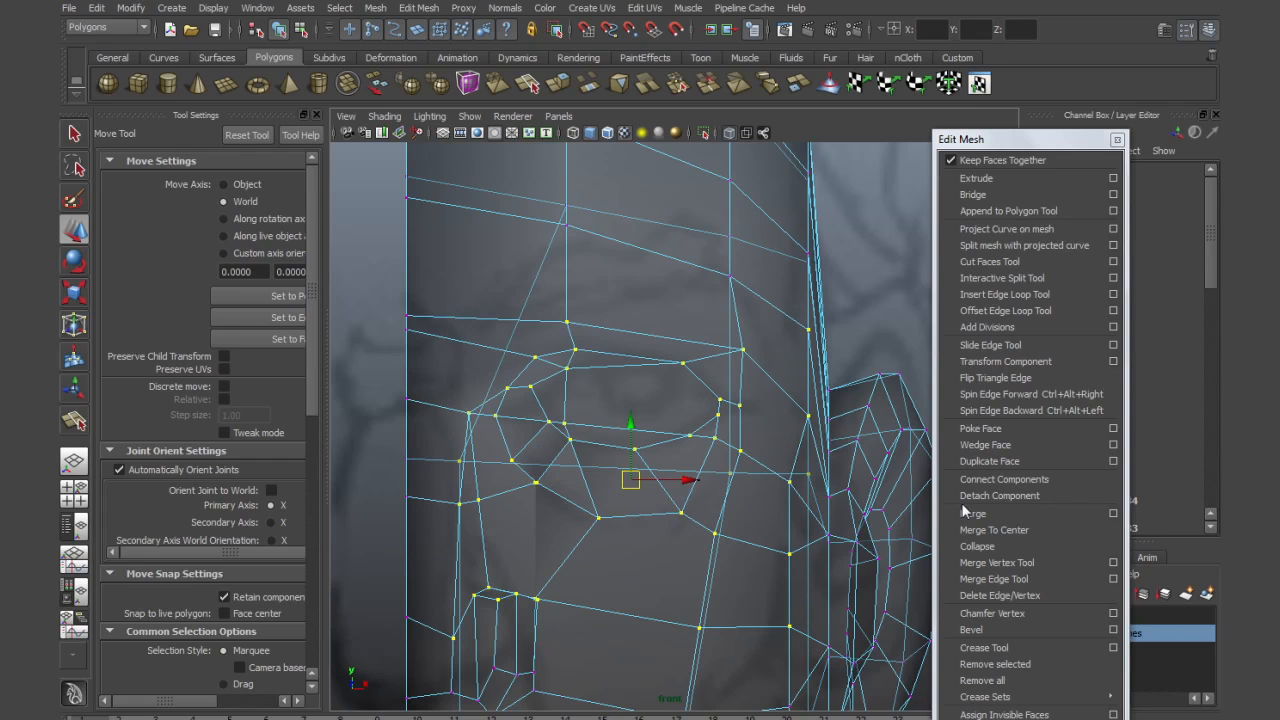
Round the lower eye contour by raising the inner-side vertex, moving the outer-corner vertex outward and down, and nudging the bottom vertices
click(537, 482)
drag(542, 485, 515, 454)
click(514, 462)
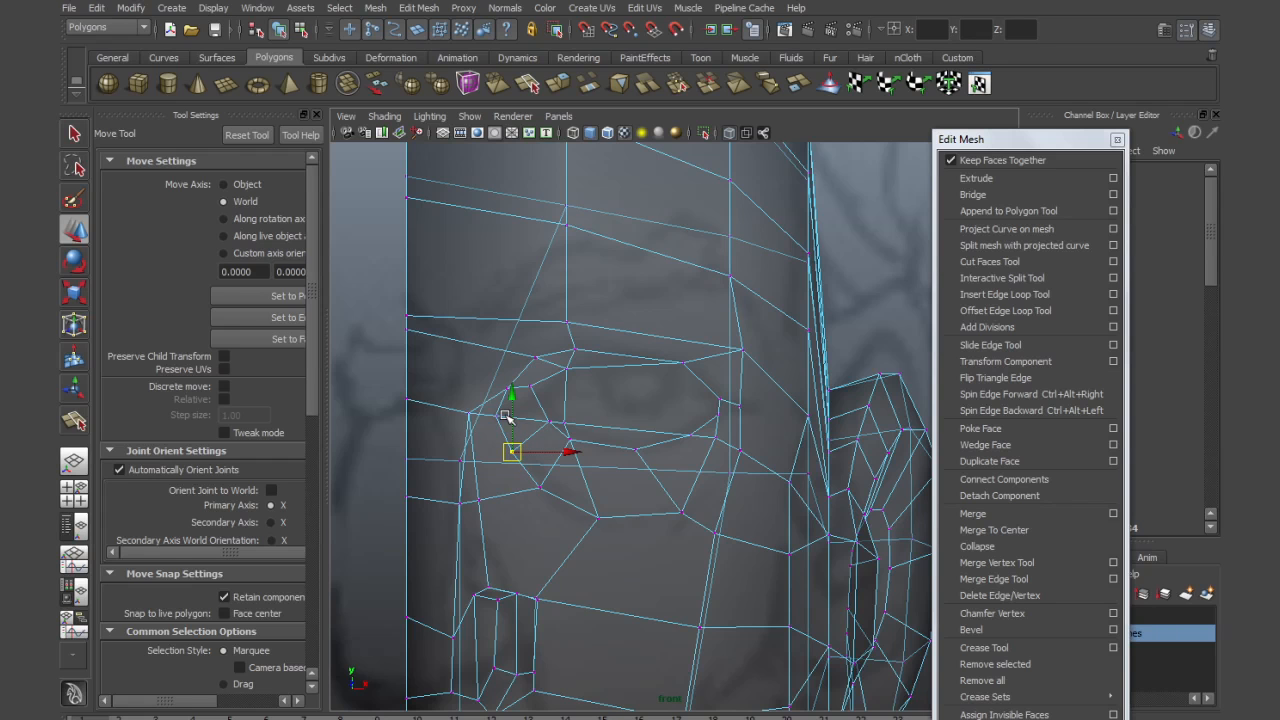
click(713, 440)
drag(717, 441, 727, 450)
click(680, 514)
click(596, 520)
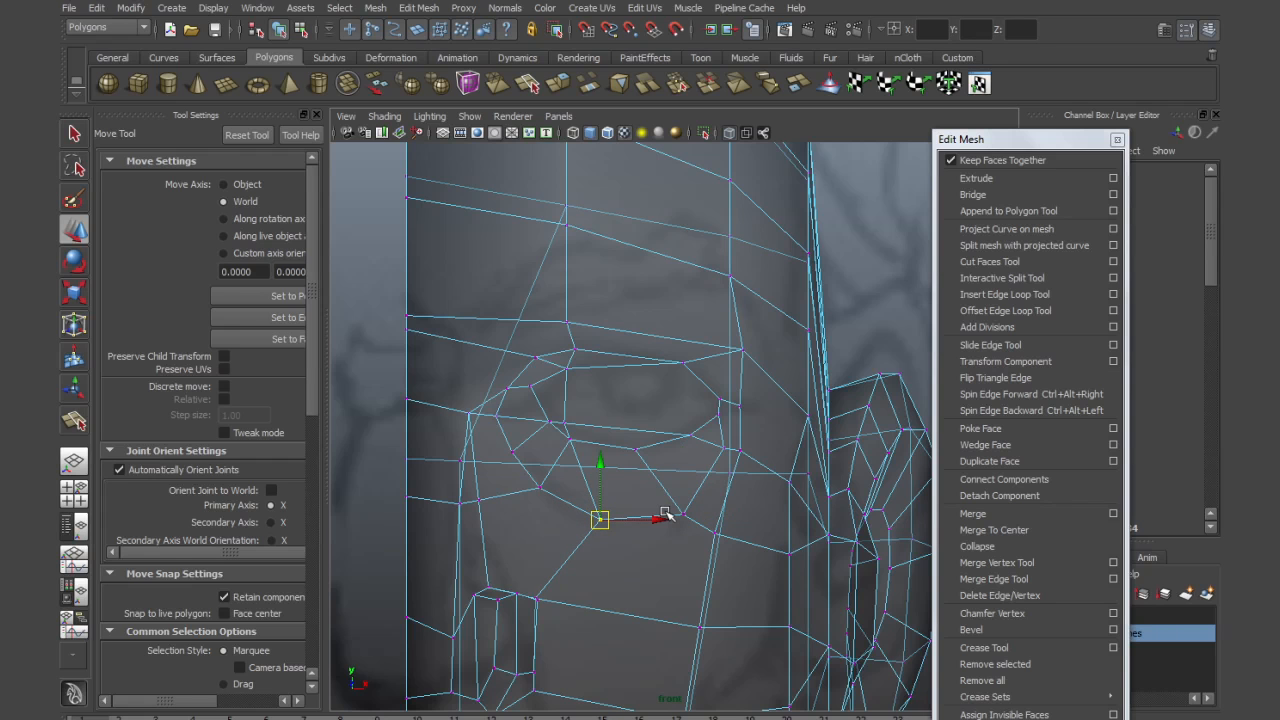
Extrude the crescent of faces below the eyelid line from corner to corner, pushing them slightly inward and shrinking them
right_drag(640, 484, 641, 521)
click(710, 431)
shift+click(683, 464)
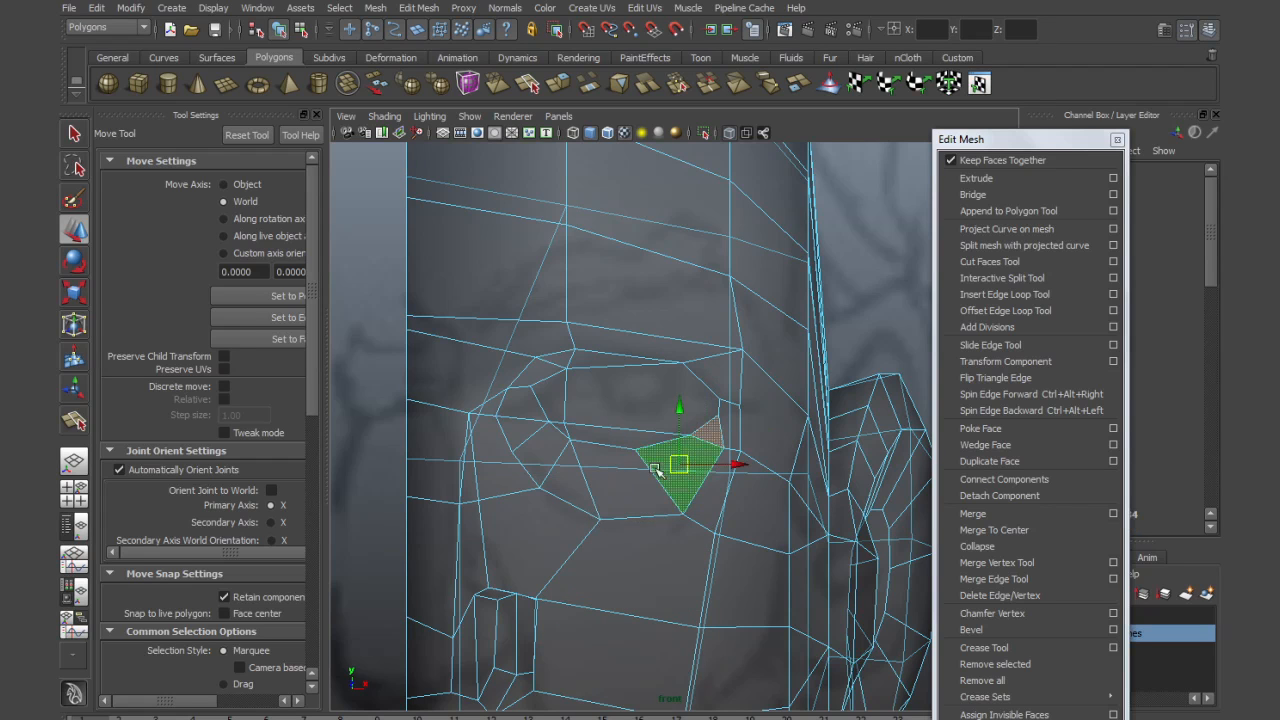
shift+click(595, 469)
shift+click(561, 474)
shift+click(539, 451)
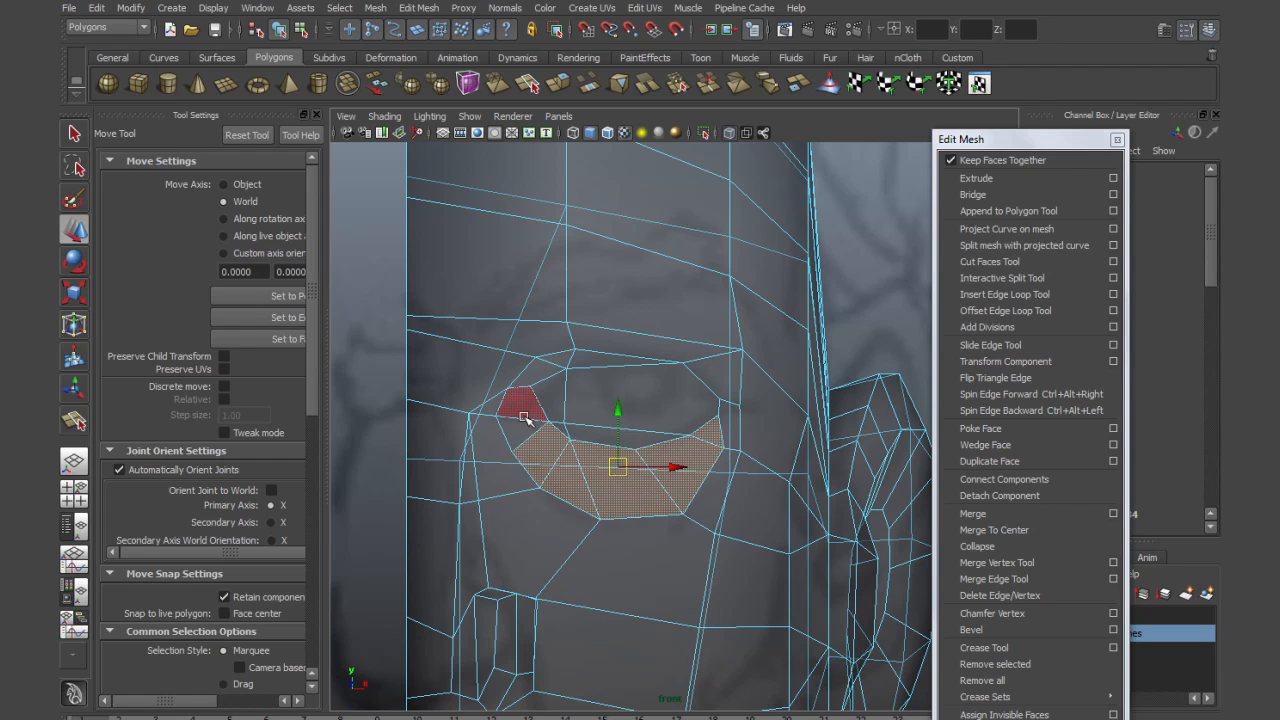
shift+click(521, 430)
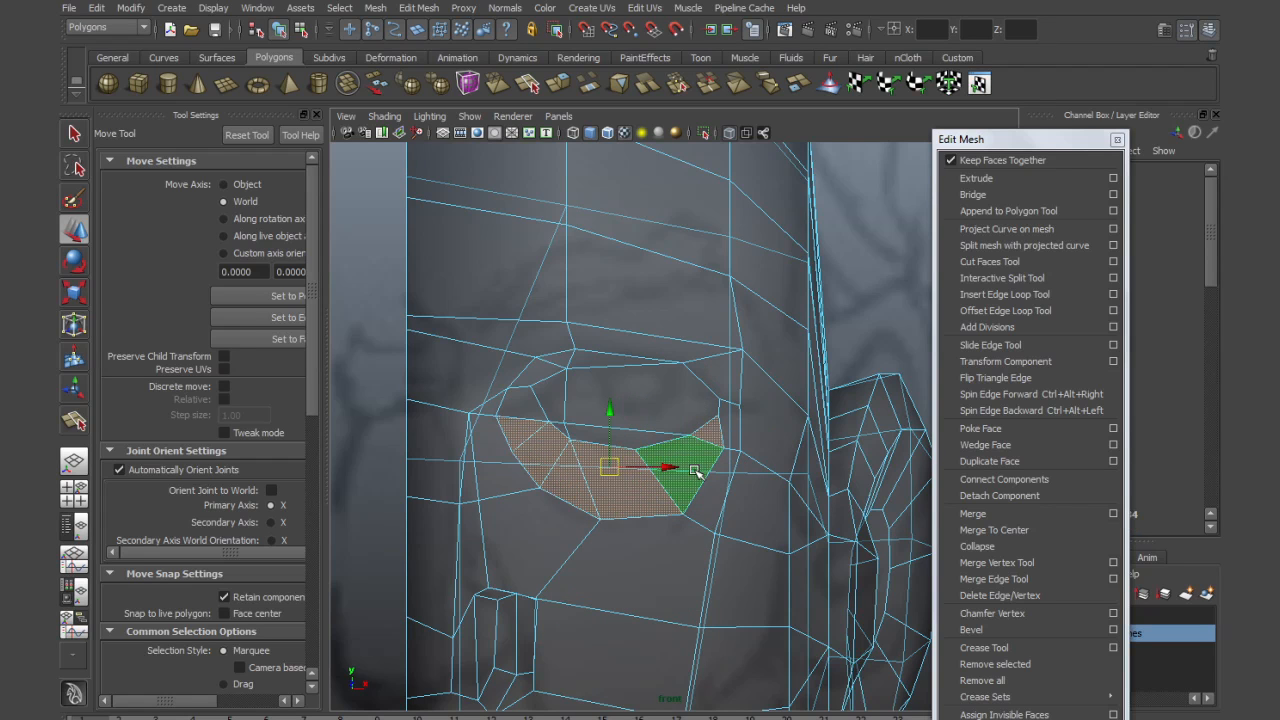
key(space)
key(space)
alt+drag(695, 456, 715, 431)
click(976, 178)
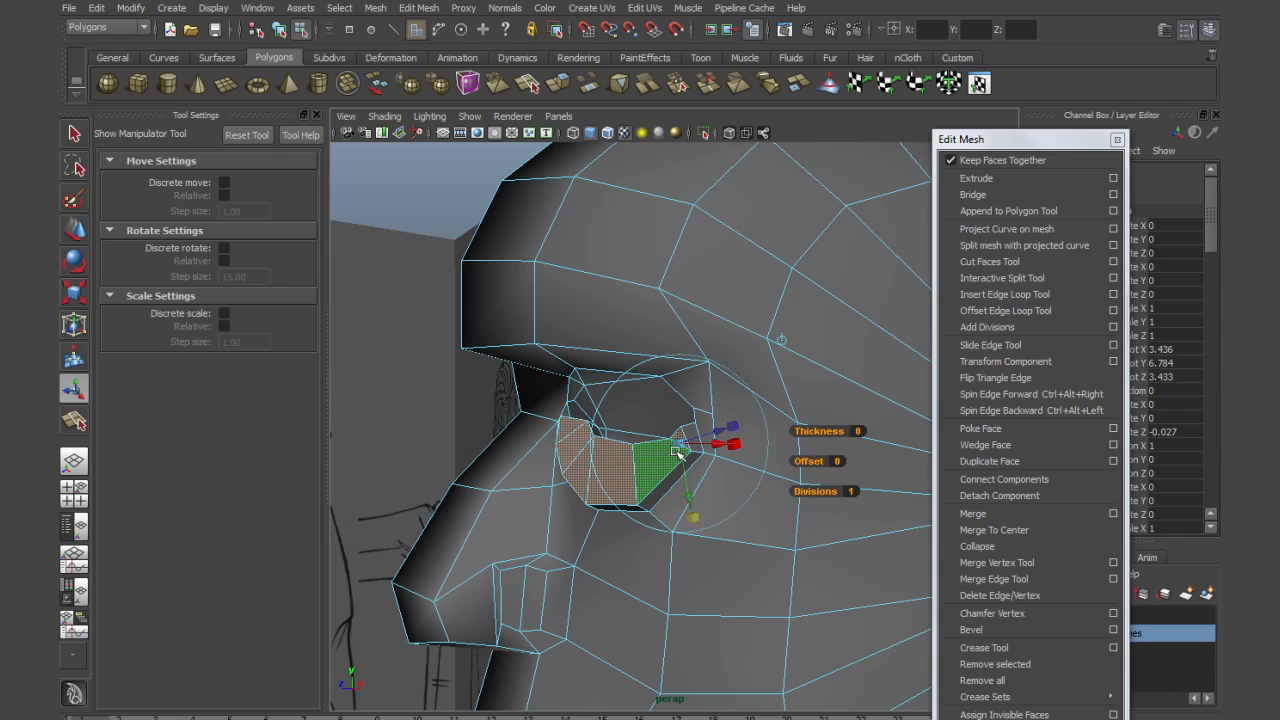
drag(680, 445, 615, 443)
drag(705, 430, 712, 426)
scroll(617, 462, up, 4)
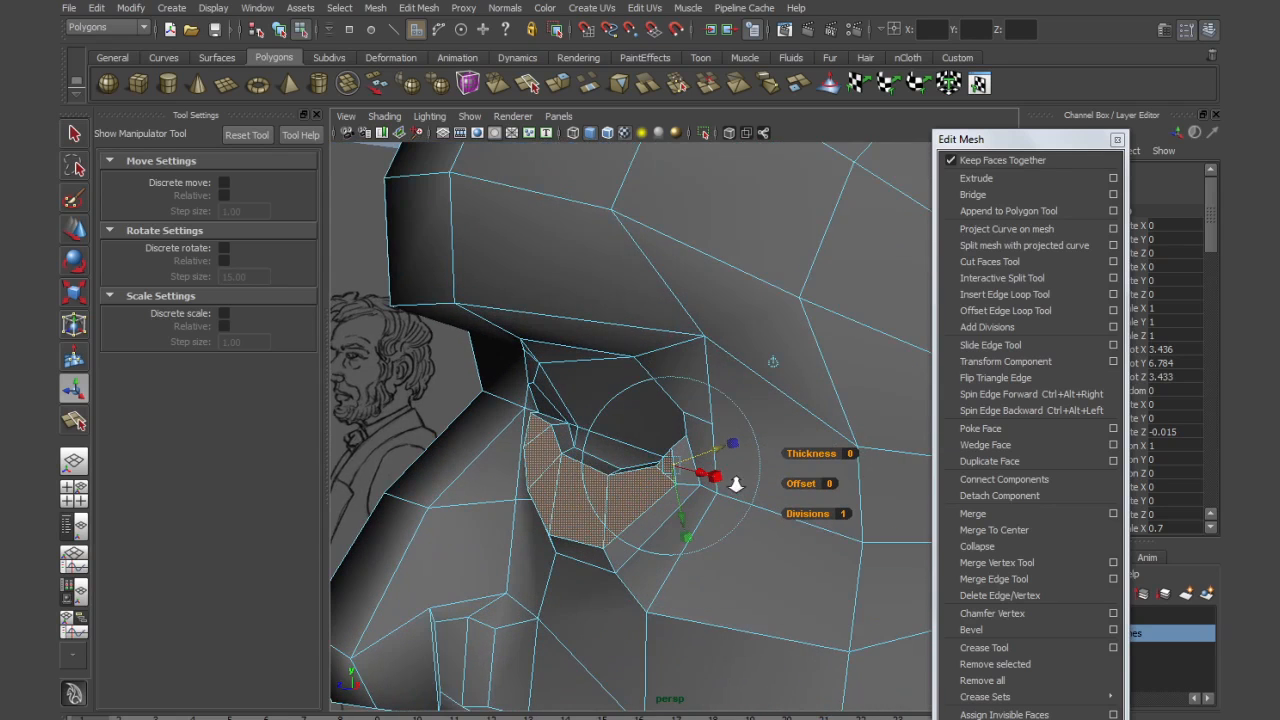
Move the extruded crescent's outer-tip vertex onto the vertex at the outer eye corner
right_drag(573, 473, 567, 438)
key(w)
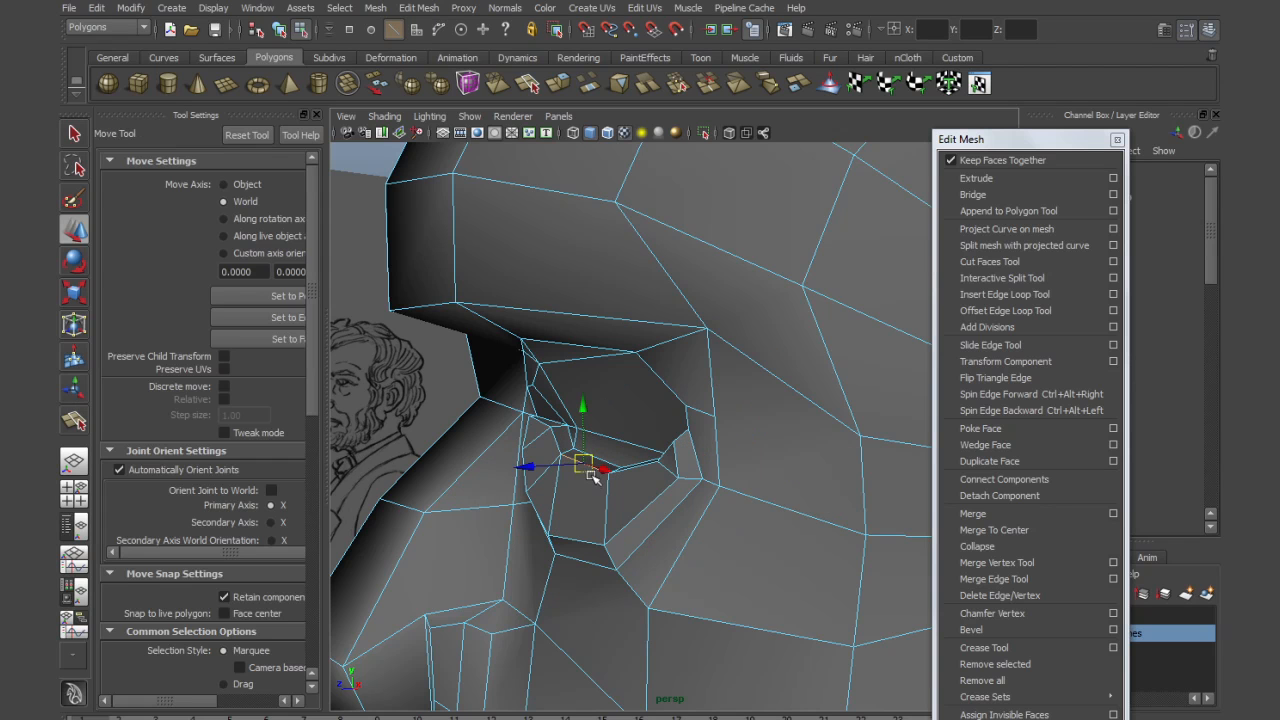
alt+drag(586, 463, 680, 466)
right_drag(680, 466, 632, 466)
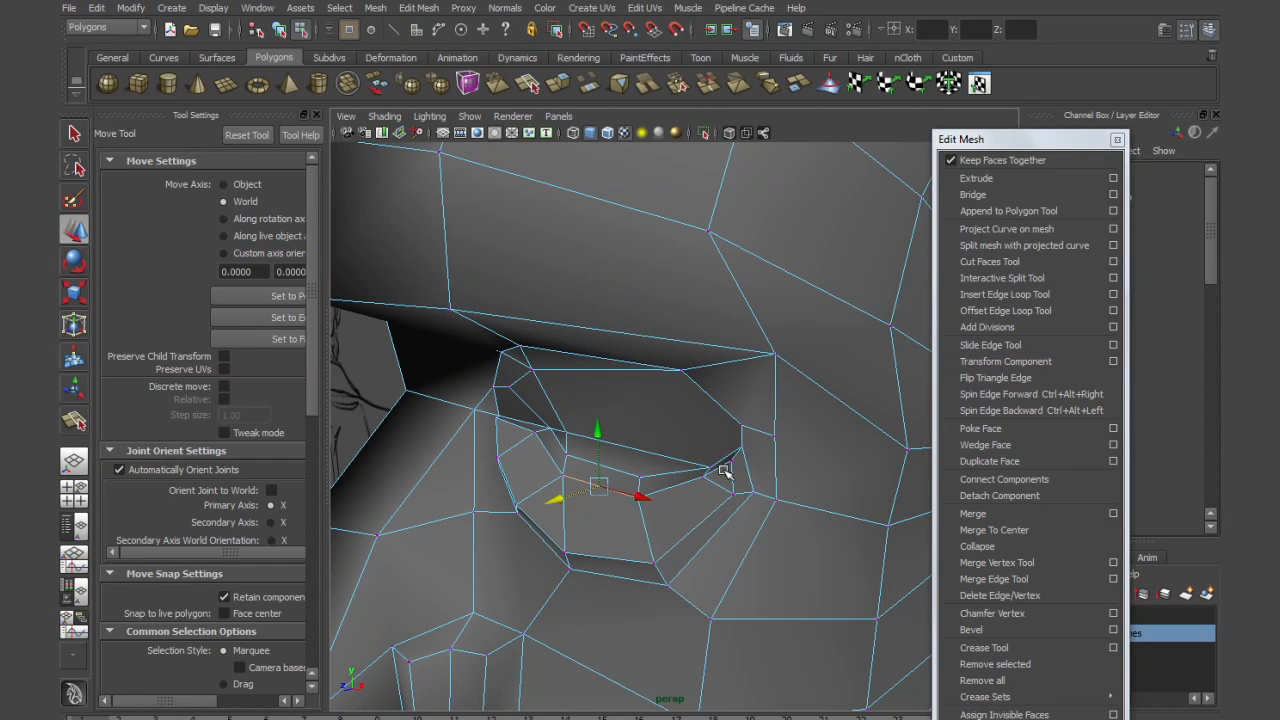
click(732, 461)
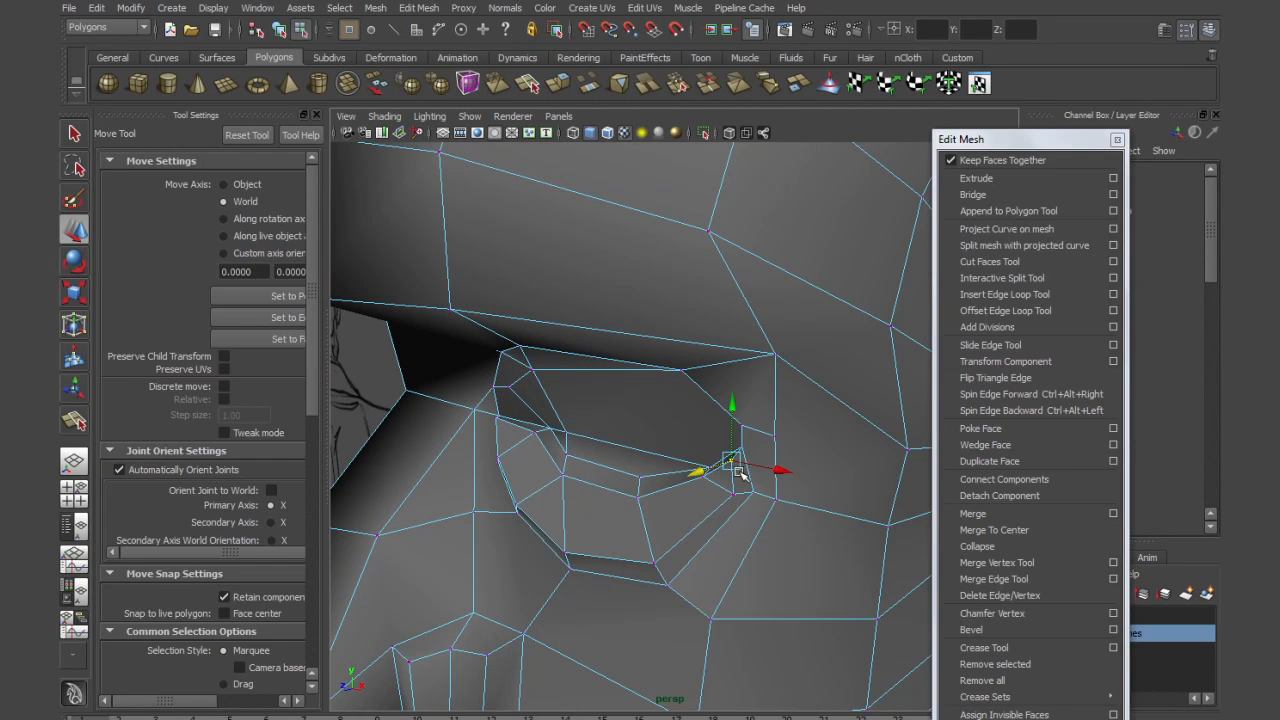
drag(738, 466, 747, 451)
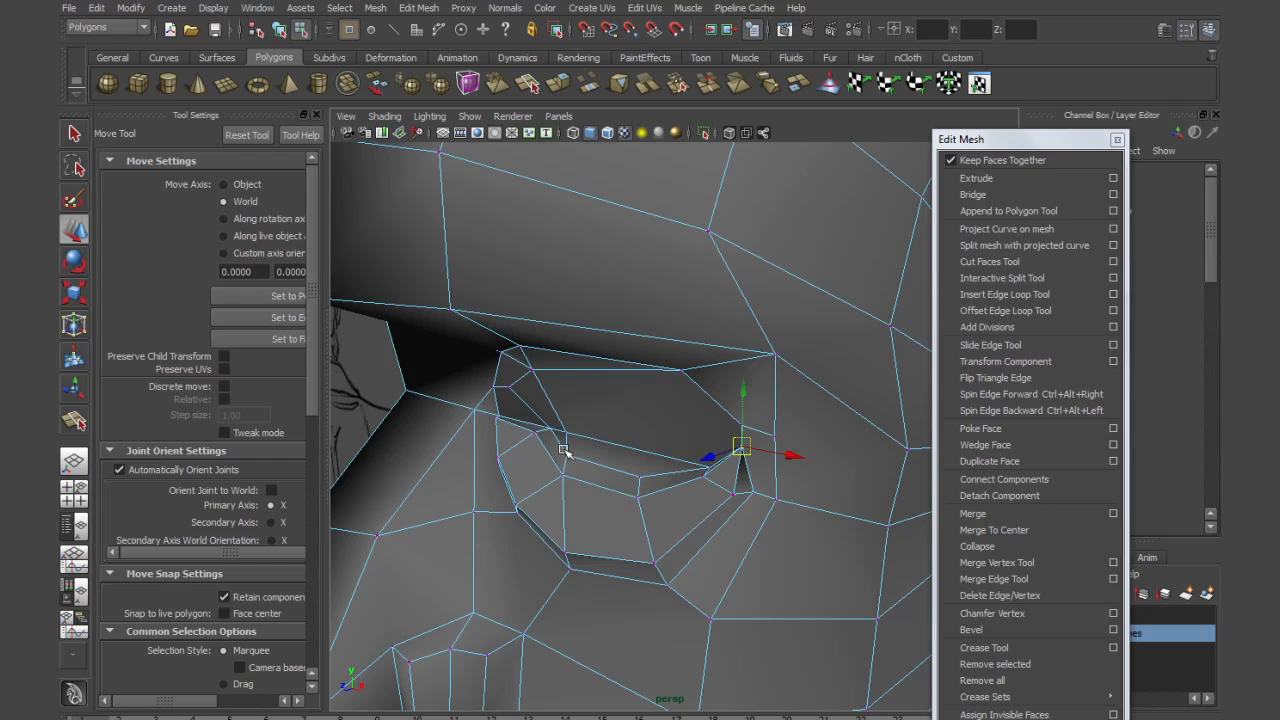
Snap the extruded crescent's inner-tip vertex onto the contour vertex at the inner eye corner
click(537, 437)
alt+drag(537, 437, 731, 472)
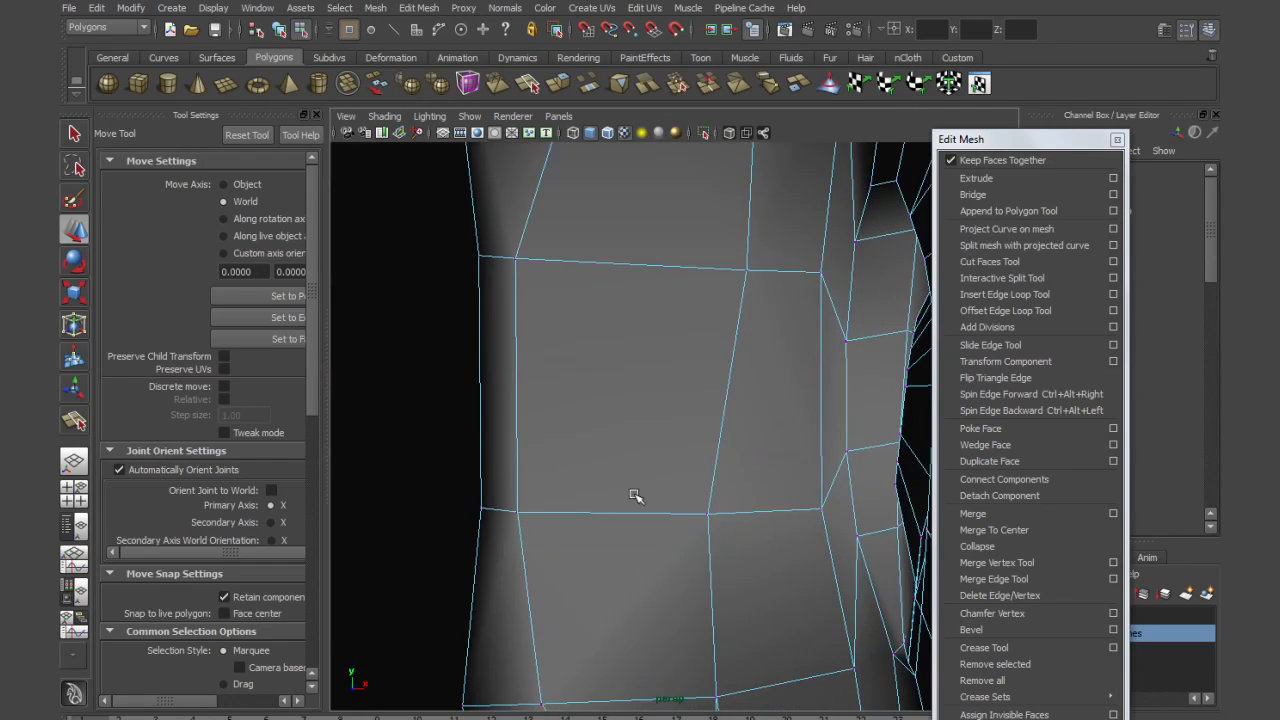
alt+drag(635, 495, 535, 498)
click(452, 488)
key(v)
drag(454, 491, 434, 487)
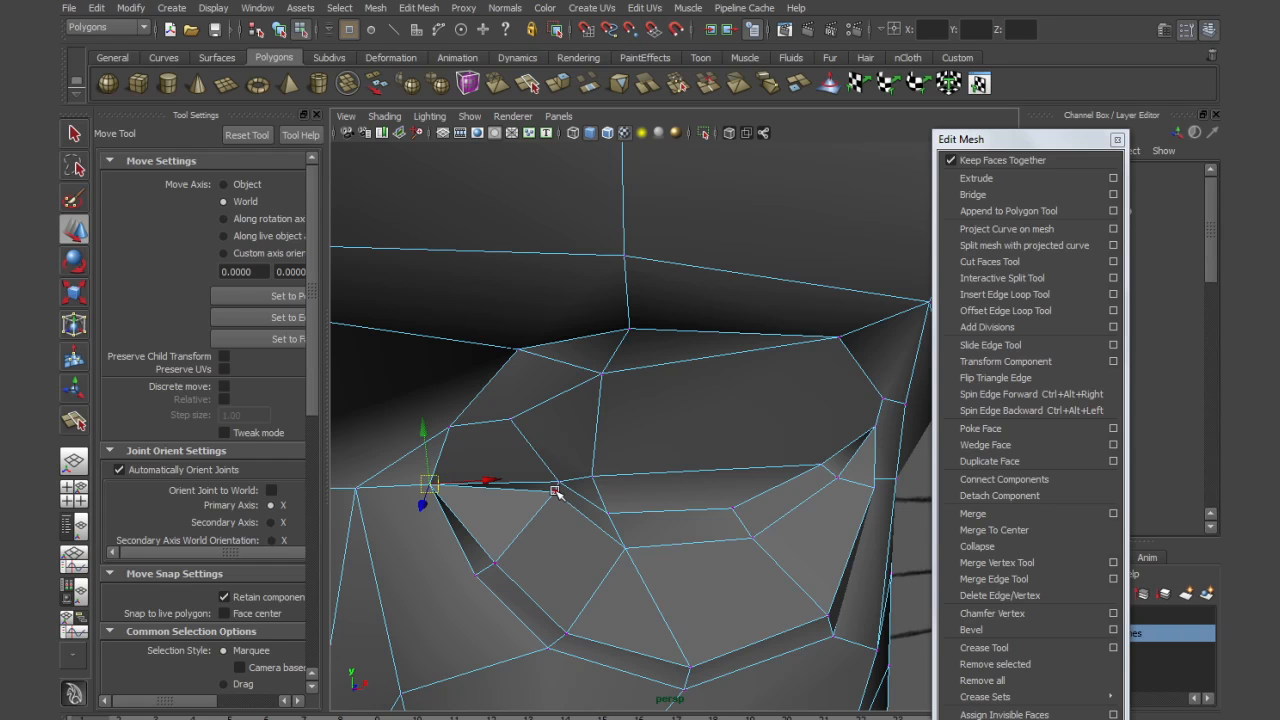
Merge the overlapping vertices across the whole eye area
alt+drag(710, 538, 646, 517)
scroll(651, 517, down, 5)
drag(480, 344, 790, 543)
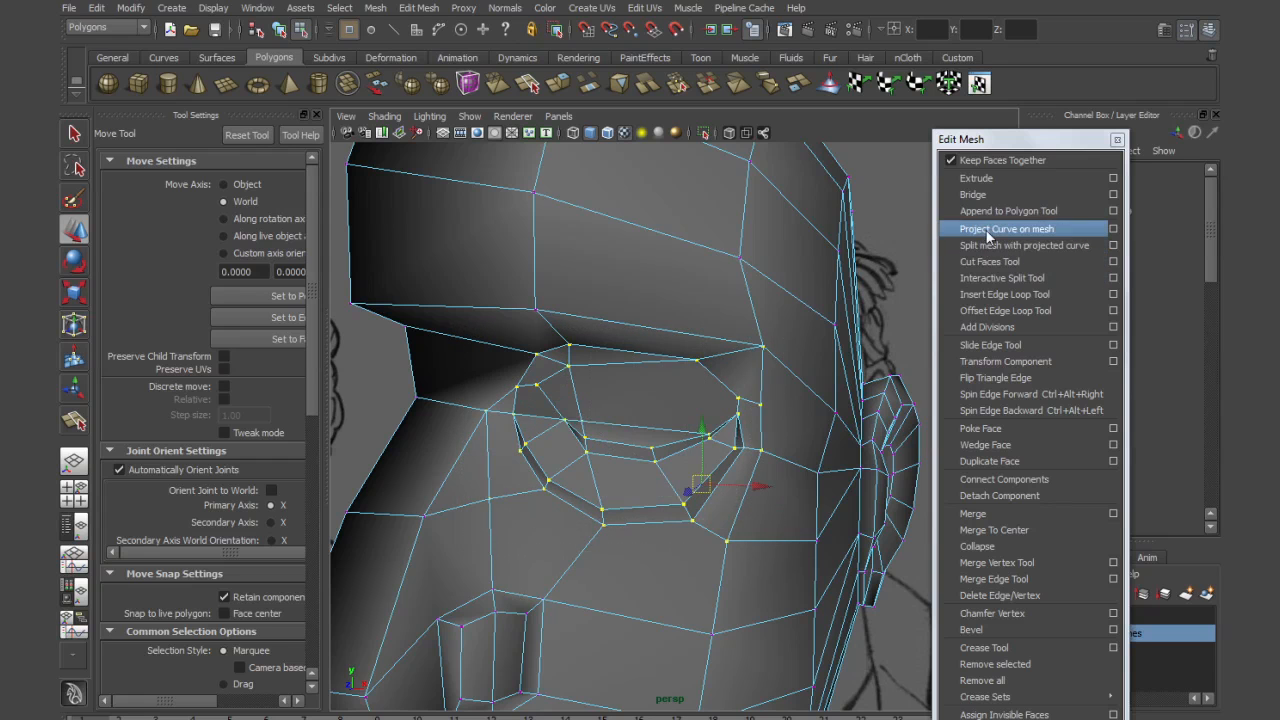
click(983, 517)
alt+drag(795, 511, 763, 512)
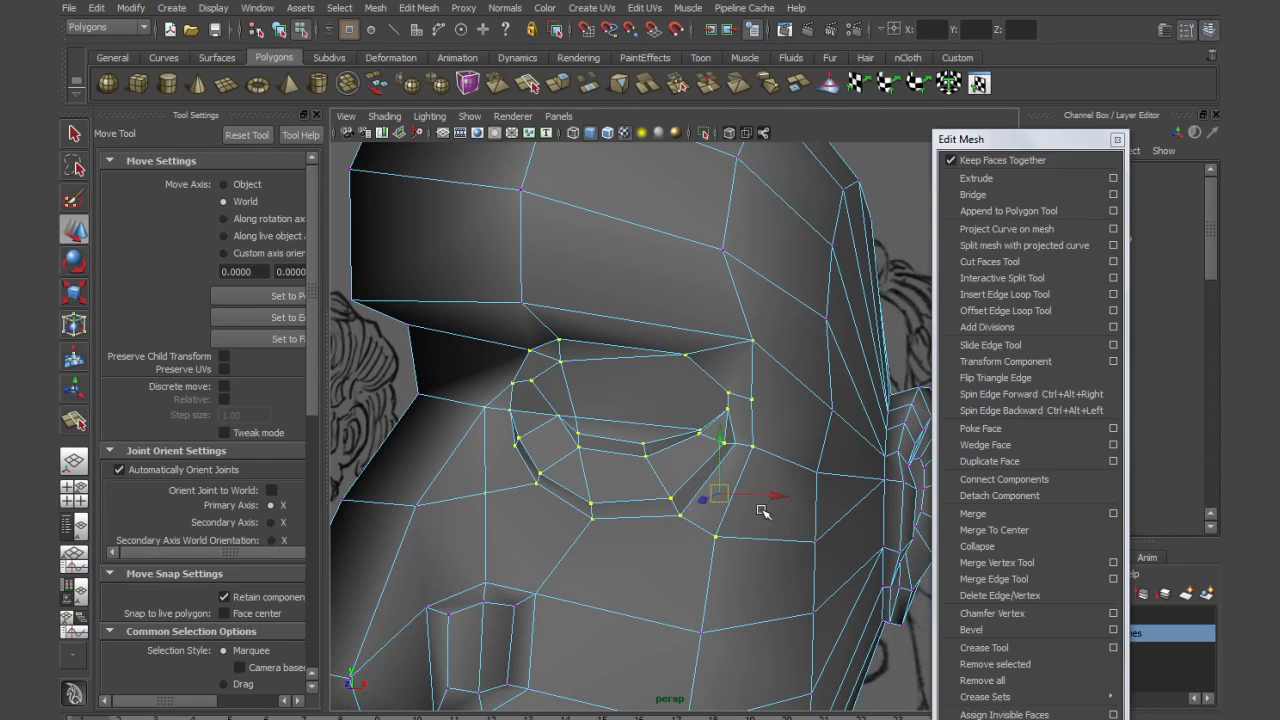
Soften all edges of the head mesh and clear the edge selection
right_drag(598, 452, 598, 408)
drag(352, 340, 808, 559)
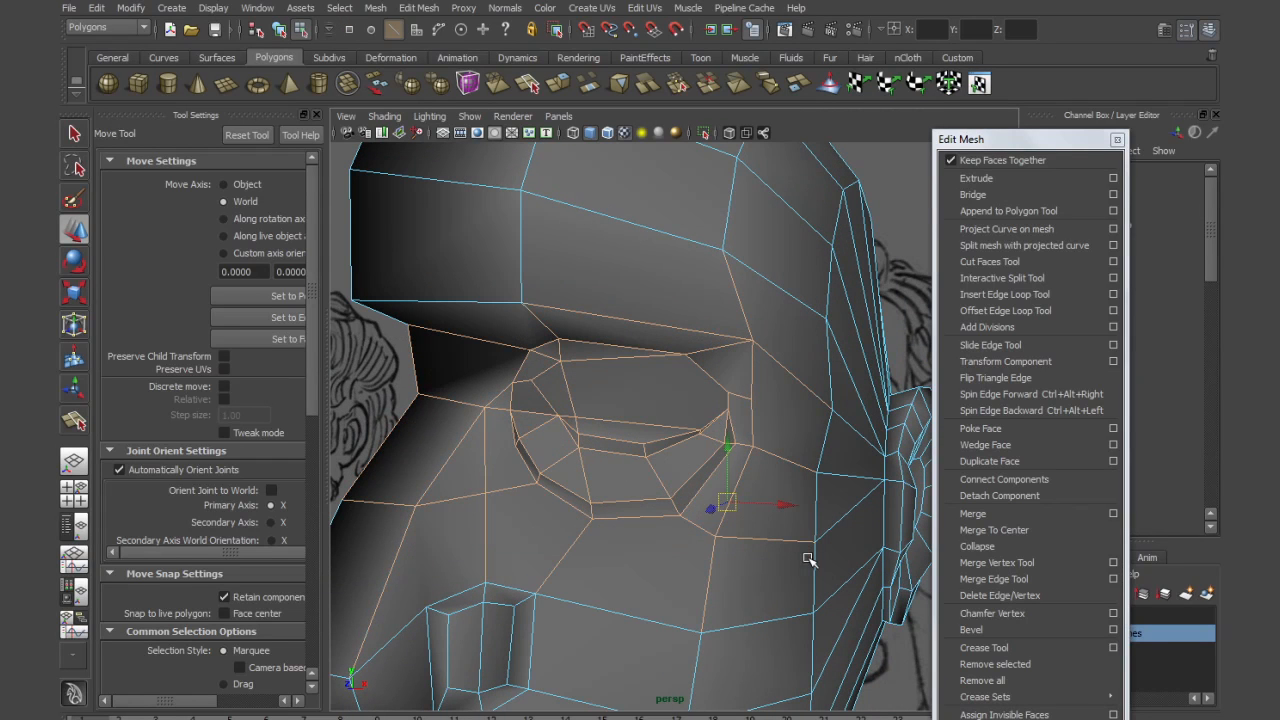
scroll(700, 436, down, 8)
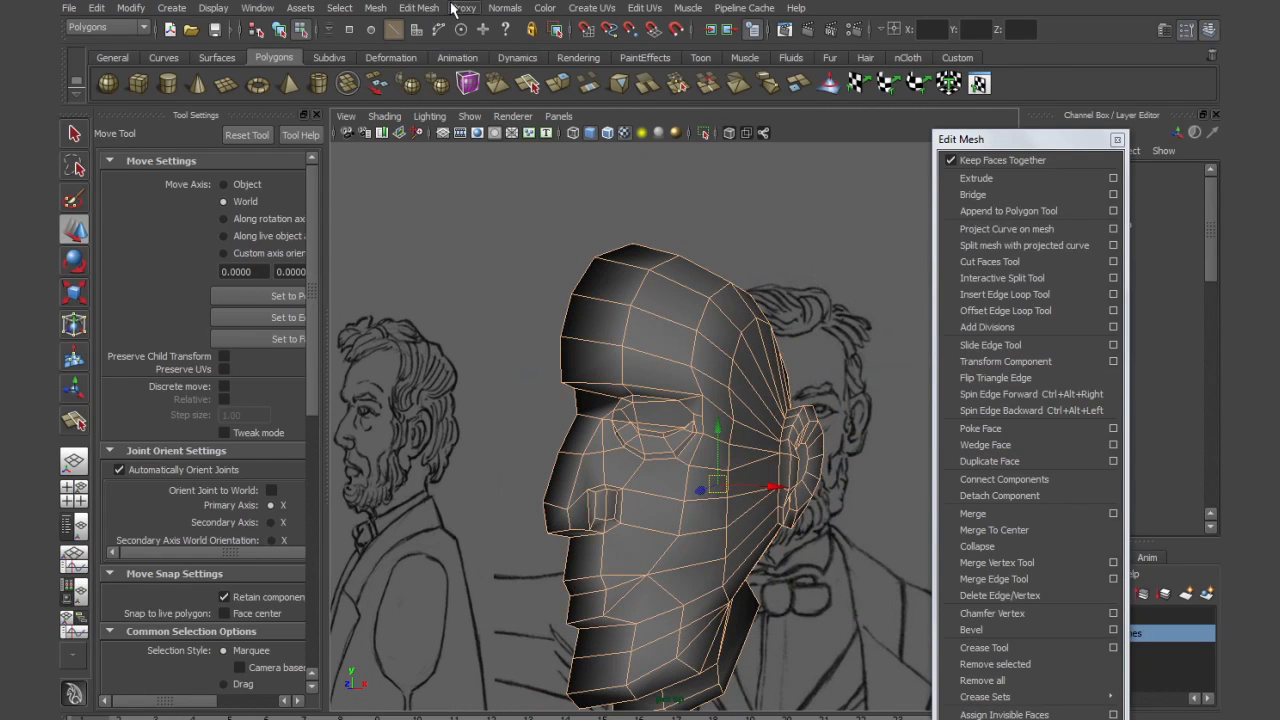
click(500, 8)
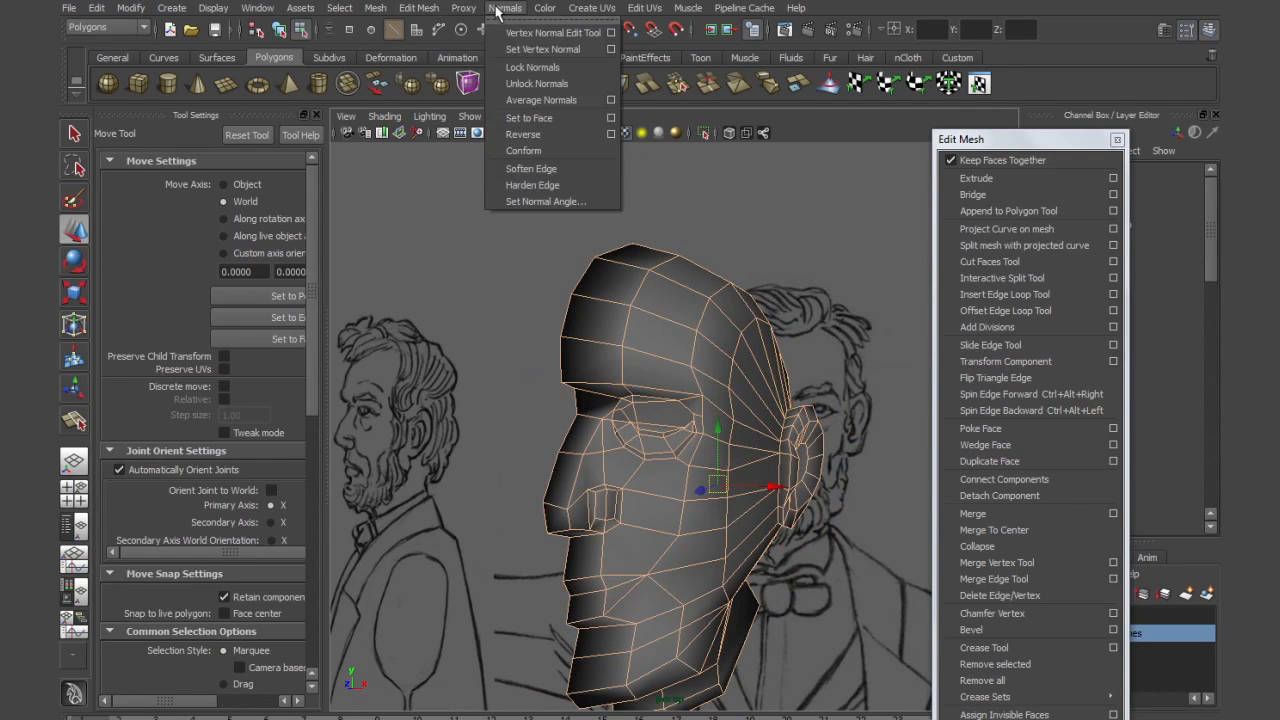
click(535, 169)
alt+right_drag(551, 413, 740, 415)
alt+drag(716, 428, 628, 366)
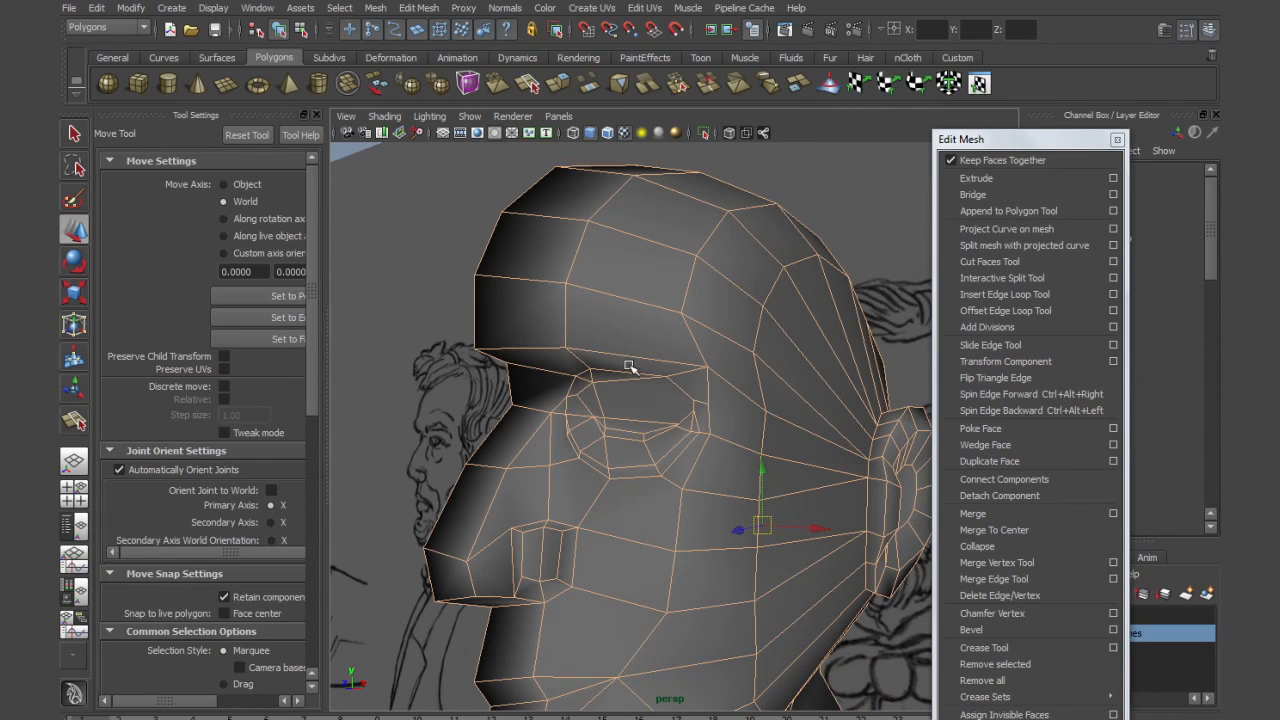
click(472, 376)
Pull the upper middle edge of the extruded lower eyelid slightly forward as seen from the side
alt+drag(671, 420, 617, 450)
click(588, 458)
mouse_move(568, 466)
right_down()
mouse_move(537, 472)
mouse_move(555, 470)
right_up()
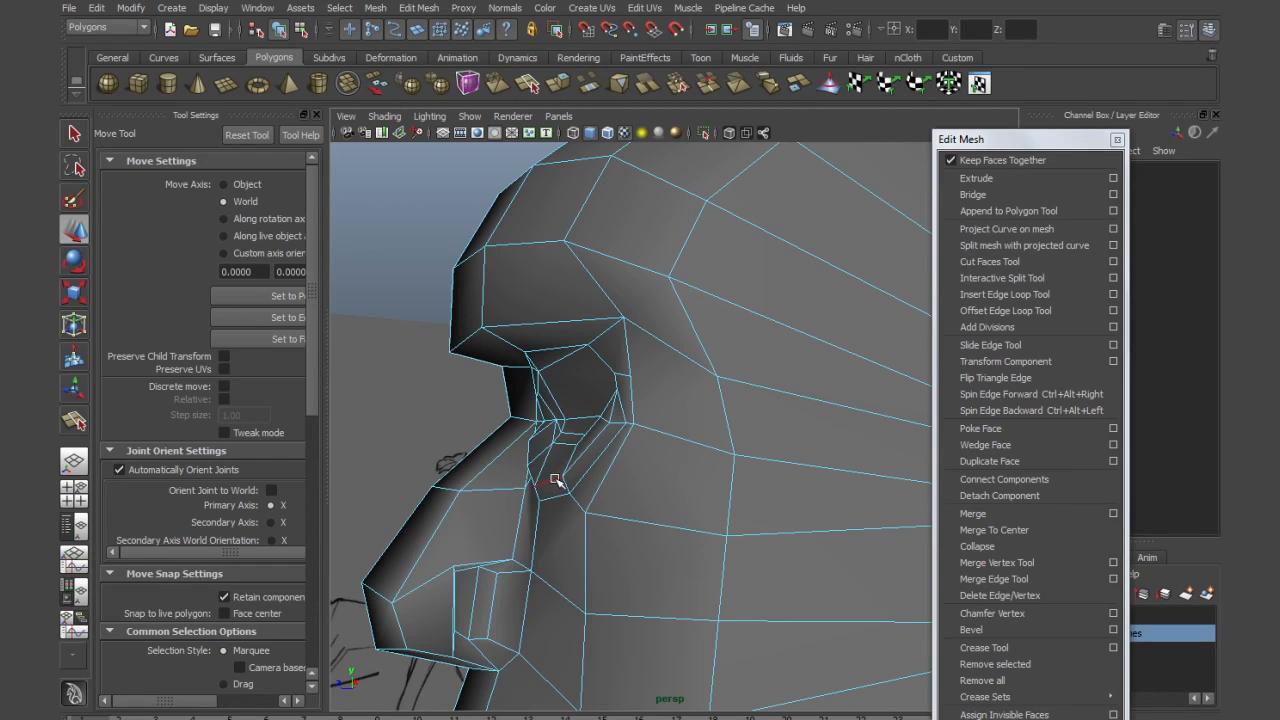
click(555, 481)
drag(611, 440, 567, 450)
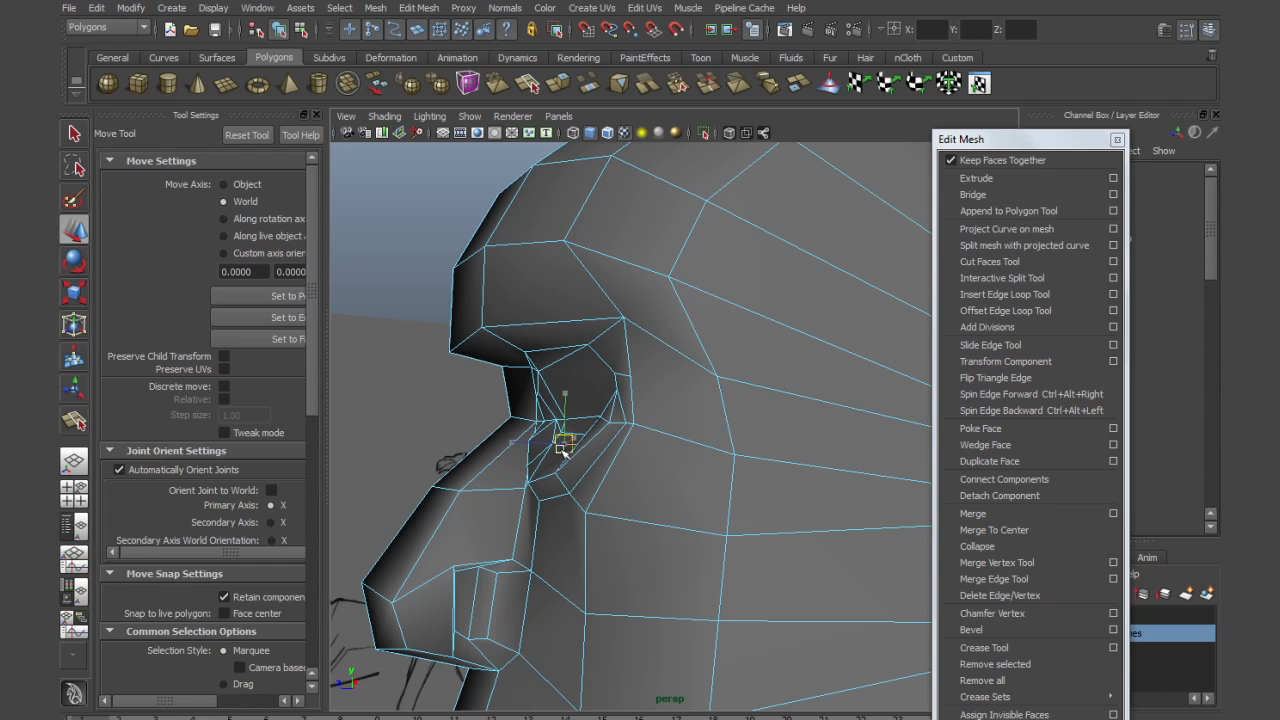
scroll(563, 450, up, 4)
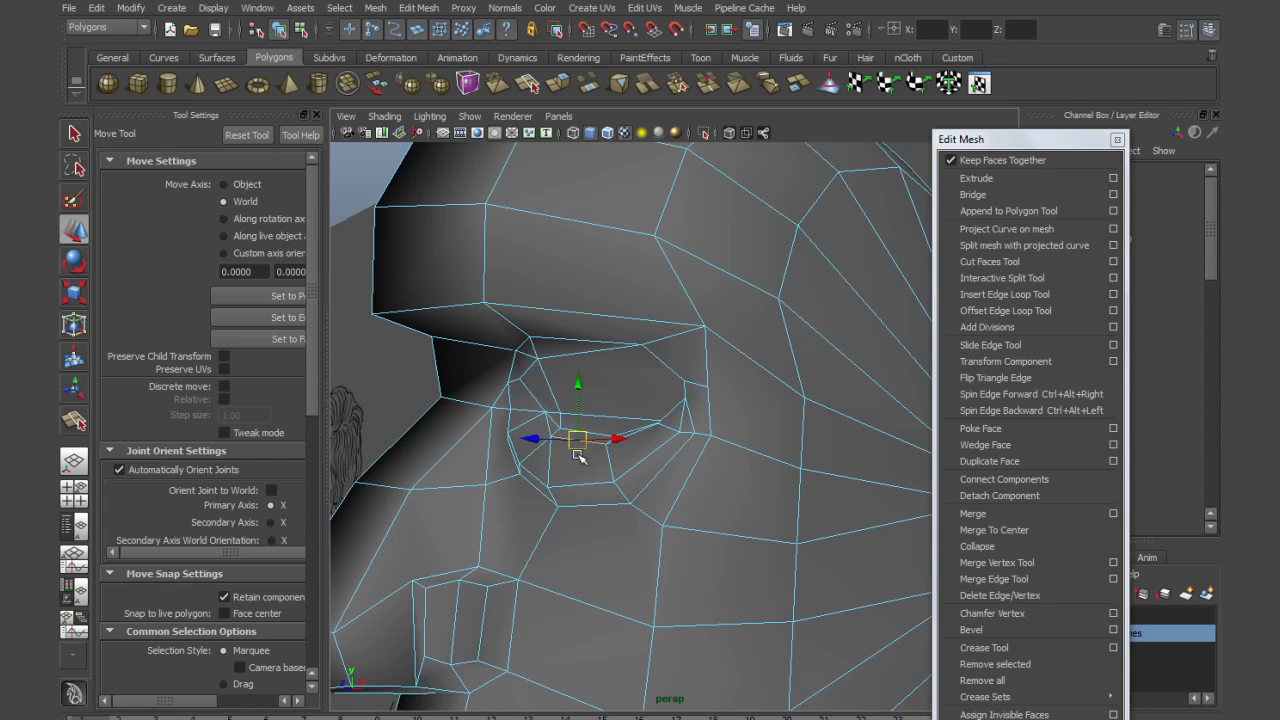
alt+drag(600, 460, 634, 470)
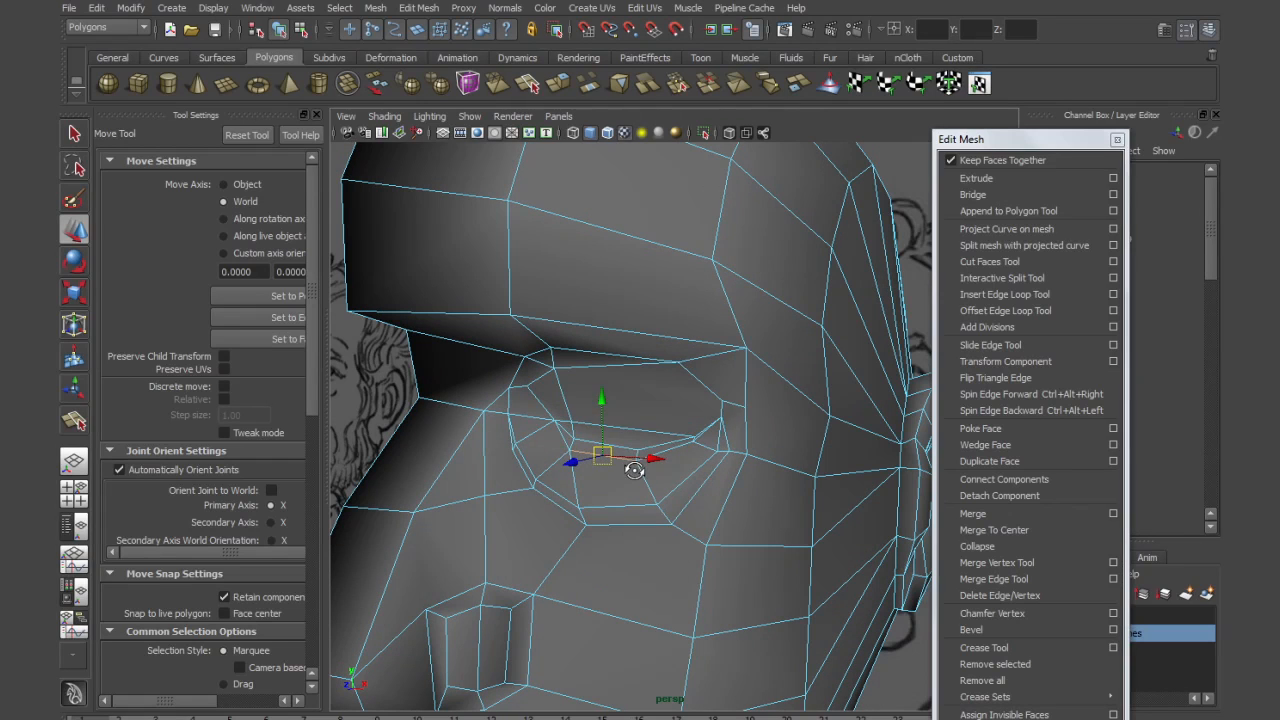
Extrude the faces filling the eye opening, including the narrow strip along the lower lid, slightly inward as a smaller inset
right_drag(645, 410, 650, 437)
click(640, 410)
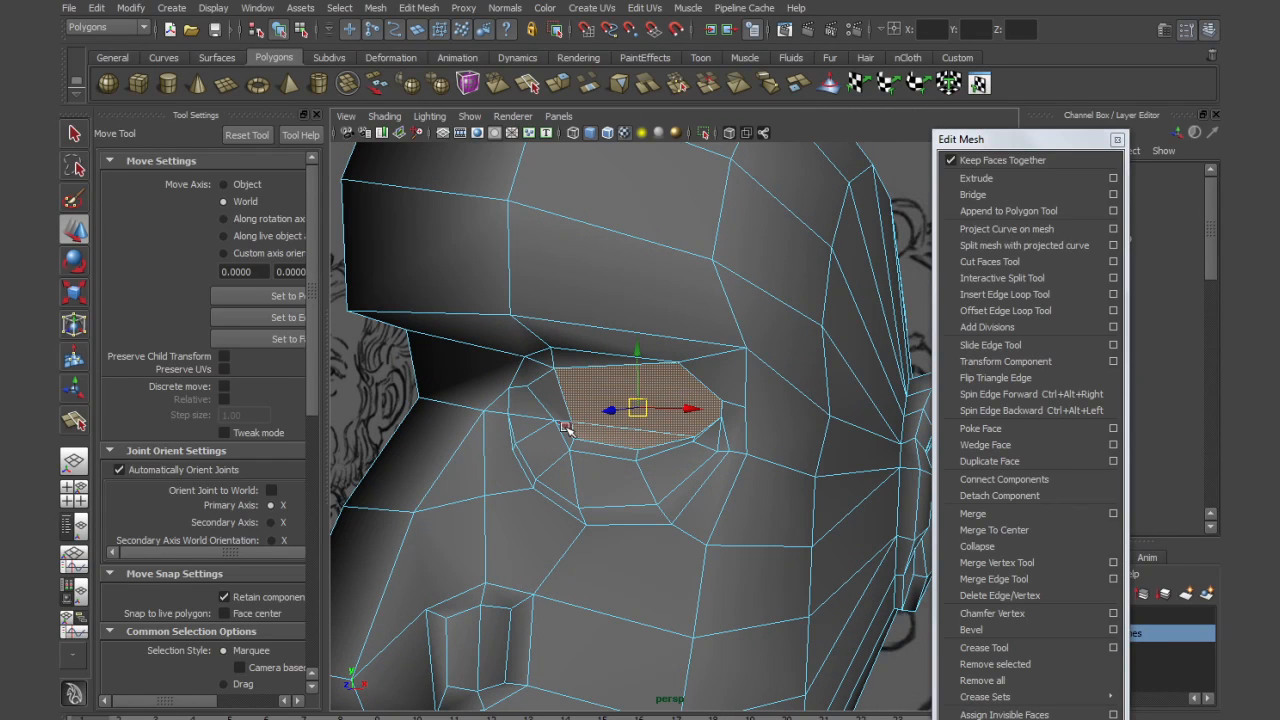
mouse_move(677, 441)
alt+mouse_down()
mouse_move(700, 436)
mouse_move(677, 440)
alt+mouse_up()
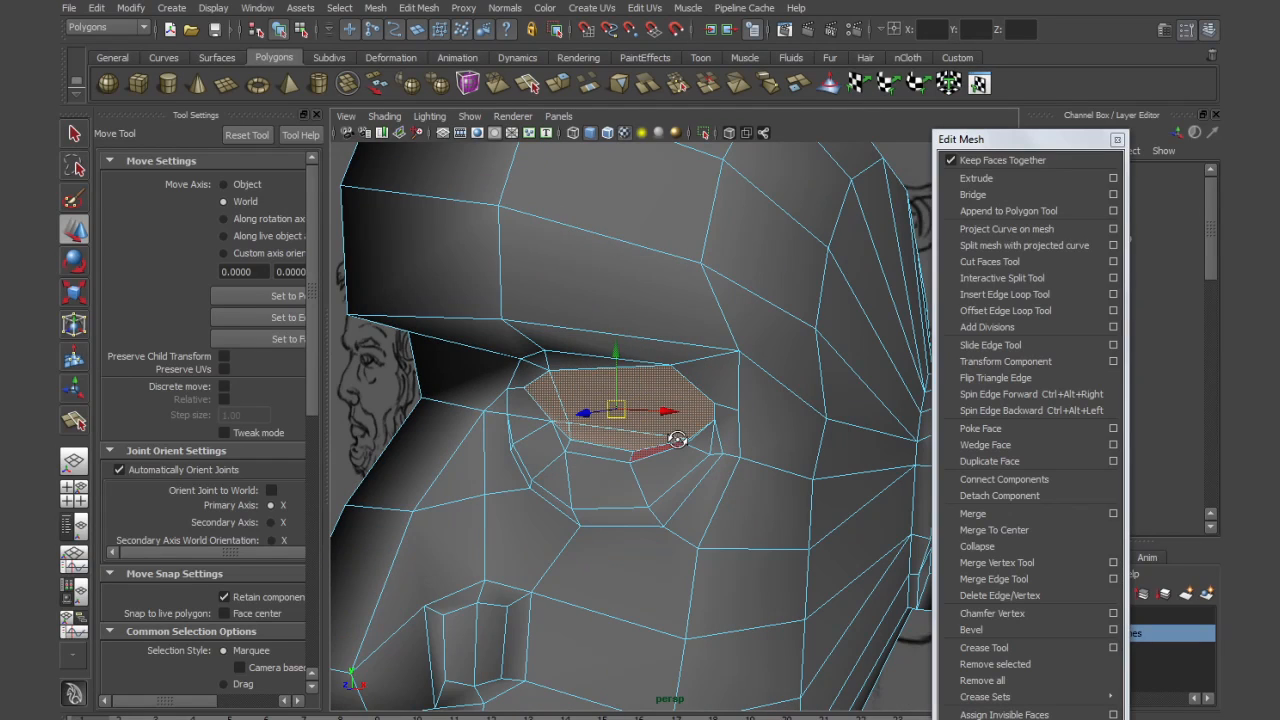
alt+right_drag(605, 408, 645, 414)
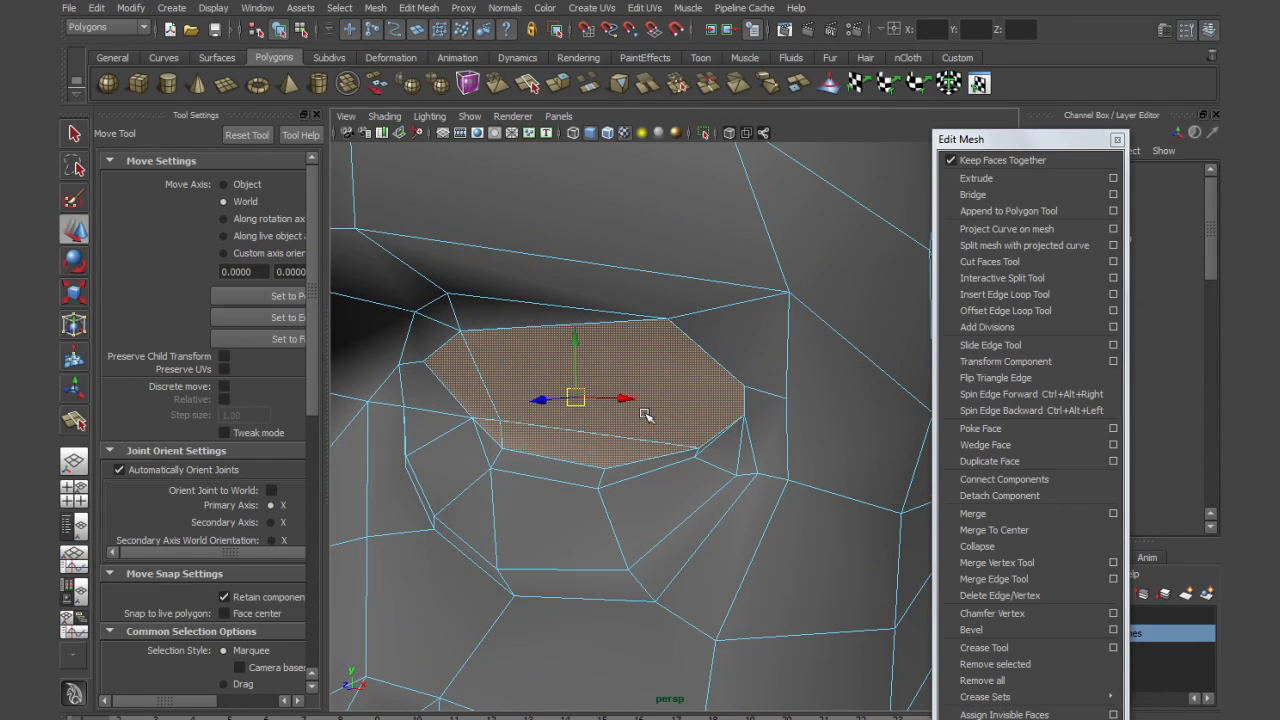
click(977, 178)
alt+drag(500, 512, 477, 497)
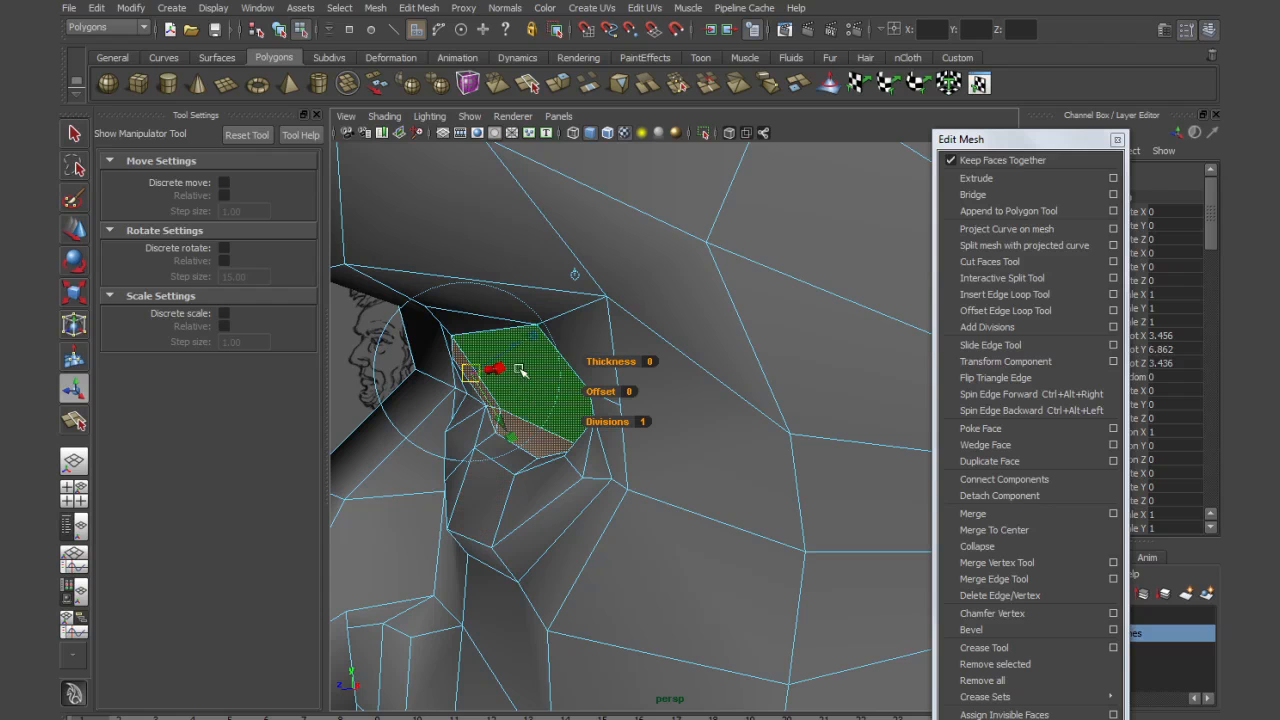
drag(517, 352, 800, 450)
Flatten the extruded eye-opening faces in depth and push them back into the eye socket
key(r)
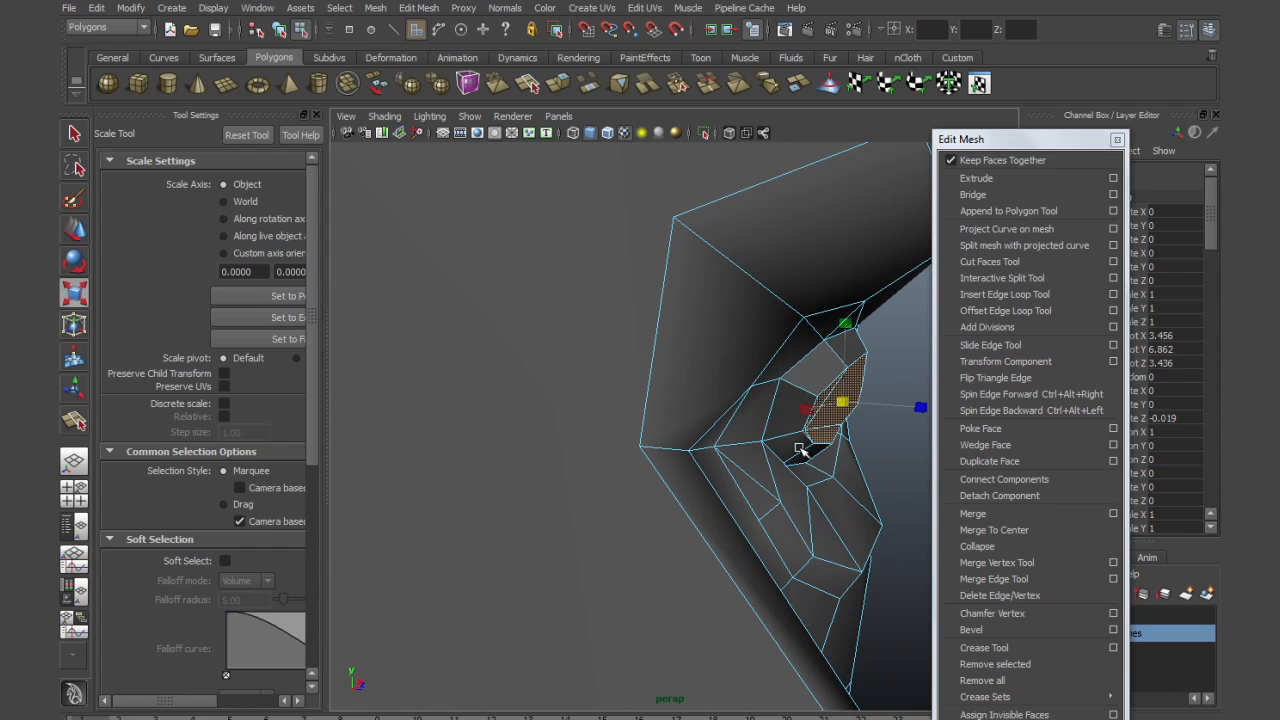
drag(920, 409, 740, 466)
key(e)
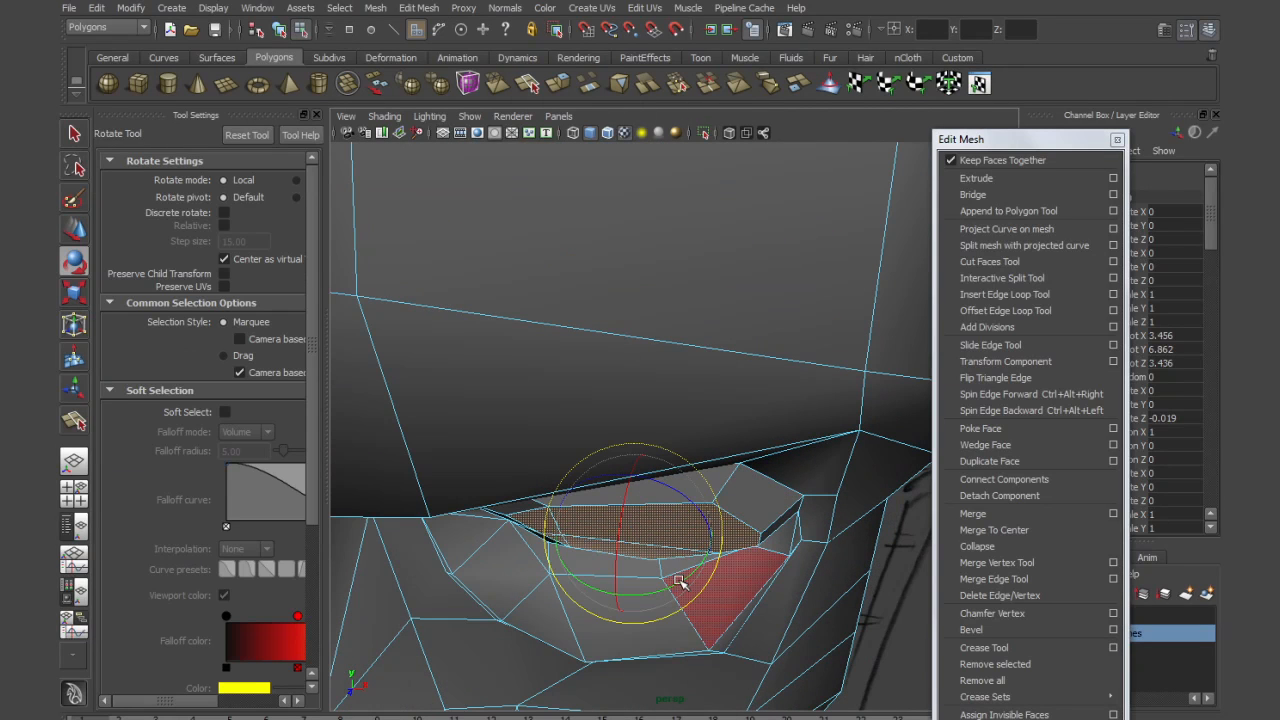
alt+drag(688, 578, 700, 443)
key(w)
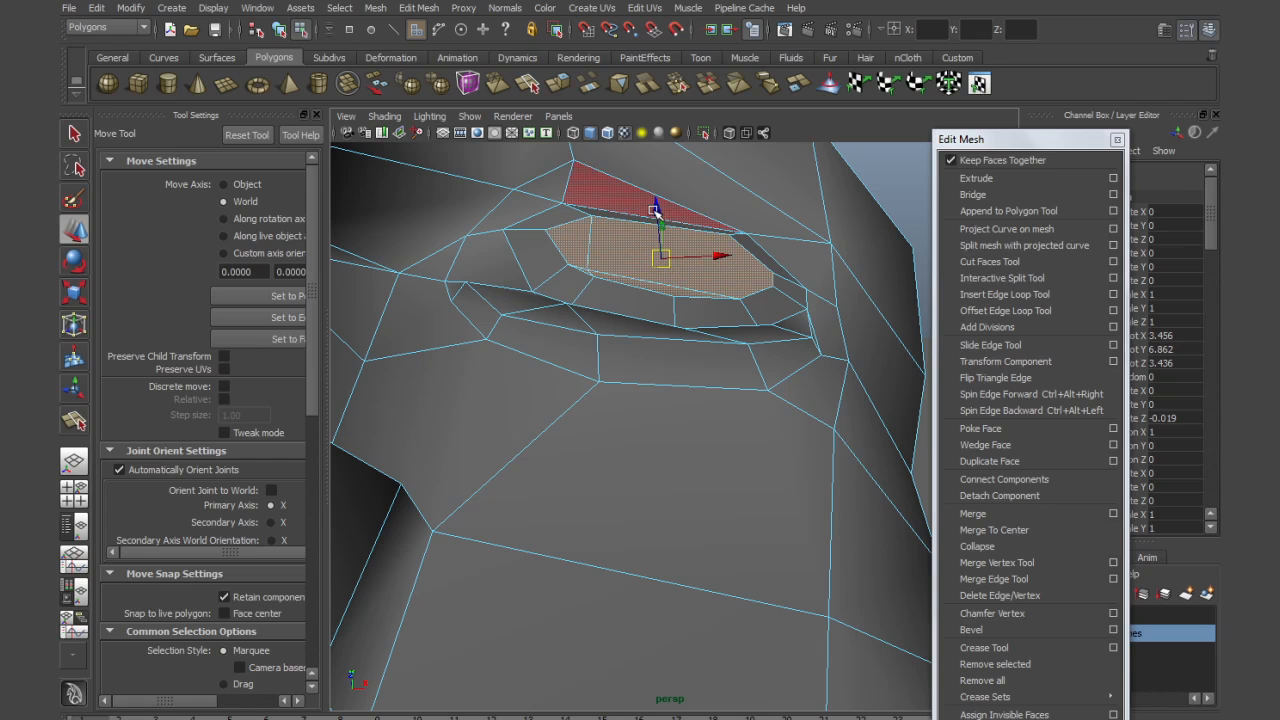
drag(657, 211, 700, 370)
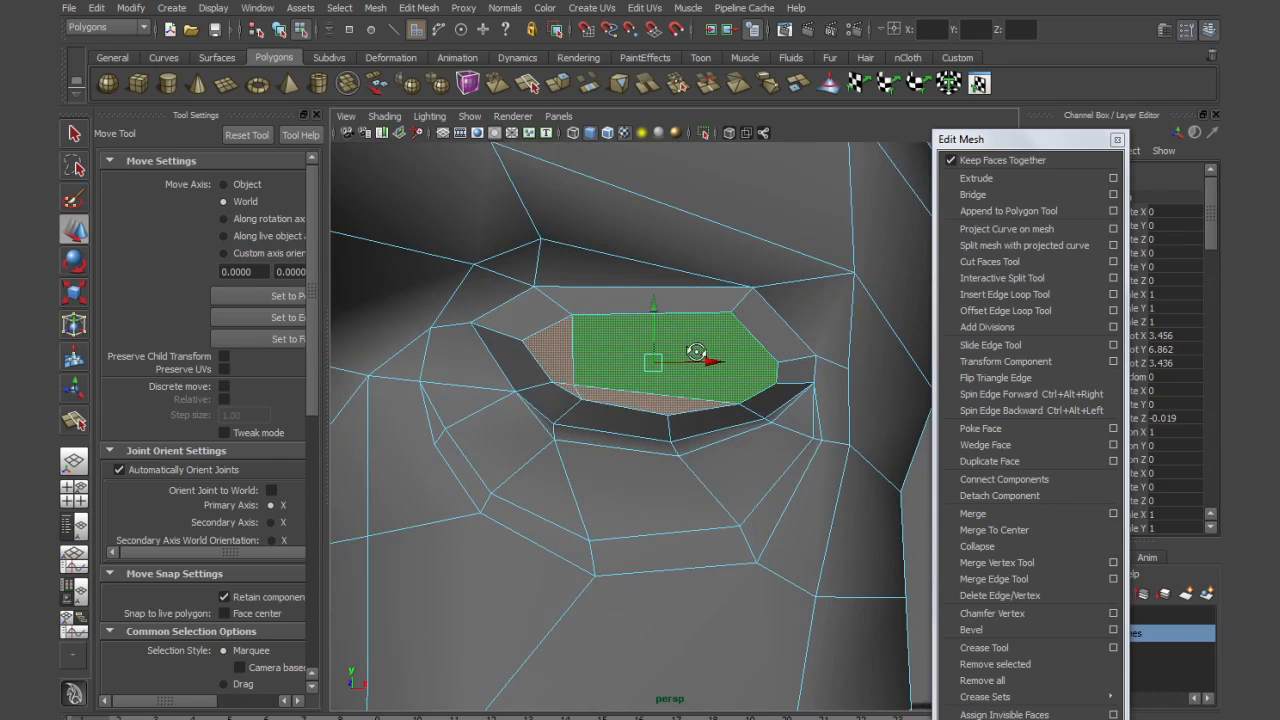
Select the head mesh edges around the forehead, eye, nose and ear and soften them
right_click(741, 481)
right_drag(741, 481, 741, 440)
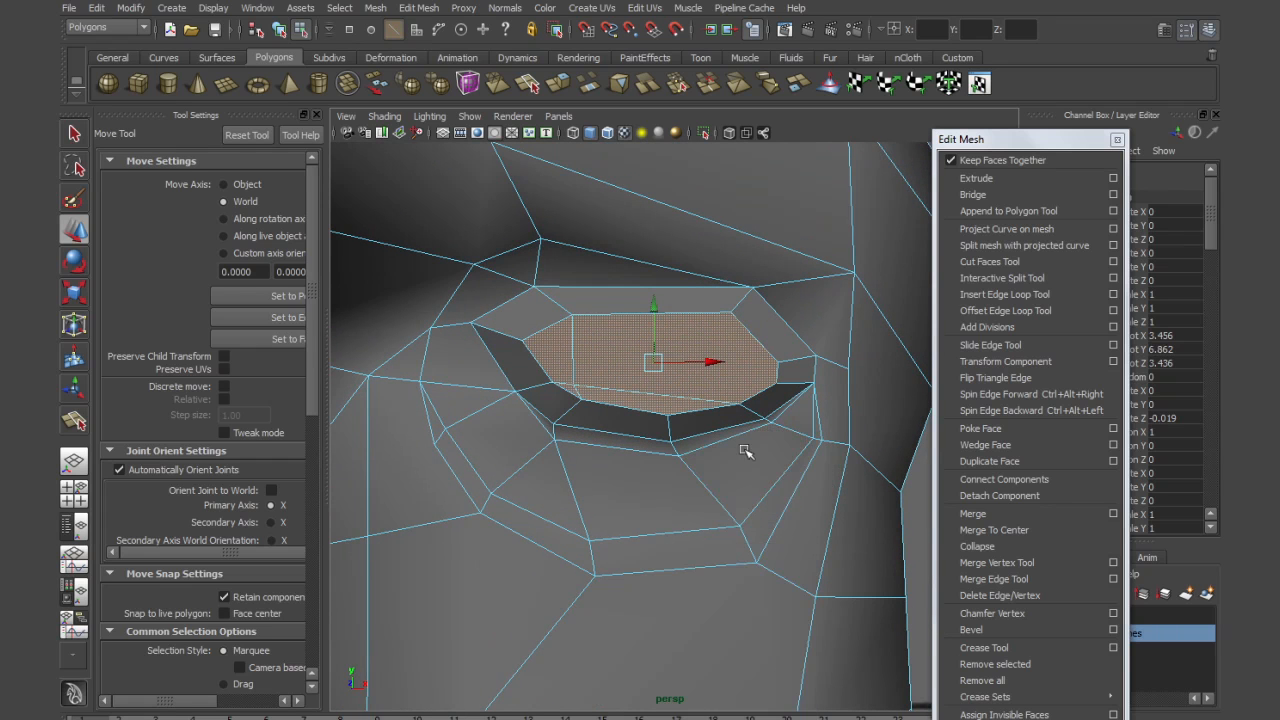
scroll(709, 509, down, 5)
drag(831, 579, 514, 294)
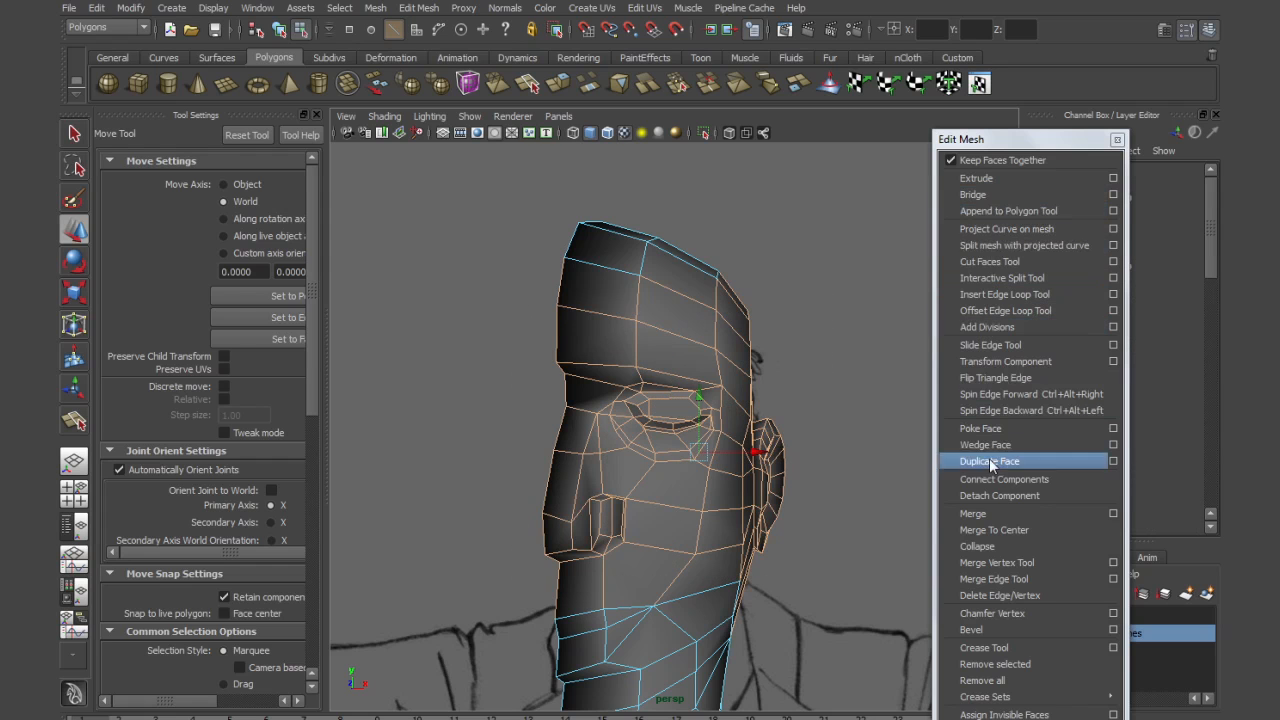
click(508, 10)
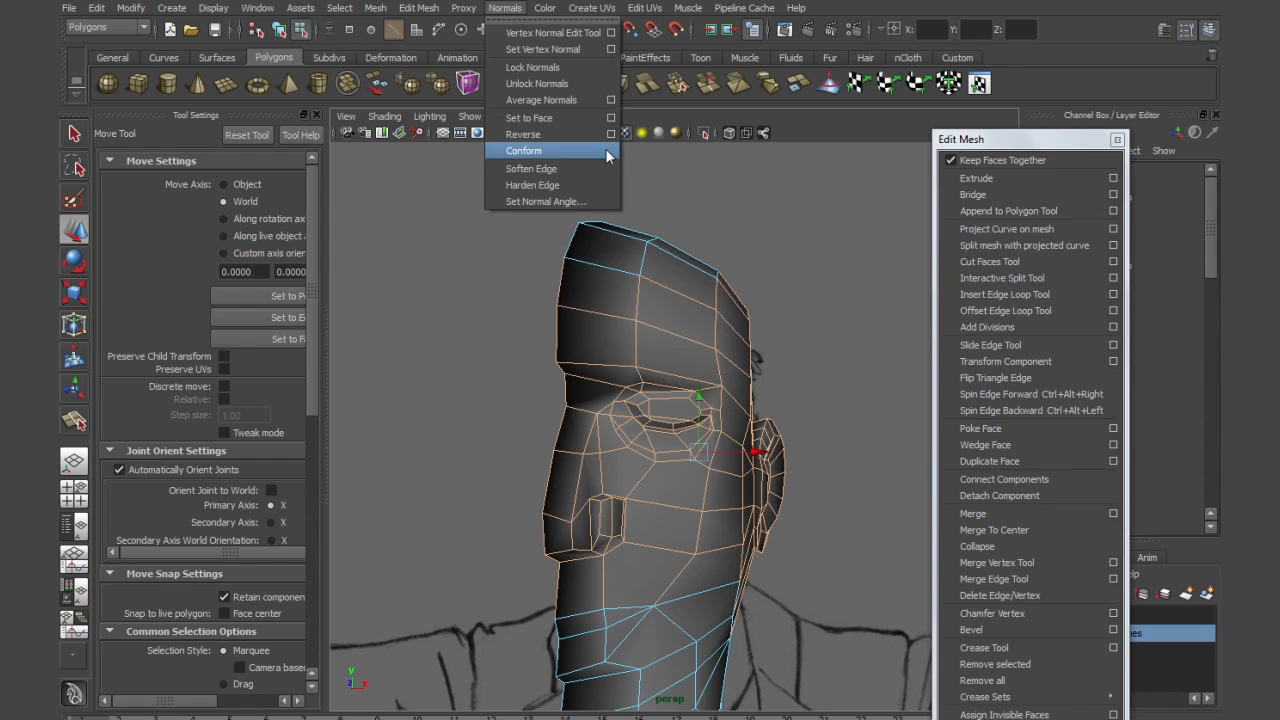
click(541, 178)
Delete the two edges crossing the eye opening just above the lower lid, along with the leftover vertex on the vertical edge
mouse_move(603, 357)
alt+right_down()
mouse_move(643, 300)
mouse_move(830, 425)
alt+right_up()
scroll(579, 363, up, 3)
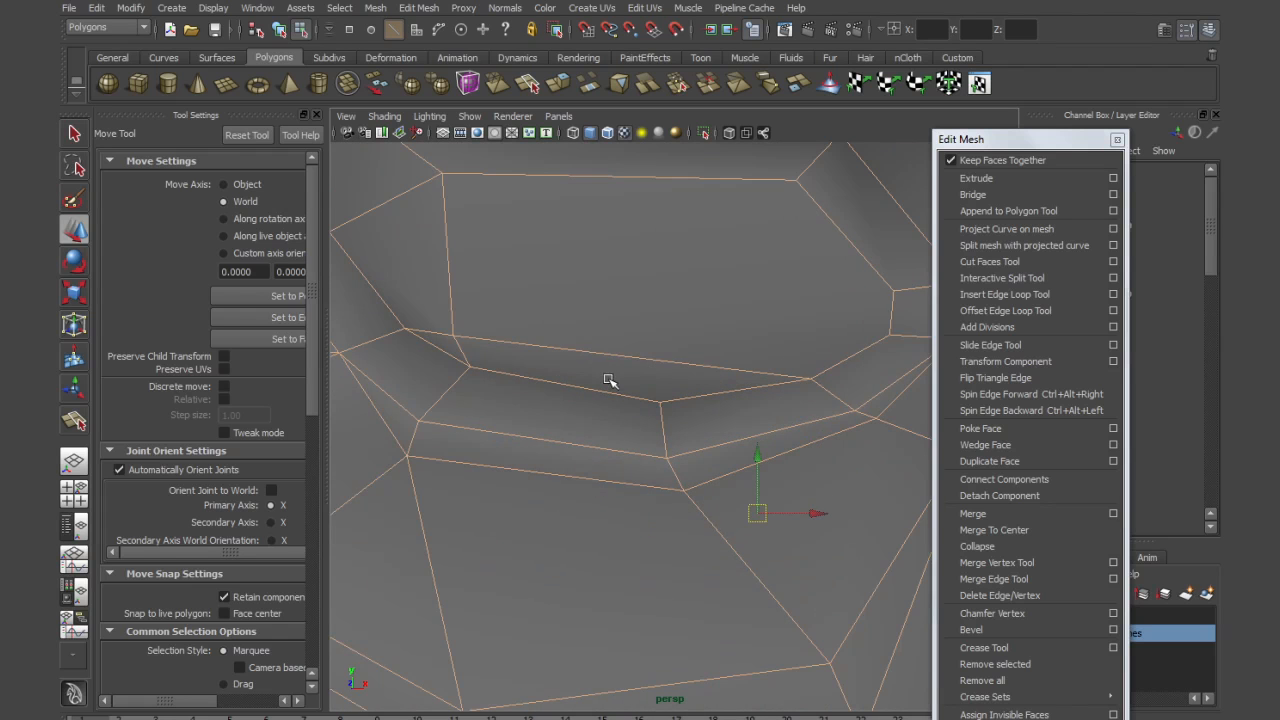
right_click(580, 362)
click(580, 320)
click(586, 360)
shift+click(465, 346)
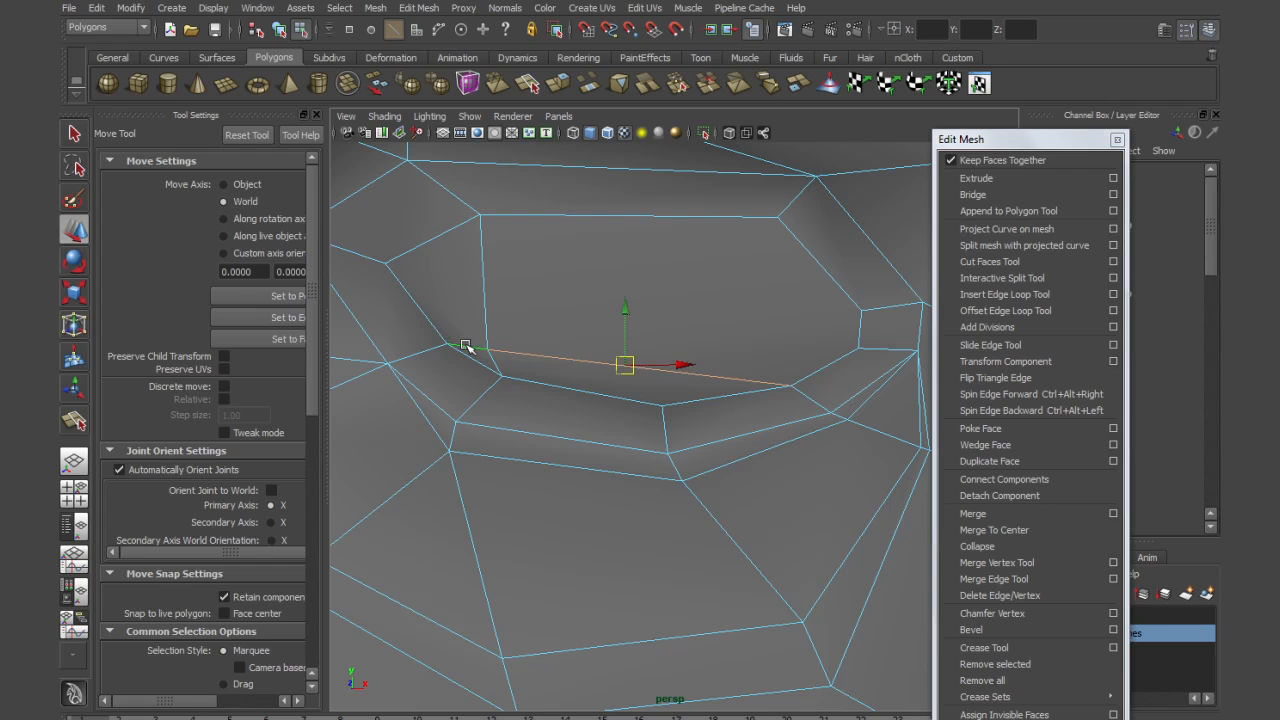
key(Delete)
right_drag(529, 333, 476, 339)
click(485, 348)
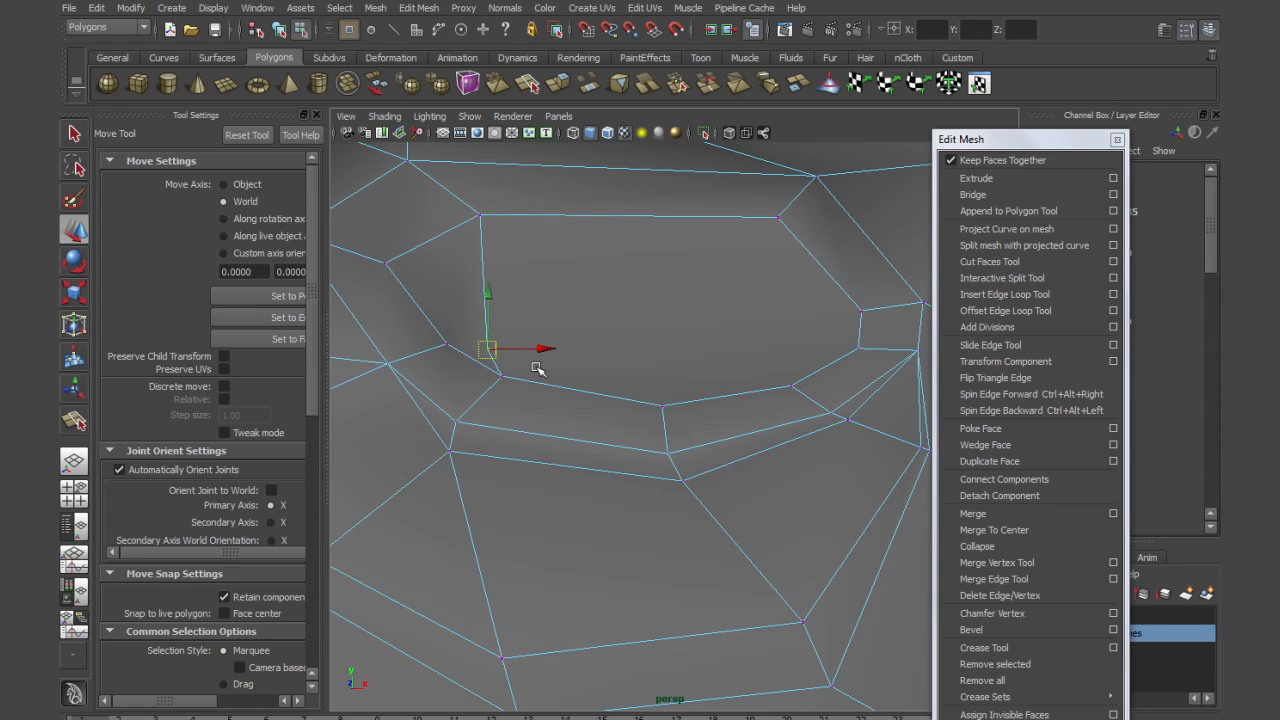
key(Delete)
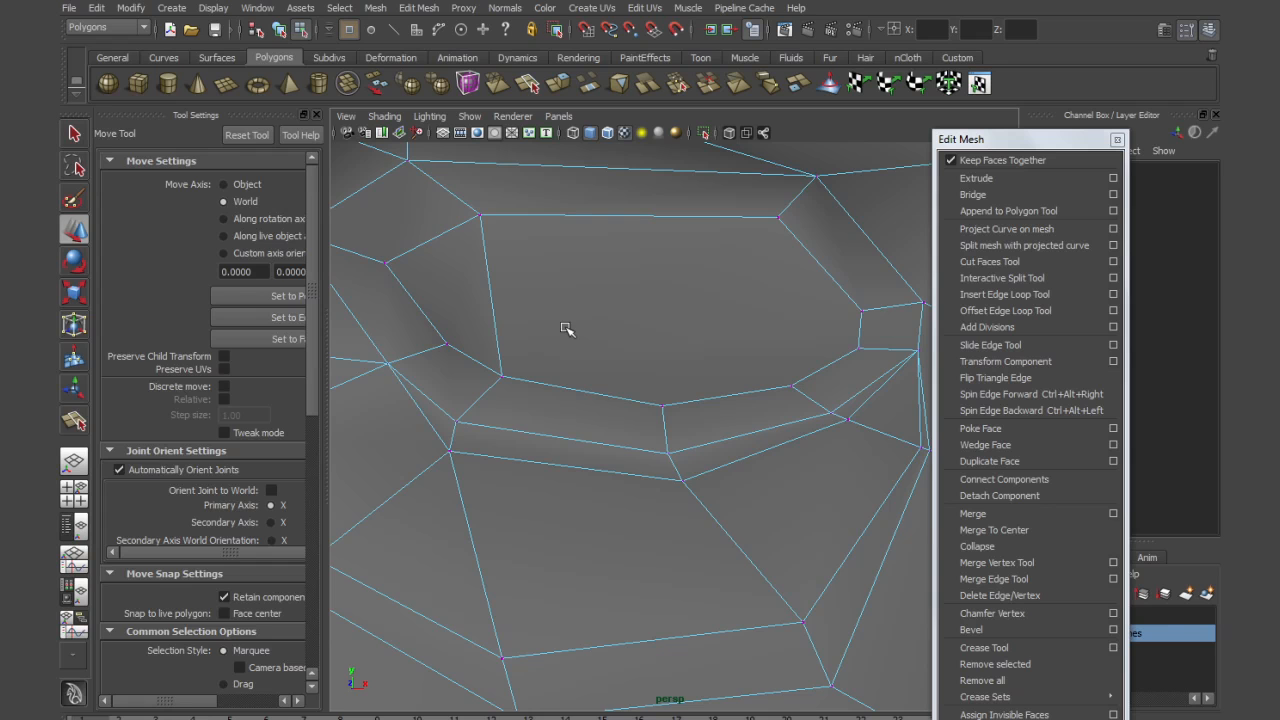
Split the faces from the middle vertex of the lower lid up across the eye opening and through the upper lid face
key(y)
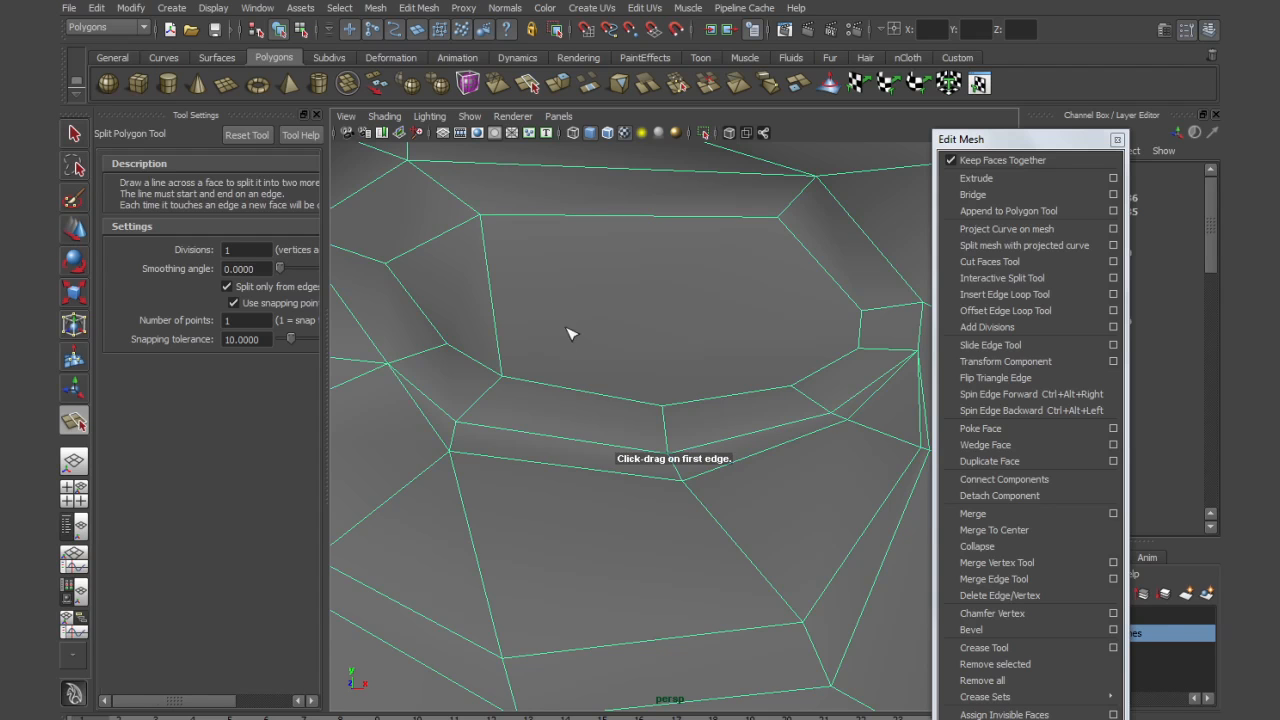
click(663, 408)
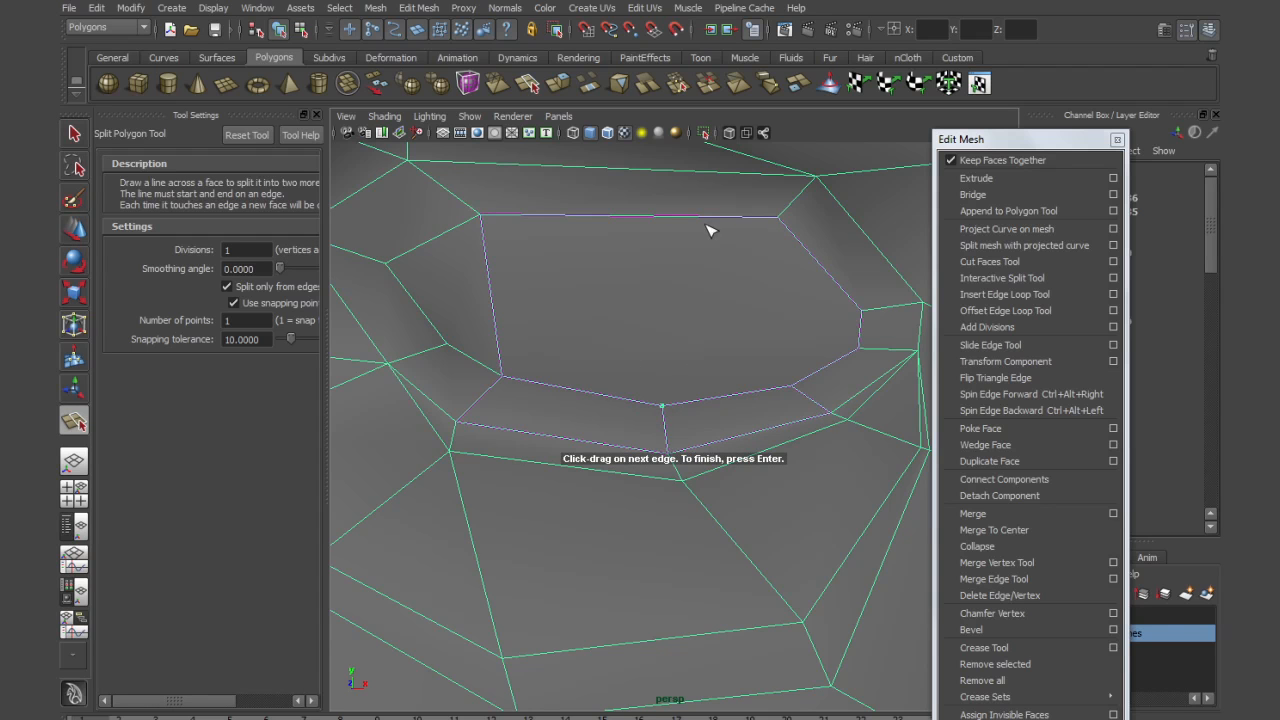
click(675, 217)
click(668, 174)
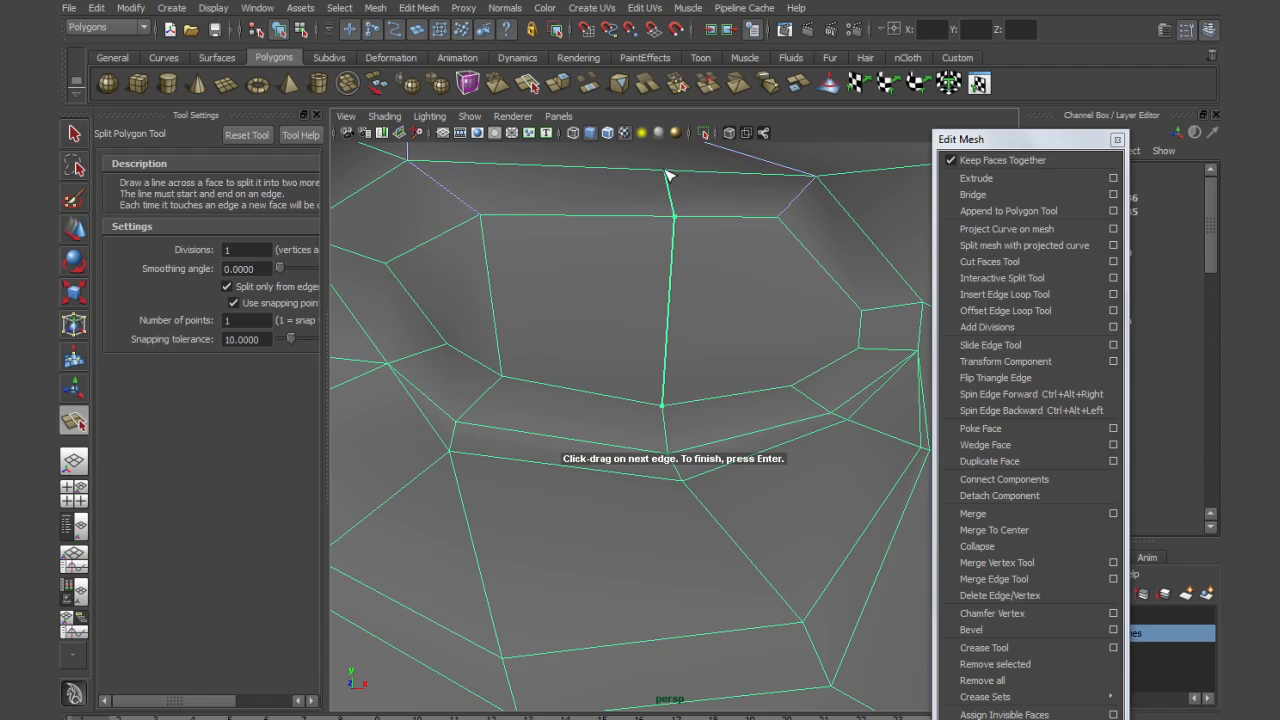
key(w)
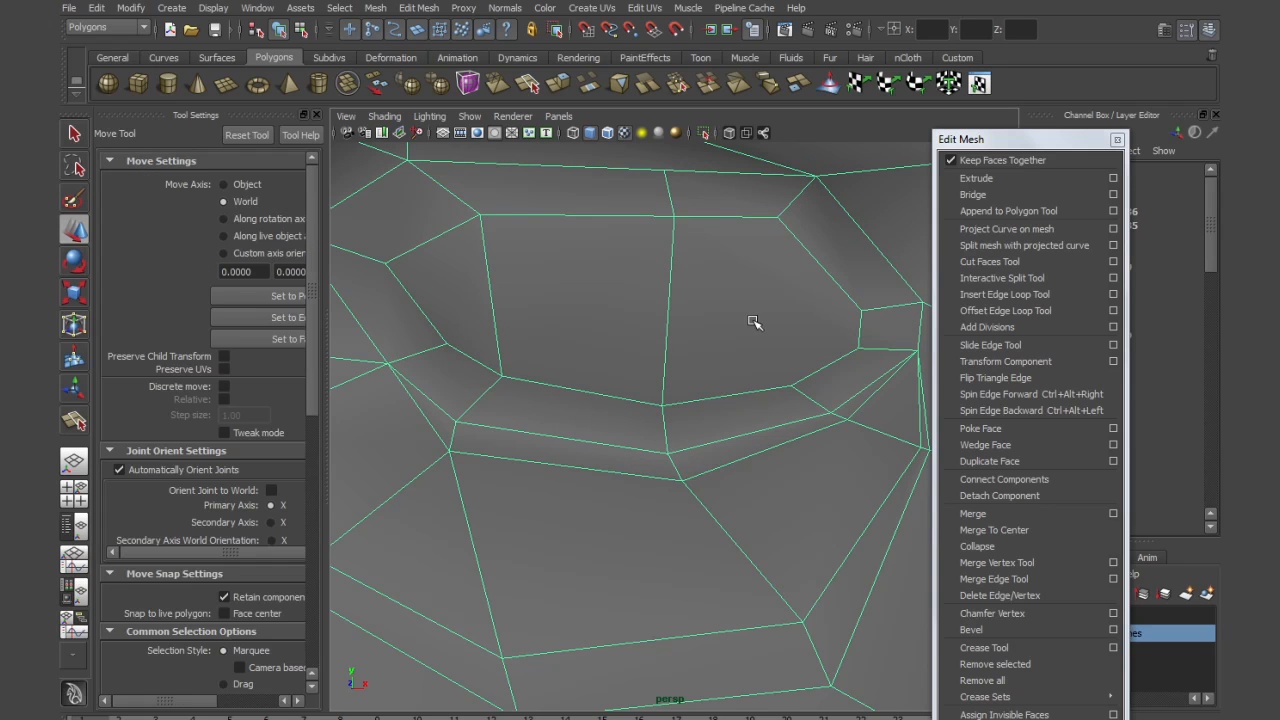
Split the outer face of the eye opening with a vertical edge joining its lower and upper lid vertices
scroll(754, 322, down, 2)
key(y)
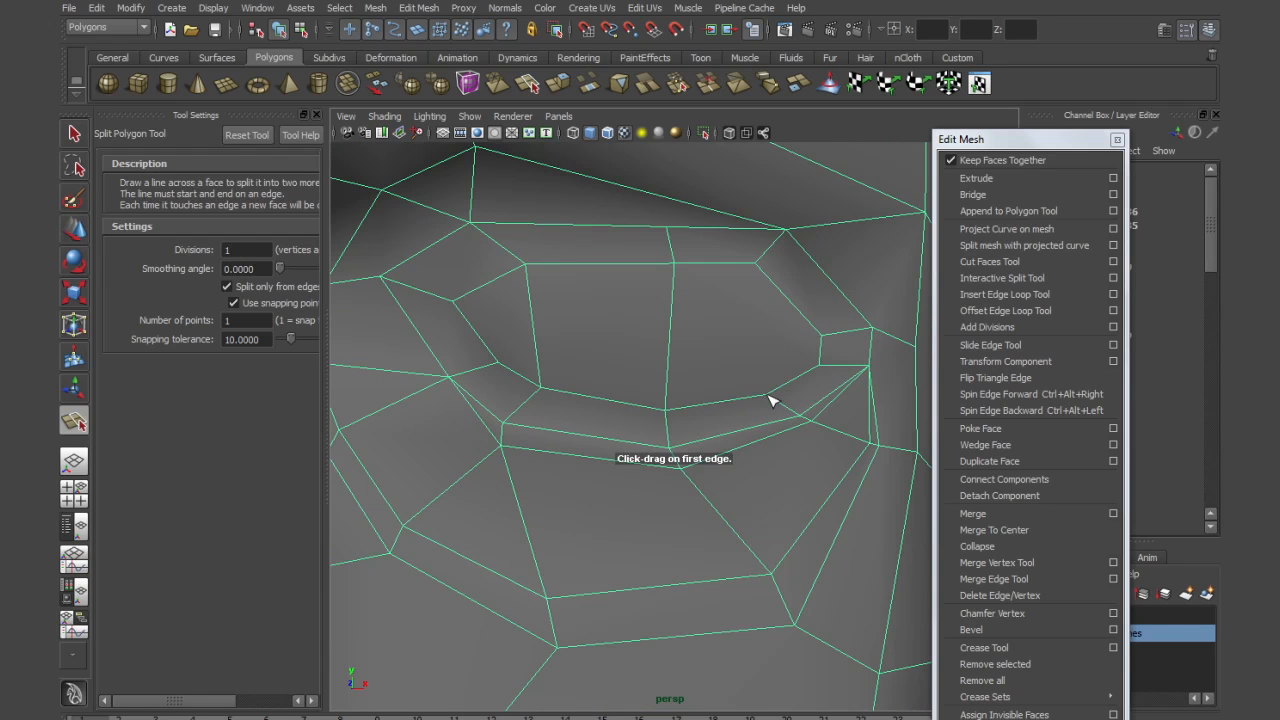
click(768, 398)
click(757, 264)
key(Return)
alt+middle_drag(676, 303, 679, 345)
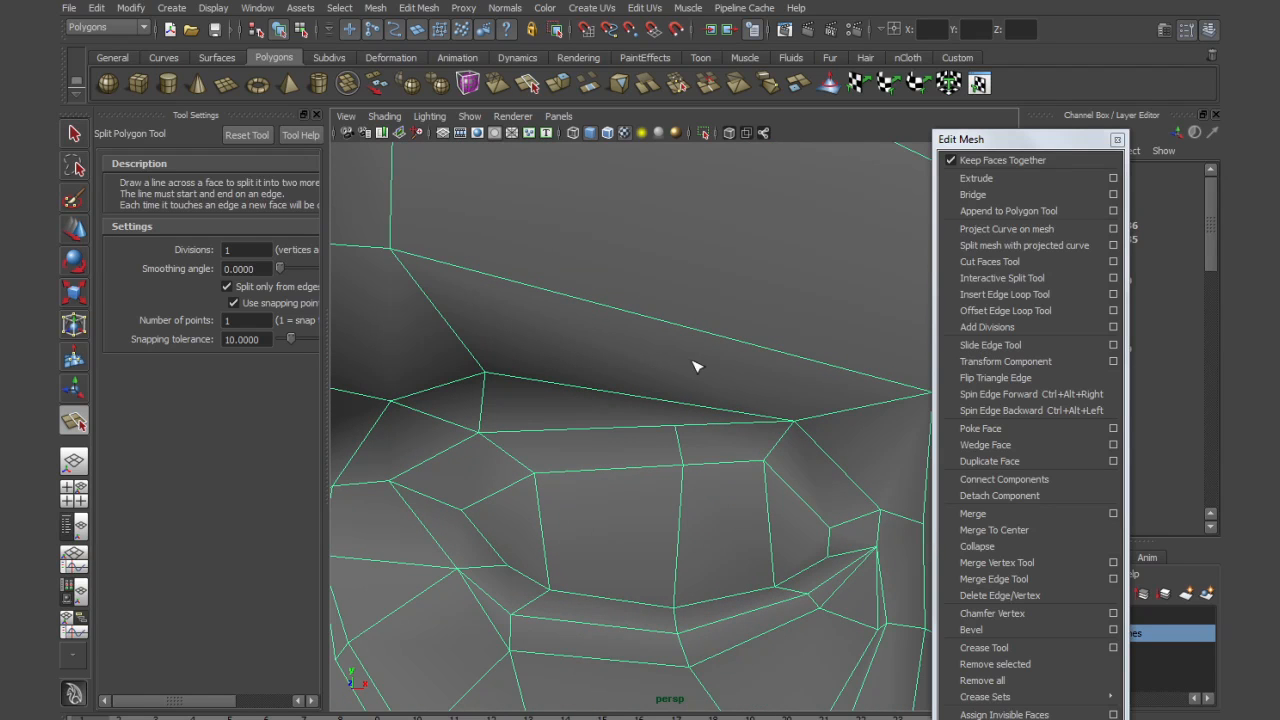
Move the short edge above the middle of the upper eyelid slightly upward
right_drag(675, 446, 671, 413)
key(w)
click(680, 437)
drag(680, 415, 679, 406)
Adjust the position of the short diagonal edge at the outer end of the upper eyelid
alt+right_drag(697, 493, 690, 492)
click(767, 437)
drag(772, 420, 765, 445)
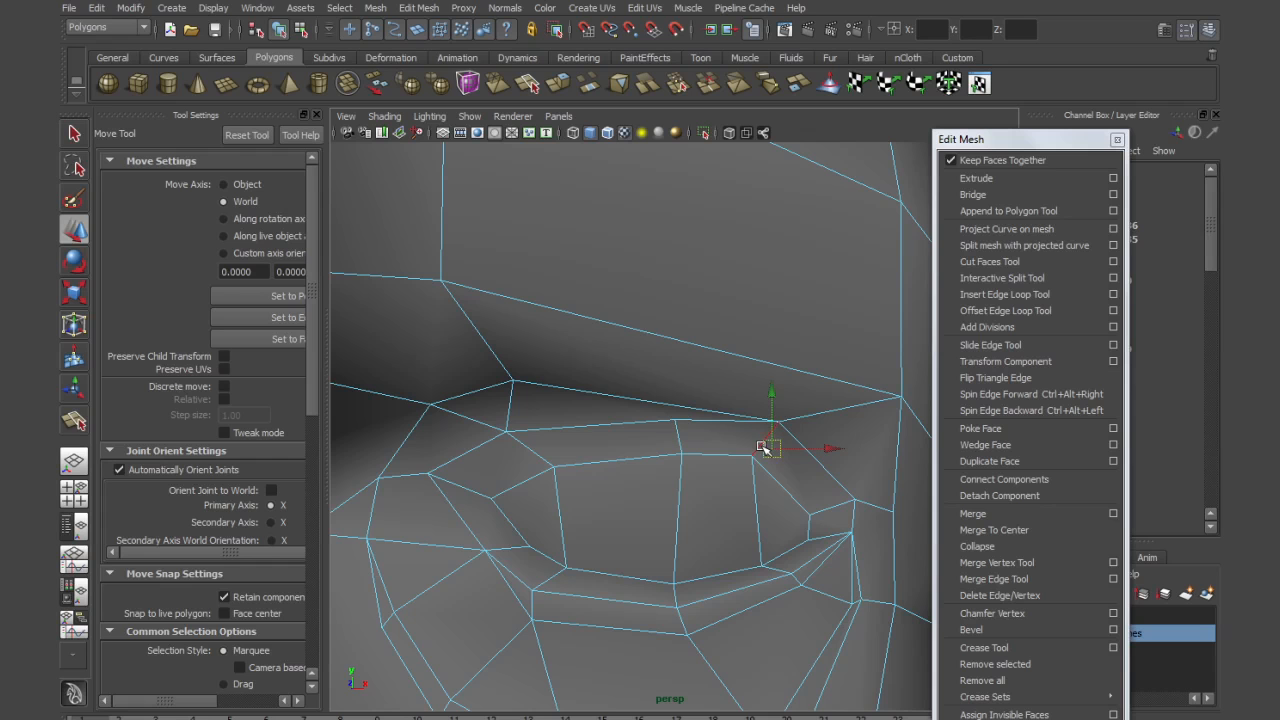
click(789, 435)
click(769, 434)
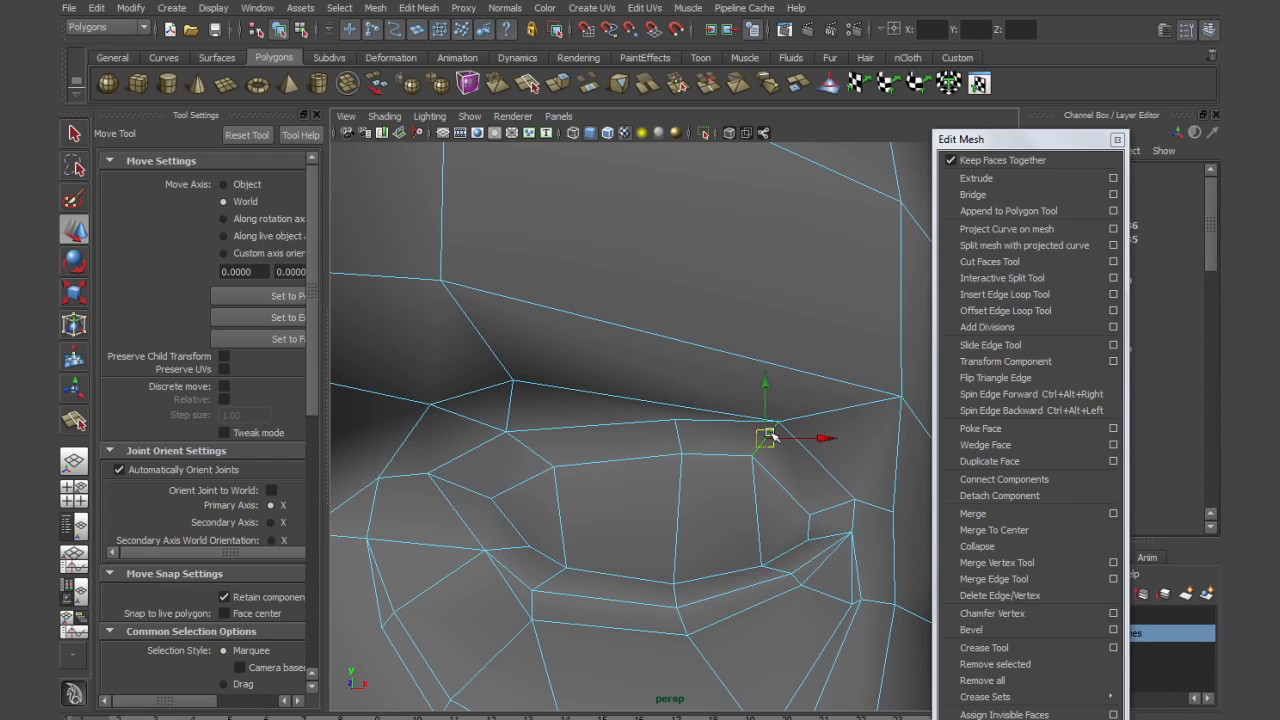
click(769, 405)
alt+drag(771, 417, 778, 441)
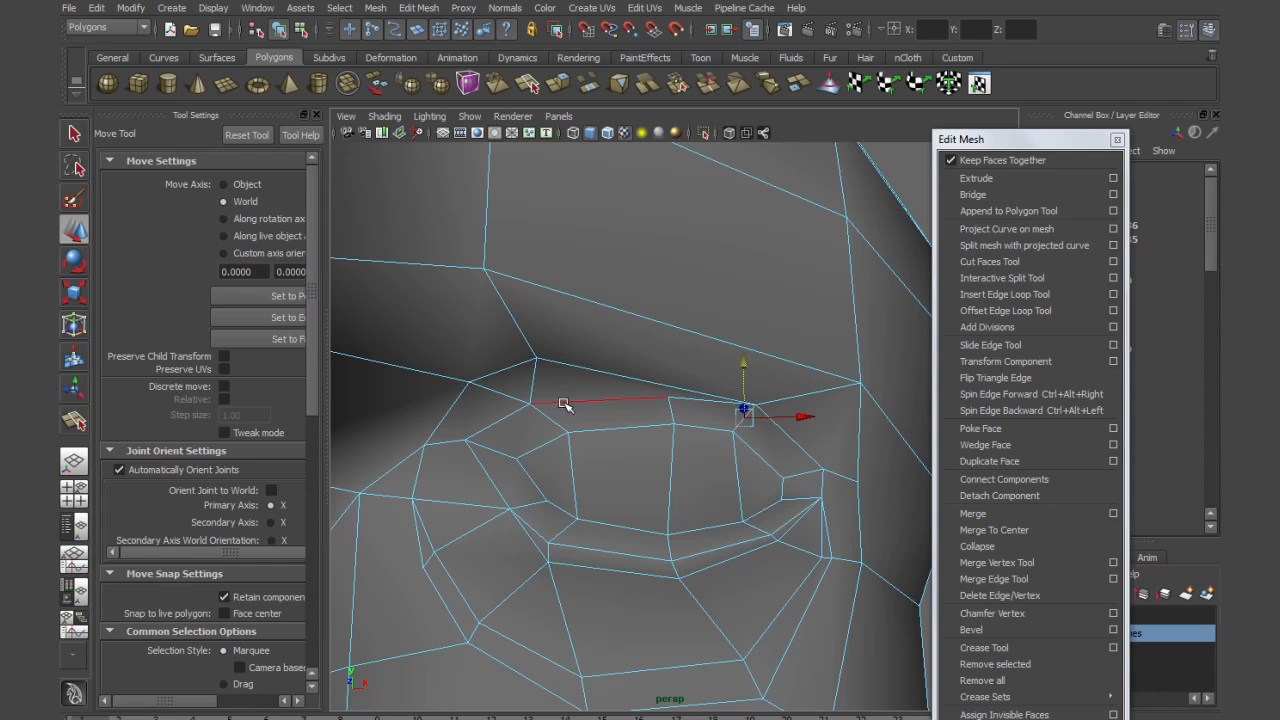
Split the faces above the eye from the inner socket vertex to the outer brow edge, and cut another edge down beside the outer eye corner
key(g)
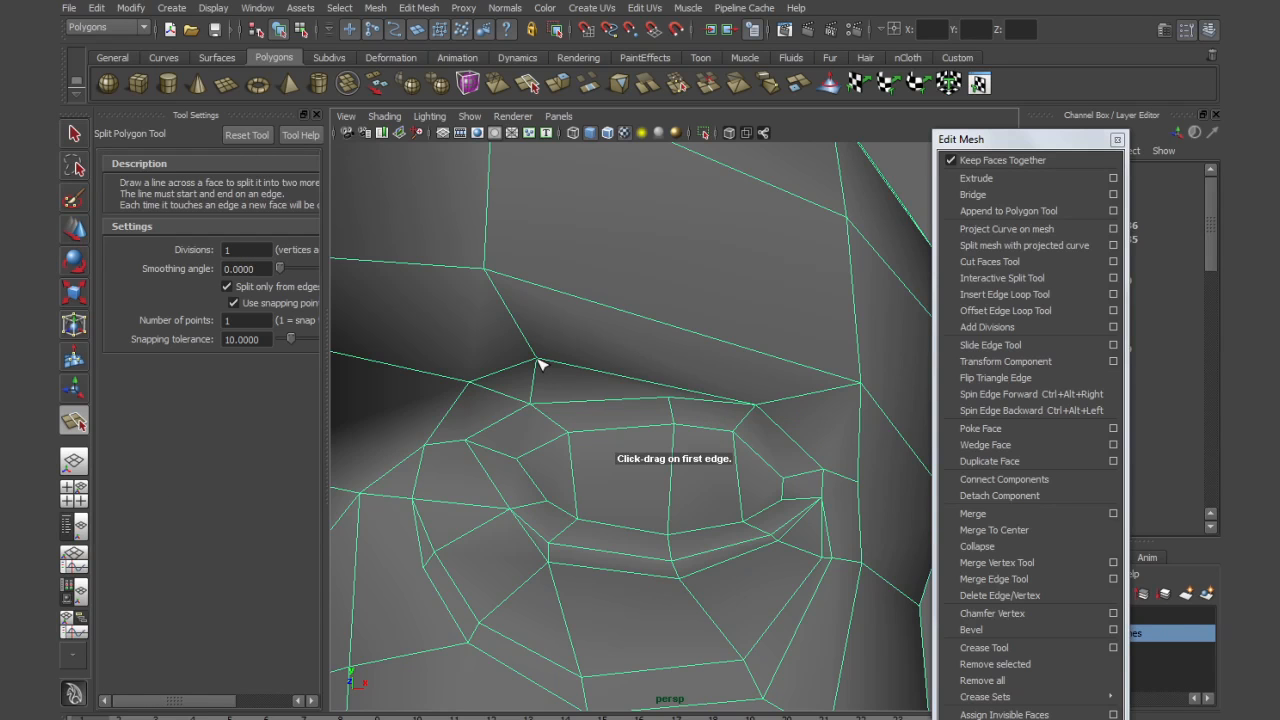
click(538, 362)
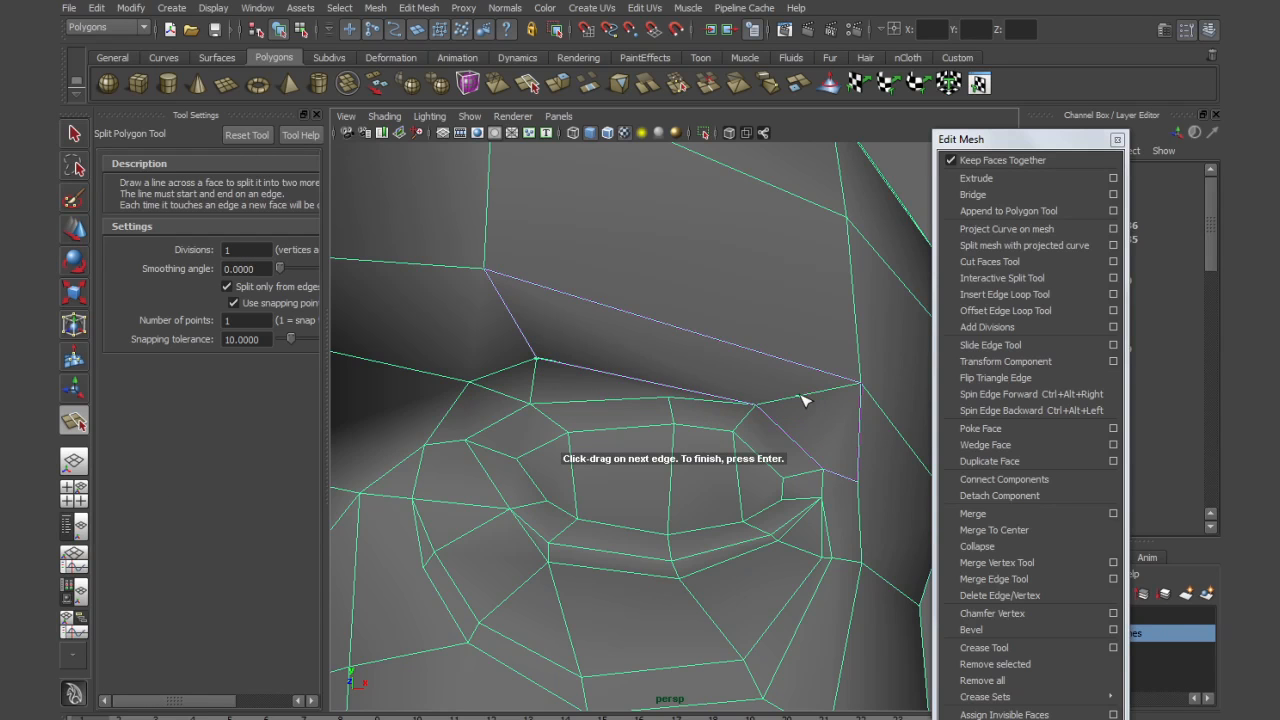
click(825, 469)
key(w)
key(y)
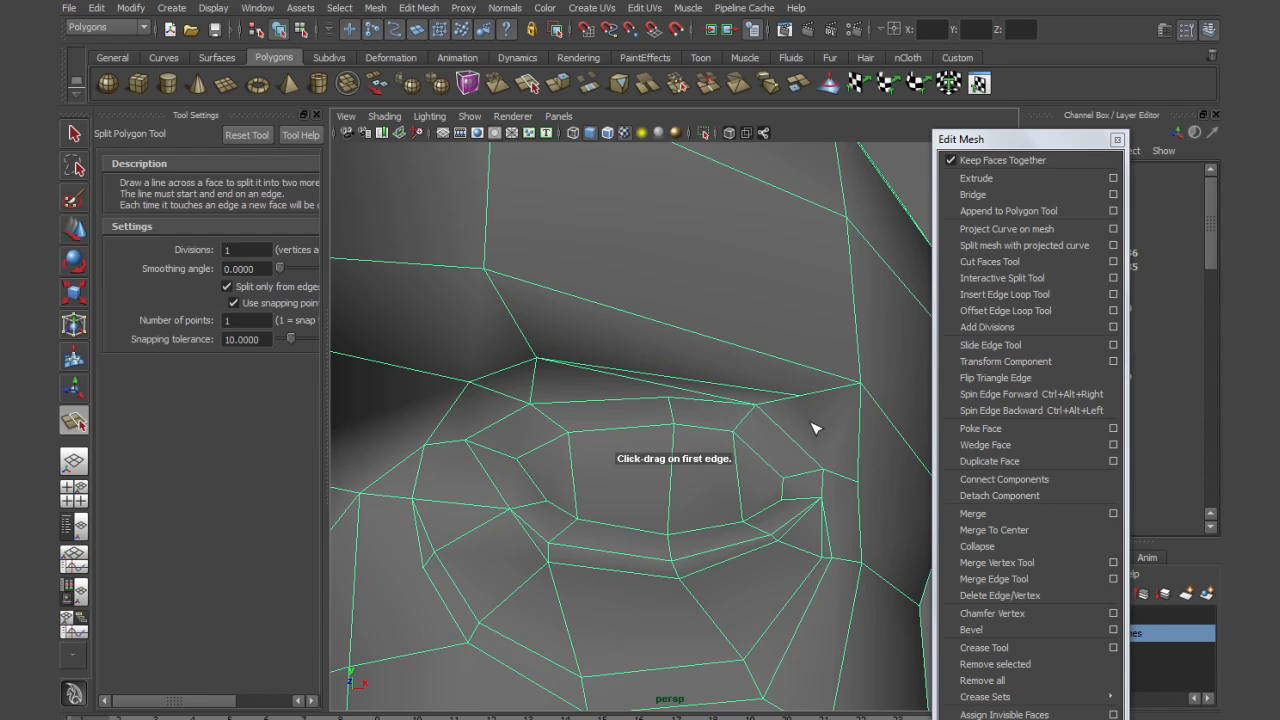
click(821, 400)
click(836, 476)
key(Return)
Snap the two end vertices of the outer-corner cut onto their neighbours and merge the vertices around the outer eye
right_drag(806, 429, 748, 428)
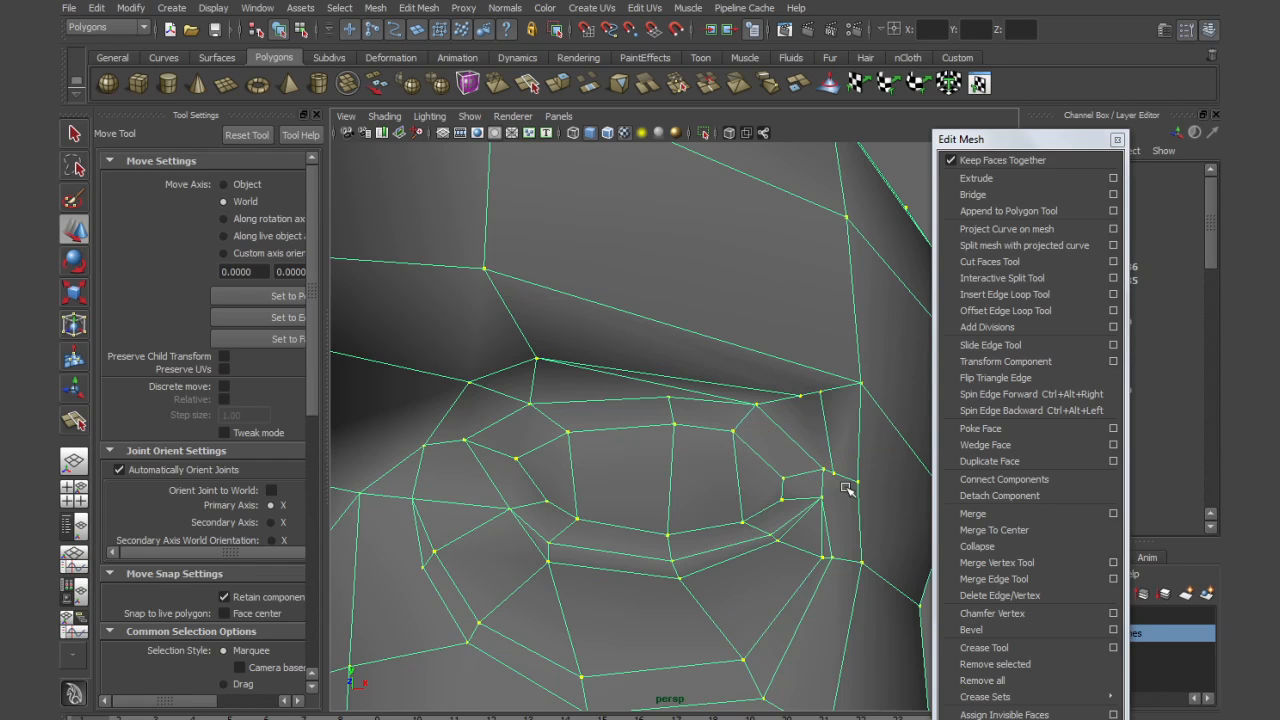
click(835, 474)
key(v)
drag(837, 475, 827, 471)
click(818, 395)
drag(818, 395, 801, 394)
drag(707, 349, 900, 590)
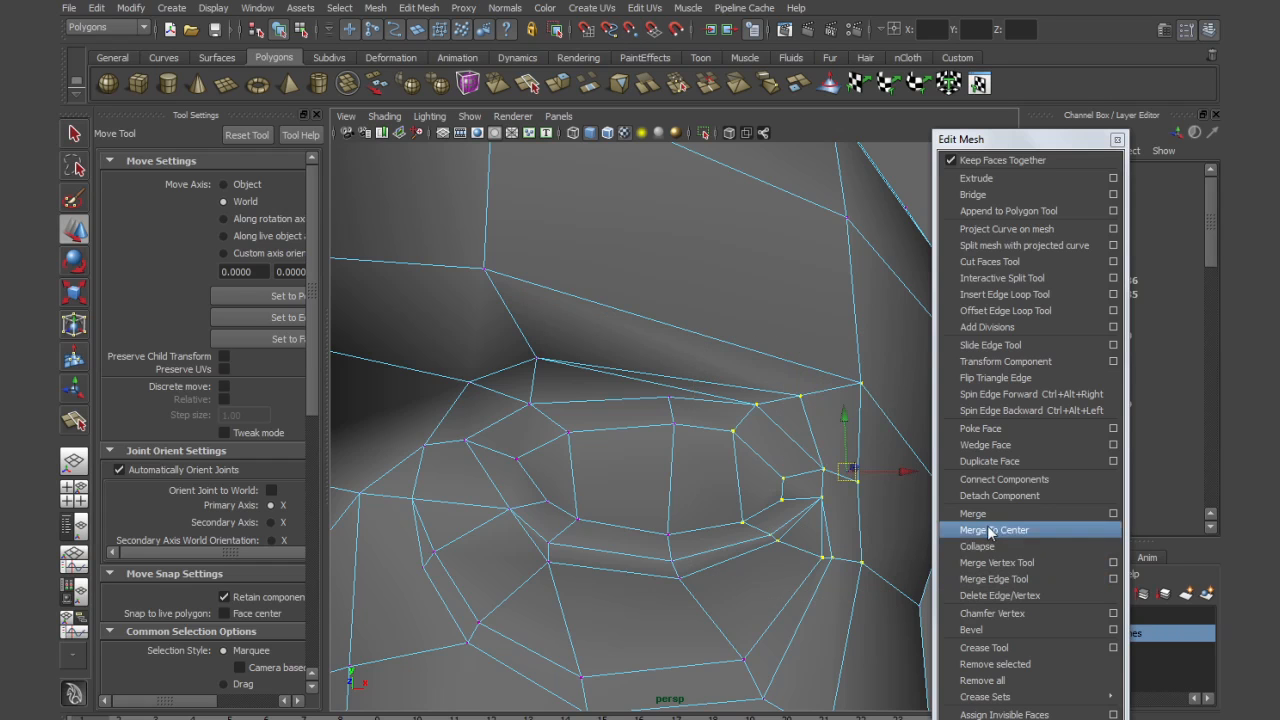
Delete the old long edge running just beneath the new split above the upper eyelid
right_drag(632, 378, 634, 336)
click(640, 381)
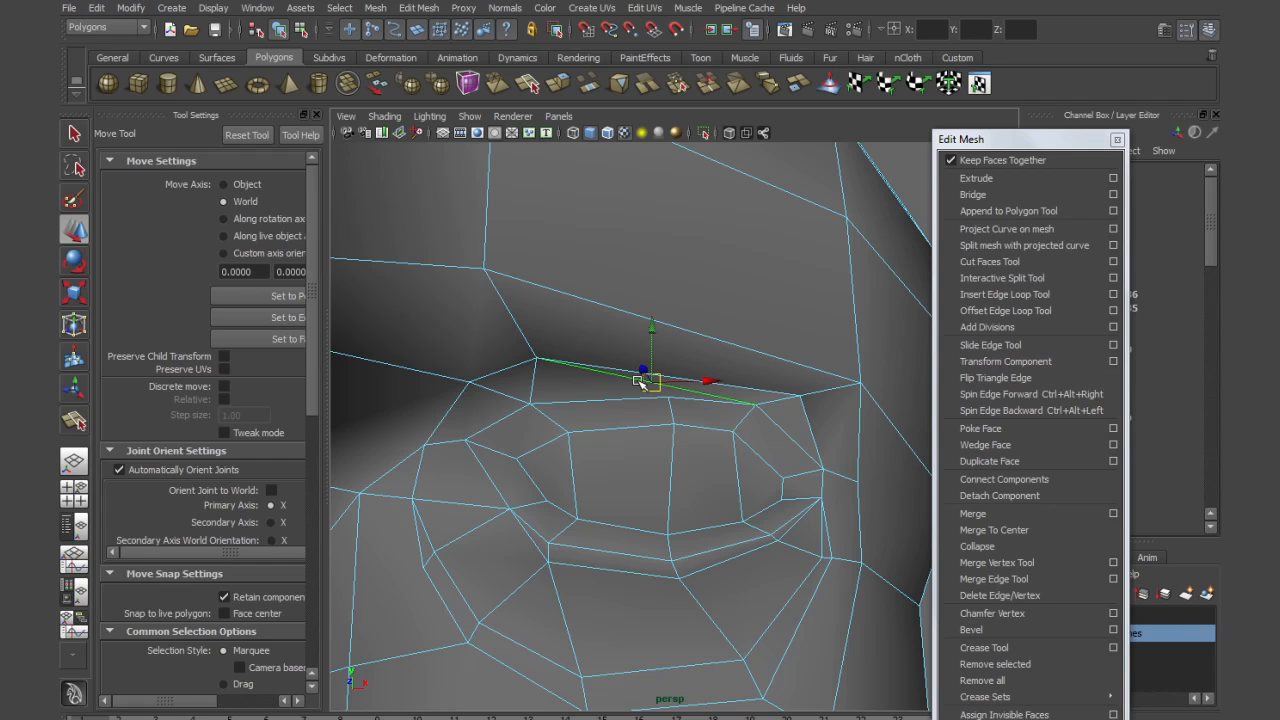
key(Delete)
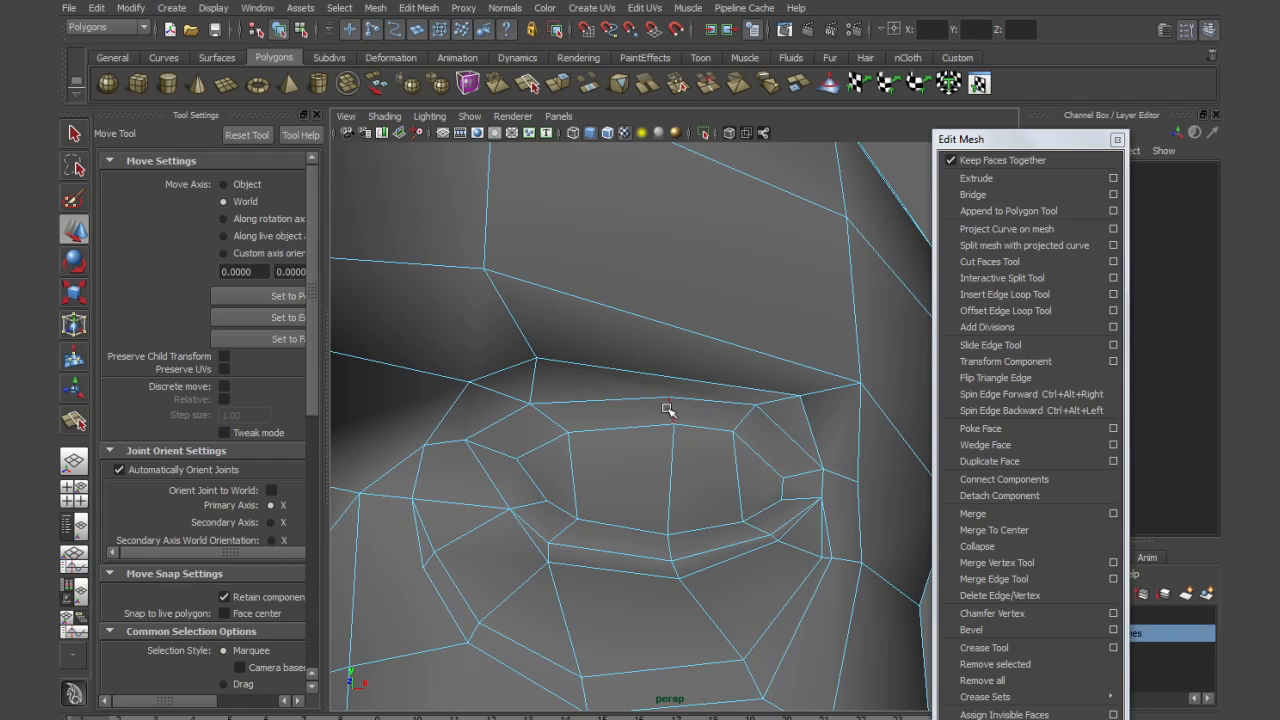
key(y)
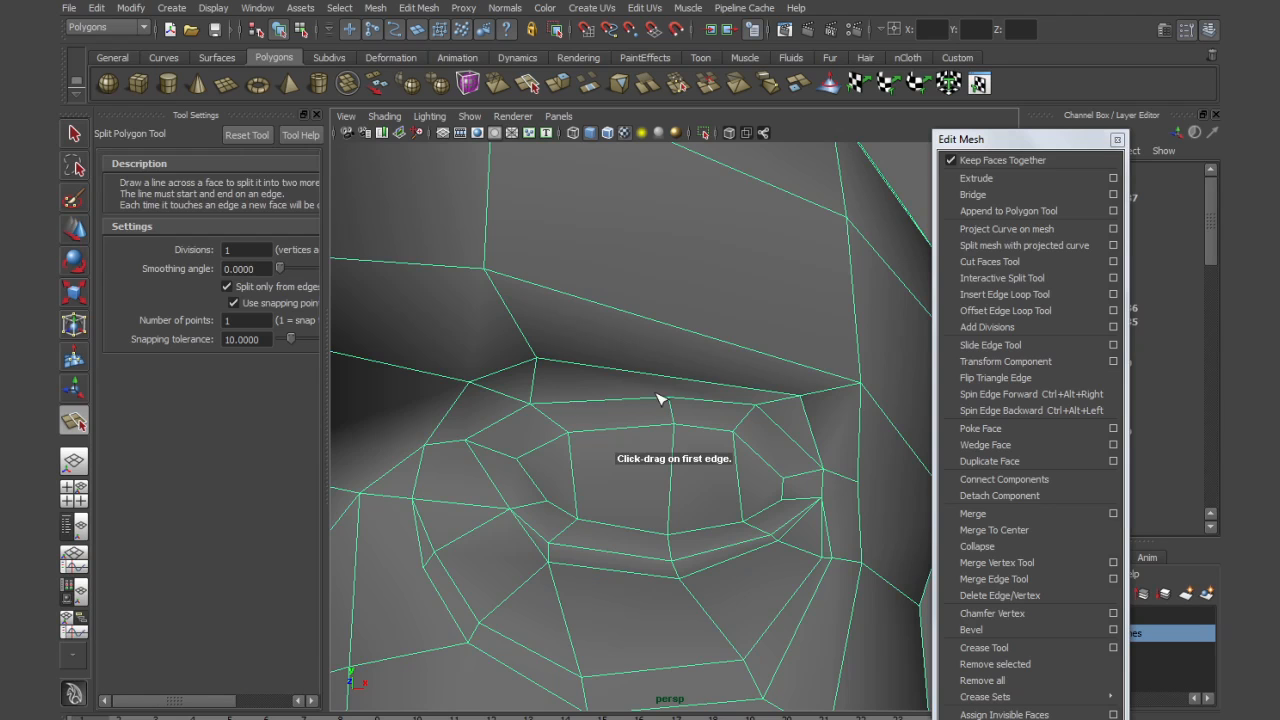
click(670, 399)
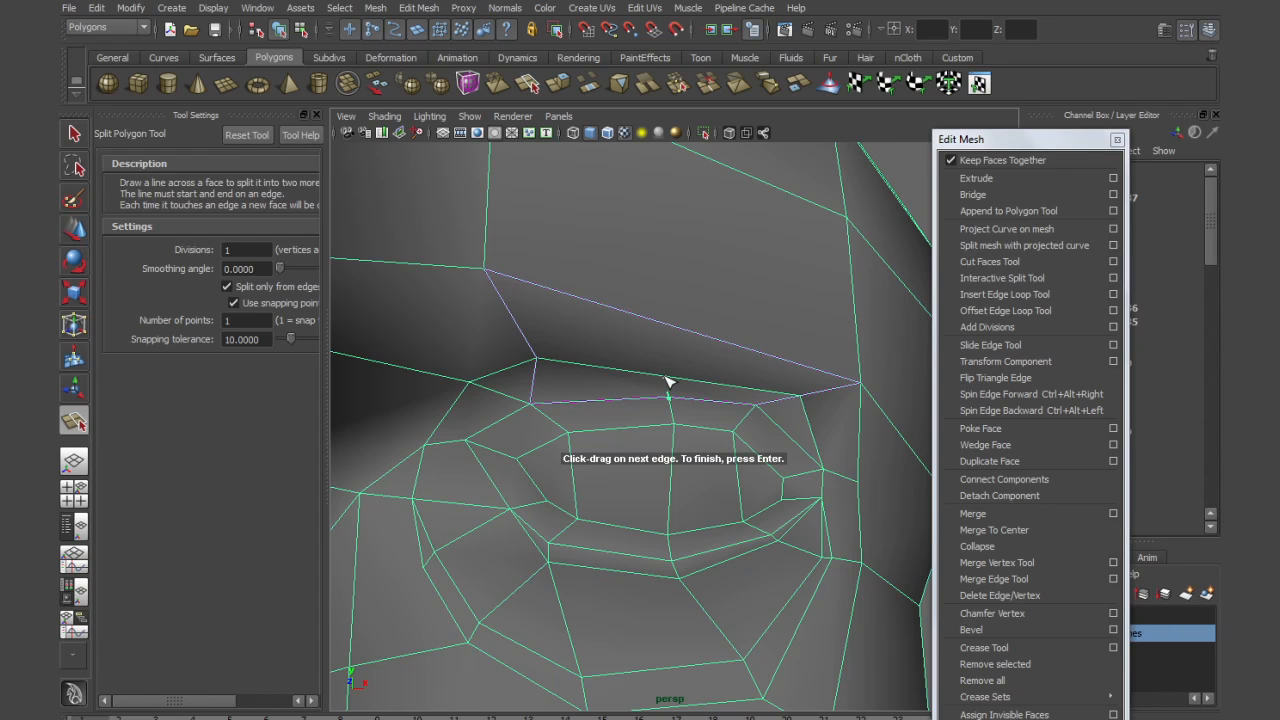
click(659, 324)
key(Return)
key(w)
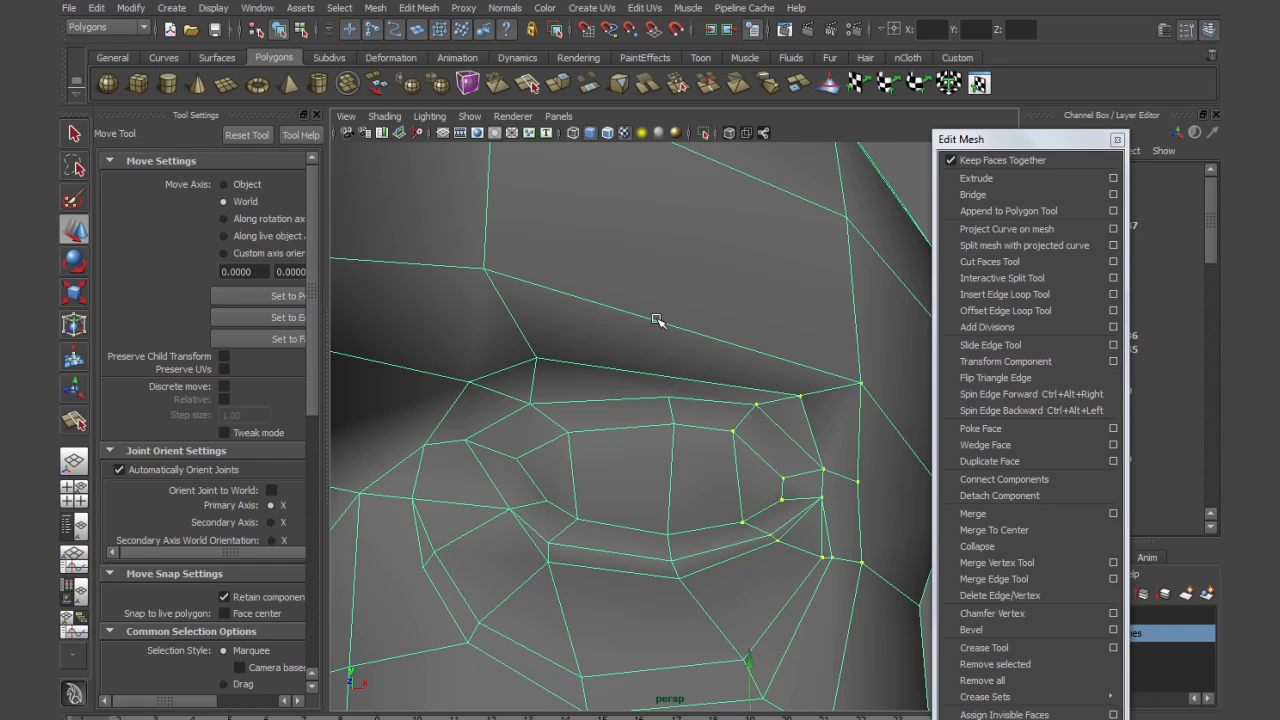
Split the faces above the eye with a vertical cut from the brow edge through the crease to the upper lid loop
key(y)
click(621, 311)
click(613, 367)
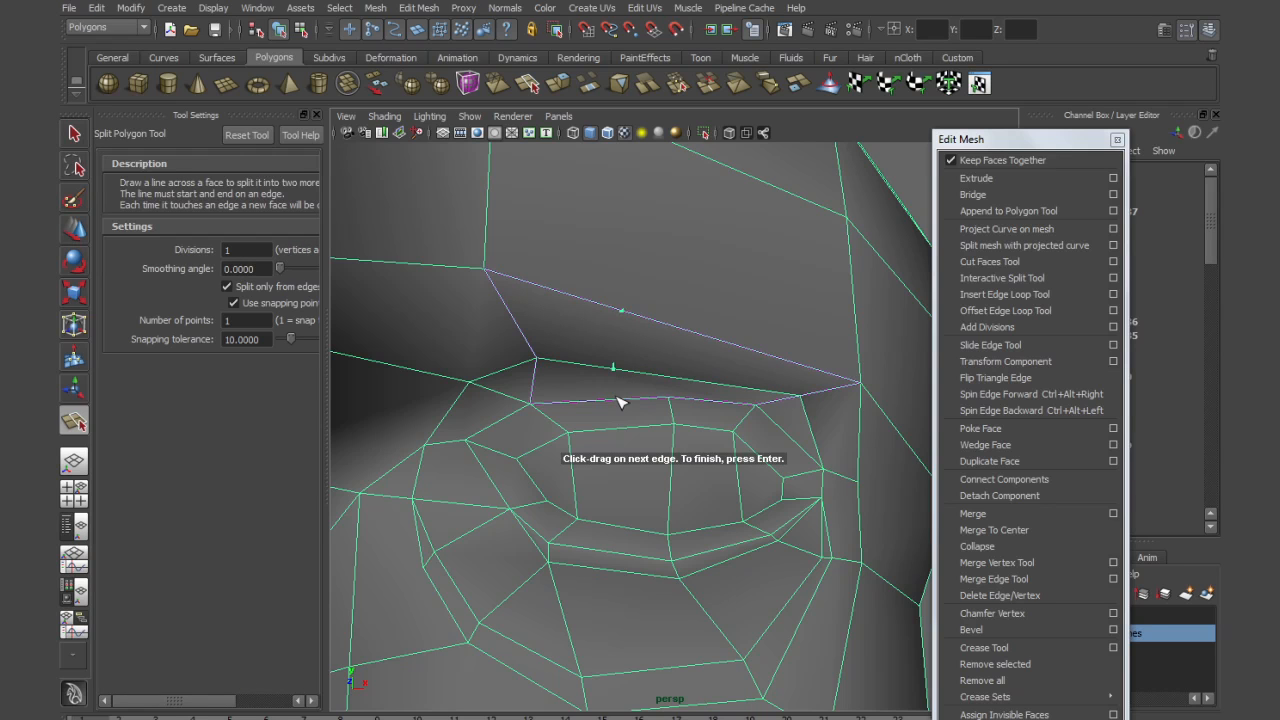
click(615, 402)
key(Return)
key(w)
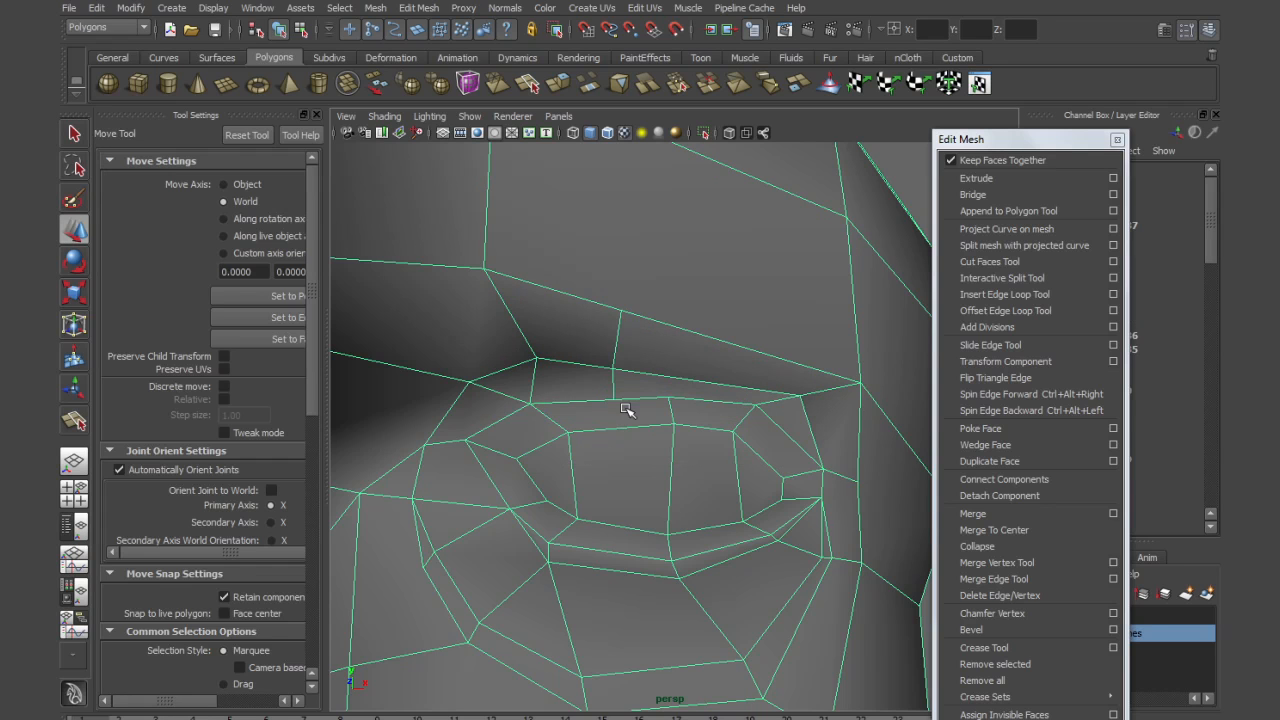
Move the new vertical edges above the eye outward to line up with the middle vertex of the upper lid loop
right_drag(617, 385, 620, 346)
click(613, 366)
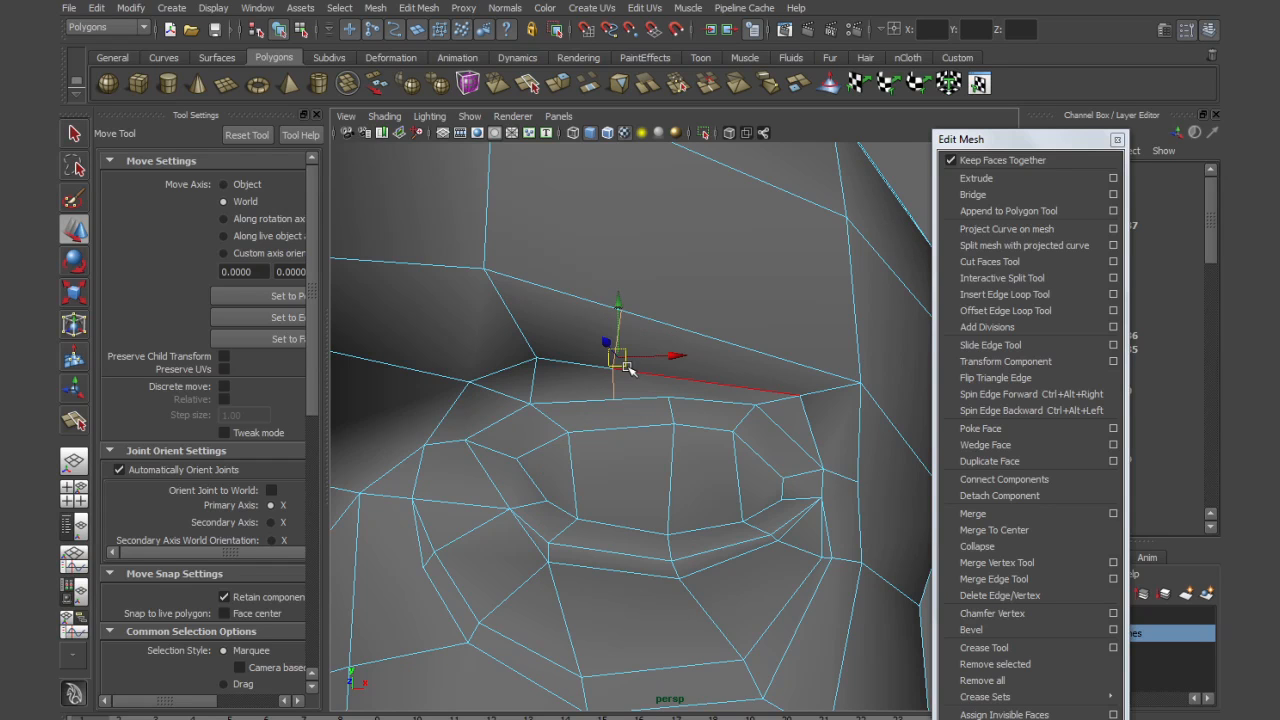
drag(637, 370, 682, 366)
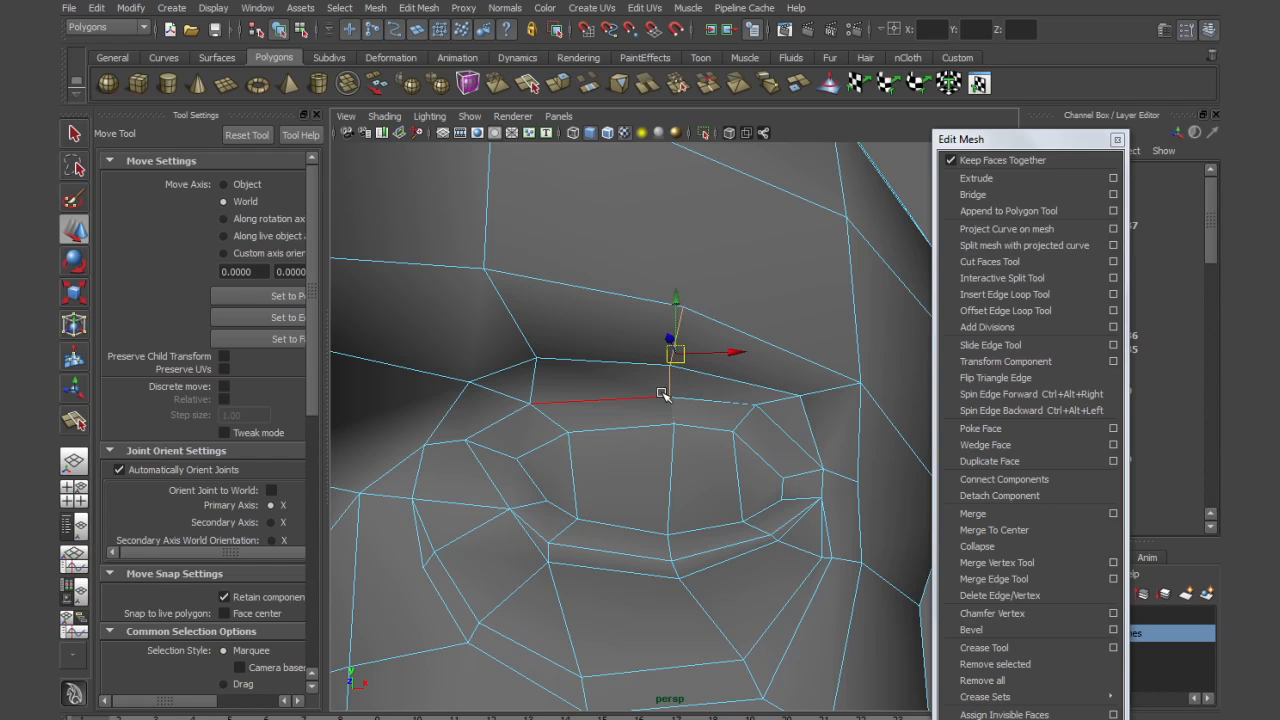
Align the vertex at the middle of the upper lid loop and merge the vertices around the eye
right_drag(662, 395, 588, 394)
click(670, 397)
mouse_move(672, 407)
mouse_down()
mouse_move(650, 396)
mouse_move(672, 402)
mouse_up()
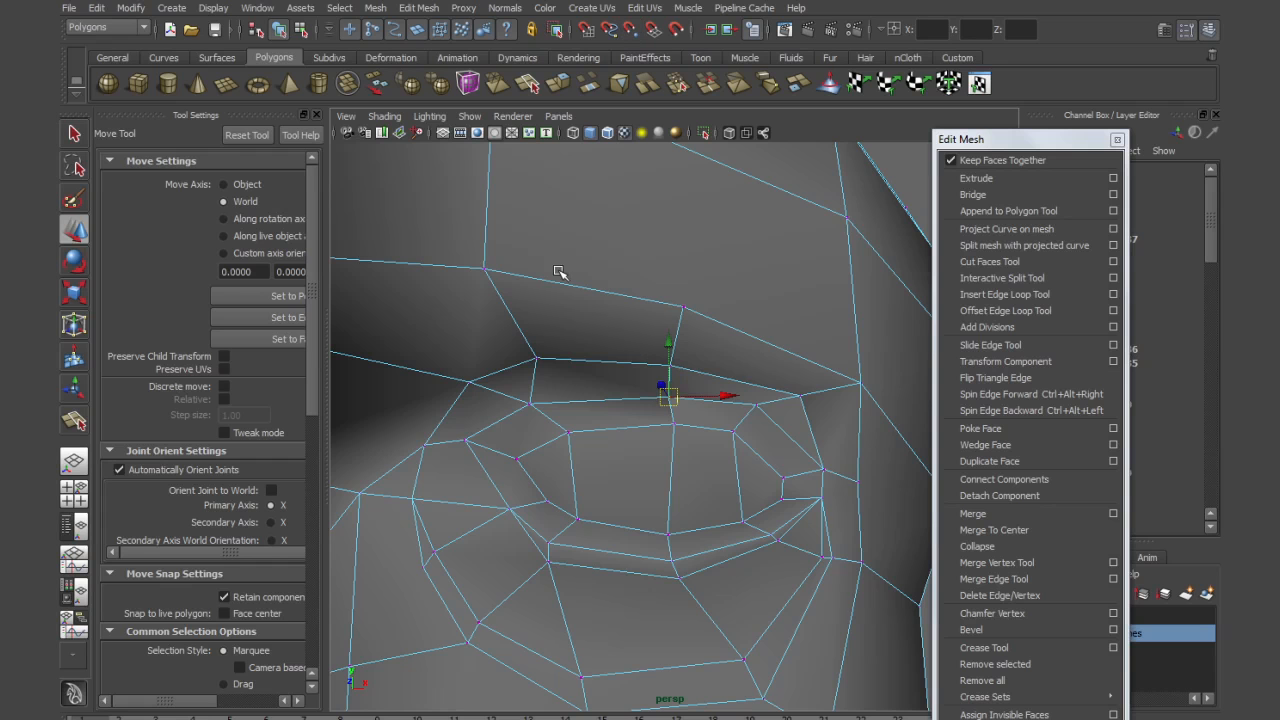
drag(443, 219, 844, 582)
click(974, 514)
Lower the front and middle vertices along the top of the nostril's inner loop
alt+right_drag(846, 498, 742, 478)
alt+drag(742, 478, 674, 494)
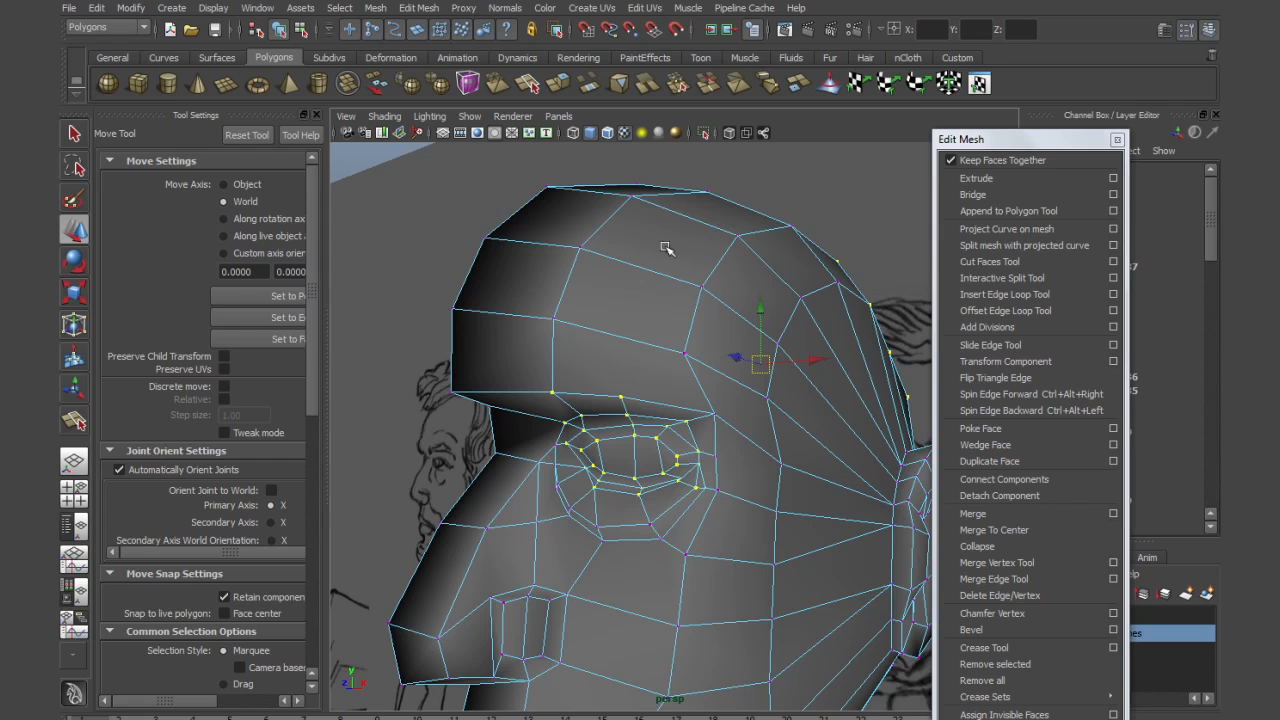
mouse_move(686, 450)
alt+mouse_down()
mouse_move(706, 382)
mouse_move(694, 442)
alt+mouse_up()
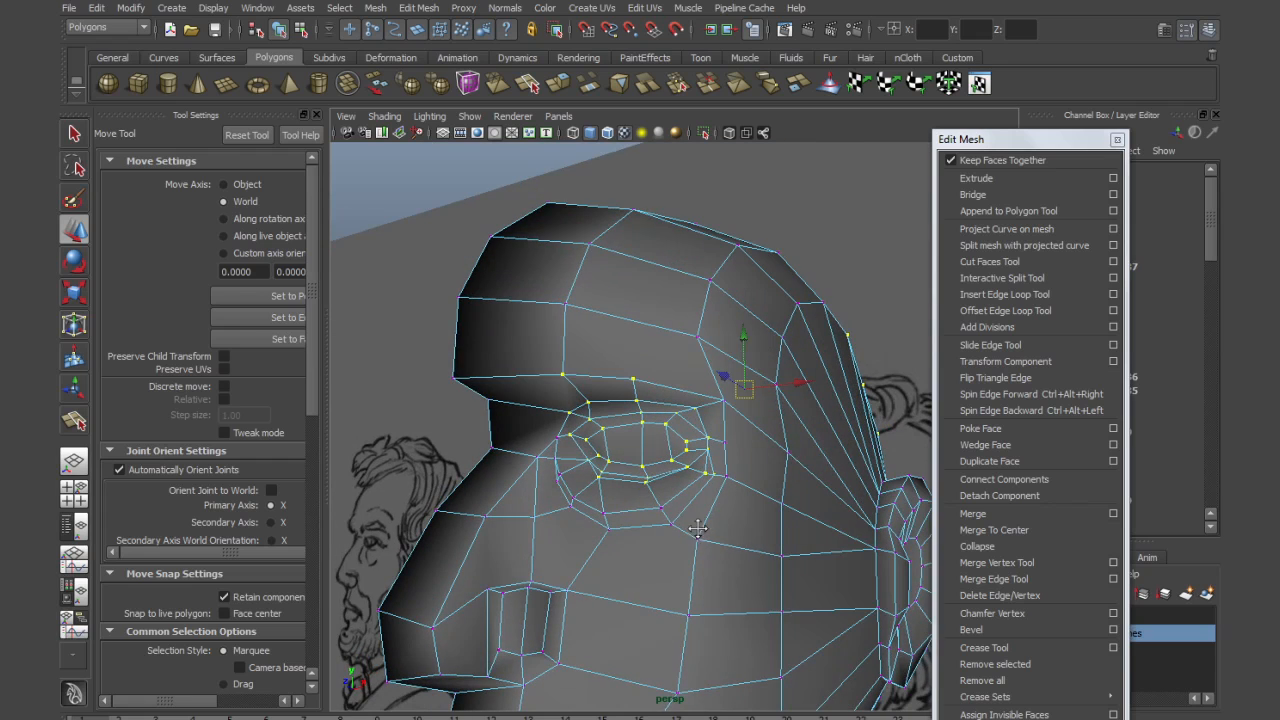
alt+middle_drag(697, 527, 715, 420)
alt+drag(714, 420, 668, 520)
click(594, 497)
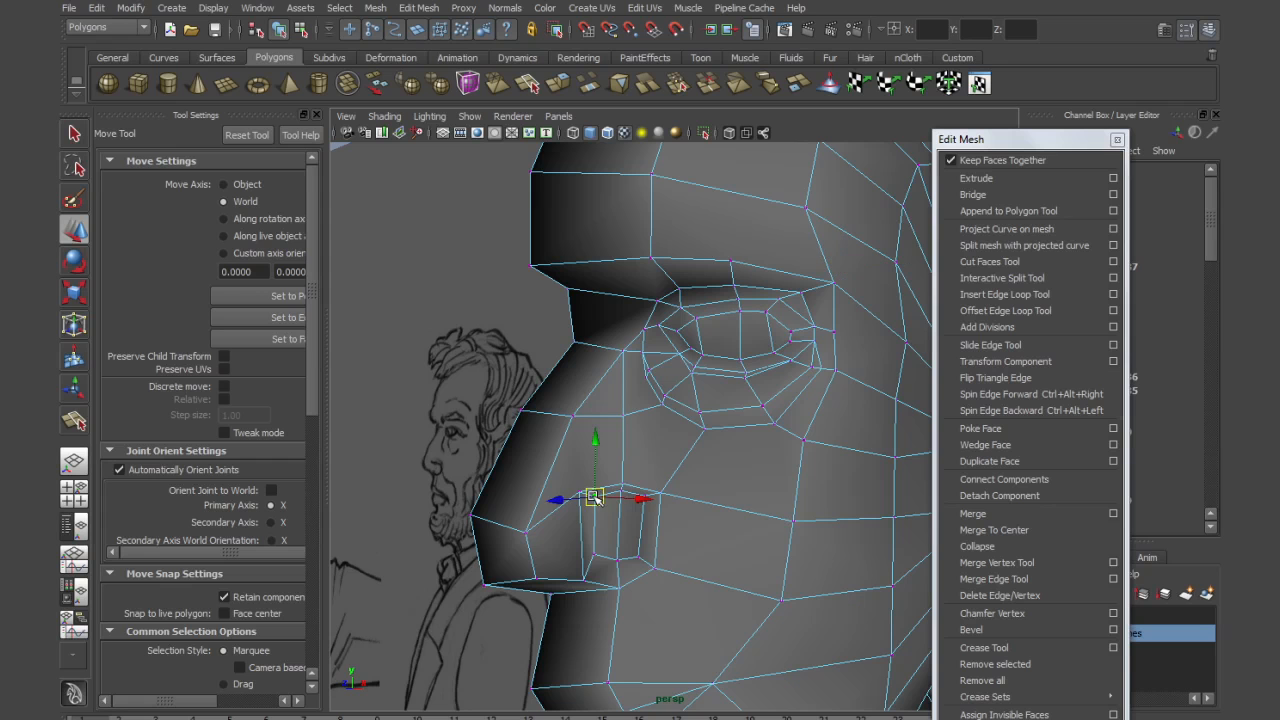
click(619, 491)
drag(608, 469, 610, 485)
Reposition the rear top vertex of the nostril's inner loop to match its lowered neighbours
click(643, 495)
click(645, 498)
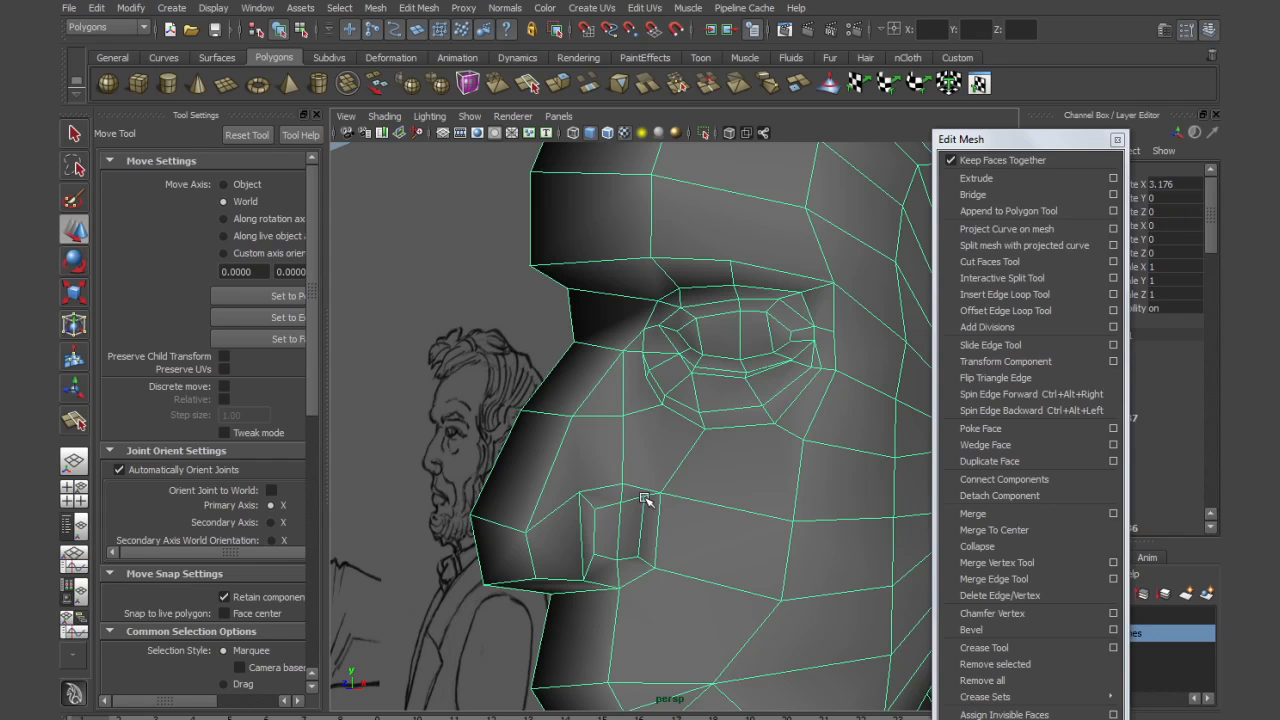
right_drag(641, 503, 622, 498)
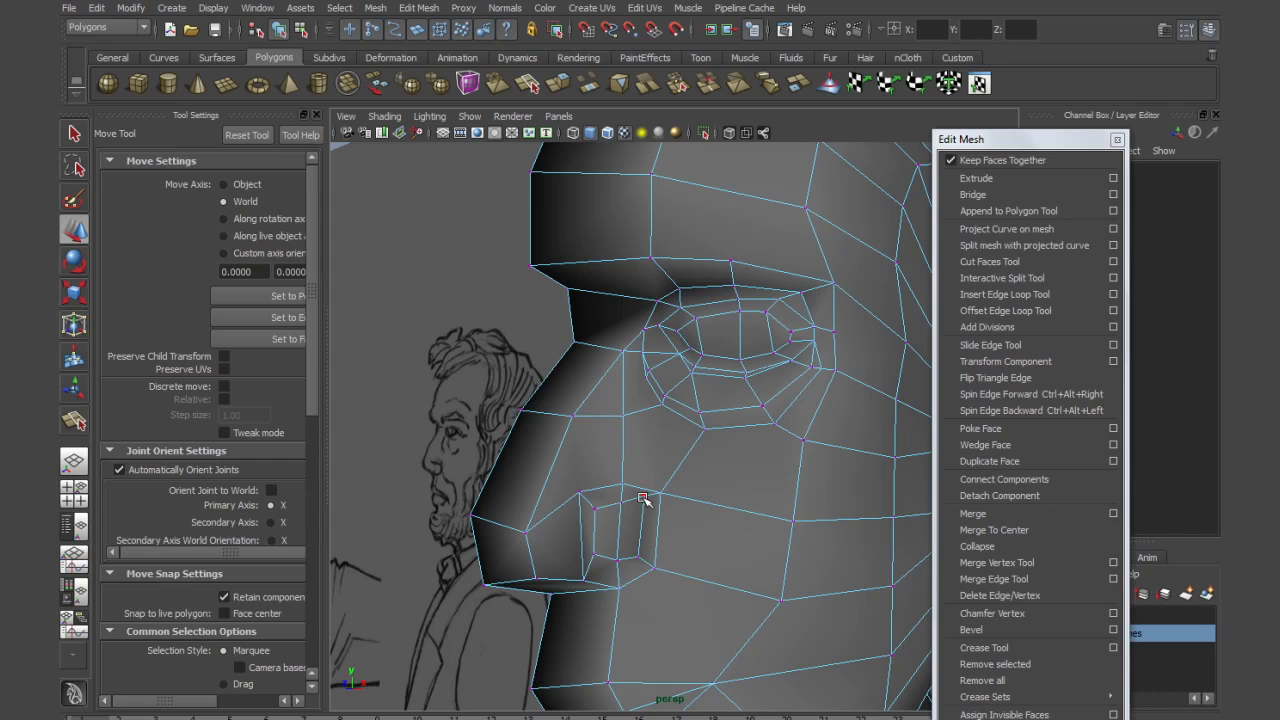
click(642, 497)
mouse_move(644, 457)
mouse_down()
mouse_move(629, 486)
mouse_move(619, 474)
mouse_move(656, 456)
mouse_up()
key(y)
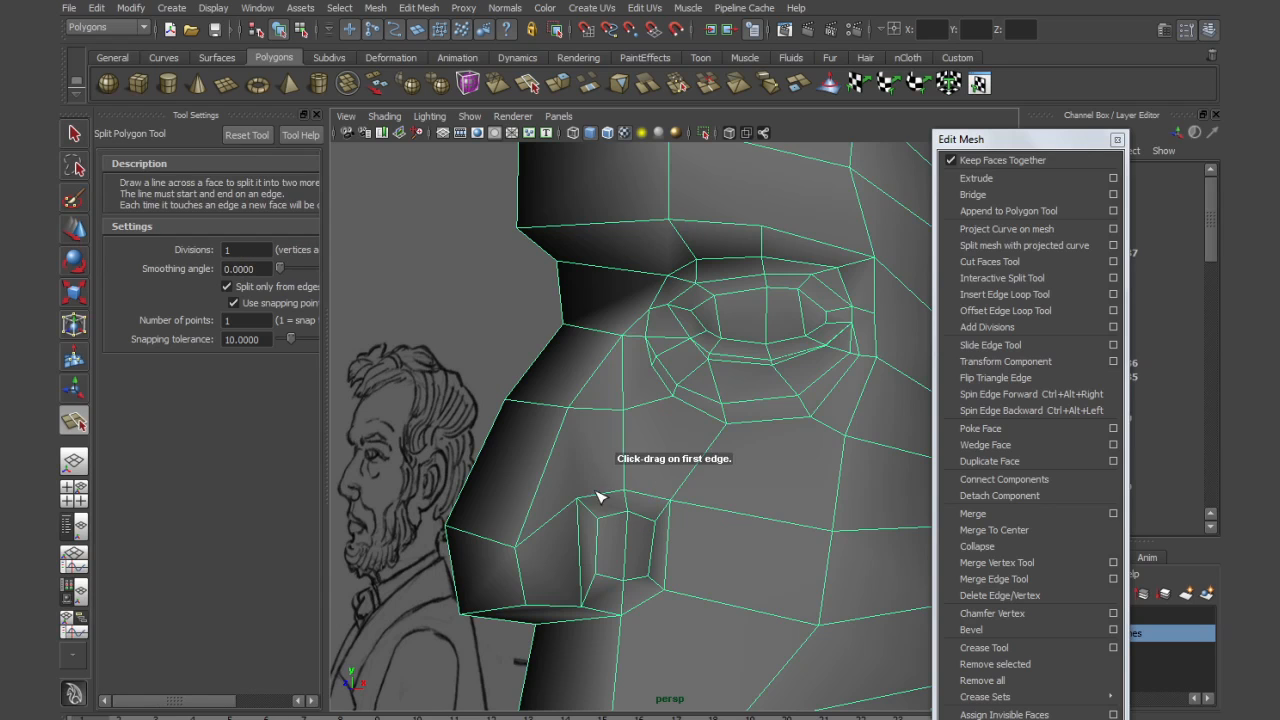
click(578, 499)
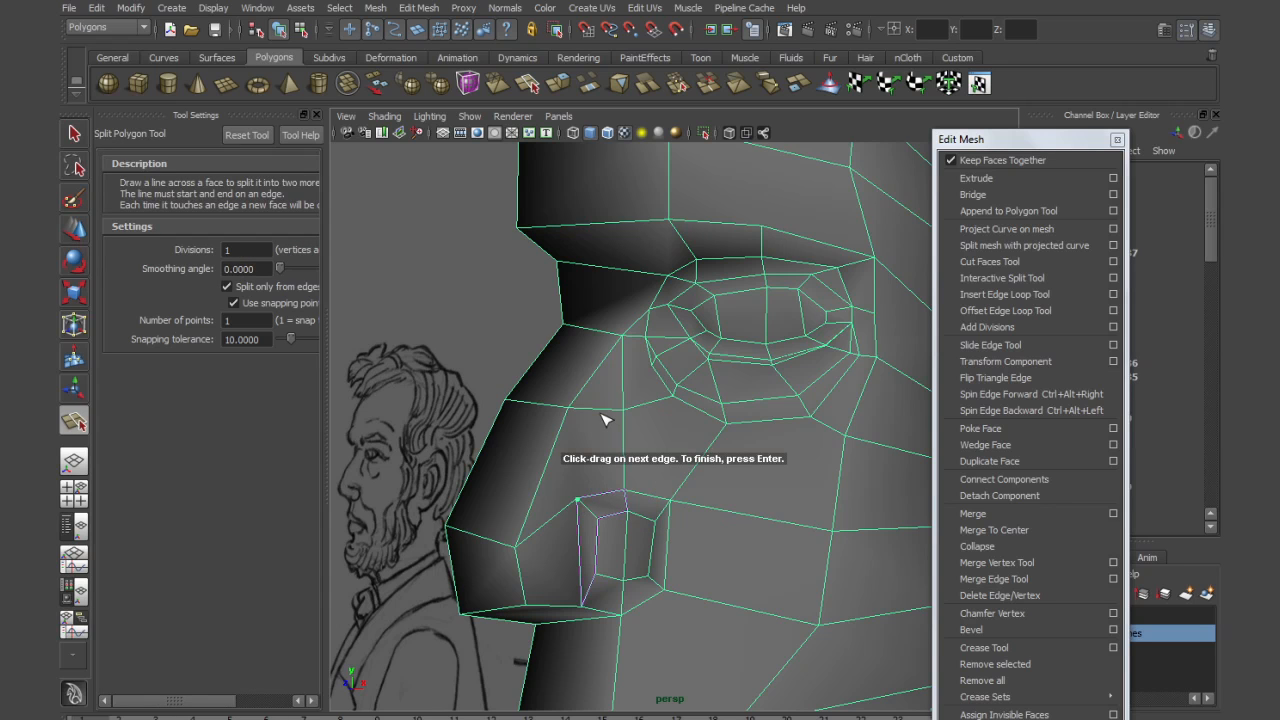
click(606, 409)
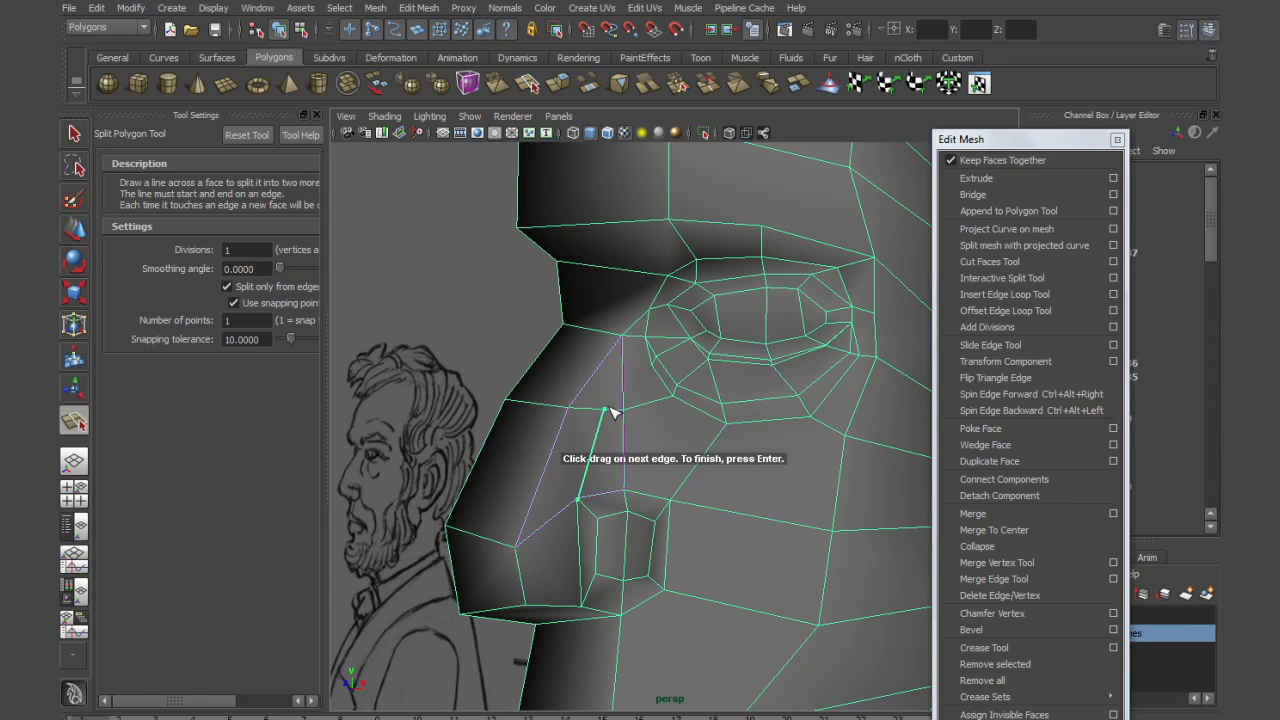
click(651, 366)
key(w)
Split the side of the nose with an edge from the horizontal bridge edge down to the nostril's upper rim
key(g)
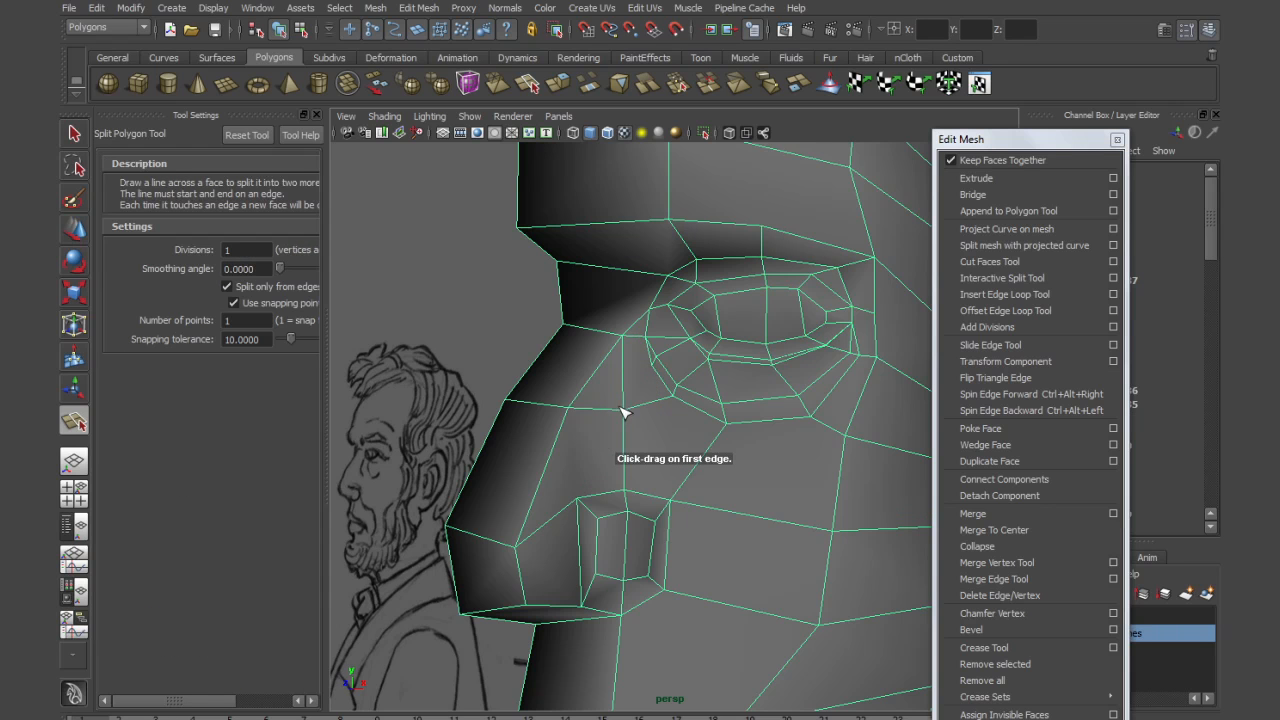
click(603, 409)
click(596, 499)
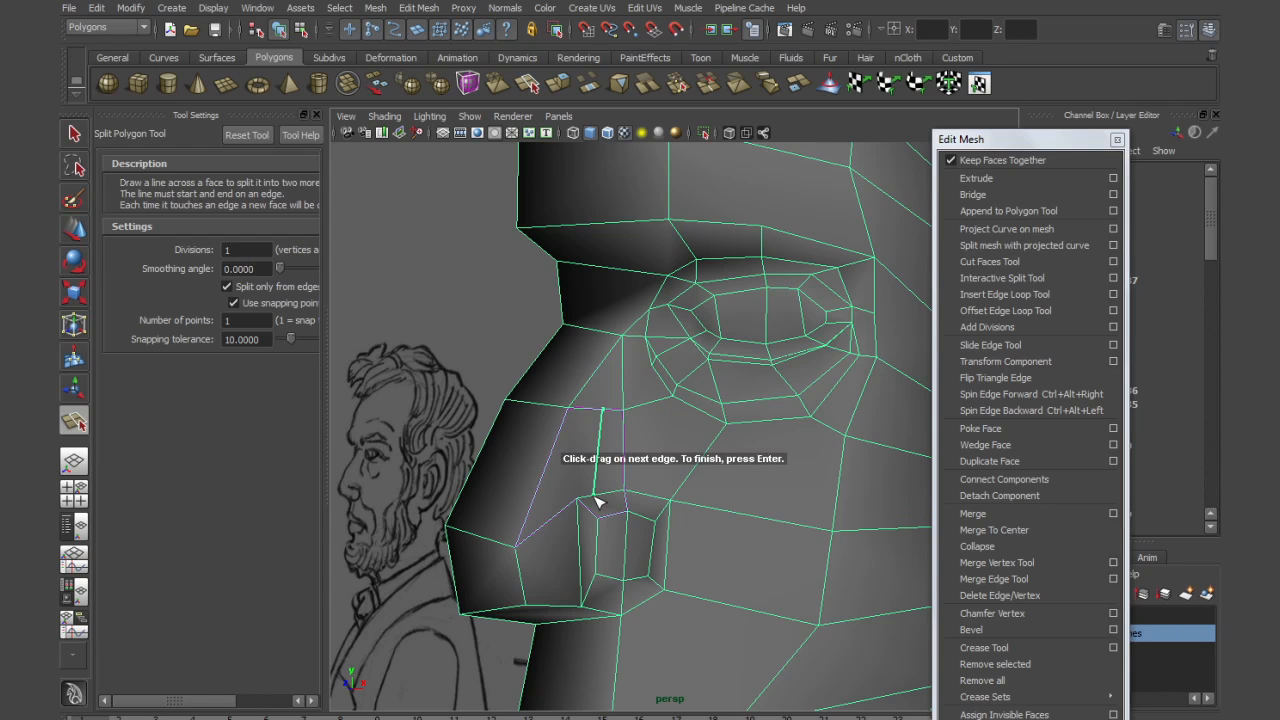
key(Return)
key(w)
Split the face beneath the inner eye corner, extending the nose-side cut from the horizontal edge to the adjacent vertical edge
key(y)
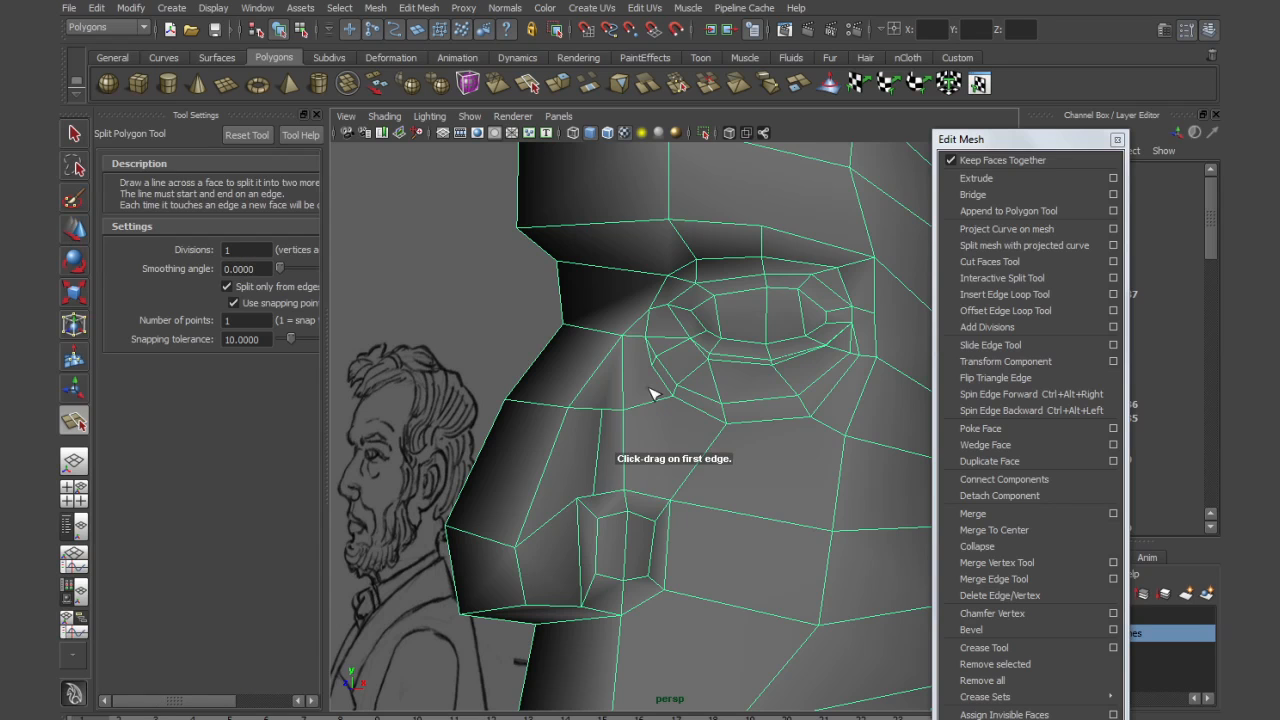
click(623, 384)
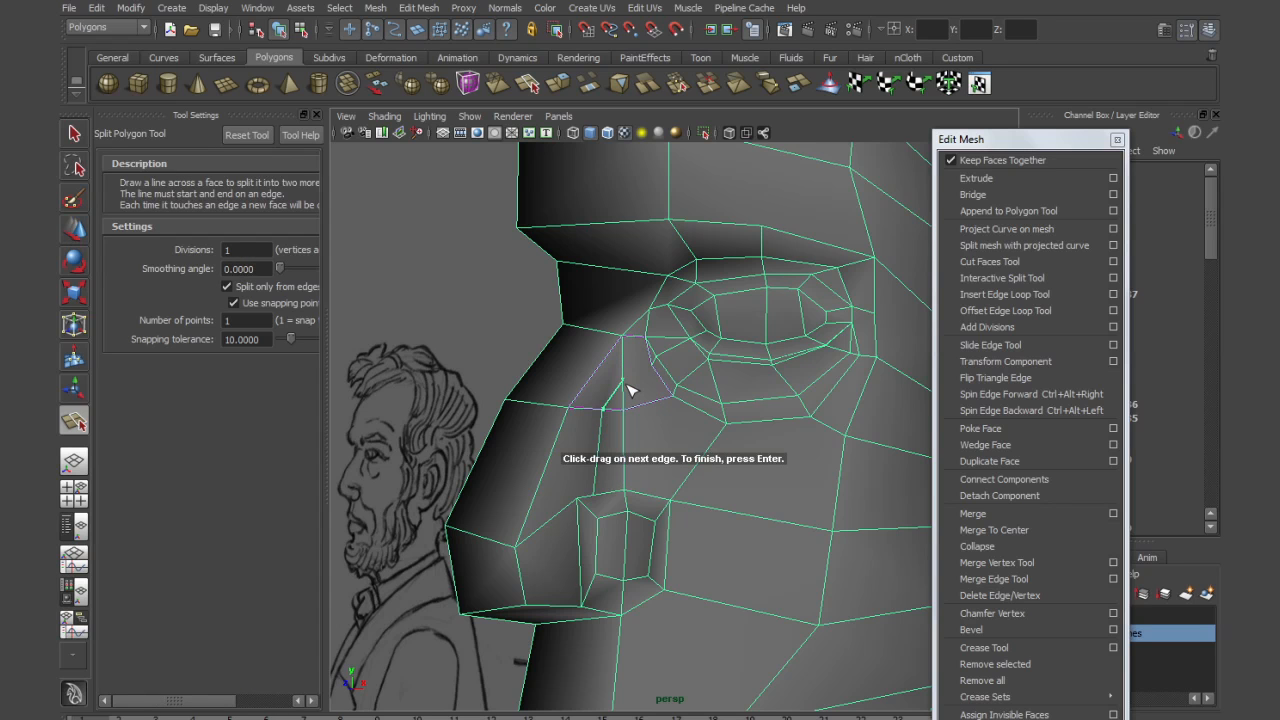
key(w)
key(y)
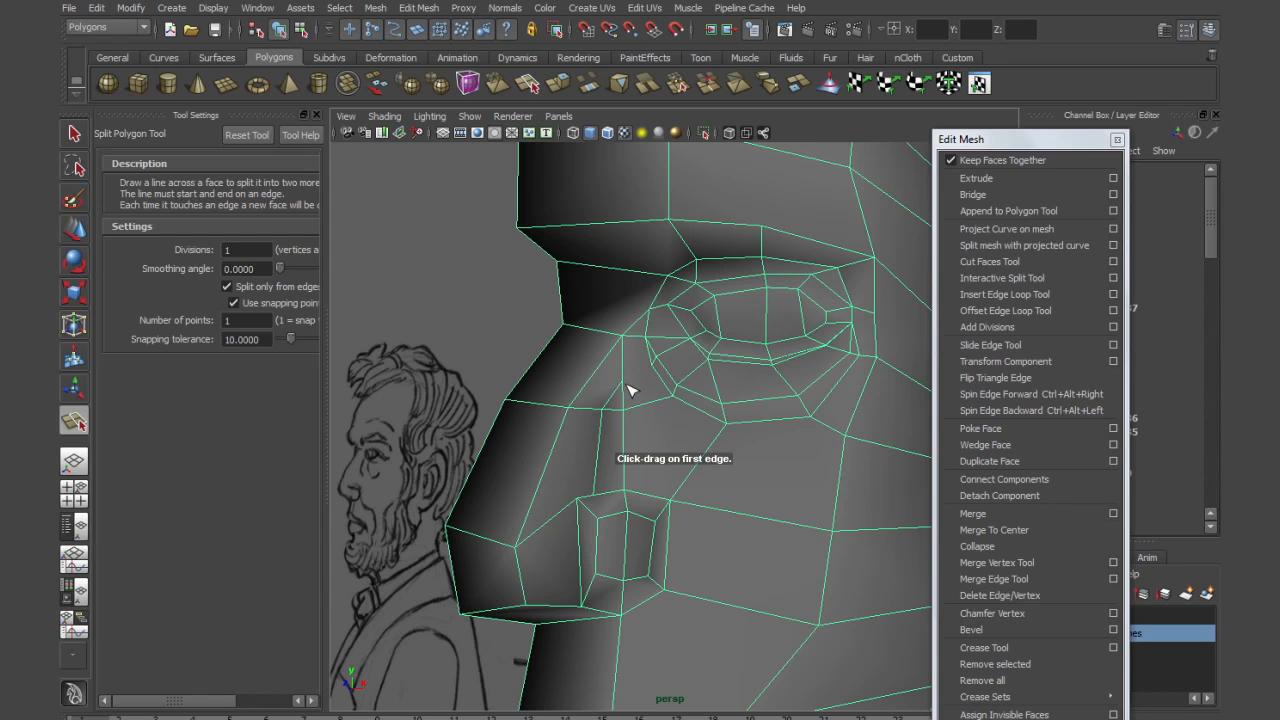
Split the face between the nose and the inner eye corner with an edge from the vertical edge to the eye's outer loop
click(623, 384)
click(655, 372)
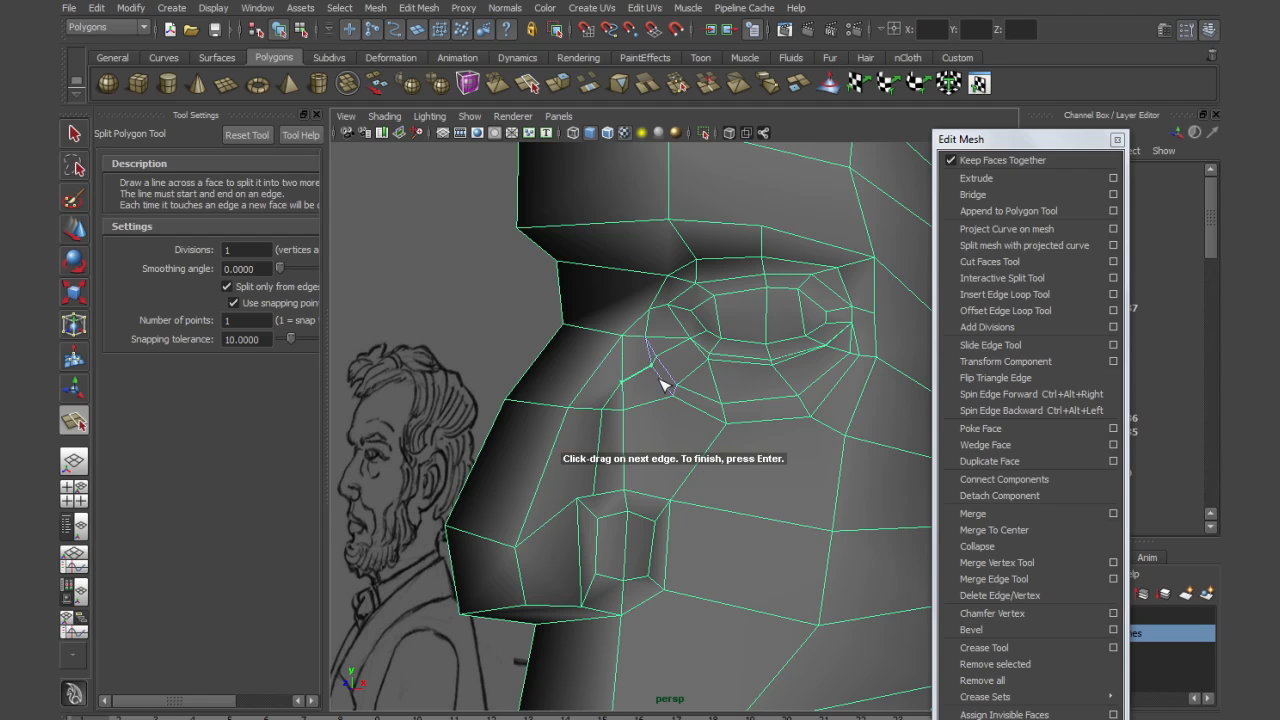
key(Return)
key(y)
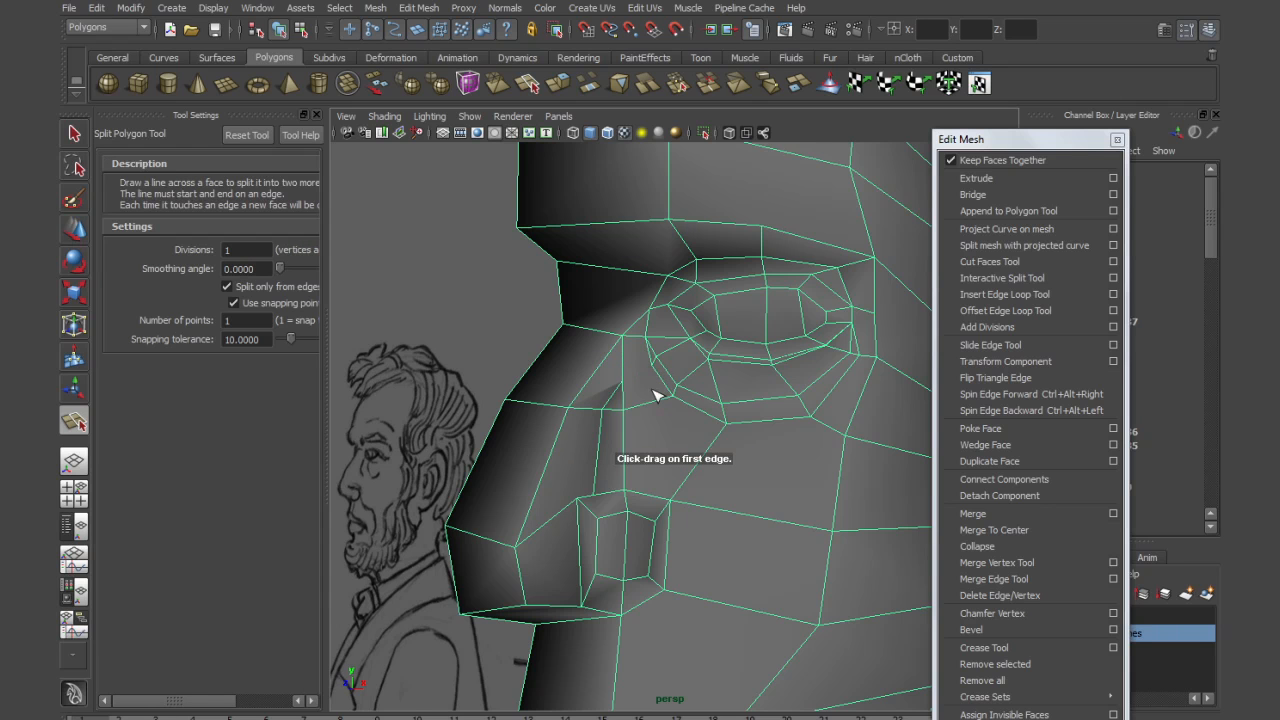
click(624, 373)
drag(648, 355, 651, 372)
key(Return)
alt+right_drag(610, 358, 636, 398)
alt+middle_drag(636, 398, 641, 414)
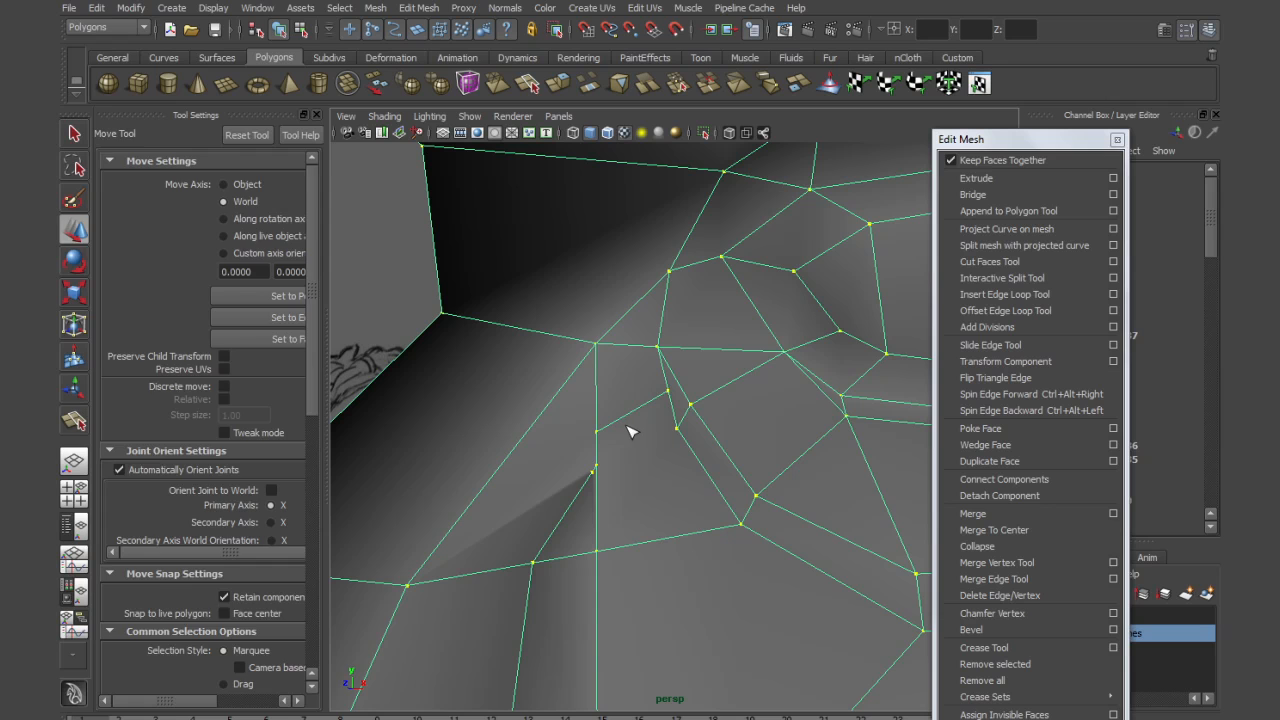
key(y)
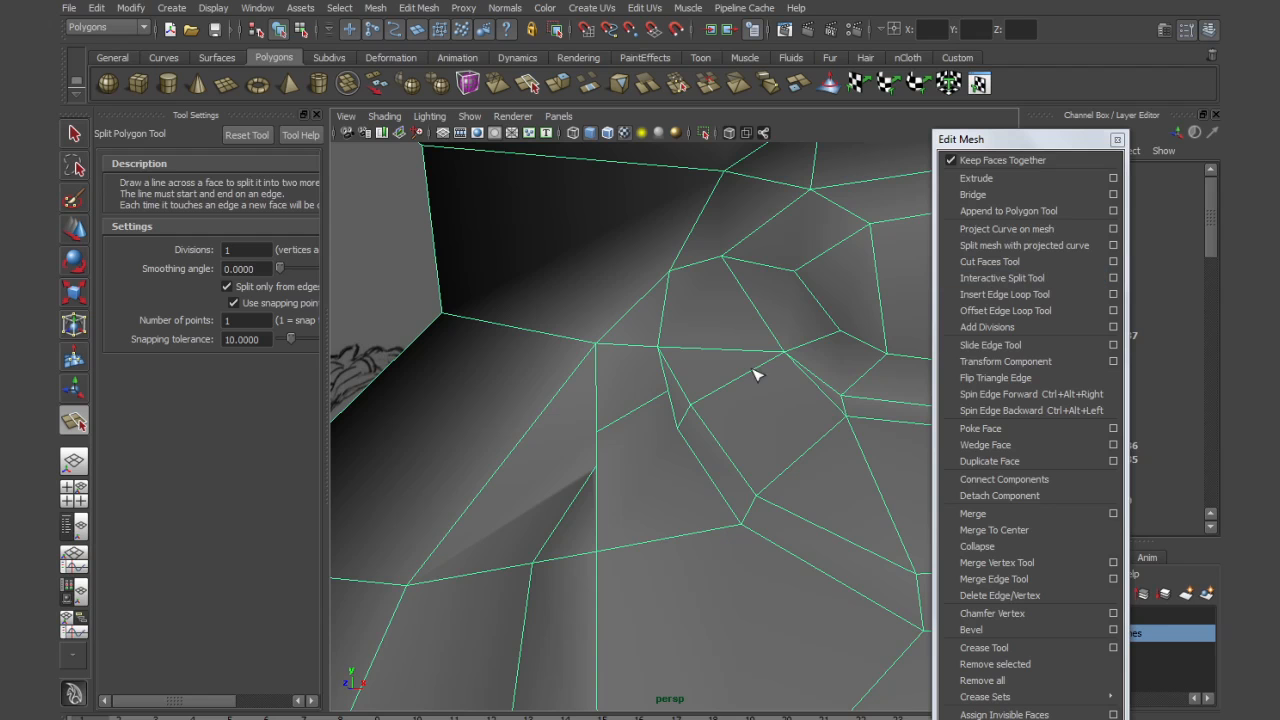
alt+right_drag(653, 445, 643, 440)
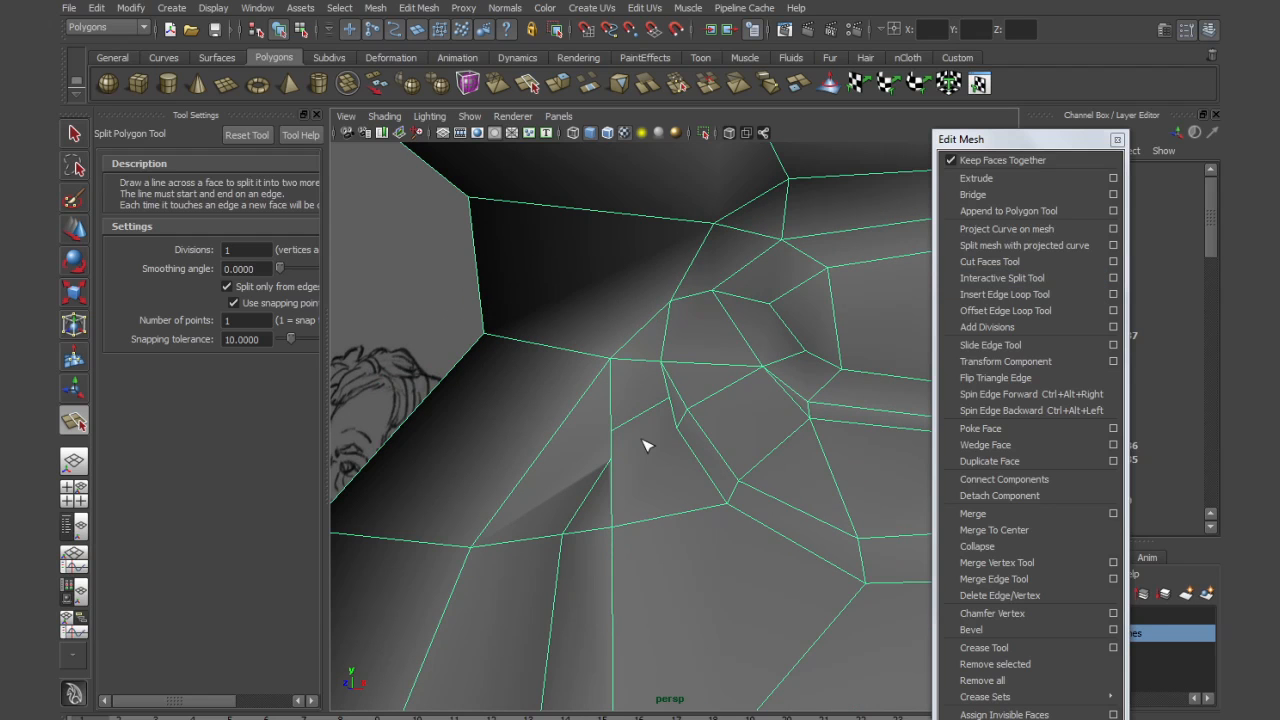
shift+right_click(644, 443)
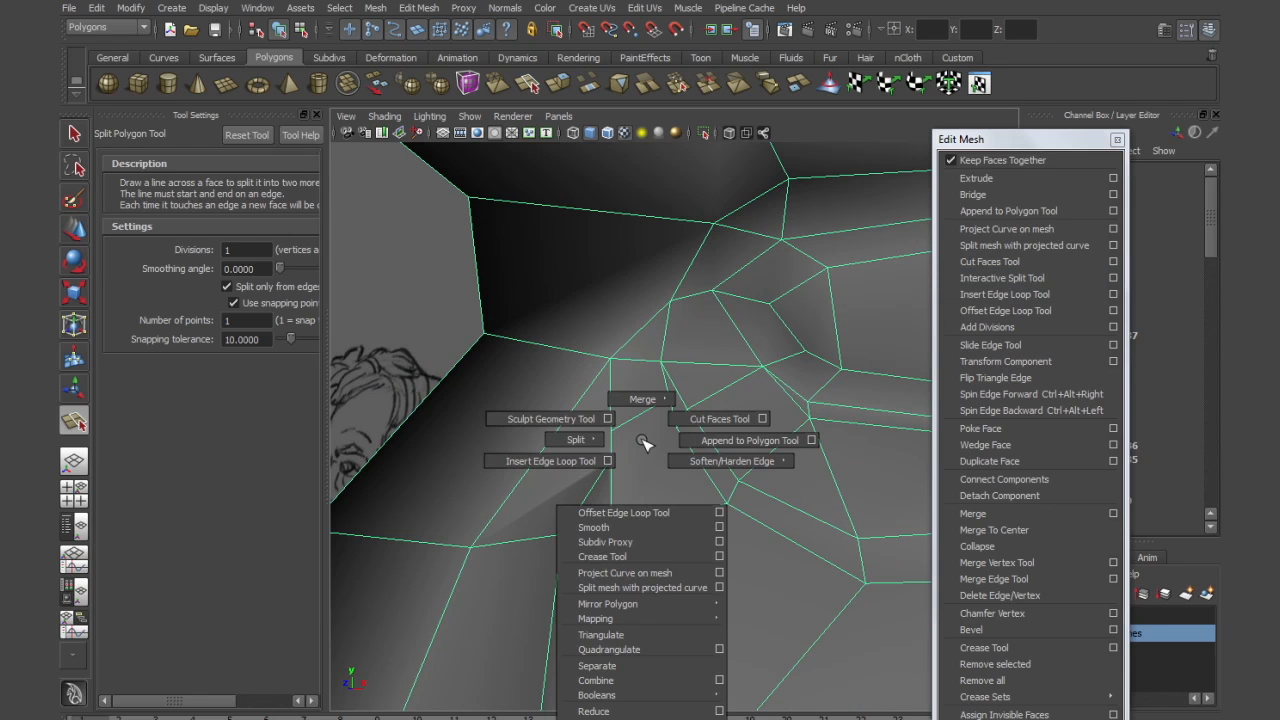
mouse_move(592, 437)
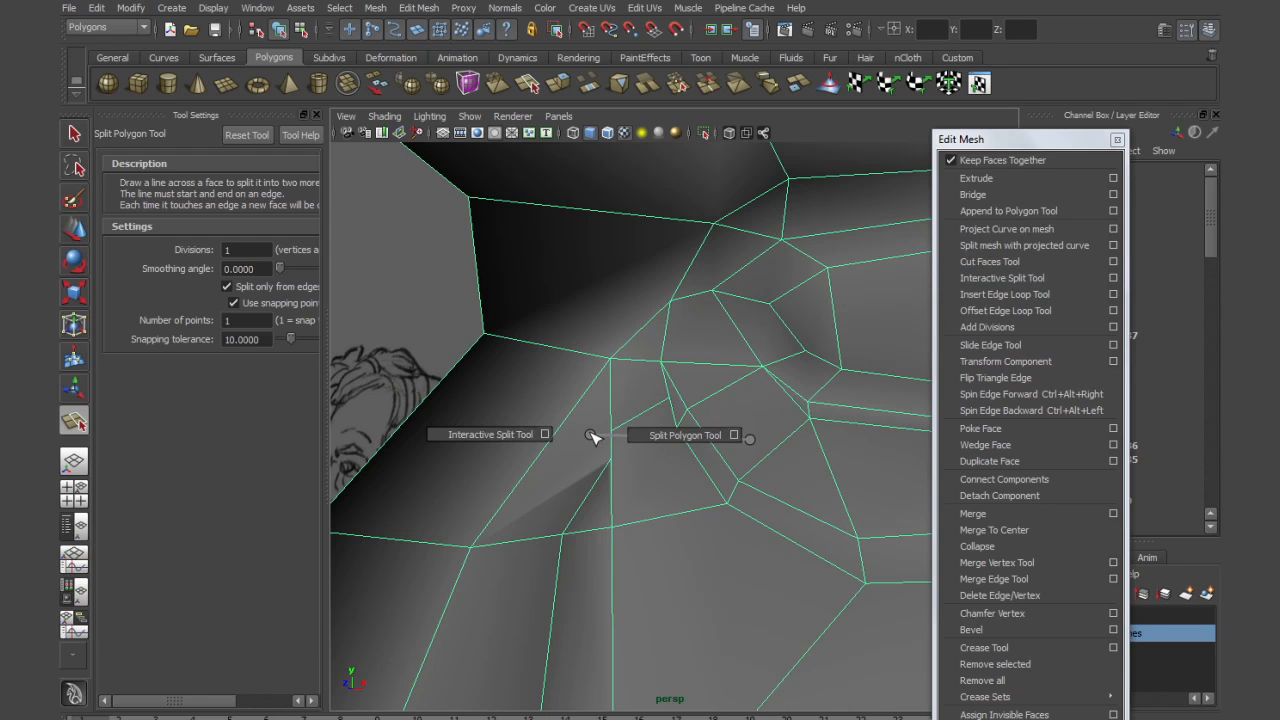
click(666, 440)
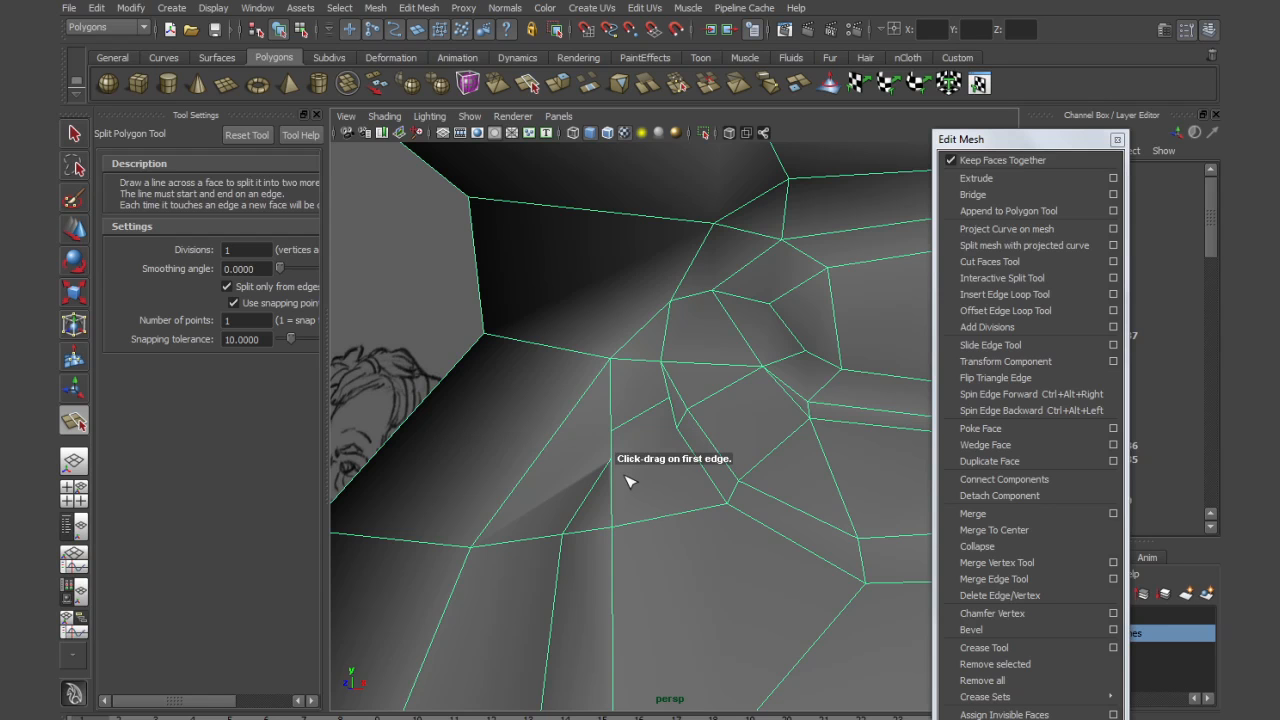
Snap the new edge's eye-side end onto the eye loop's corner vertex and its other end onto the nose cut's upper vertex
key(w)
right_drag(625, 450, 545, 450)
click(670, 399)
key(v)
drag(670, 399, 612, 450)
click(613, 432)
key(v)
alt+right_drag(580, 466, 617, 481)
alt+drag(603, 494, 537, 488)
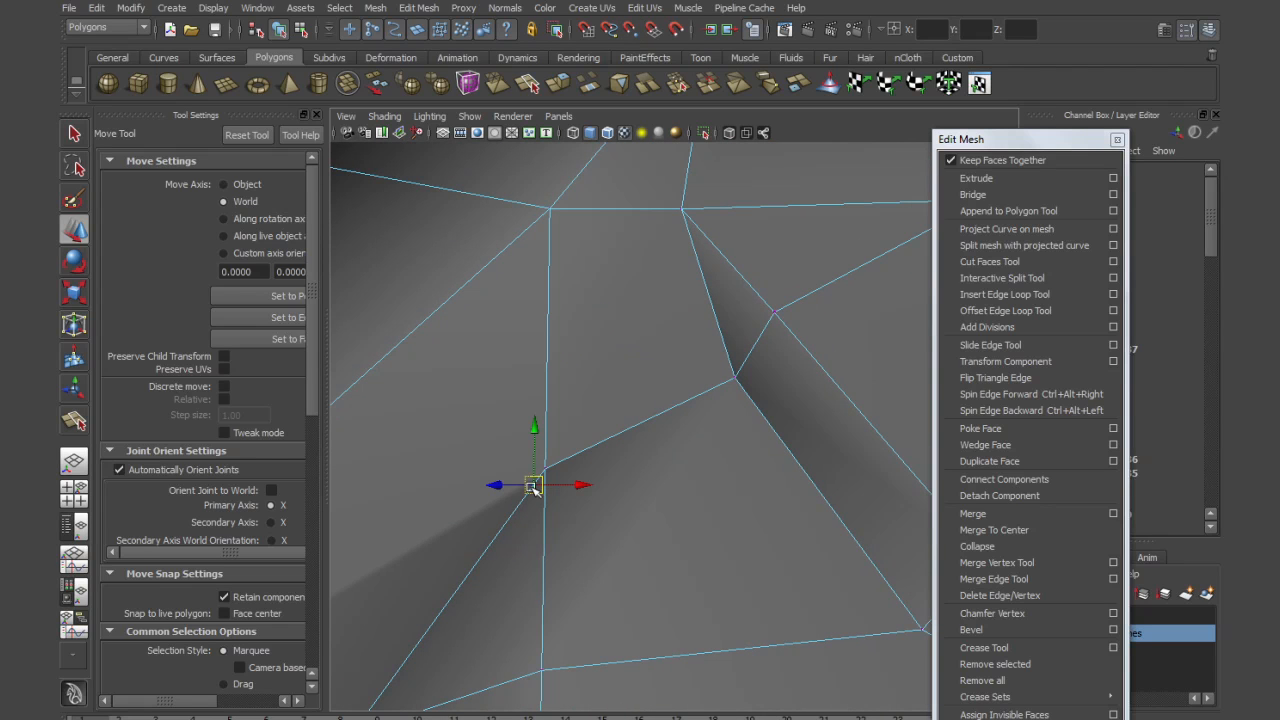
key(ctrl+z)
Select the vertices from the inner eye corner down to the top of the nostril and merge them
mouse_move(641, 522)
alt+mouse_down()
mouse_move(600, 528)
mouse_move(605, 466)
mouse_move(586, 491)
alt+mouse_up()
click(610, 487)
scroll(728, 471, down, 3)
scroll(689, 464, down, 1)
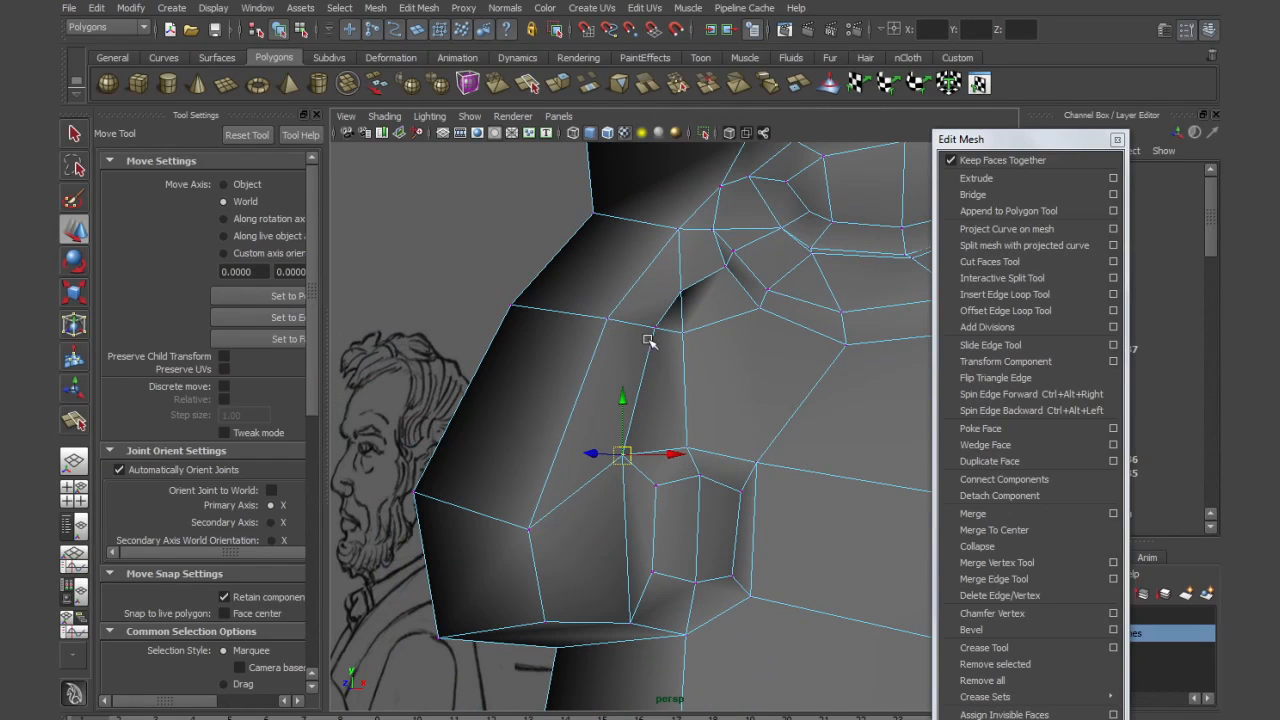
drag(612, 257, 821, 514)
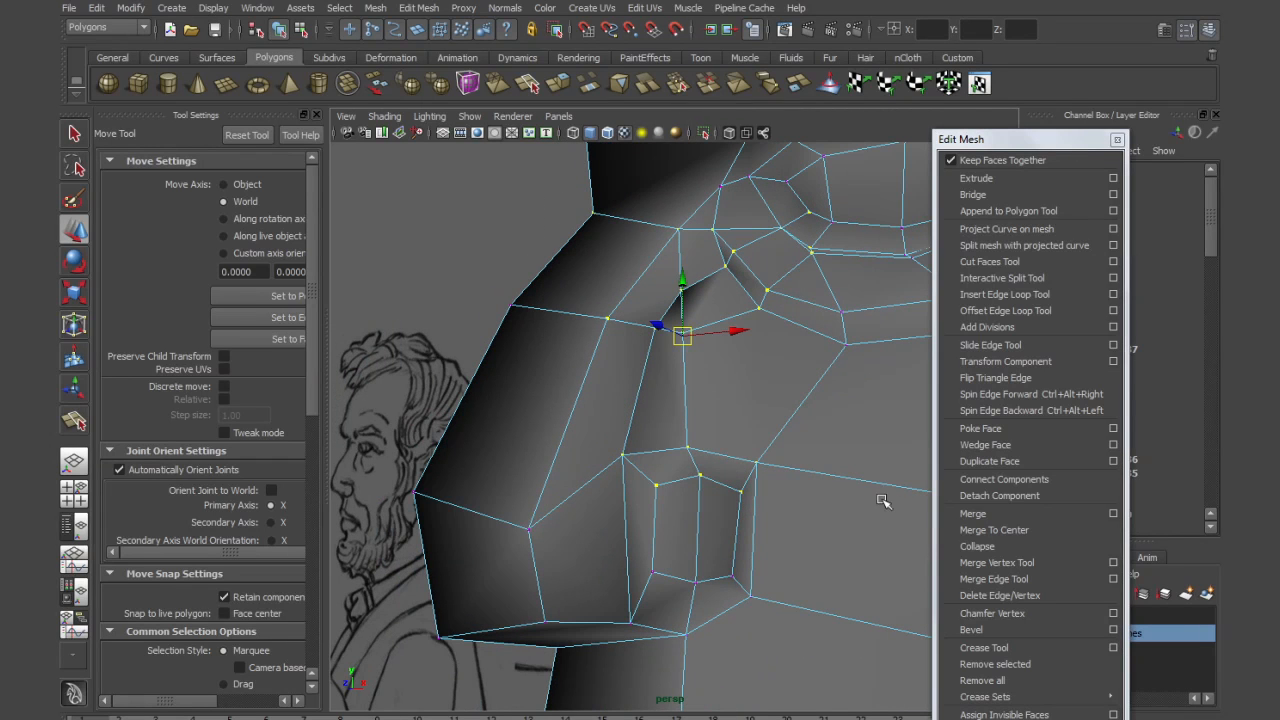
click(992, 516)
Select the edges across the face and side of the head and soften them, then return to the whole object
alt+right_drag(838, 424, 741, 410)
alt+drag(741, 410, 743, 399)
right_drag(750, 383, 795, 370)
alt+drag(823, 423, 683, 410)
click(594, 352)
click(735, 444)
mouse_move(735, 444)
alt+mouse_down()
mouse_move(754, 451)
mouse_move(700, 425)
mouse_move(720, 437)
alt+mouse_up()
right_drag(720, 437, 718, 400)
drag(507, 269, 878, 652)
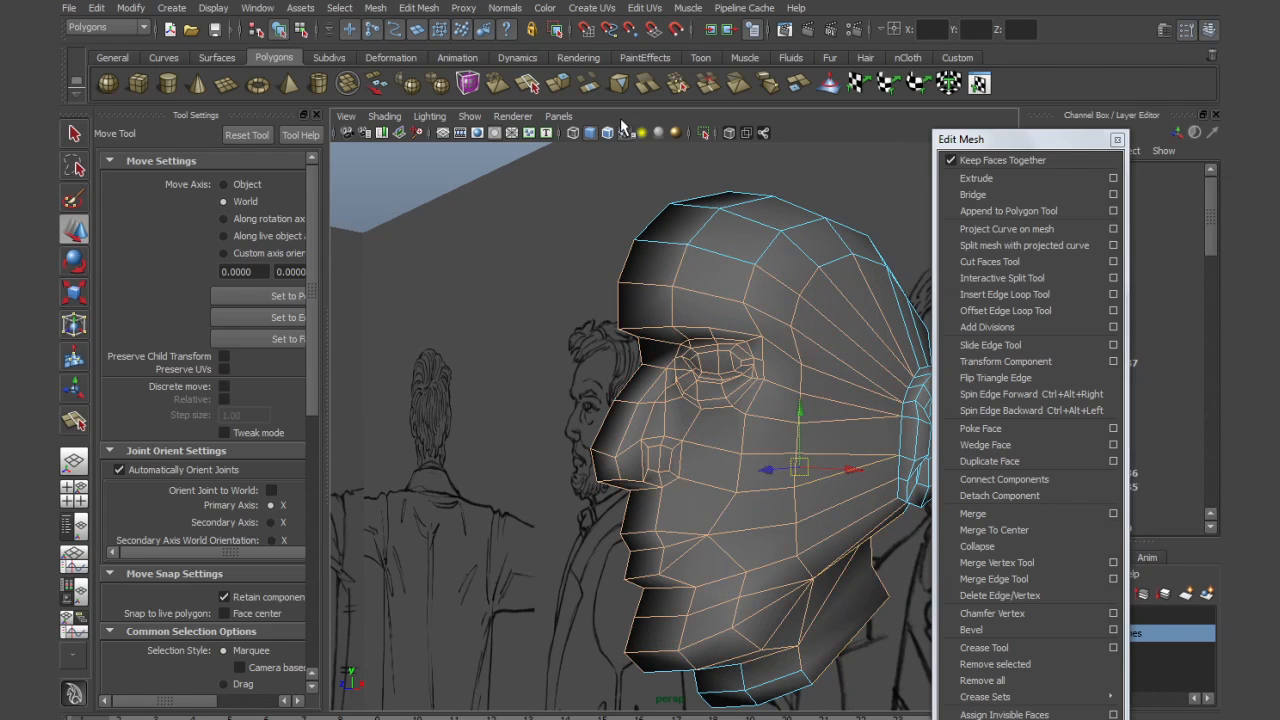
click(505, 8)
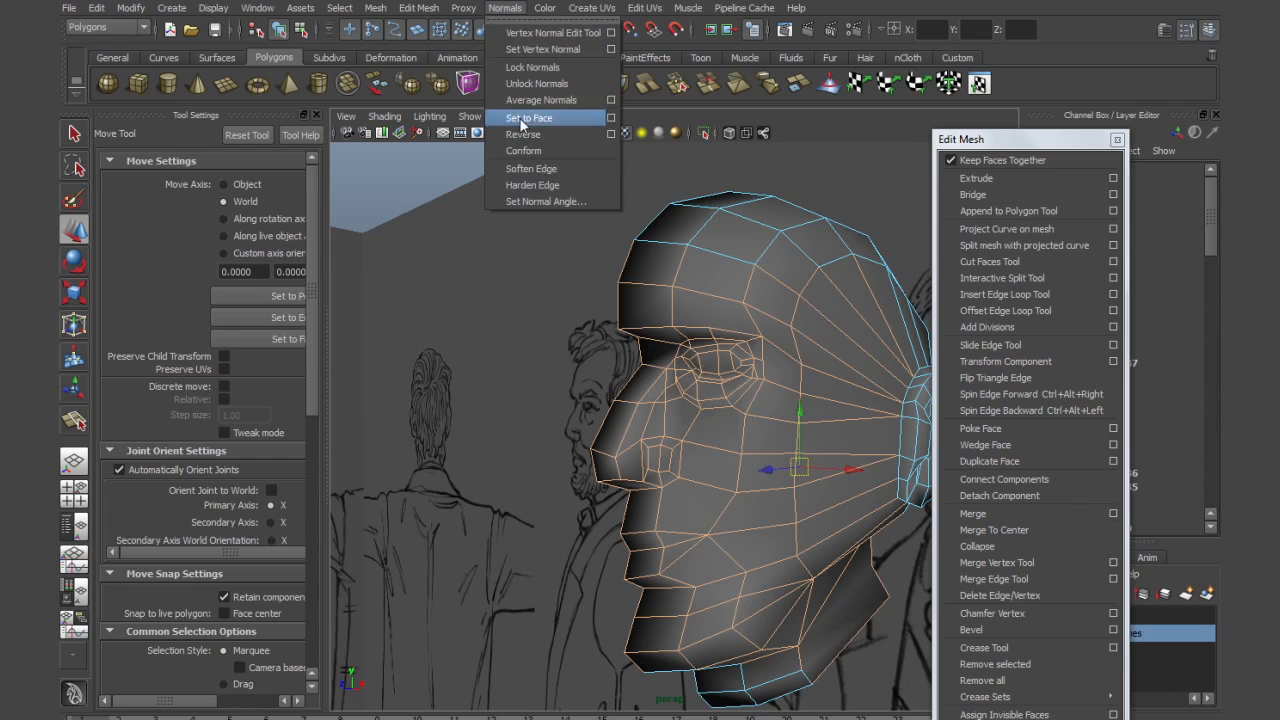
click(529, 167)
mouse_move(669, 426)
alt+mouse_down()
mouse_move(728, 409)
mouse_move(766, 449)
mouse_move(617, 431)
mouse_move(789, 443)
mouse_move(760, 449)
mouse_move(684, 424)
mouse_move(660, 434)
mouse_move(737, 446)
mouse_move(654, 451)
mouse_move(734, 437)
mouse_move(674, 497)
mouse_move(702, 497)
alt+mouse_up()
click(727, 507)
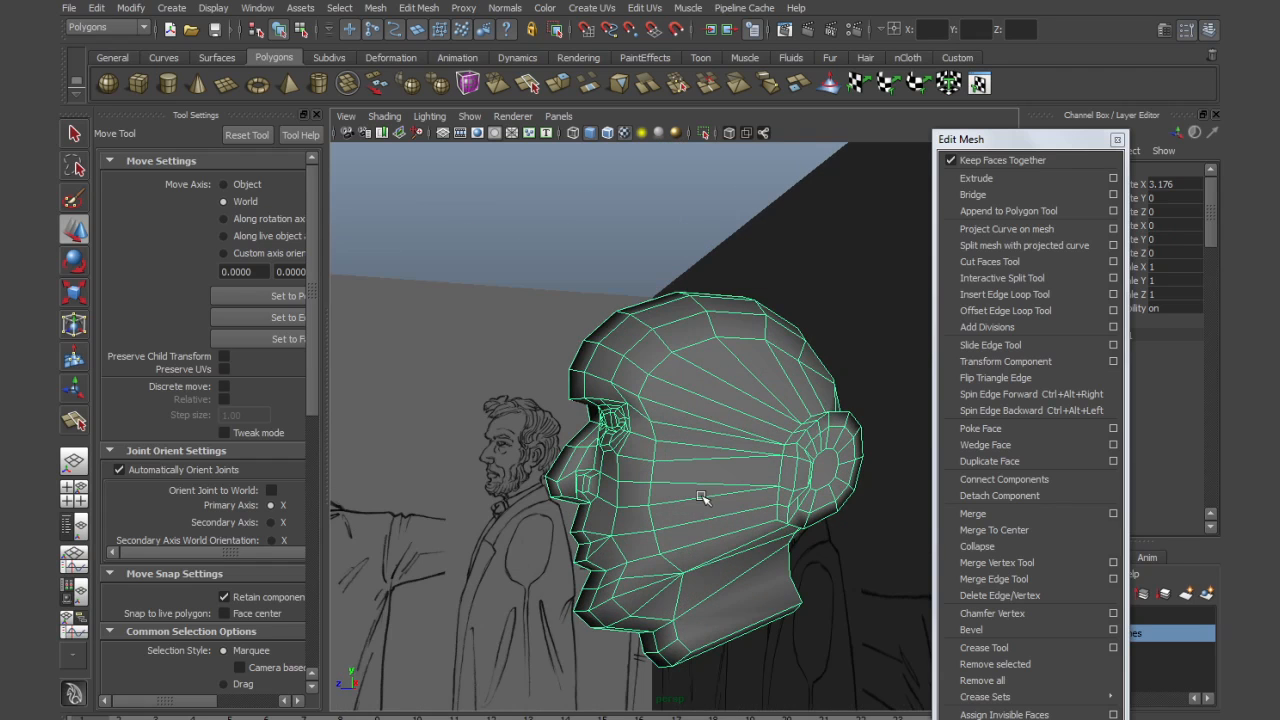
Adjust the lower chin vertices in the side view to follow the reference profile
key(space)
key(space)
alt+right_drag(525, 431, 616, 464)
alt+middle_drag(616, 464, 711, 420)
alt+right_drag(711, 420, 729, 438)
alt+middle_drag(728, 437, 694, 472)
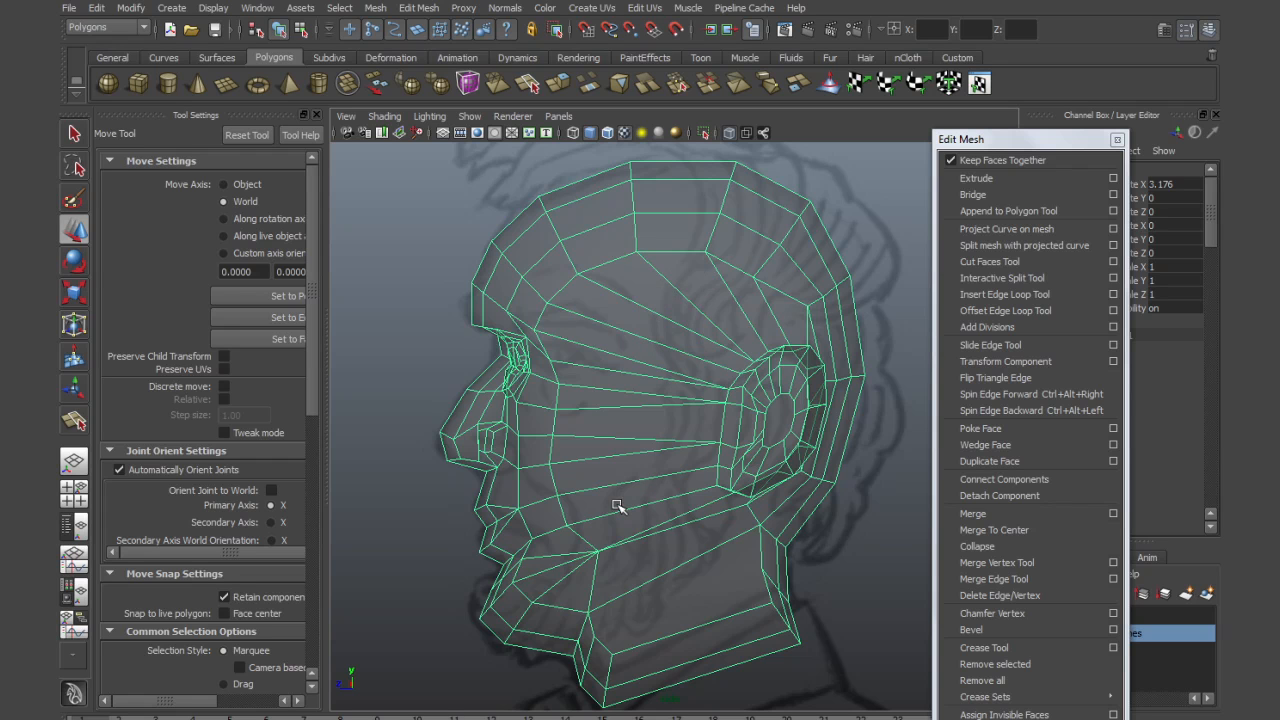
alt+middle_drag(618, 508, 628, 430)
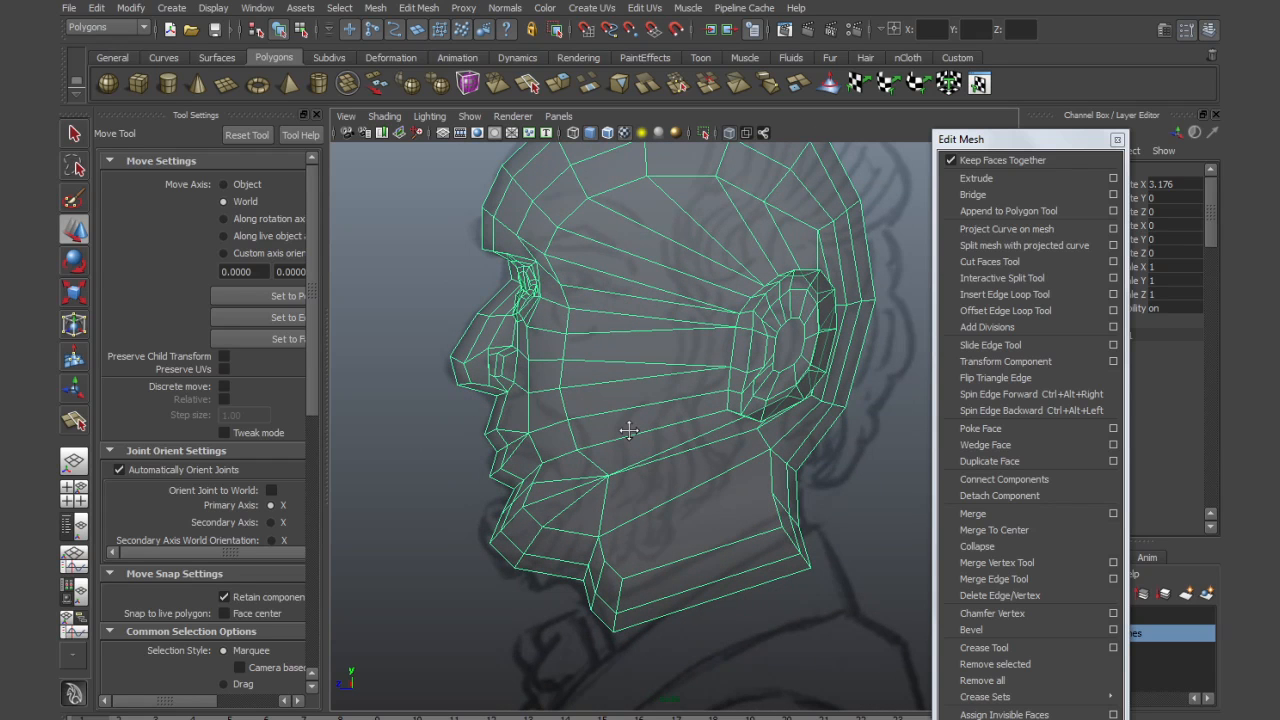
right_drag(582, 470, 514, 482)
scroll(514, 482, up, 5)
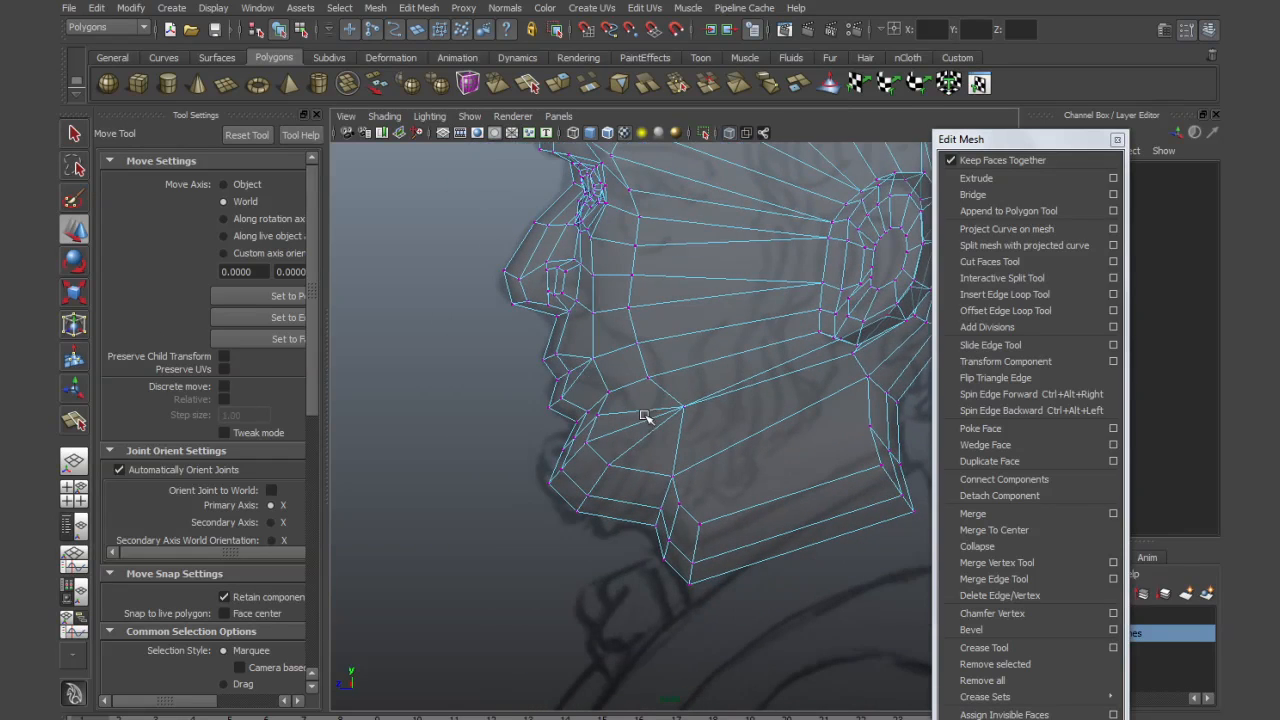
drag(500, 514, 576, 521)
alt+middle_drag(694, 475, 620, 584)
alt+middle_drag(666, 547, 625, 436)
Delete the narrow face closing the underside of the neck
right_click(669, 478)
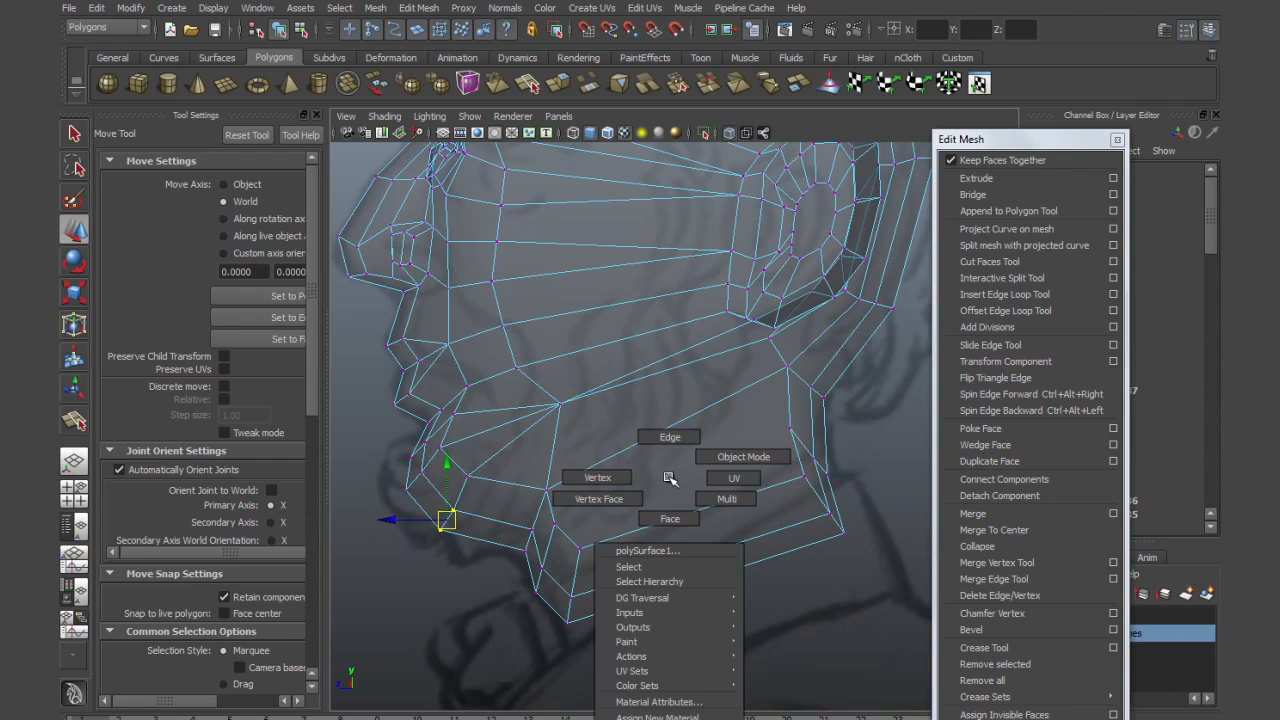
click(669, 518)
click(697, 541)
drag(700, 543, 702, 570)
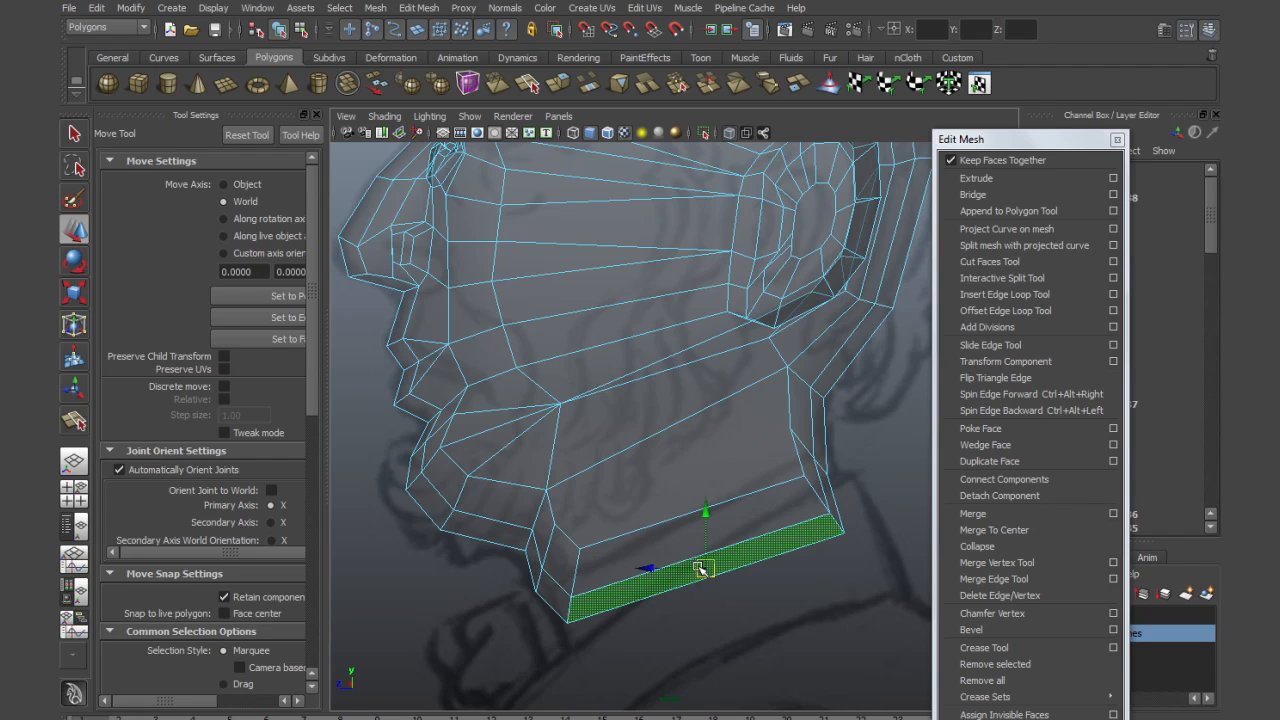
key(Delete)
Delete the large cap face that closes the half head along its centre plane
double_click(692, 548)
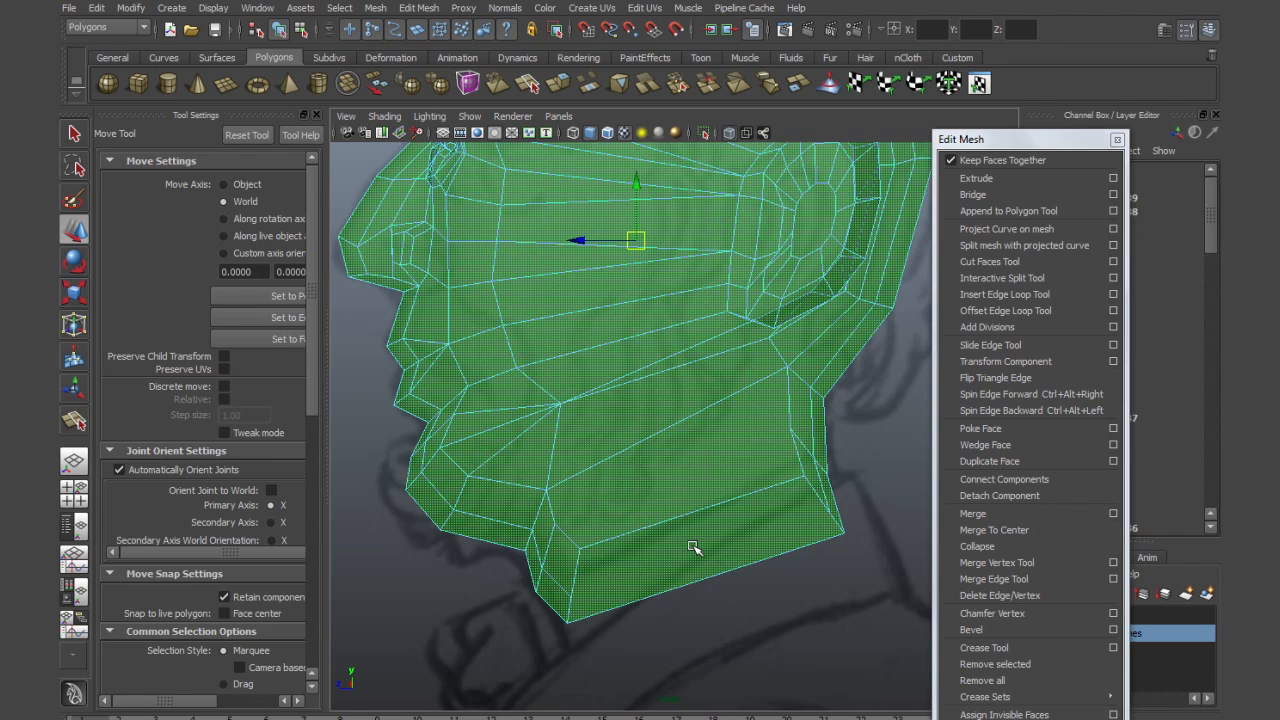
key(space)
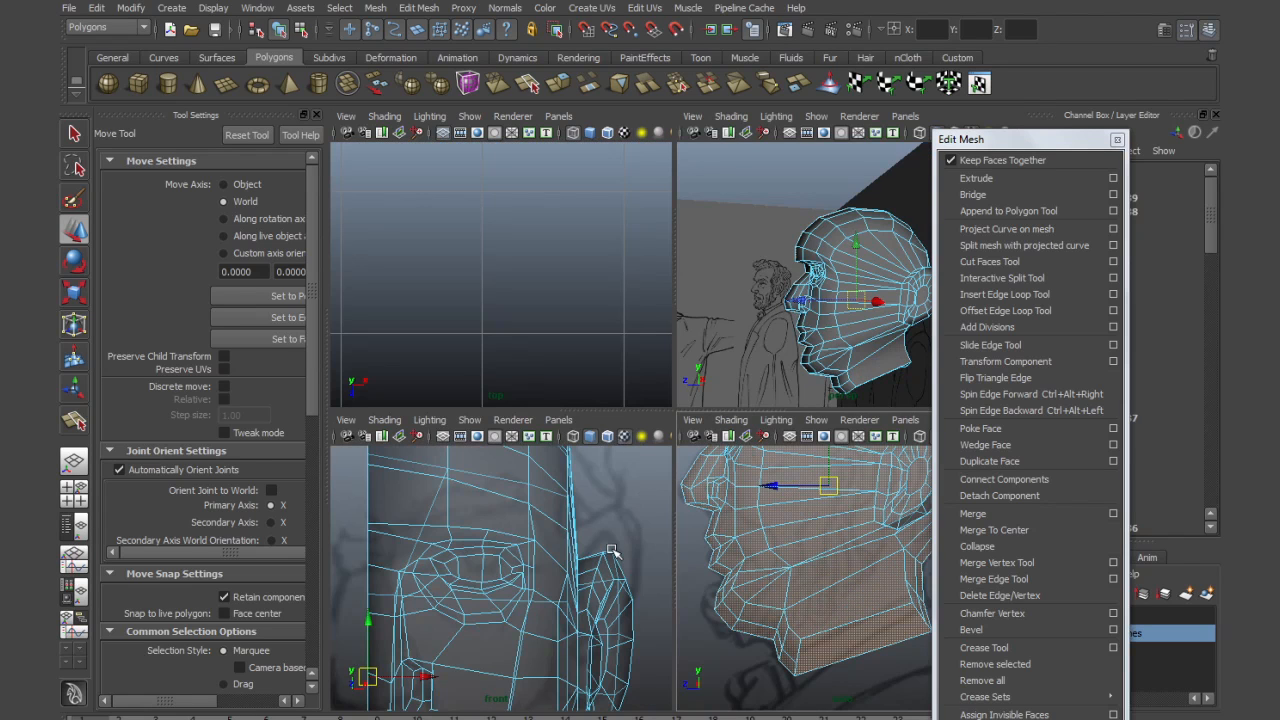
key(space)
scroll(677, 559, down, 5)
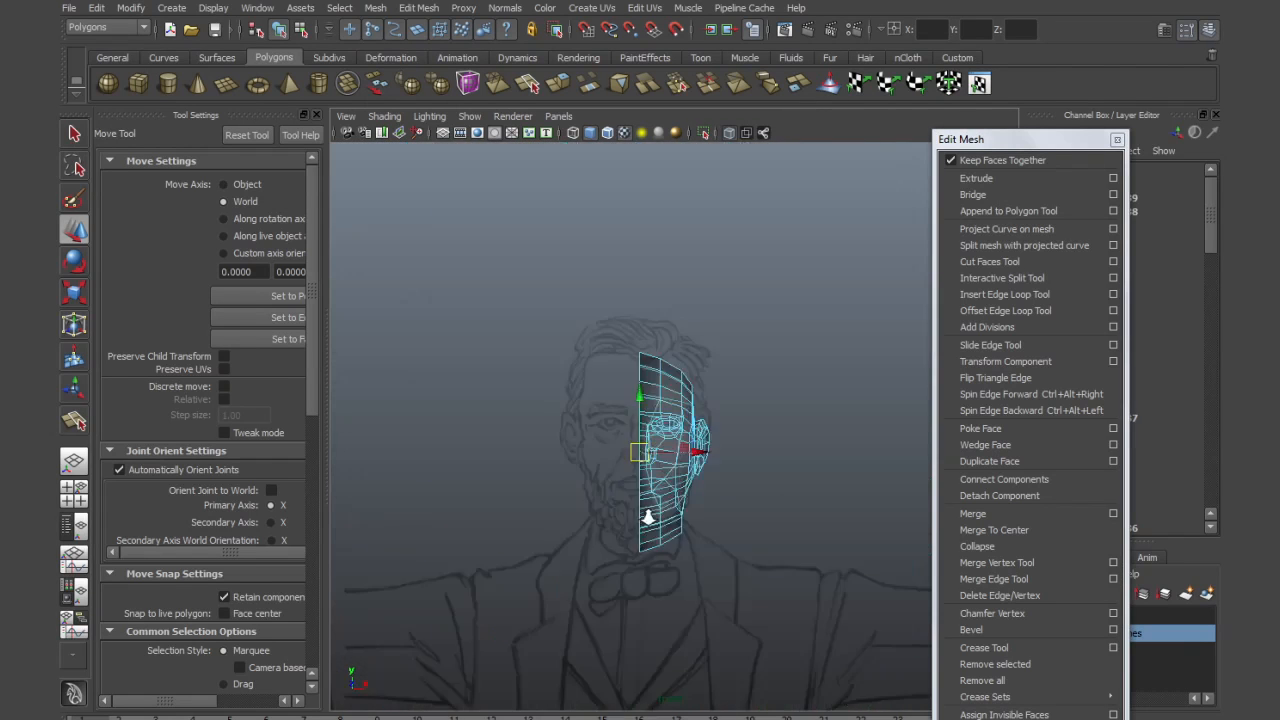
key(space)
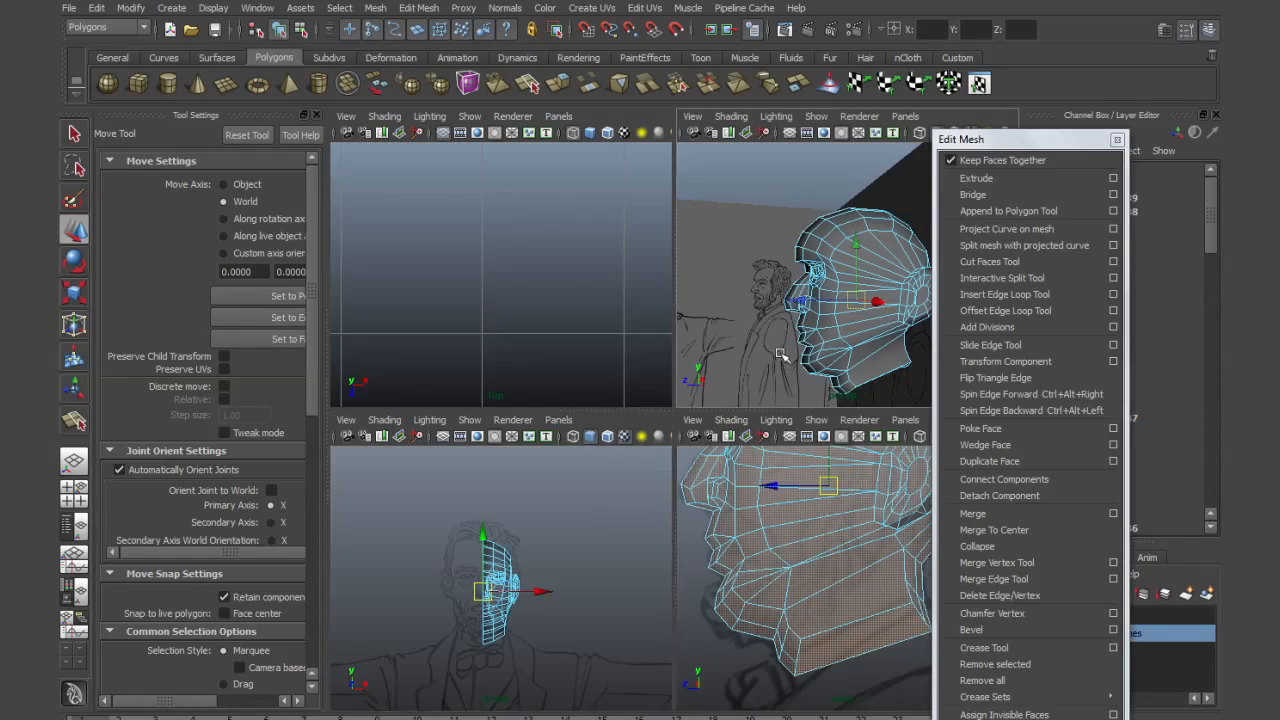
key(space)
alt+drag(792, 333, 784, 330)
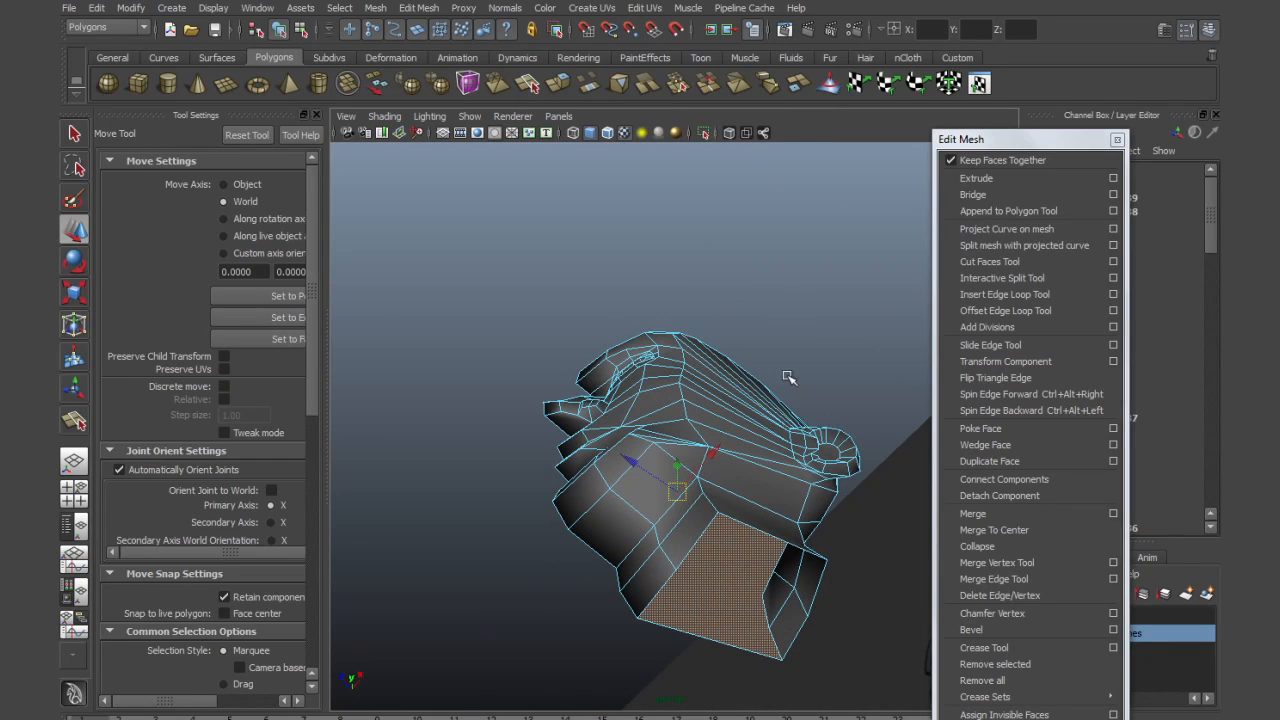
key(Delete)
Try to split the side of the head with one vertical cut from the neck's lower border up to the crown
alt+drag(571, 467, 563, 517)
alt+drag(676, 533, 612, 525)
right_drag(711, 525, 714, 486)
key(y)
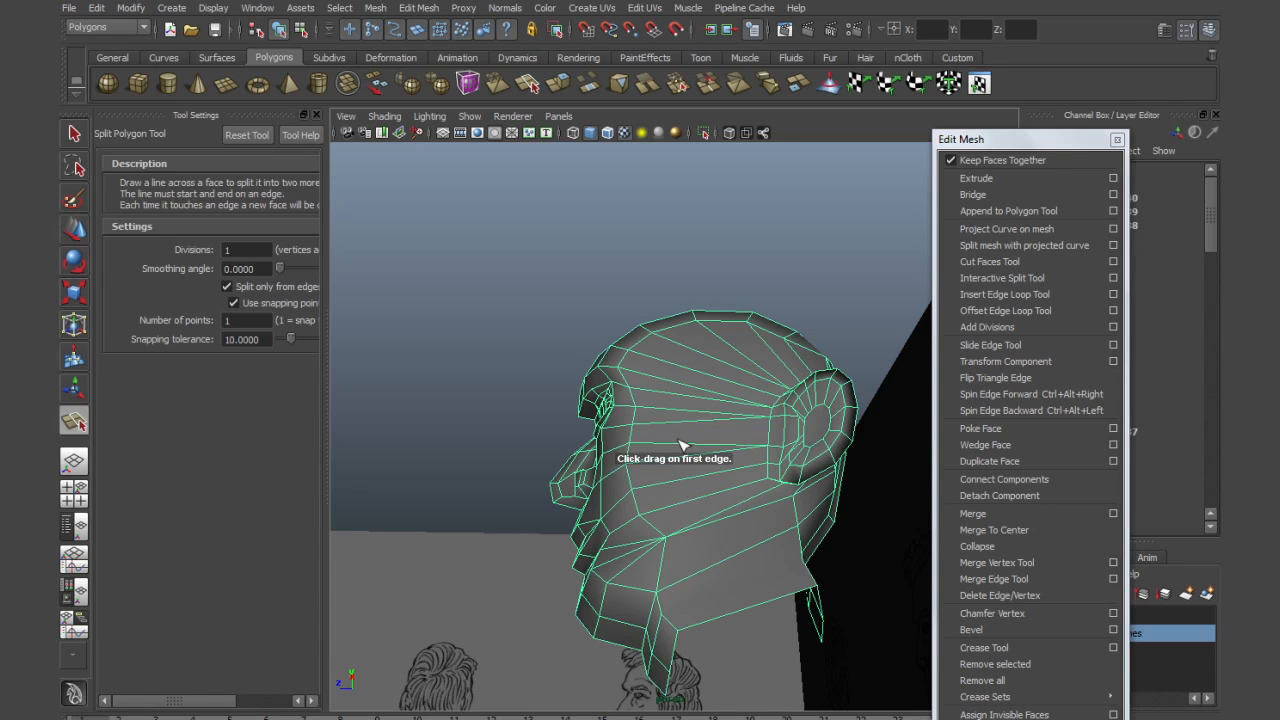
click(751, 610)
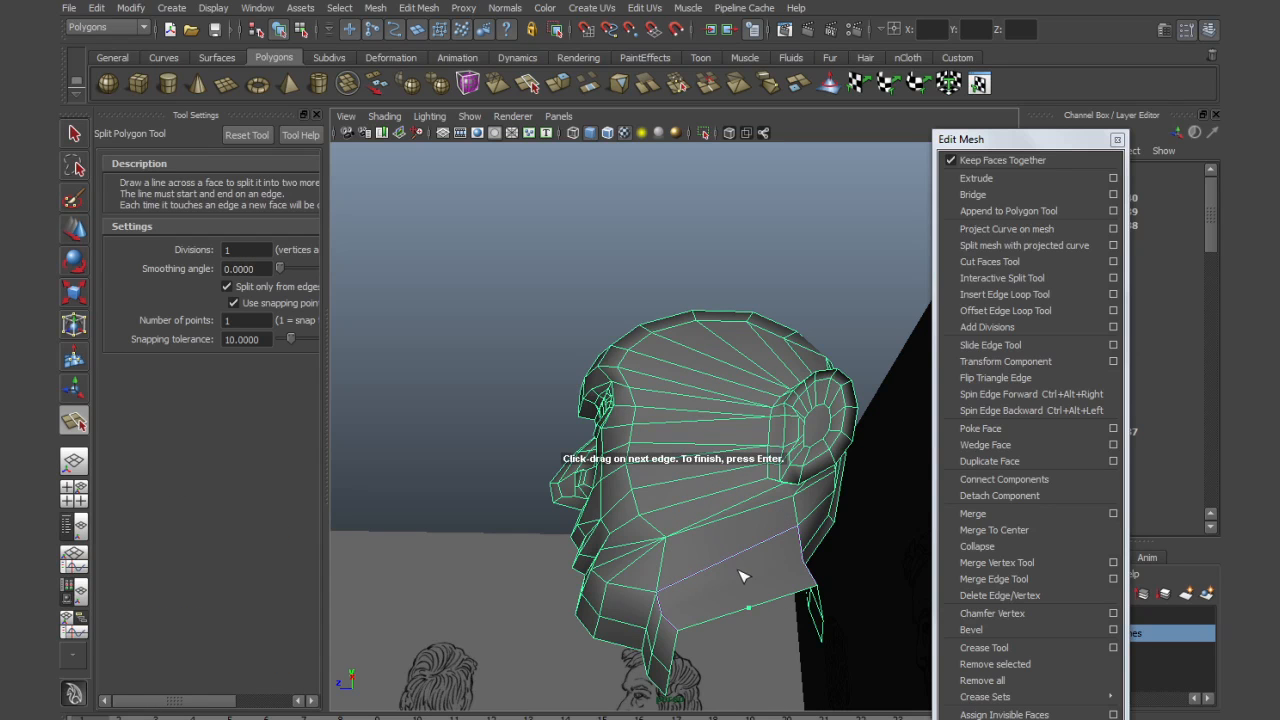
click(735, 563)
click(729, 510)
click(721, 472)
click(717, 422)
click(718, 380)
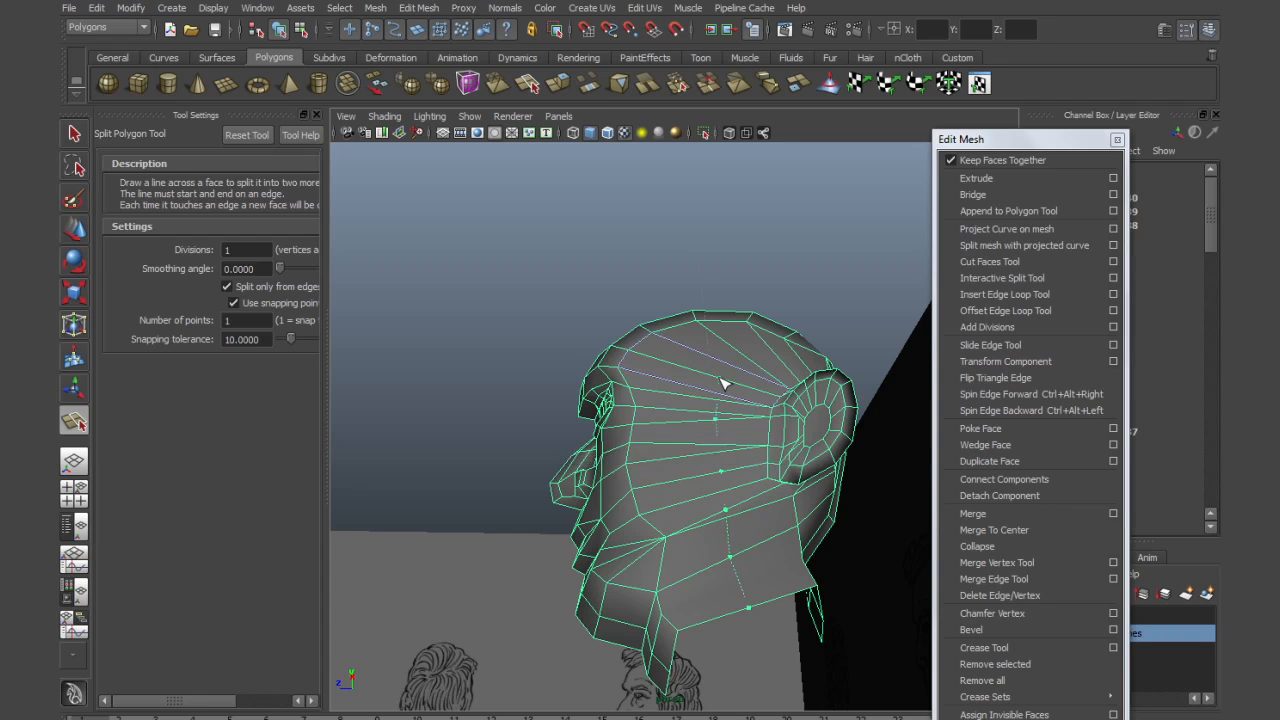
click(731, 345)
click(747, 322)
key(w)
Split the side of the neck with a vertical edge from its lower border up to the jaw edge and across the strip above
alt+drag(718, 527, 713, 560)
key(y)
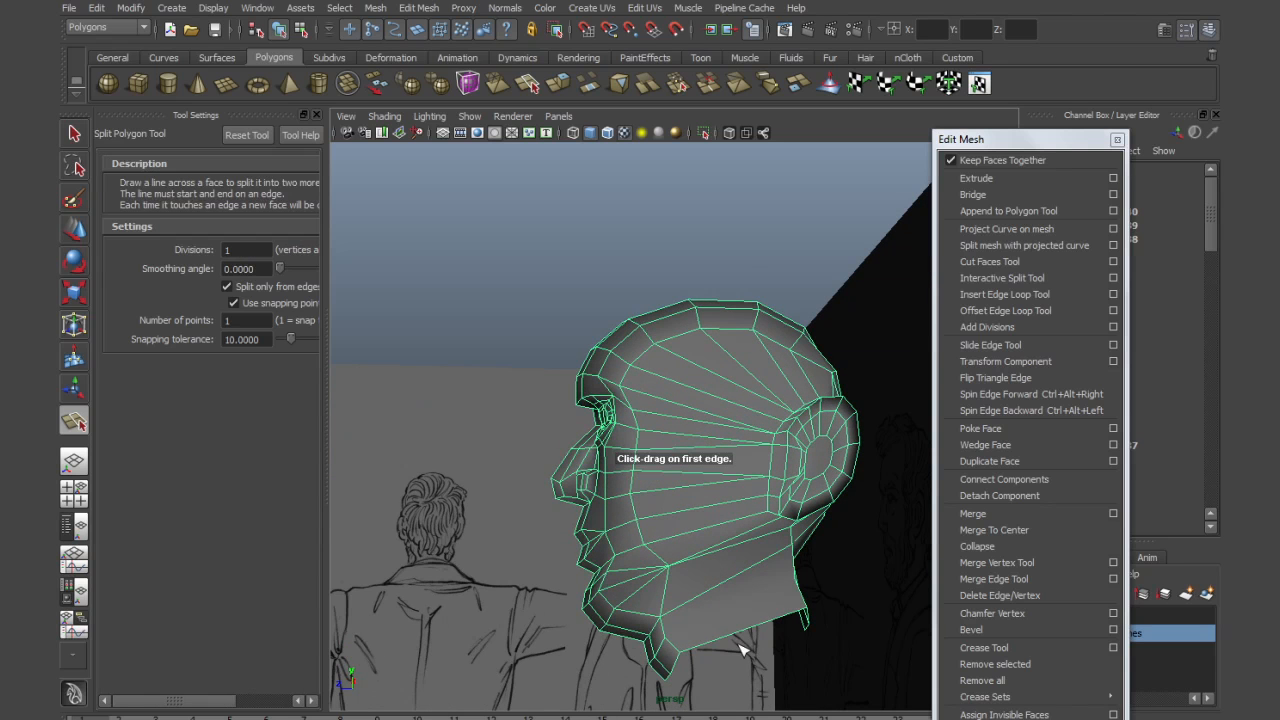
click(743, 637)
click(733, 579)
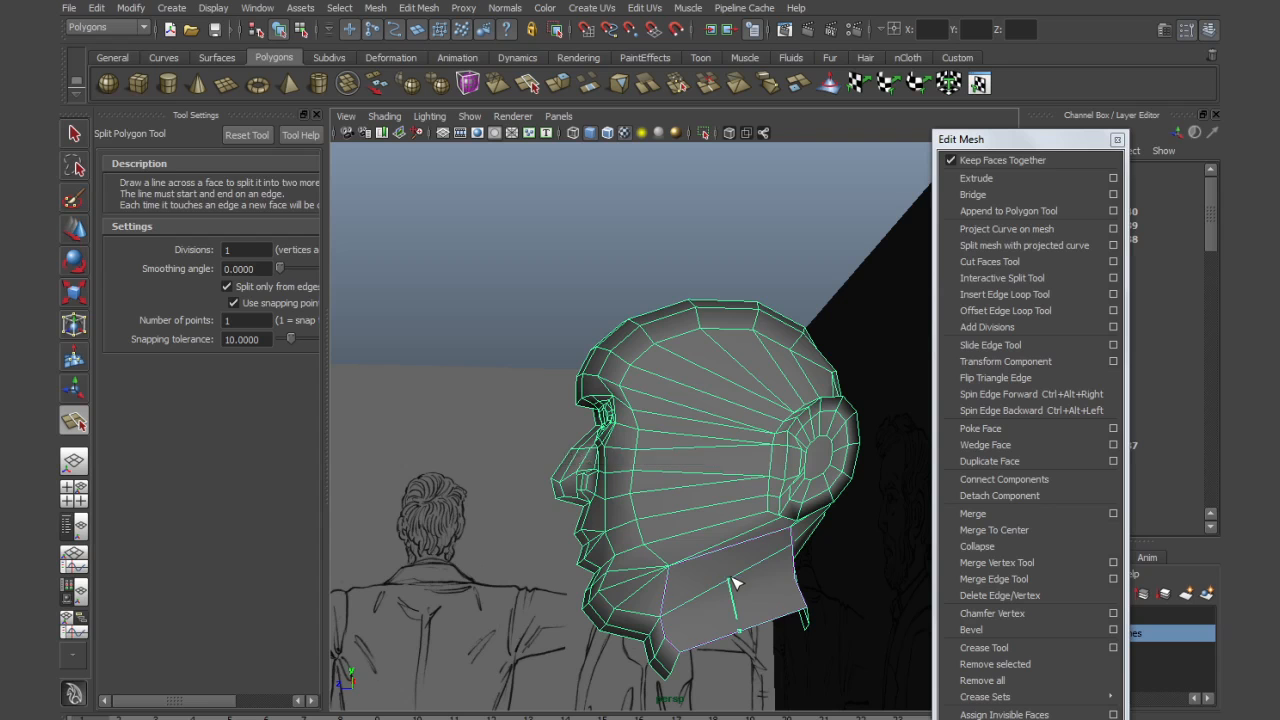
key(w)
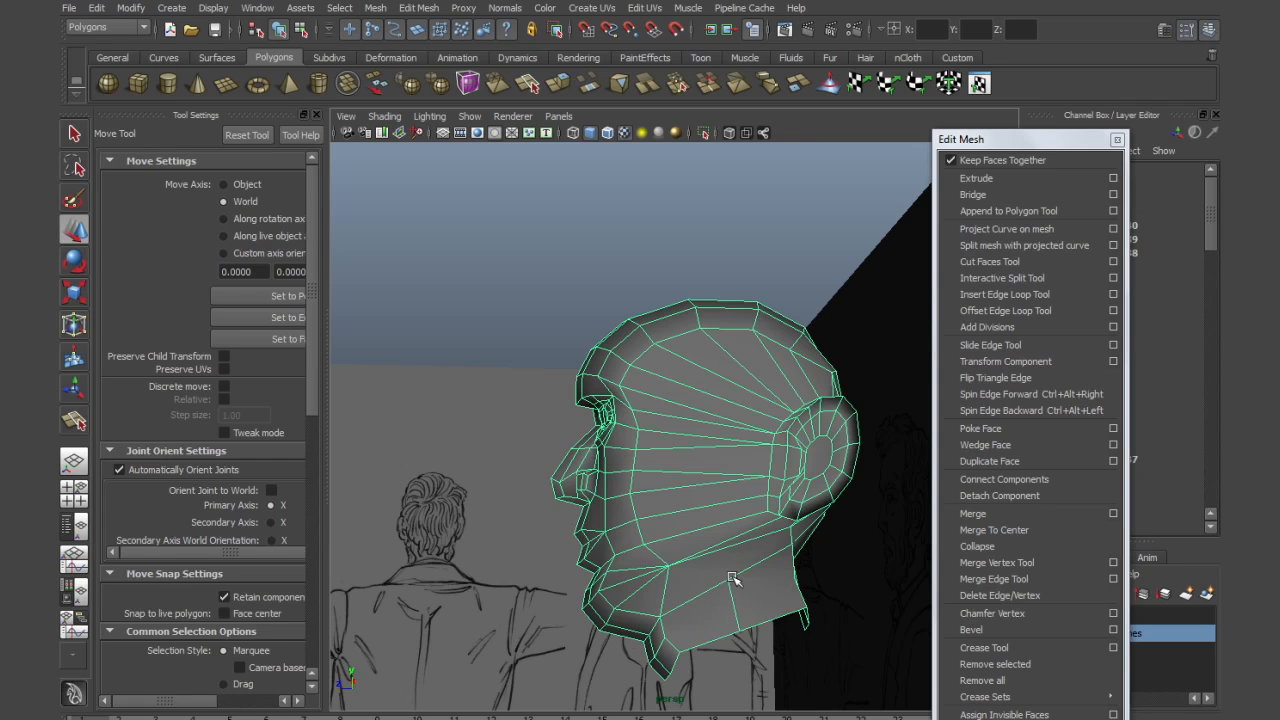
key(y)
click(732, 582)
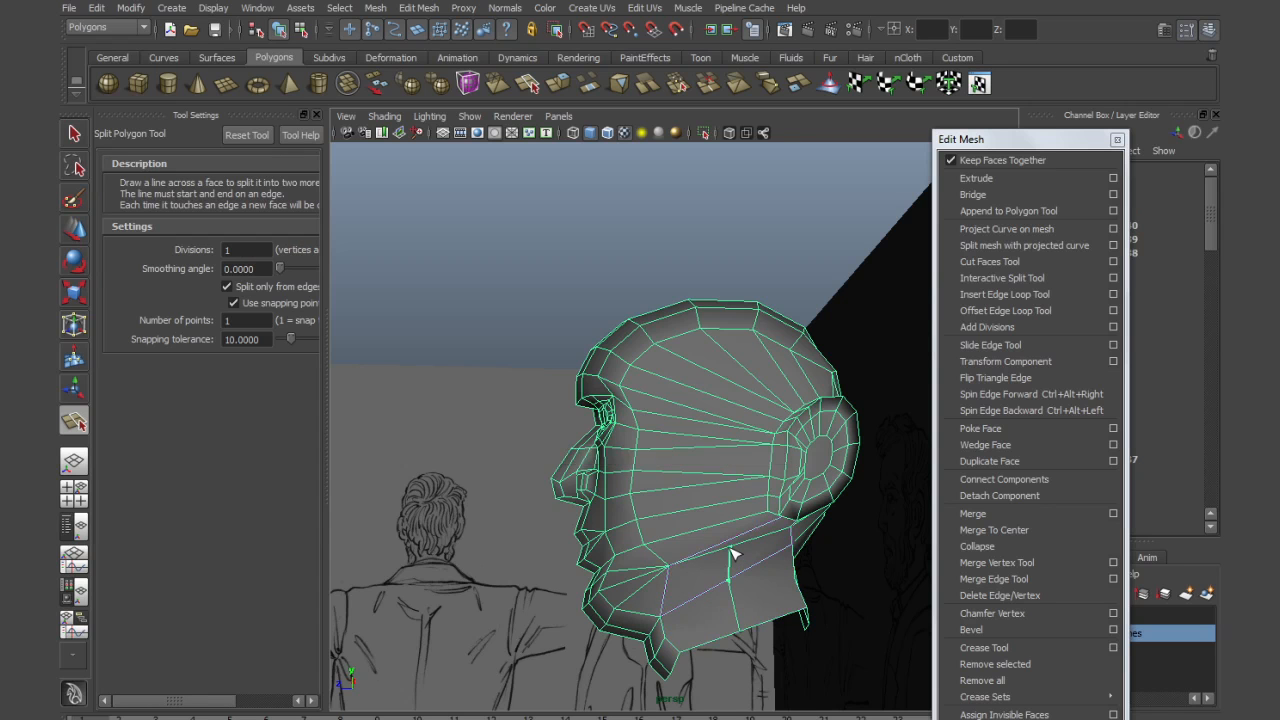
click(735, 543)
key(Return)
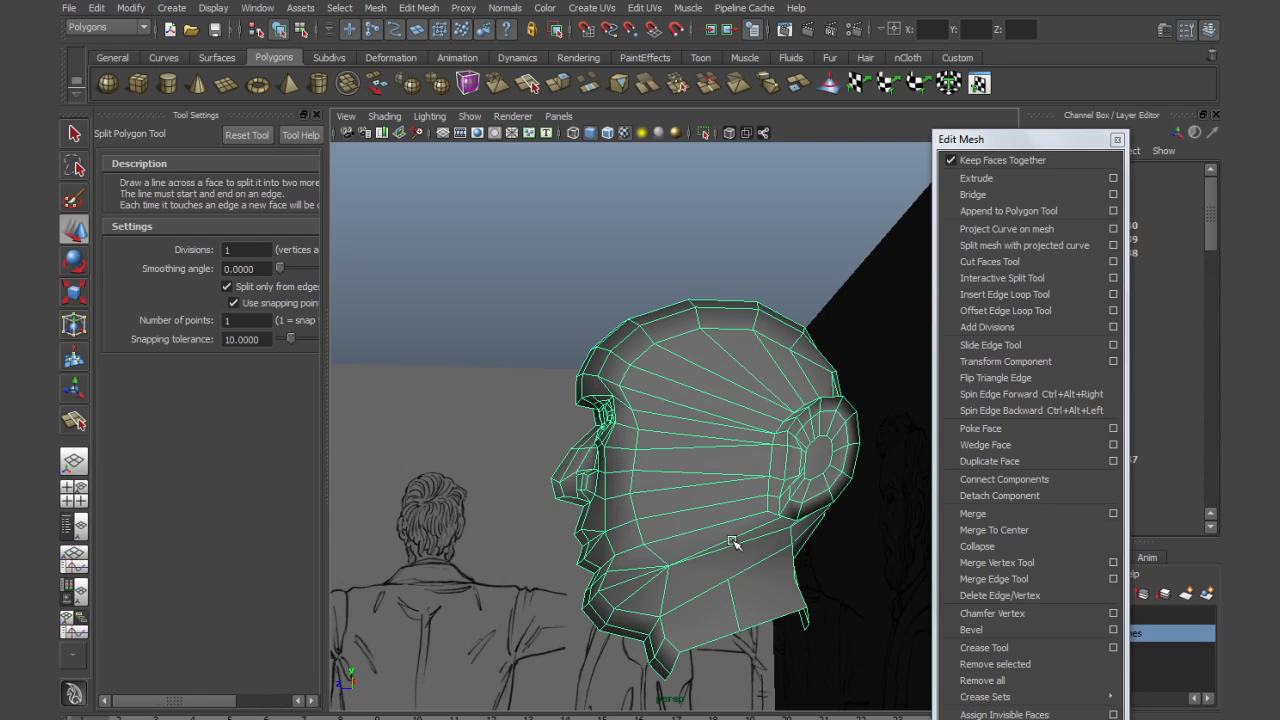
Split the large face below the jaw edge with a short vertical edge between its lower and upper borders using Split Polygon
key(w)
alt+right_drag(728, 554, 777, 609)
alt+drag(777, 609, 651, 371)
key(y)
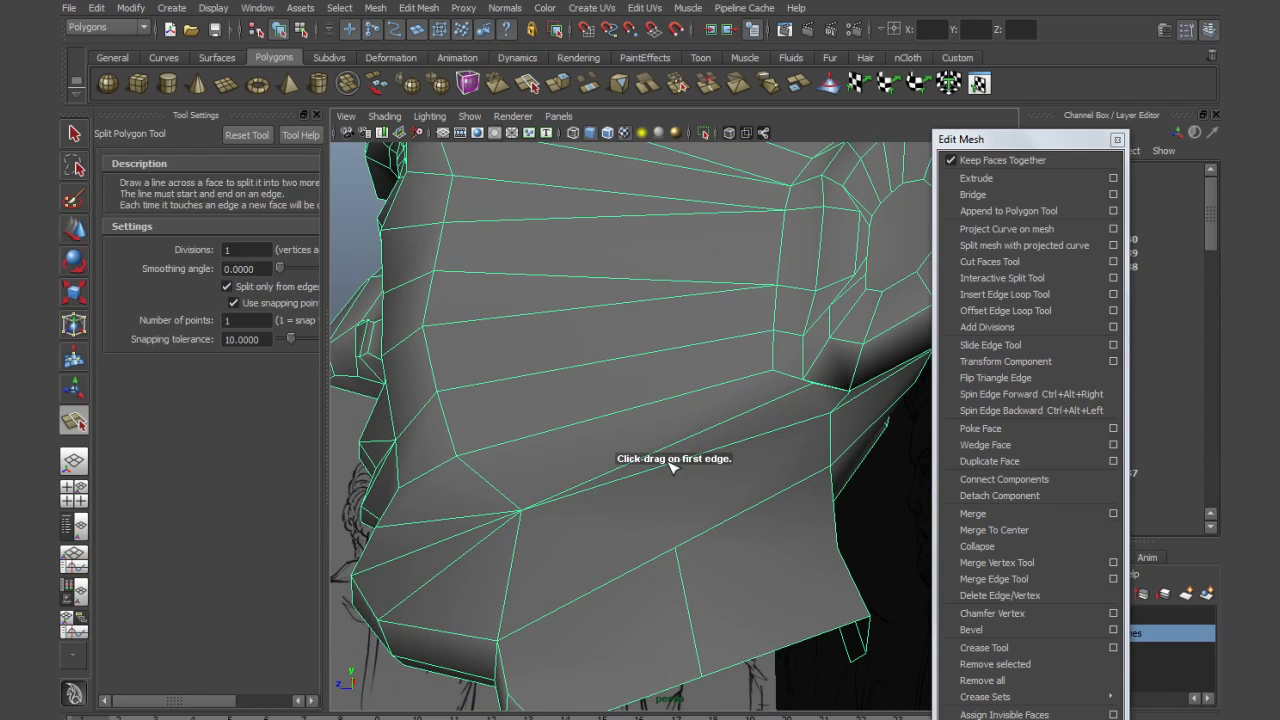
click(723, 525)
drag(737, 455, 737, 443)
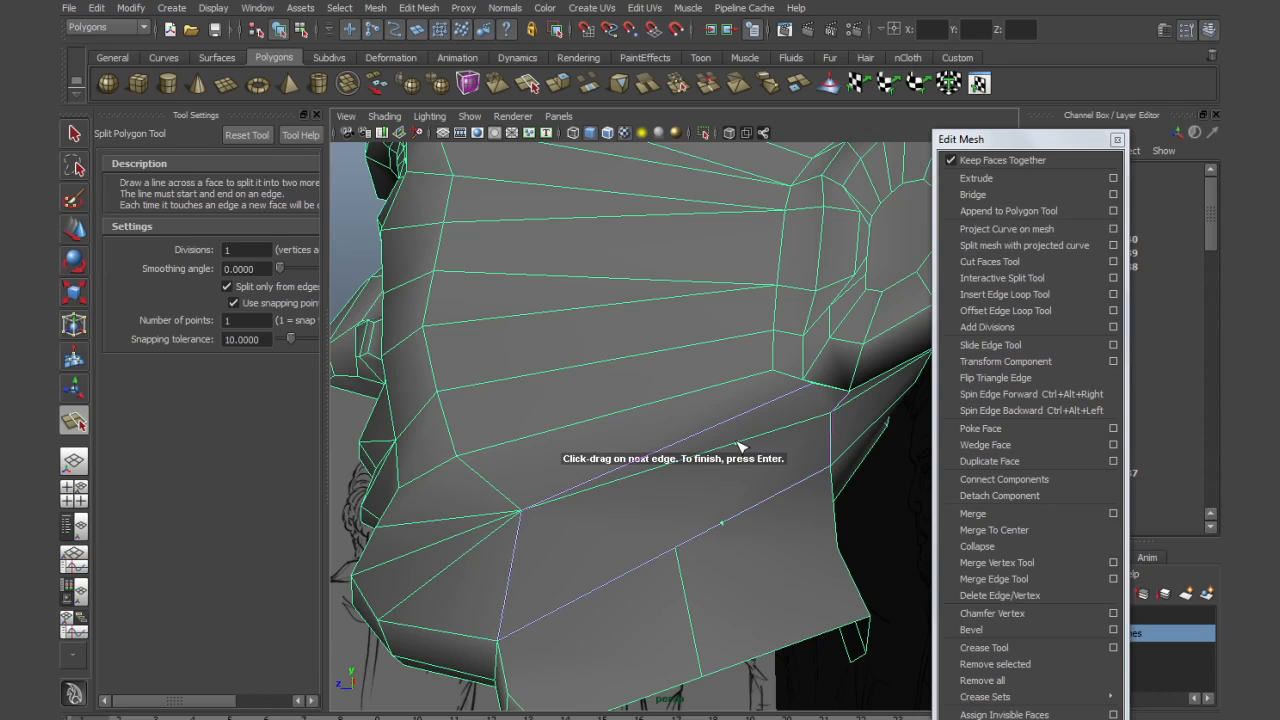
key(Return)
key(w)
key(y)
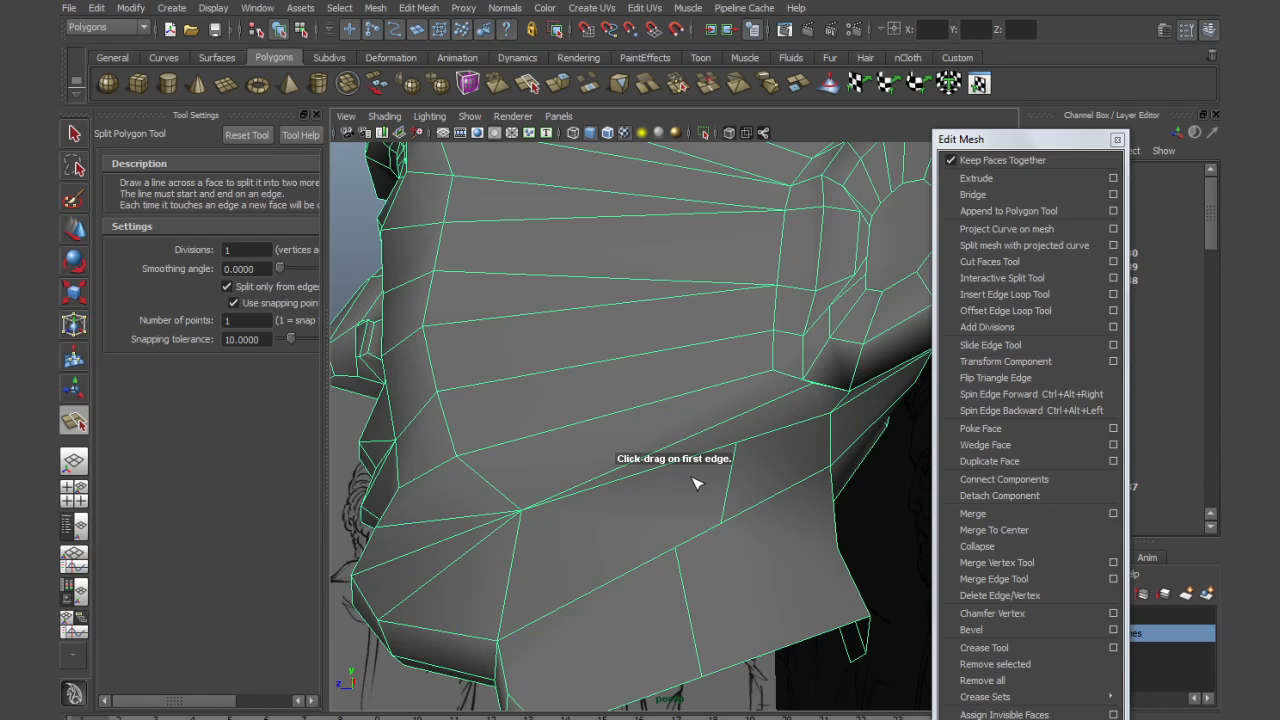
Split the two narrow strips above with short vertical edges, continuing the cut towards the cheek
click(748, 416)
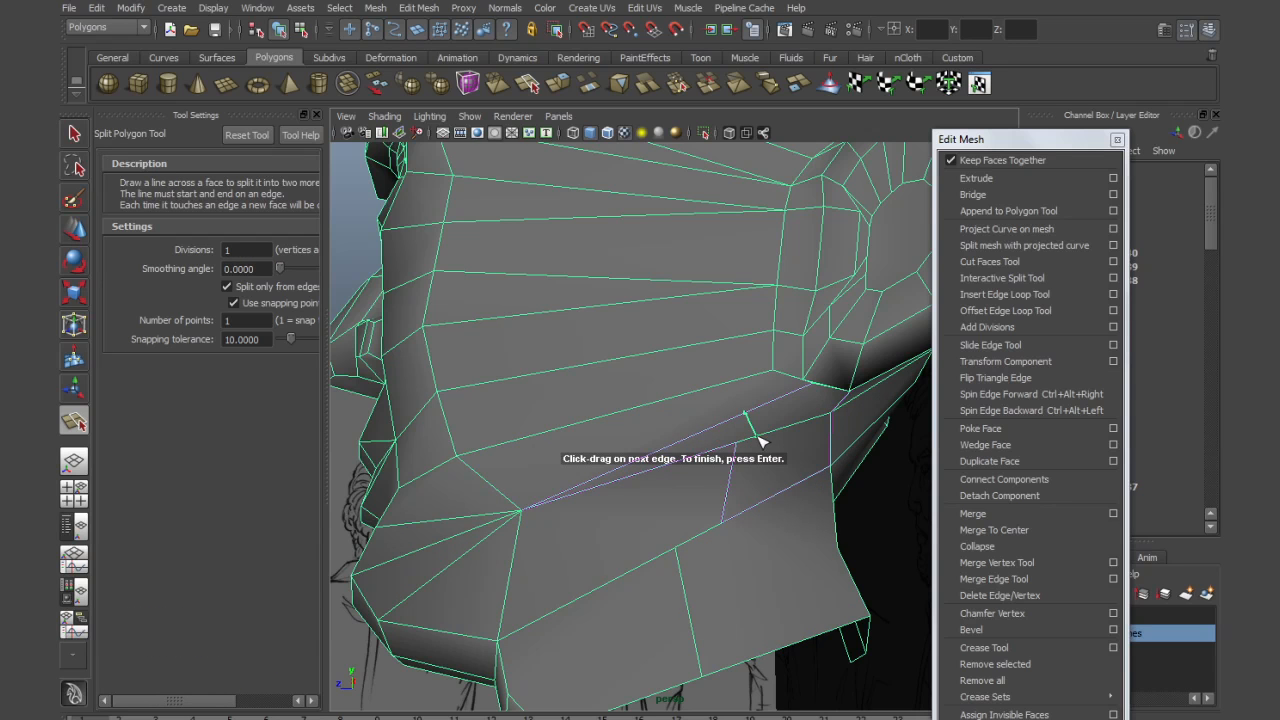
key(Return)
key(w)
key(y)
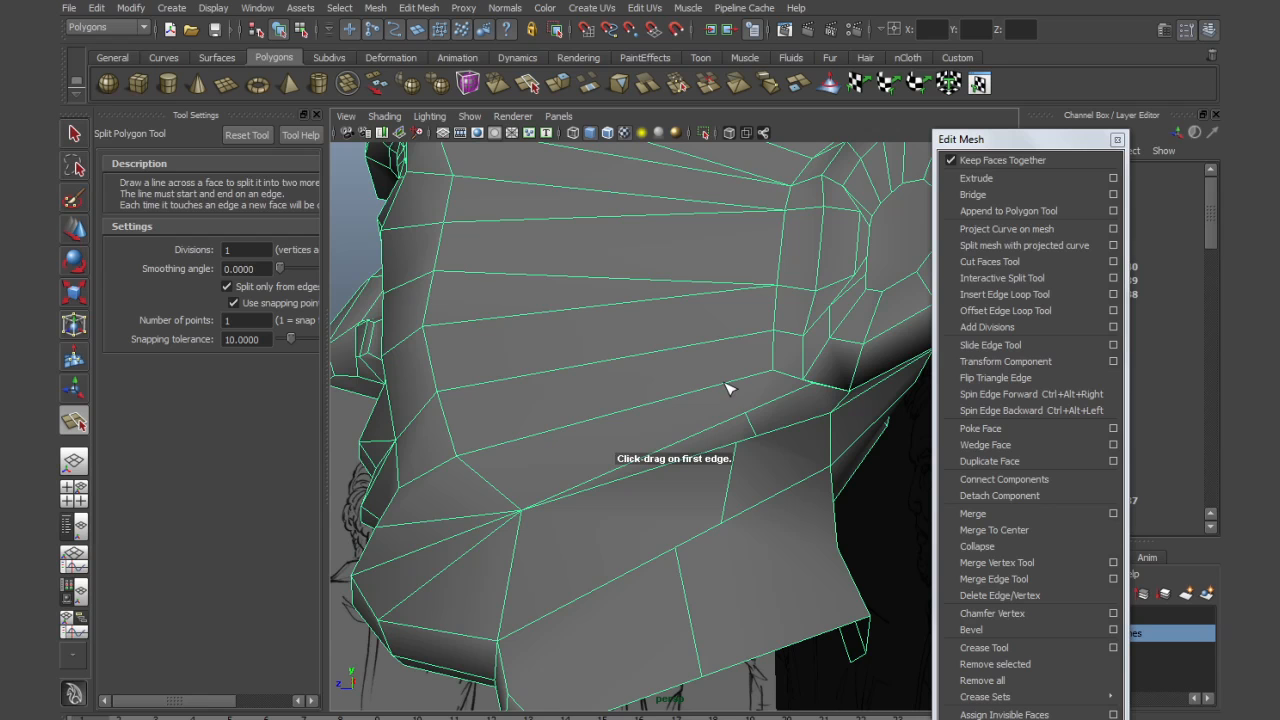
click(725, 385)
click(760, 410)
key(Return)
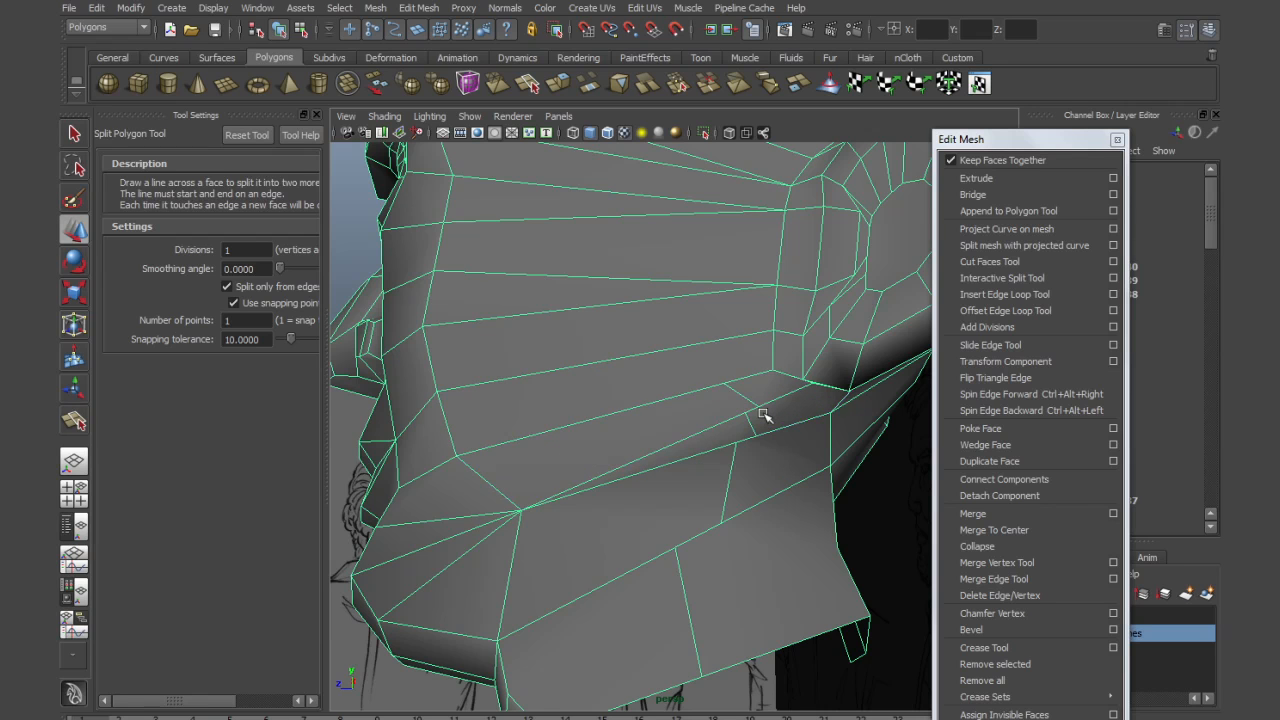
key(w)
Snap the loose vertices of the separate jaw and neck cuts onto each other and merge the coincident vertices
right_click(698, 437)
right_drag(698, 437, 628, 436)
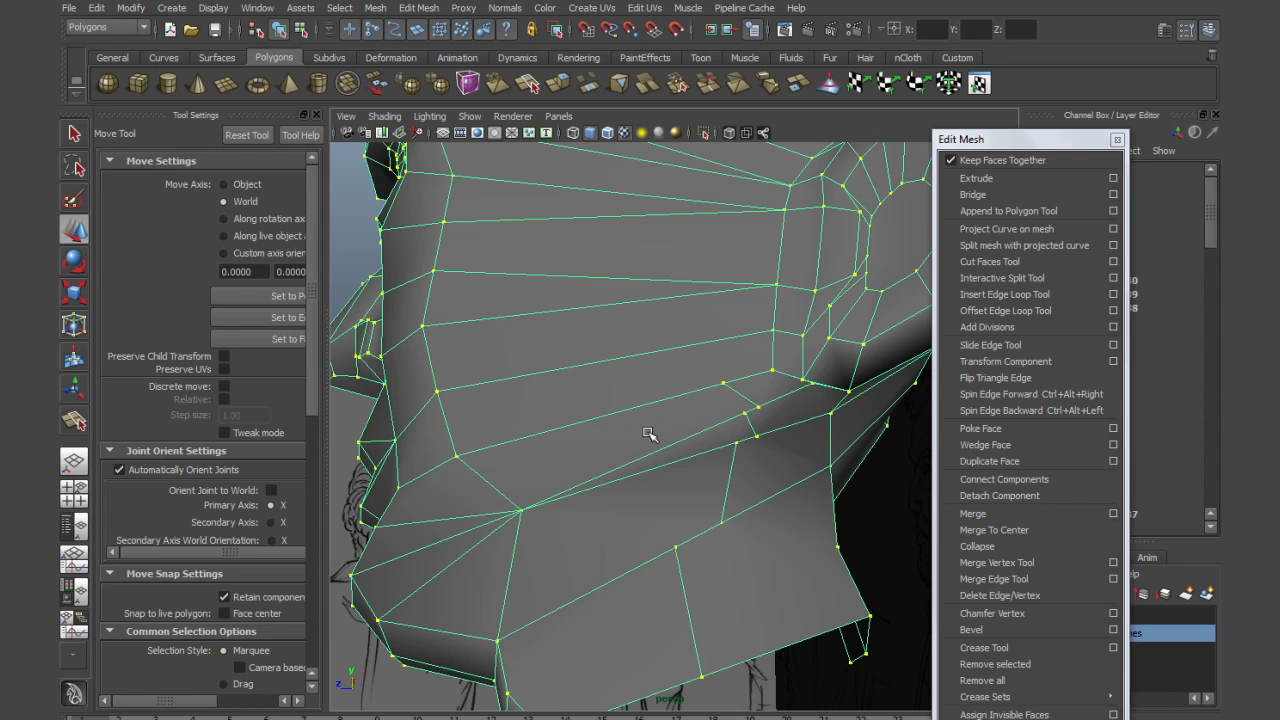
click(727, 523)
drag(723, 526, 671, 551)
click(760, 438)
key(v)
drag(758, 437, 746, 411)
drag(807, 703, 662, 355)
click(973, 516)
Move the merged vertices on the side of the jaw forward to line them up with the neck cut
click(741, 419)
shift+click(736, 442)
drag(741, 430, 684, 452)
click(723, 386)
drag(723, 386, 609, 450)
click(609, 453)
Select the three vertices at the lower back corner of the neck and move them slightly to even out the neck faces
middle_drag(620, 500, 637, 520)
alt+drag(700, 557, 677, 531)
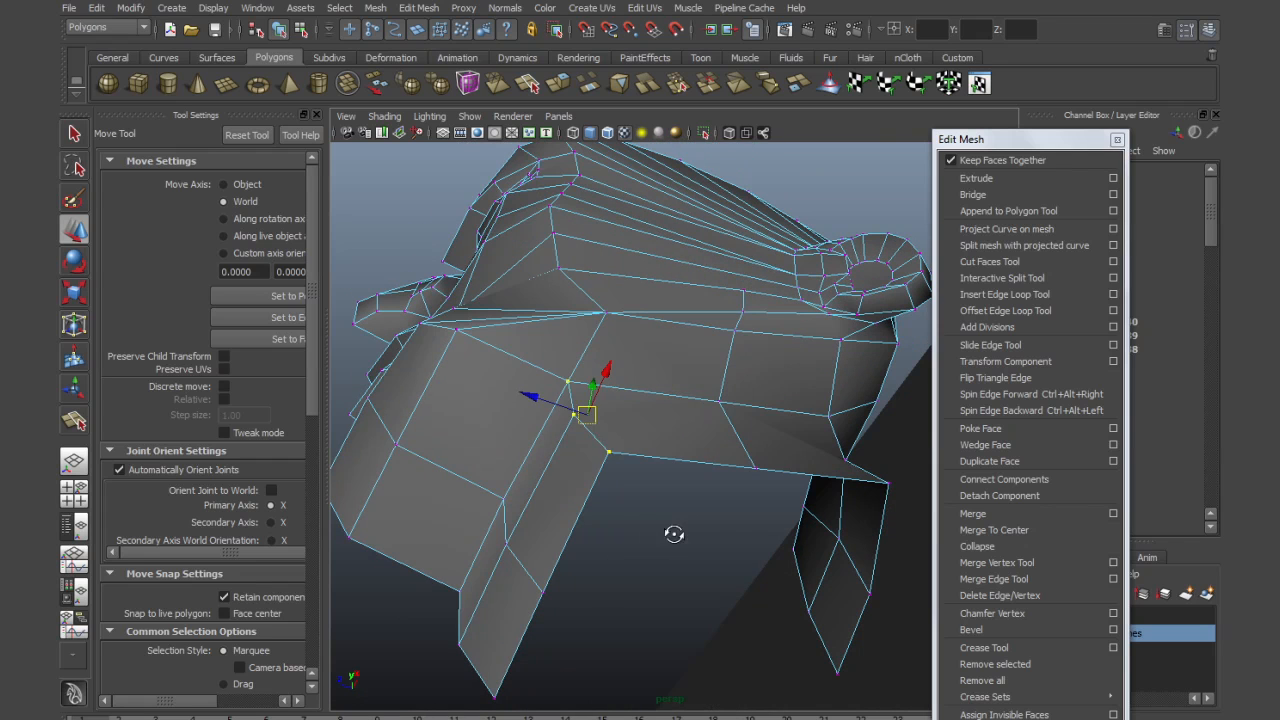
alt+drag(603, 443, 695, 413)
click(772, 352)
shift+click(810, 413)
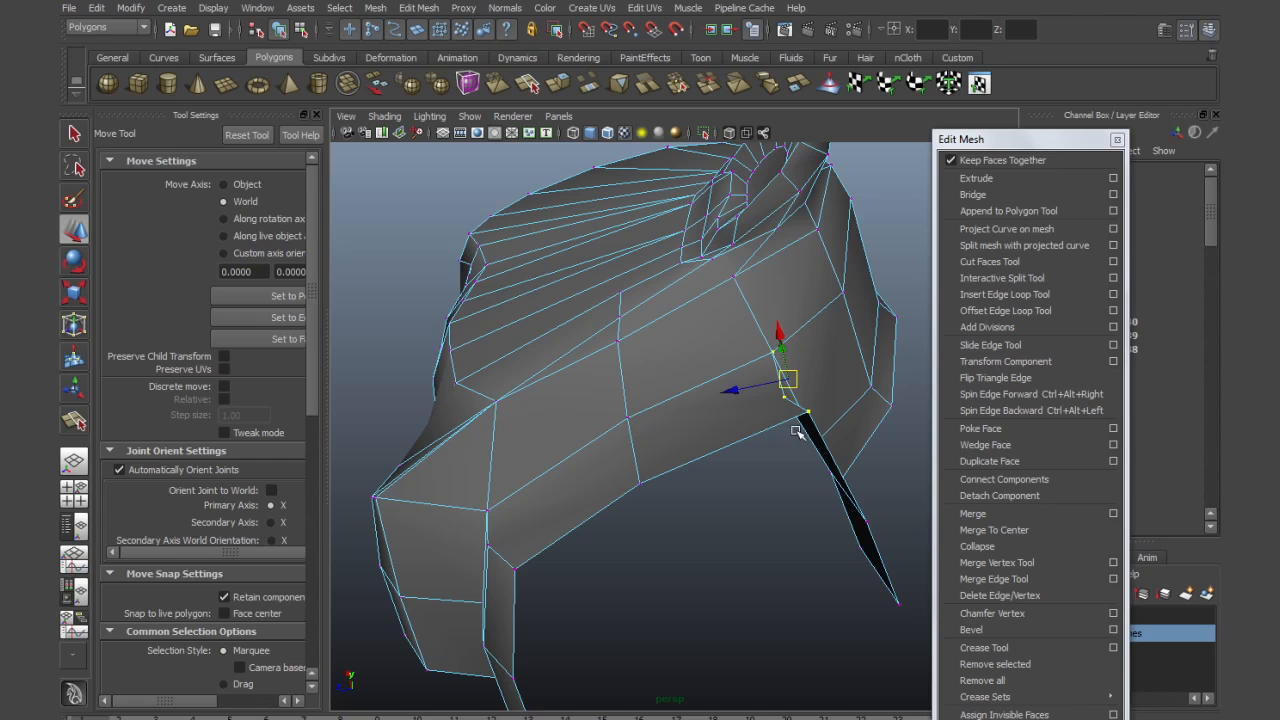
click(776, 427)
alt+drag(777, 427, 775, 429)
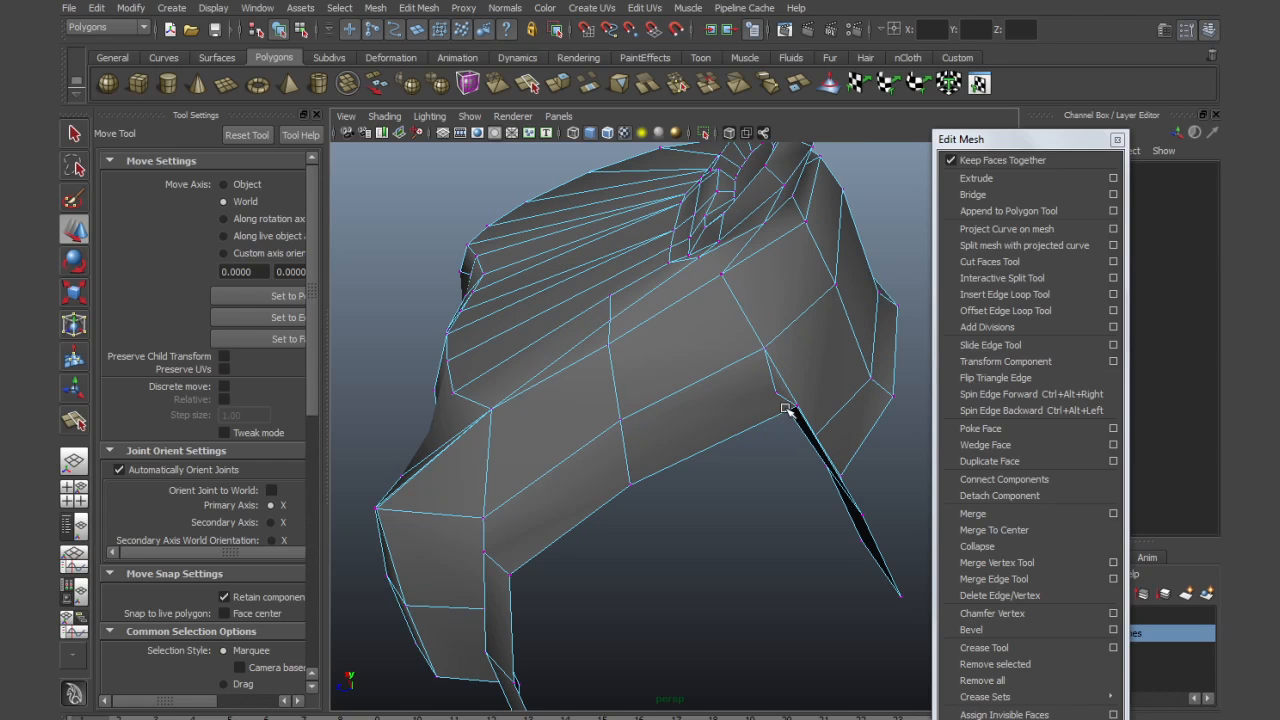
click(795, 407)
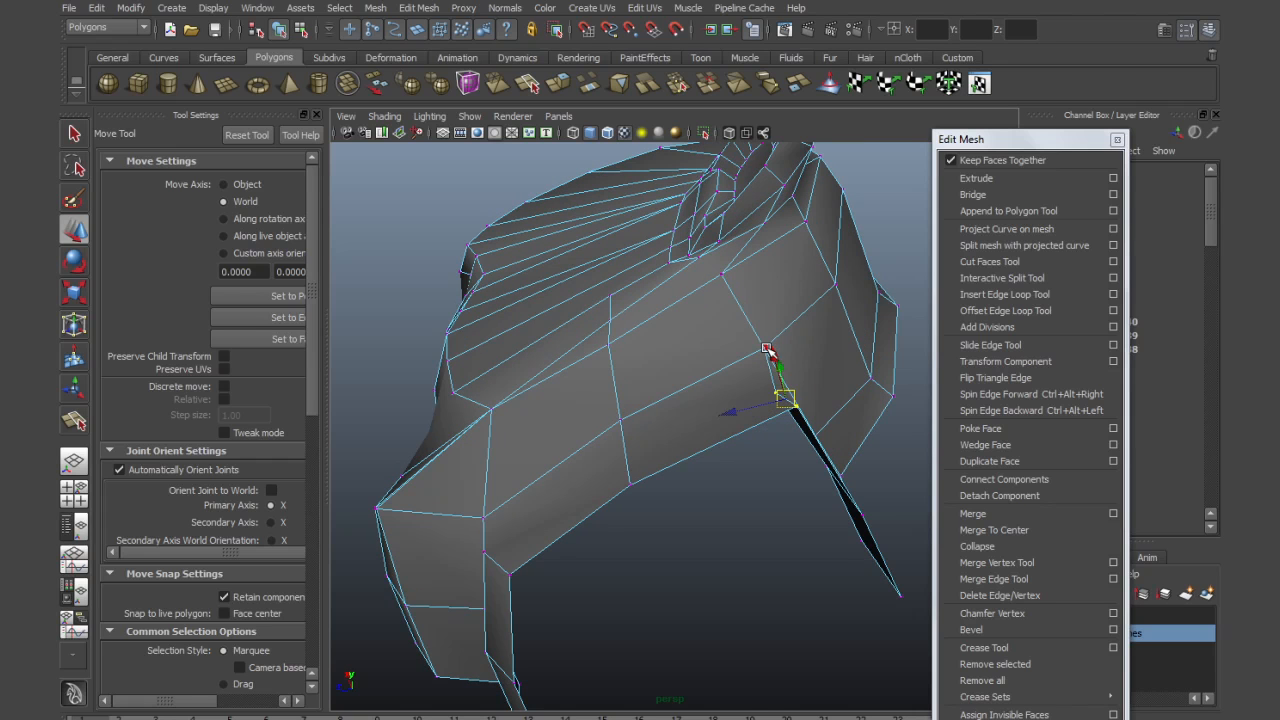
shift+click(764, 348)
drag(780, 377, 762, 396)
mouse_move(704, 433)
alt+mouse_down()
mouse_move(611, 529)
mouse_move(694, 449)
alt+mouse_up()
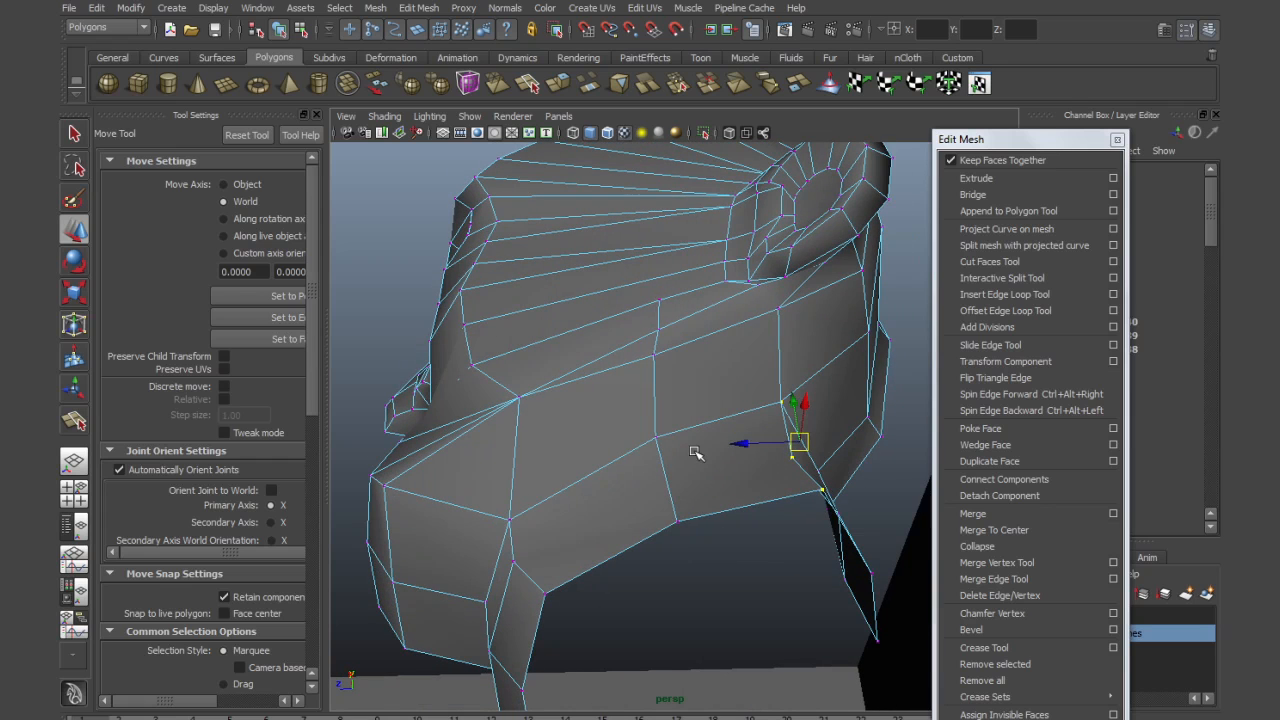
Split the lower neck faces with a horizontal edge running from the front of the neck to the back
key(y)
click(513, 562)
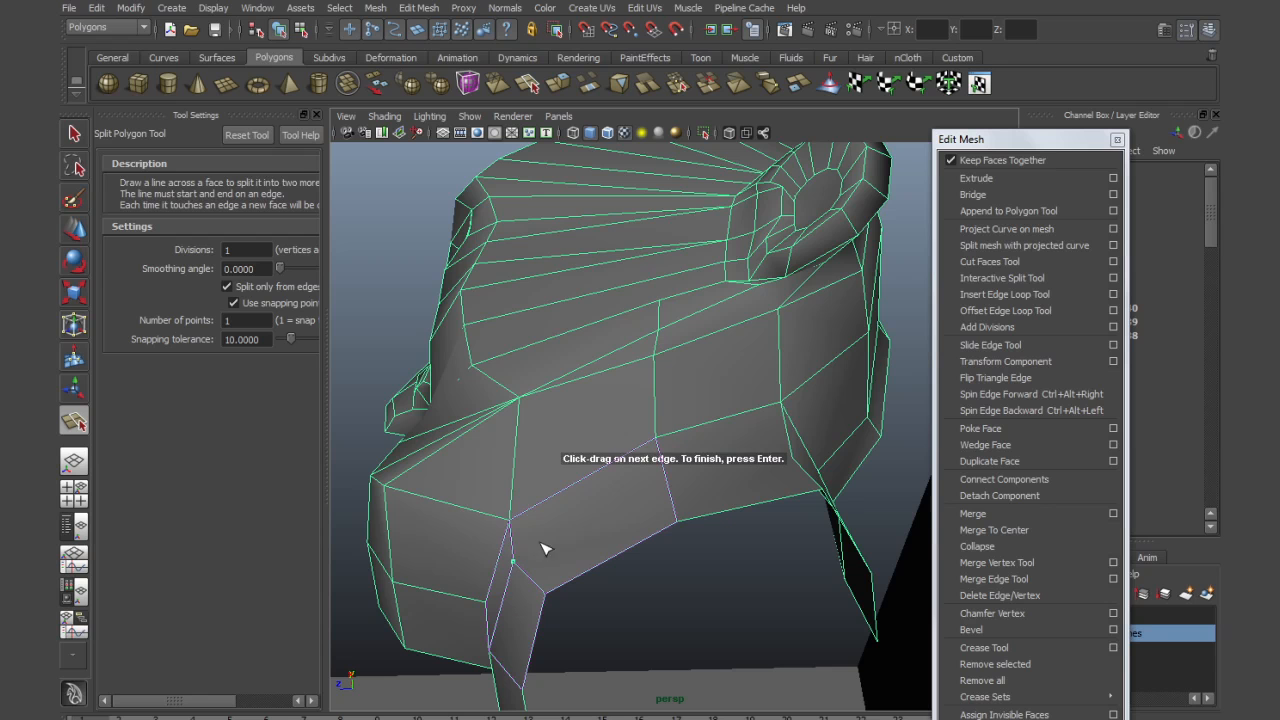
click(669, 478)
click(794, 460)
key(Return)
alt+drag(745, 478, 716, 496)
scroll(716, 460, up, 2)
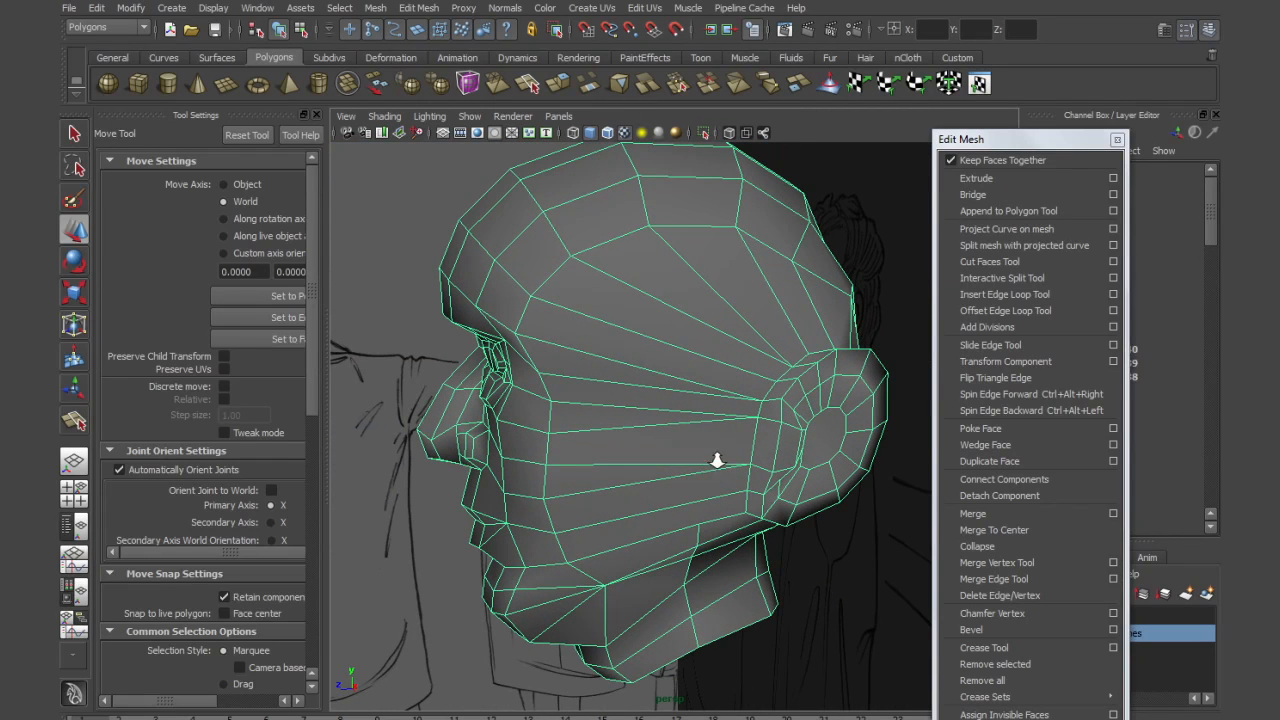
Try to split the side of the head with one vertical cut from the crown down to the jaw
key(y)
click(736, 228)
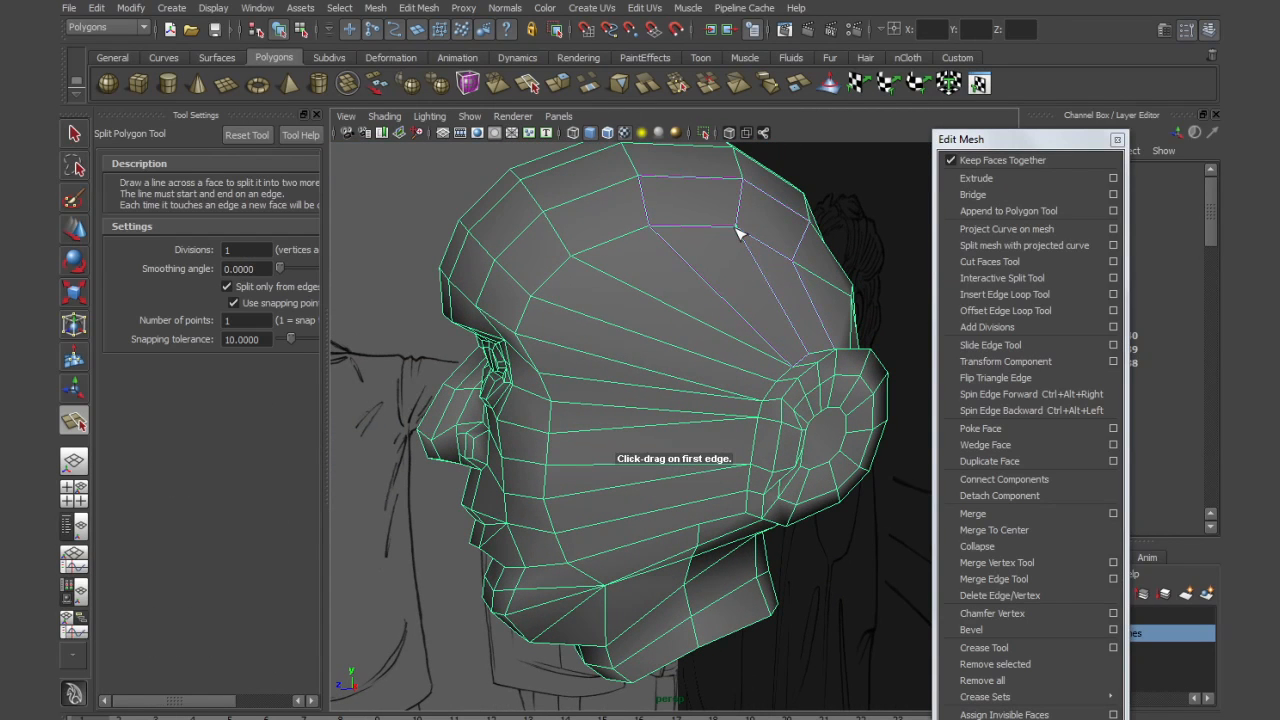
click(706, 324)
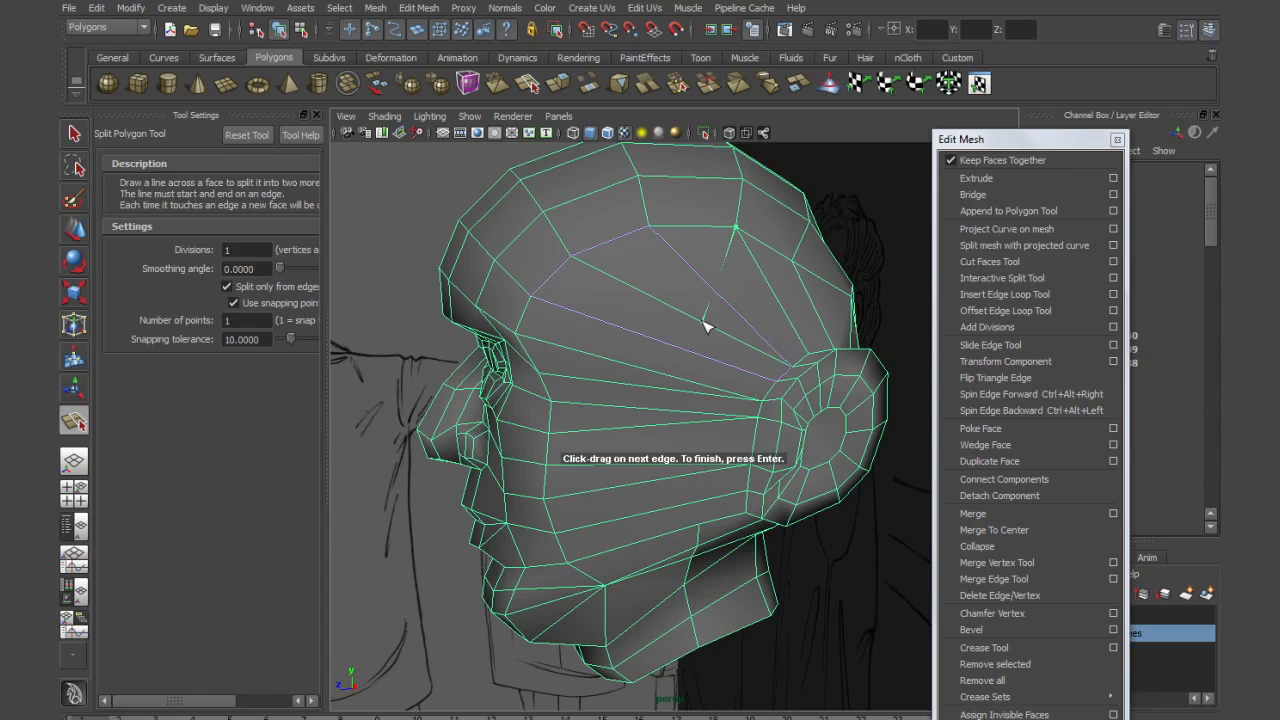
click(699, 424)
click(700, 526)
key(Return)
key(w)
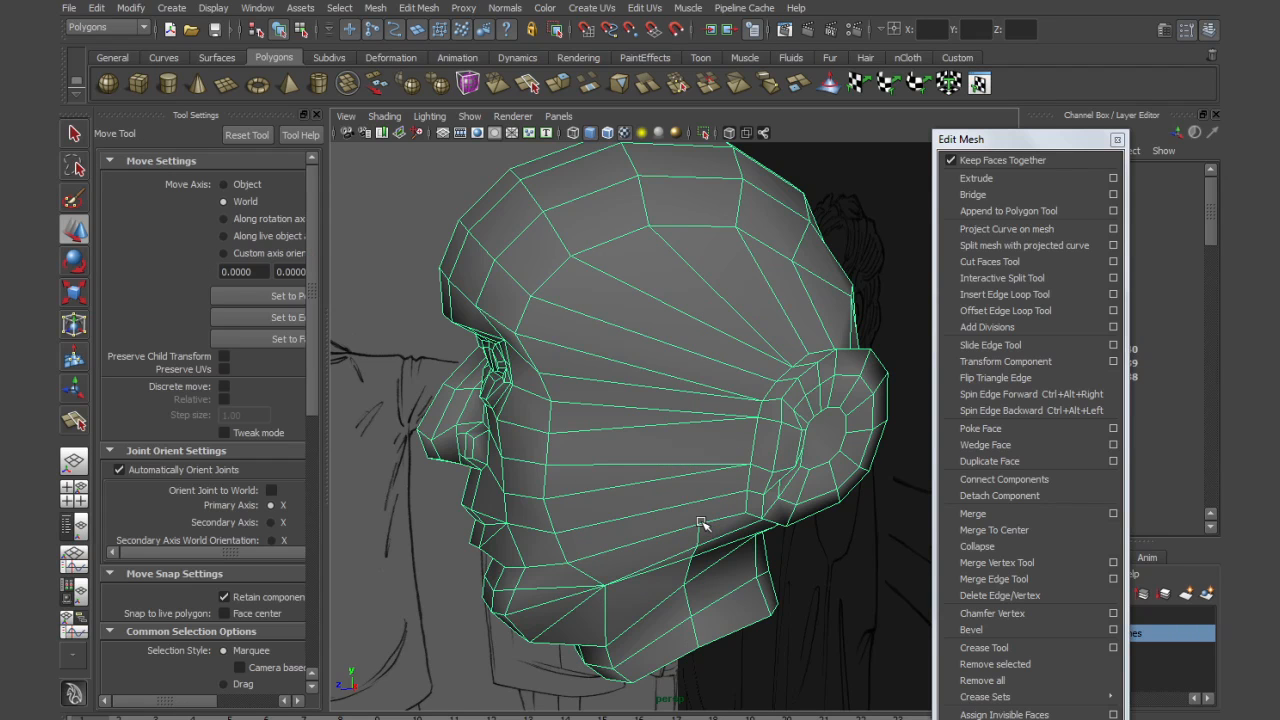
alt+drag(671, 437, 696, 447)
key(y)
click(711, 262)
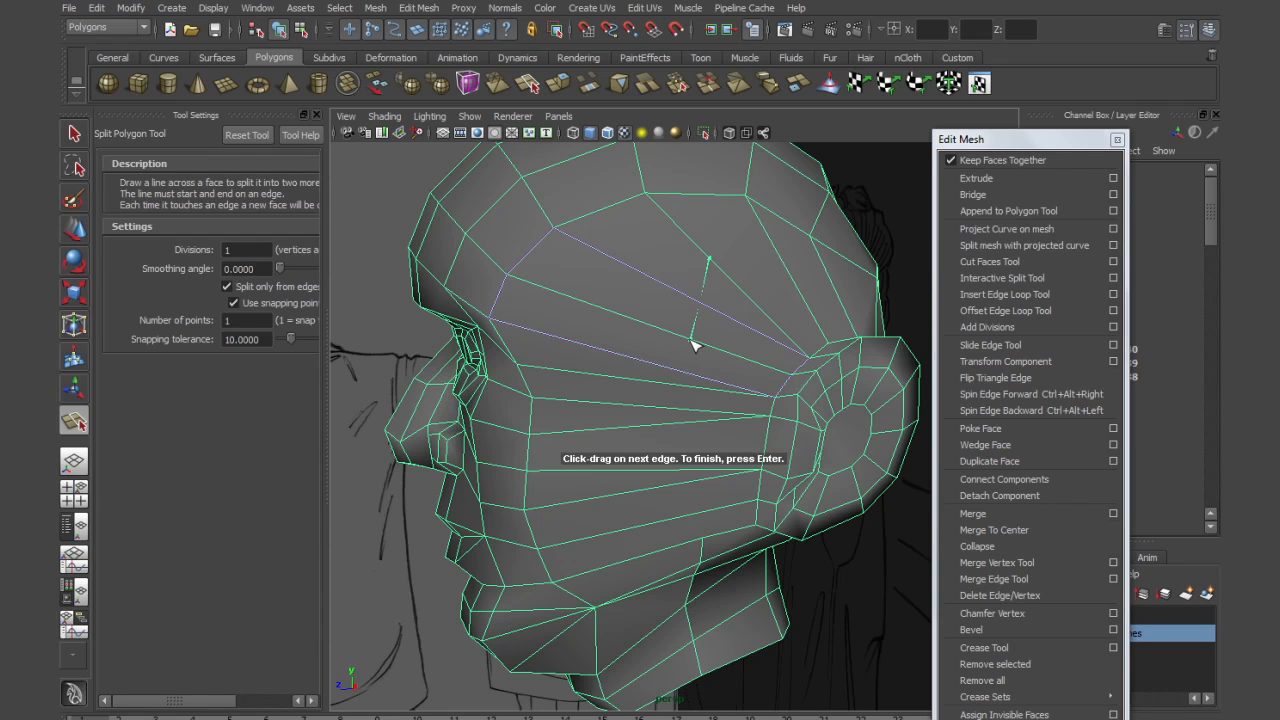
key(w)
key(y)
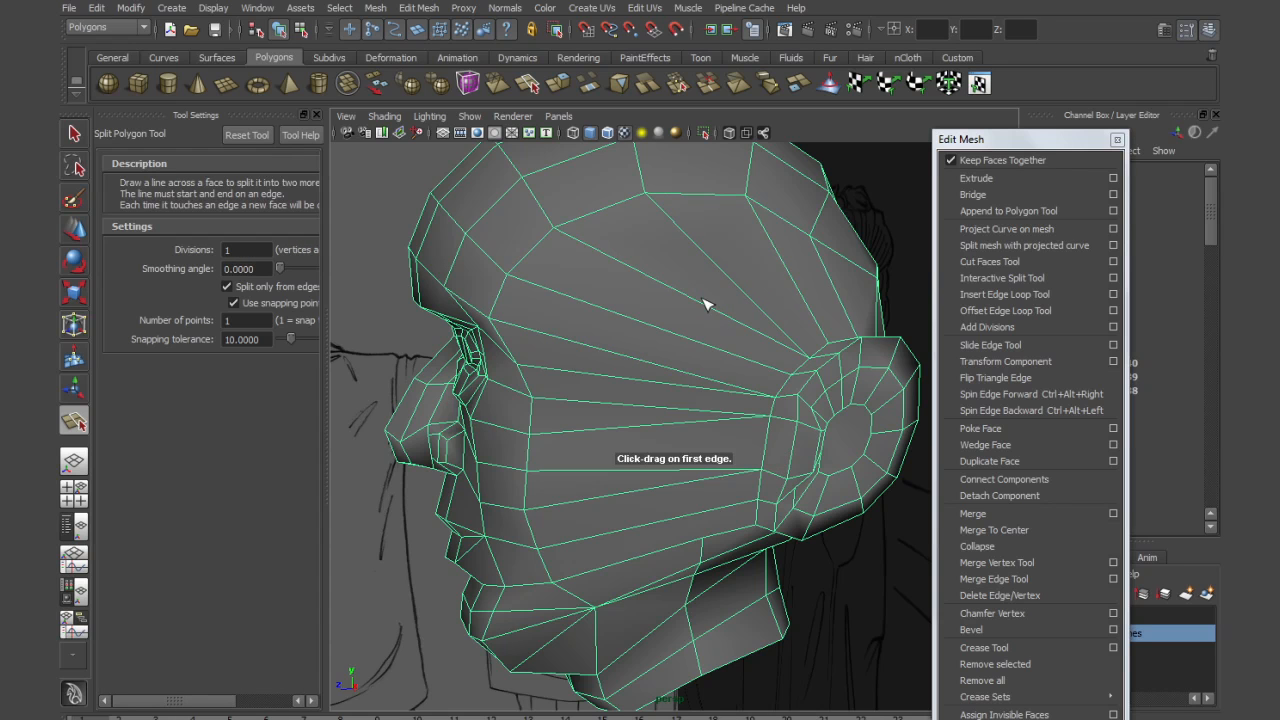
Split the two temple strips between the forehead and the ear with a vertical edge
click(705, 305)
click(701, 343)
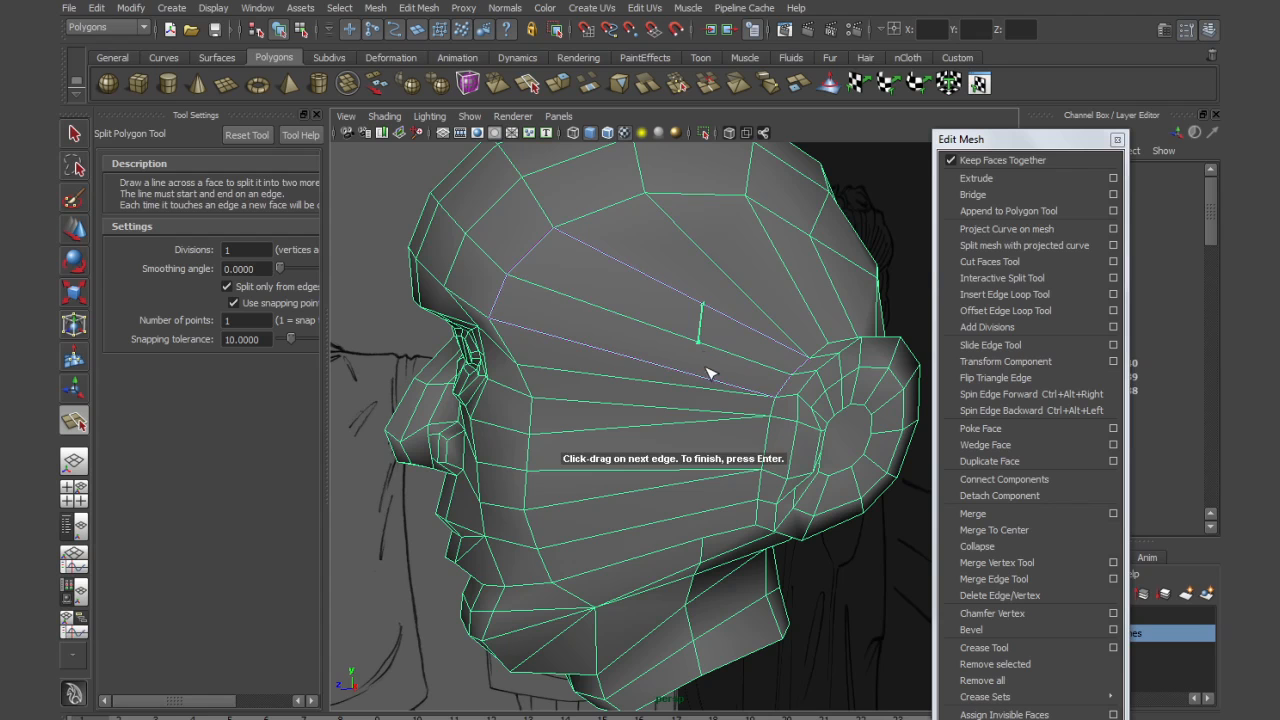
click(700, 377)
key(w)
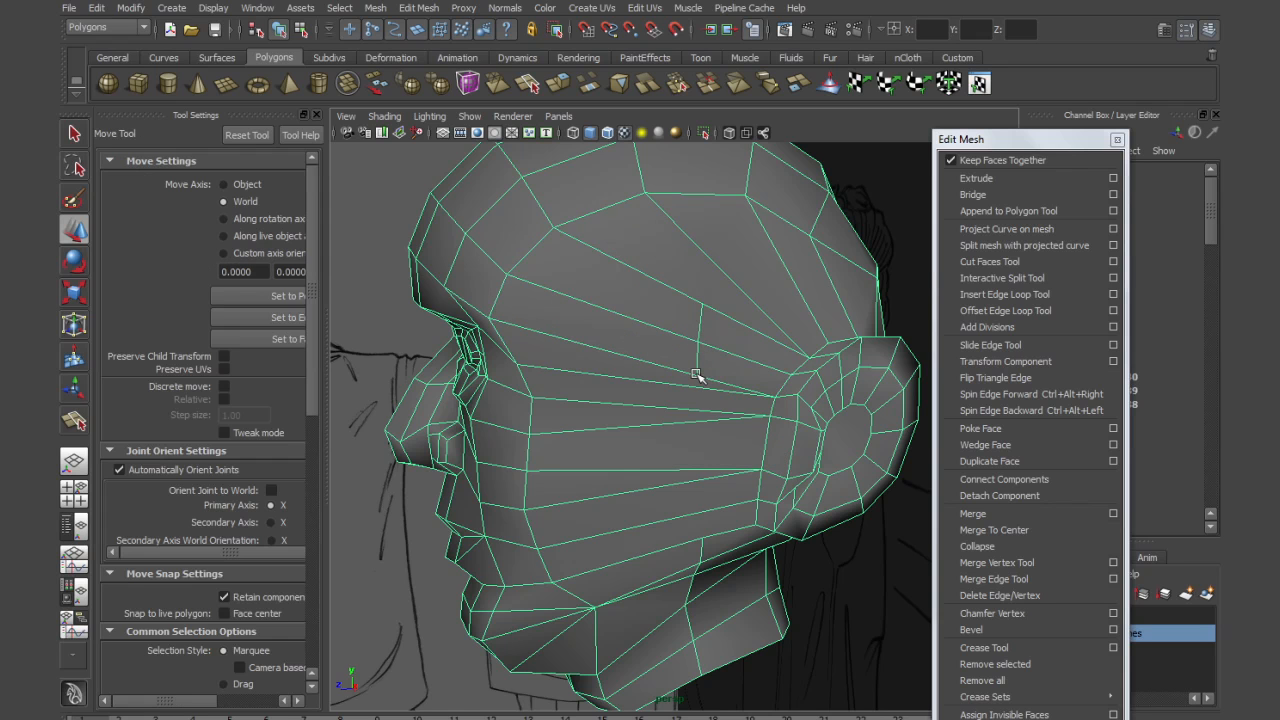
key(y)
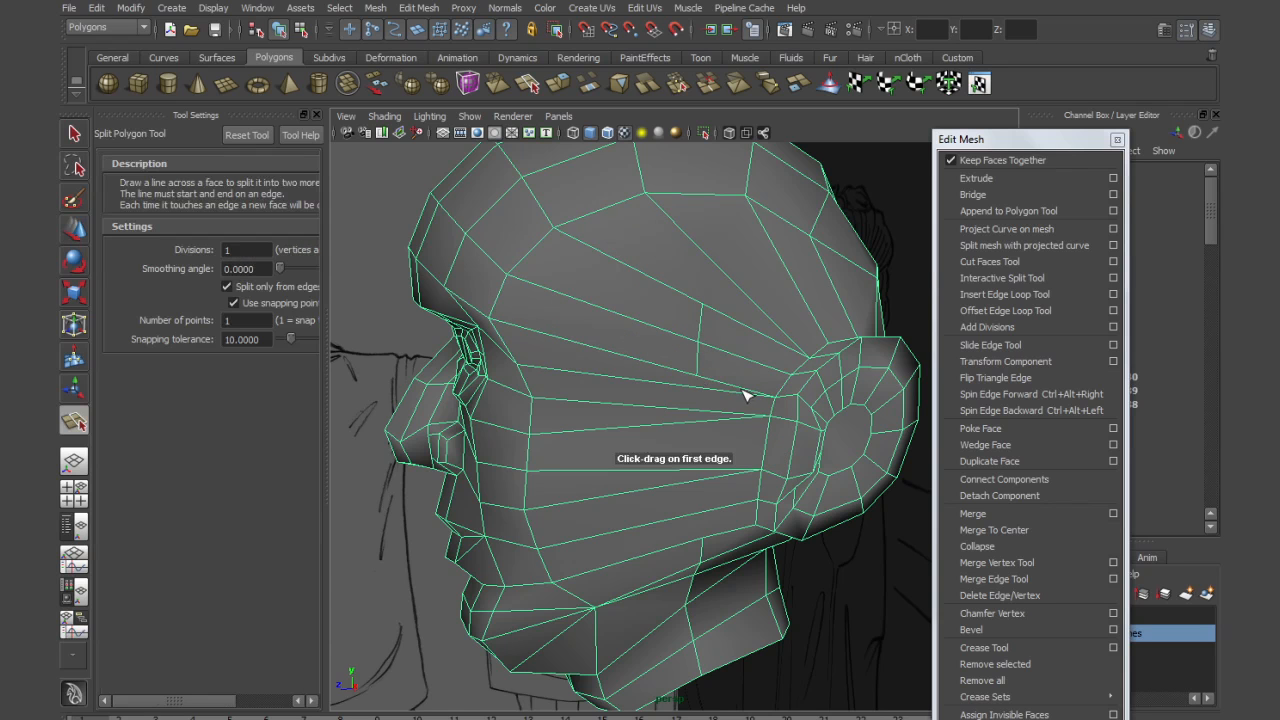
Split the cheek strips with a vertical edge from eye level down to the existing jaw cut
click(697, 414)
click(700, 477)
click(701, 481)
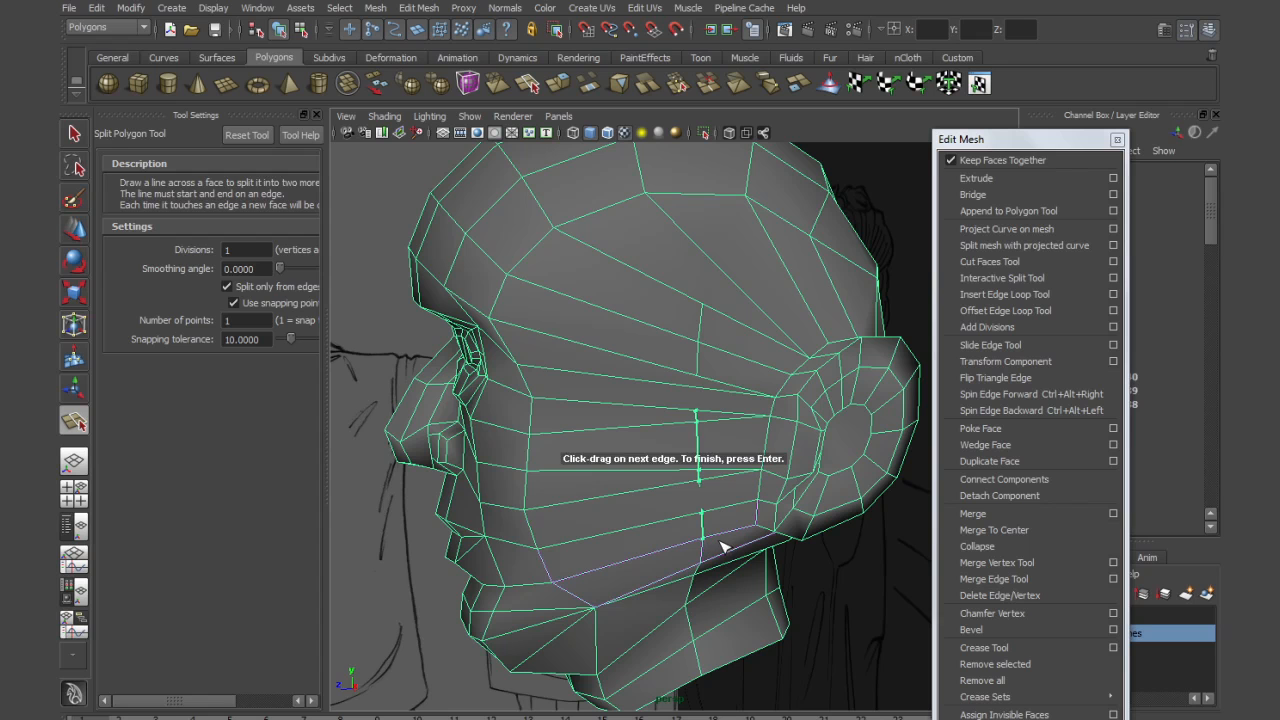
key(Return)
key(y)
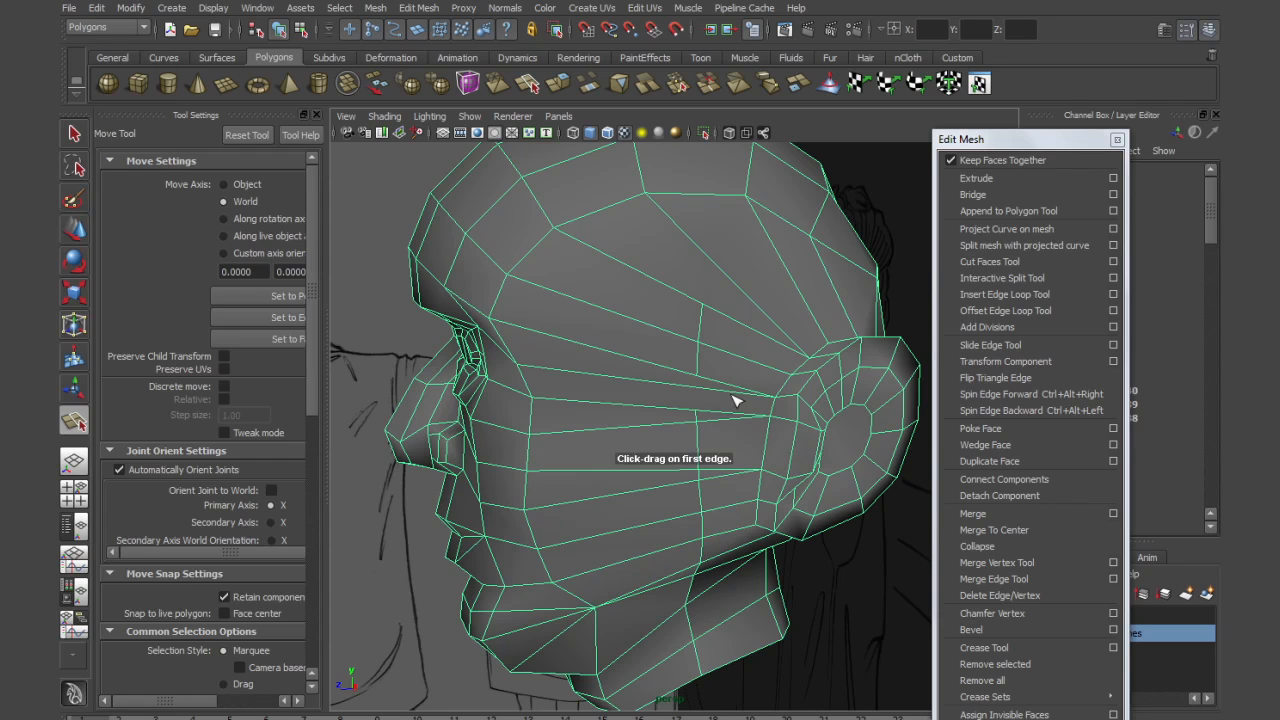
Continue the vertical edge from the temple cut up to the rear vertex on the upper side of the crown
click(704, 303)
click(725, 274)
click(746, 197)
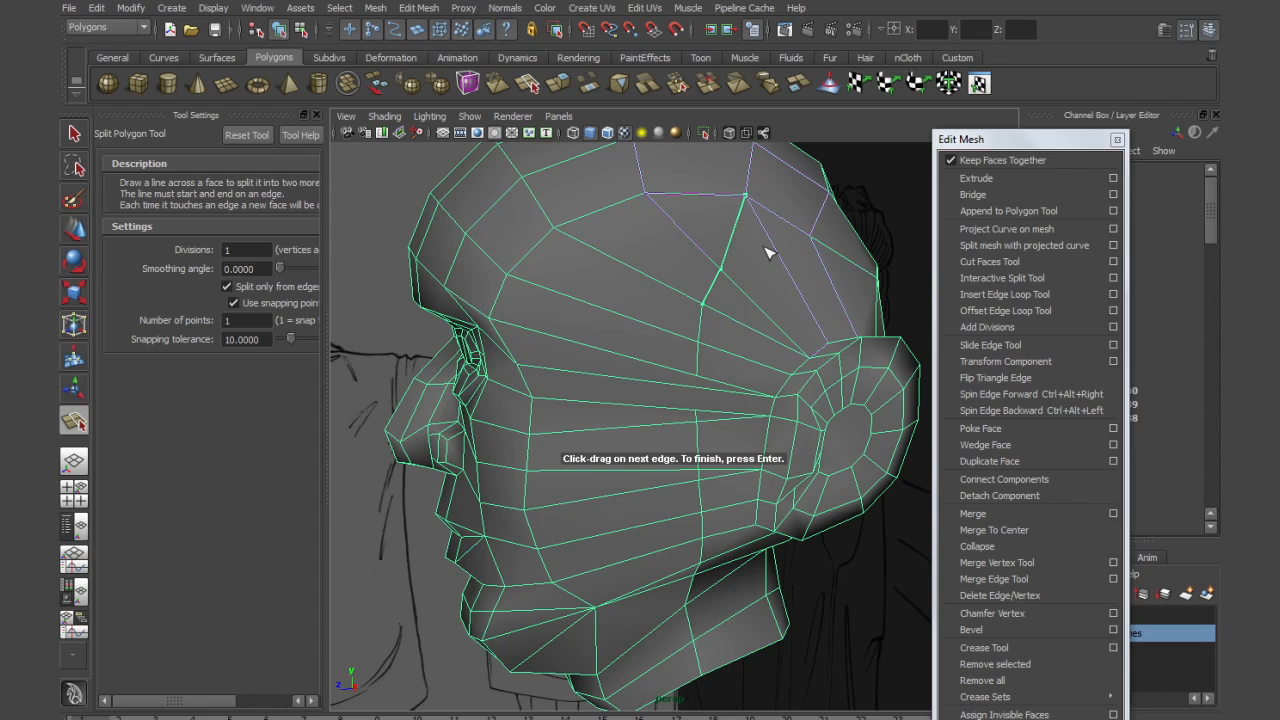
key(Return)
key(y)
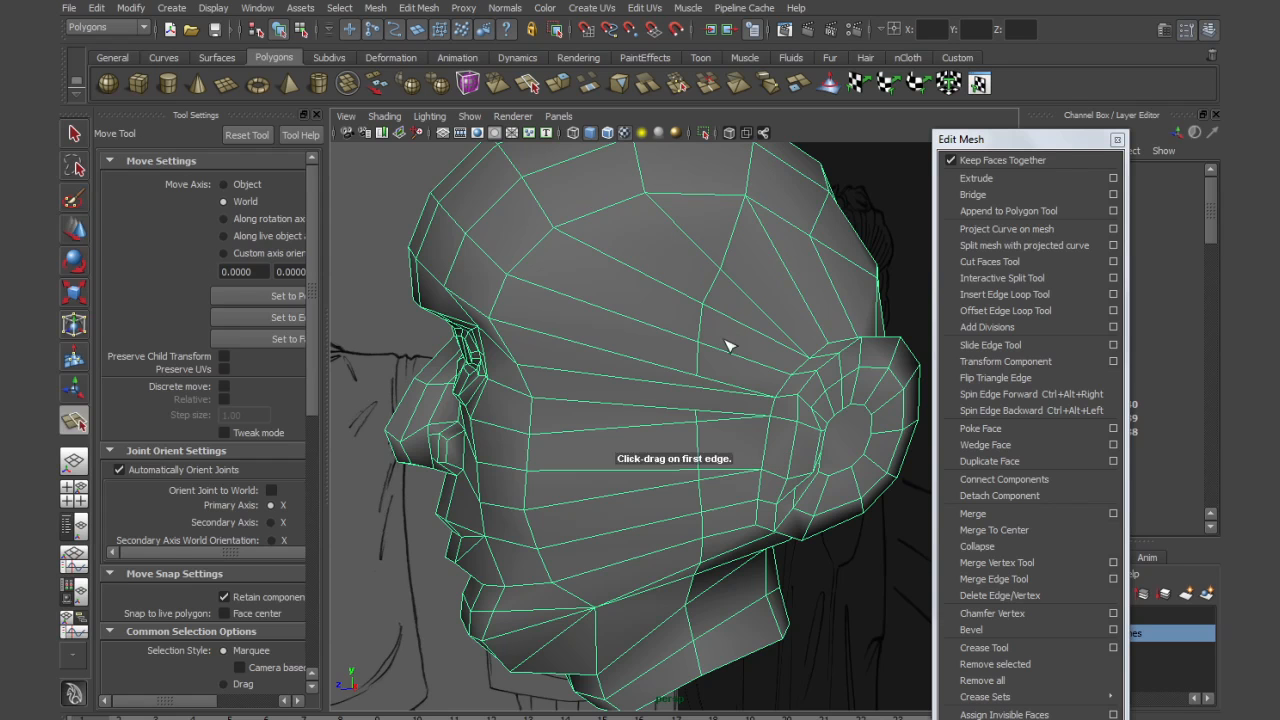
Split the remaining strips between the temple and cheek cuts to bridge the gap in the vertical edge
click(698, 384)
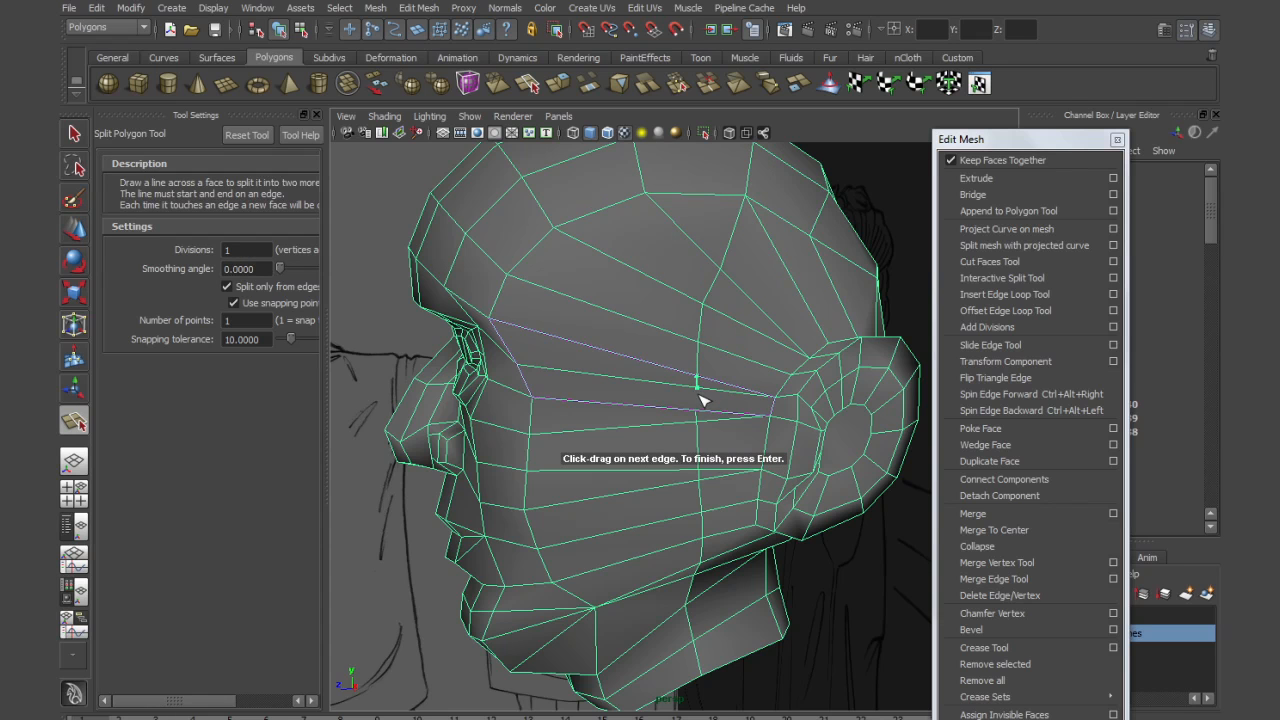
click(700, 415)
key(Return)
Snap the doubled cut vertices between the cheek and temple onto their neighbours along the vertical edge
alt+drag(706, 468, 694, 449)
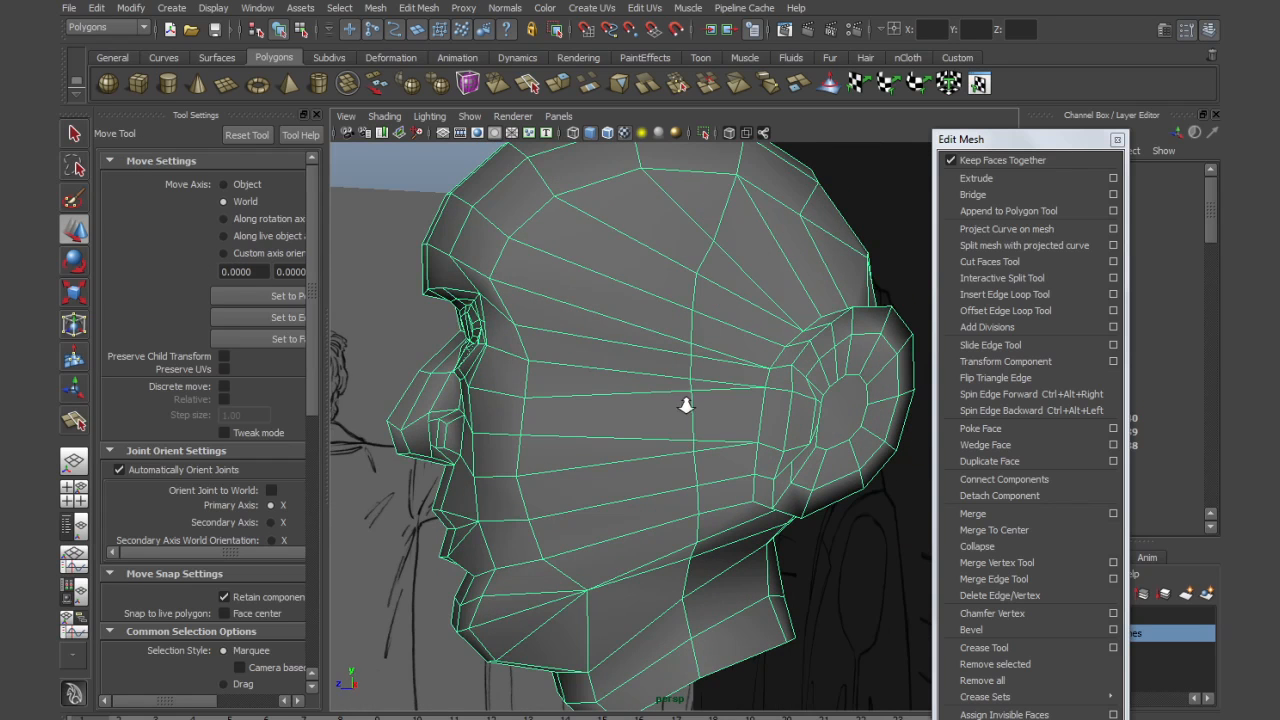
scroll(685, 405, up, 5)
right_drag(722, 463, 679, 456)
click(697, 525)
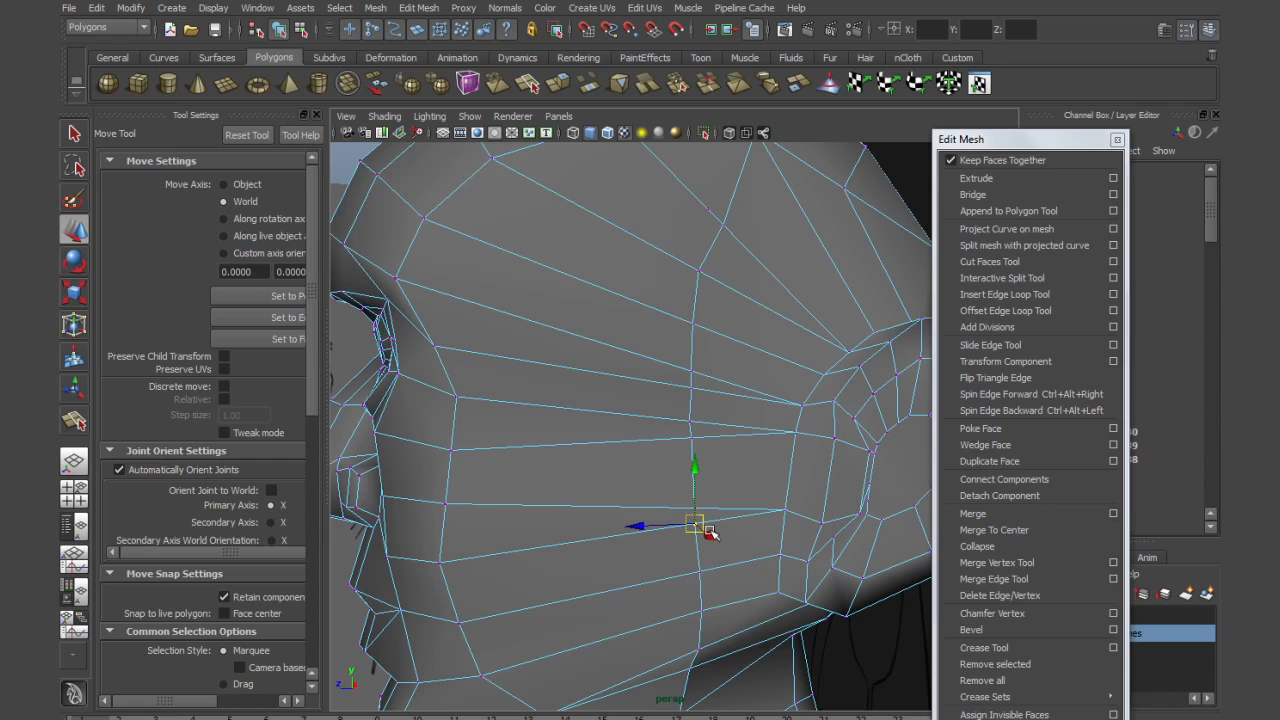
drag(709, 533, 702, 515)
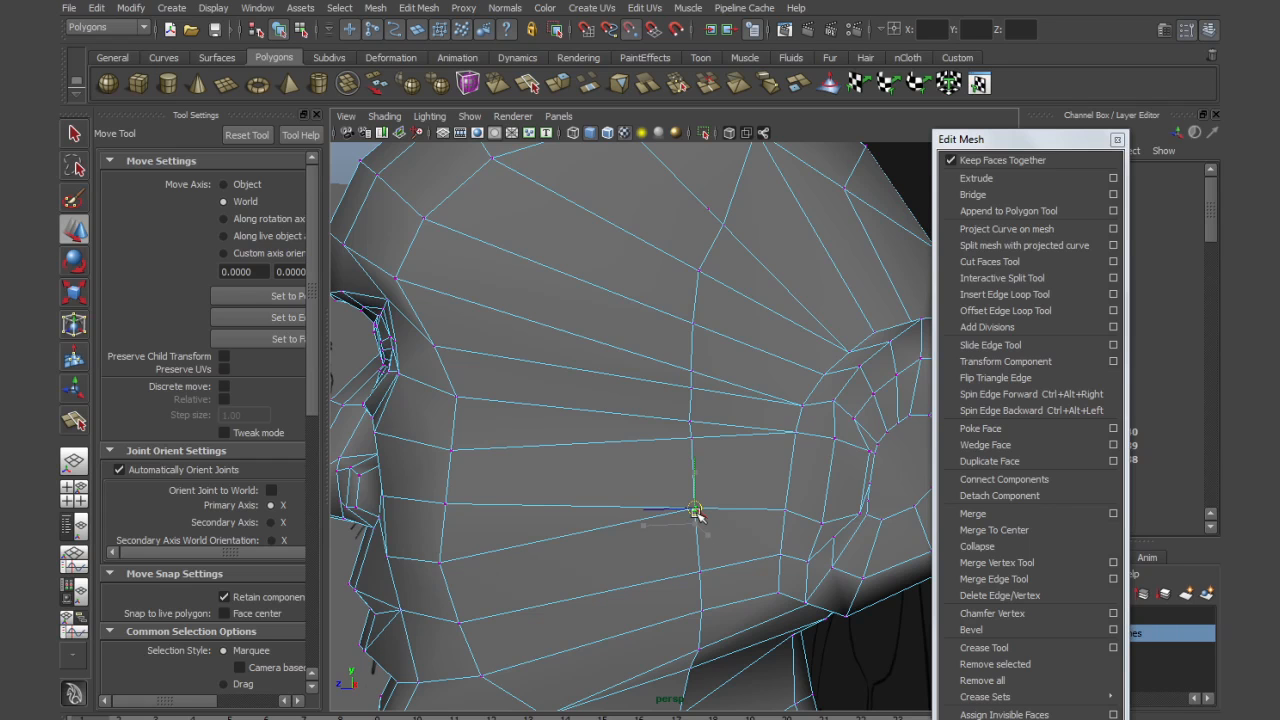
click(690, 420)
drag(694, 423, 694, 443)
drag(693, 370, 693, 325)
click(692, 372)
key(v)
drag(692, 371, 693, 386)
Snap the doubled vertices of the vertical edge above the temple together
click(702, 272)
key(v)
drag(705, 277, 722, 224)
click(708, 210)
key(v)
scroll(757, 300, down, 10)
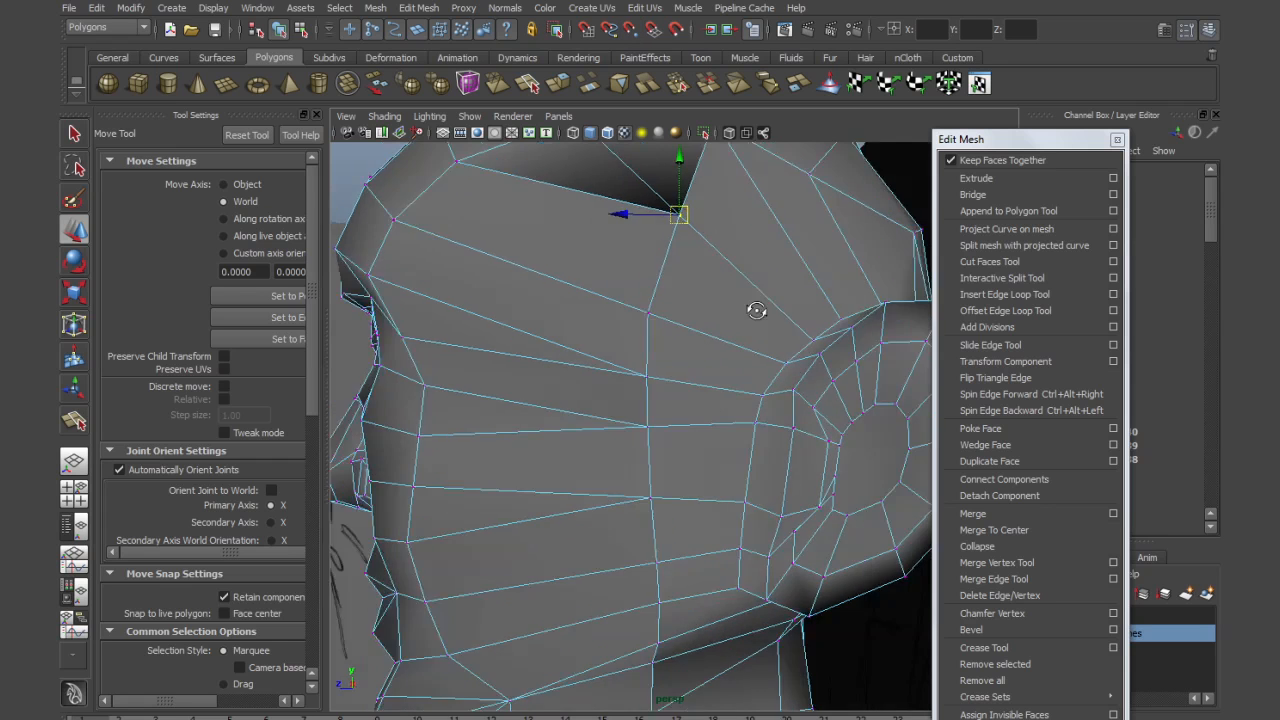
Select the vertices across the half head and merge the coincident ones
drag(560, 216, 922, 692)
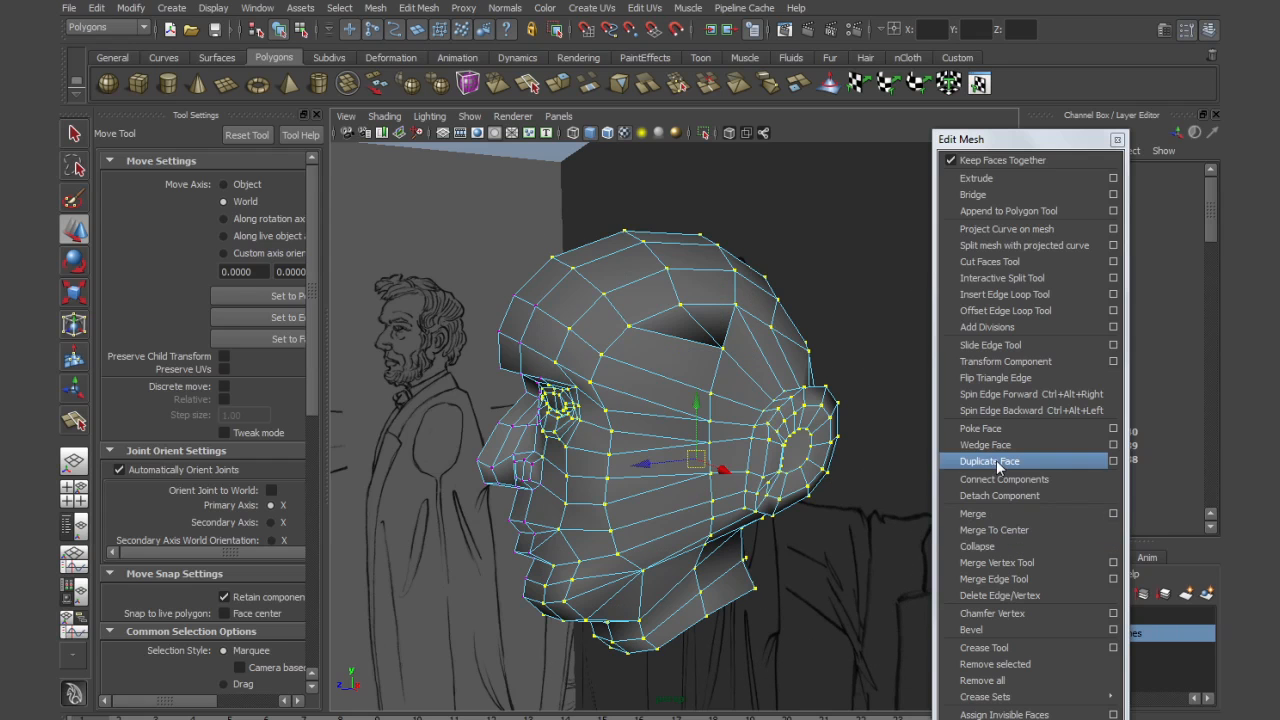
click(991, 516)
alt+right_drag(747, 465, 777, 466)
alt+drag(777, 466, 703, 403)
Select the vertices of the vertical edge between temple and cheek and pull them sideways outward to round the head
right_drag(704, 402, 649, 393)
drag(607, 263, 707, 501)
drag(737, 597, 687, 484)
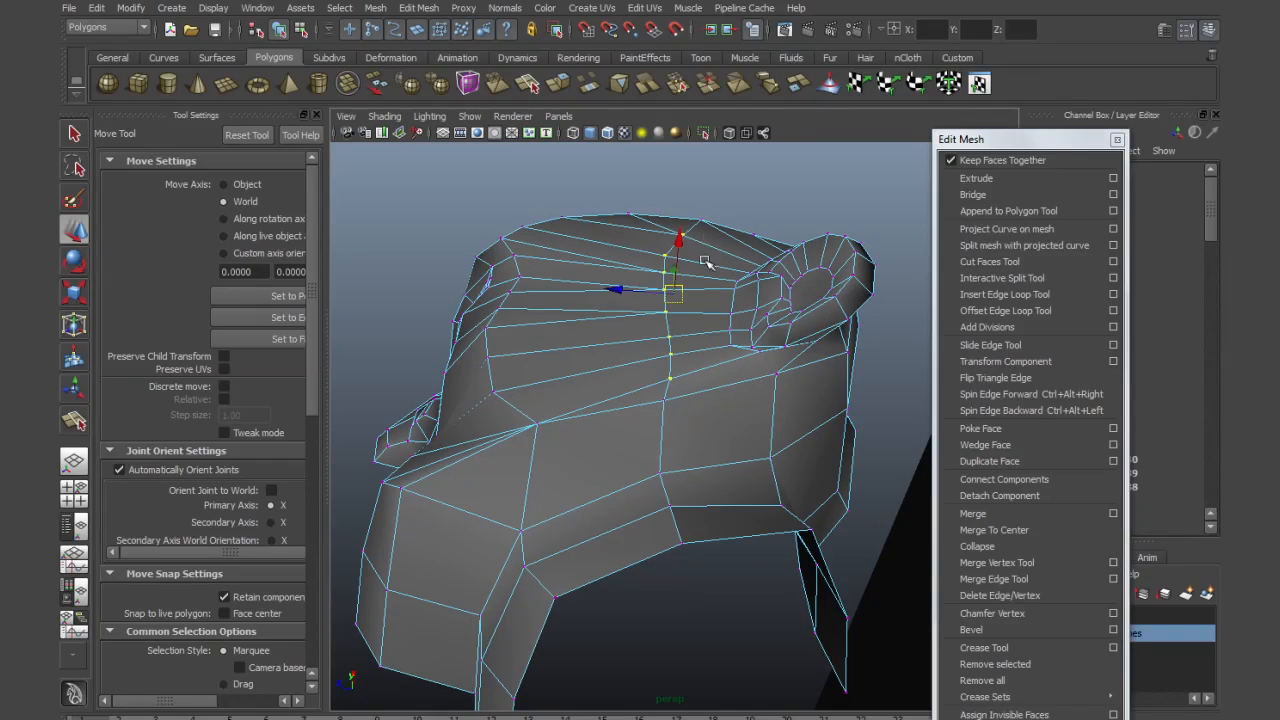
drag(681, 248, 711, 354)
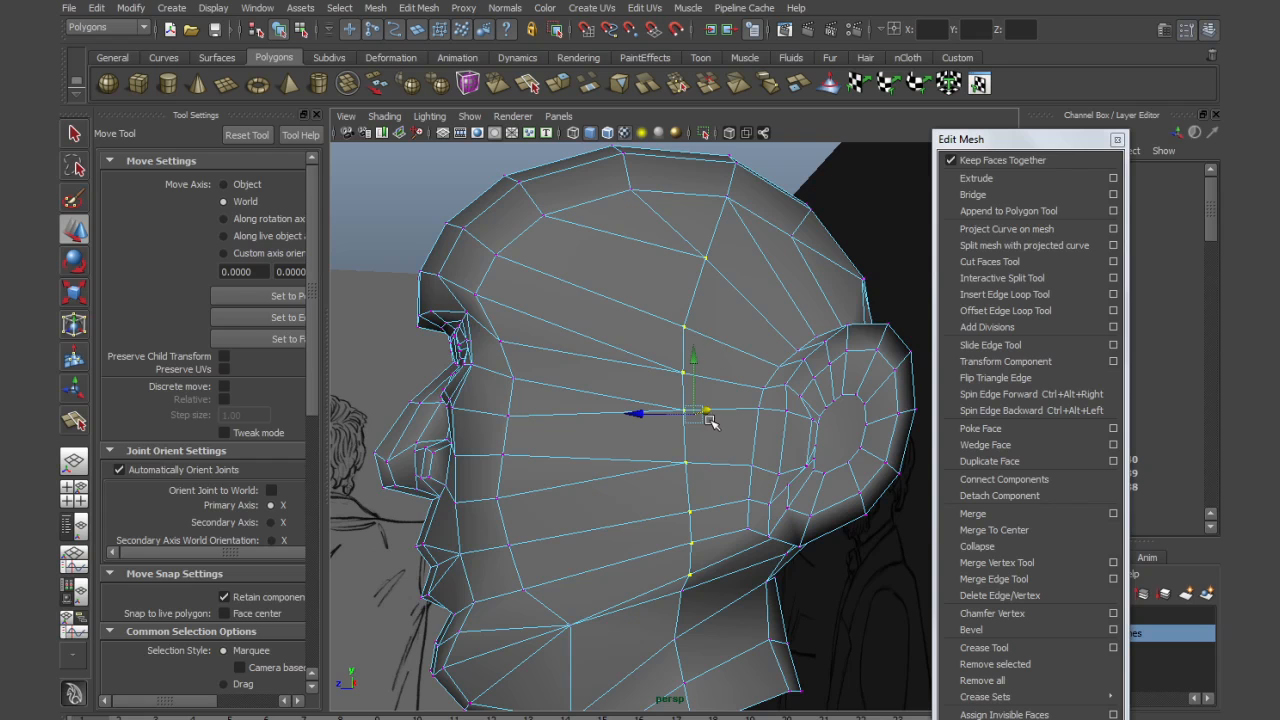
In the side view, raise the four vertices at the crown of the head toward the reference drawing
key(space)
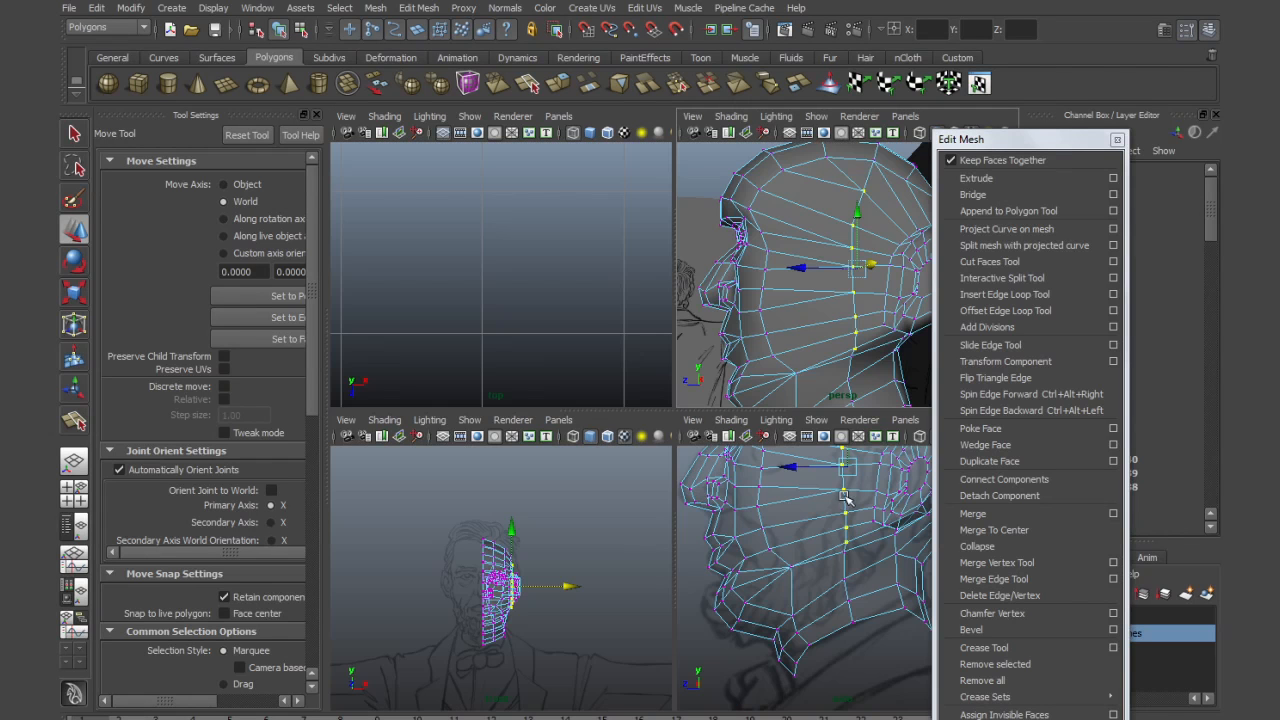
key(space)
alt+drag(704, 460, 700, 572)
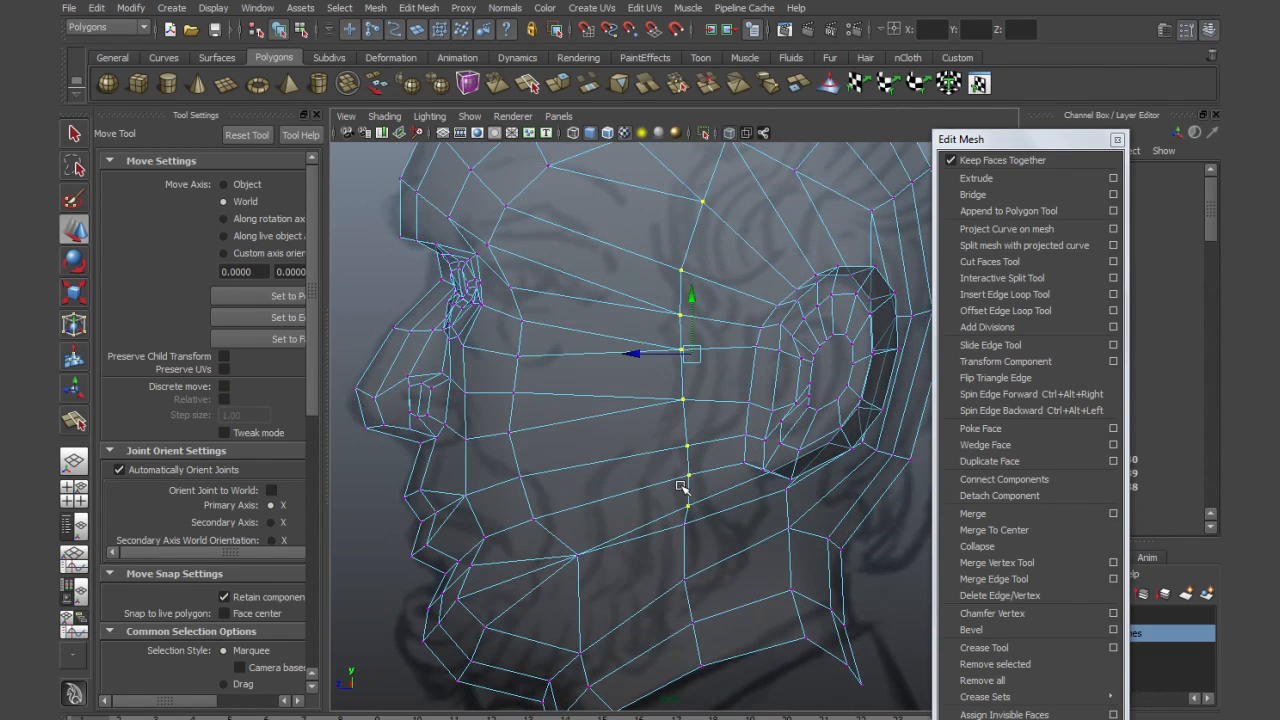
alt+middle_drag(690, 447, 700, 580)
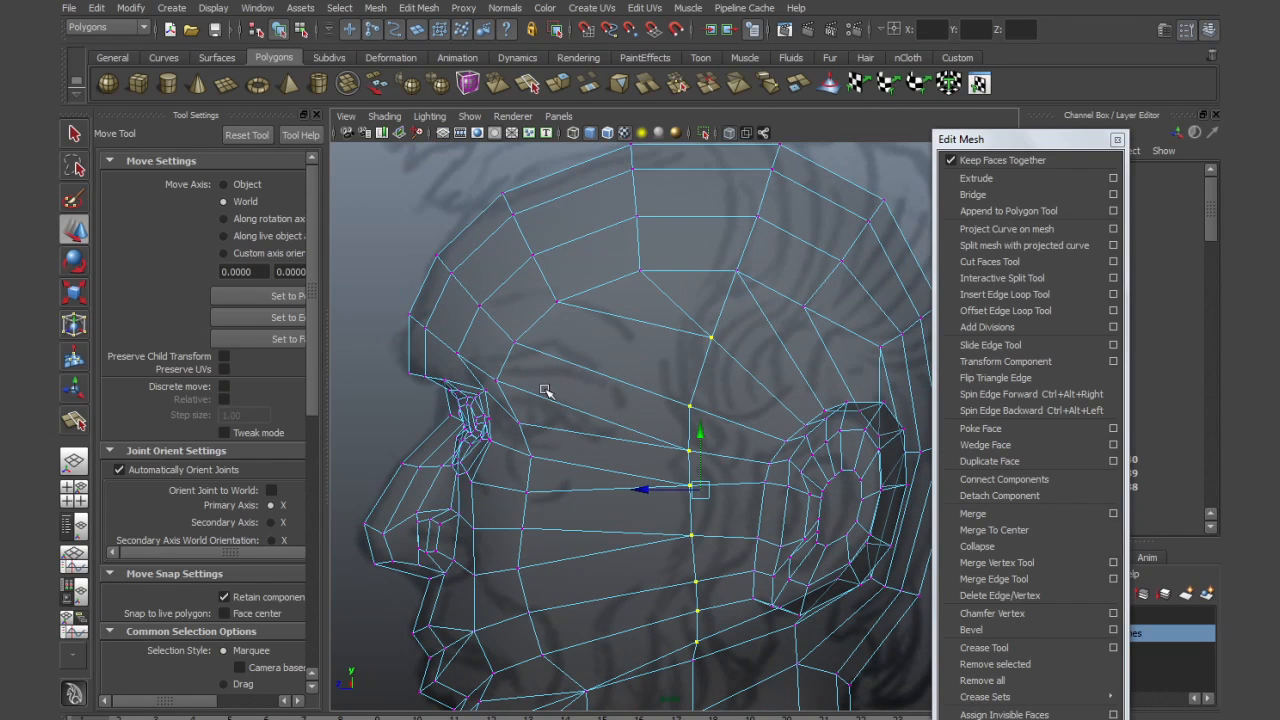
key(y)
alt+middle_drag(674, 371, 670, 452)
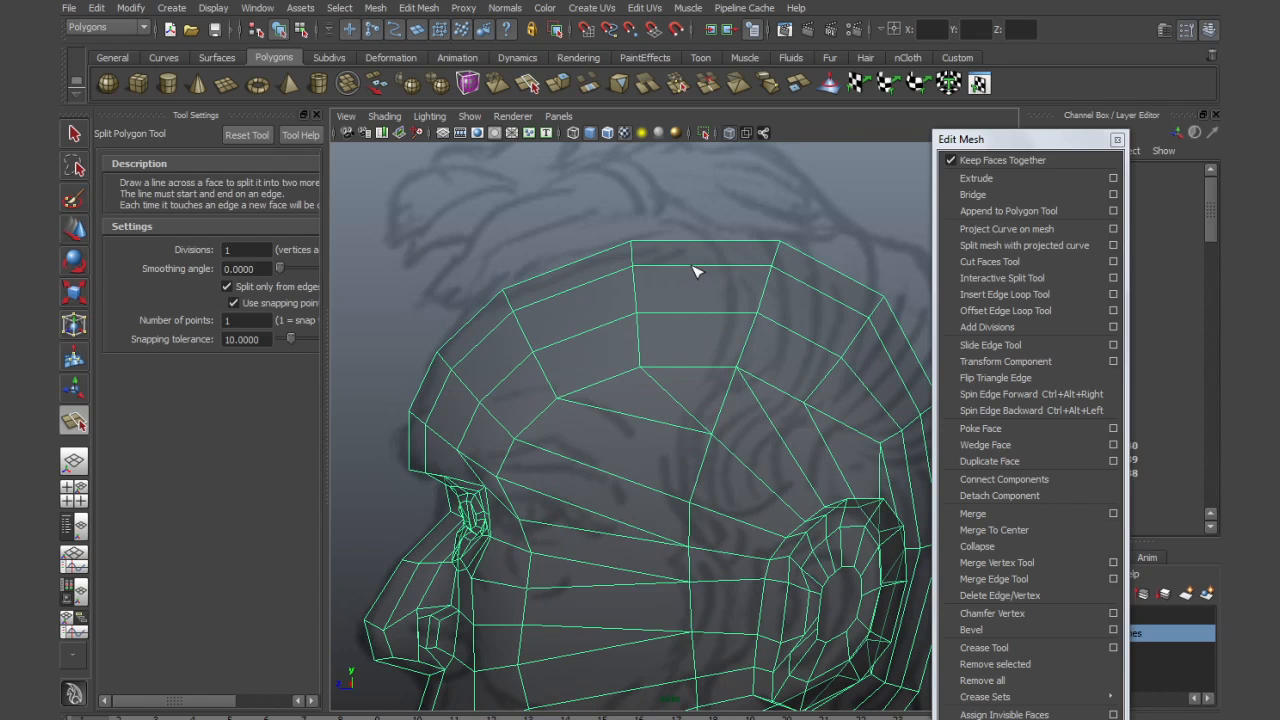
key(w)
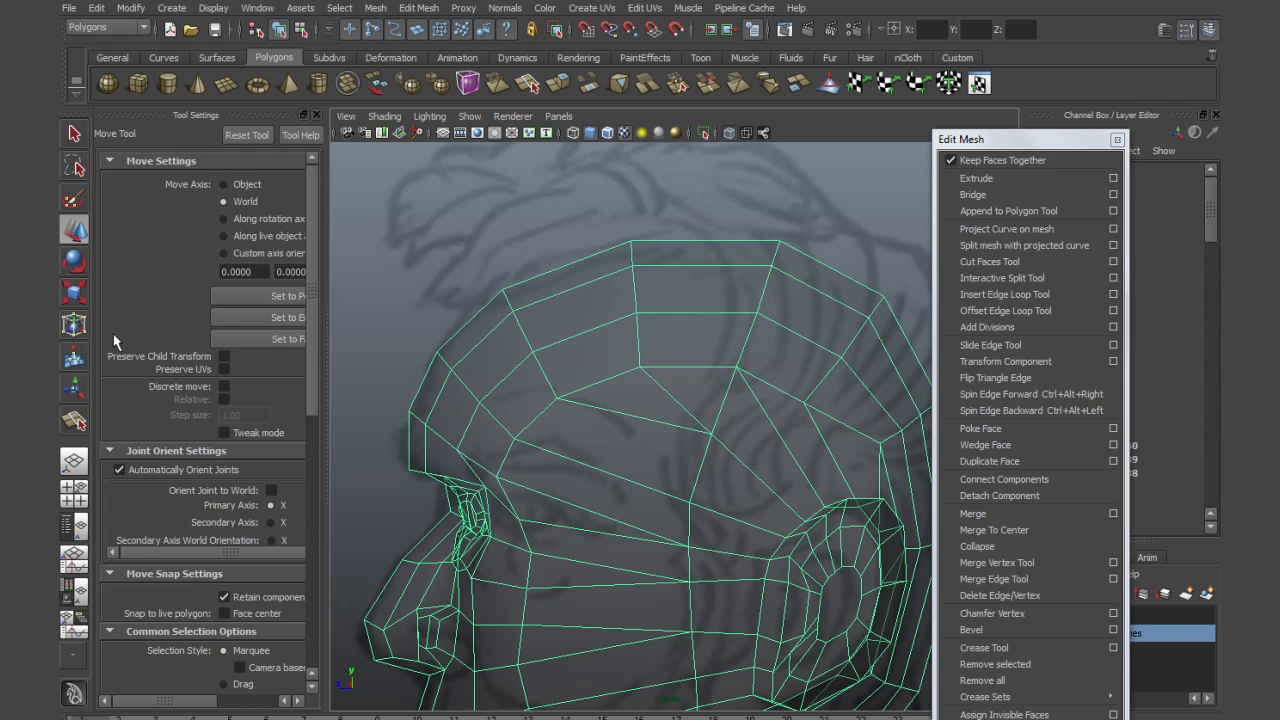
right_drag(656, 247, 608, 246)
drag(590, 224, 811, 277)
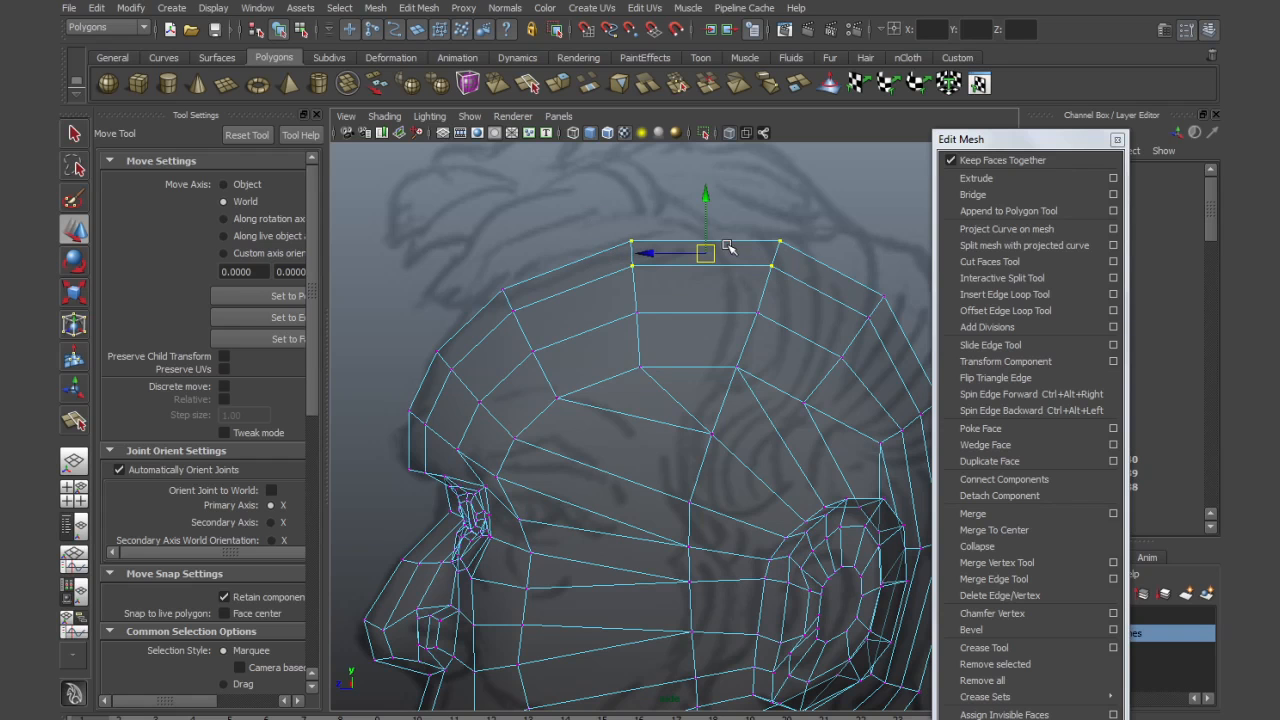
drag(706, 225, 716, 194)
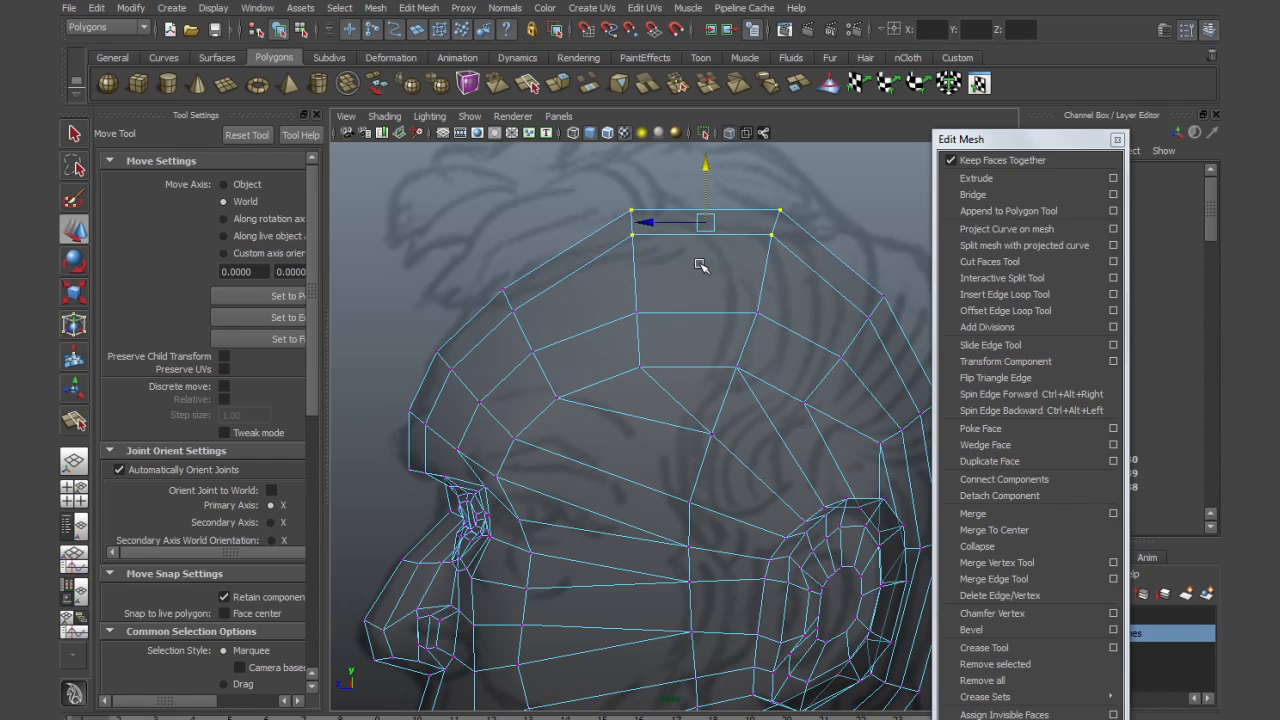
Move the outline vertices at the back of the head and above the nape outward toward the reference drawing's contour
alt+drag(737, 334, 643, 349)
drag(740, 288, 794, 303)
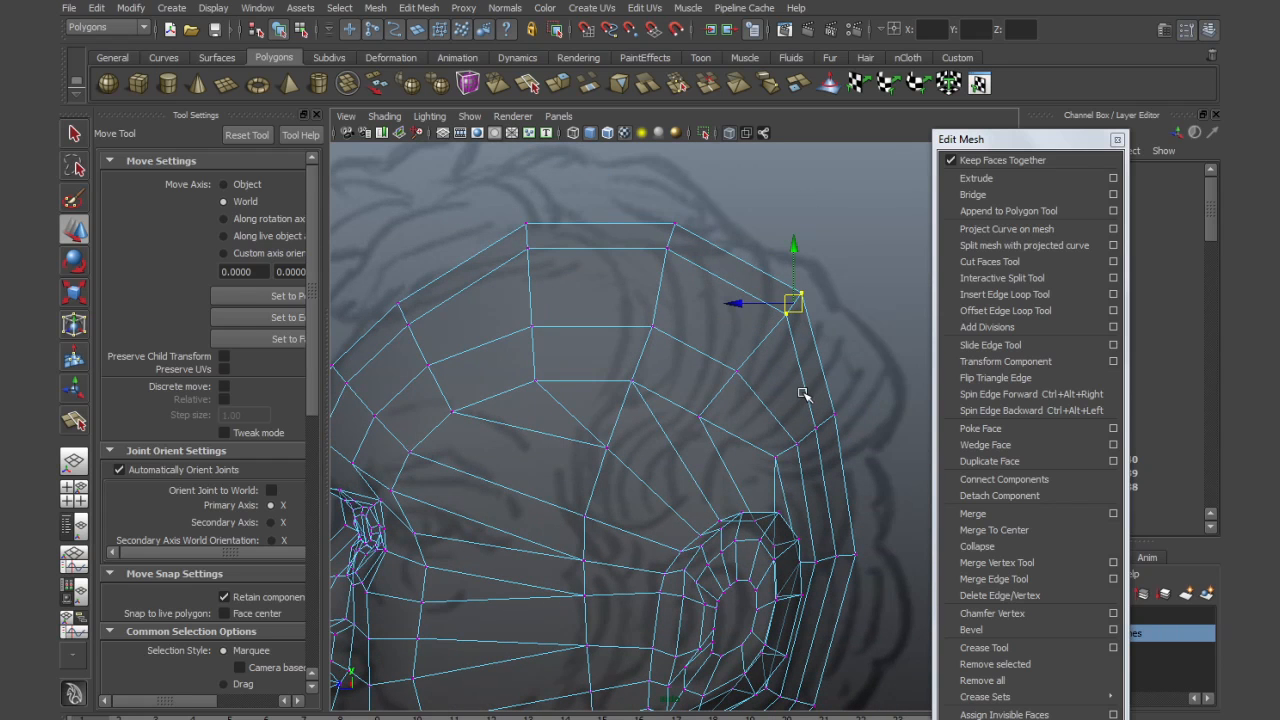
drag(778, 402, 818, 438)
alt+middle_drag(857, 477, 826, 388)
drag(840, 426, 789, 472)
drag(815, 630, 738, 611)
alt+middle_drag(677, 560, 809, 488)
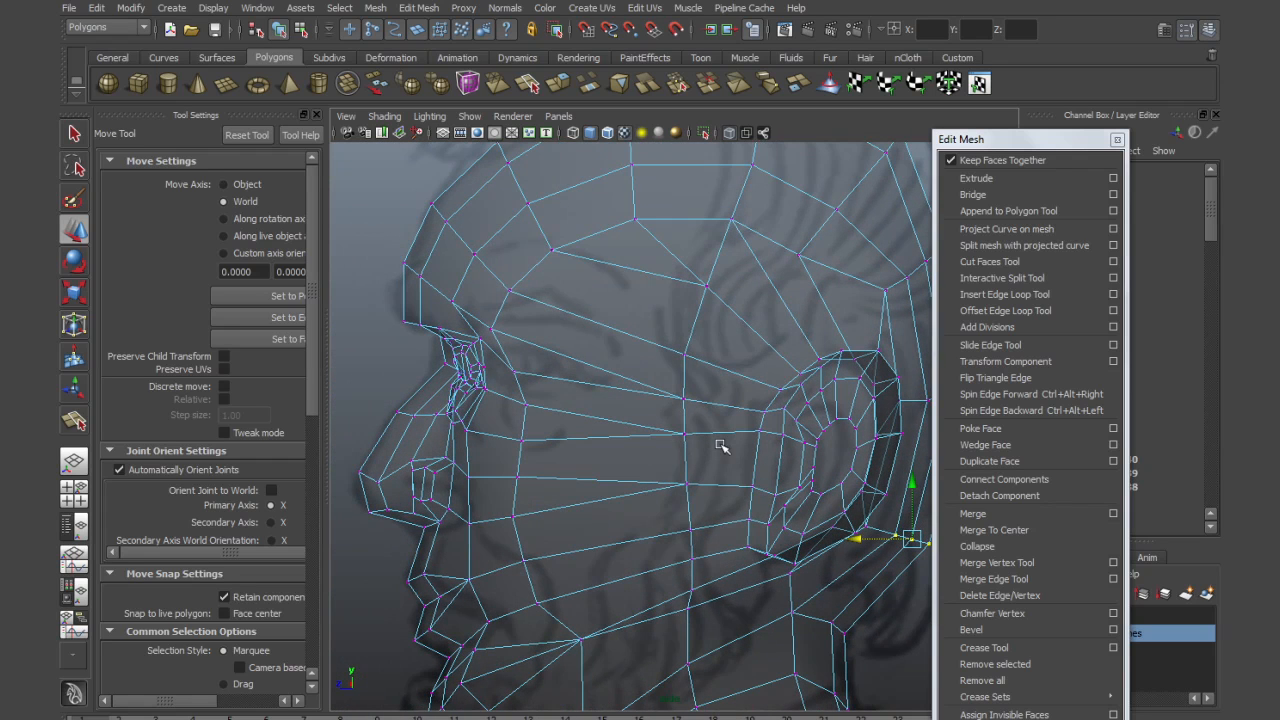
Split the upper strip of the head with a new edge running from the forehead across below the crown
key(y)
alt+middle_drag(717, 424, 720, 550)
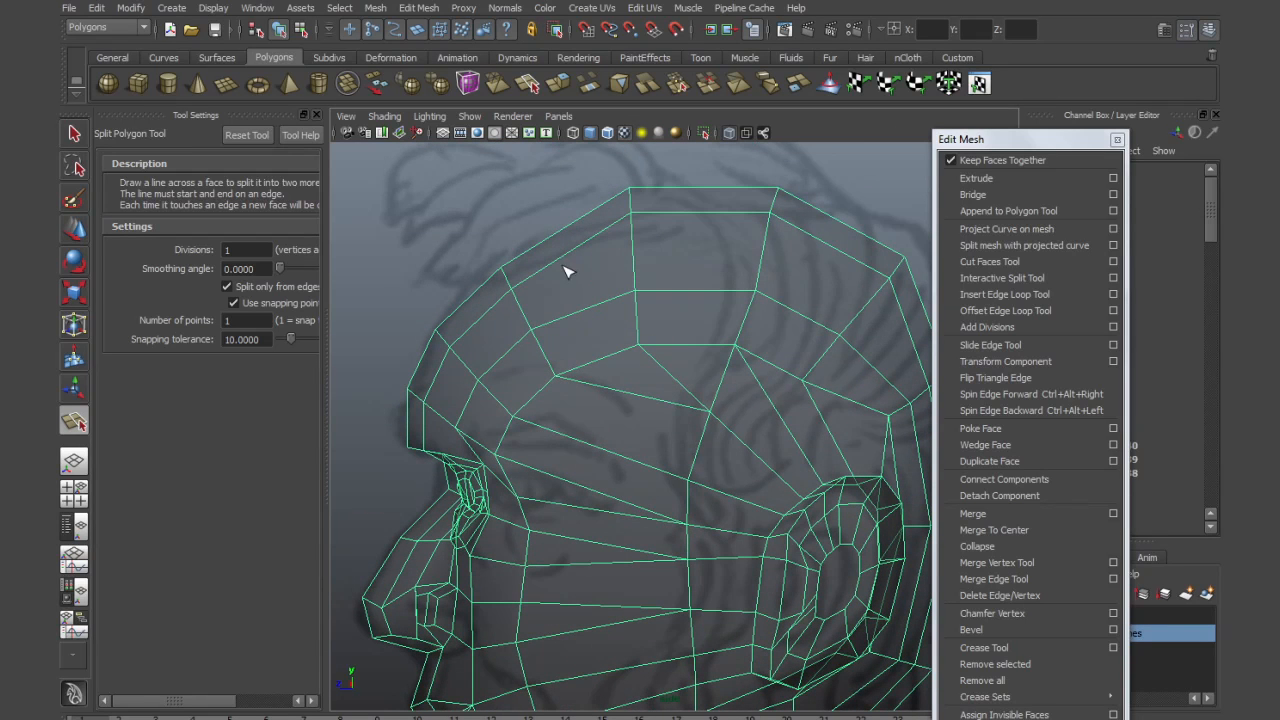
click(512, 291)
click(632, 242)
click(763, 250)
key(Return)
alt+middle_drag(737, 317, 677, 274)
Cut a second vertical edge from the new crown edge down to the temple, close in front of the existing one
key(y)
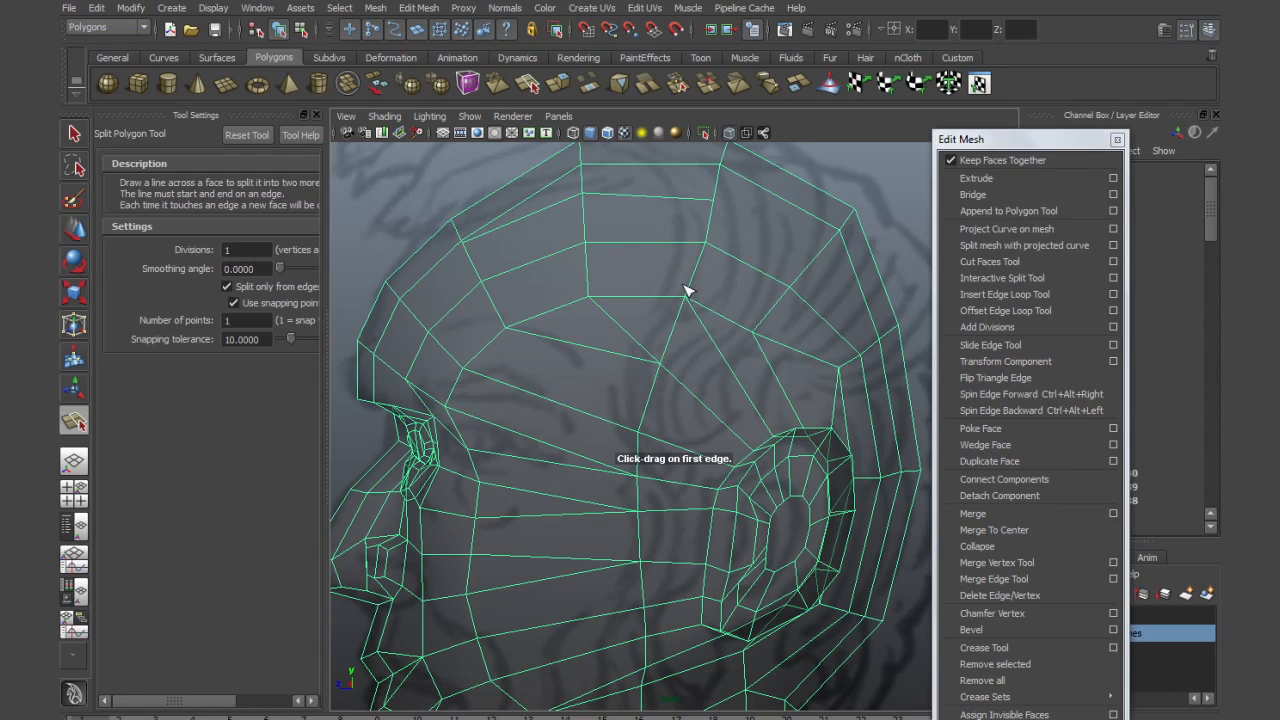
click(666, 198)
click(675, 243)
click(662, 296)
click(639, 345)
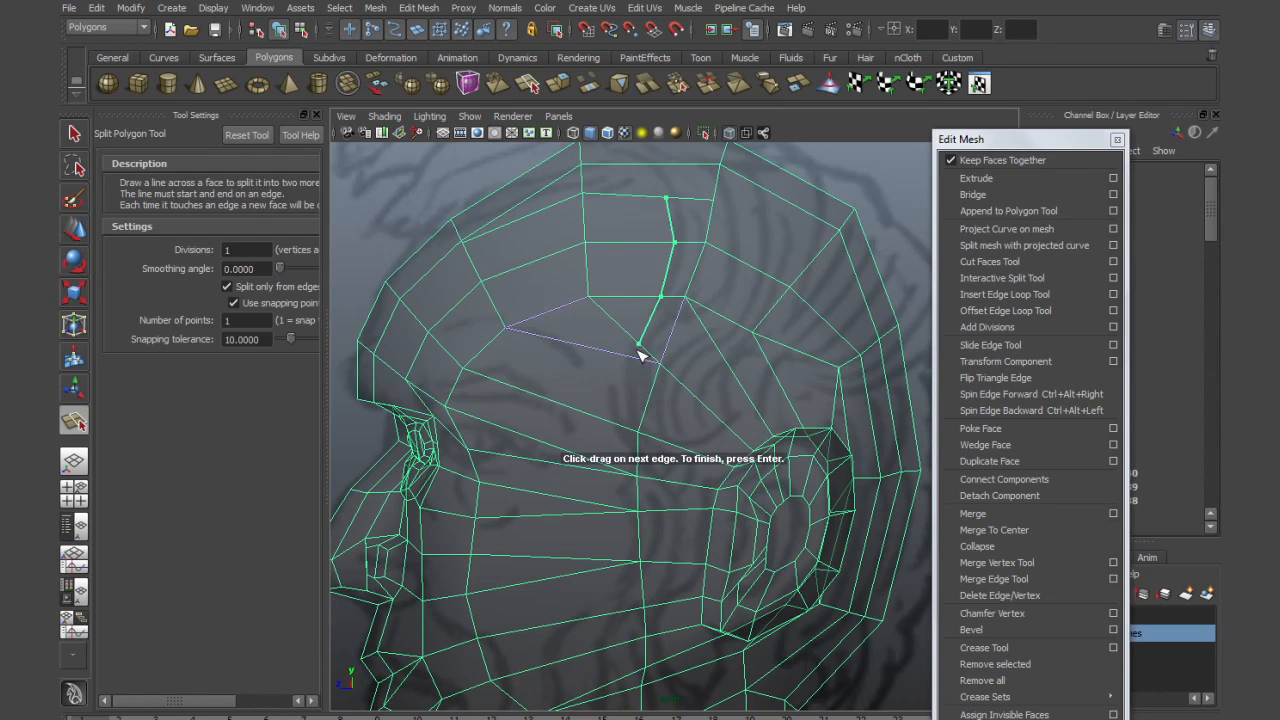
click(631, 356)
click(622, 424)
click(638, 467)
key(w)
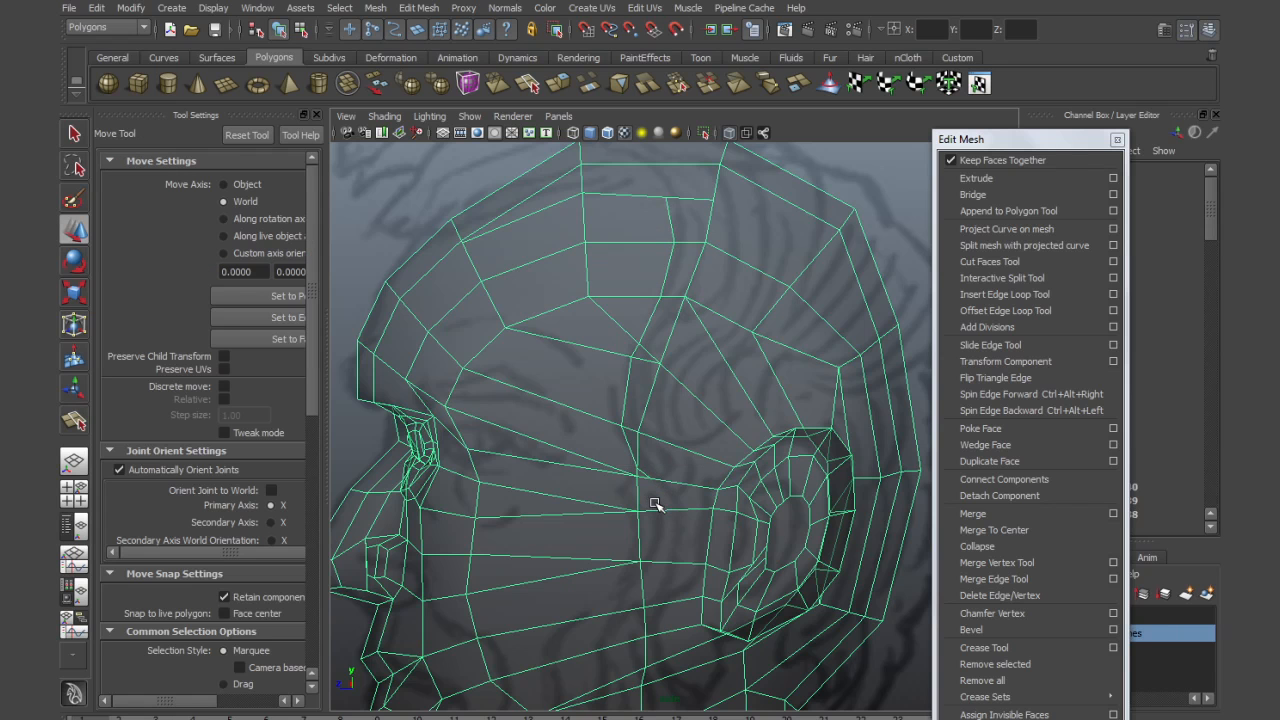
alt+middle_drag(660, 501, 629, 443)
alt+right_drag(629, 443, 636, 449)
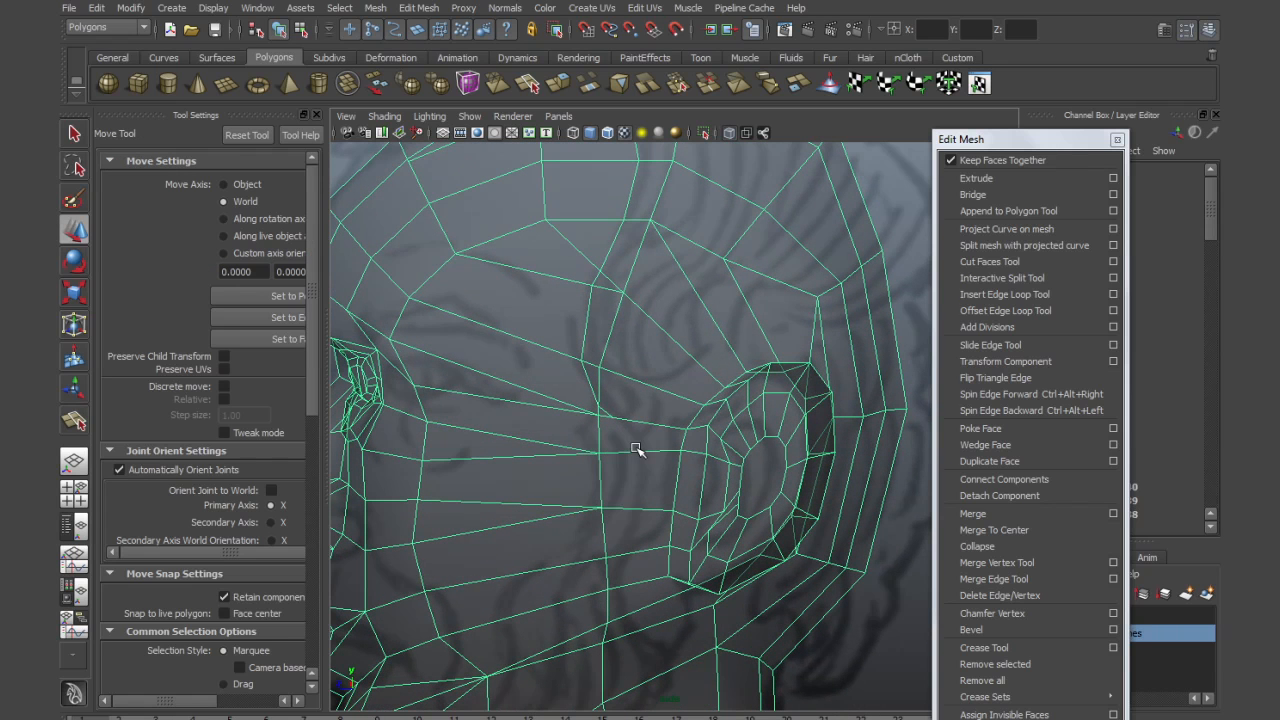
key(y)
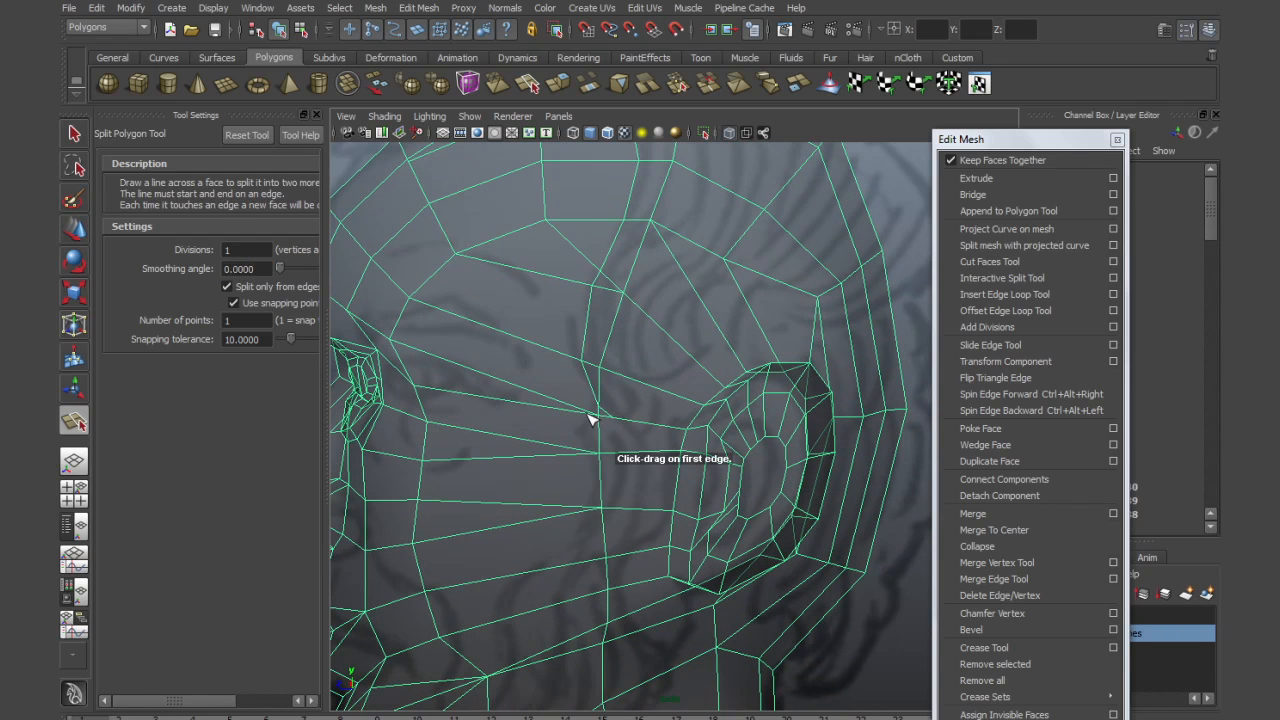
click(581, 452)
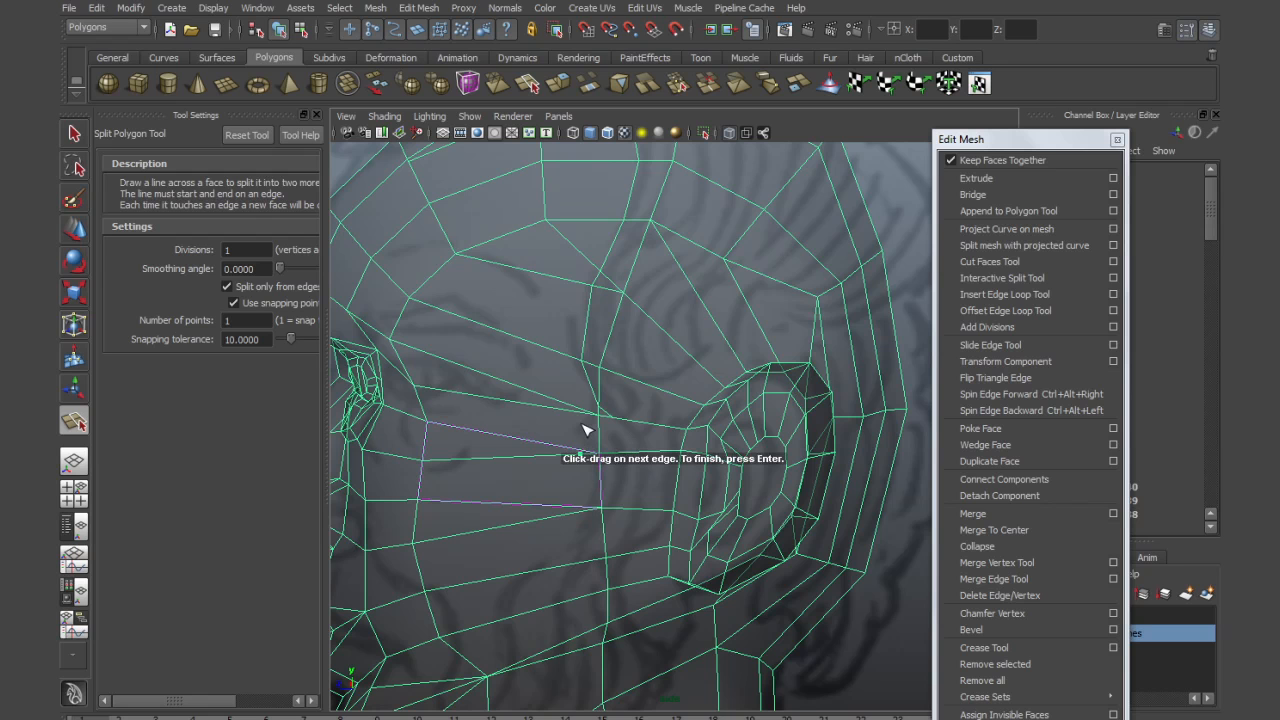
click(586, 418)
key(w)
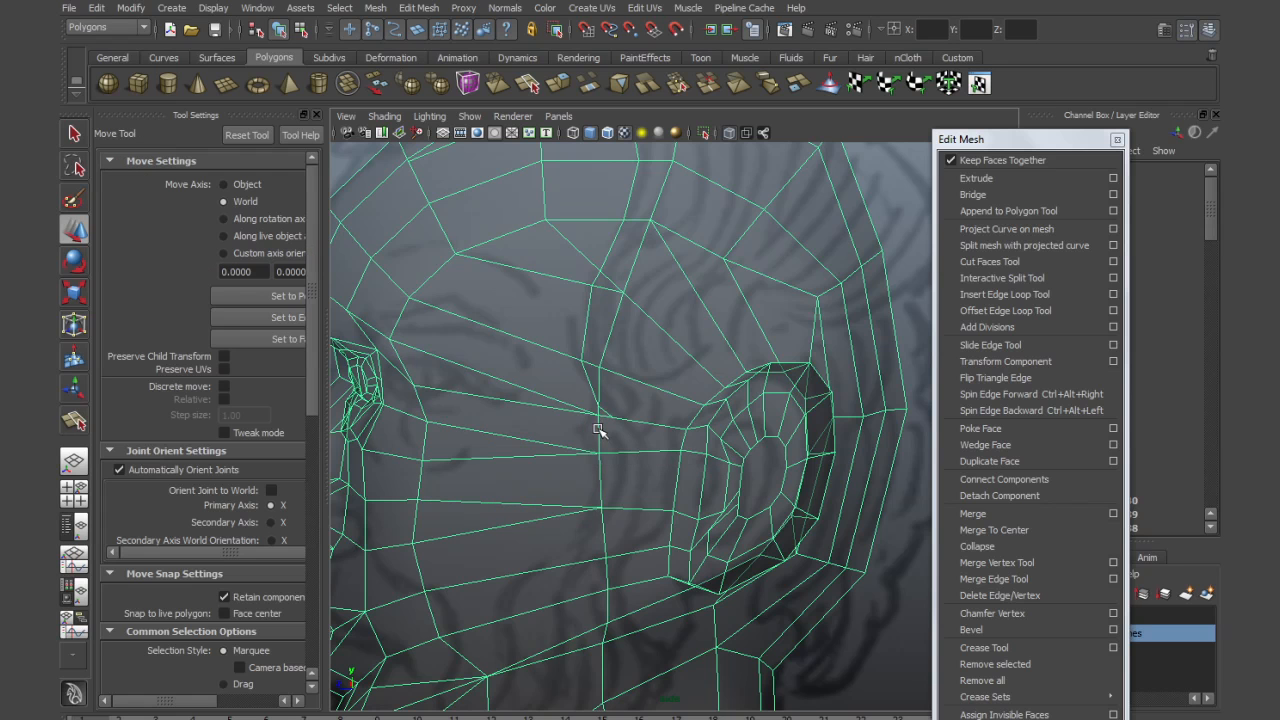
Extend the second vertical edge from the temple down through the strips in front of the ear
scroll(620, 430, up, 5)
alt+middle_drag(610, 458, 664, 456)
key(y)
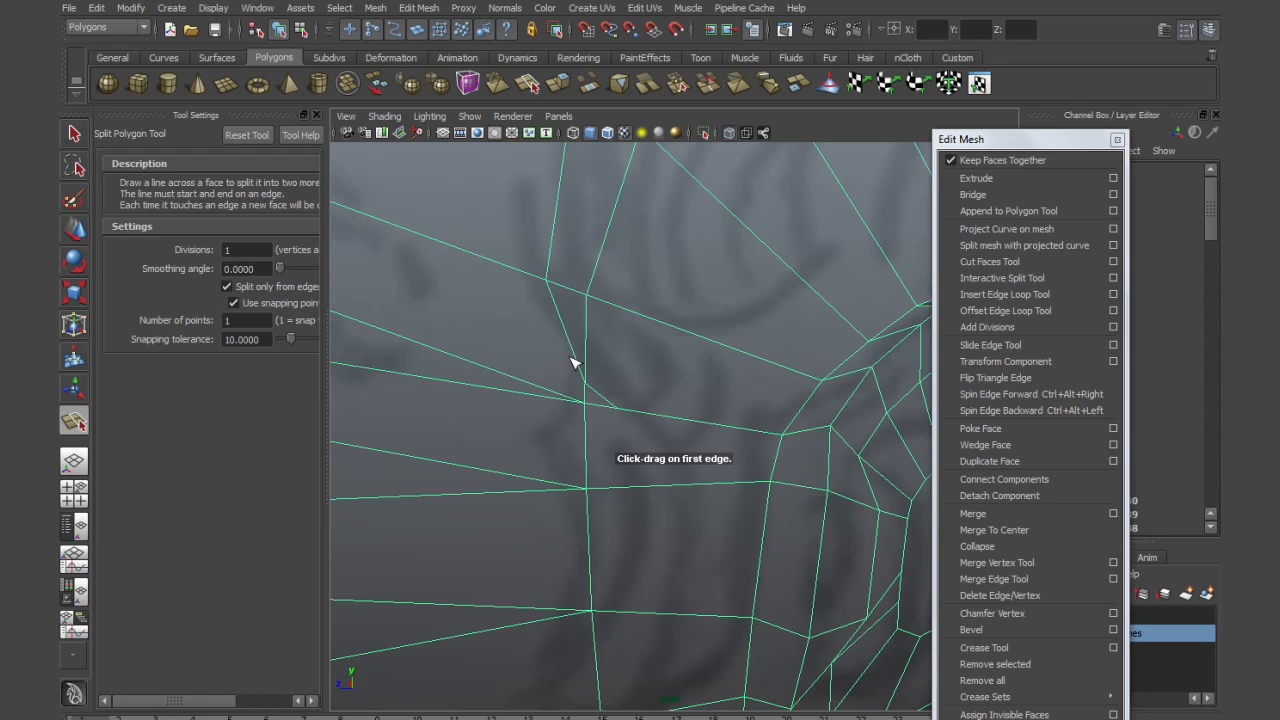
click(573, 356)
click(548, 395)
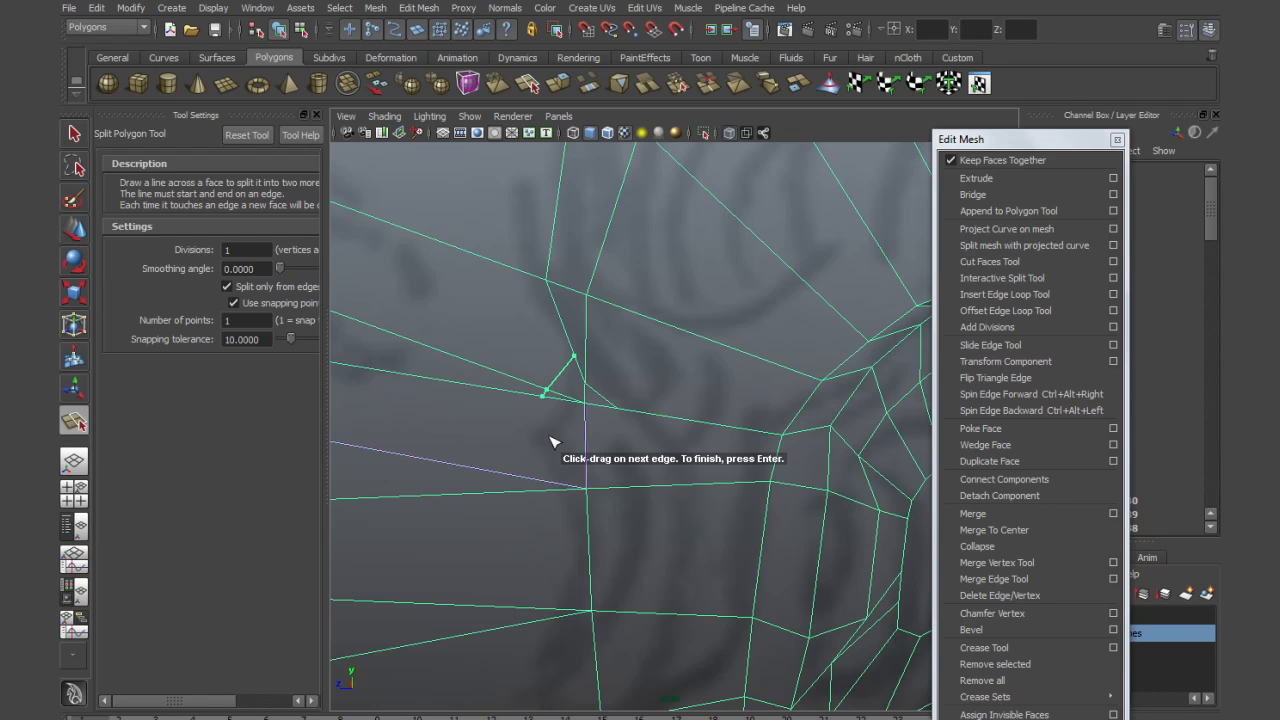
click(536, 481)
click(588, 556)
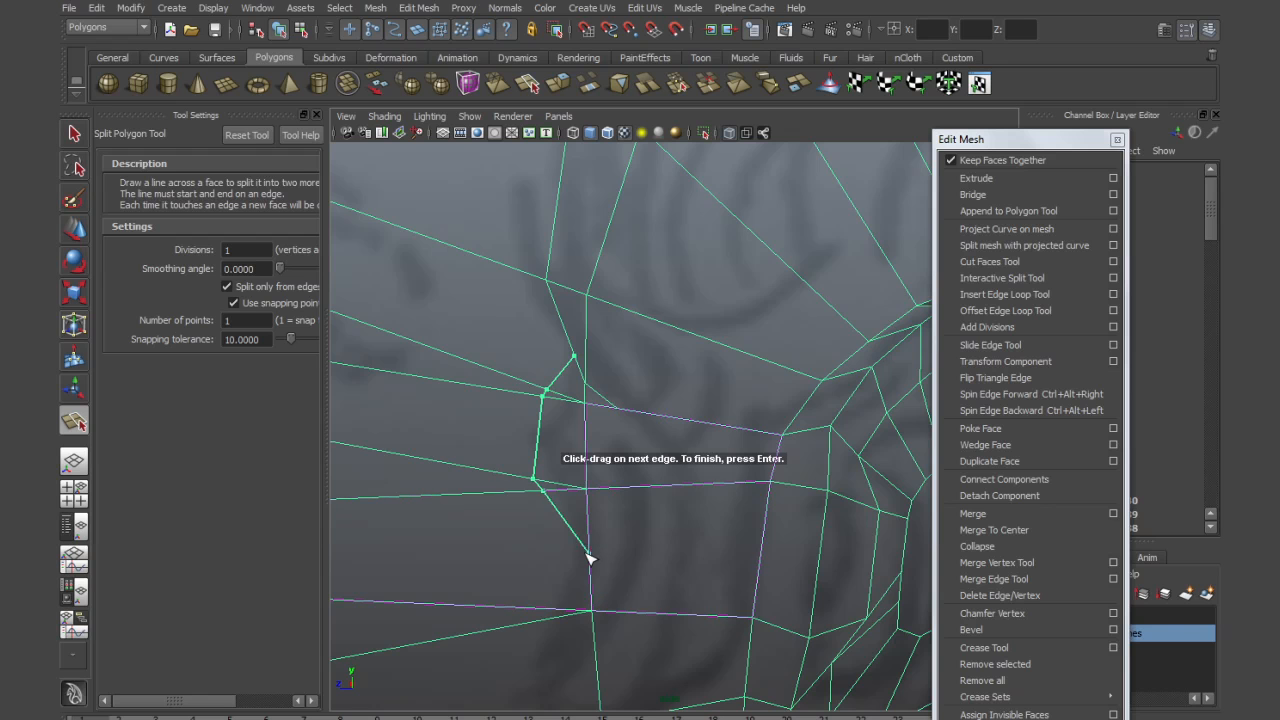
click(558, 608)
key(Return)
key(w)
Split the lower cheek strips to carry the second vertical edge further down, in front of the existing one
scroll(614, 580, down, 5)
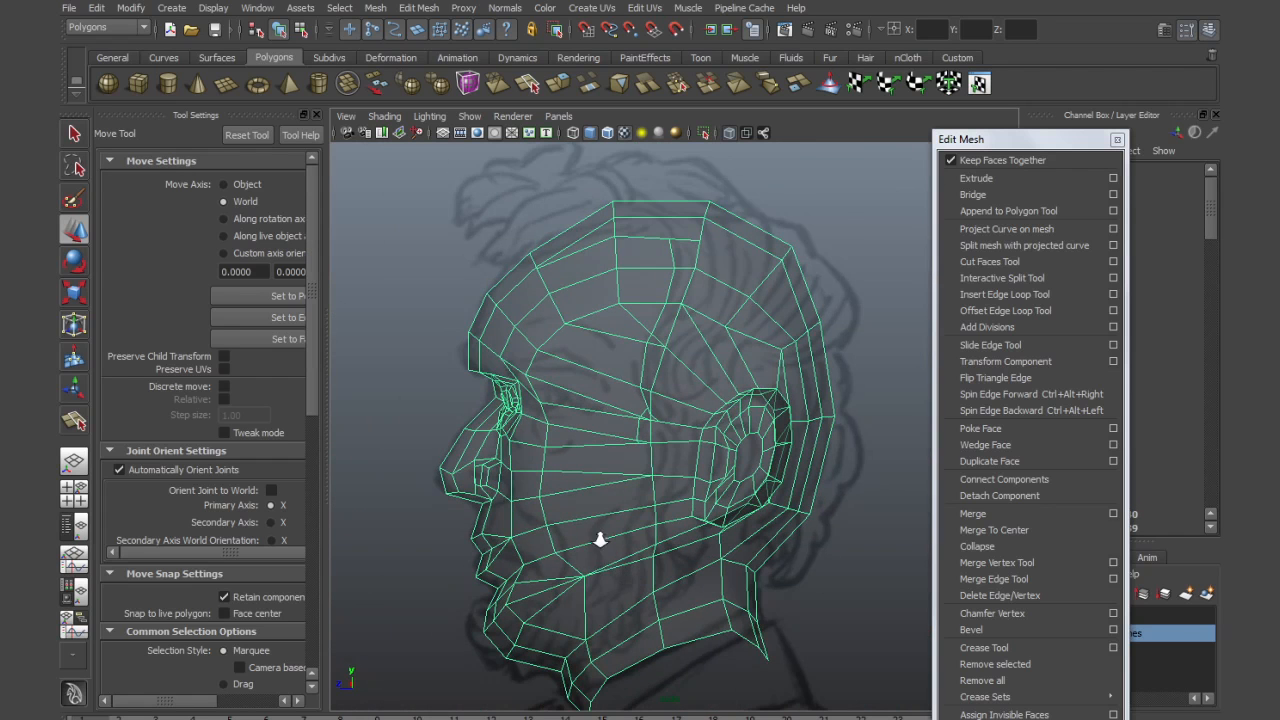
scroll(600, 540, up, 5)
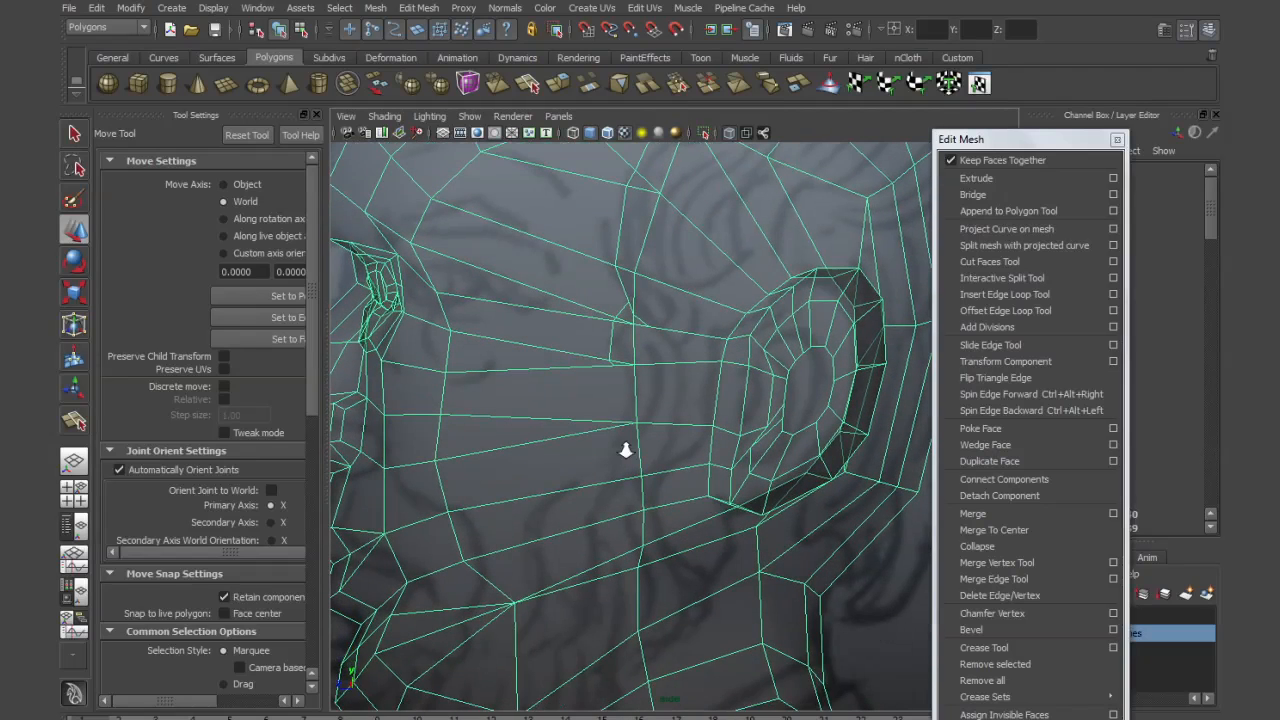
alt+drag(625, 450, 716, 477)
key(y)
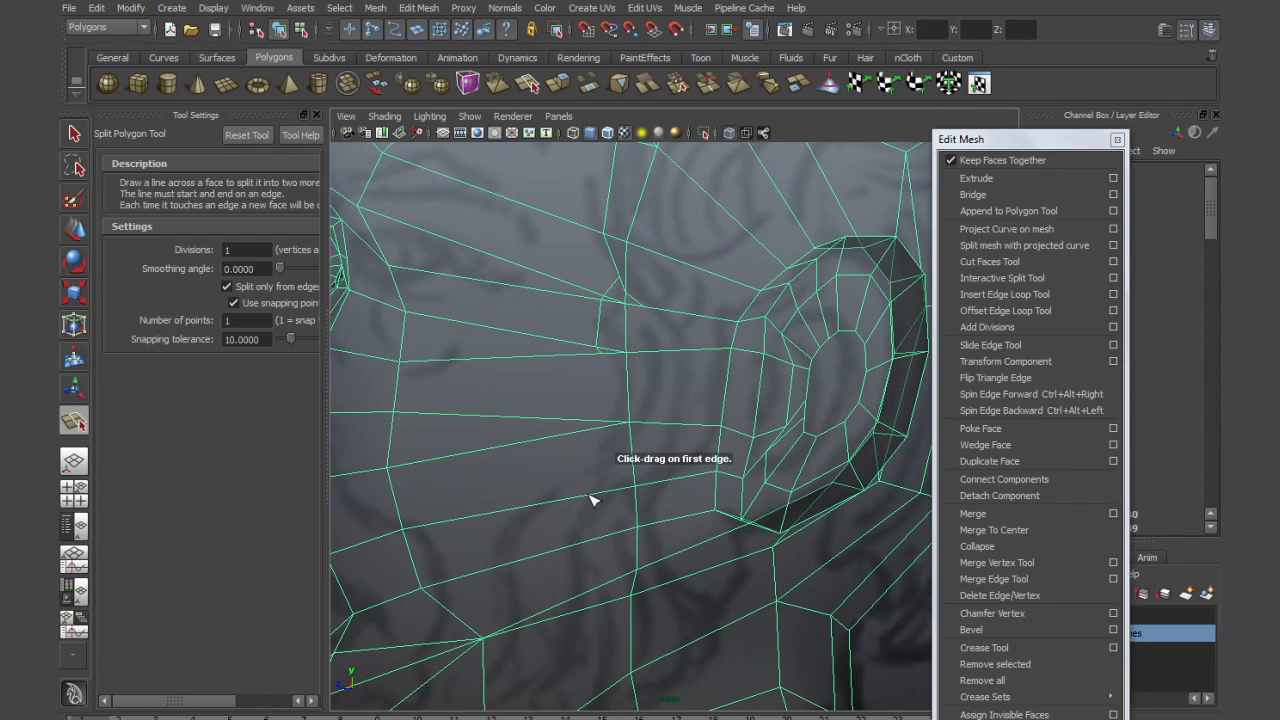
click(591, 497)
click(601, 428)
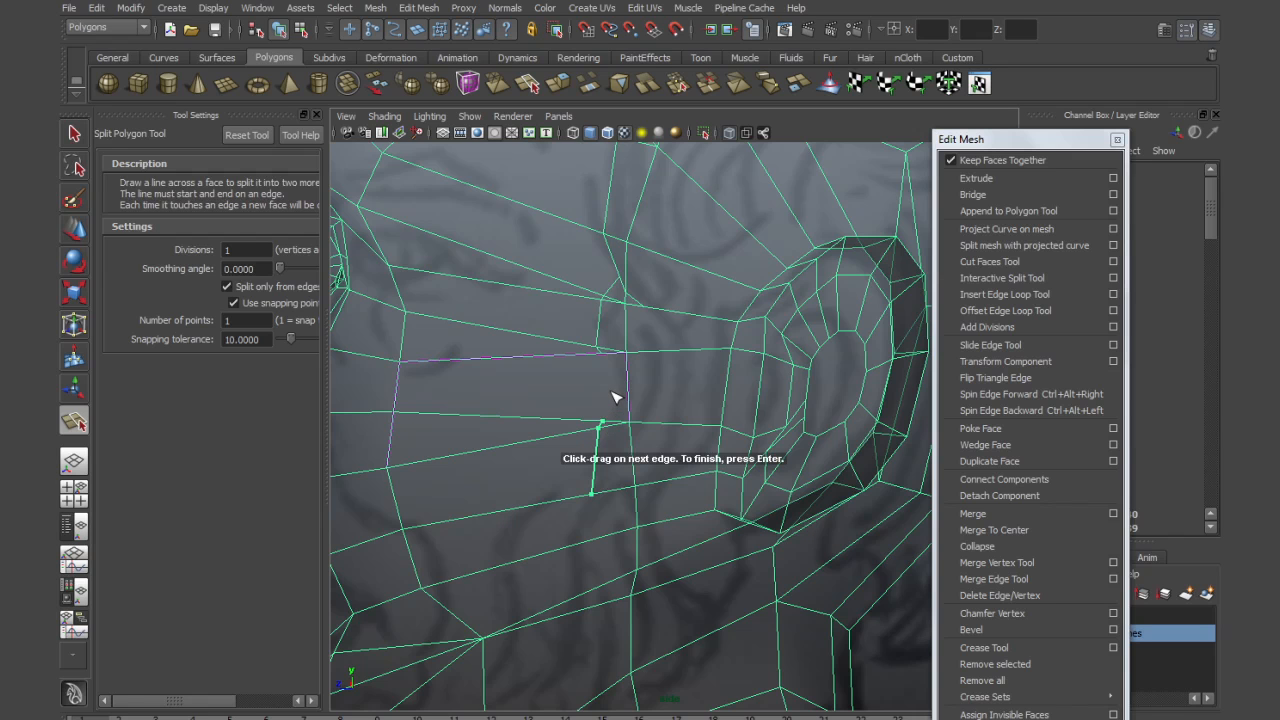
key(Return)
Split the strip left between the temple and cheek cuts by way of a point on the existing vertical edge
key(y)
click(593, 425)
click(628, 385)
click(587, 356)
key(Return)
alt+drag(571, 408, 686, 419)
alt+drag(642, 379, 648, 445)
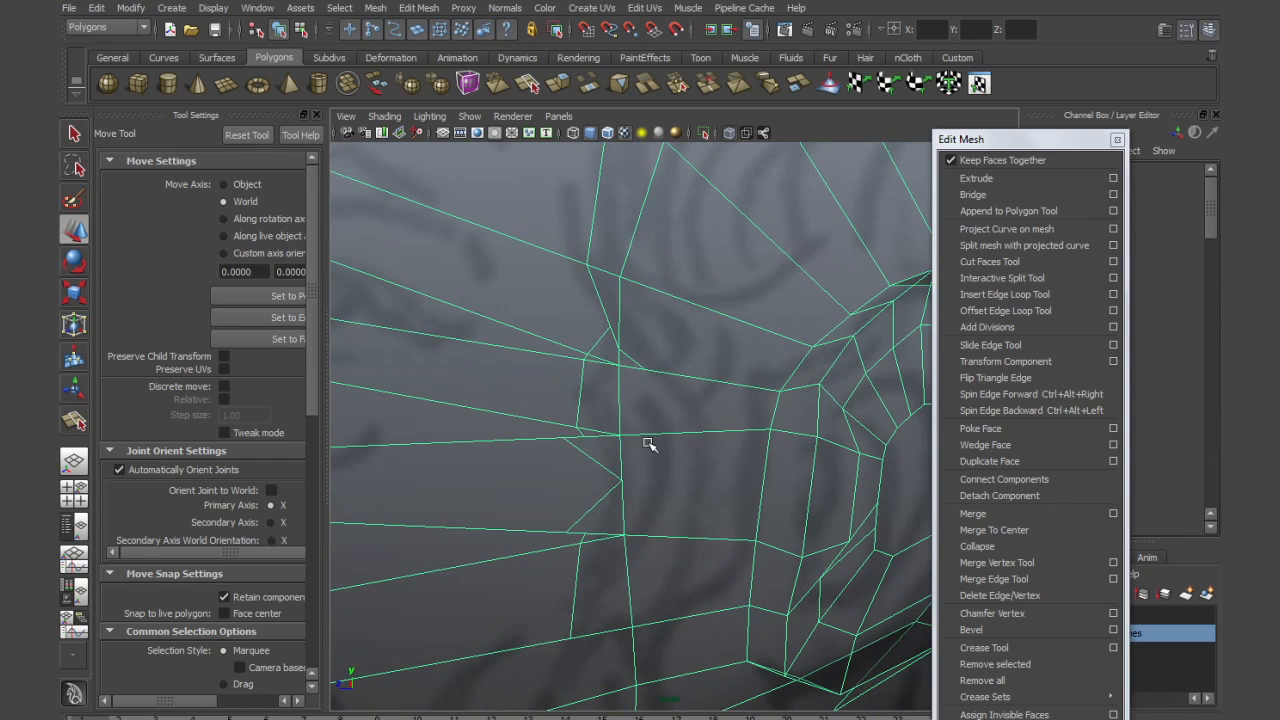
Snap the doubled cut vertices at the temple onto their neighbours along the two vertical edges
right_drag(534, 413, 473, 412)
click(587, 354)
drag(587, 356, 583, 359)
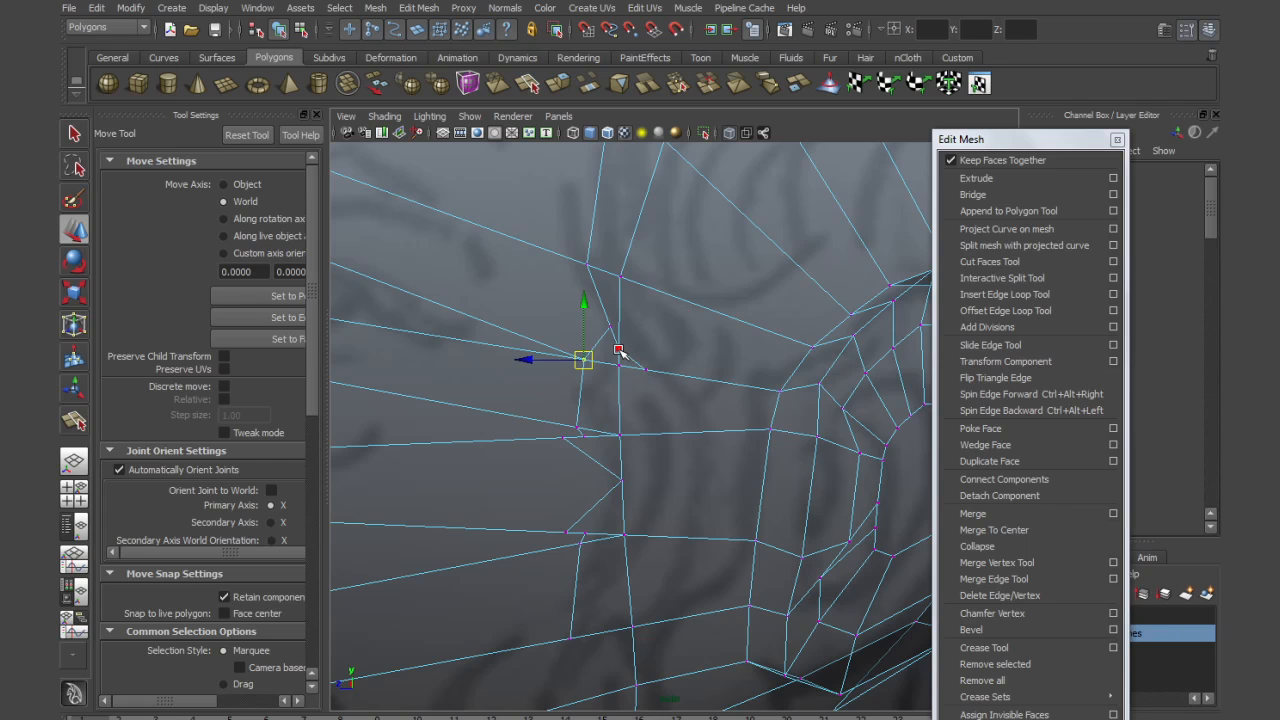
click(645, 369)
key(v)
drag(645, 370, 634, 372)
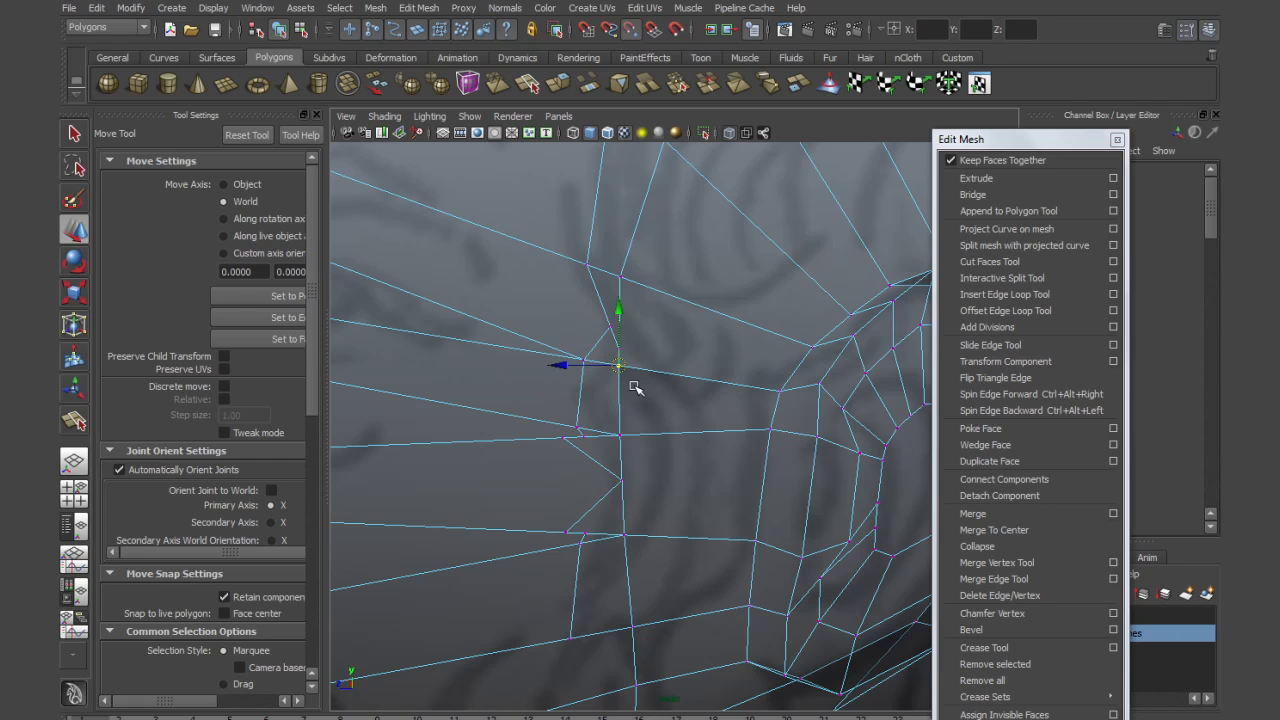
Snap the stray cut vertices of the strips in front of the ear onto their neighbours along the second vertical edge
click(562, 438)
key(v)
drag(563, 438, 581, 439)
click(566, 533)
key(v)
drag(567, 534, 586, 535)
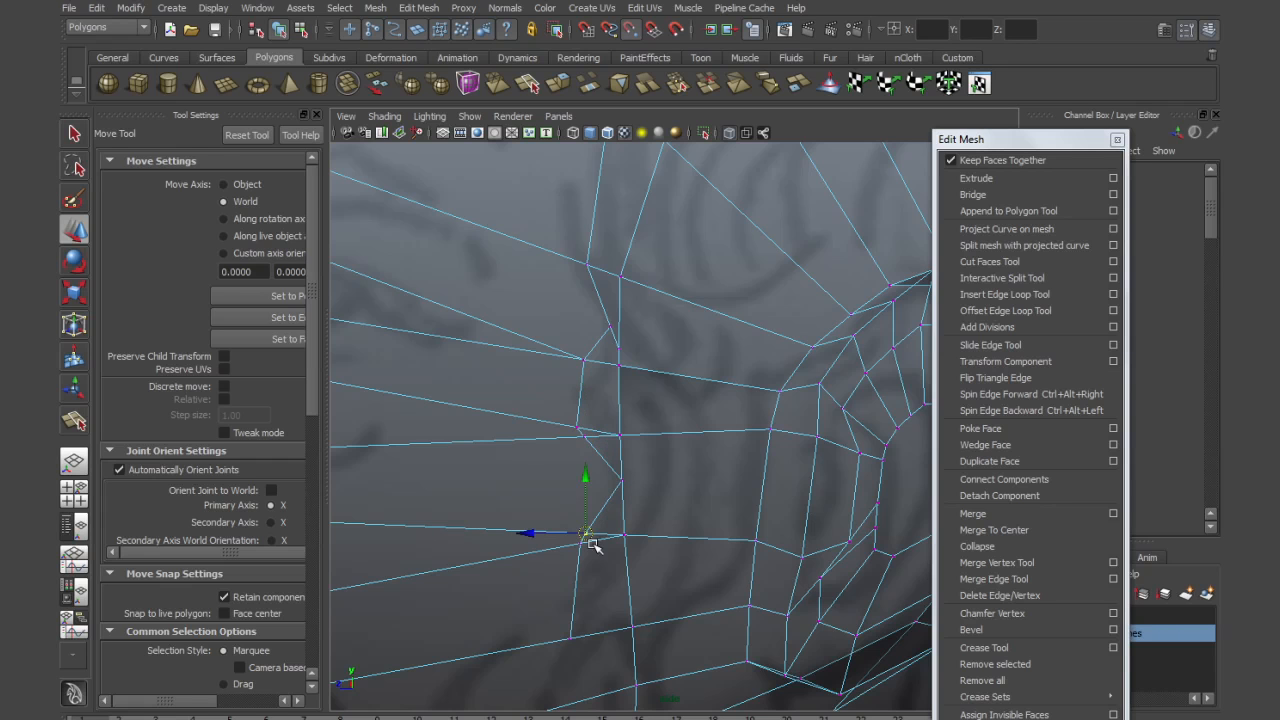
click(576, 428)
key(v)
drag(577, 429, 584, 437)
Snap the remaining doubled vertex at the cheek onto the one just below it on the second vertical edge
alt+middle_drag(620, 493, 593, 420)
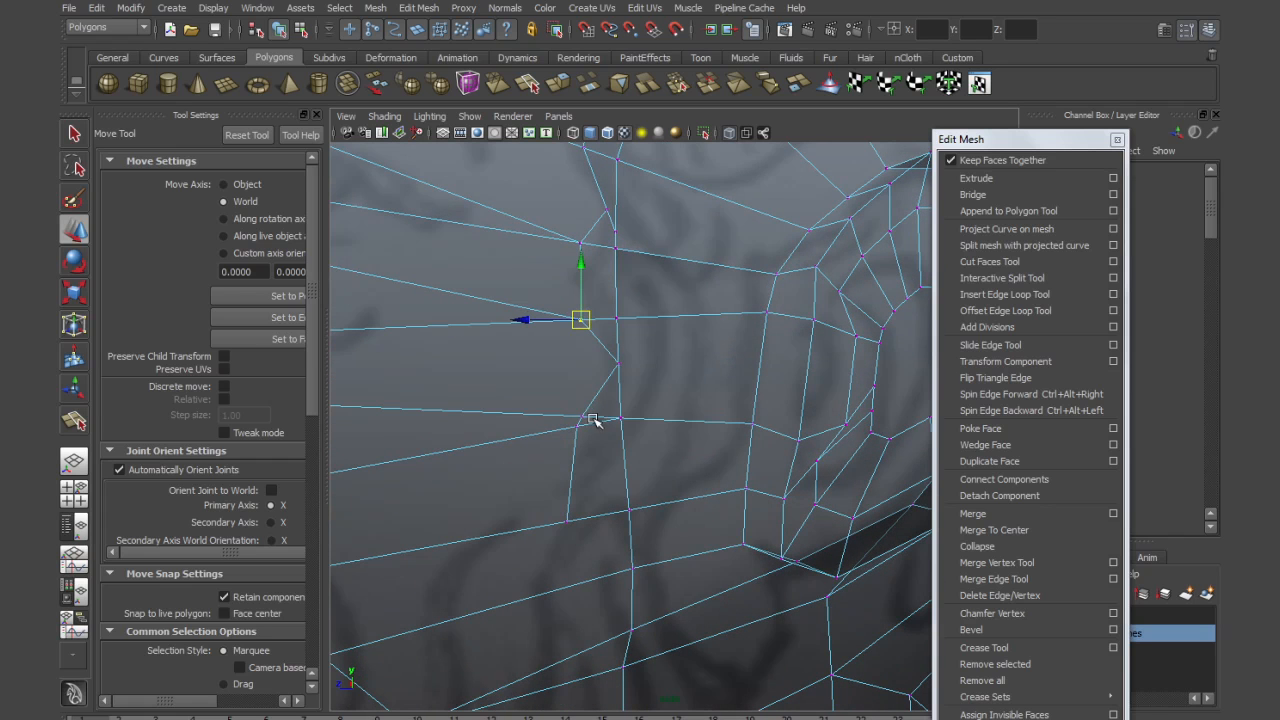
click(583, 417)
key(v)
drag(582, 418, 579, 422)
right_drag(574, 423, 548, 421)
click(610, 417)
click(582, 416)
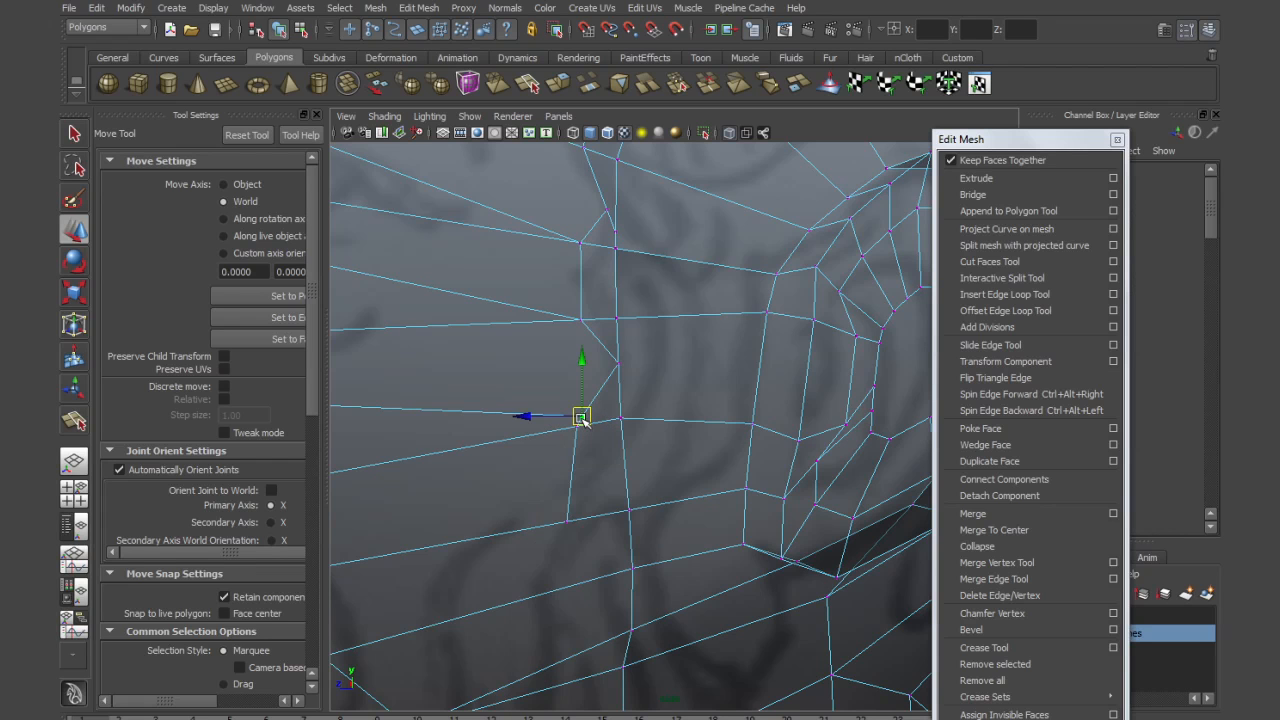
drag(580, 417, 577, 425)
Select the vertices of both vertical edges in front of the ear and merge the coincident ones
drag(717, 594, 418, 145)
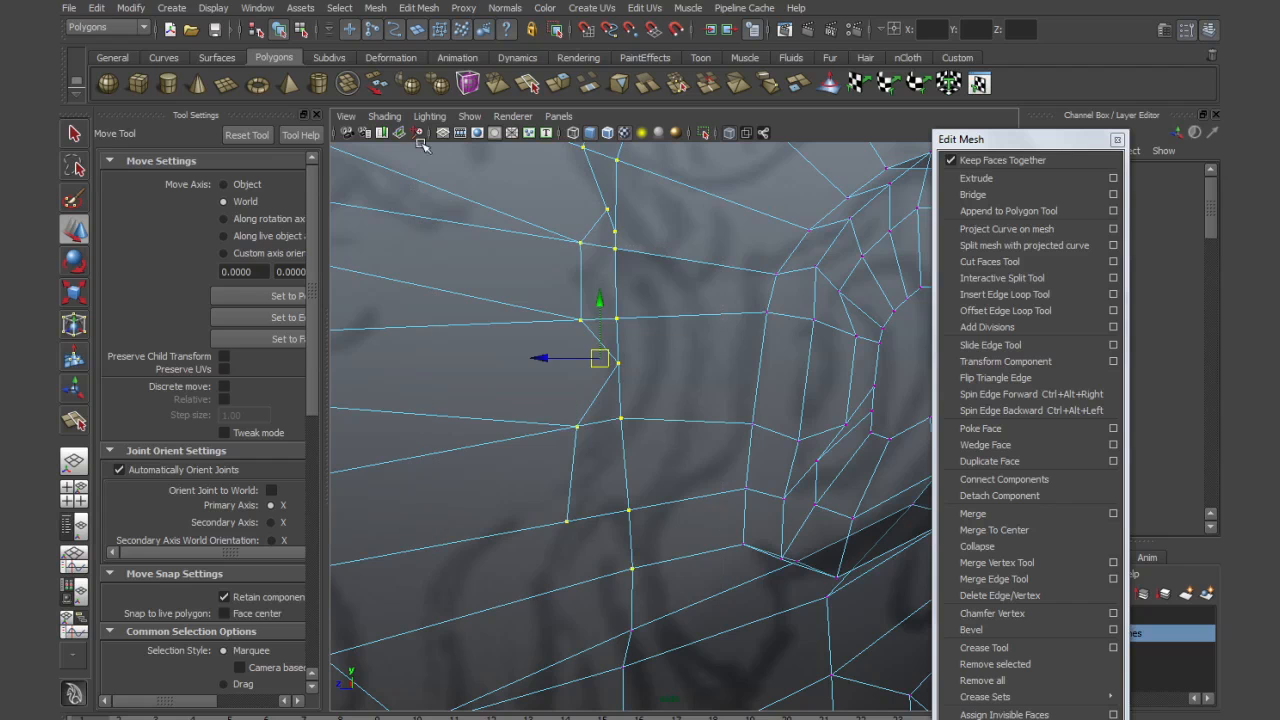
click(973, 513)
alt+middle_drag(731, 531, 785, 461)
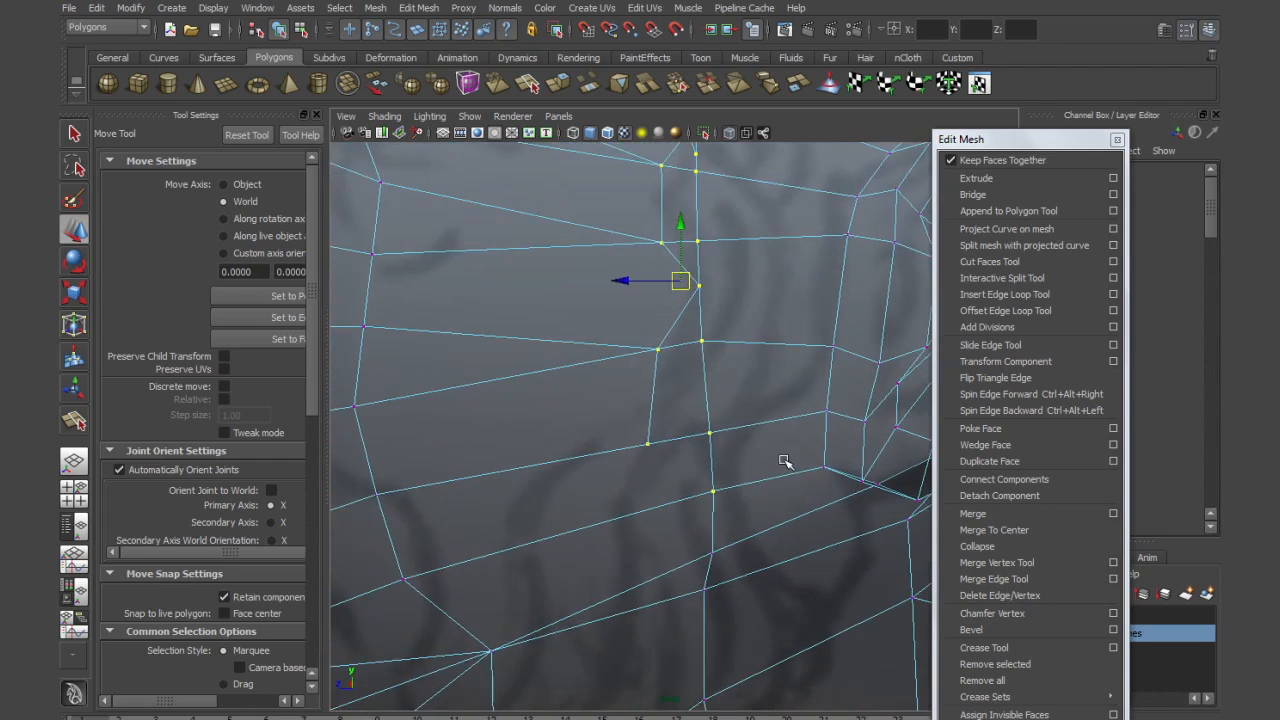
scroll(785, 461, down, 5)
scroll(729, 457, up, 3)
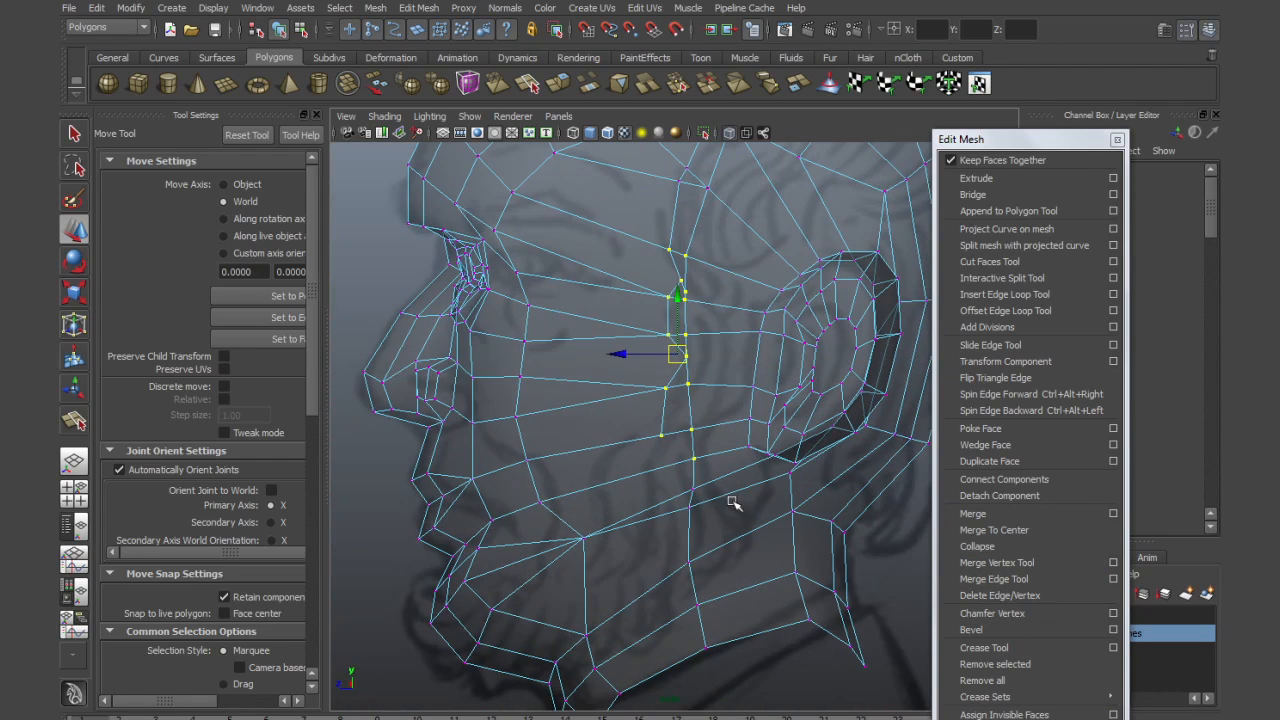
Cut a new line from the lower end of the vertical edge at the cheek down across the jaw and forward to below the lower lip
alt+middle_drag(733, 502, 737, 455)
alt+right_drag(737, 455, 762, 458)
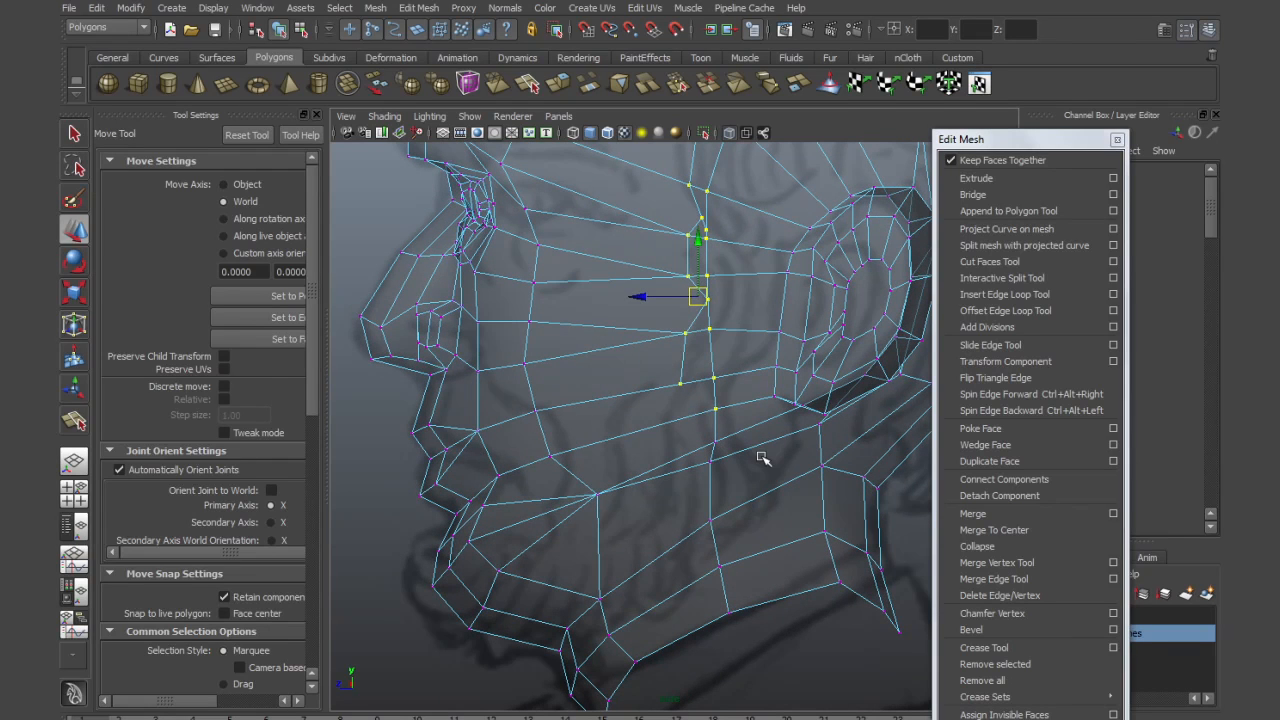
key(y)
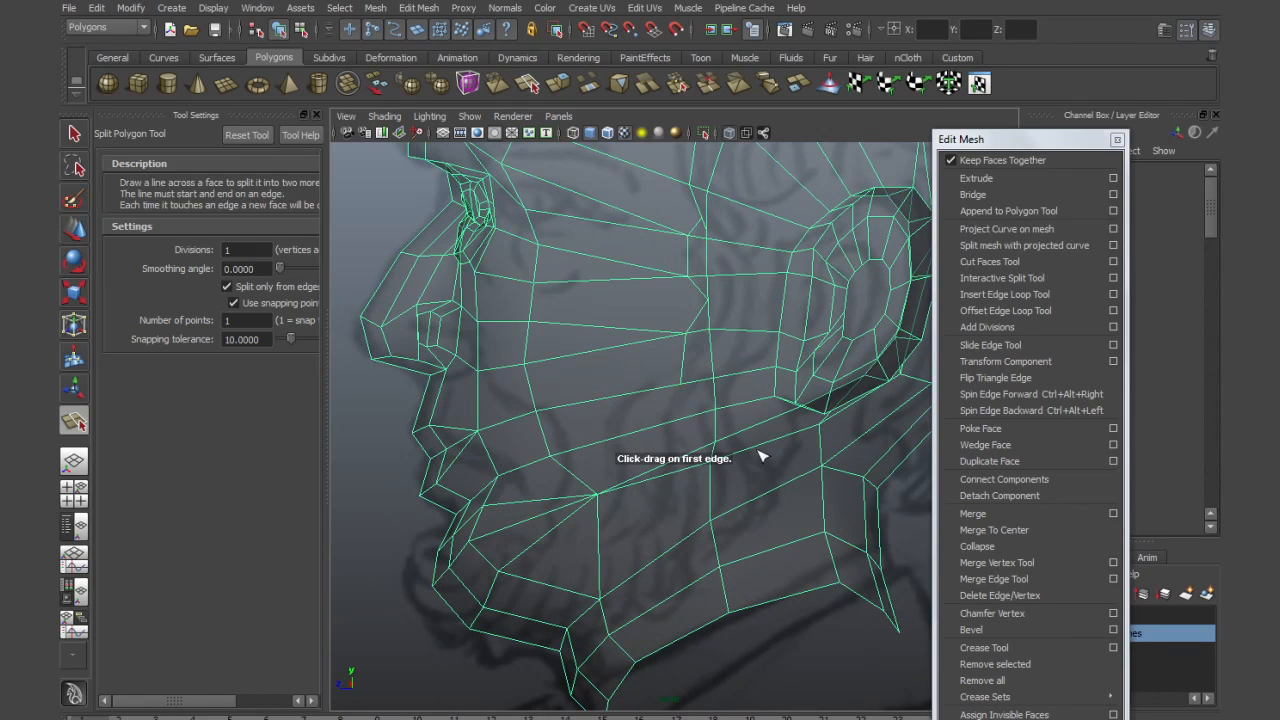
click(681, 385)
click(666, 425)
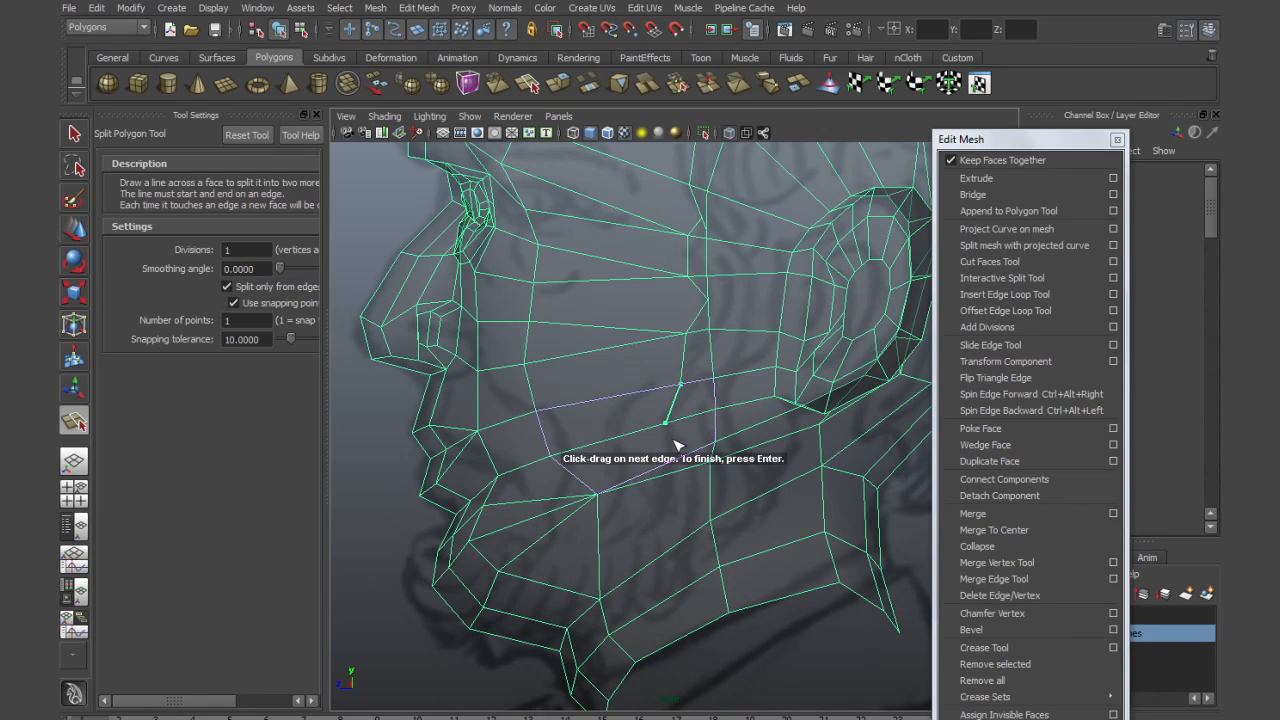
click(668, 477)
click(603, 550)
click(526, 549)
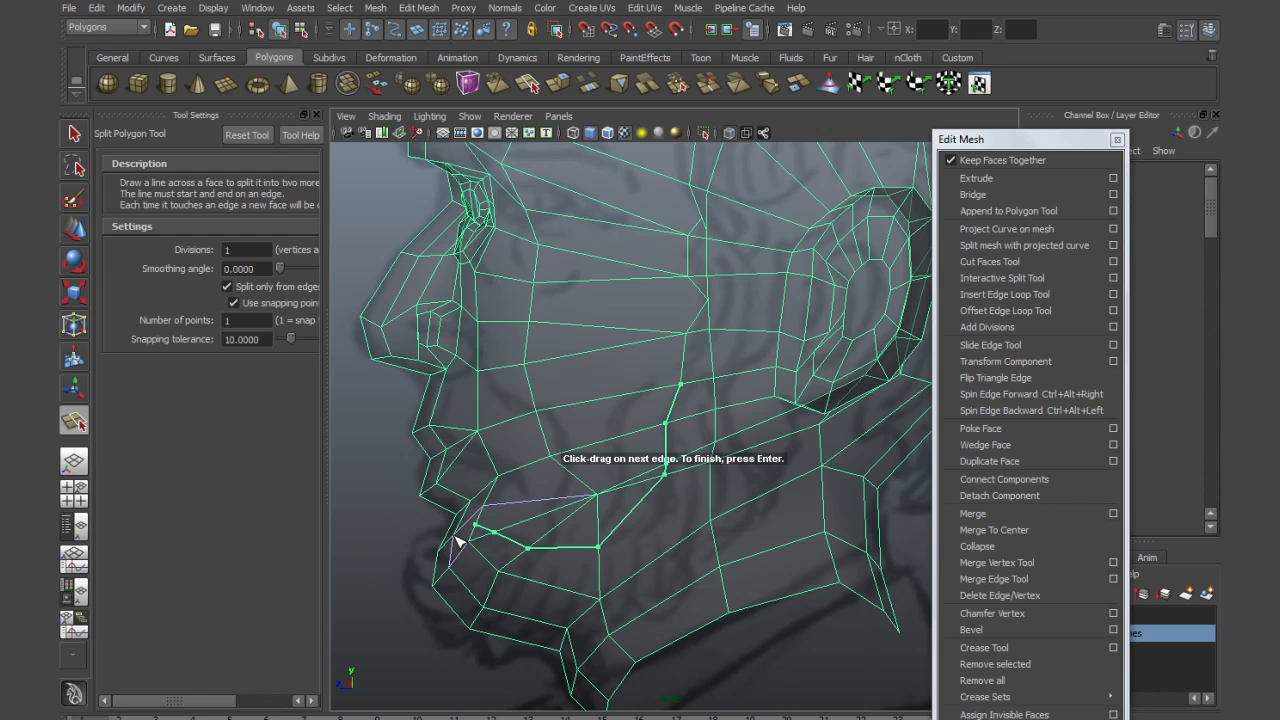
key(Return)
key(w)
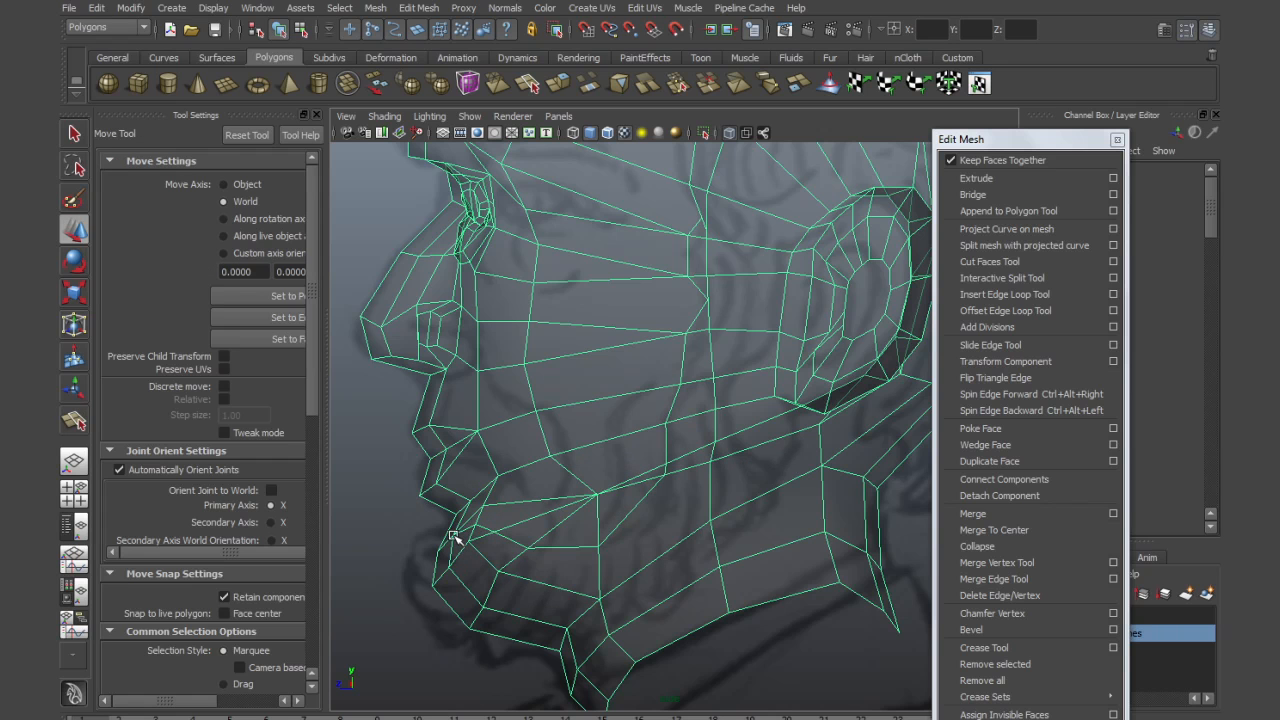
alt+middle_drag(720, 507, 659, 626)
right_drag(641, 448, 588, 452)
click(643, 417)
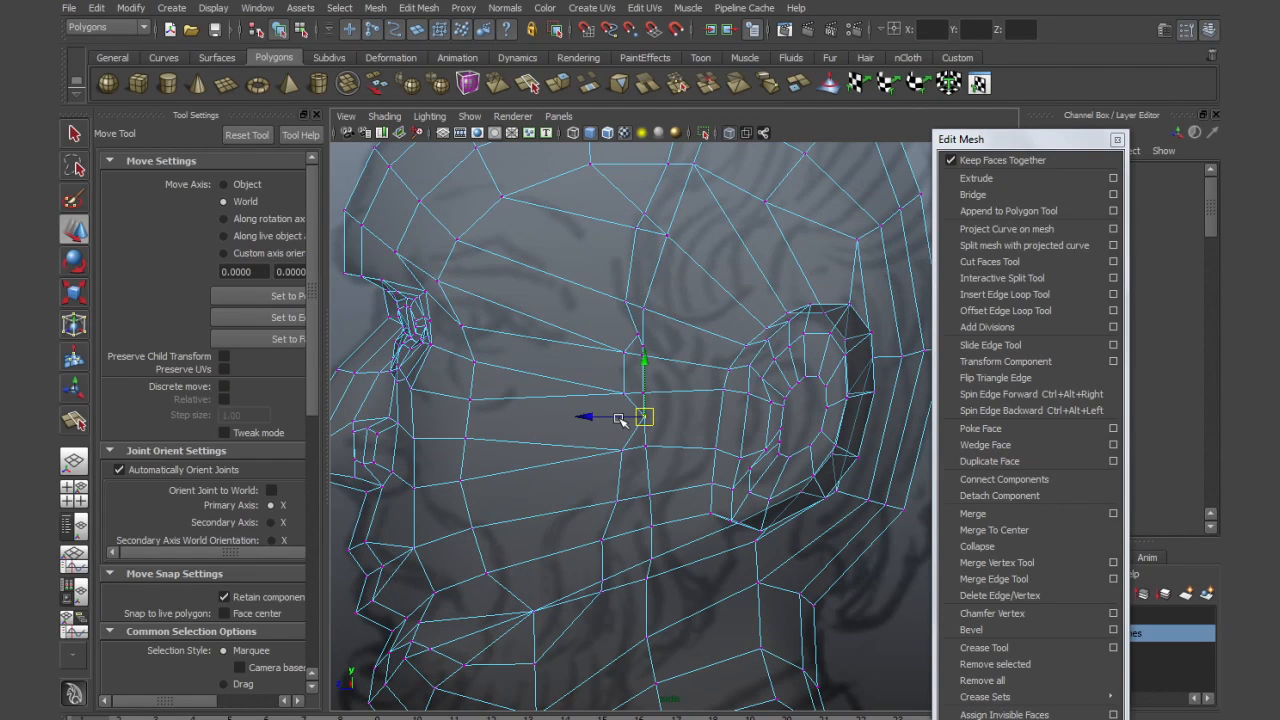
click(636, 416)
click(644, 417)
Cut a new vertical line just in front of the ear, from the jaw edge below it up to the temple edge near its top
alt+middle_drag(672, 500, 628, 383)
key(y)
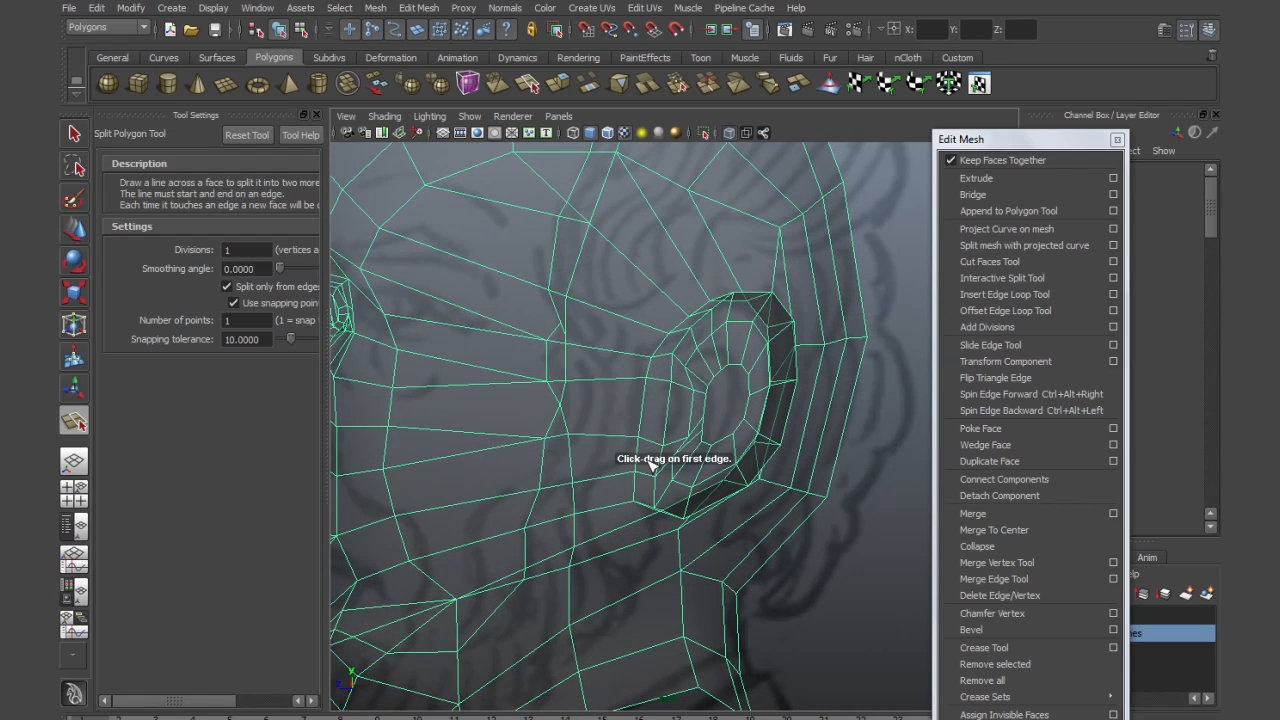
click(634, 593)
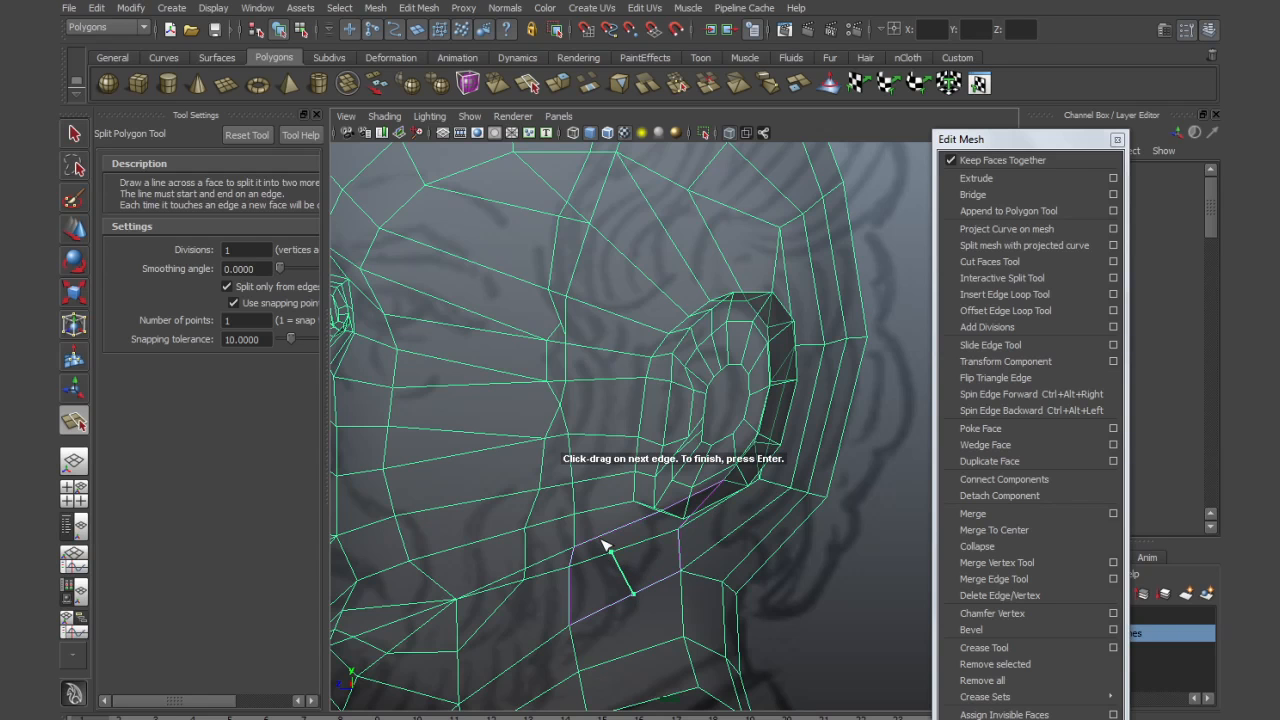
drag(592, 518, 596, 527)
click(606, 440)
click(609, 380)
click(623, 318)
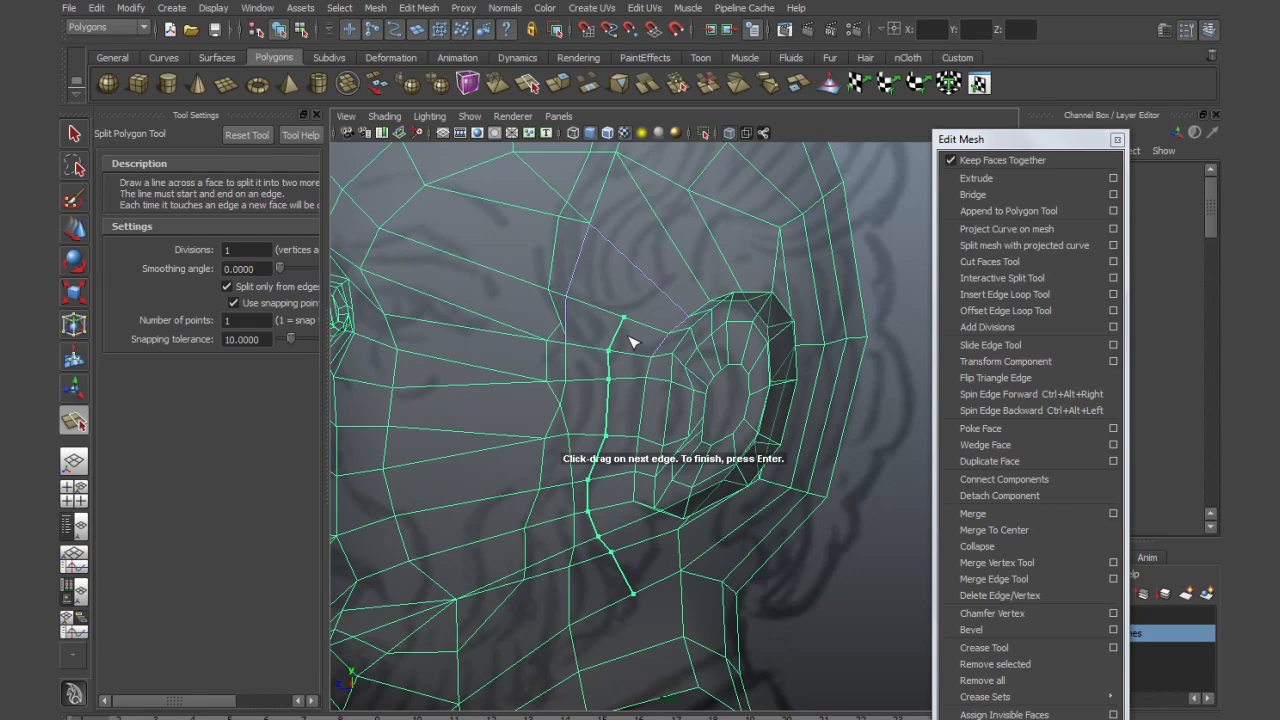
key(w)
Extend the line in front of the ear from its upper end, curving it back over the top of the ear
key(y)
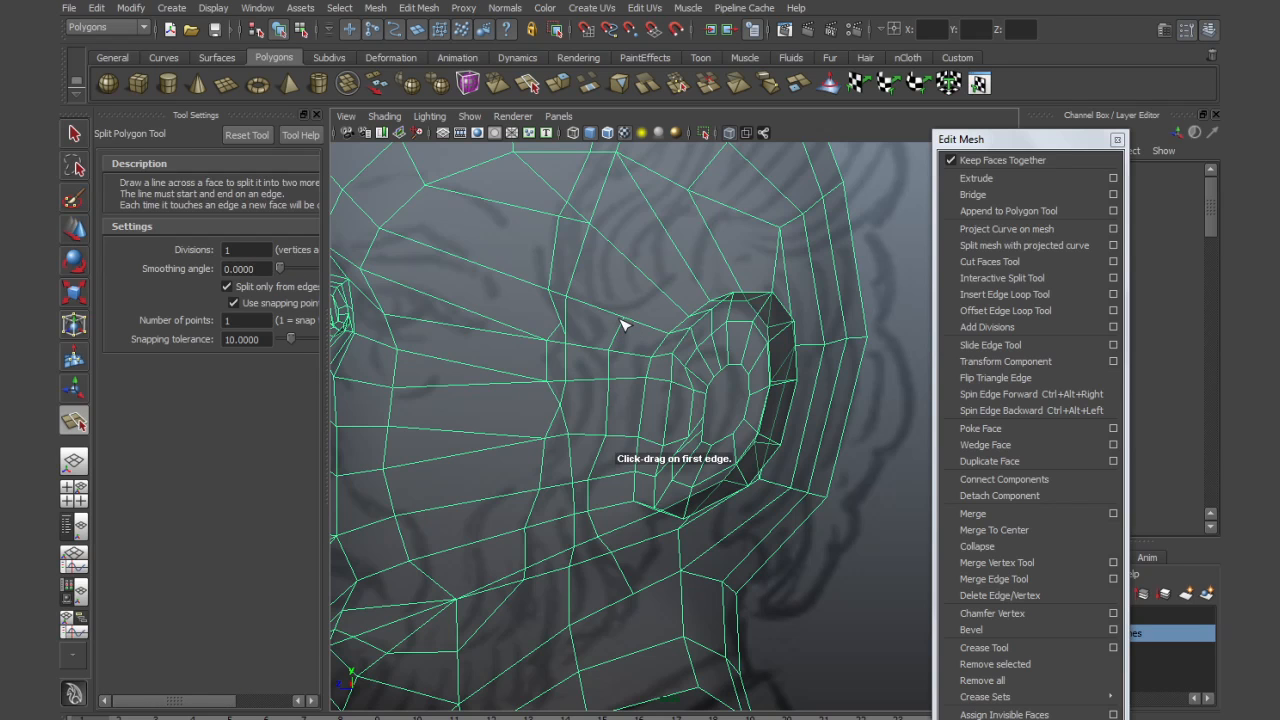
click(625, 320)
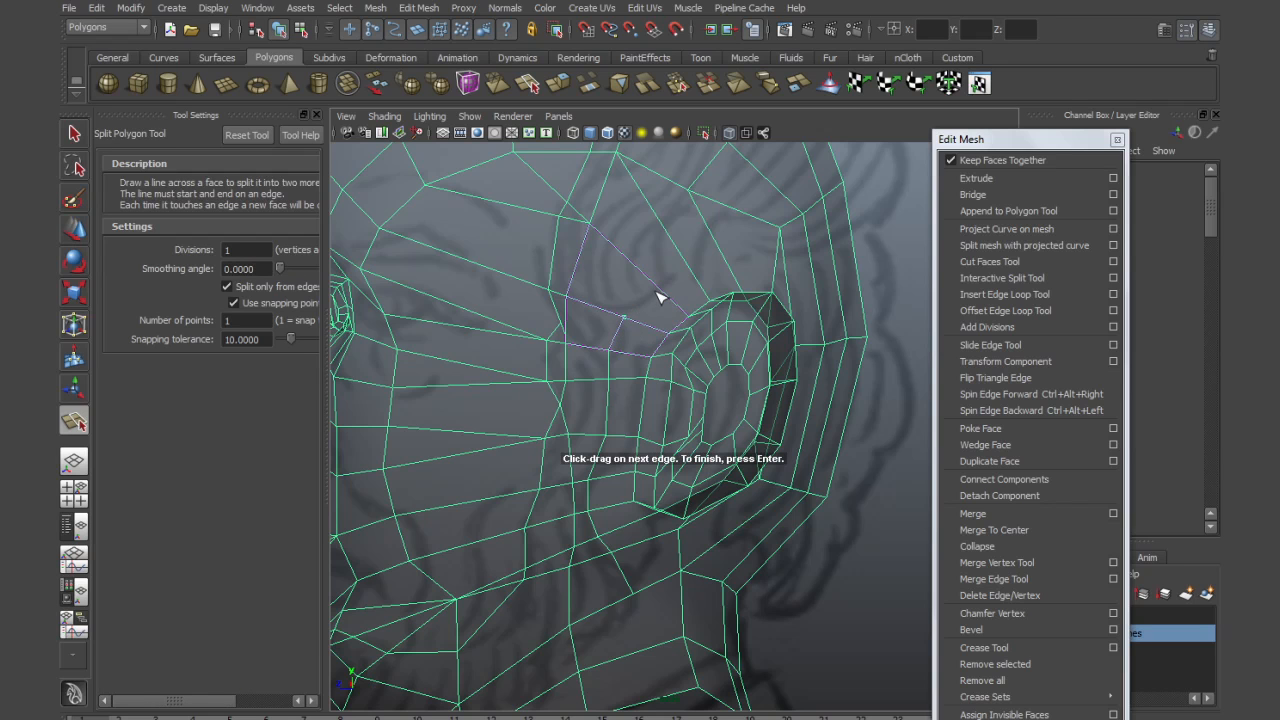
click(659, 290)
click(700, 287)
click(734, 280)
key(w)
Extend the line in front of the ear from its lower end, cutting down and forward beneath the jaw to the chin
alt+drag(591, 580, 667, 444)
key(y)
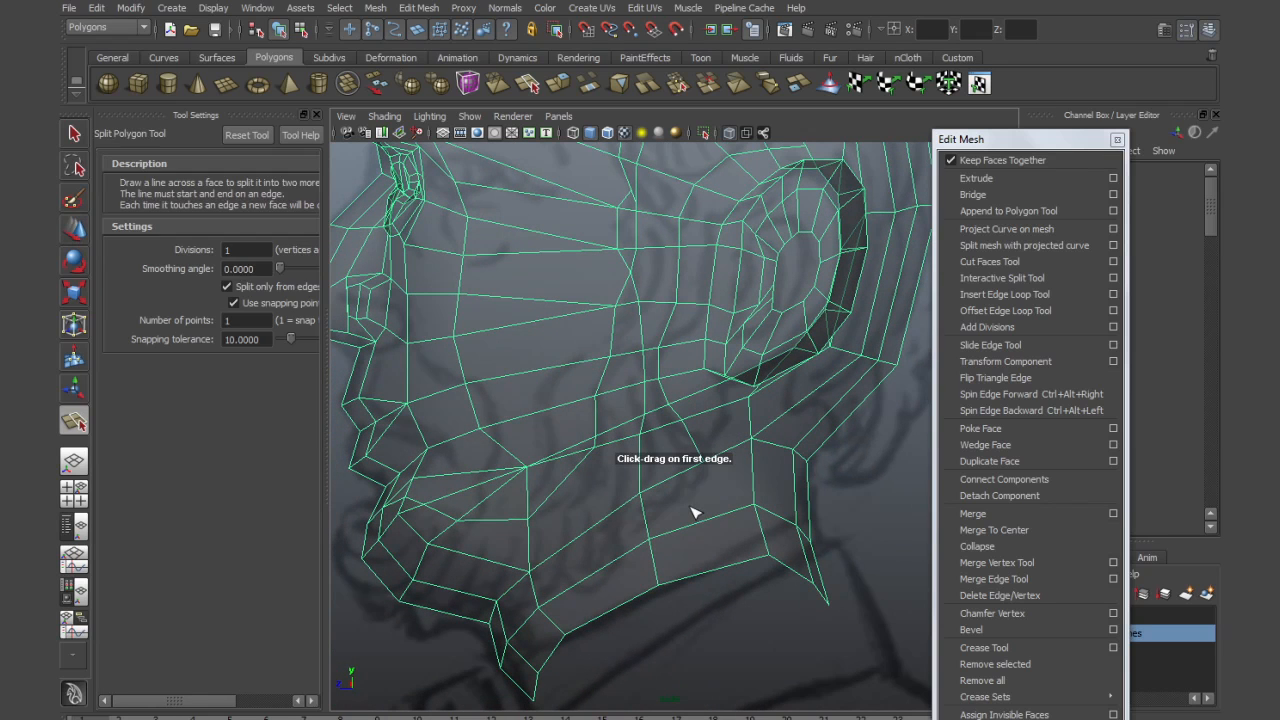
click(705, 464)
click(647, 528)
click(535, 590)
click(503, 624)
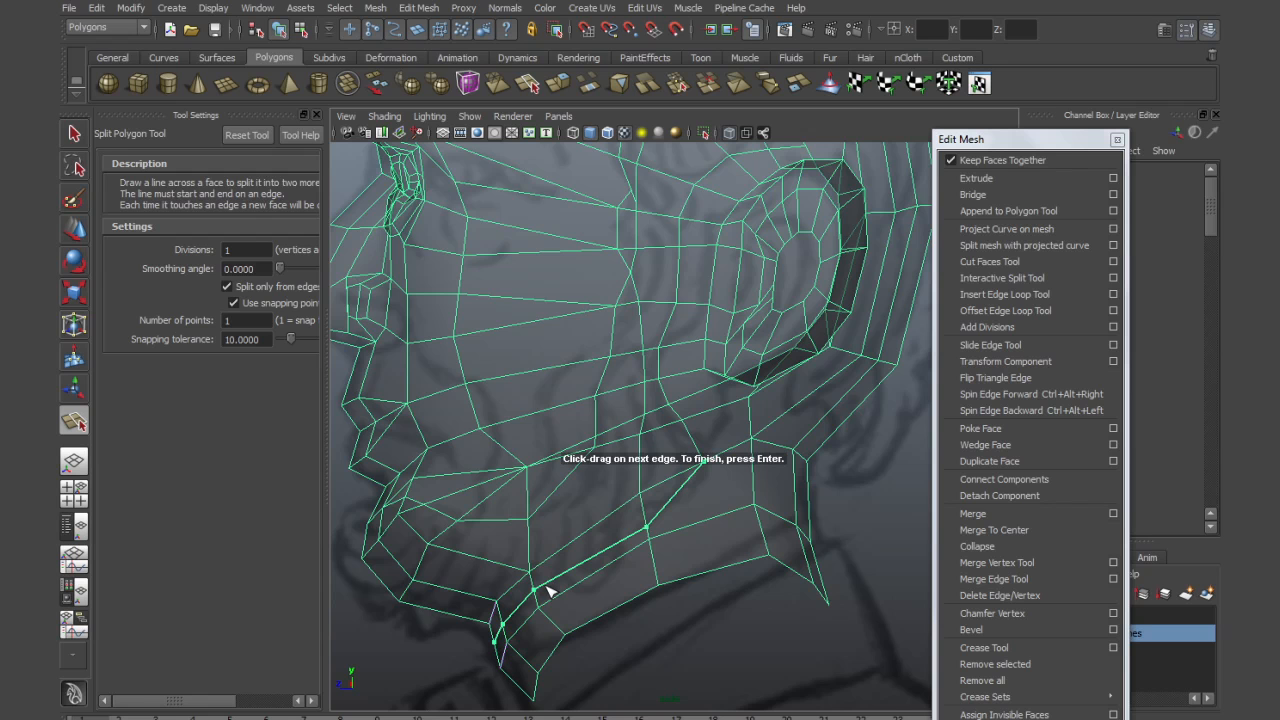
key(Return)
key(w)
In the perspective view, cut an edge across the back of the neck from the centre outline toward the area below the ear
alt+middle_drag(641, 503, 679, 527)
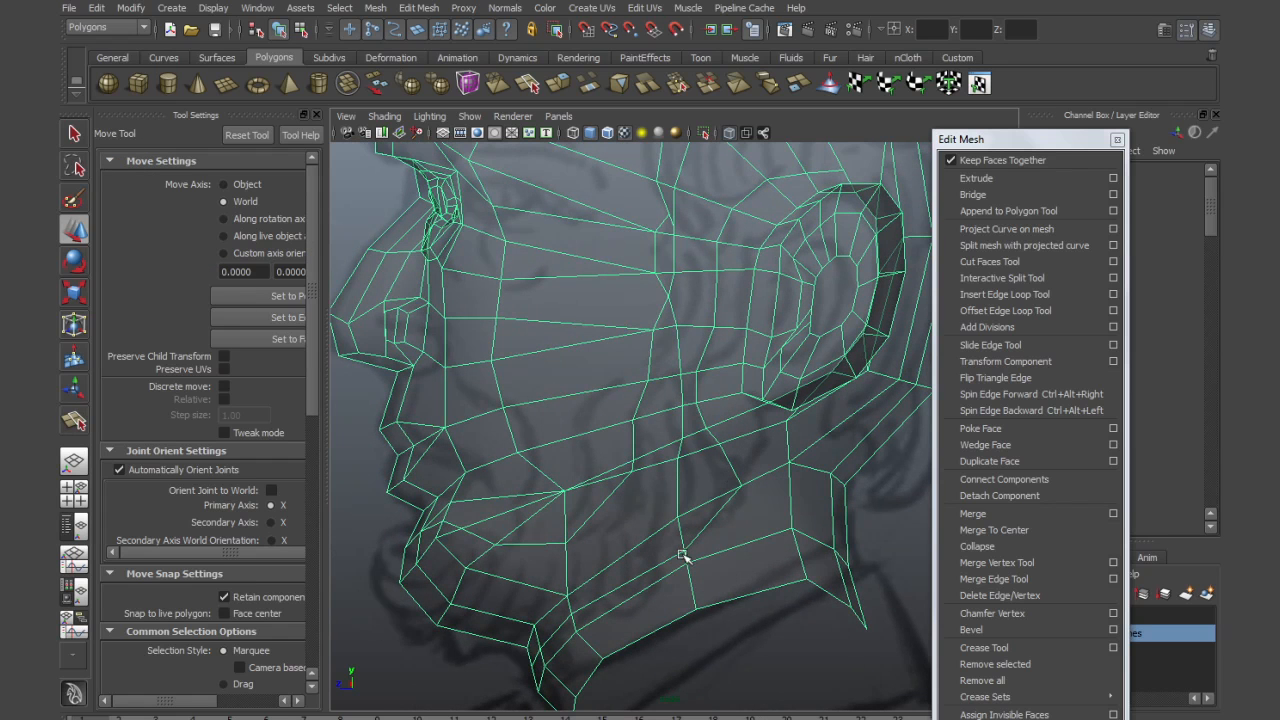
alt+middle_drag(798, 422, 642, 515)
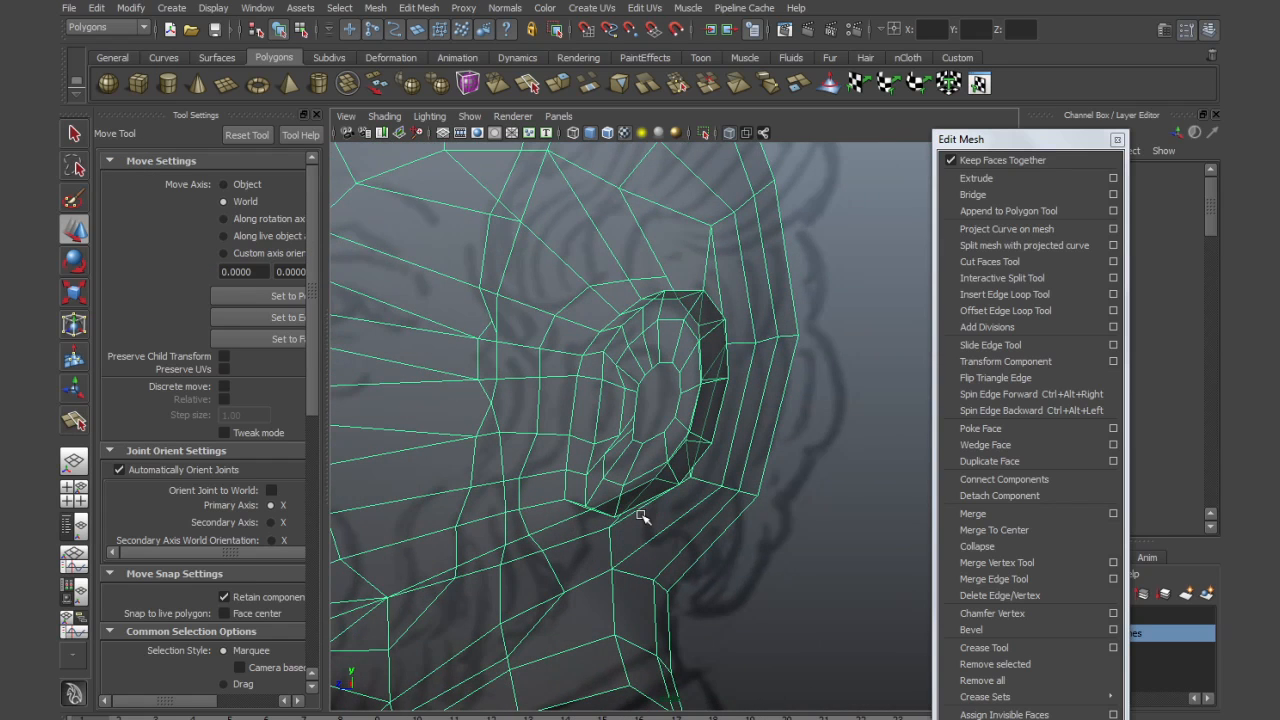
key(space)
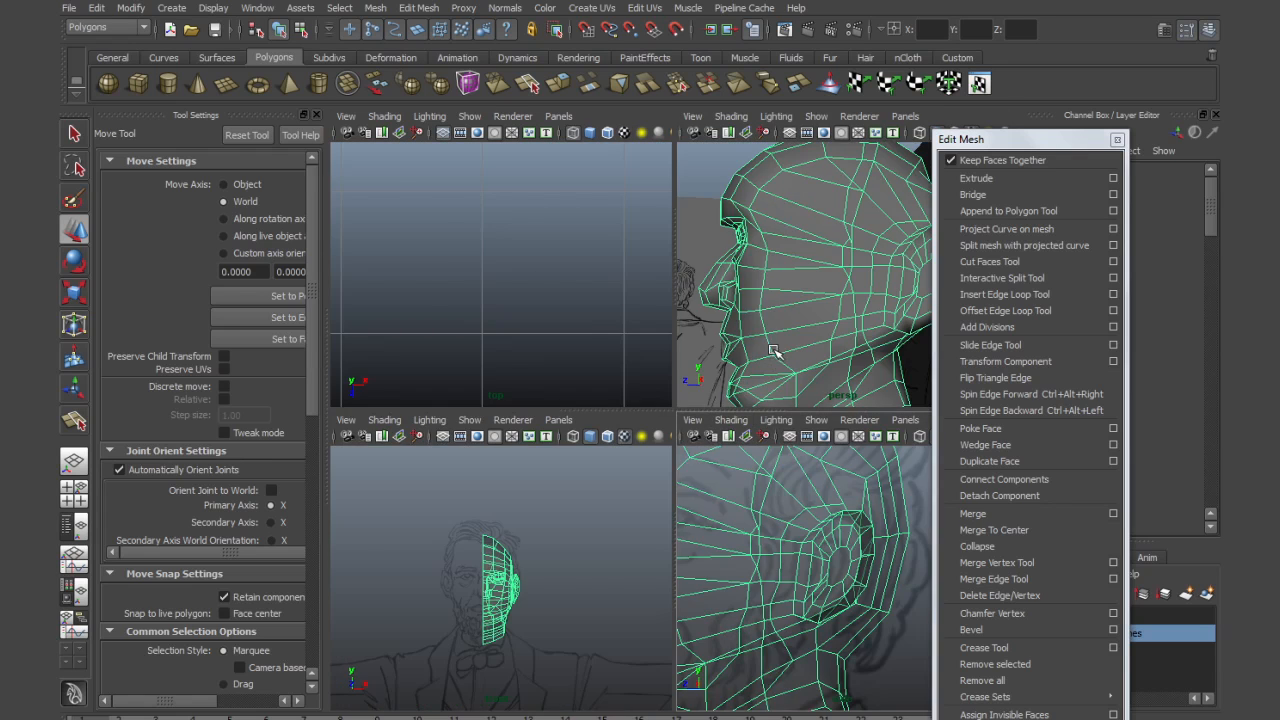
key(space)
alt+drag(665, 447, 615, 447)
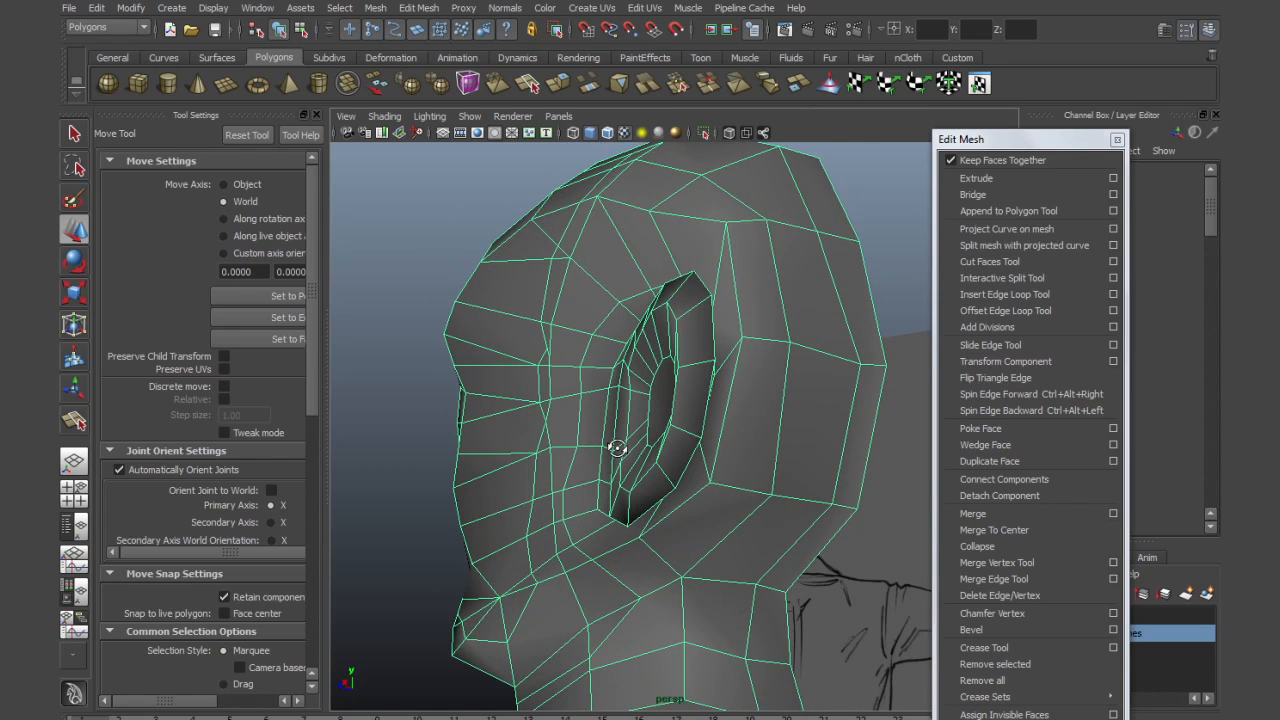
key(y)
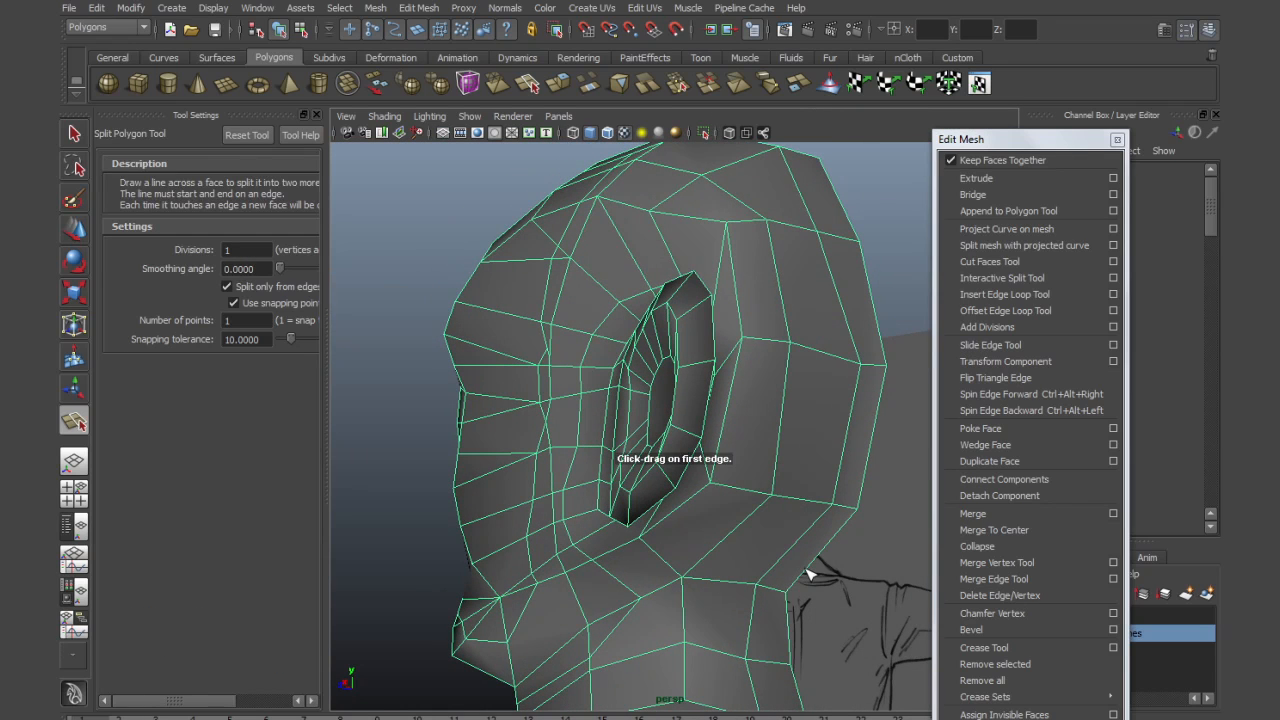
click(811, 572)
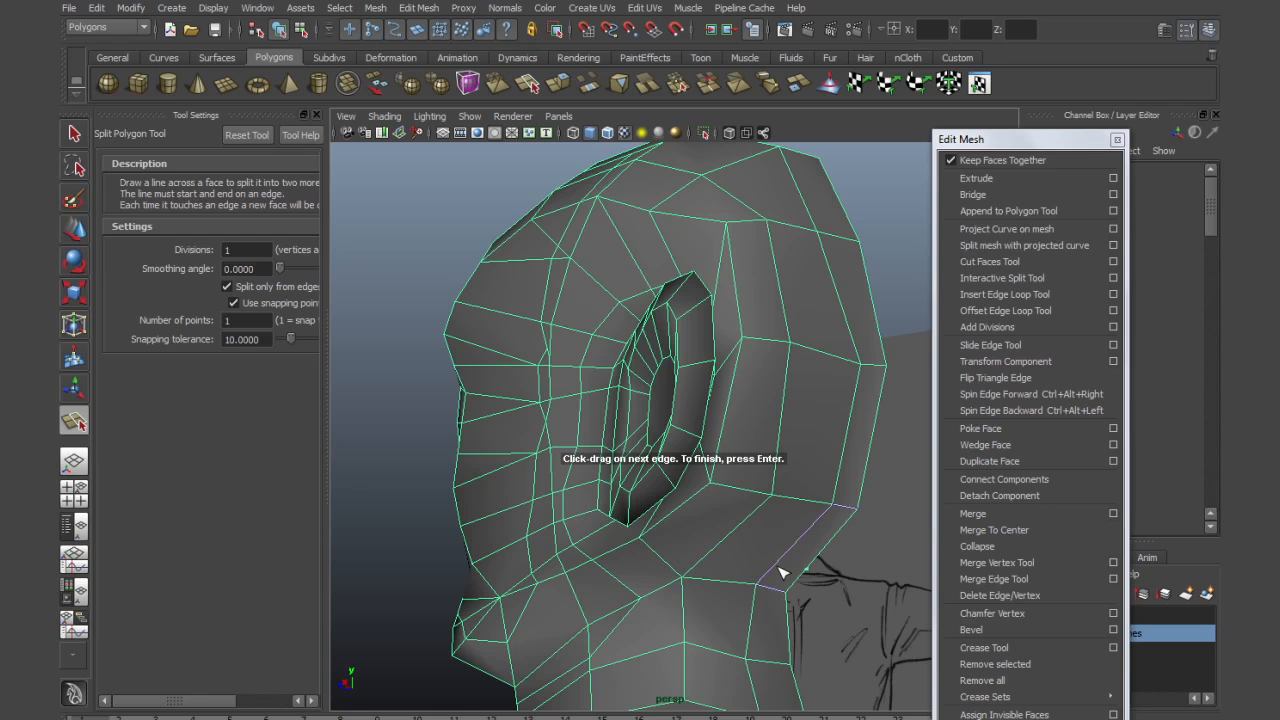
click(716, 548)
click(712, 485)
key(w)
Cut a short edge behind the earlobe toward the inner end of the new neck line
alt+drag(748, 515, 710, 497)
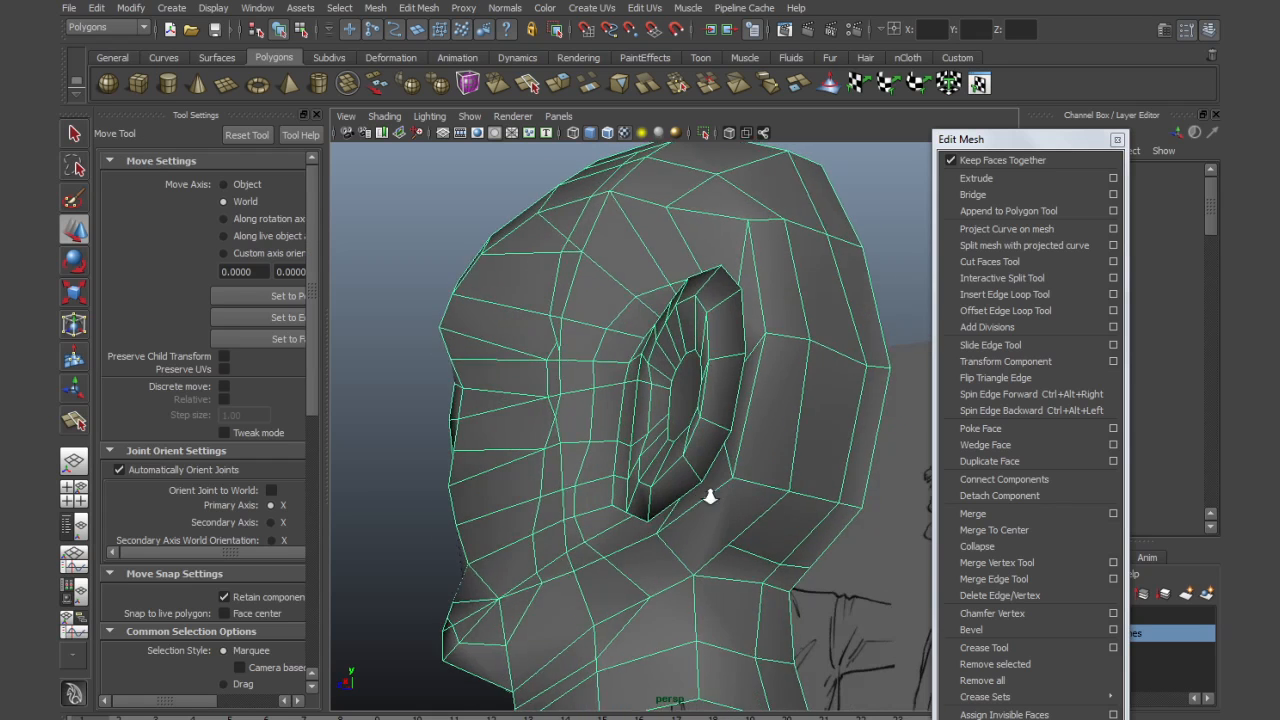
alt+right_drag(710, 497, 770, 505)
alt+drag(770, 505, 769, 492)
key(g)
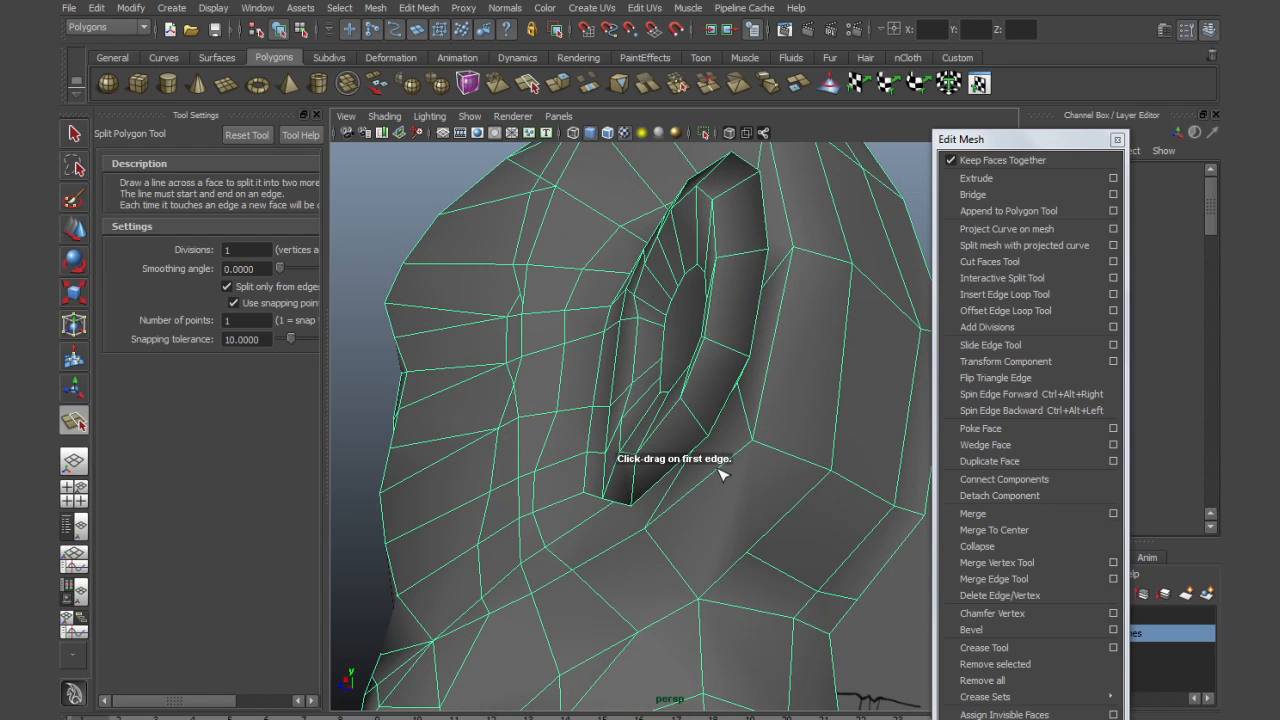
click(719, 467)
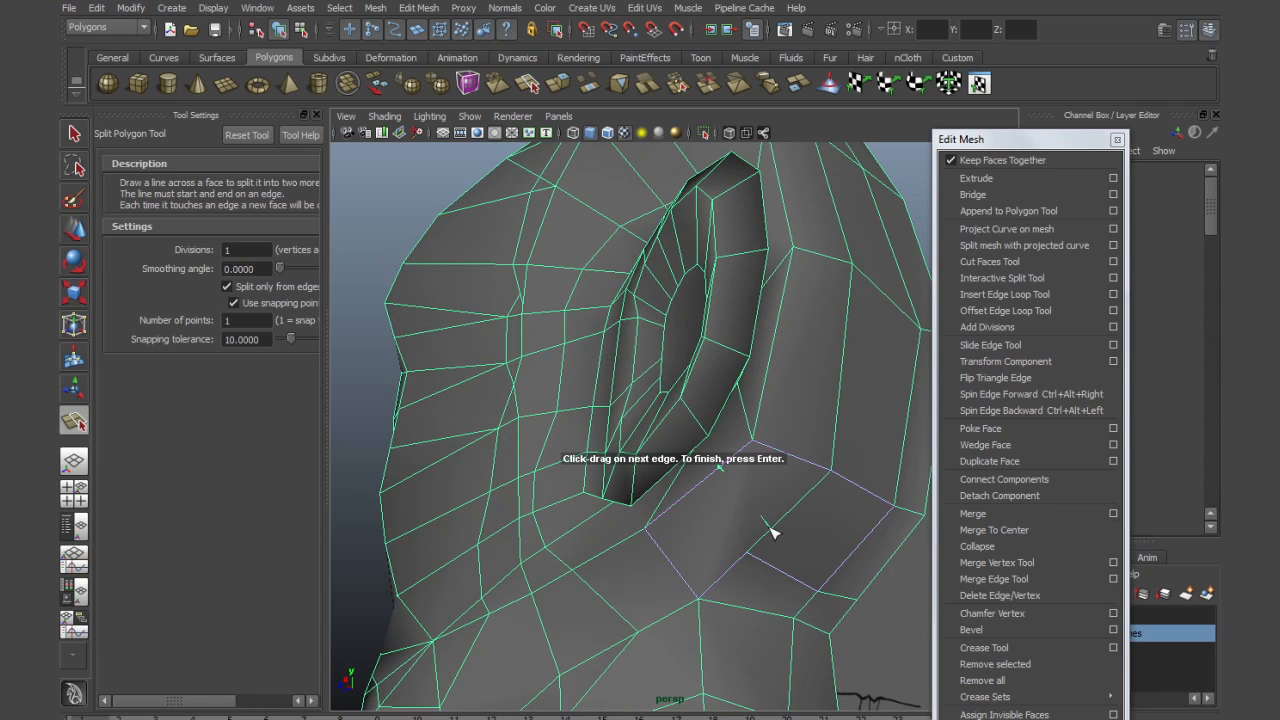
key(w)
Snap both ends of the short cut behind the earlobe onto their neighbouring vertices and merge the coincident vertices
right_drag(754, 517, 708, 510)
key(ctrl+z)
click(769, 528)
key(v)
drag(770, 530, 748, 553)
click(722, 468)
key(v)
drag(722, 468, 752, 440)
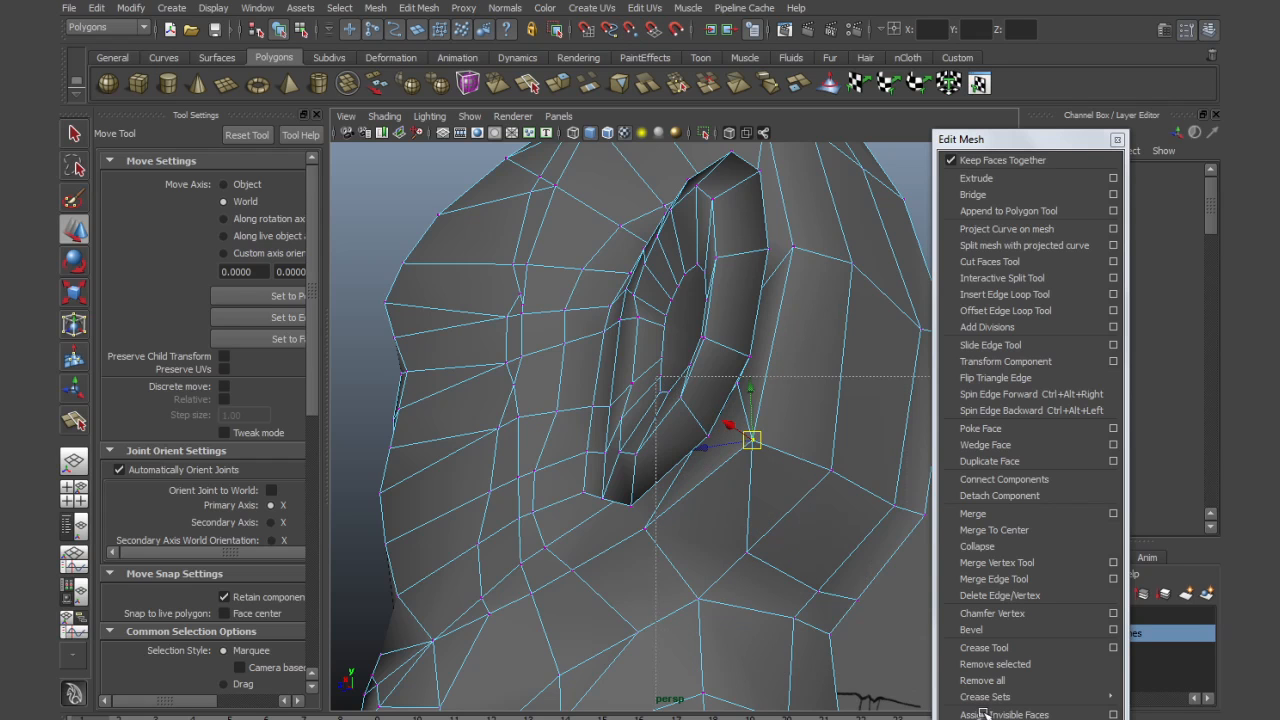
click(975, 513)
Select the rear of the two close vertical edge lines in front of the ear, from the lower jaw up past the temple, and delete it
alt+right_drag(858, 545, 646, 537)
alt+drag(646, 537, 728, 553)
alt+right_drag(662, 492, 751, 537)
alt+drag(751, 537, 743, 517)
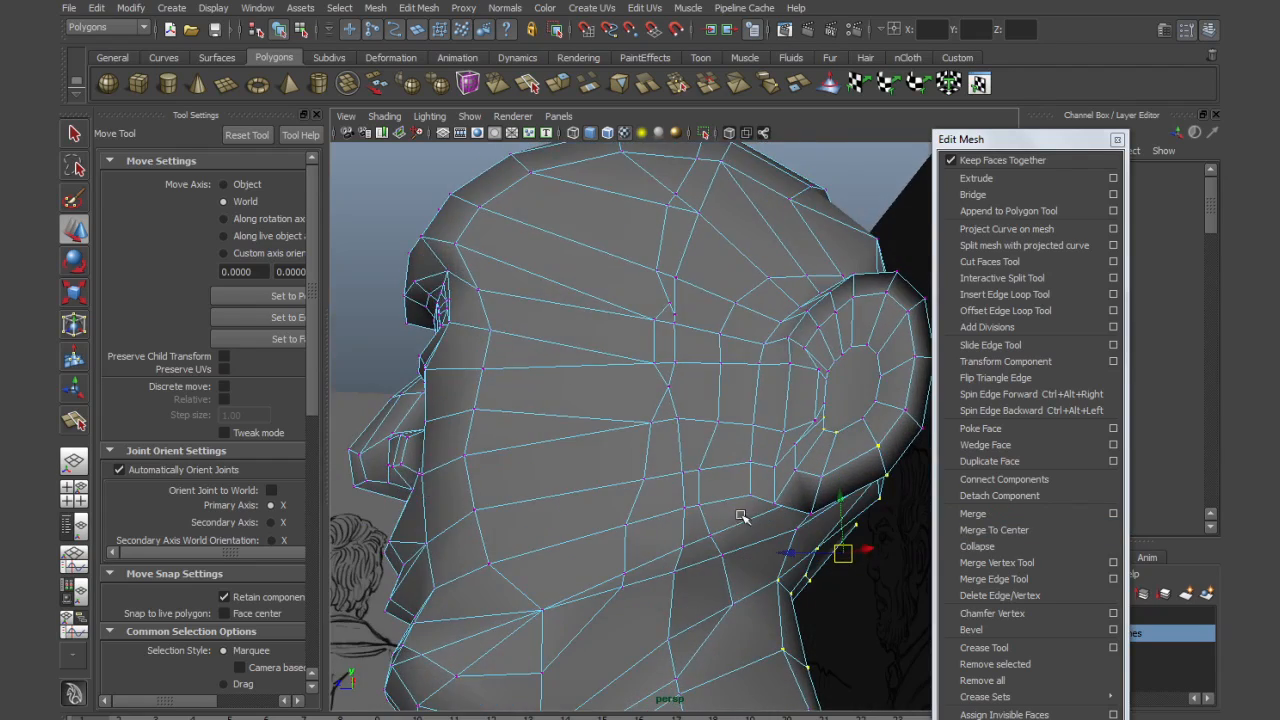
right_drag(687, 537, 680, 500)
click(676, 660)
shift+click(674, 586)
shift+click(680, 561)
shift+click(681, 532)
shift+click(686, 490)
shift+click(686, 447)
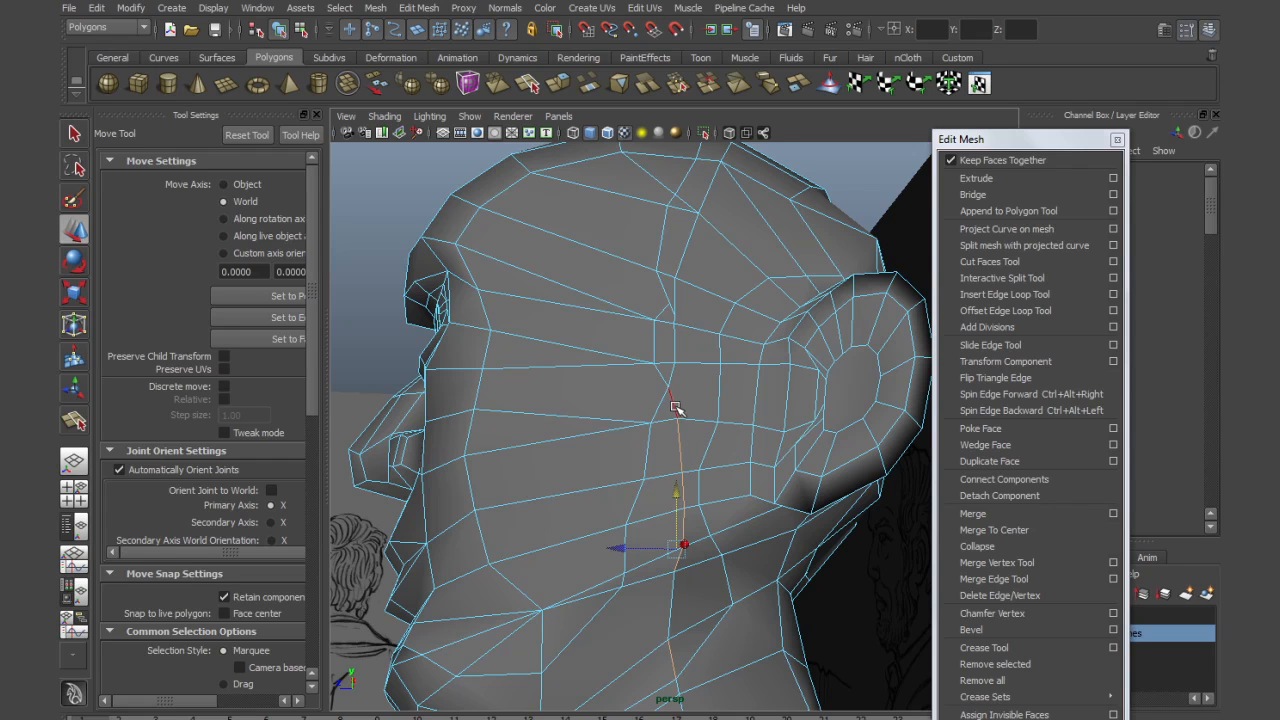
shift+click(674, 405)
shift+click(677, 355)
shift+click(680, 282)
shift+click(682, 272)
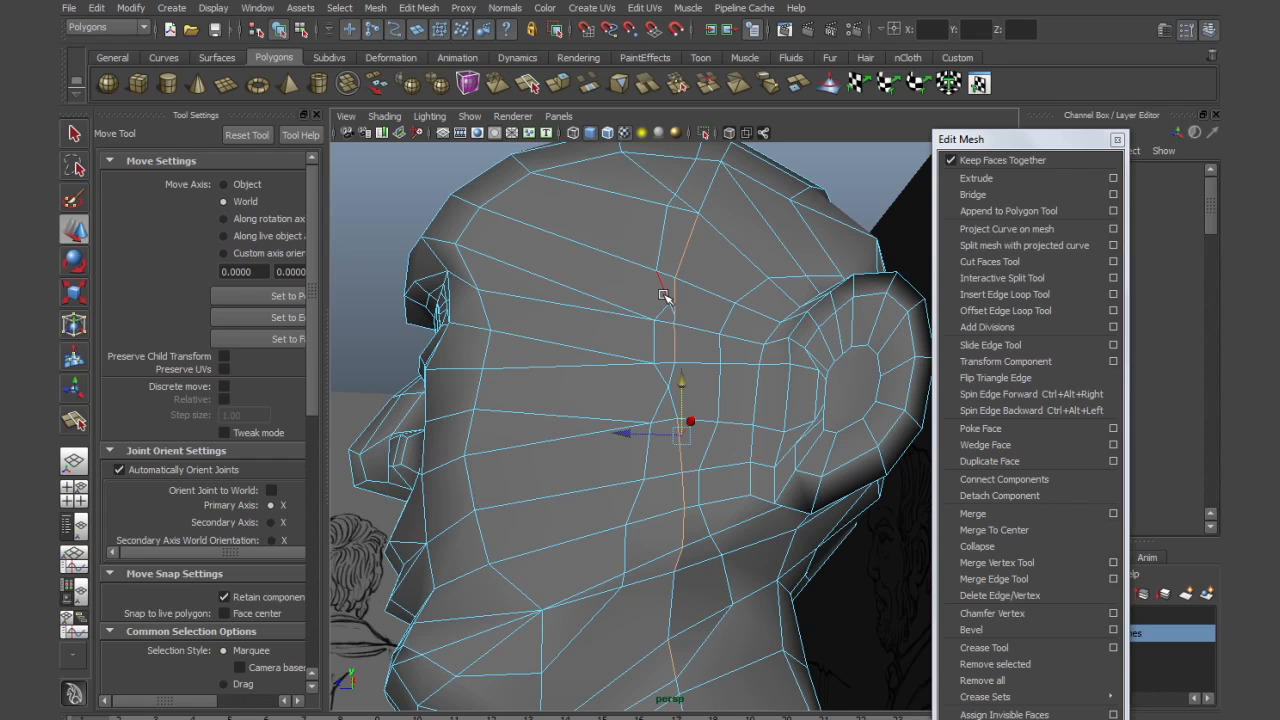
scroll(738, 344, up, 5)
alt+drag(738, 344, 746, 441)
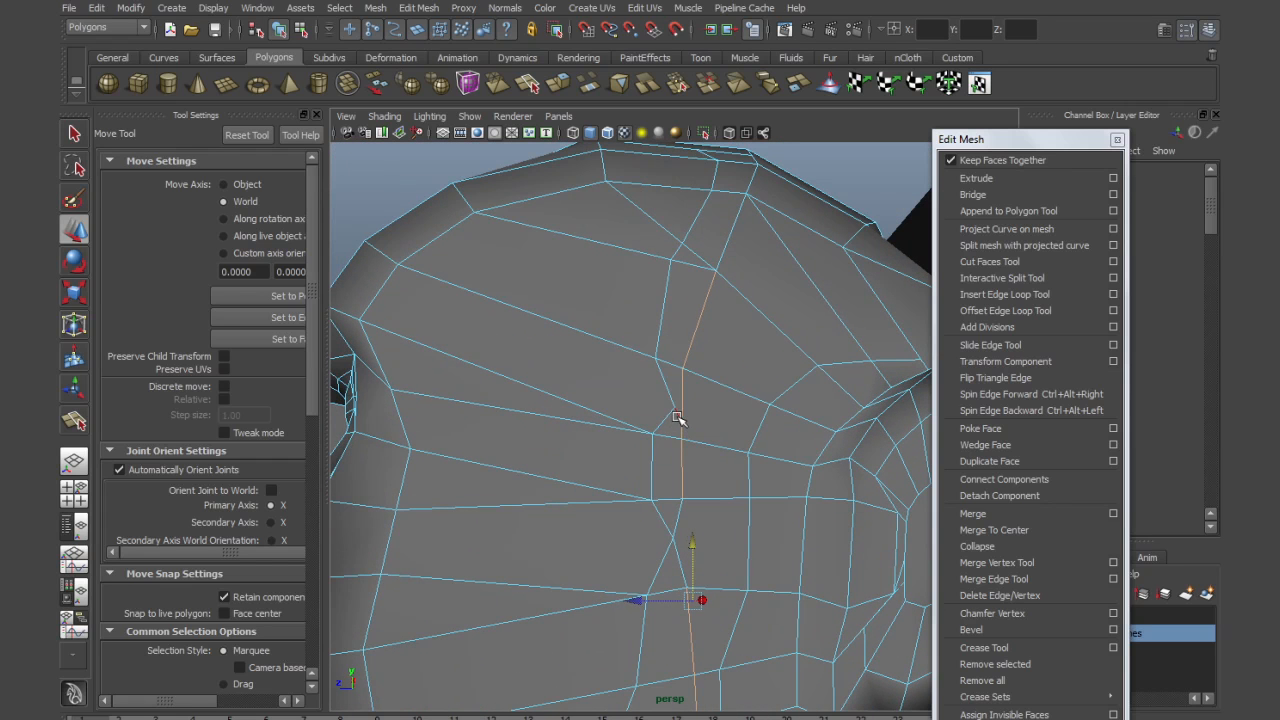
key(Delete)
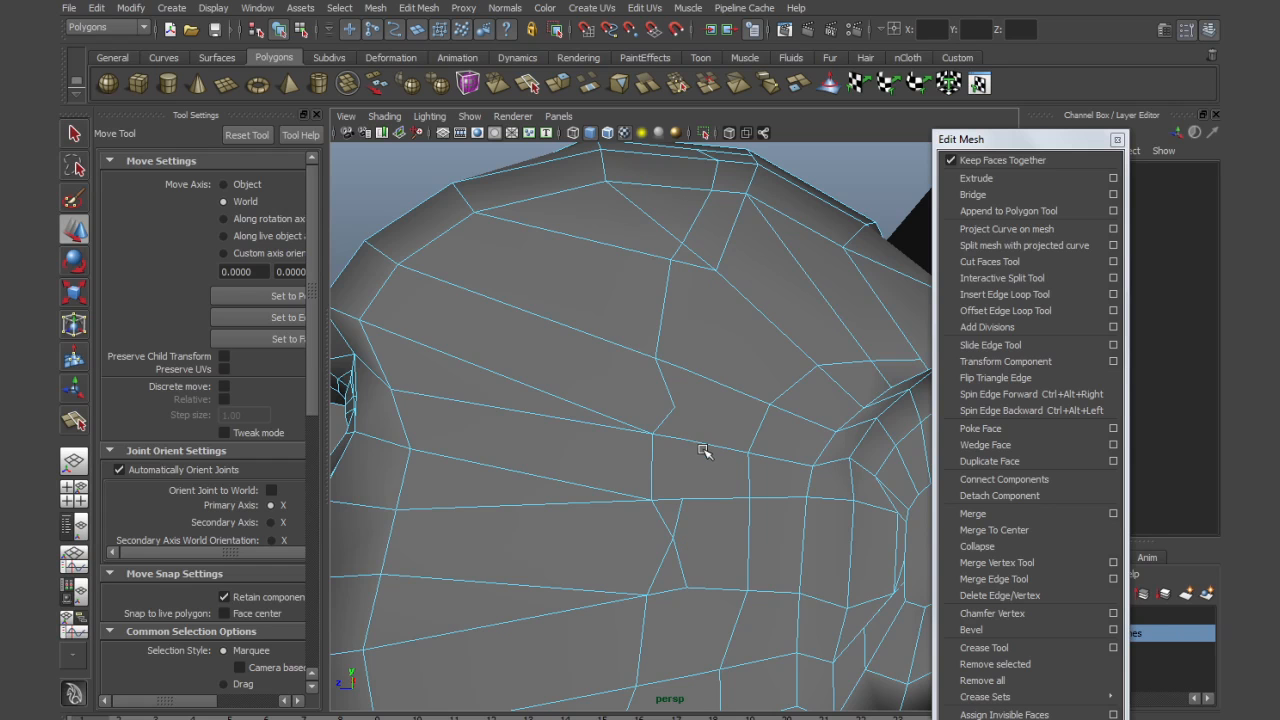
Delete the two short leftover edges beside the remaining vertical line in front of the ear
click(677, 521)
click(677, 555)
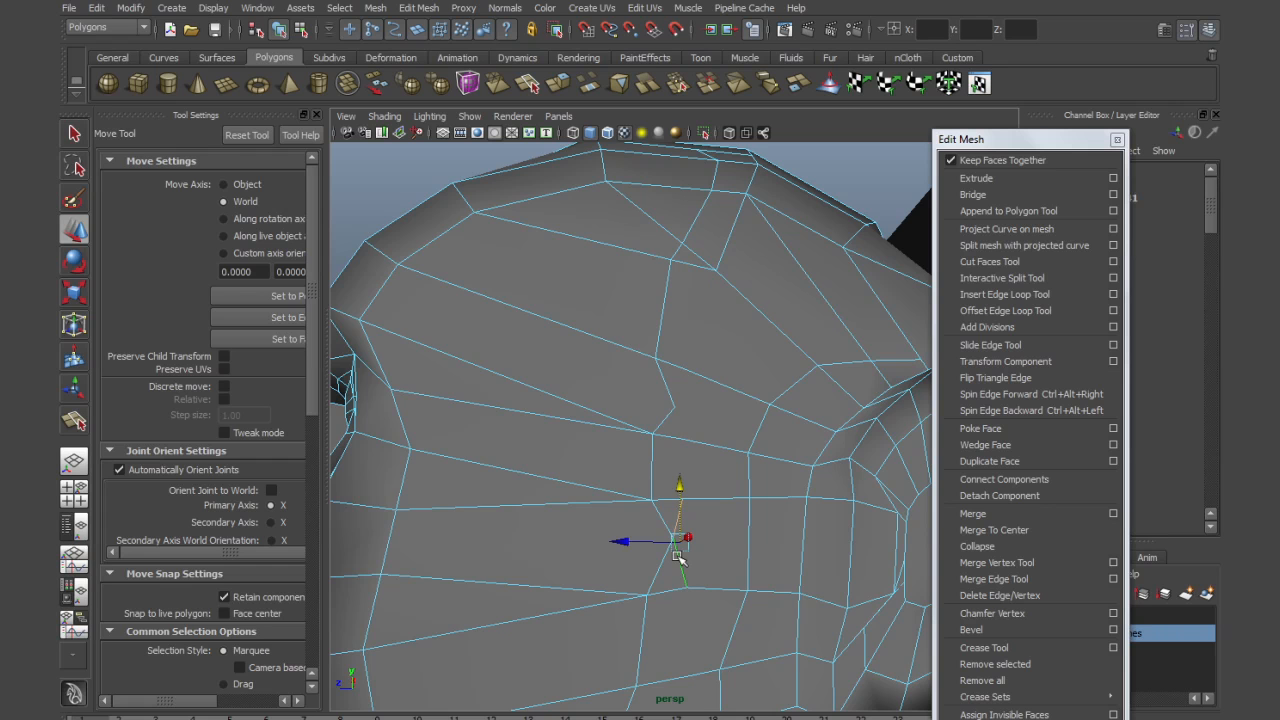
key(Delete)
Delete the edges bounding the small narrow face on the side of the head between temple and crown
alt+drag(714, 491, 707, 545)
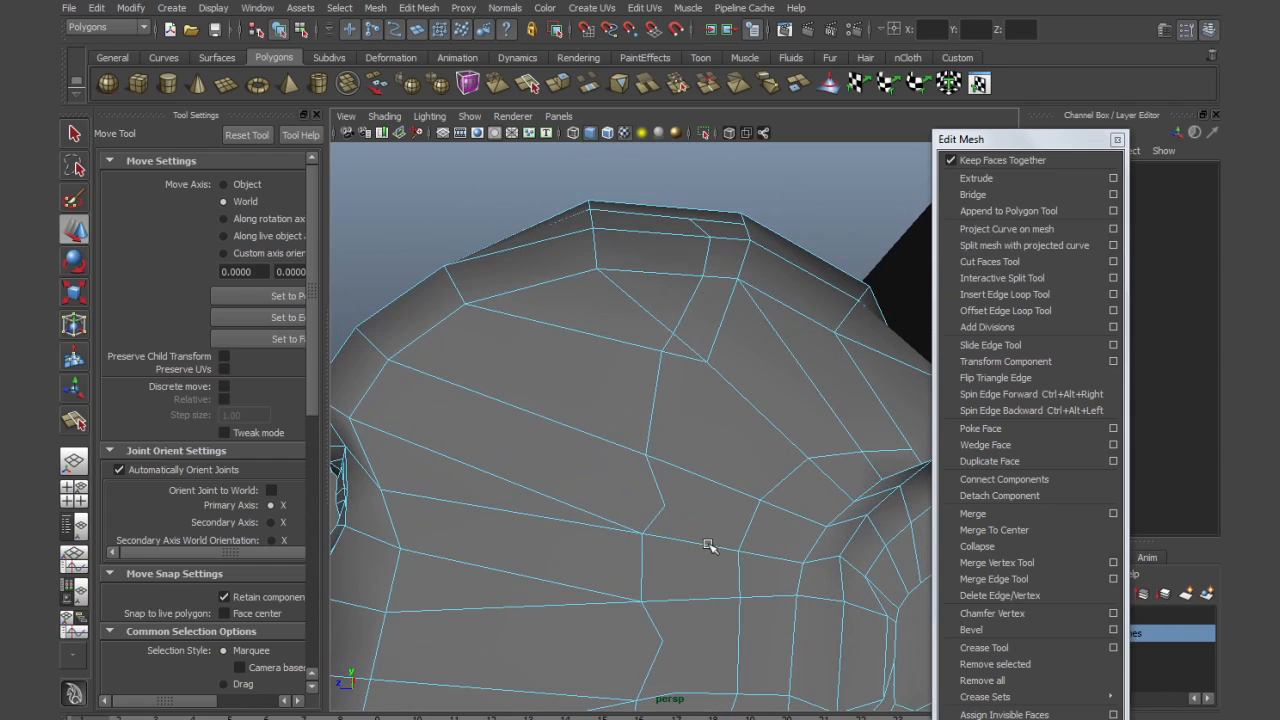
click(693, 360)
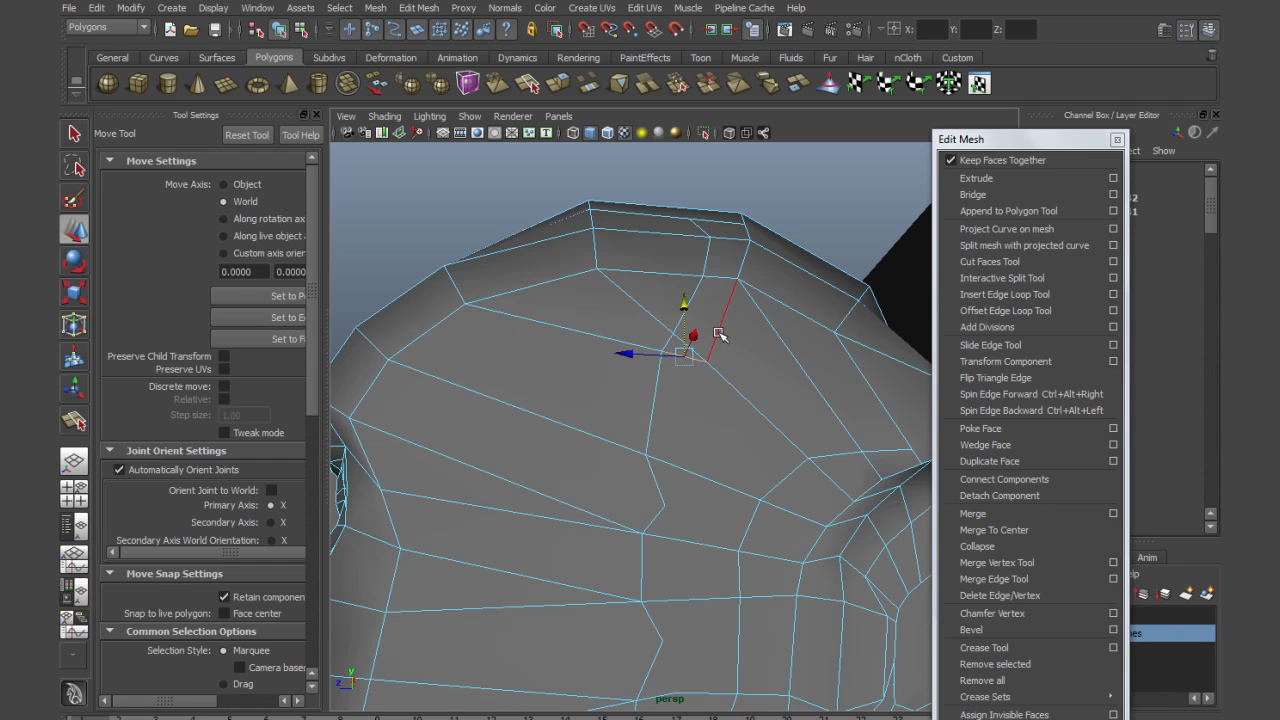
shift+click(718, 333)
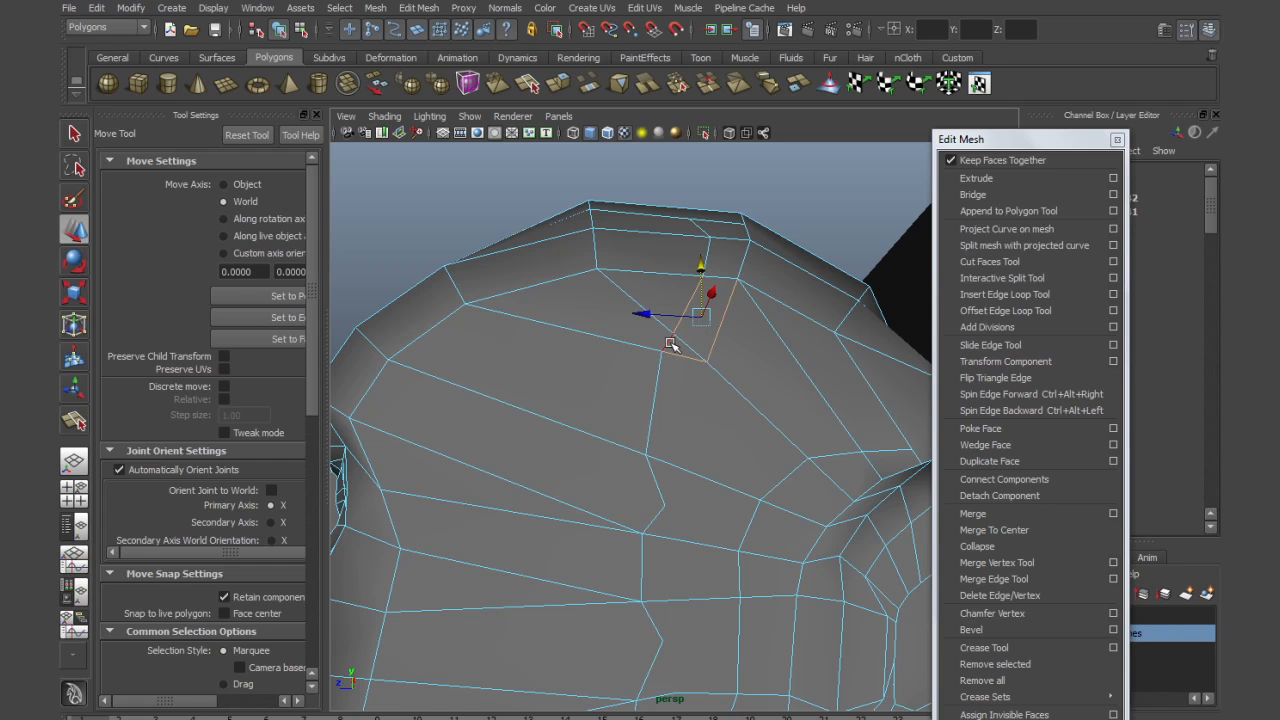
click(671, 346)
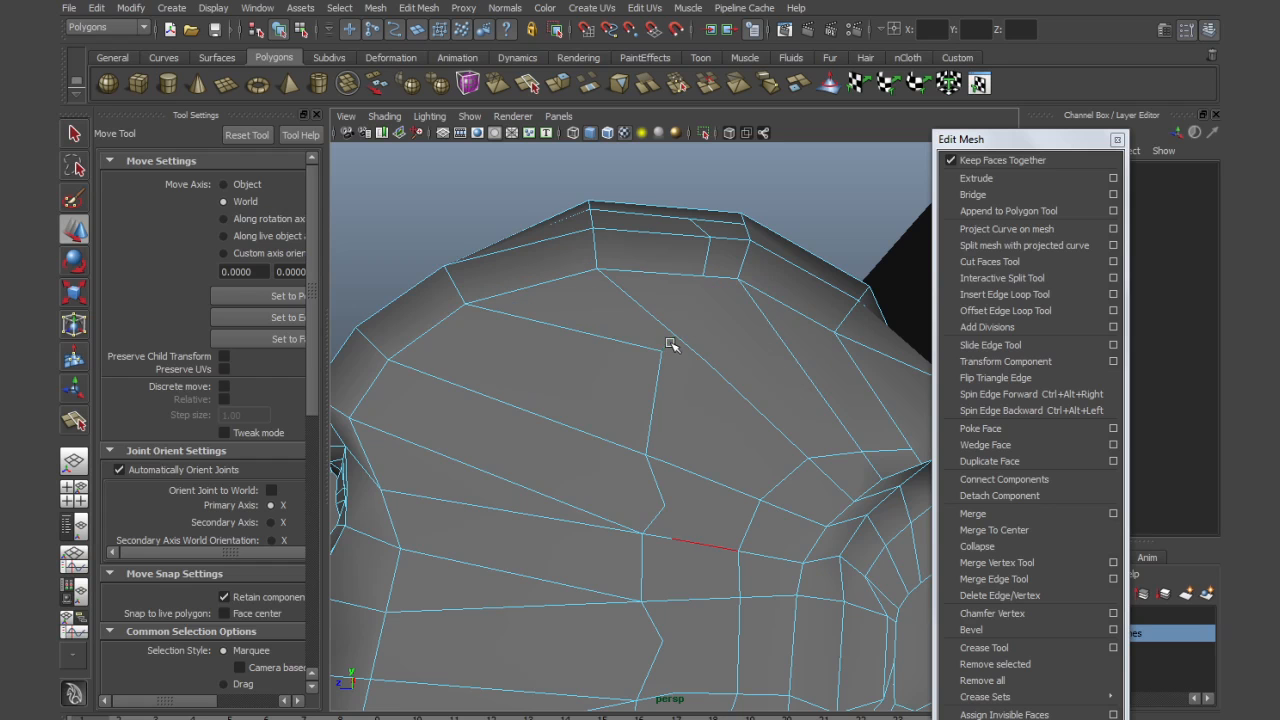
Cut an edge from the upper end of the vertical line in front of the ear, across the diagonal edge, to the crown's short vertical line
click(706, 262)
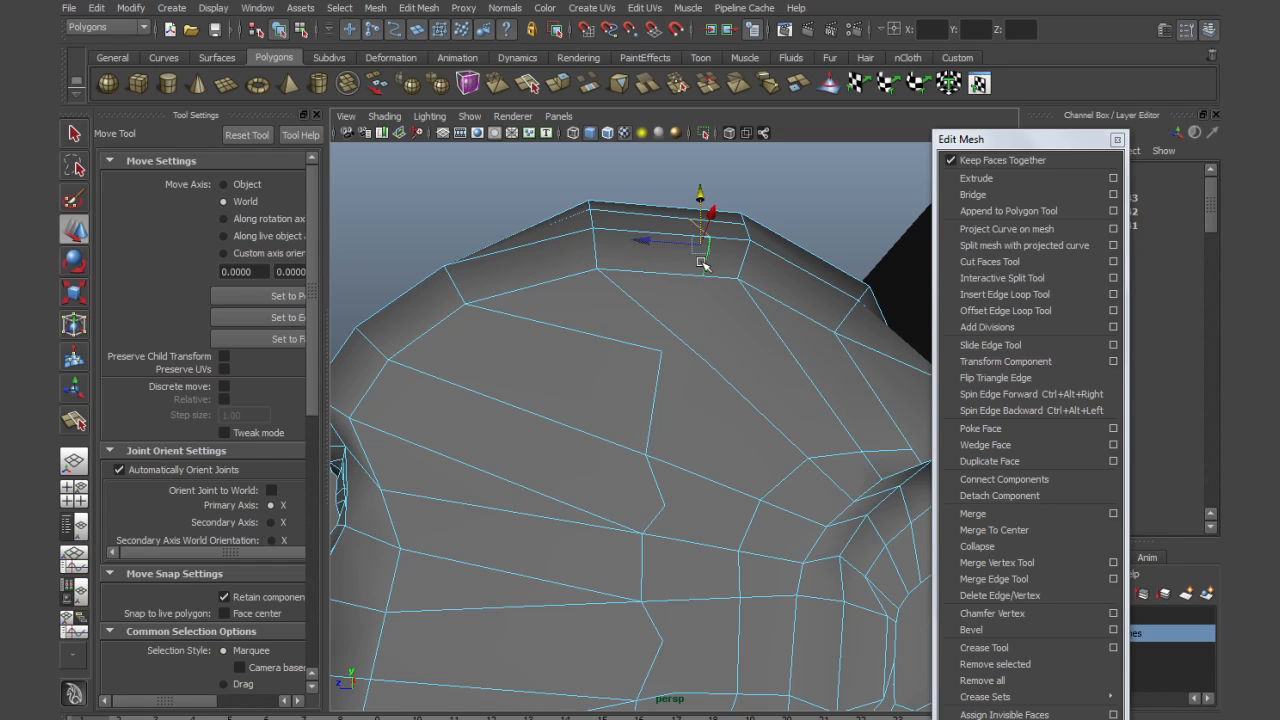
alt+drag(755, 441, 708, 484)
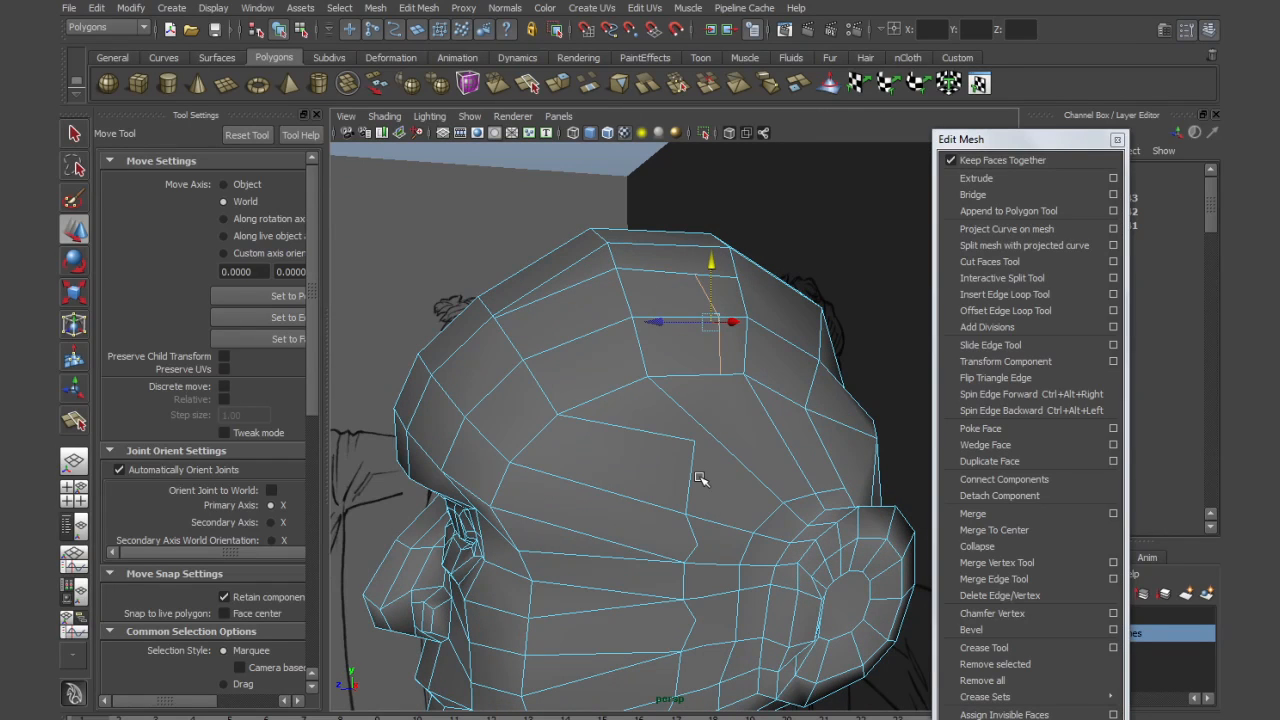
alt+drag(708, 487, 620, 466)
key(space)
key(space)
key(g)
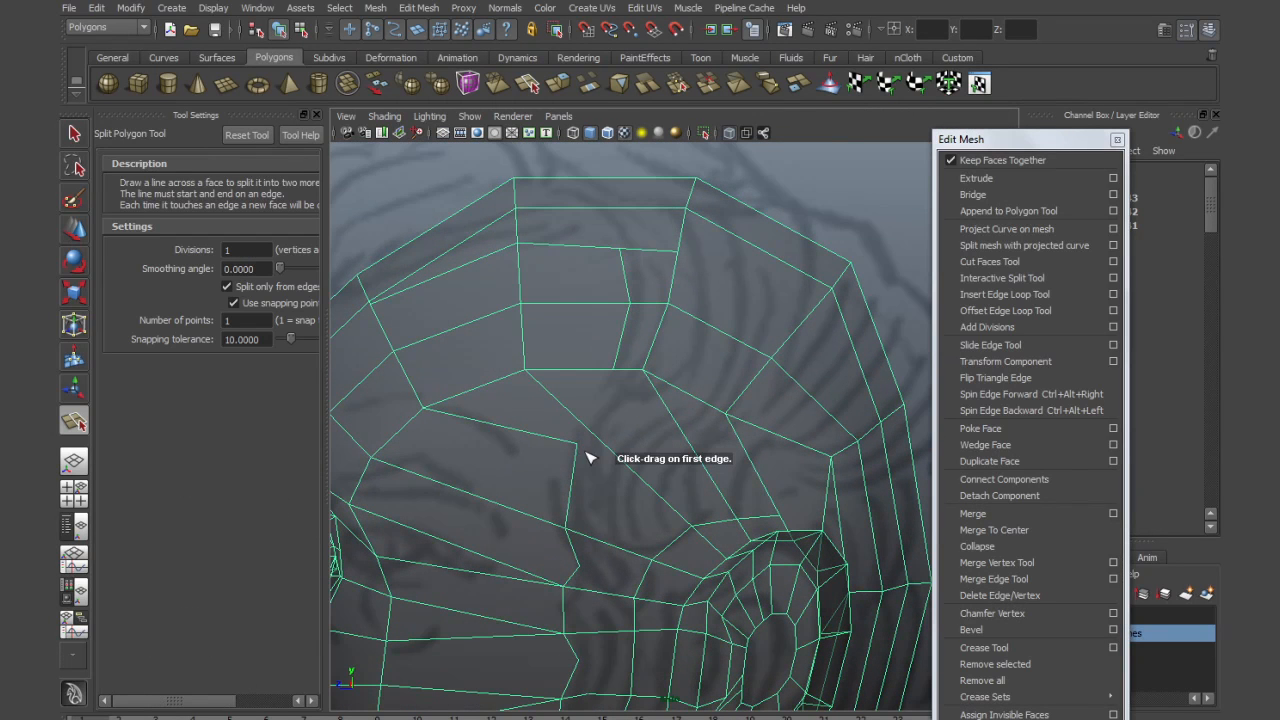
click(577, 445)
click(589, 433)
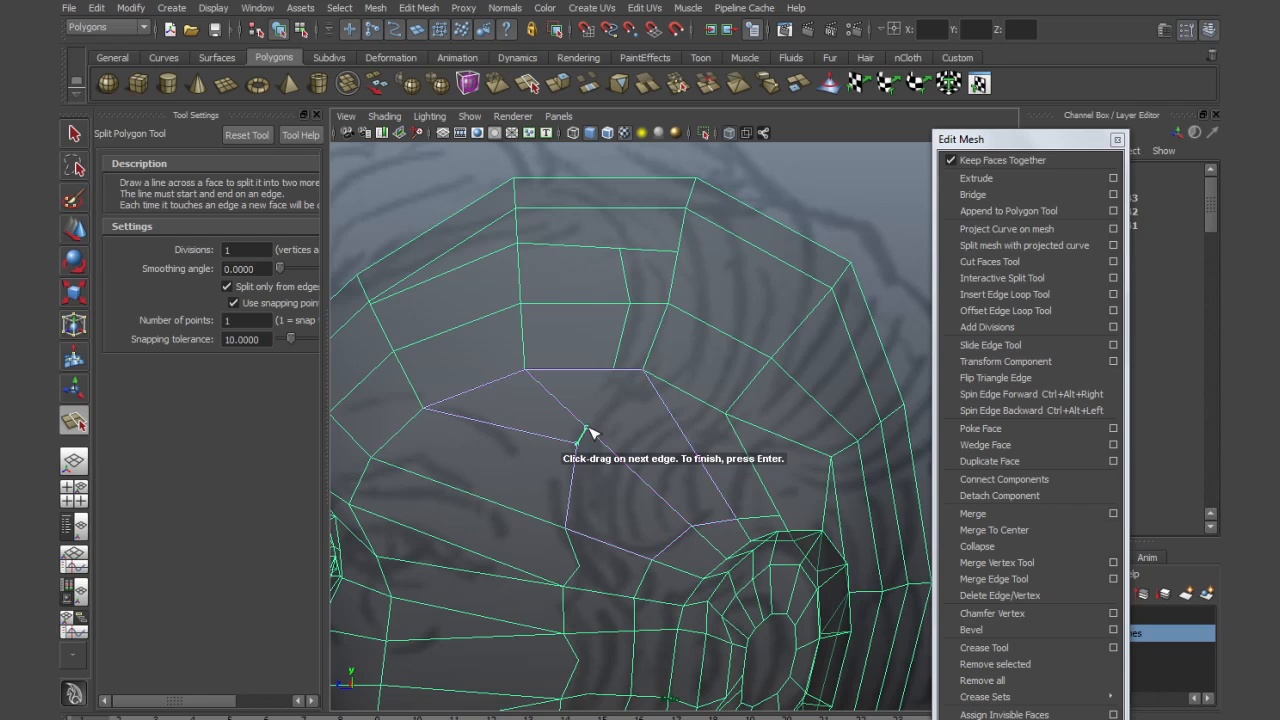
click(615, 371)
key(Return)
key(w)
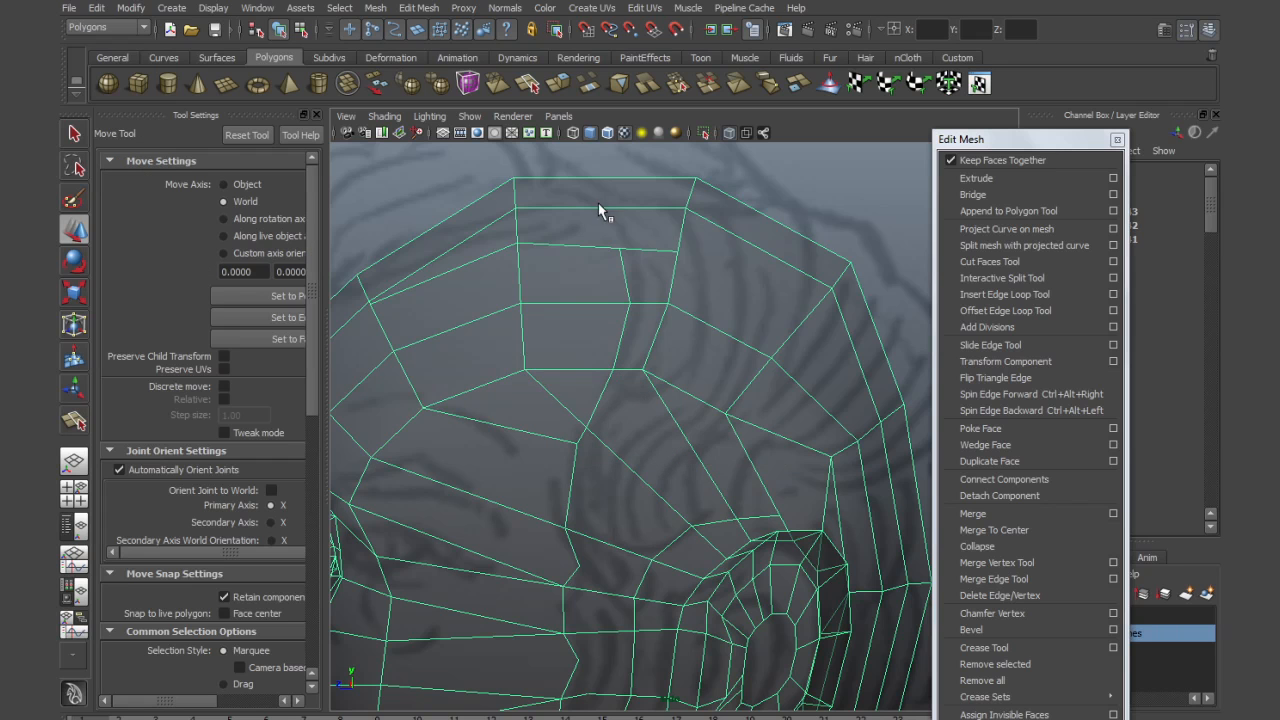
Move the crown band's rear vertical row of vertices backward, one level at a time, to even out the face widths
scroll(760, 525, down, 4)
right_click(686, 389)
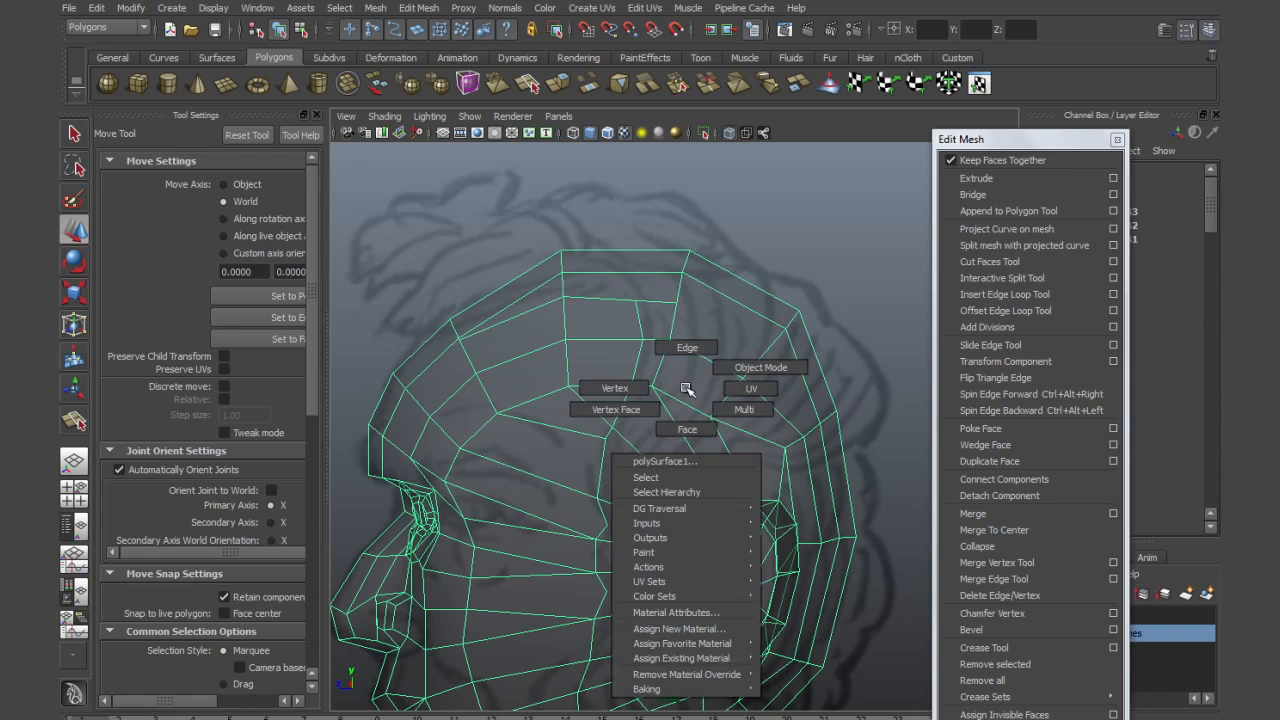
click(614, 388)
click(651, 386)
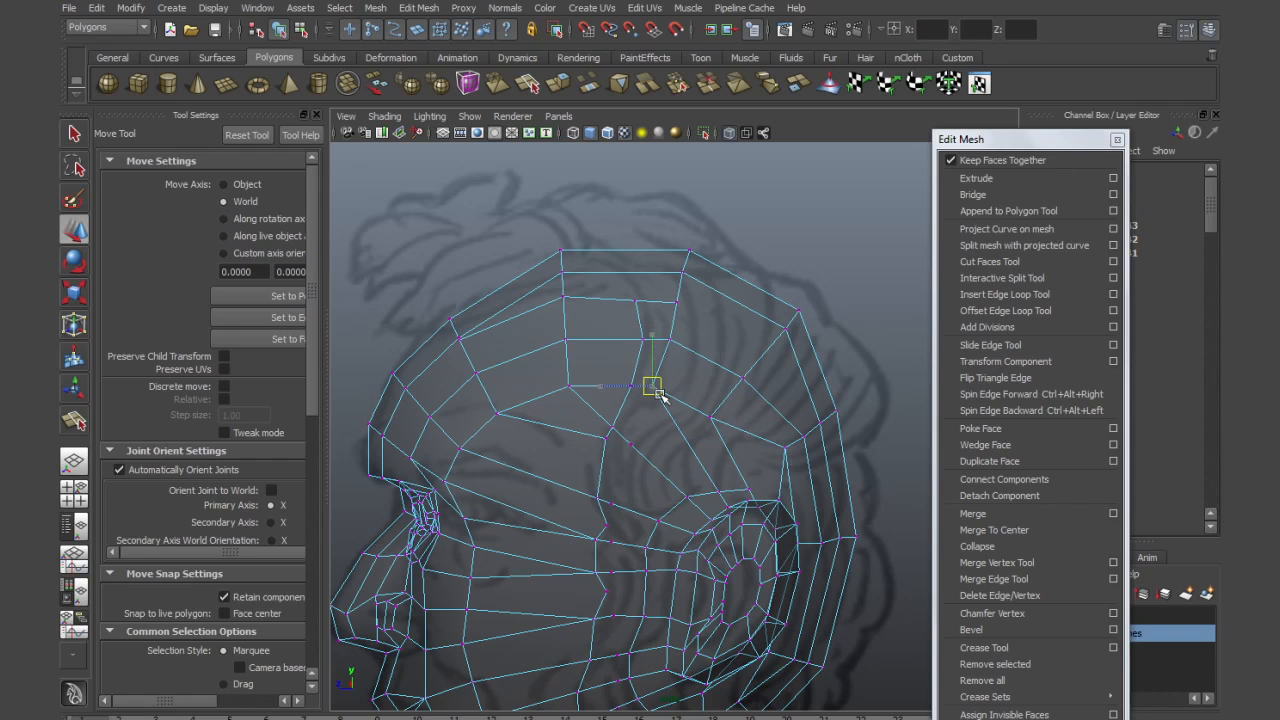
drag(660, 297, 694, 331)
mouse_move(670, 274)
mouse_down()
mouse_move(694, 292)
mouse_move(694, 268)
mouse_up()
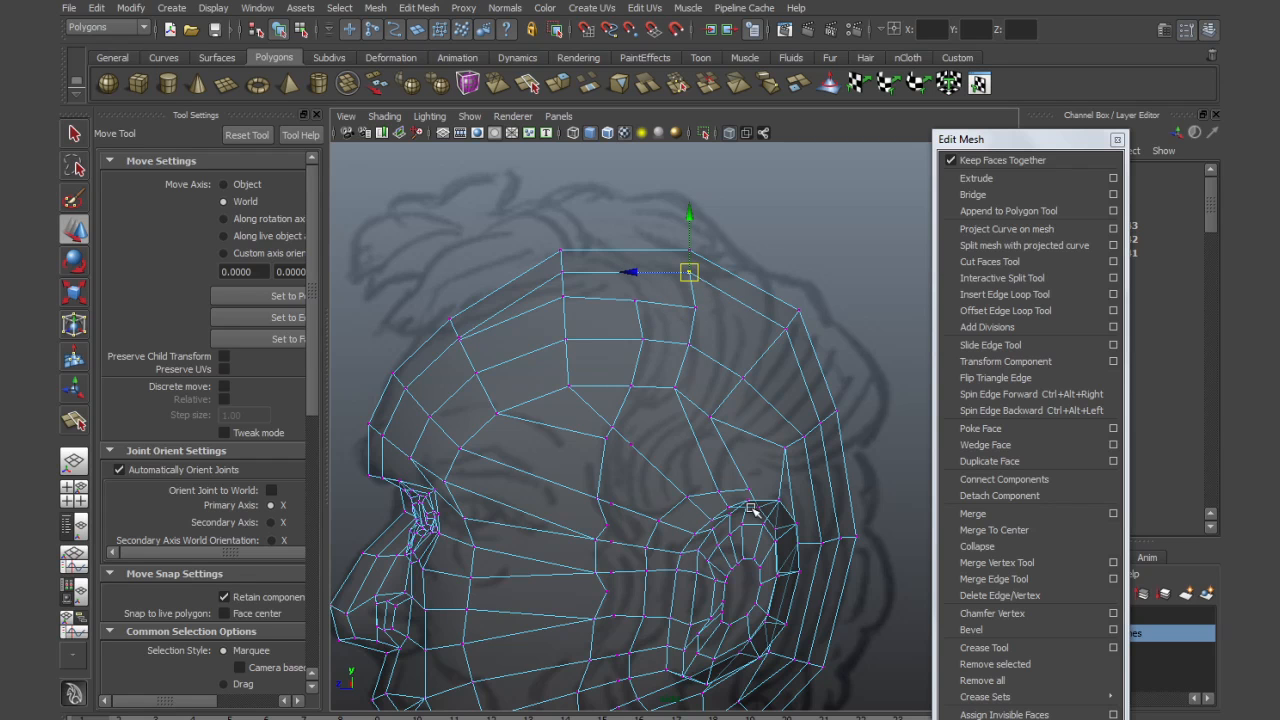
Select all vertices of the half head and delete the stray ones left along the removed edge lines in front of the ear
scroll(751, 506, down, 3)
scroll(758, 428, down, 4)
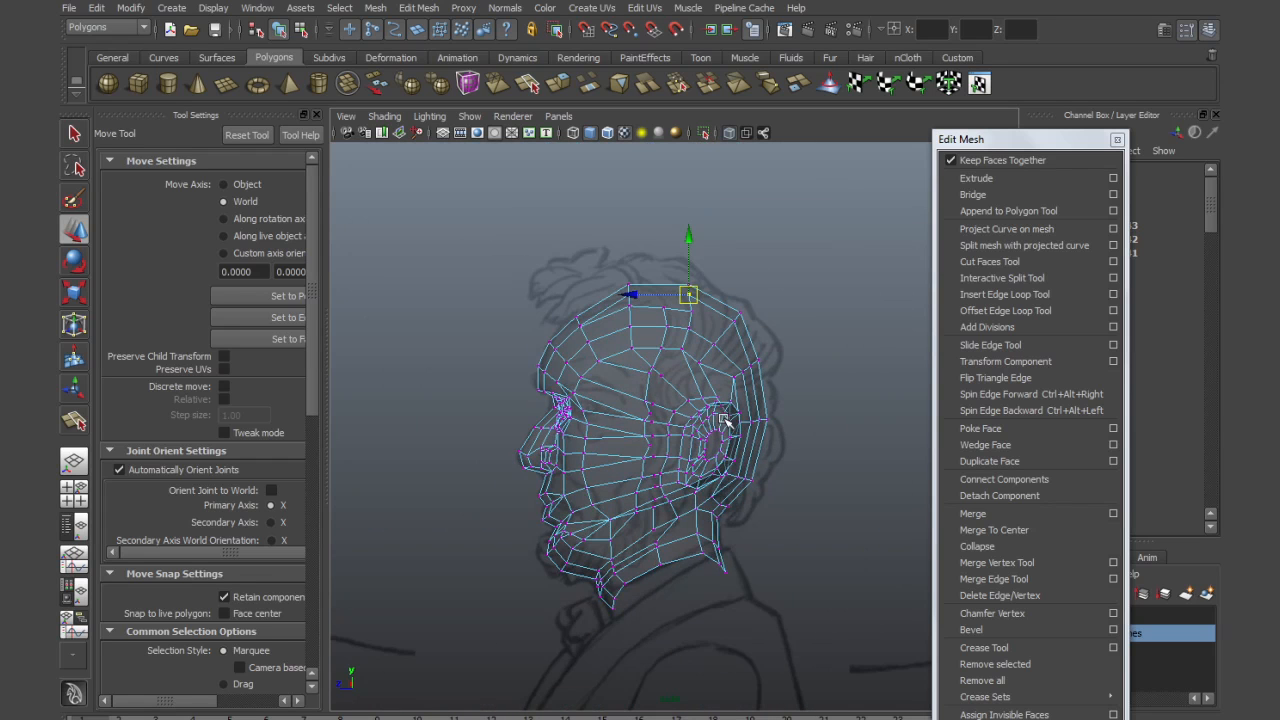
drag(540, 245, 858, 652)
scroll(605, 406, up, 2)
scroll(605, 406, up, 8)
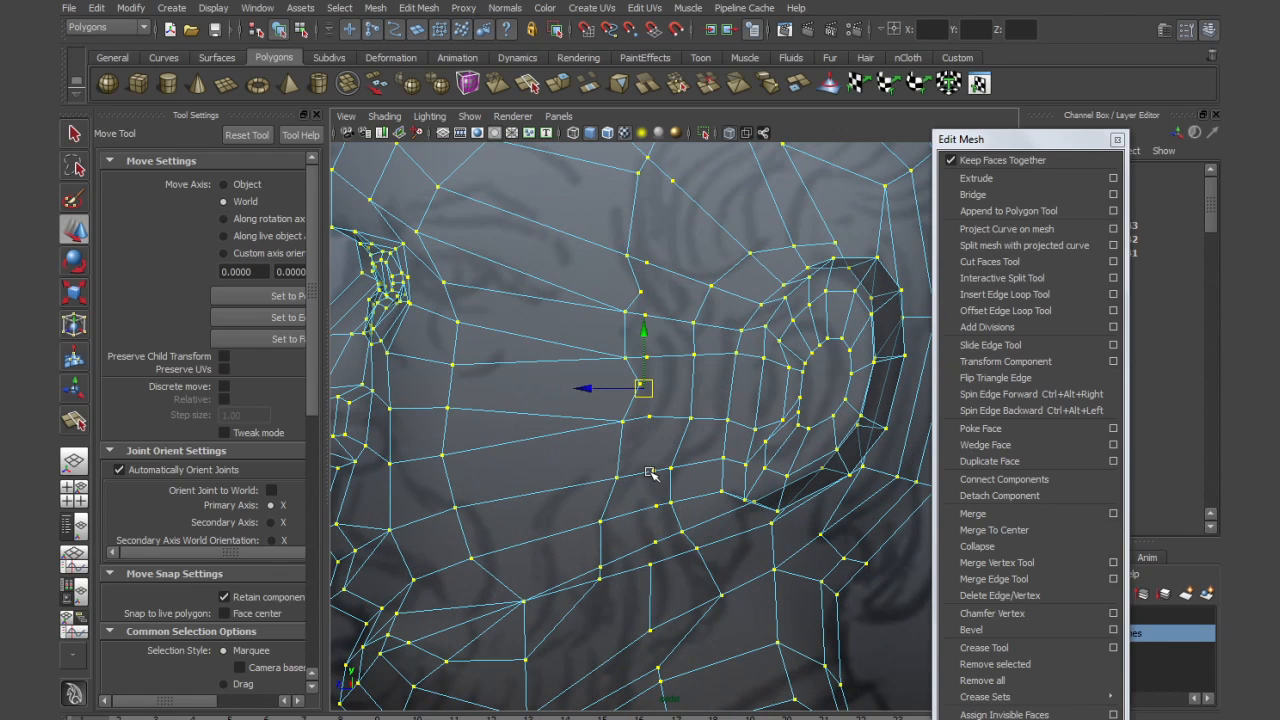
click(652, 537)
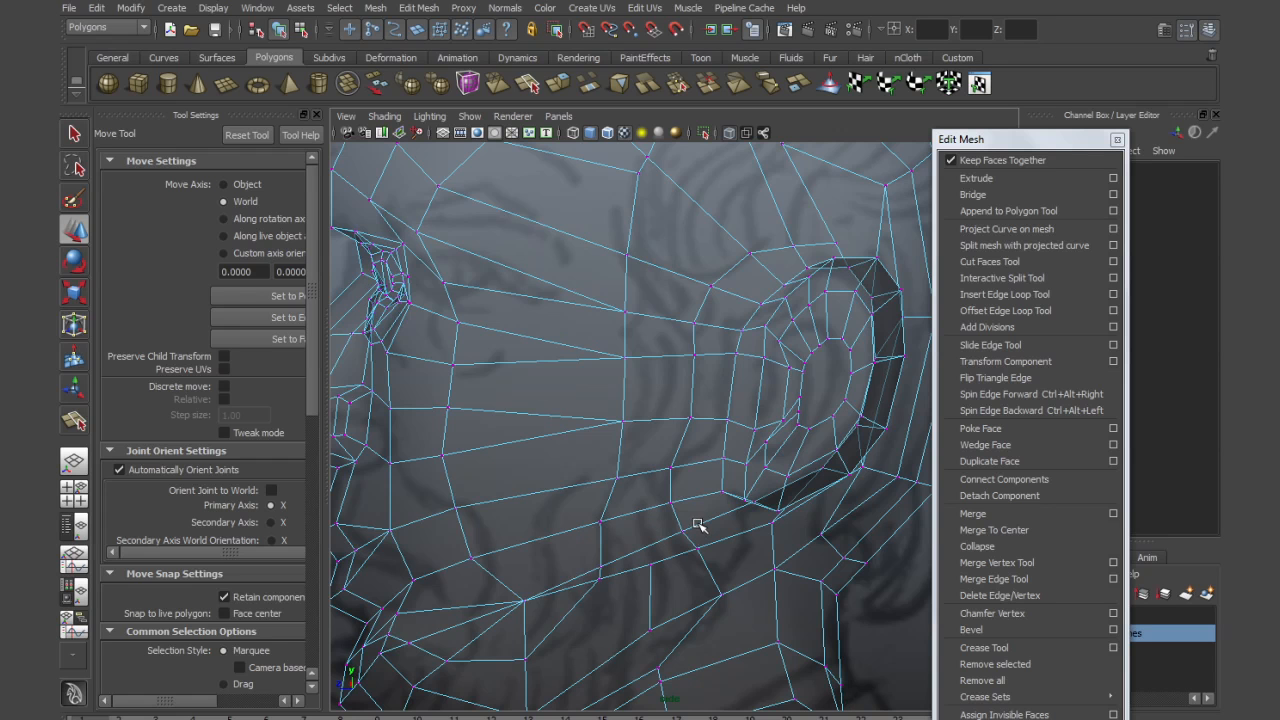
Delete the leftover short vertical edge on the lower jaw and the stray vertices remaining around it
alt+right_drag(697, 525, 672, 521)
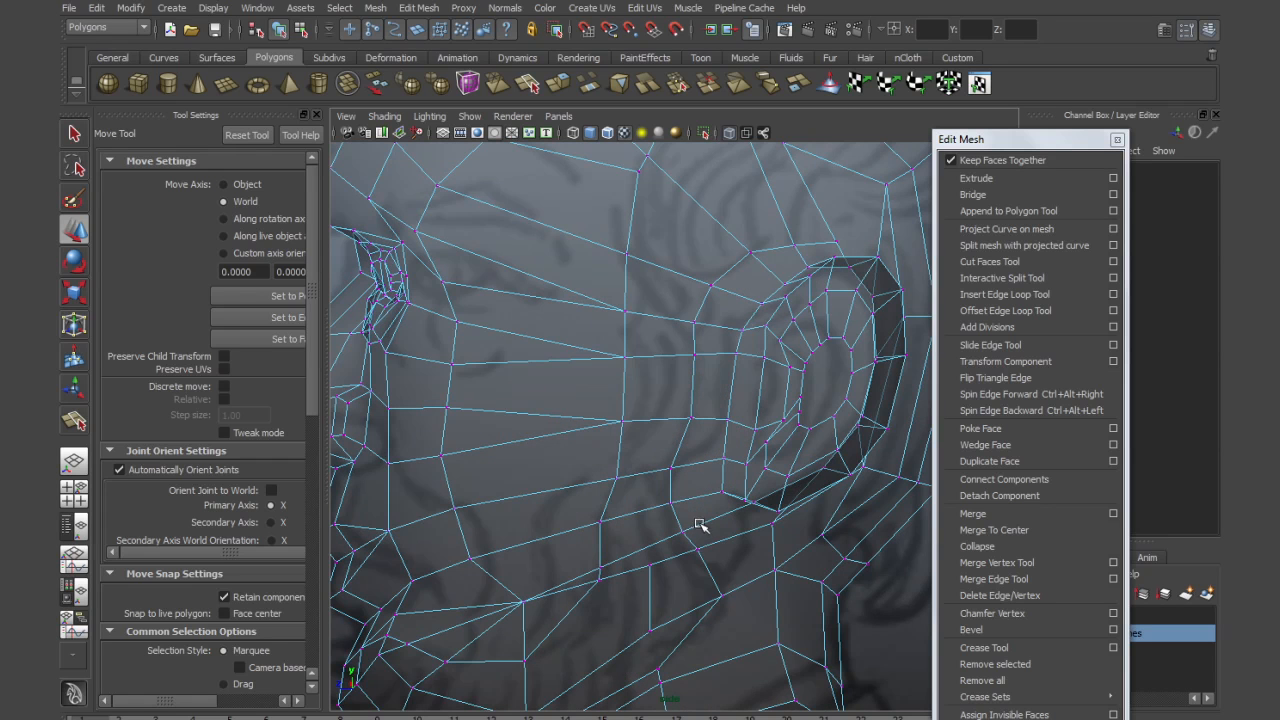
alt+middle_drag(690, 502, 699, 457)
right_drag(666, 540, 657, 492)
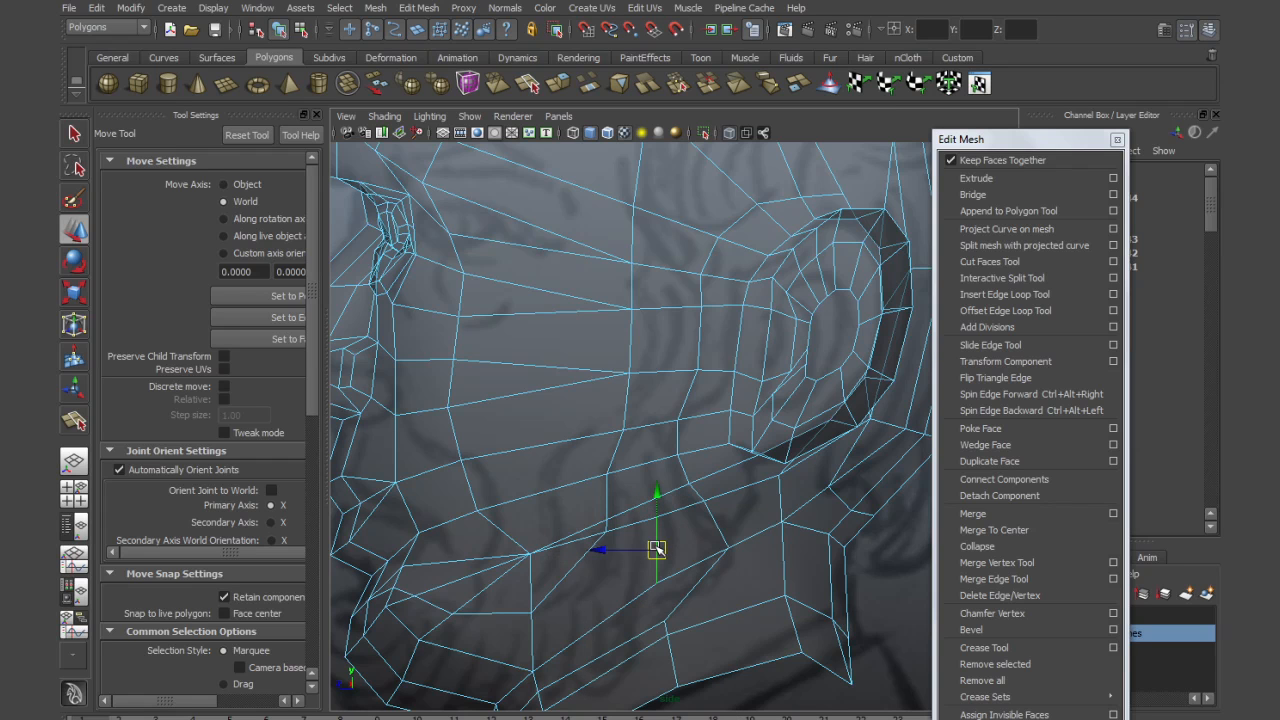
right_drag(655, 547, 575, 538)
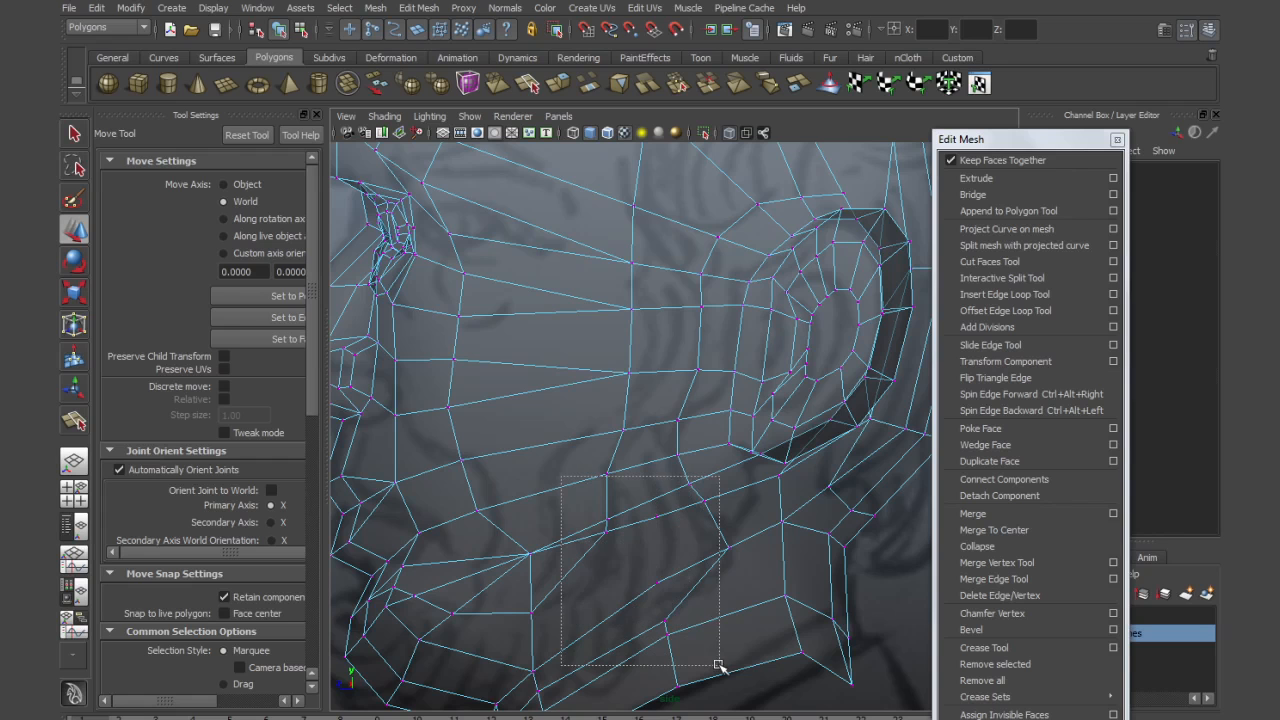
drag(718, 665, 718, 665)
click(712, 638)
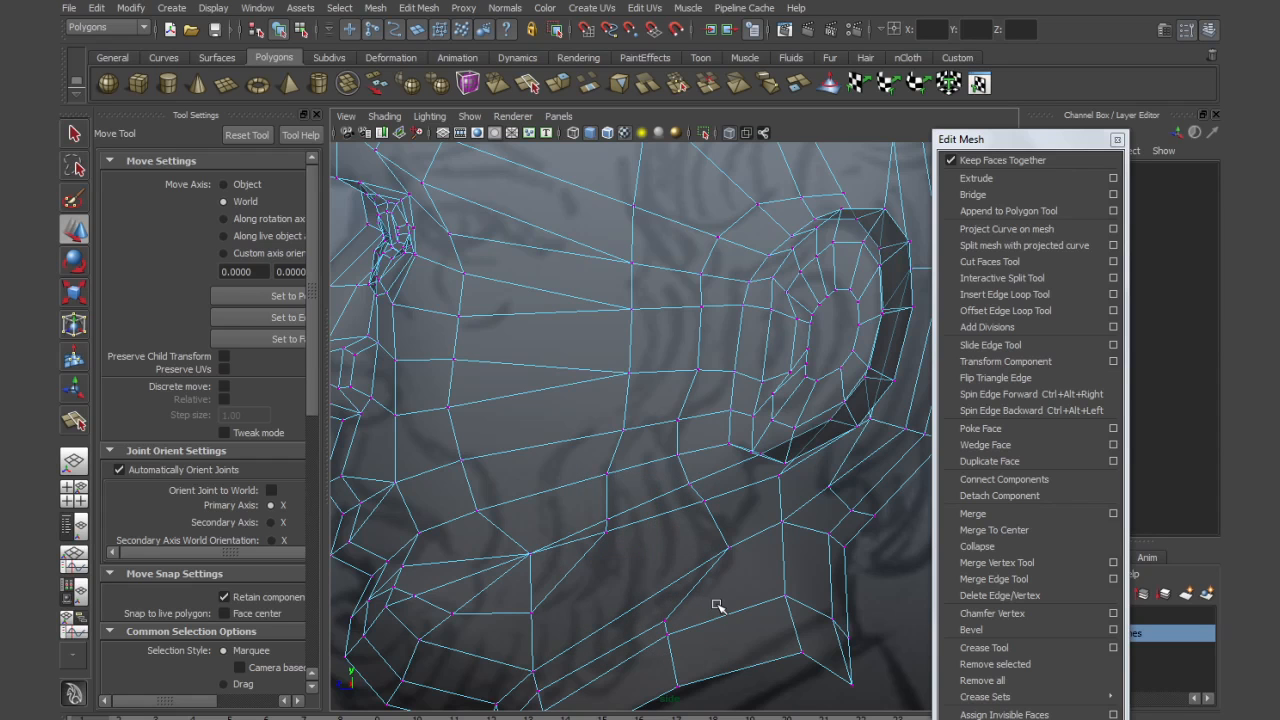
Reposition the vertex on the upper back of the head behind the ear and shift the adjoining rear face
key(space)
key(space)
alt+drag(709, 443, 620, 554)
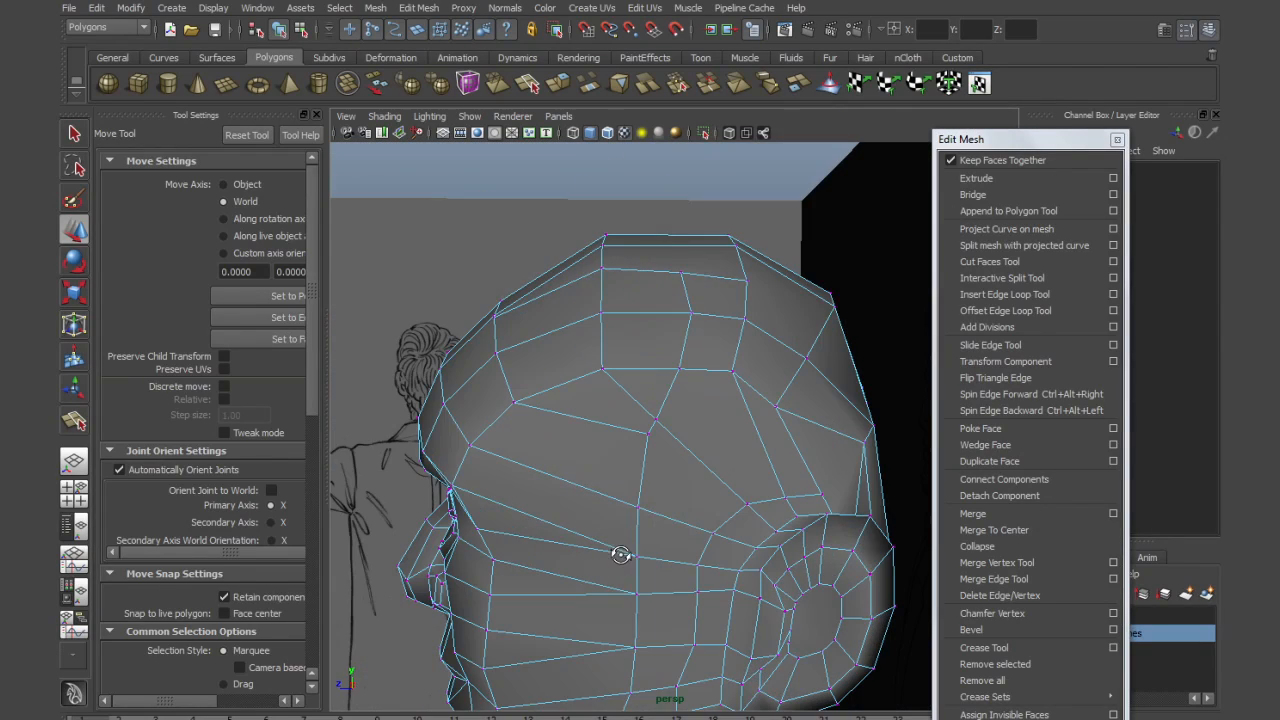
click(777, 407)
alt+drag(820, 457, 778, 432)
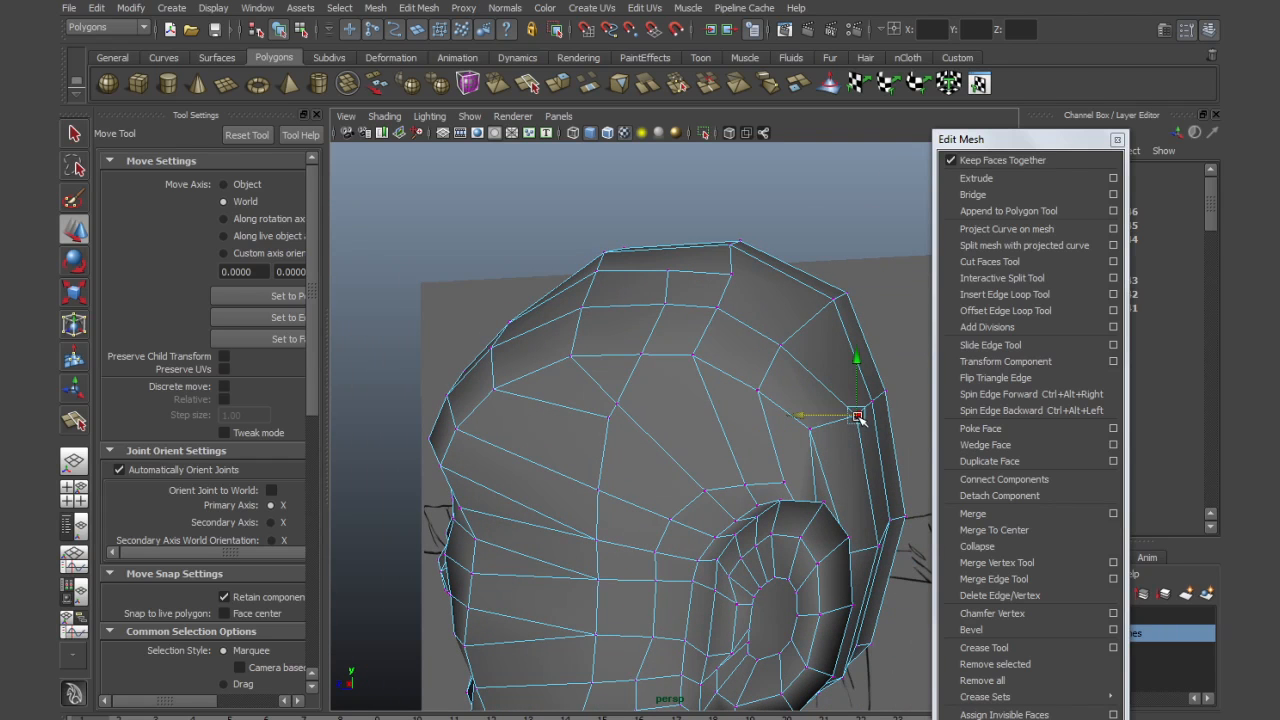
alt+drag(810, 488, 703, 425)
right_drag(670, 416, 674, 455)
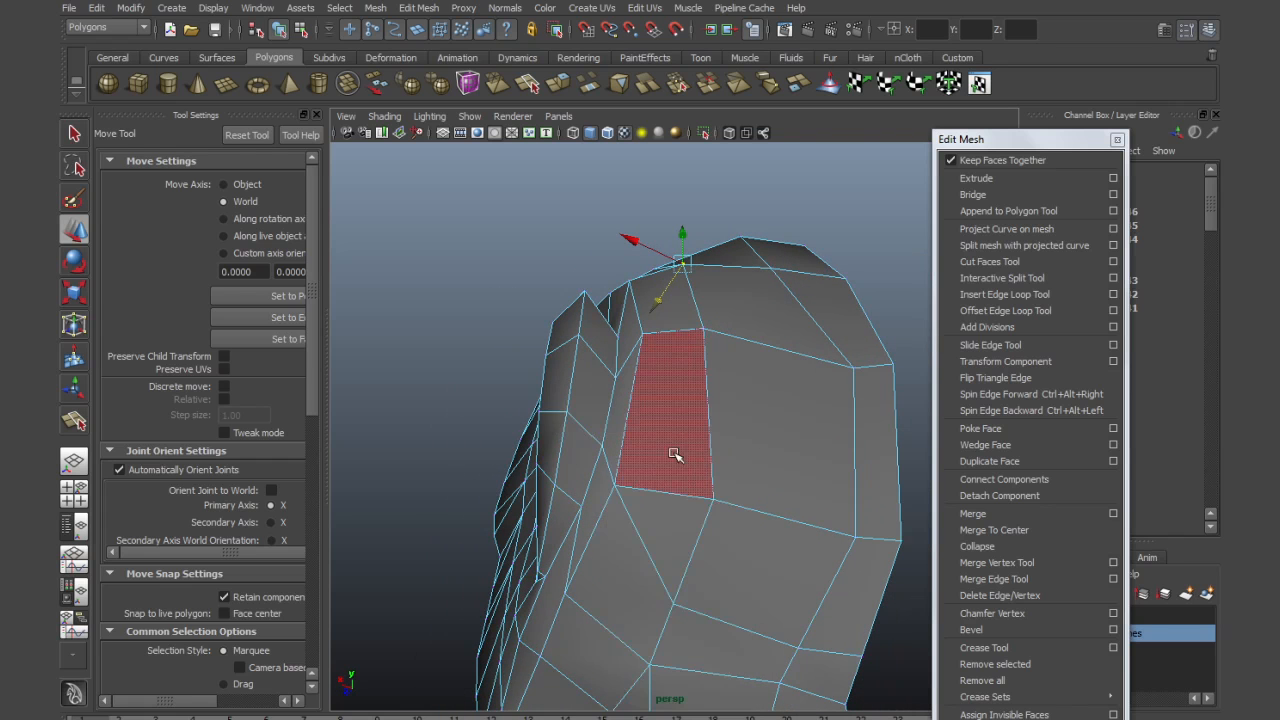
click(672, 440)
alt+drag(674, 434, 645, 388)
drag(612, 345, 612, 362)
Move the vertical edge near the centre line on the lower back of the head and the vertex below it outward, away from the centre line
alt+drag(746, 342, 741, 341)
right_drag(741, 341, 731, 303)
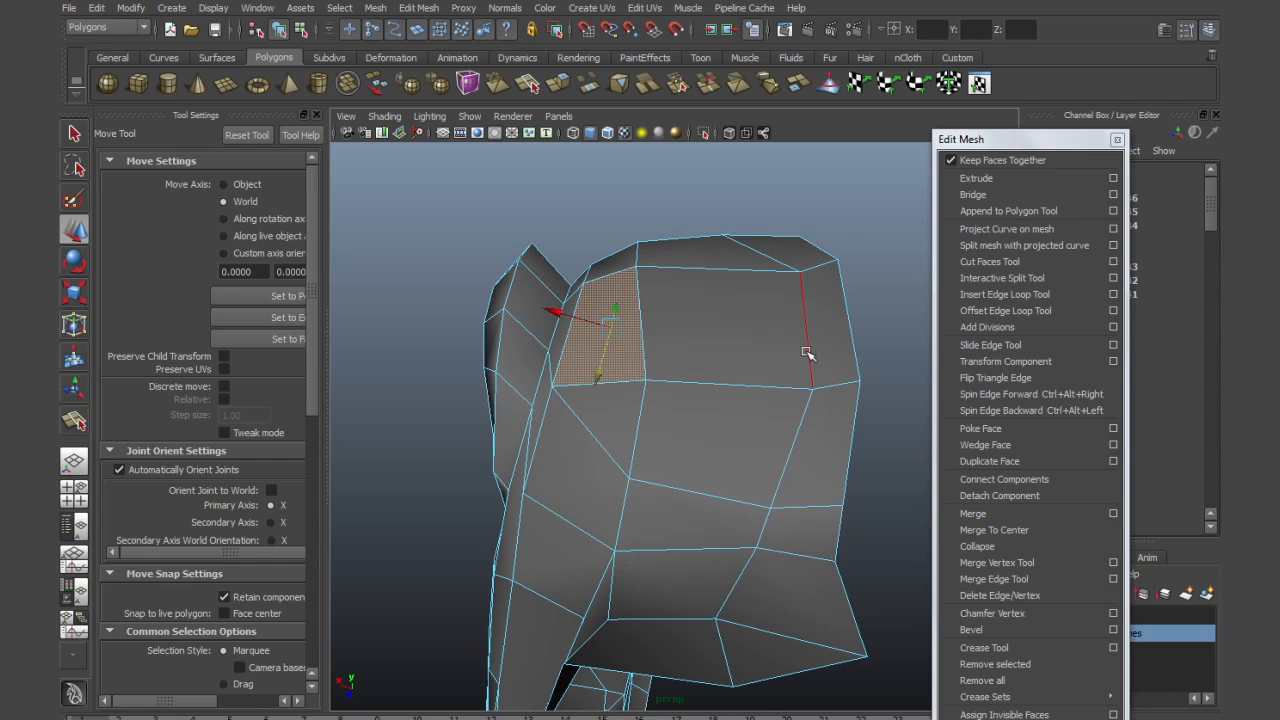
click(807, 353)
drag(778, 318, 720, 318)
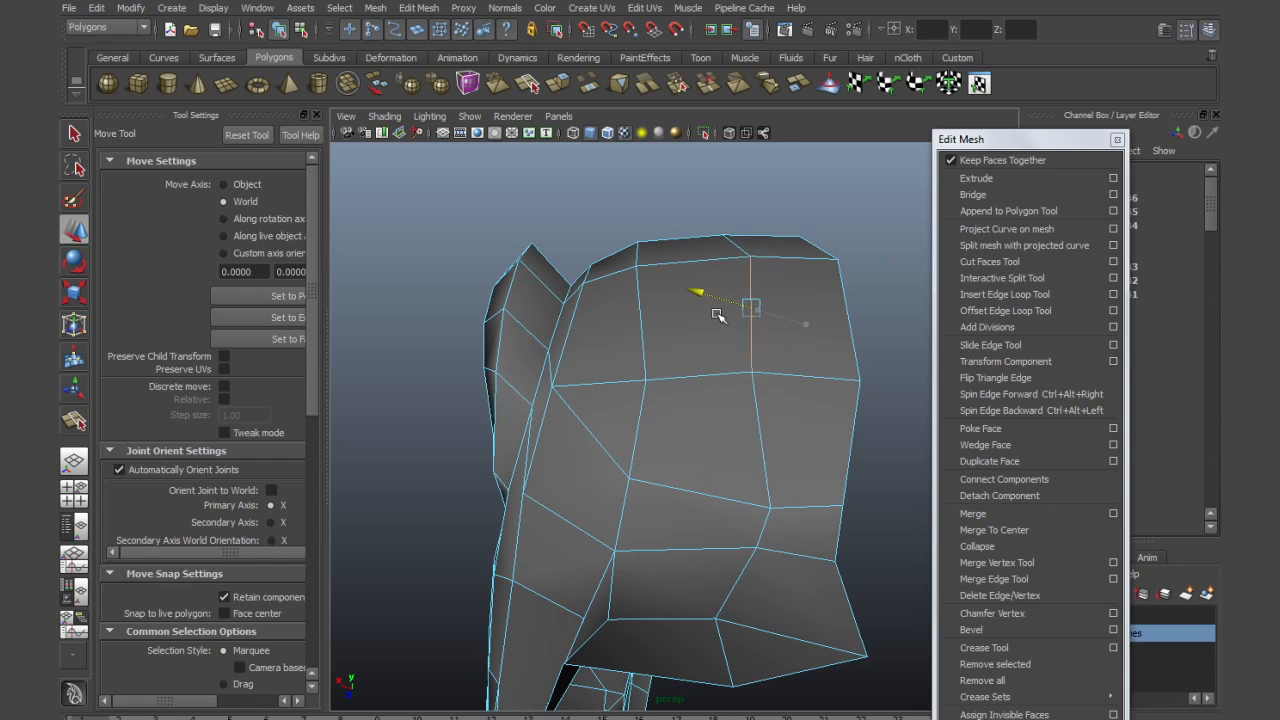
right_drag(746, 491, 701, 496)
click(767, 506)
drag(731, 509, 684, 497)
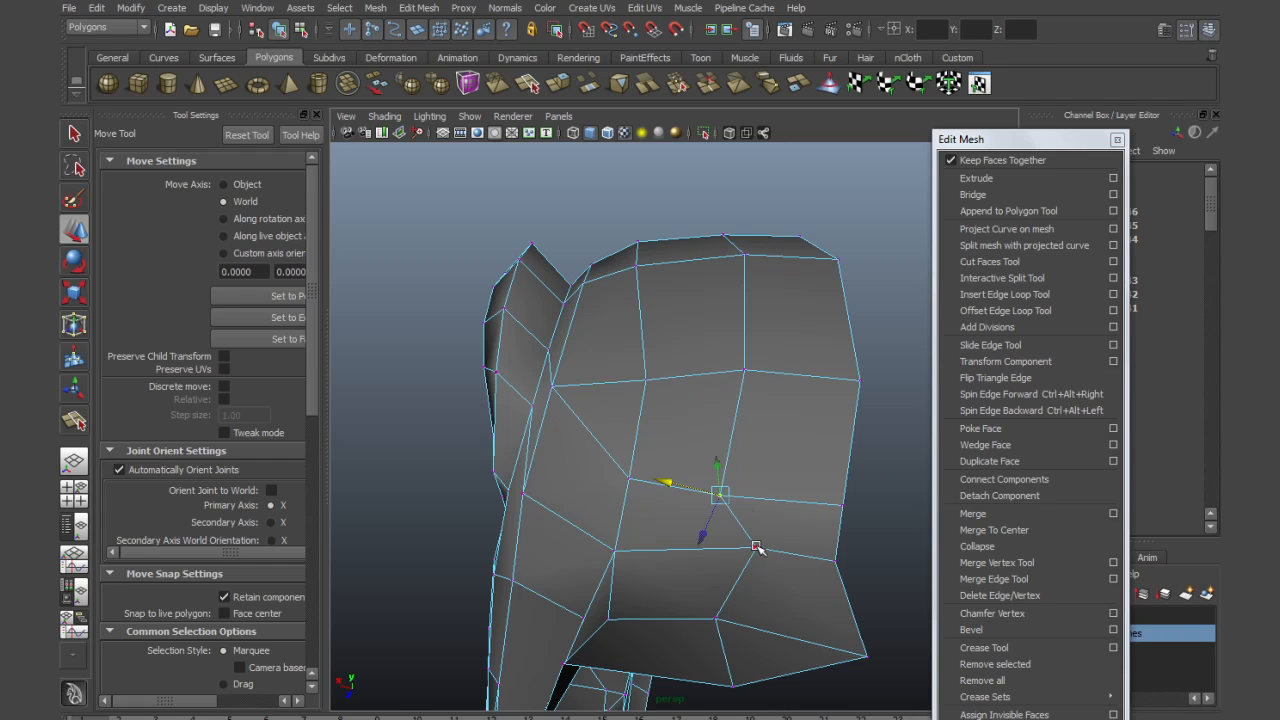
Adjust the vertices on the upper side of the crown to round the head's silhouette seen from behind
alt+drag(766, 523, 770, 609)
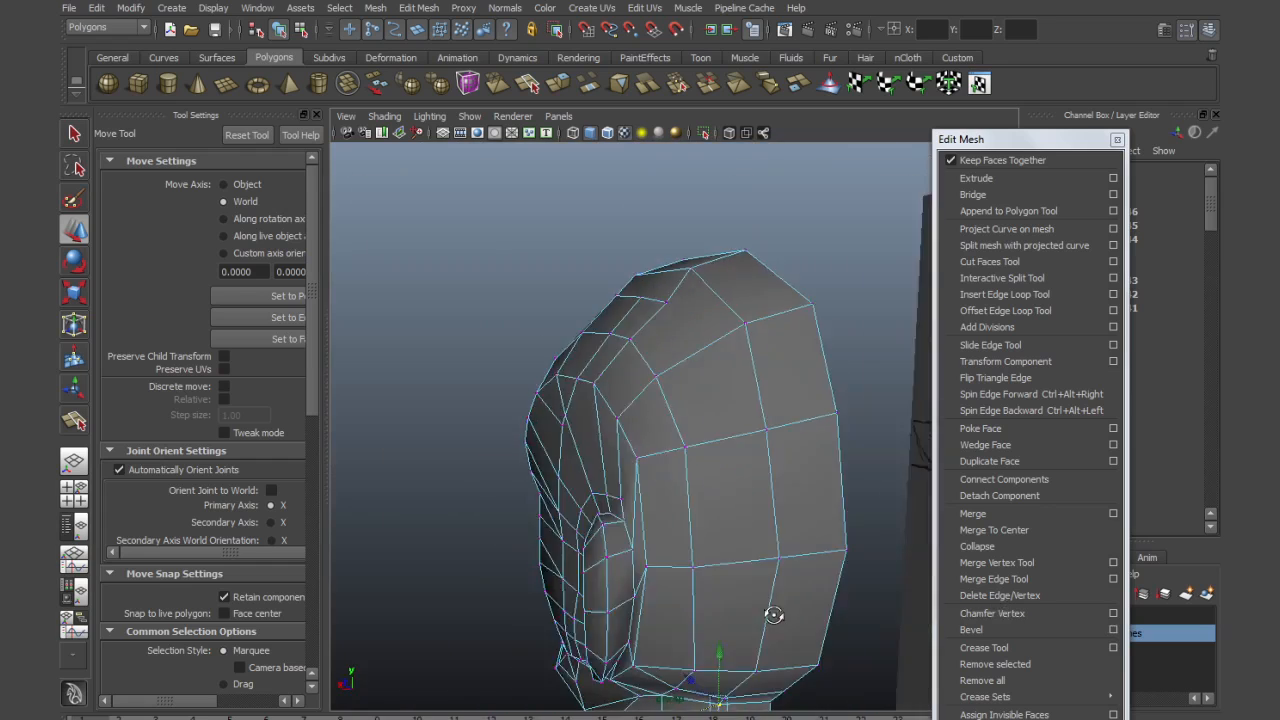
alt+drag(774, 615, 743, 611)
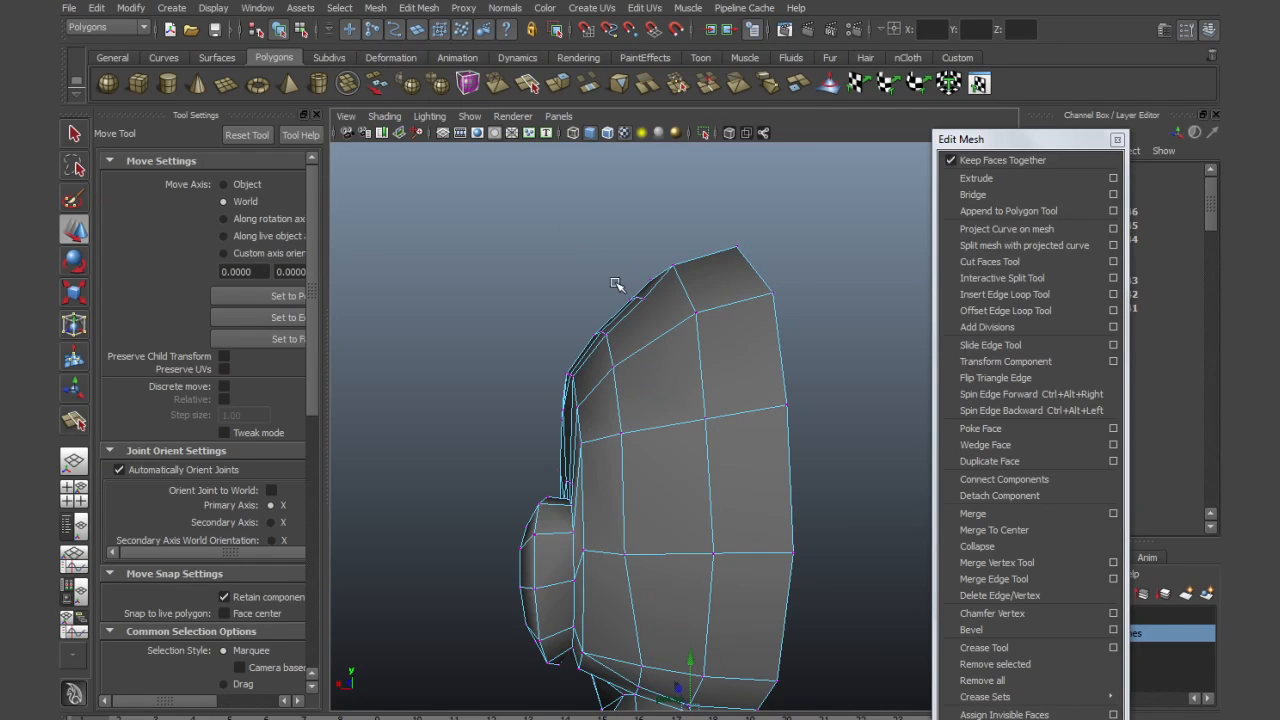
alt+drag(662, 318, 593, 333)
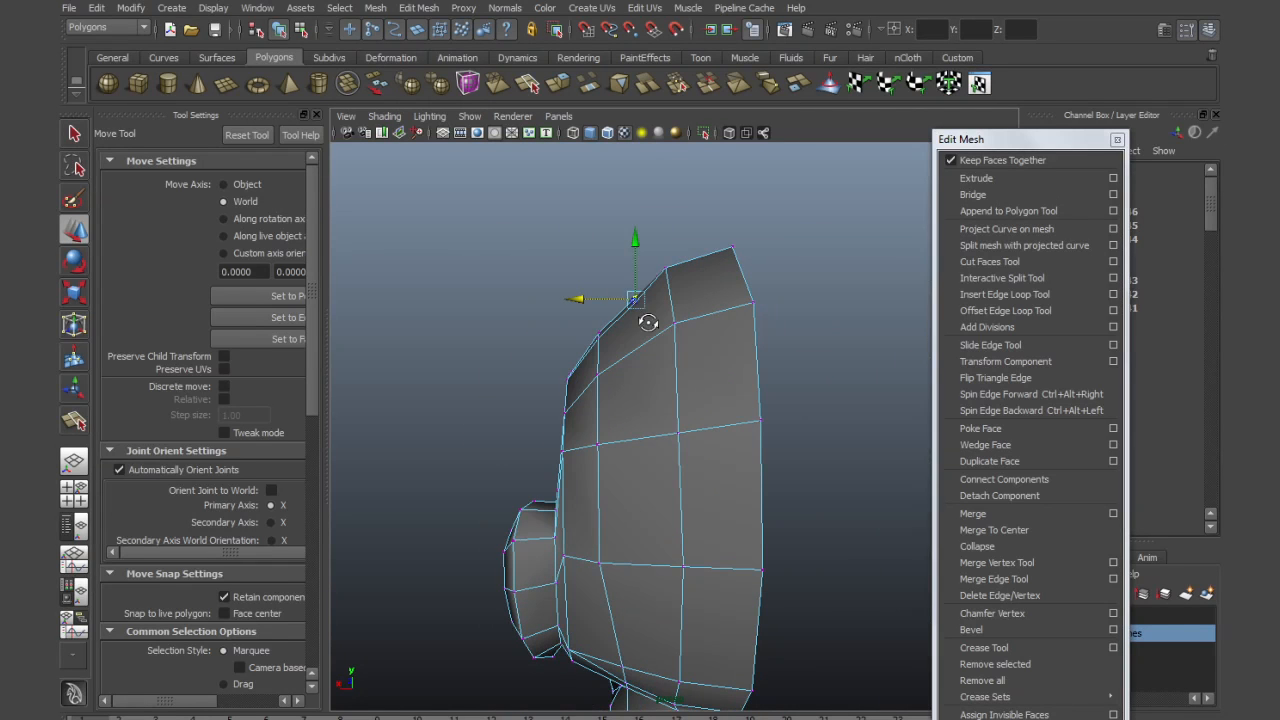
click(599, 337)
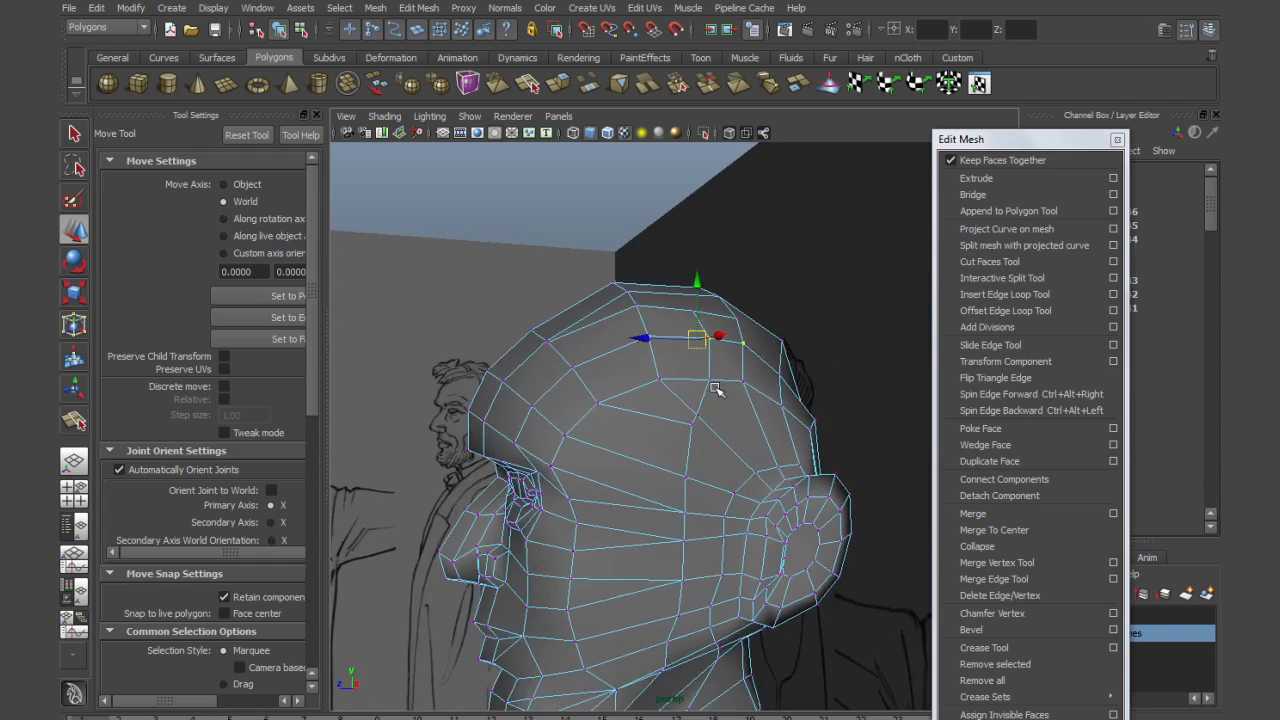
Select the faces above the temple and ear together with the faces of the crown band above them
alt+drag(715, 390, 690, 425)
right_click(692, 408)
click(697, 449)
click(697, 403)
shift+click(610, 372)
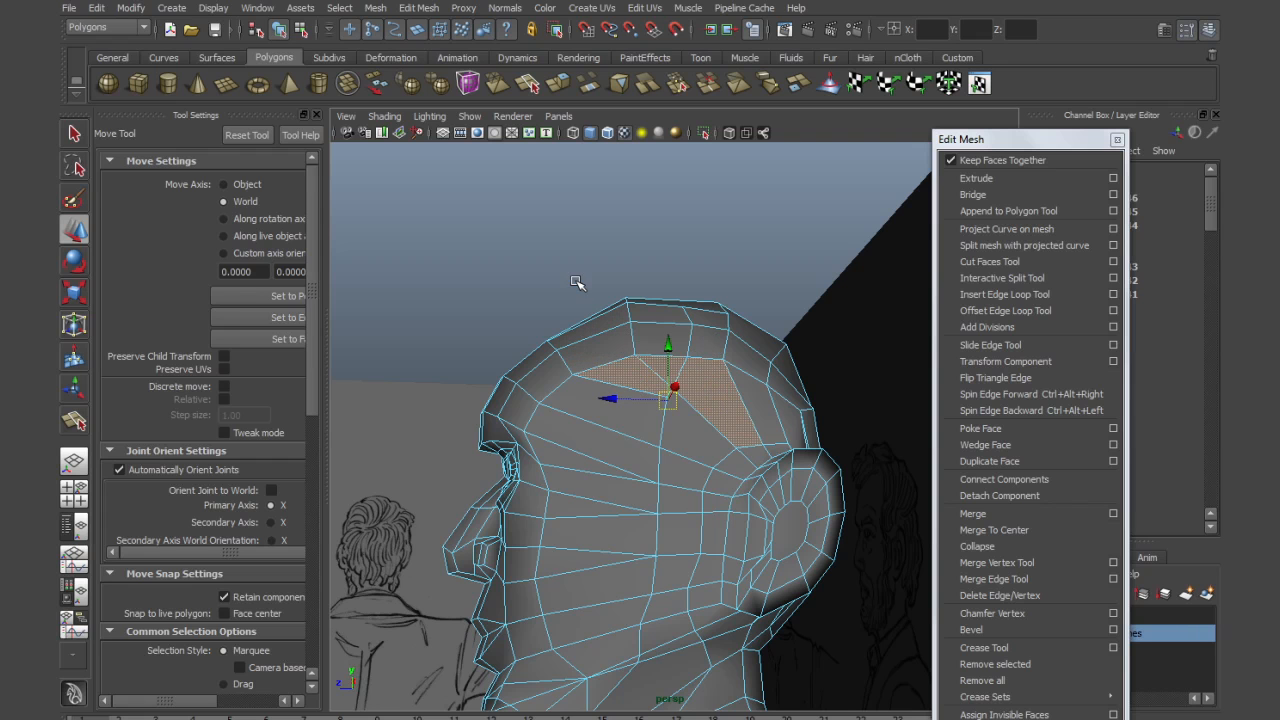
shift+drag(697, 339, 697, 340)
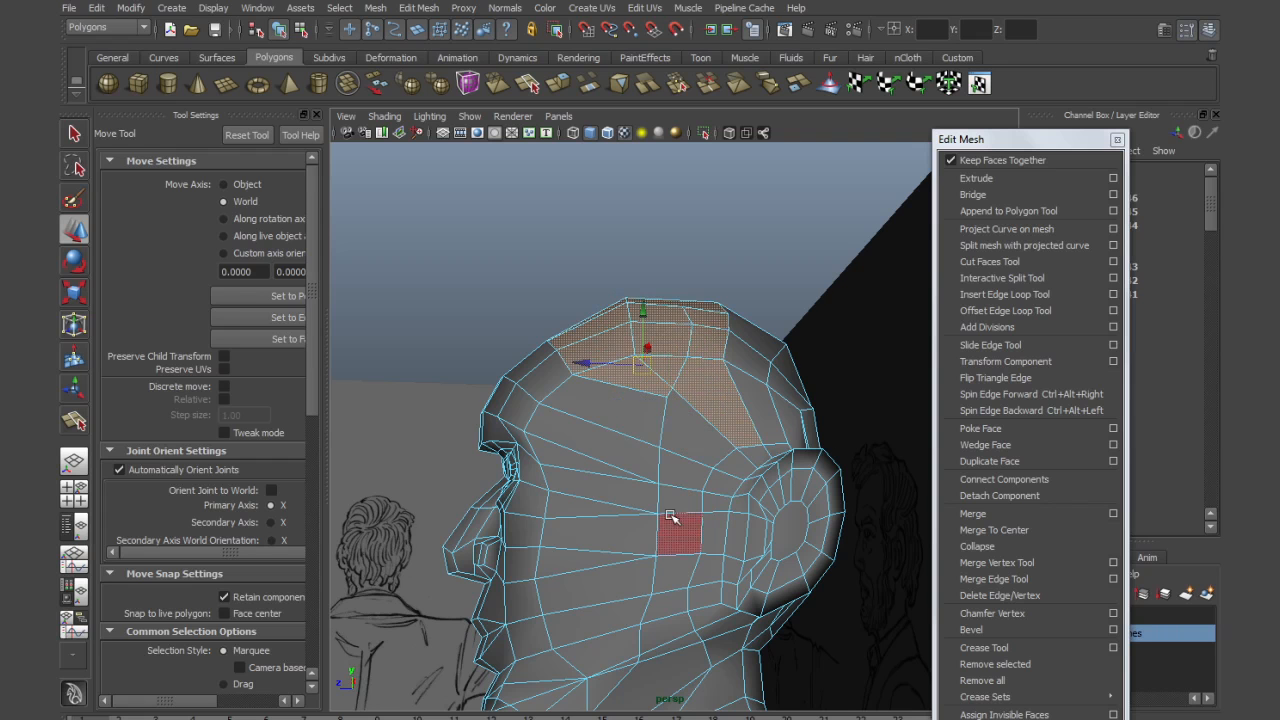
Add the vertical strip of faces in front of the ear, down to the rear of the lower jaw, to the selection
alt+drag(677, 523, 654, 429)
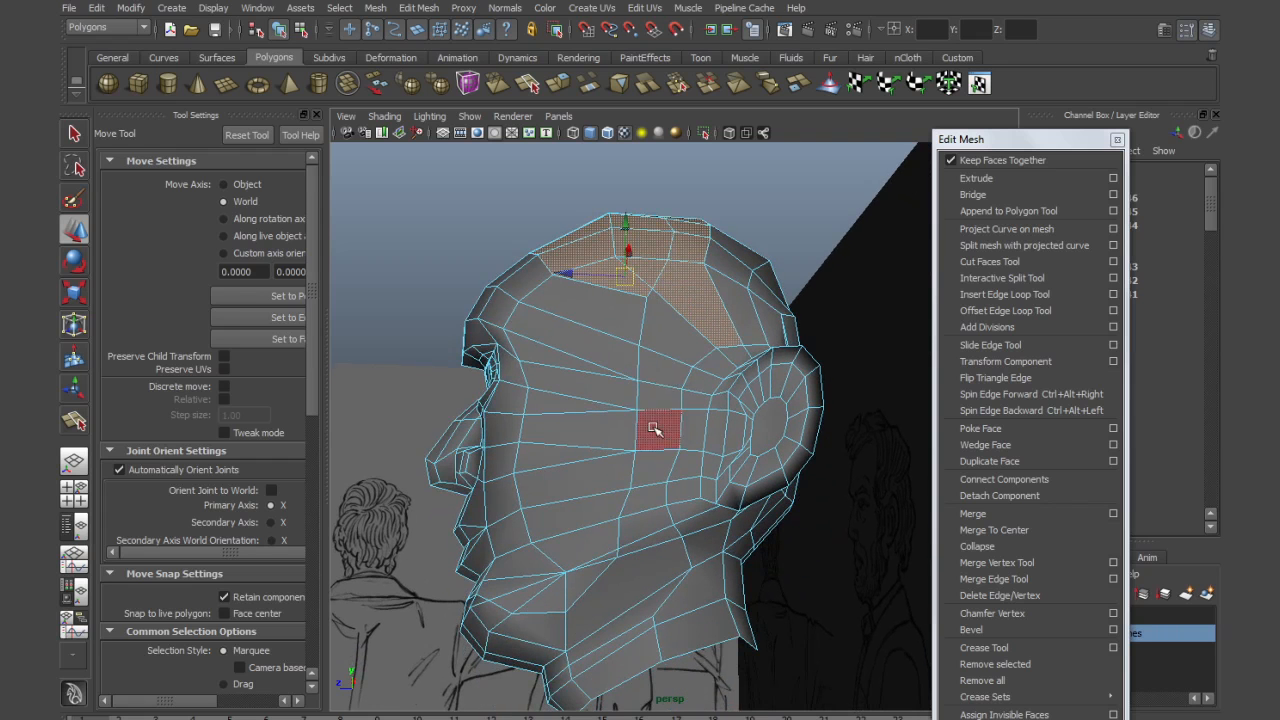
shift+double_click(656, 542)
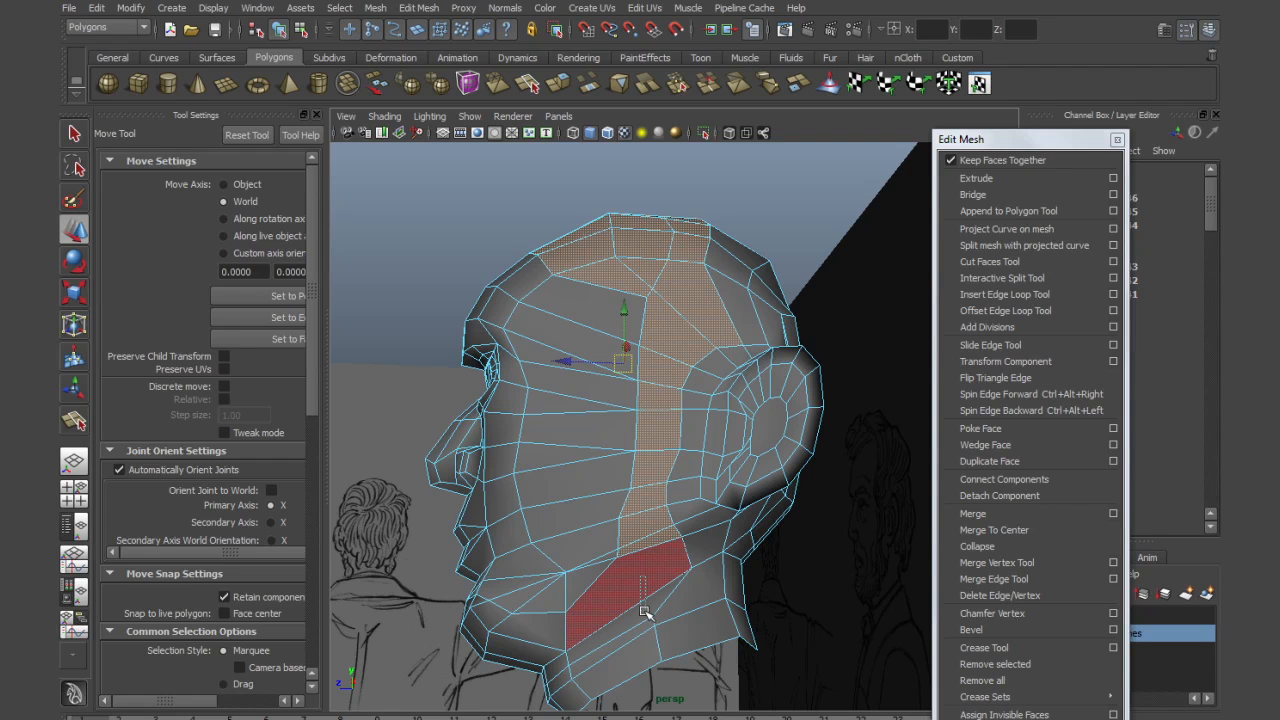
shift+click(641, 581)
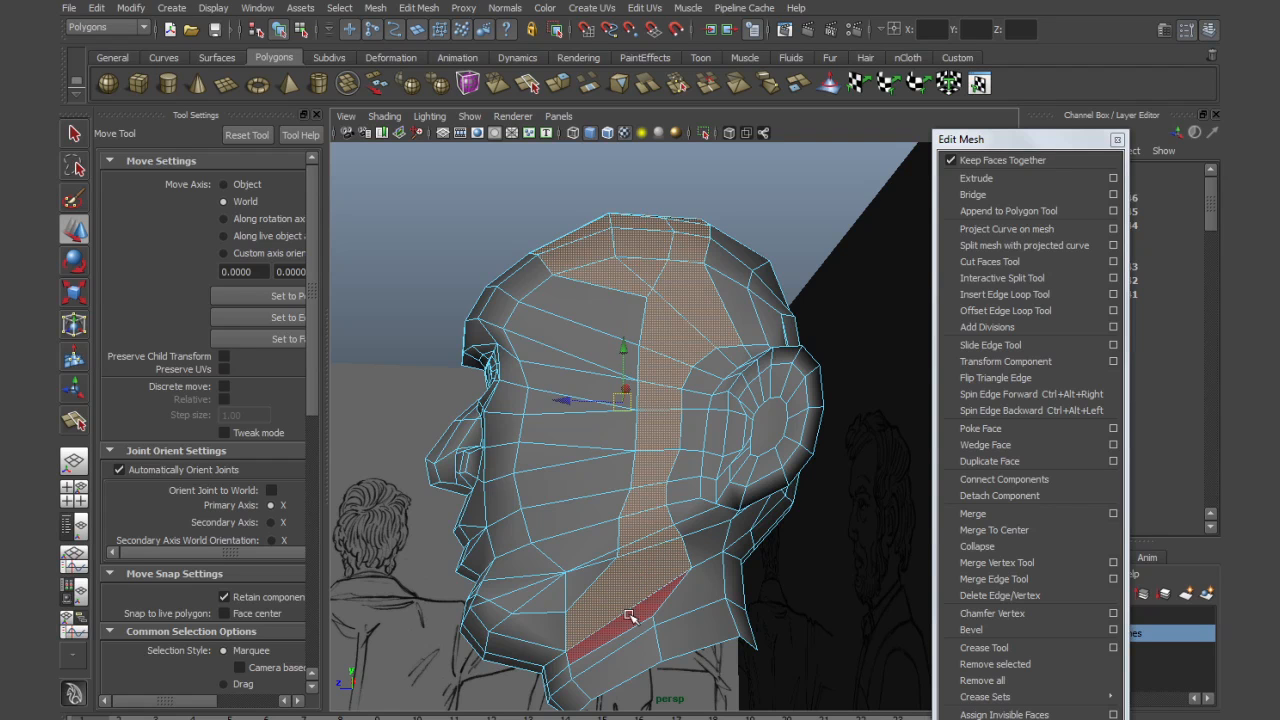
shift+click(634, 615)
Add the faces along the underside of the jaw, the chin and the side of the lower jaw to the selection
alt+drag(605, 611, 669, 576)
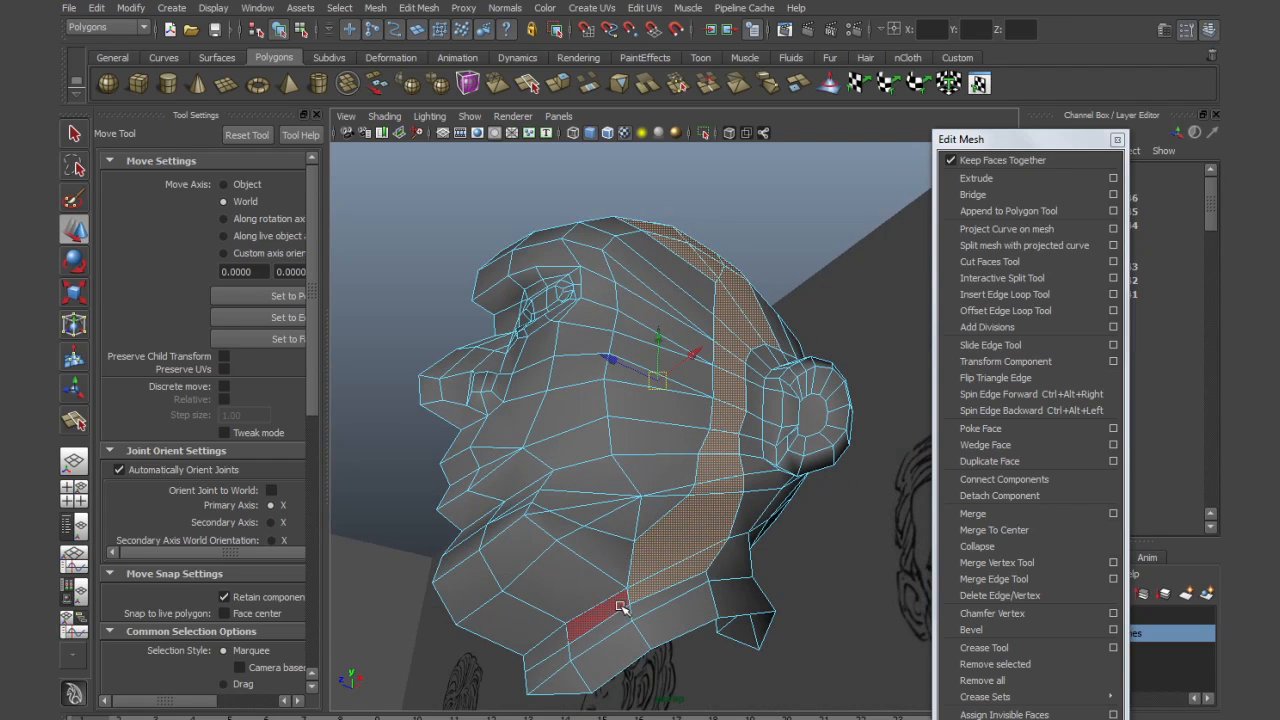
shift+click(597, 619)
shift+click(548, 642)
shift+click(507, 622)
shift+click(466, 588)
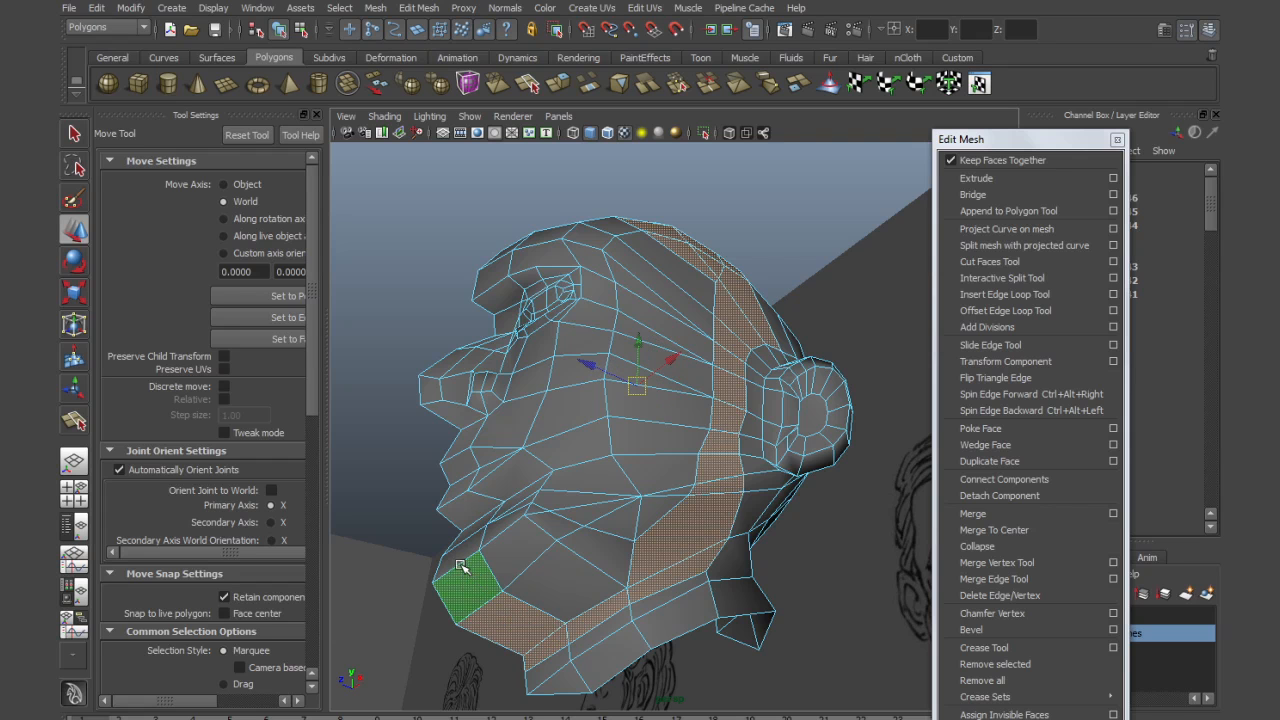
shift+click(459, 560)
shift+click(524, 547)
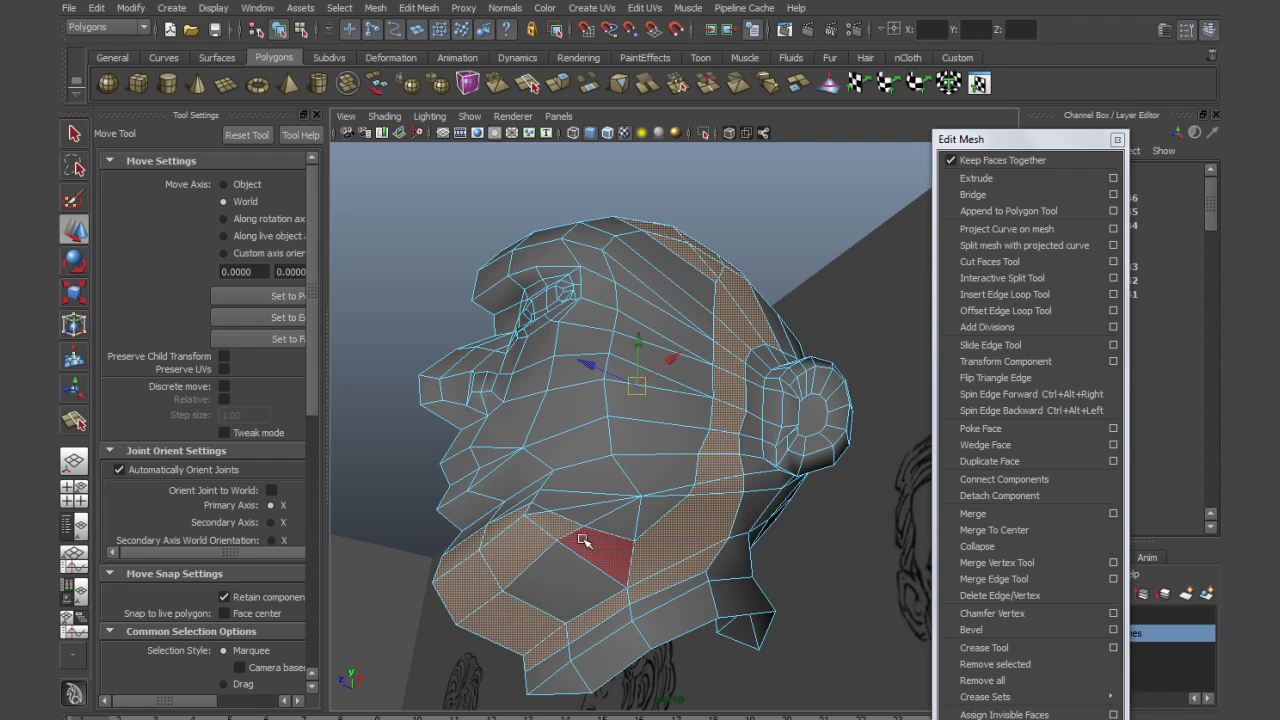
shift+click(587, 543)
shift+click(575, 576)
Add the faces above the ear and across the upper rear of the head to the selection
alt+drag(629, 545, 496, 668)
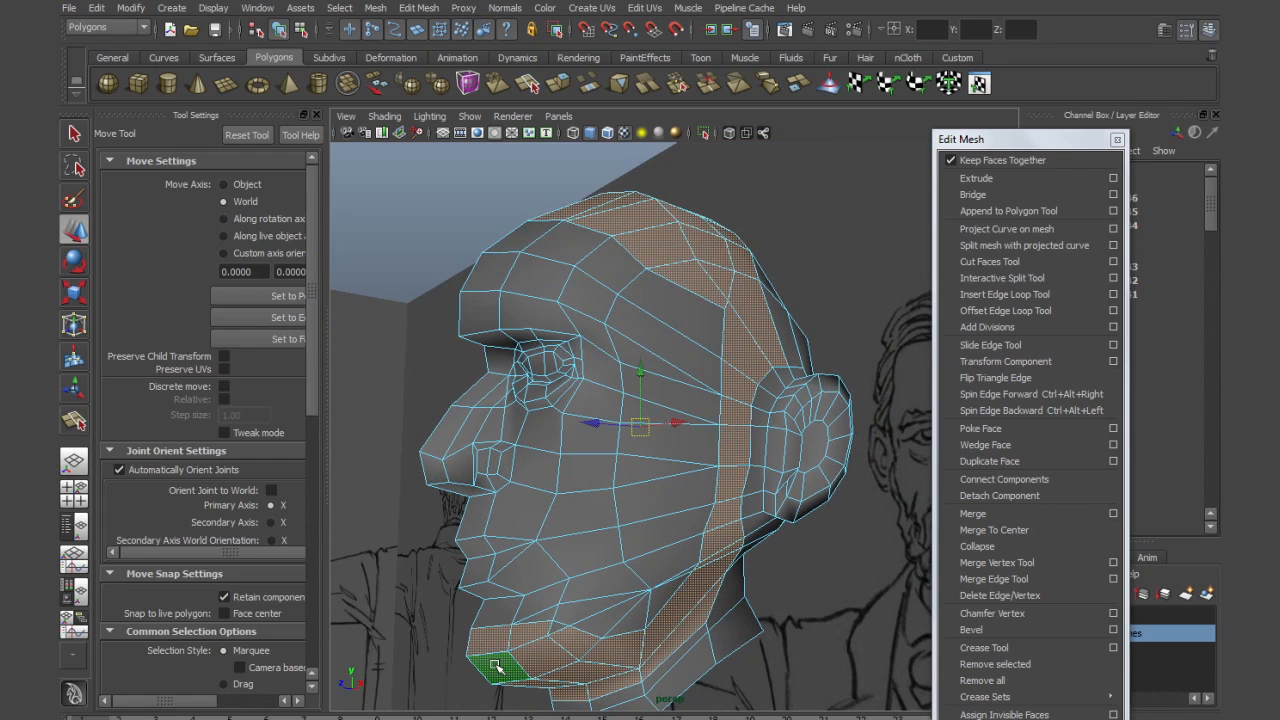
alt+drag(616, 612, 627, 422)
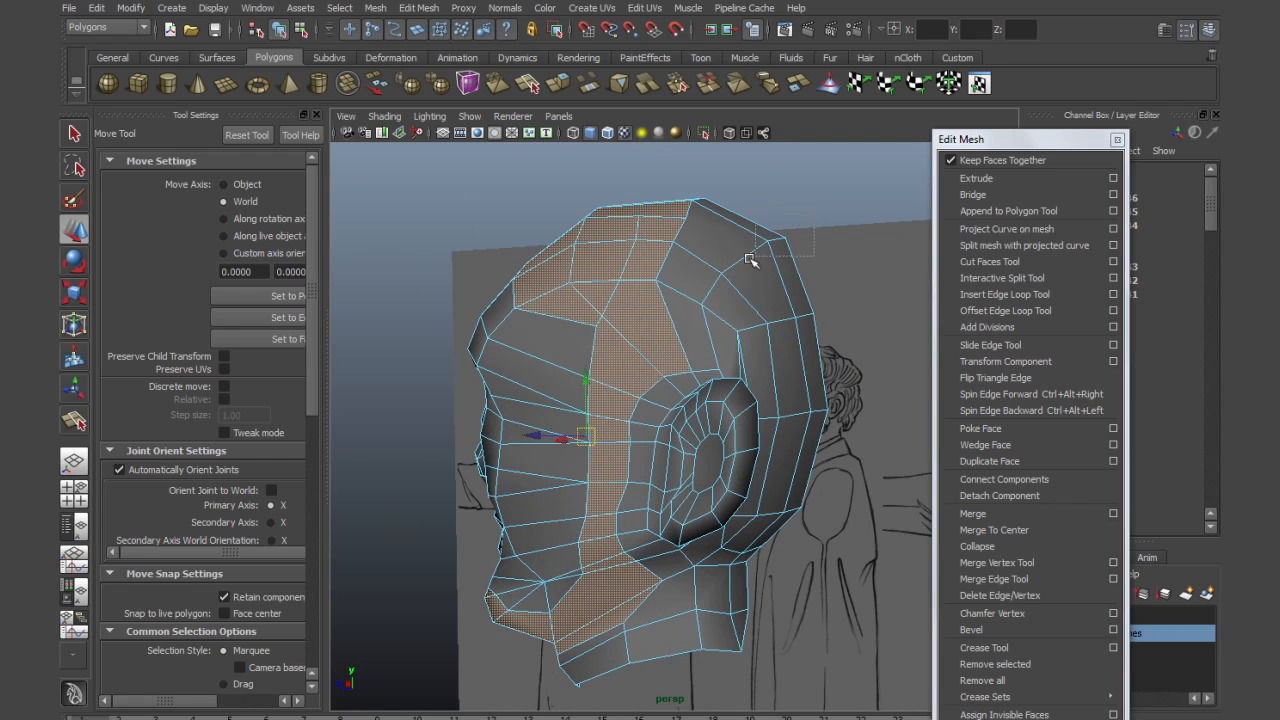
shift+drag(663, 302, 664, 302)
alt+drag(790, 382, 786, 394)
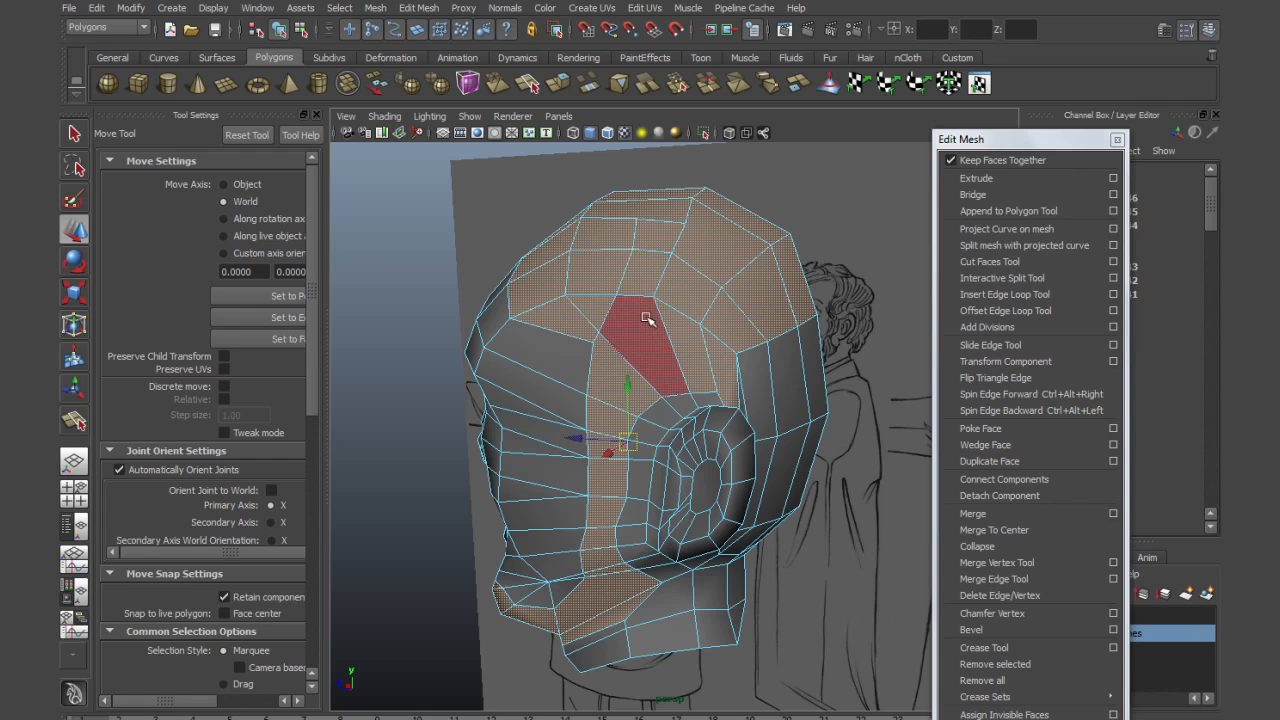
Add the faces on the back of the head down to the neck, leaving out the narrow face just behind the ear
alt+drag(752, 400, 820, 369)
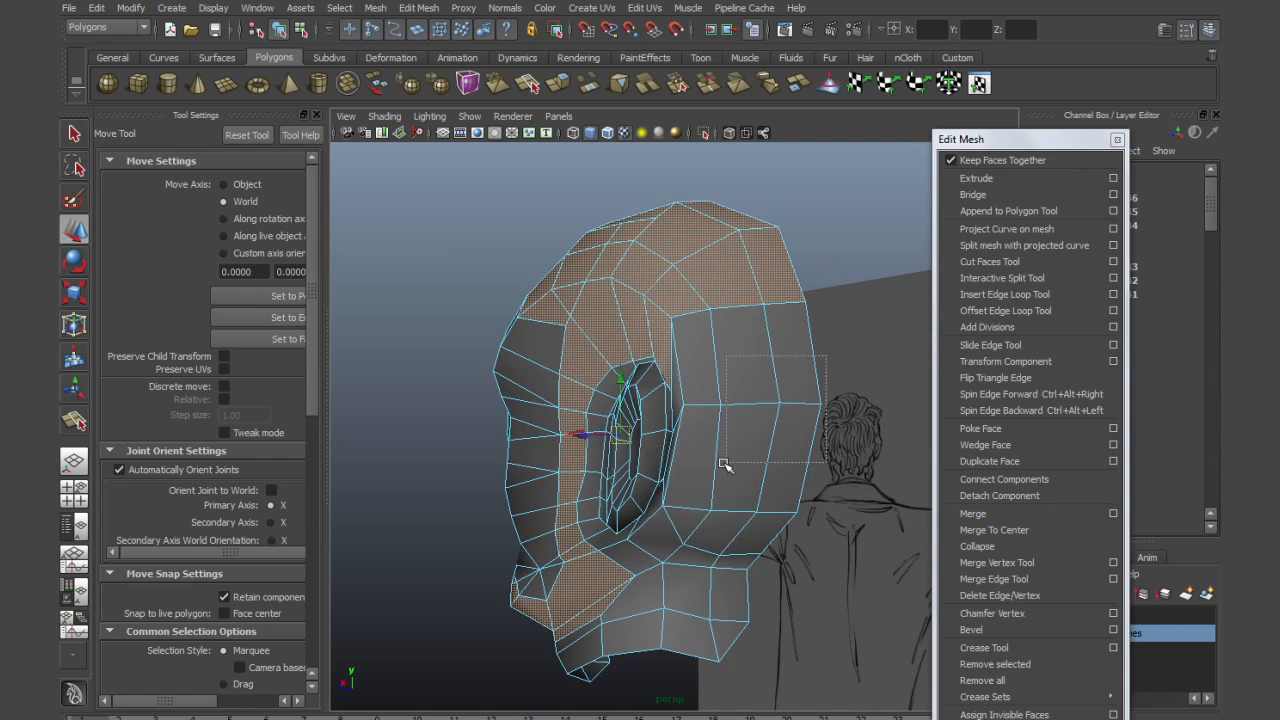
shift+drag(724, 465, 720, 467)
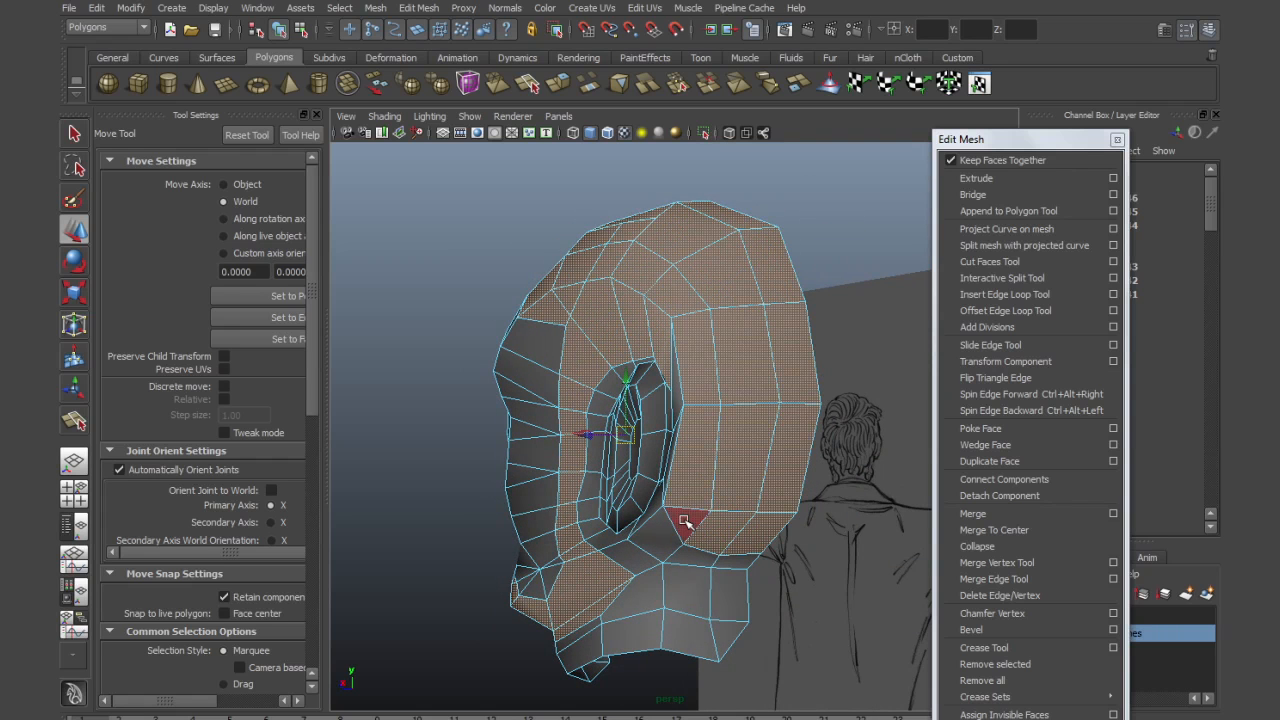
scroll(690, 430, up, 5)
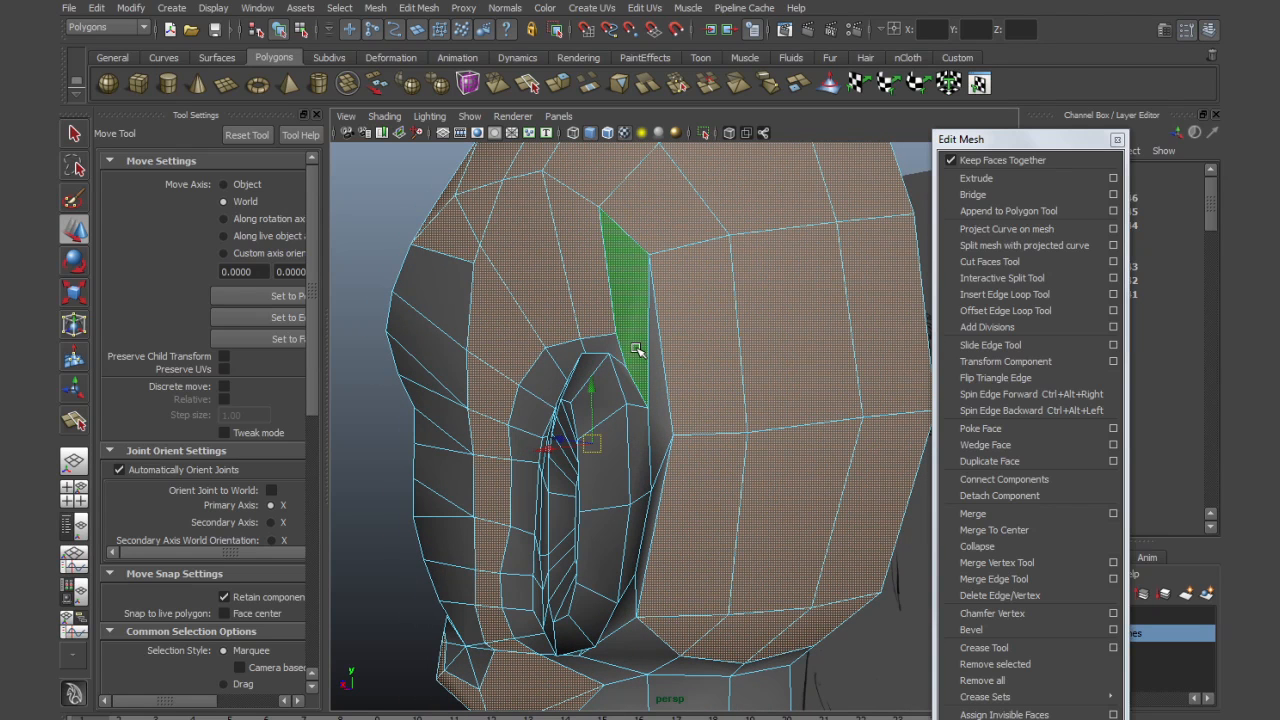
alt+drag(675, 364, 678, 366)
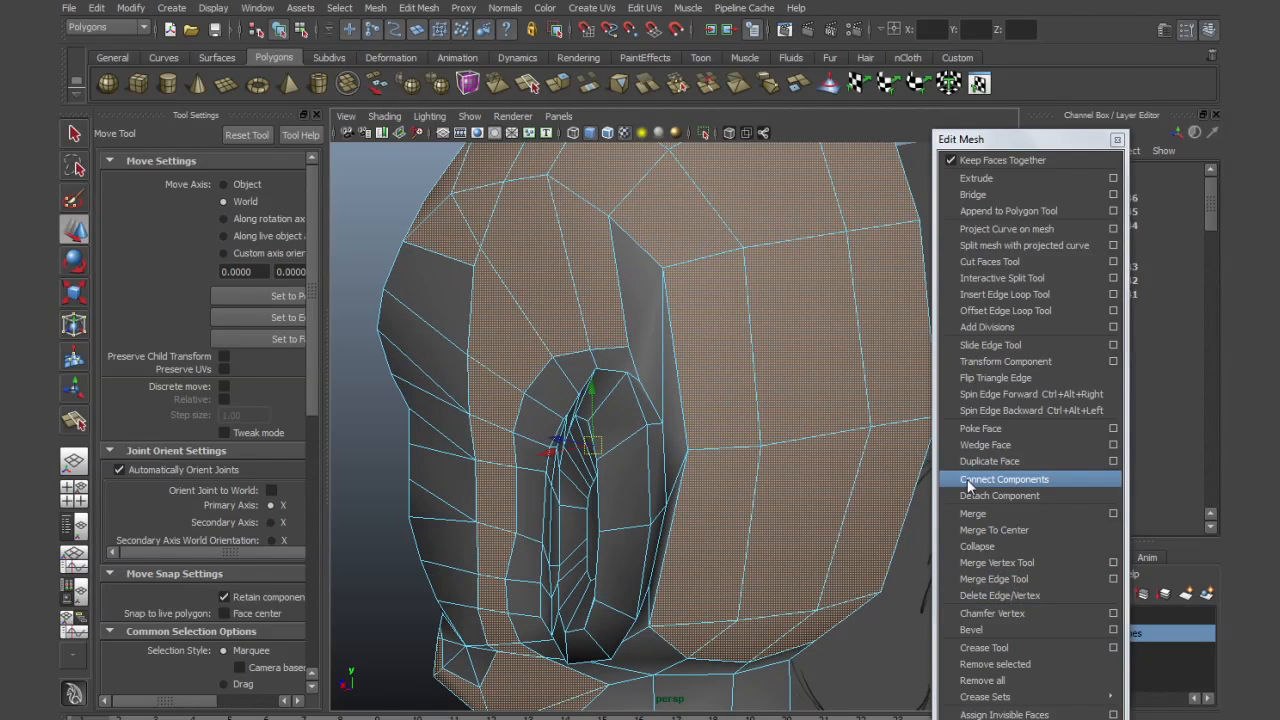
alt+drag(727, 457, 750, 444)
alt+drag(592, 274, 621, 295)
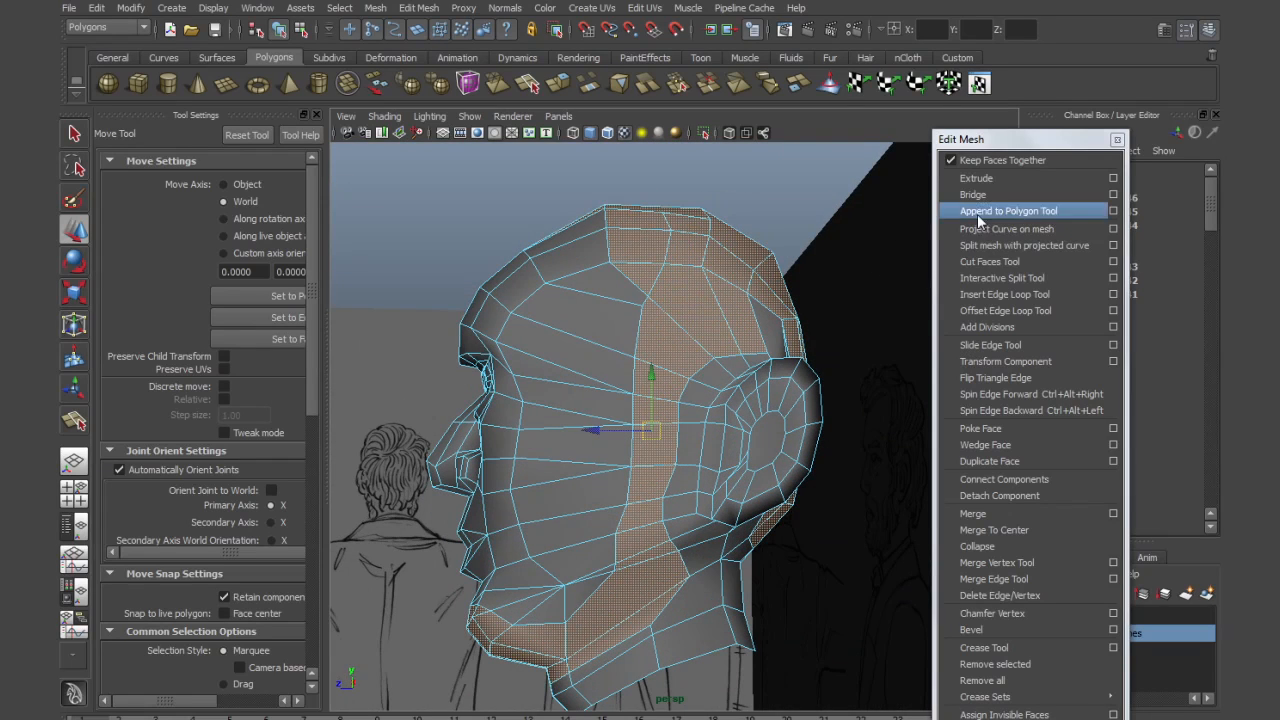
Extrude the selected hair and beard faces outward to raise them above the face surface, with 1 division
click(988, 178)
alt+drag(849, 306, 565, 676)
alt+drag(583, 576, 626, 566)
alt+drag(548, 643, 594, 590)
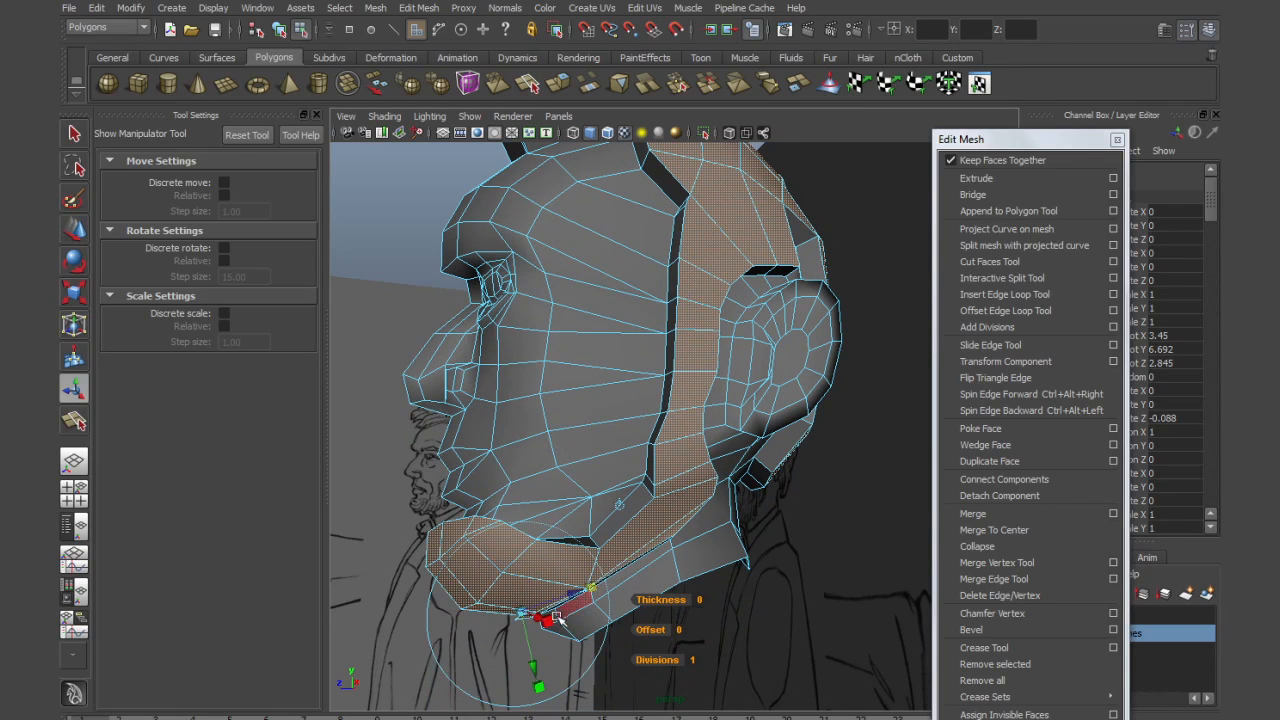
drag(521, 615, 582, 497)
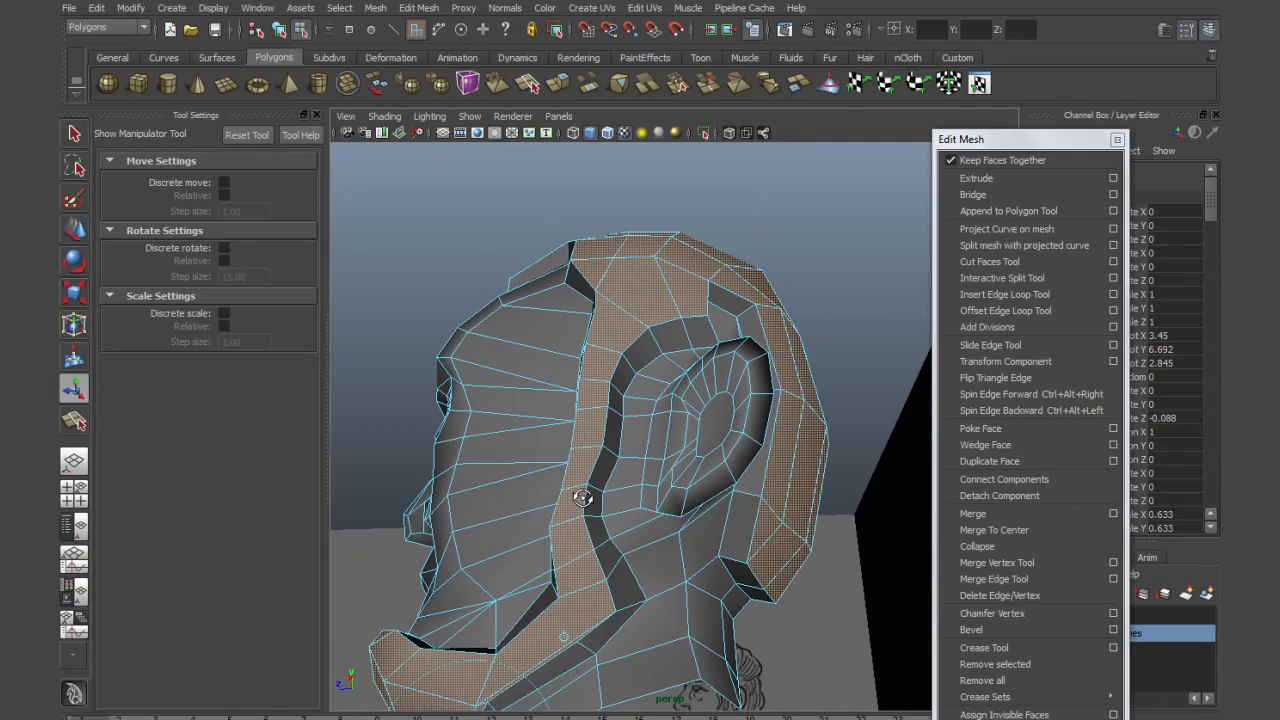
click(78, 230)
alt+drag(523, 403, 675, 445)
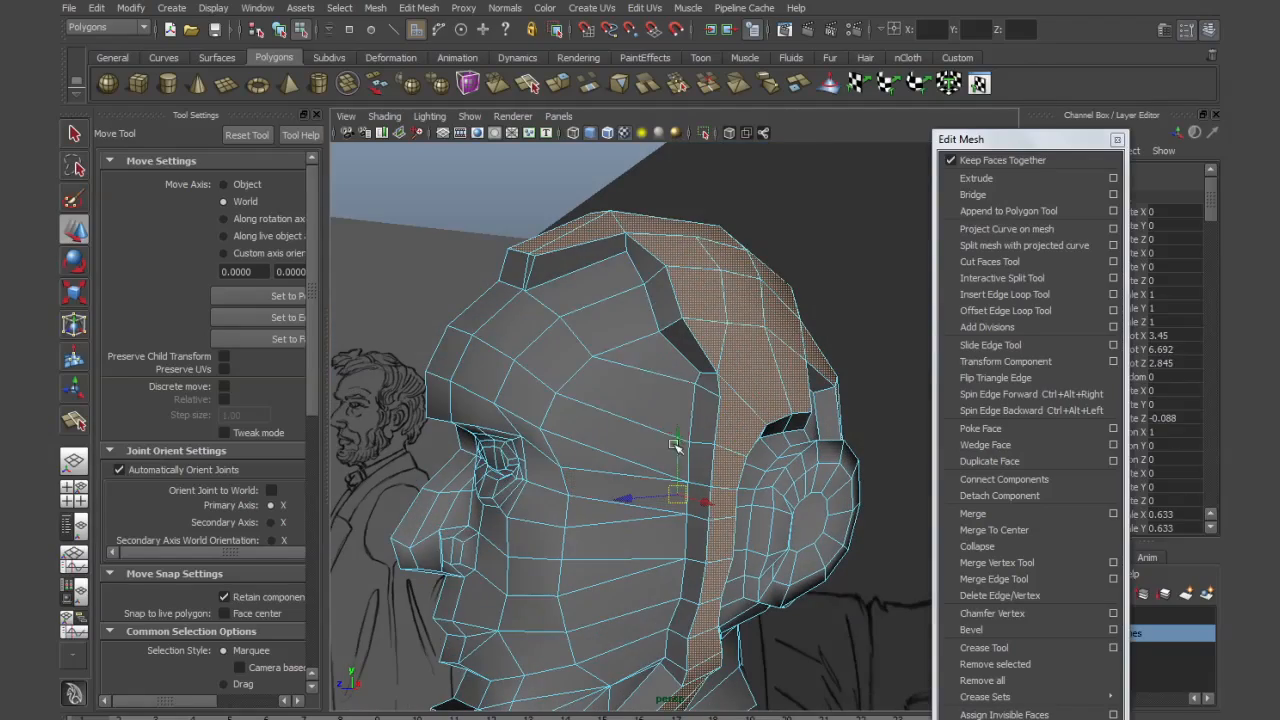
Return to object mode, select the whole half head and apply Soften Edge to its normals
click(576, 302)
alt+drag(576, 302, 753, 462)
right_drag(695, 441, 675, 395)
drag(463, 265, 975, 705)
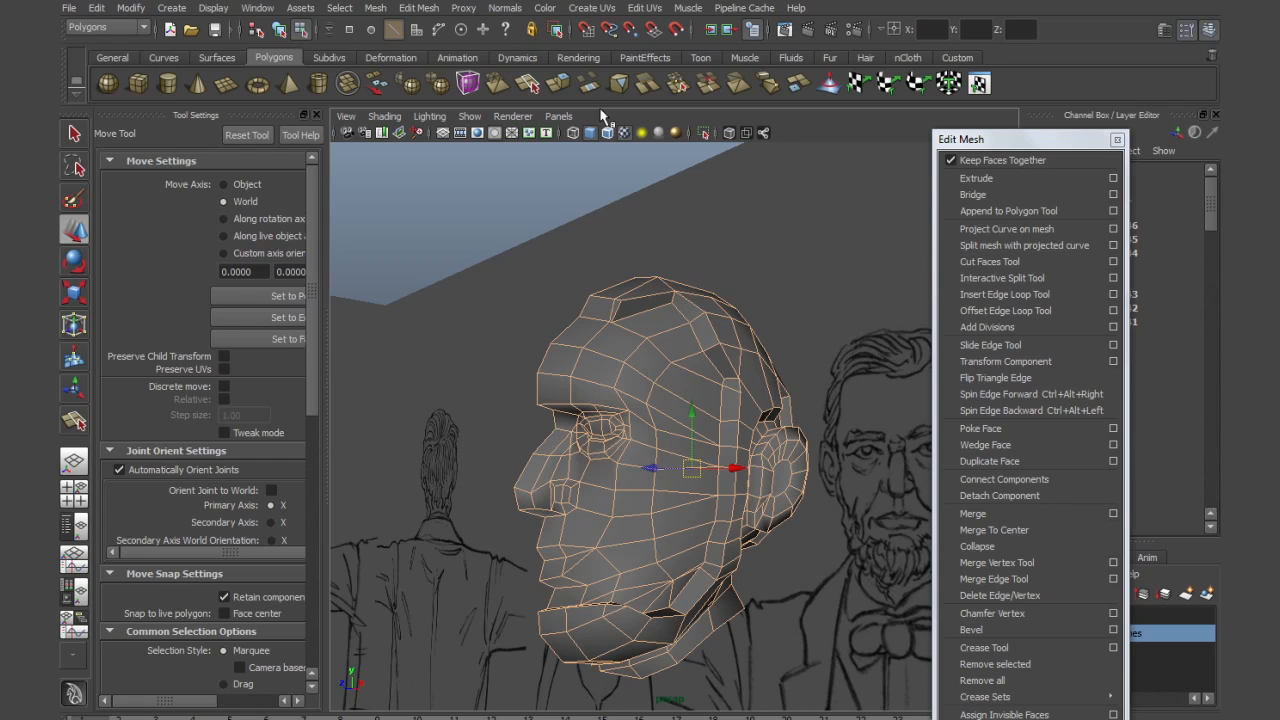
click(497, 10)
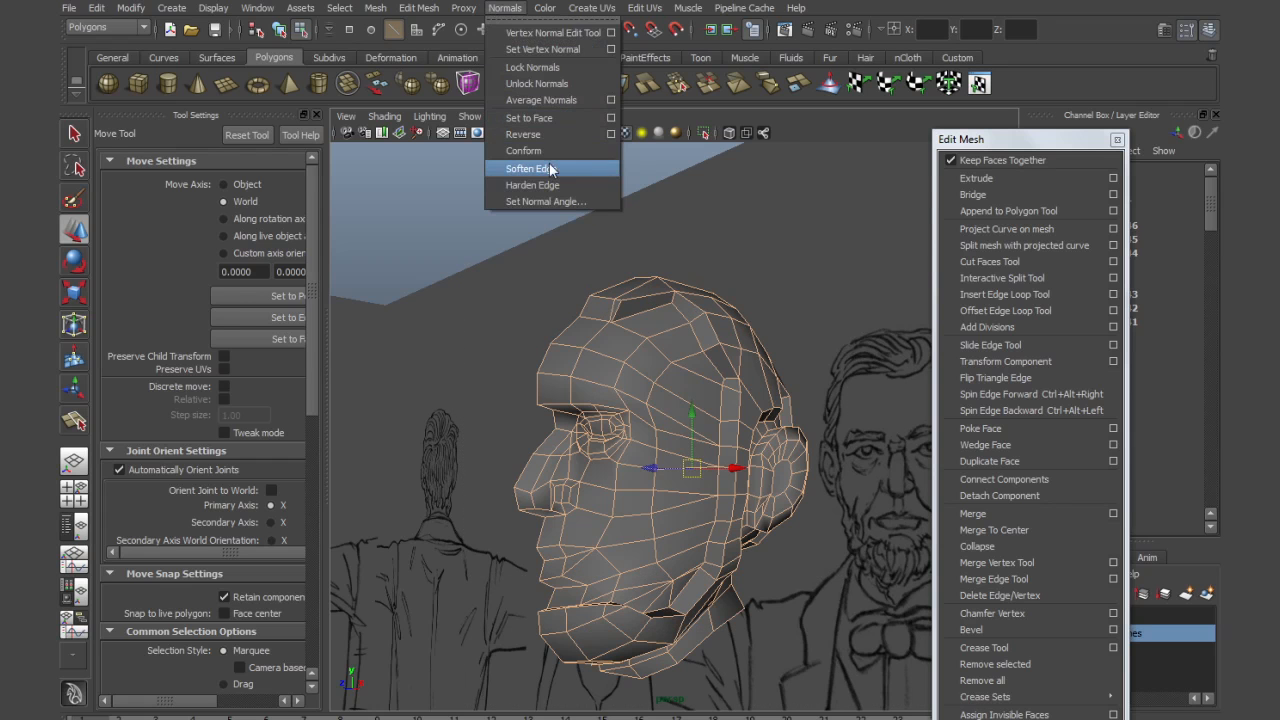
click(528, 166)
Select the extruded border faces along the centre seam over the forehead and the top of the crown
alt+drag(770, 298, 692, 360)
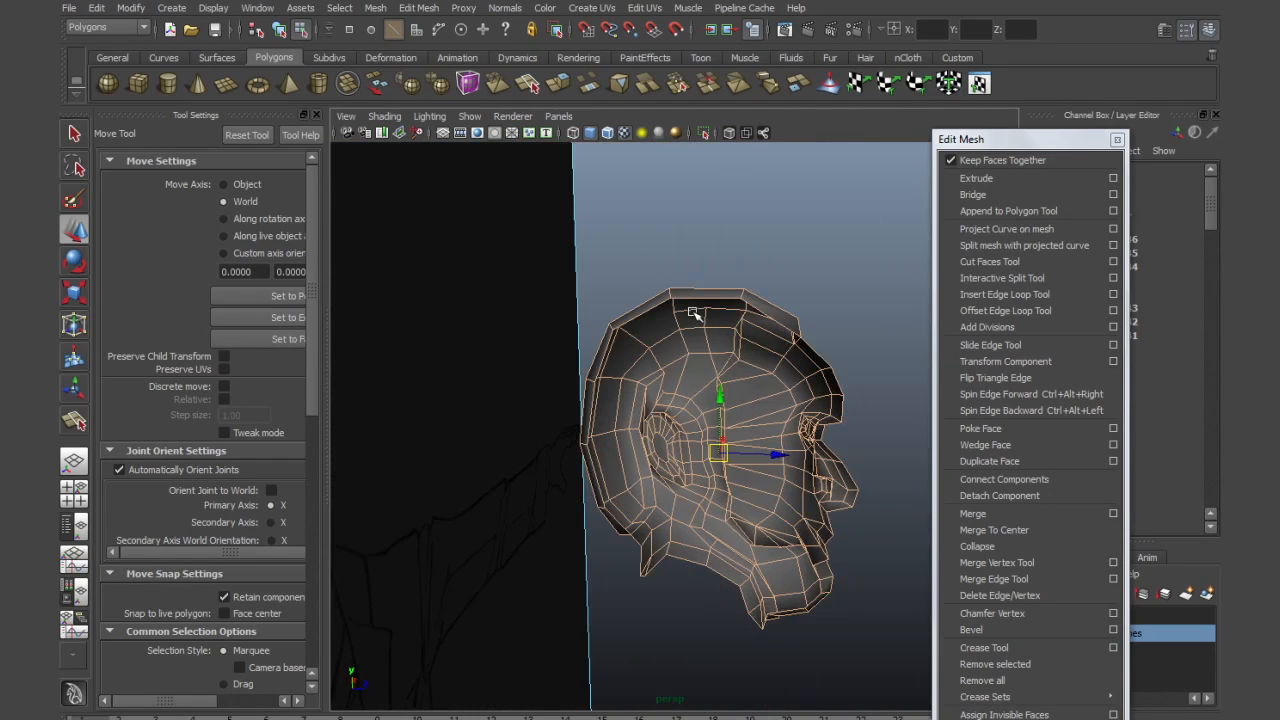
alt+middle_drag(692, 312, 626, 383)
alt+right_drag(626, 383, 780, 422)
alt+drag(780, 422, 700, 358)
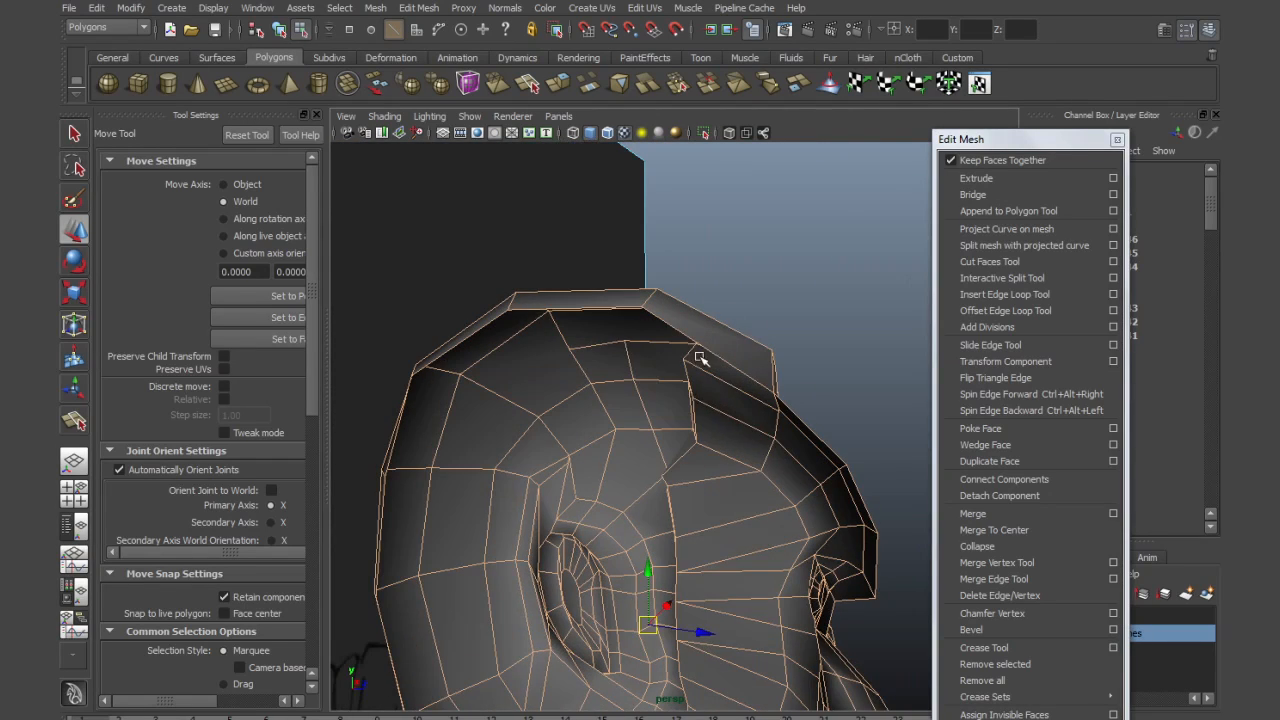
right_click(700, 348)
right_drag(722, 334, 706, 386)
click(708, 338)
shift+click(600, 303)
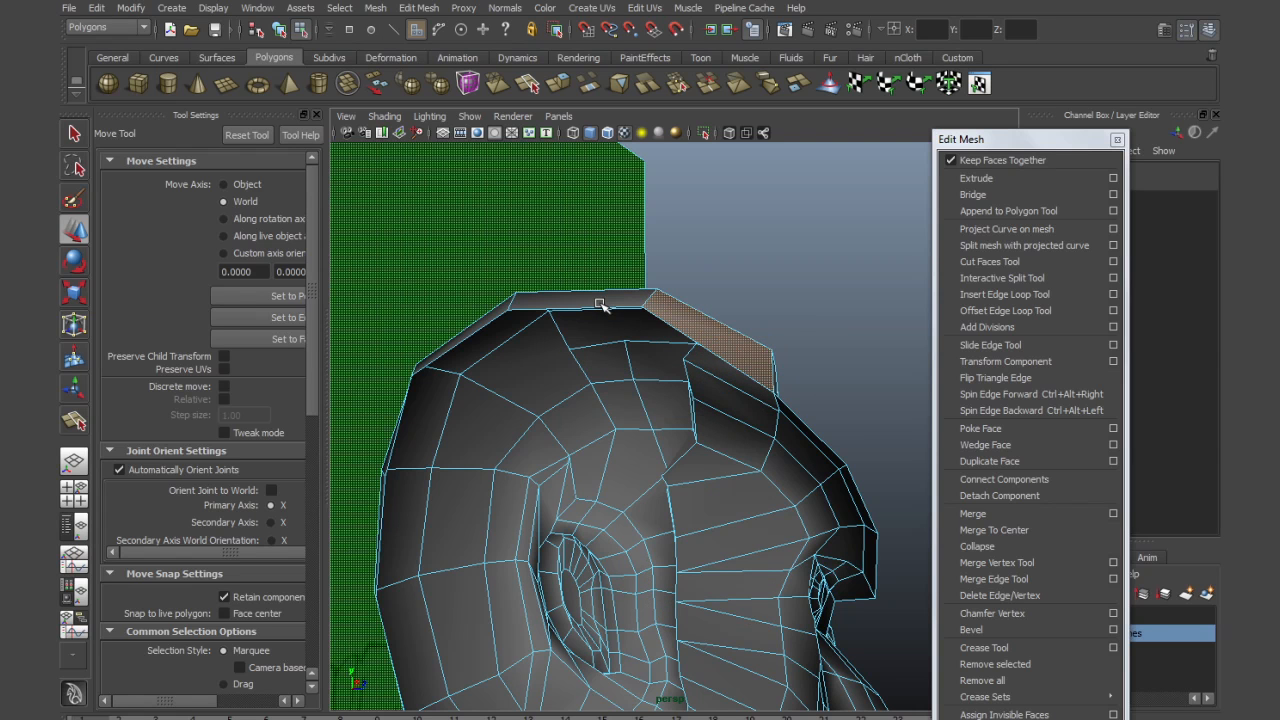
key(ctrl+z)
mouse_move(640, 332)
alt+mouse_down()
mouse_move(674, 340)
mouse_move(652, 332)
alt+mouse_up()
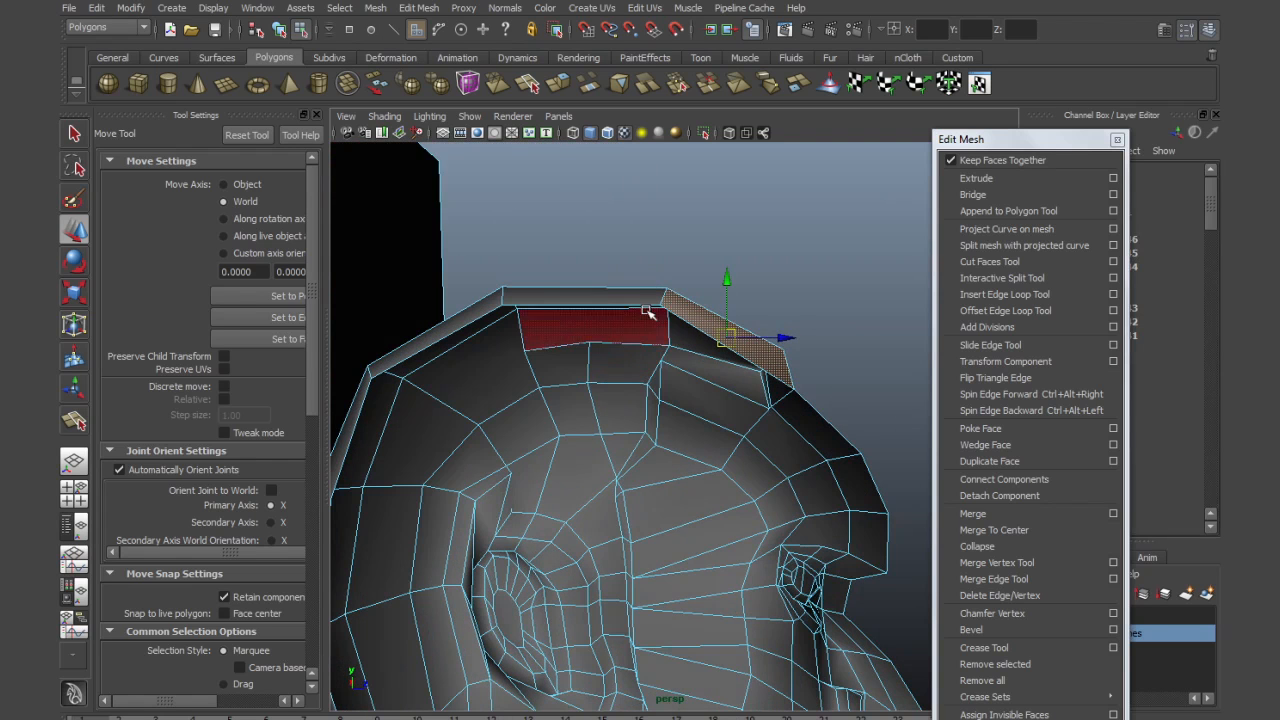
click(633, 298)
shift+click(694, 318)
shift+click(462, 327)
Add the centre seam's border faces down the back of the head to the neck to the selection
alt+middle_drag(517, 413, 647, 319)
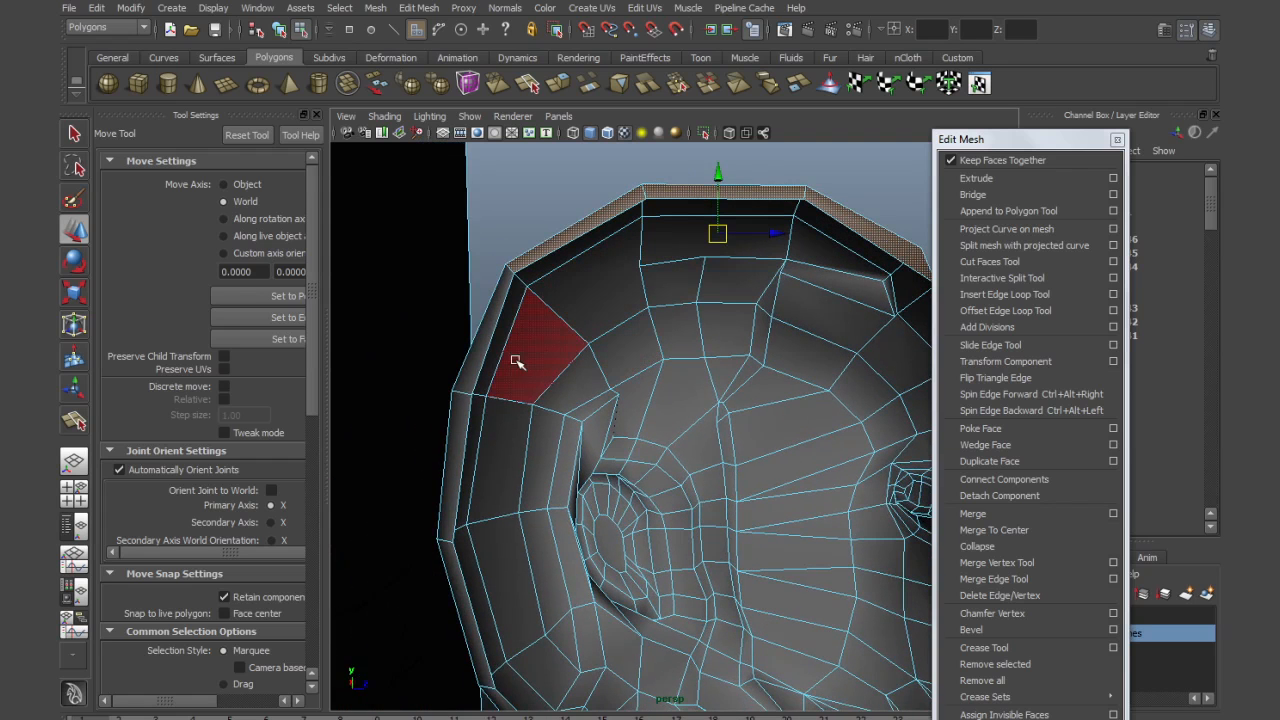
shift+click(470, 377)
key(ctrl+z)
alt+drag(523, 349, 540, 336)
shift+click(447, 474)
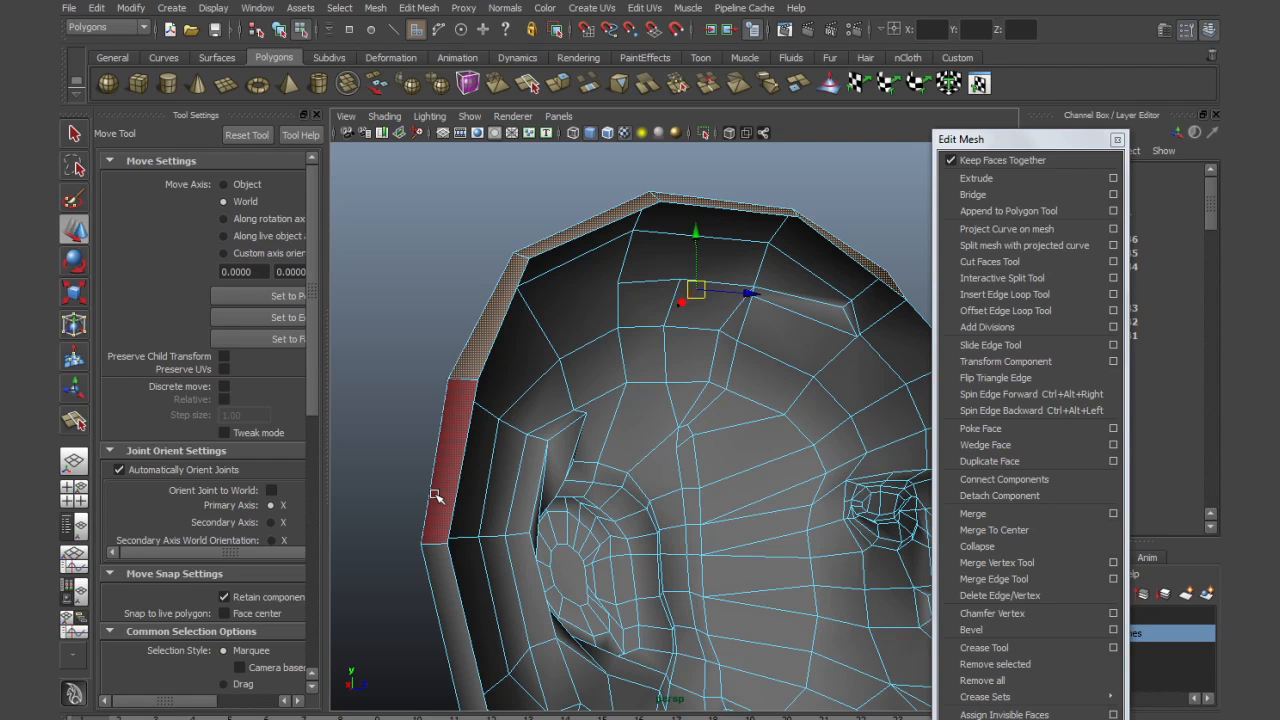
shift+click(436, 496)
shift+click(460, 612)
alt+middle_drag(564, 583, 542, 368)
shift+click(501, 507)
alt+middle_drag(555, 506, 527, 506)
alt+drag(527, 507, 607, 441)
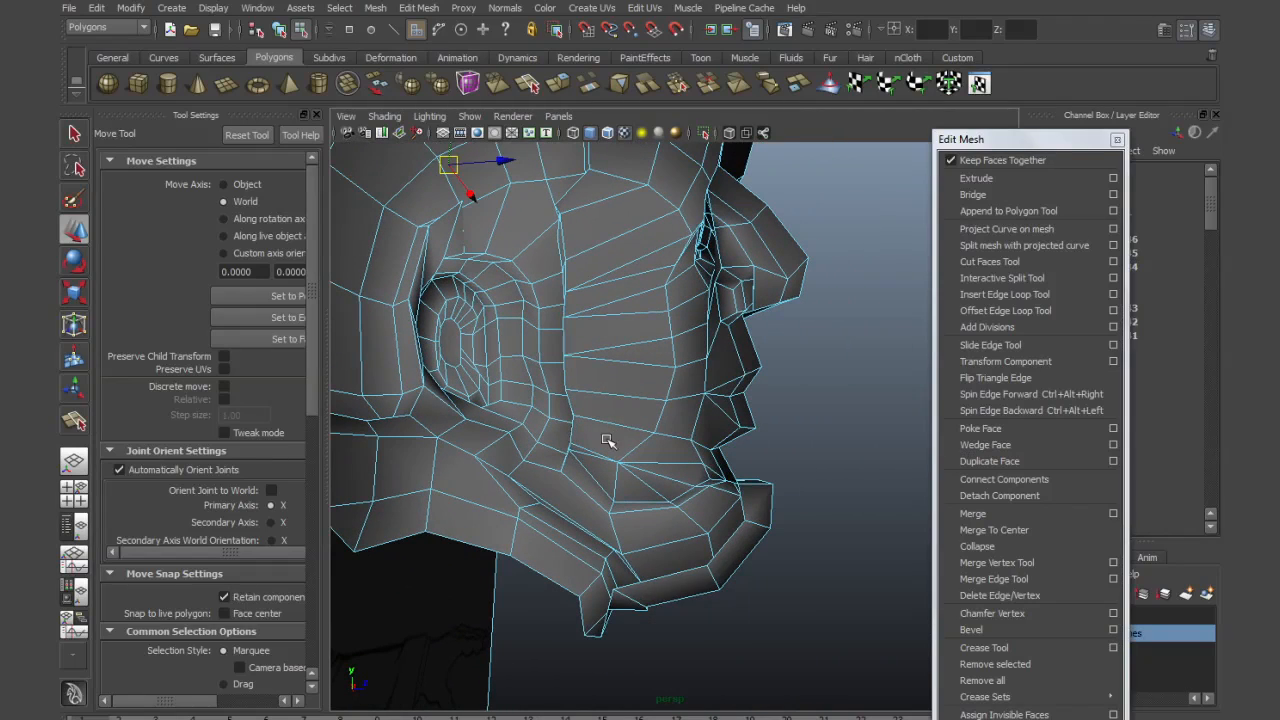
Add the centre seam's border faces under and in front of the chin to the selection
shift+click(686, 591)
shift+click(737, 557)
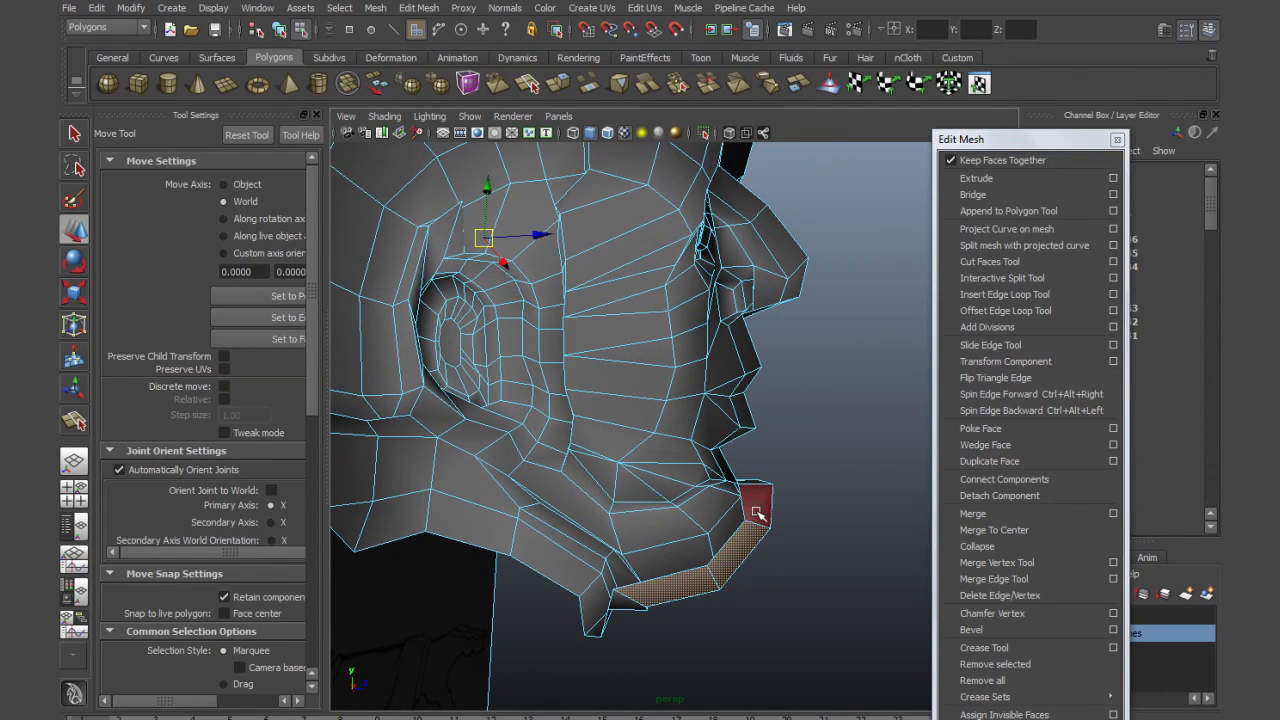
shift+click(757, 509)
alt+drag(665, 604, 535, 558)
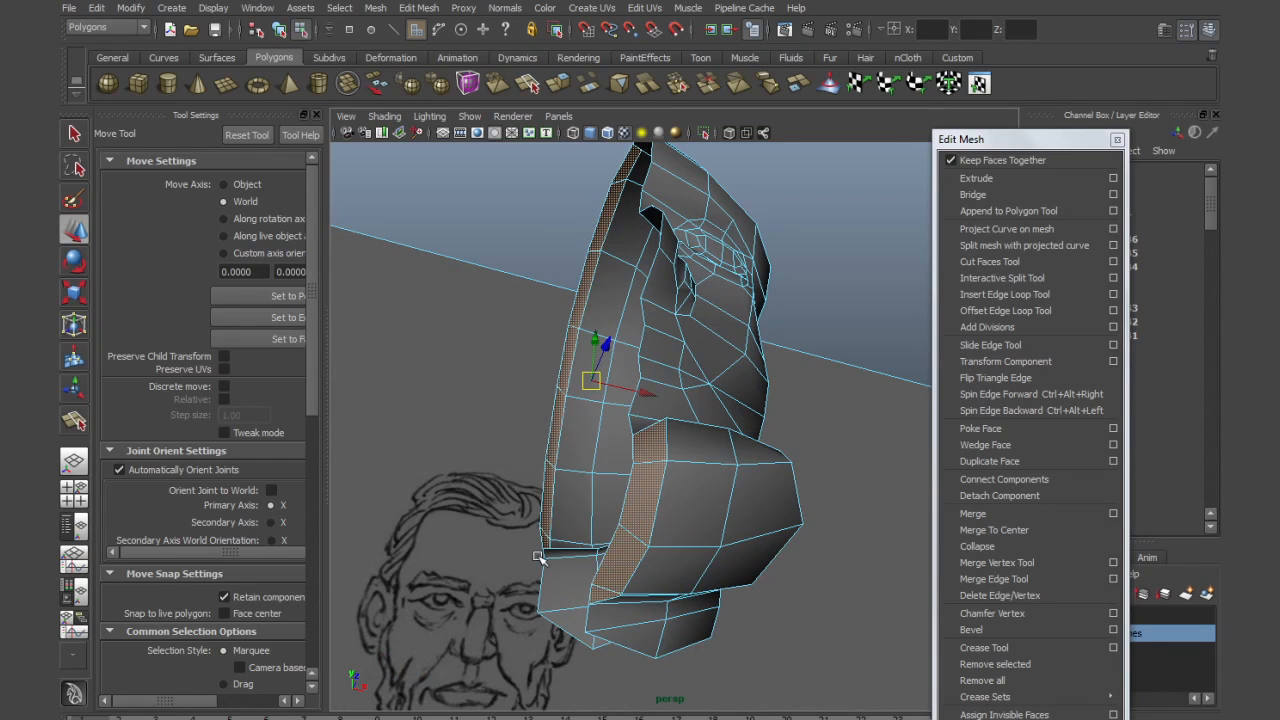
Scale the selected seam faces flat along the X axis in the front view
key(space)
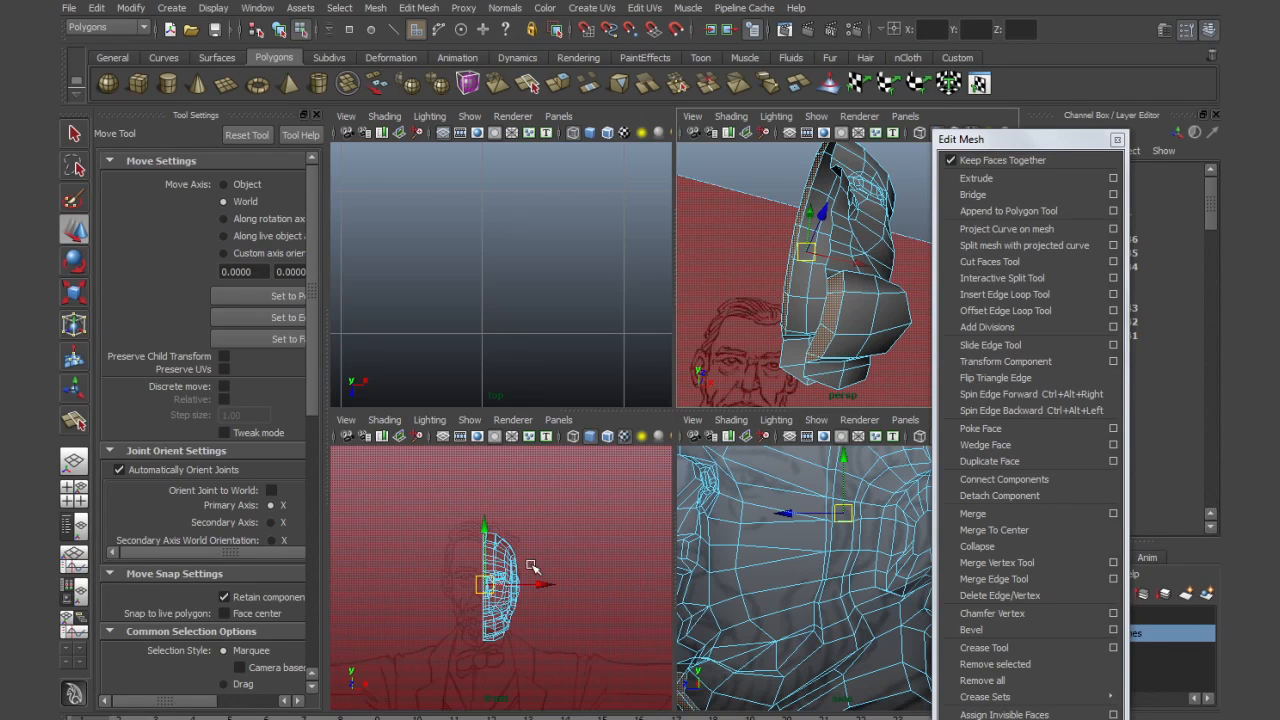
key(space)
alt+right_drag(551, 511, 843, 595)
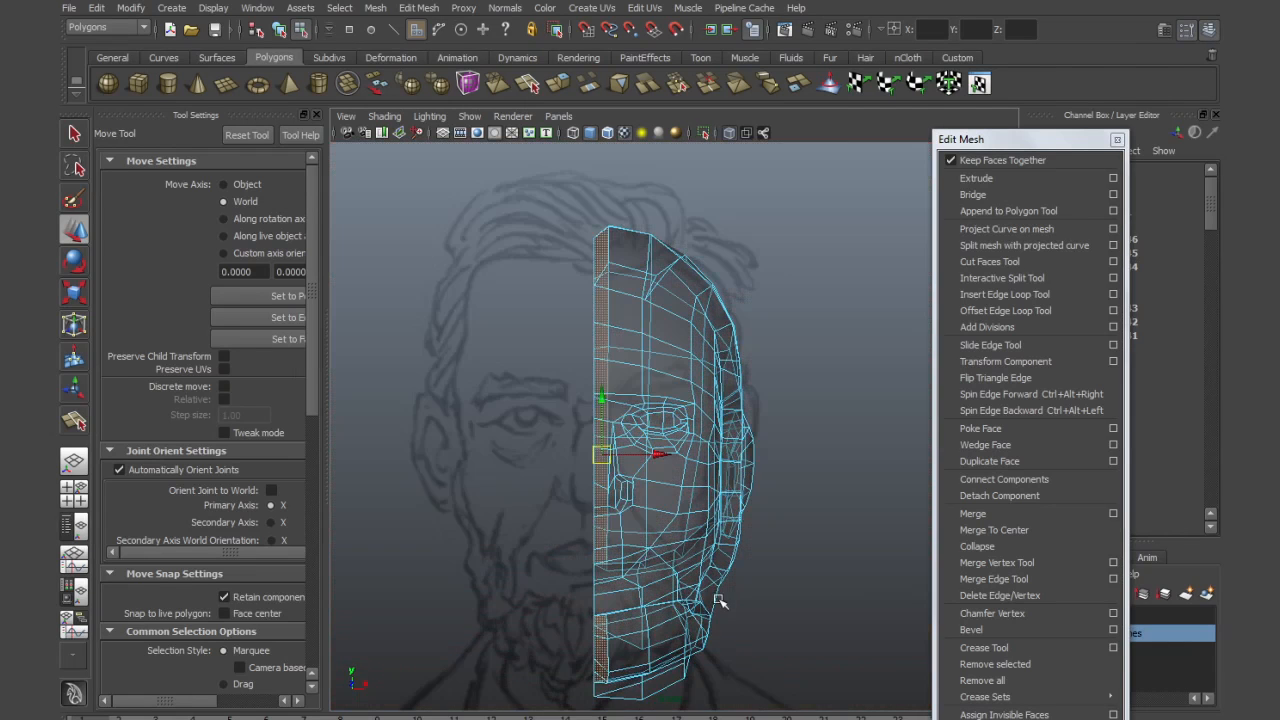
alt+middle_drag(718, 600, 730, 524)
alt+right_drag(657, 493, 694, 506)
alt+middle_drag(694, 506, 699, 566)
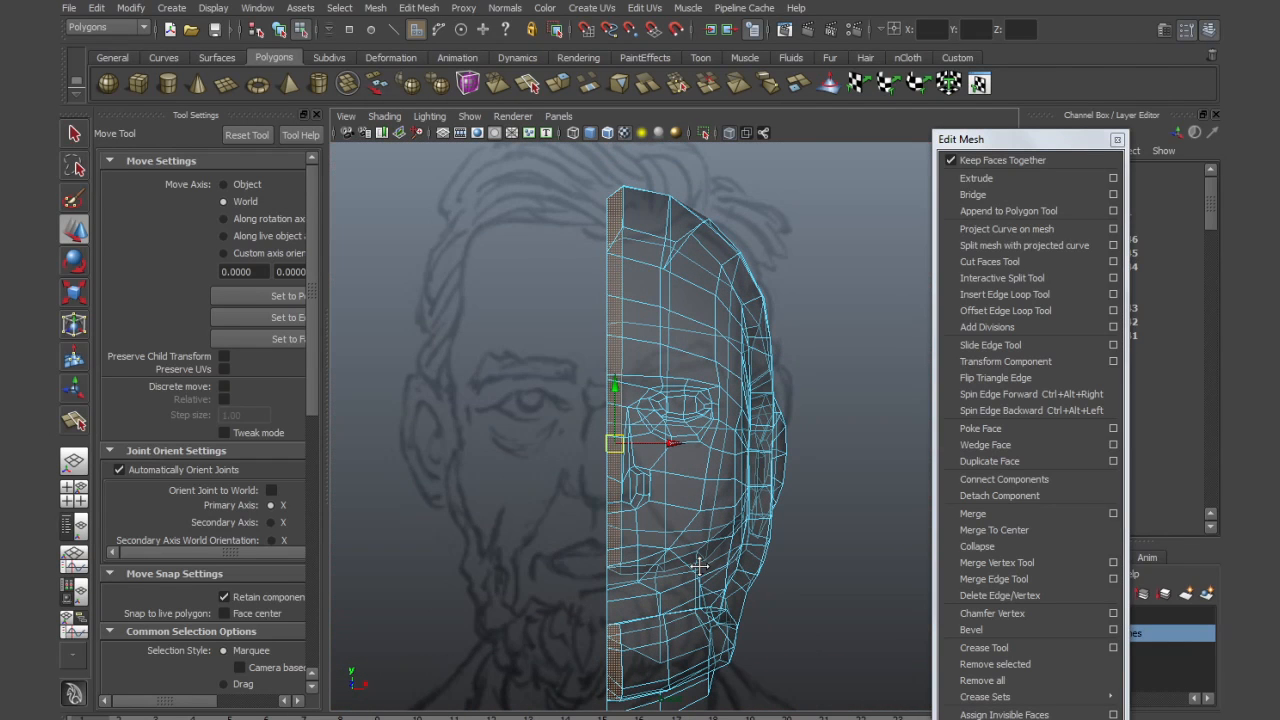
key(r)
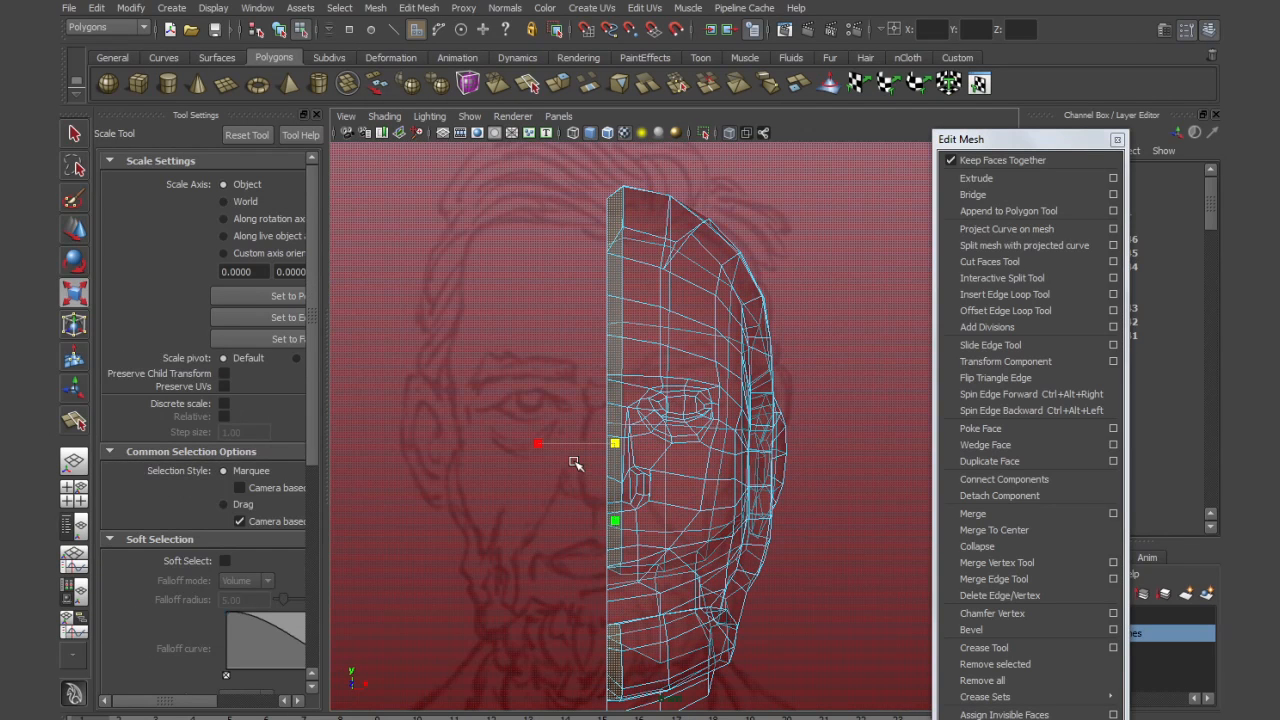
drag(538, 447, 620, 448)
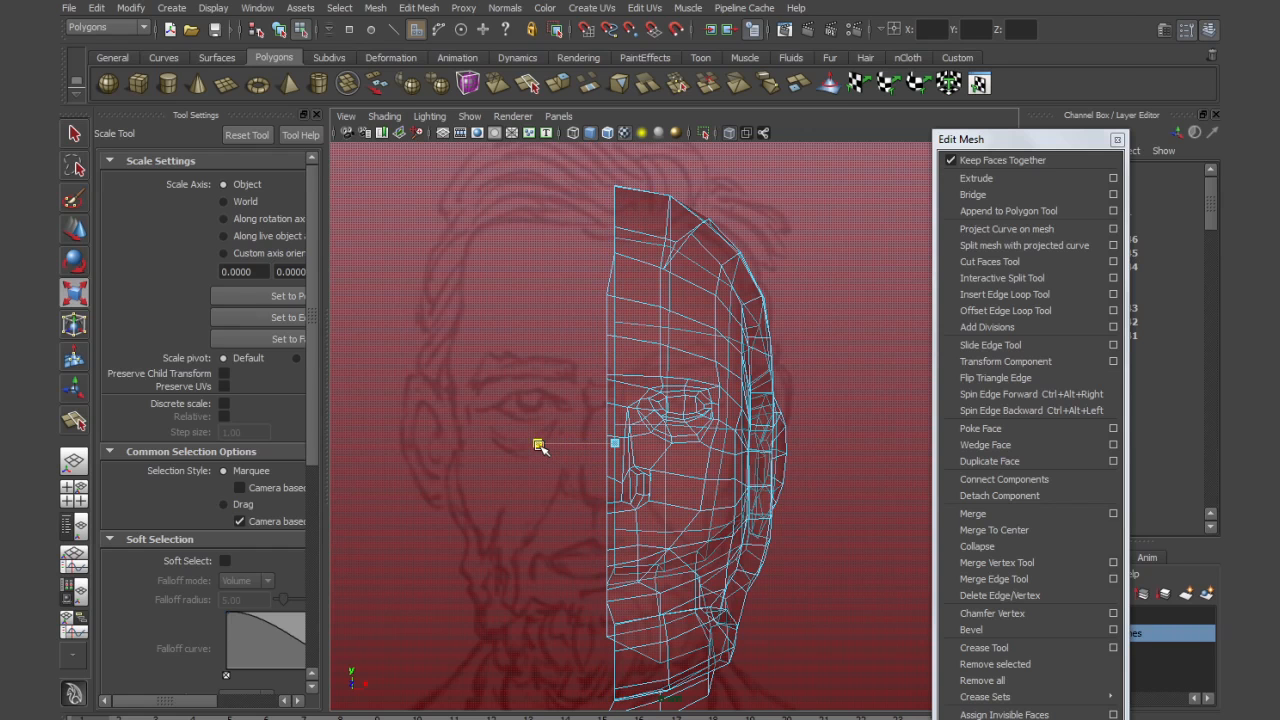
Move the flattened seam faces along X onto the head's centre line
click(611, 445)
key(w)
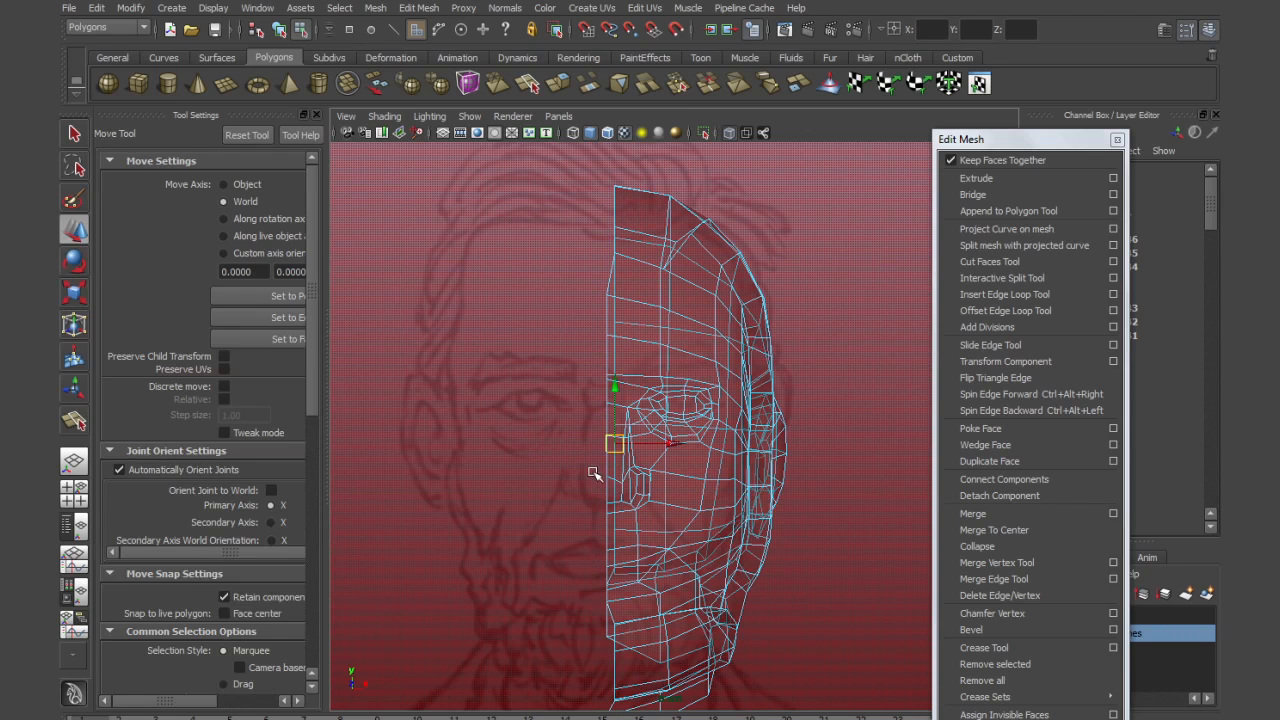
scroll(487, 440, up, 4)
drag(597, 461, 586, 463)
scroll(704, 507, down, 6)
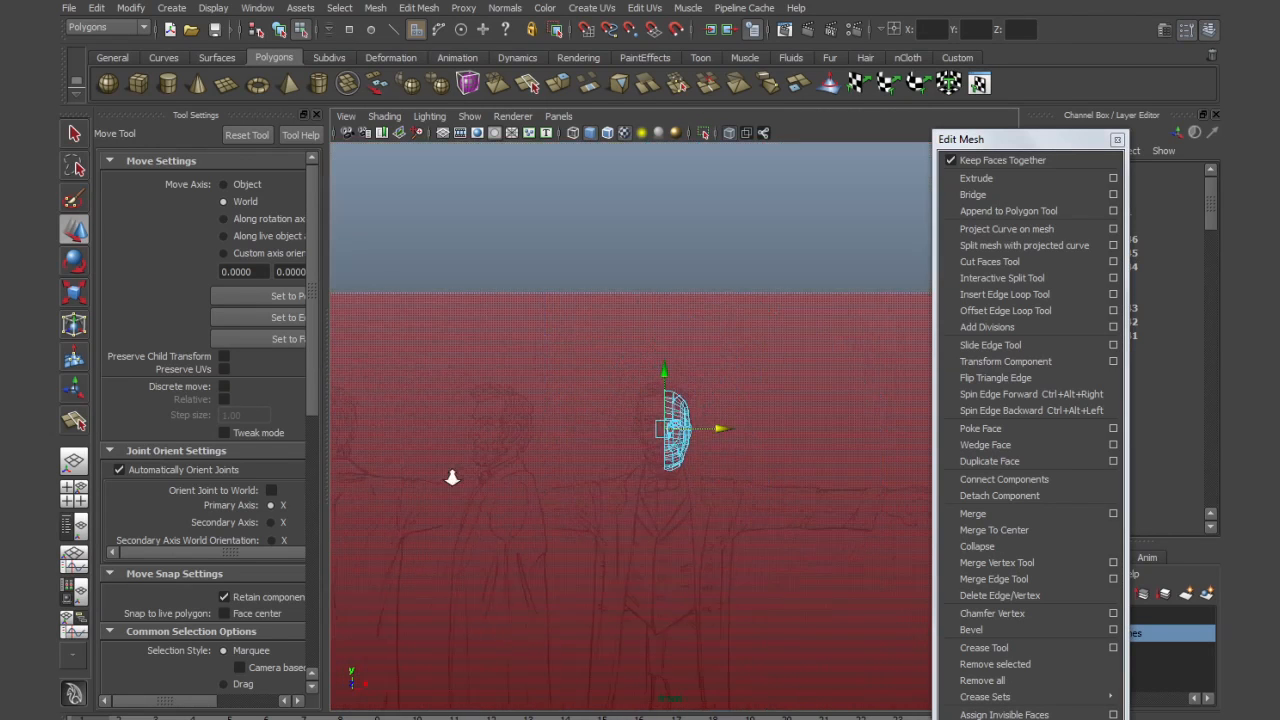
Move the floating Edit Mesh window clear of the layer list and set the imagePlanes layer to template display
drag(1042, 128, 419, 84)
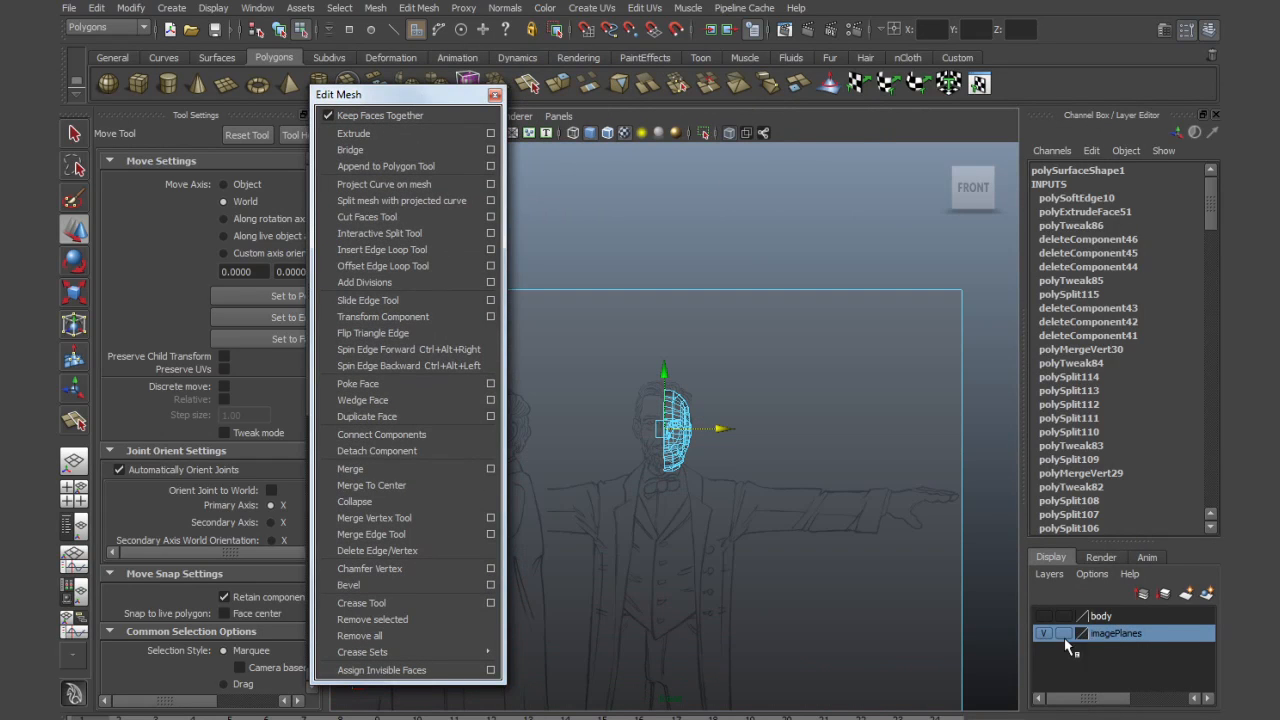
click(1062, 633)
scroll(775, 530, up, 5)
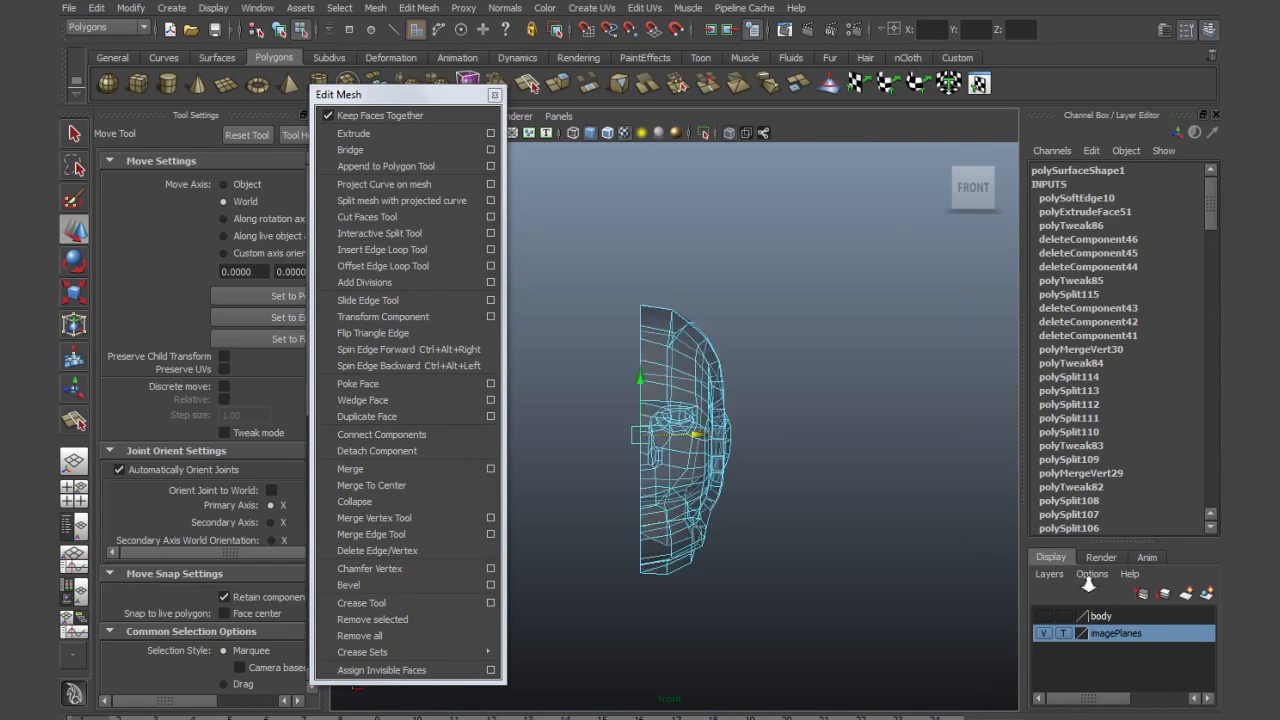
Clear the selection and examine the extruded hair and beard of the half head from several angles in perspective
key(space)
key(space)
alt+drag(836, 329, 793, 479)
click(793, 479)
alt+drag(858, 505, 713, 553)
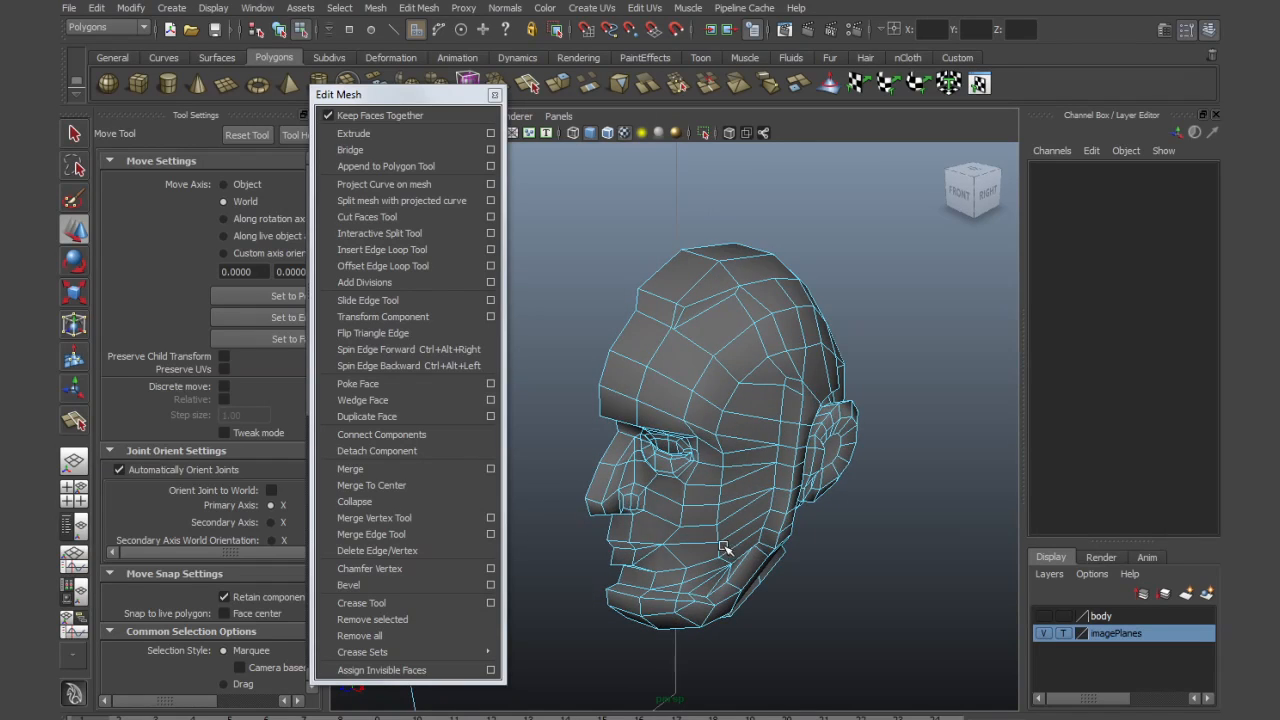
alt+drag(716, 597, 712, 556)
alt+drag(662, 436, 680, 505)
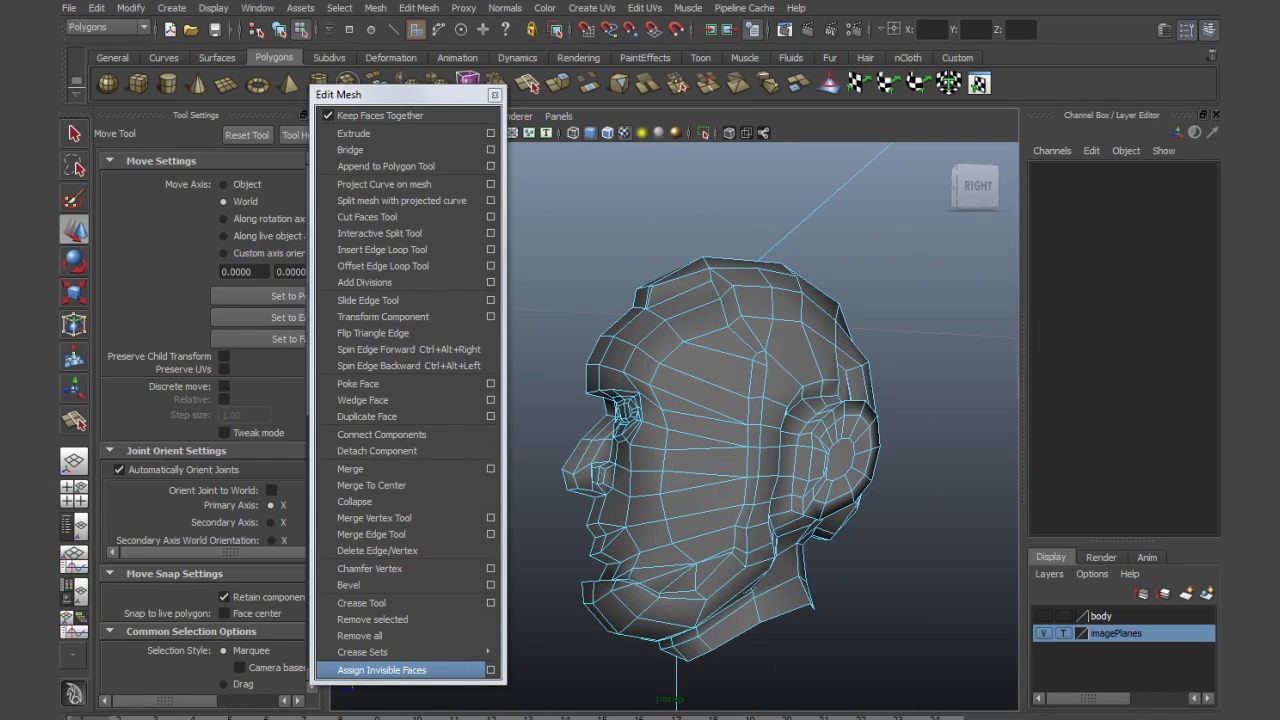
alt+drag(857, 542, 894, 563)
alt+right_drag(894, 563, 745, 557)
alt+middle_drag(745, 558, 716, 462)
alt+right_drag(816, 483, 625, 514)
alt+middle_drag(725, 534, 724, 487)
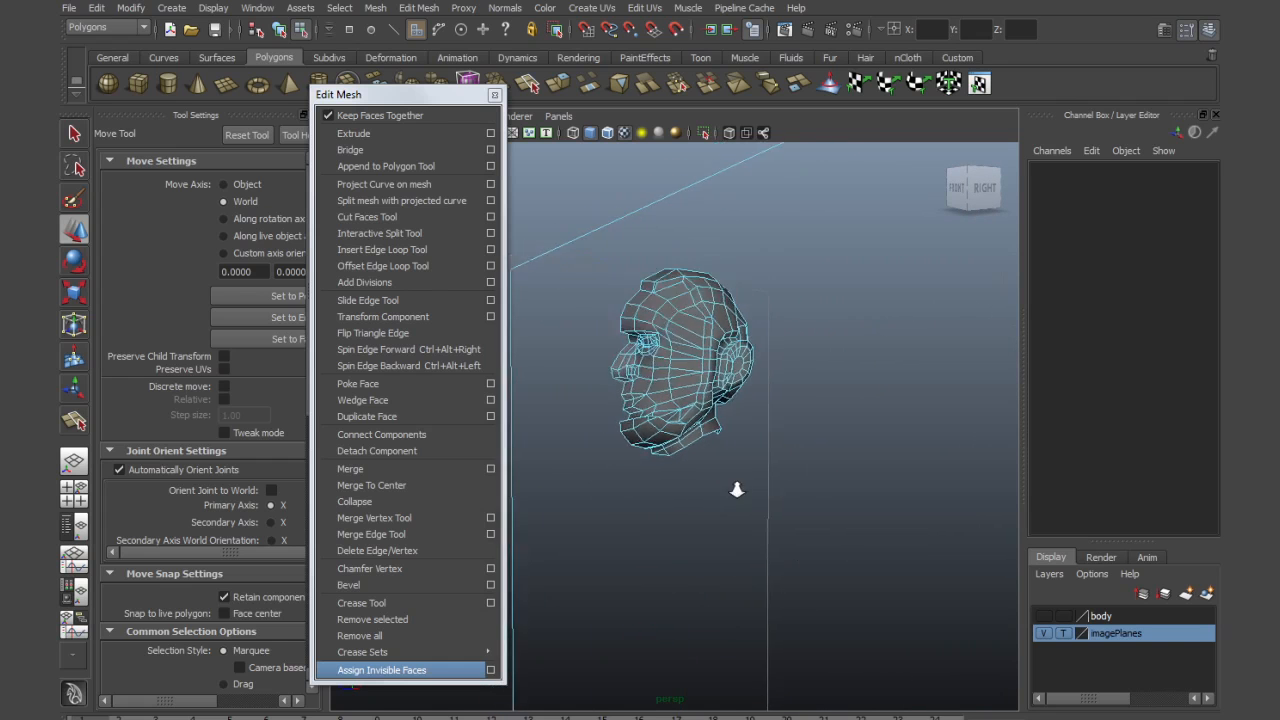
alt+drag(724, 487, 689, 540)
alt+middle_drag(689, 540, 718, 490)
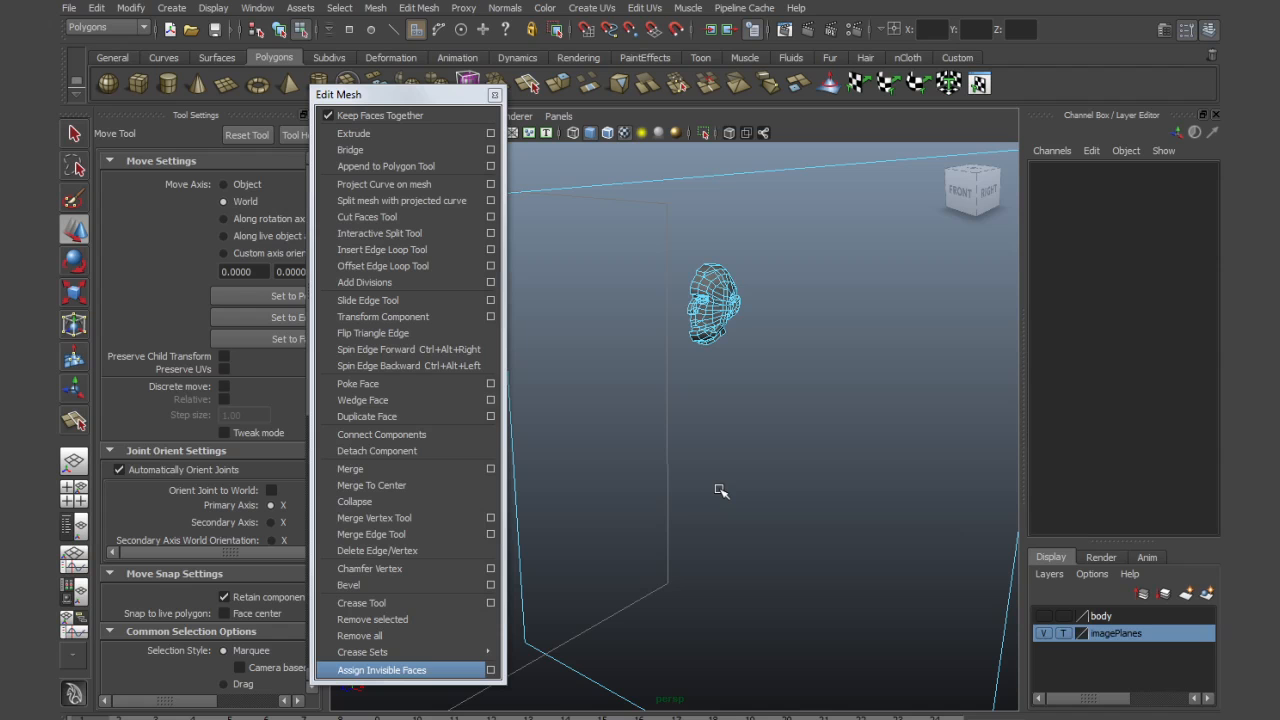
Hide the imagePlanes layer and show the body layer alongside the half head
mouse_move(710, 505)
alt+mouse_down()
mouse_move(680, 497)
mouse_move(702, 496)
alt+mouse_up()
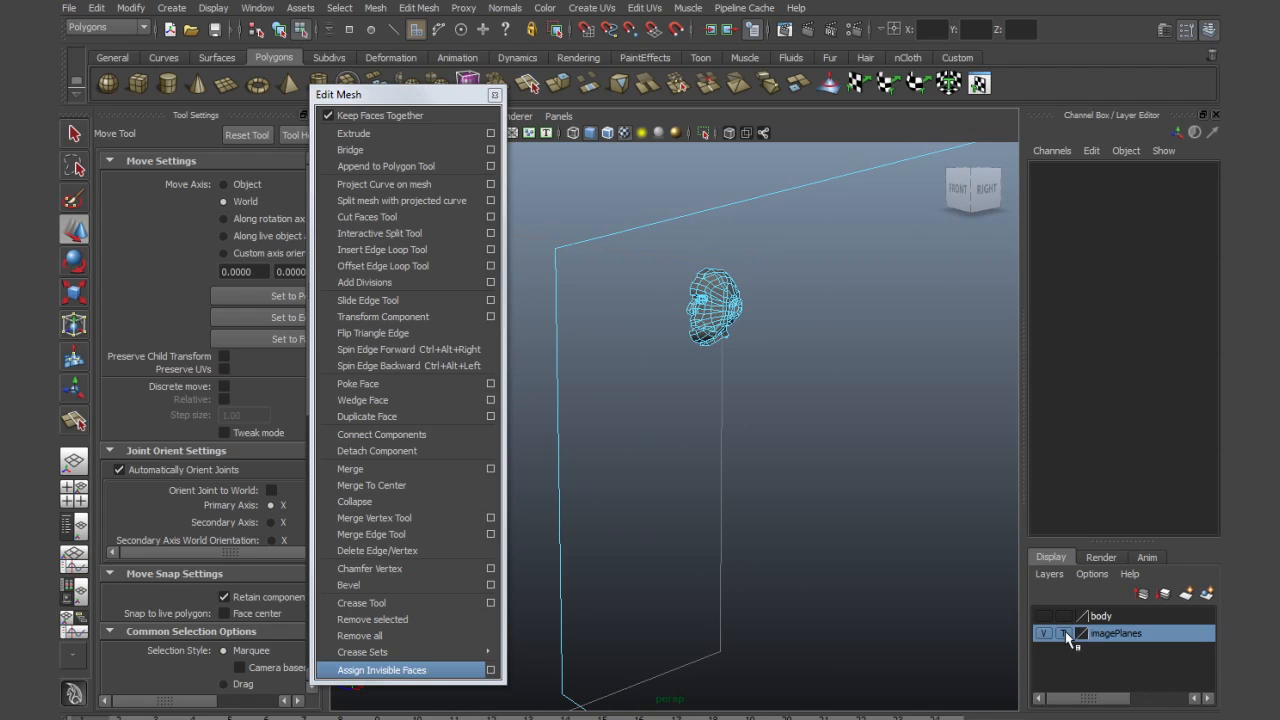
click(1044, 633)
alt+drag(704, 538, 714, 477)
alt+middle_drag(714, 477, 712, 607)
alt+right_drag(663, 484, 827, 508)
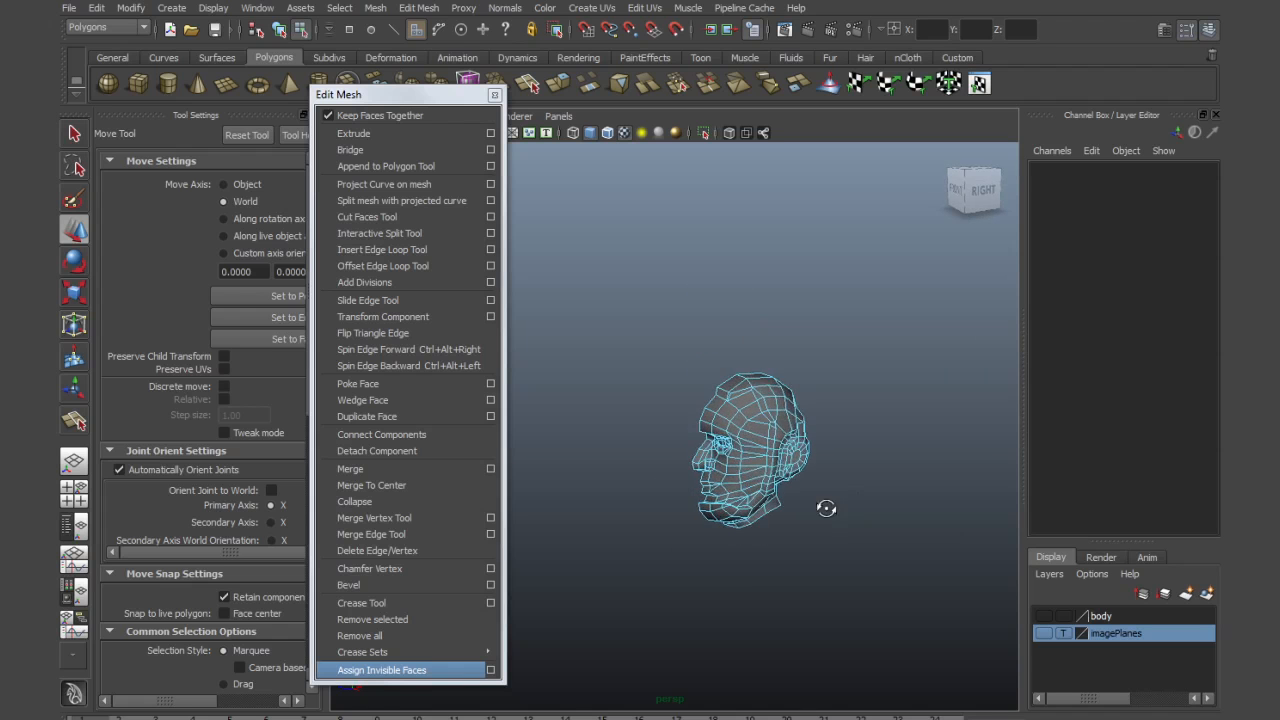
alt+drag(827, 508, 783, 498)
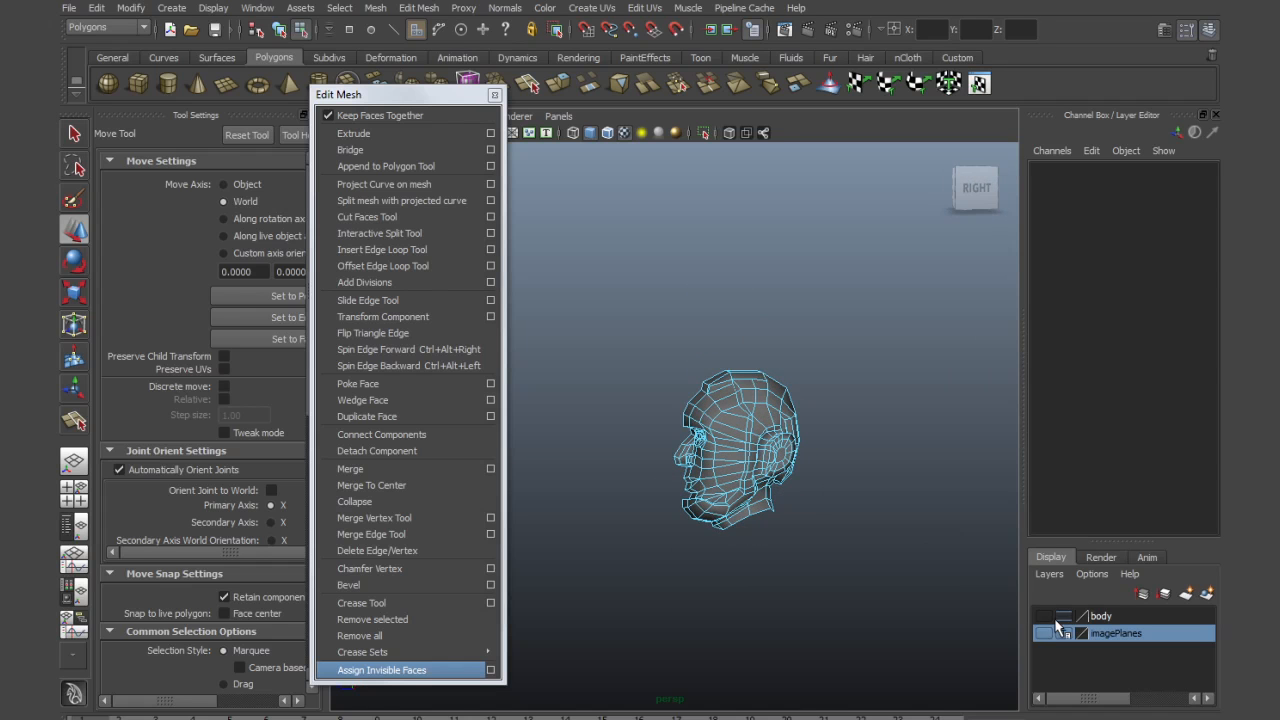
click(1043, 617)
Delete the body face beneath the chin at the base of the neck
alt+middle_drag(880, 586, 849, 474)
alt+drag(849, 474, 781, 573)
alt+right_drag(703, 542, 822, 601)
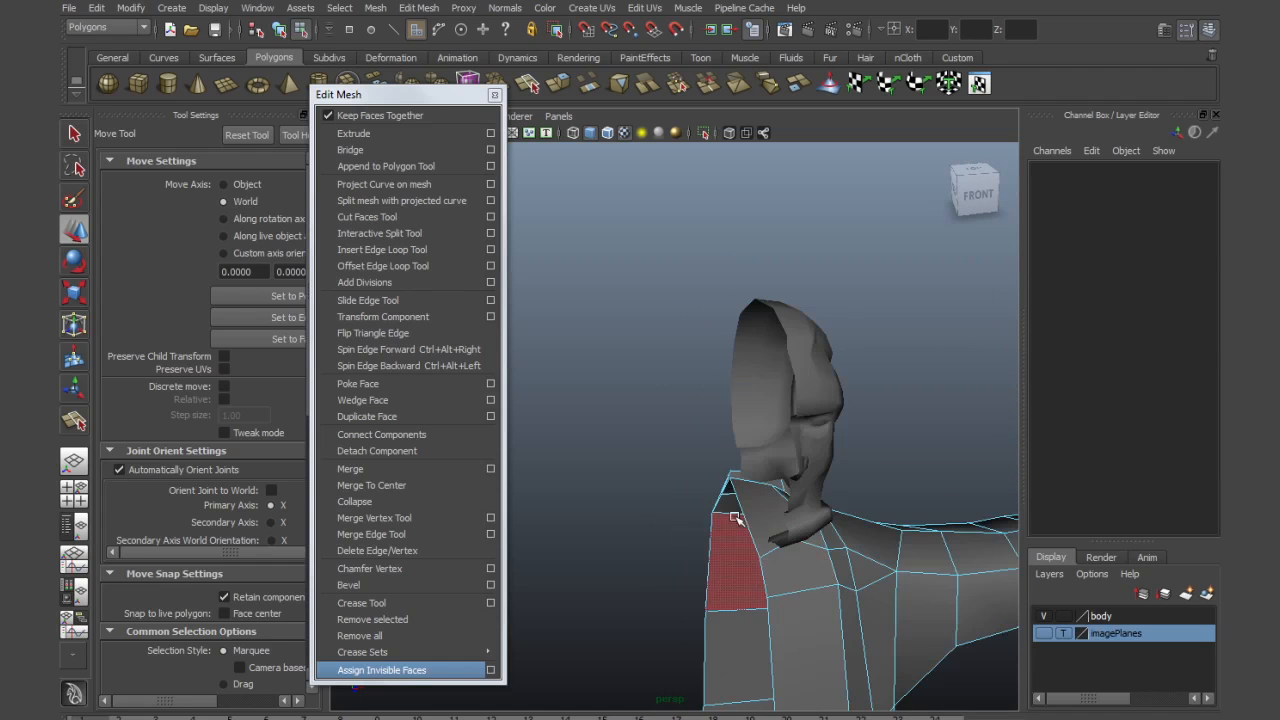
alt+right_drag(737, 520, 798, 522)
click(790, 537)
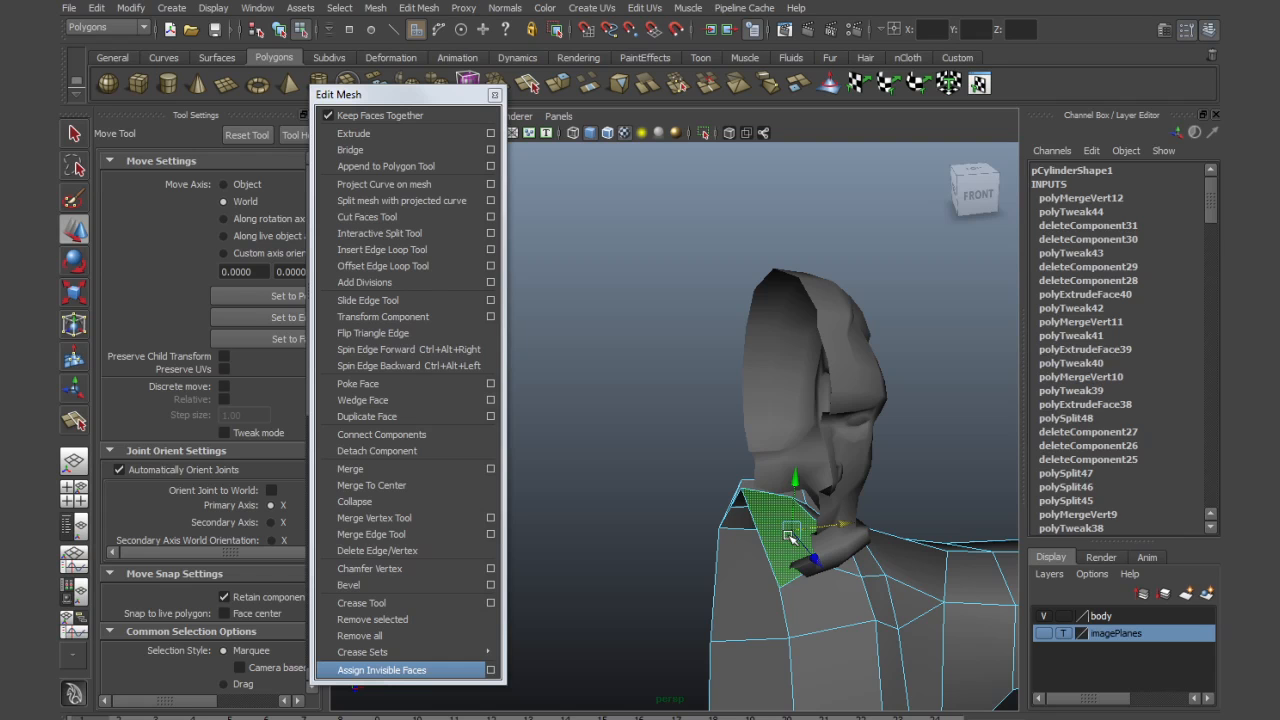
key(Delete)
alt+drag(827, 567, 878, 572)
Close the floating Edit Mesh window and the Tool Settings to enlarge the viewports
key(space)
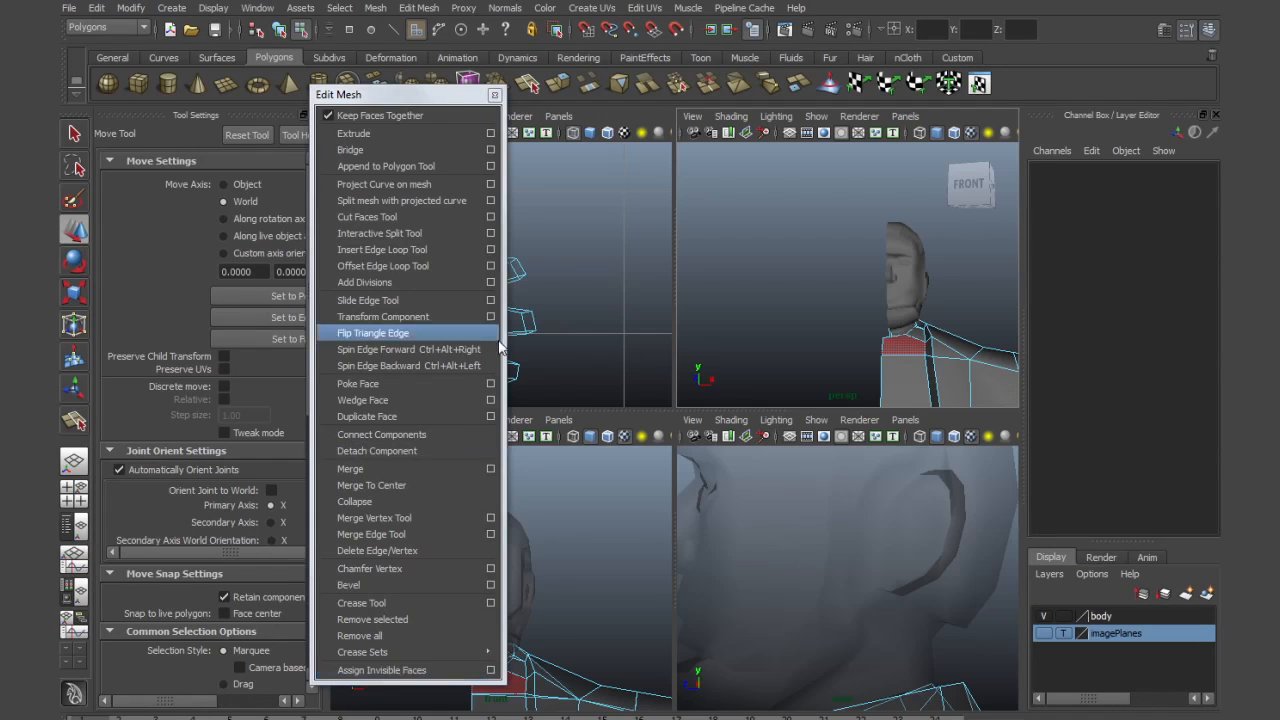
click(494, 95)
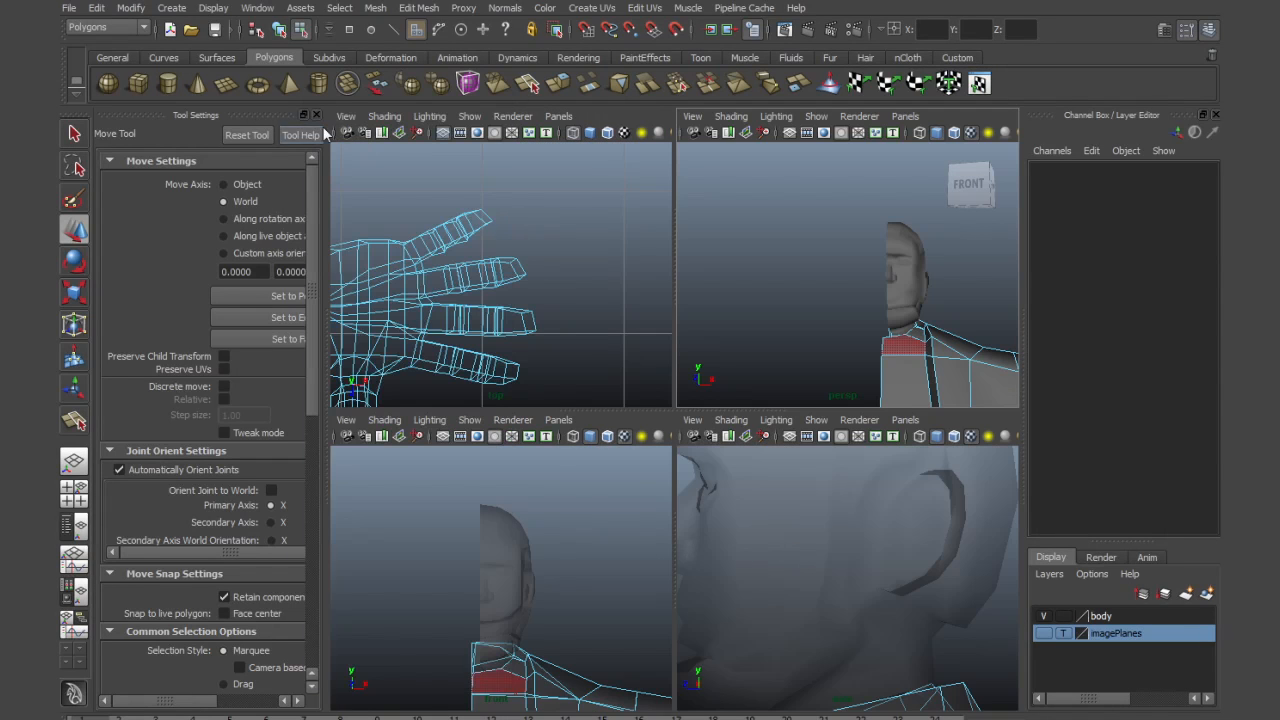
click(316, 116)
key(space)
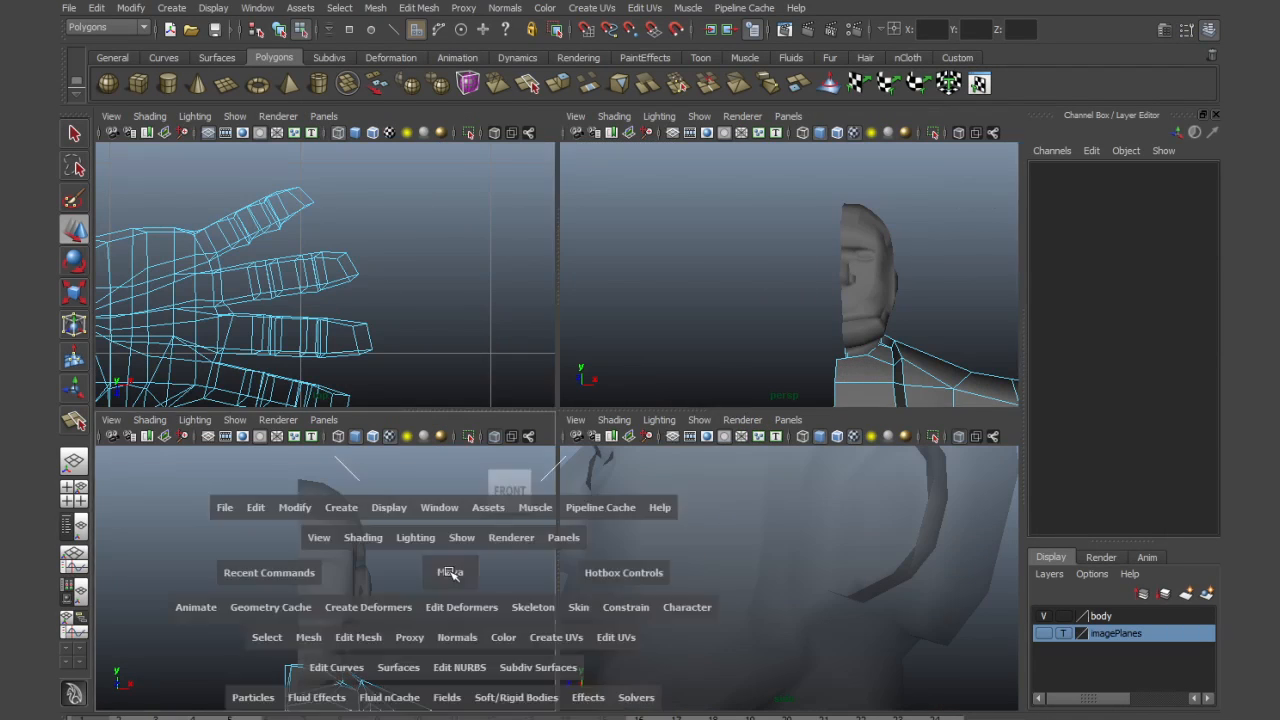
Turn off X-Ray shading in the front view
alt+middle_drag(620, 494, 643, 420)
click(596, 440)
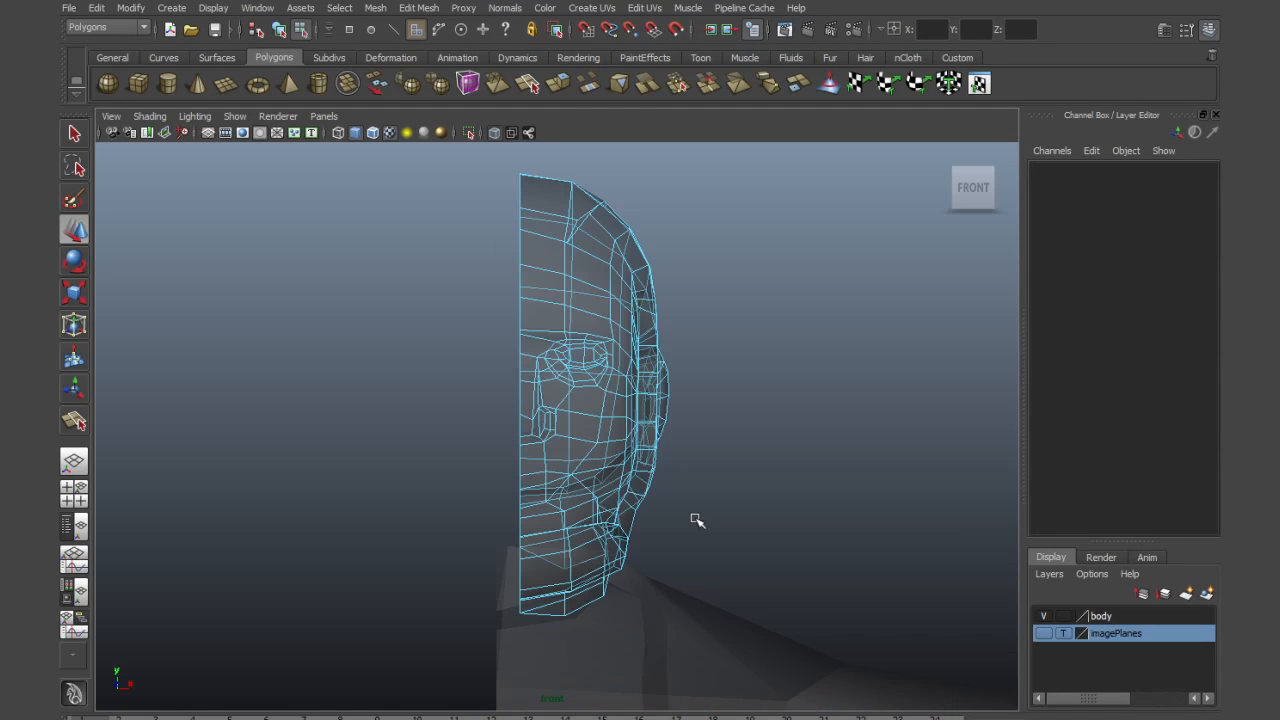
alt+middle_drag(694, 517, 734, 451)
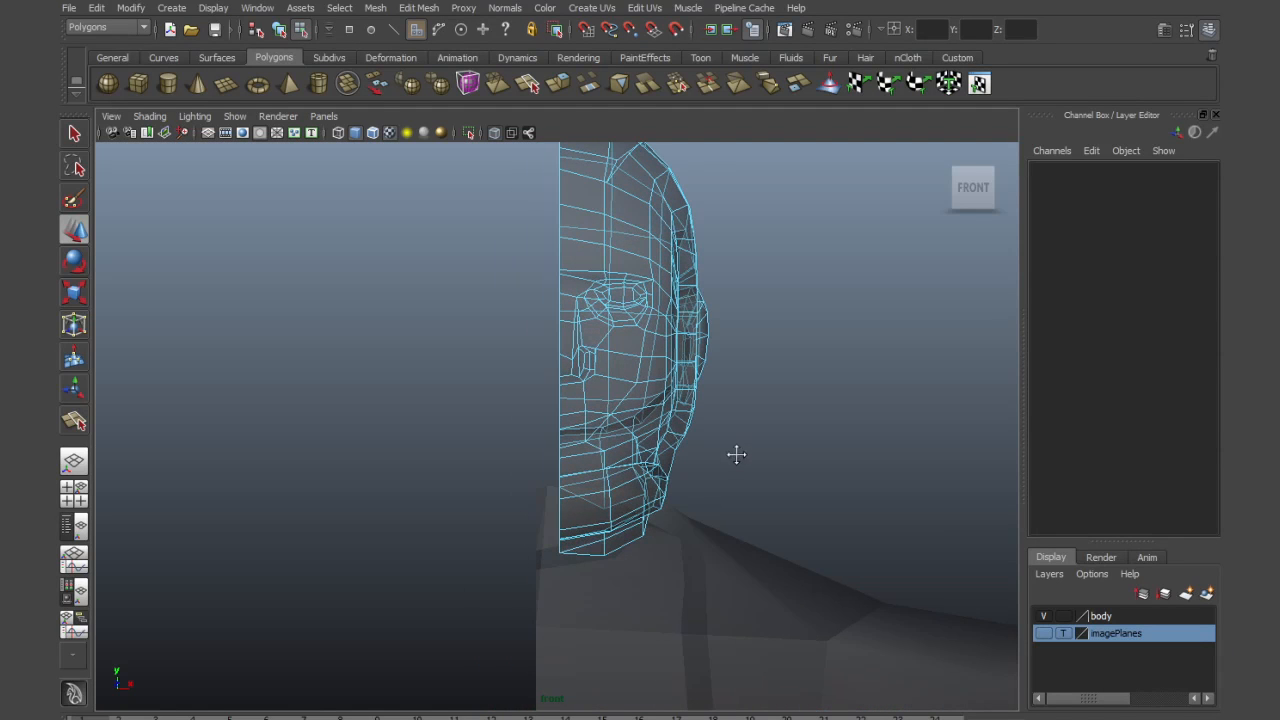
click(150, 116)
click(166, 290)
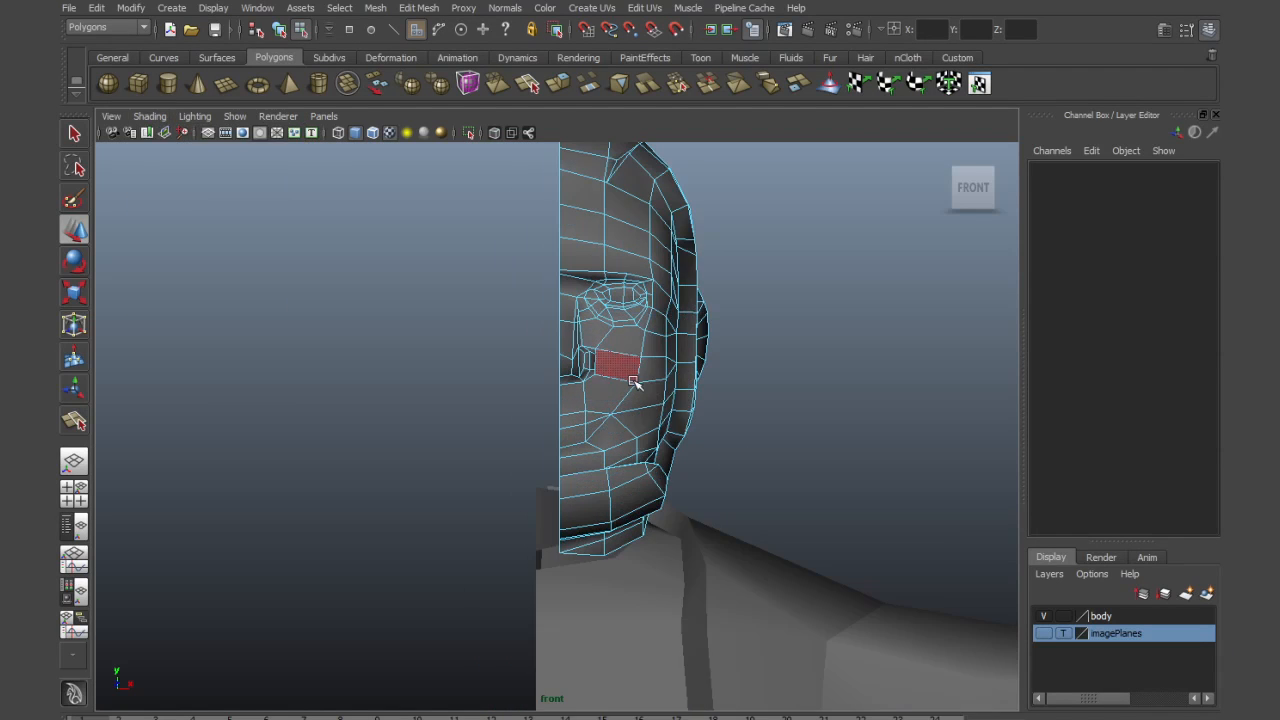
Return to object mode and move the half head along X to 3.083, aligning its seam with the body's centre edge
right_drag(659, 393, 716, 380)
click(727, 565)
right_drag(686, 527, 745, 506)
click(625, 373)
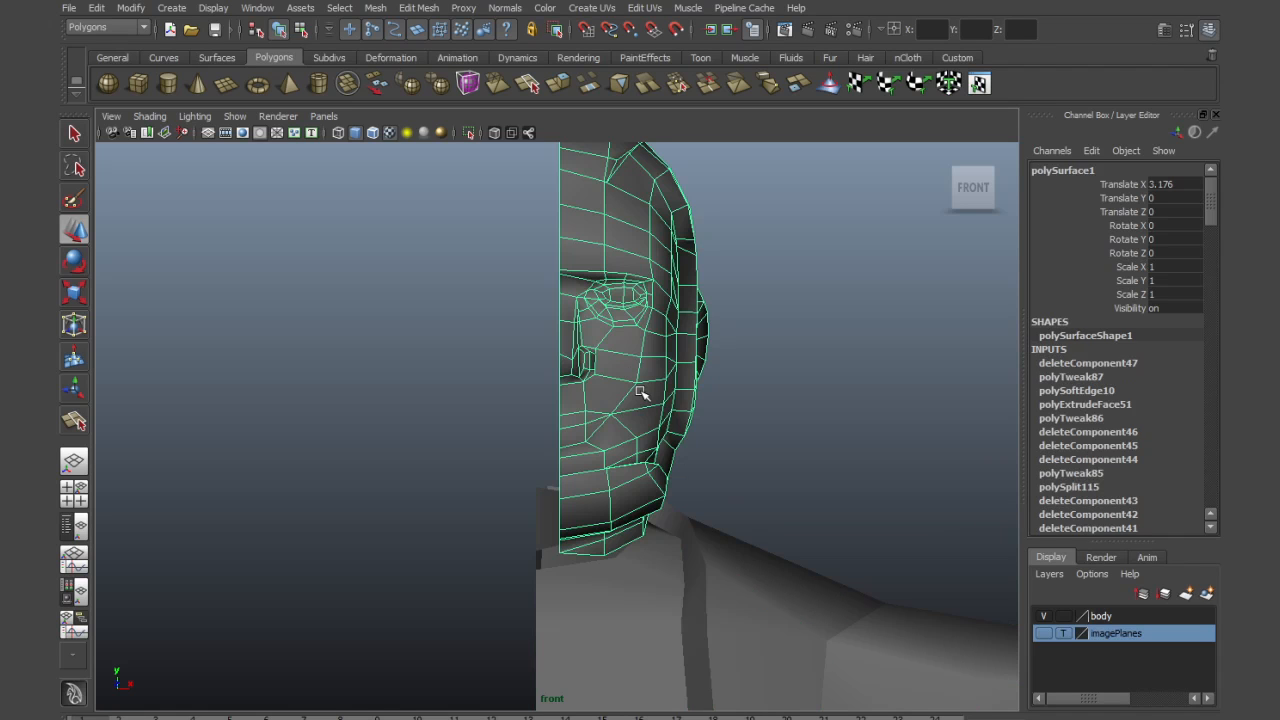
alt+right_drag(690, 438, 588, 423)
alt+middle_drag(626, 455, 641, 335)
alt+right_drag(679, 453, 646, 450)
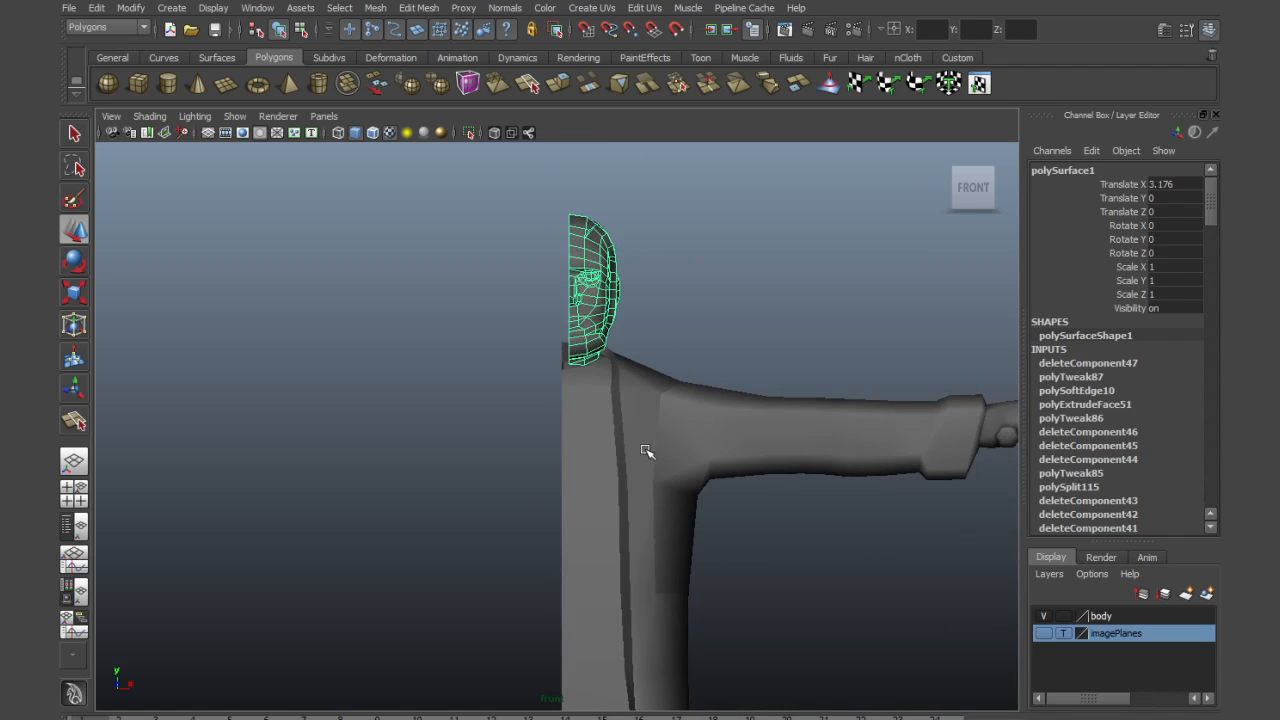
alt+middle_drag(646, 450, 652, 353)
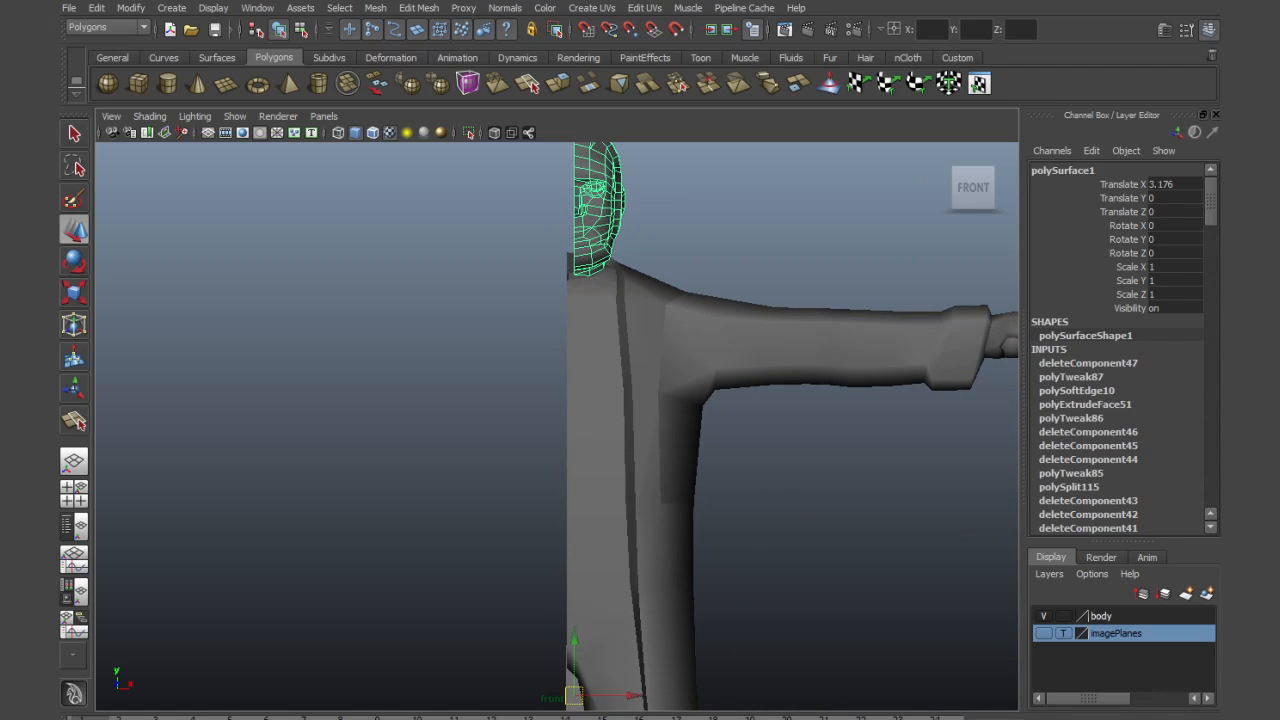
drag(631, 697, 622, 697)
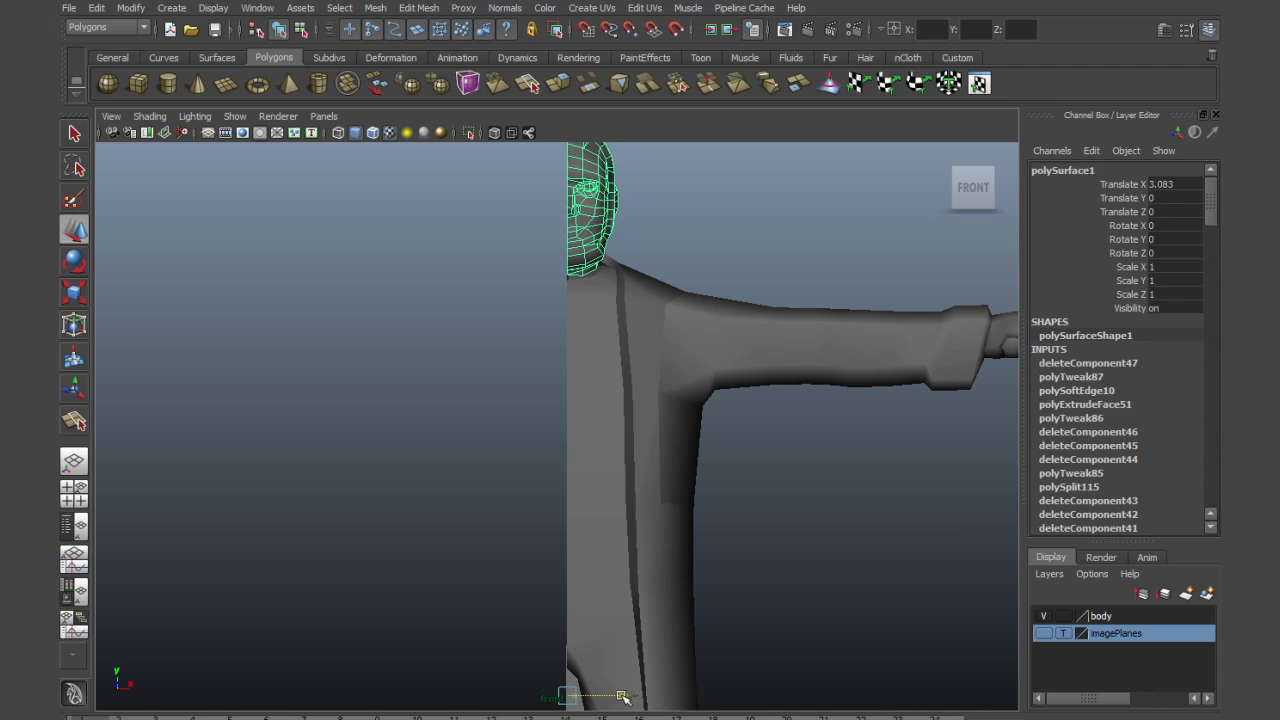
Nudge the body along X to 3.082 so its centre edge lines up exactly with the head's seam
alt+middle_drag(653, 429, 662, 567)
alt+right_drag(653, 444, 787, 513)
alt+right_drag(610, 430, 840, 497)
alt+middle_drag(708, 431, 652, 504)
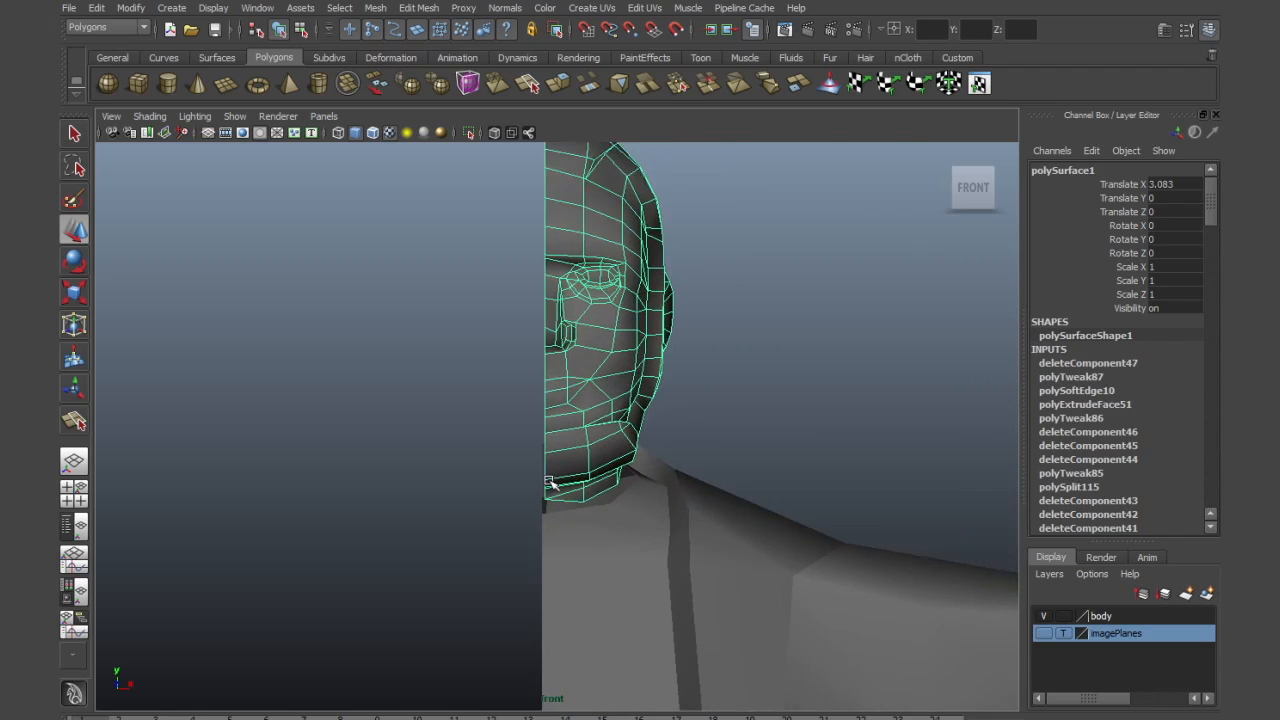
alt+right_drag(551, 486, 831, 540)
alt+middle_drag(671, 527, 705, 477)
alt+right_drag(705, 477, 921, 547)
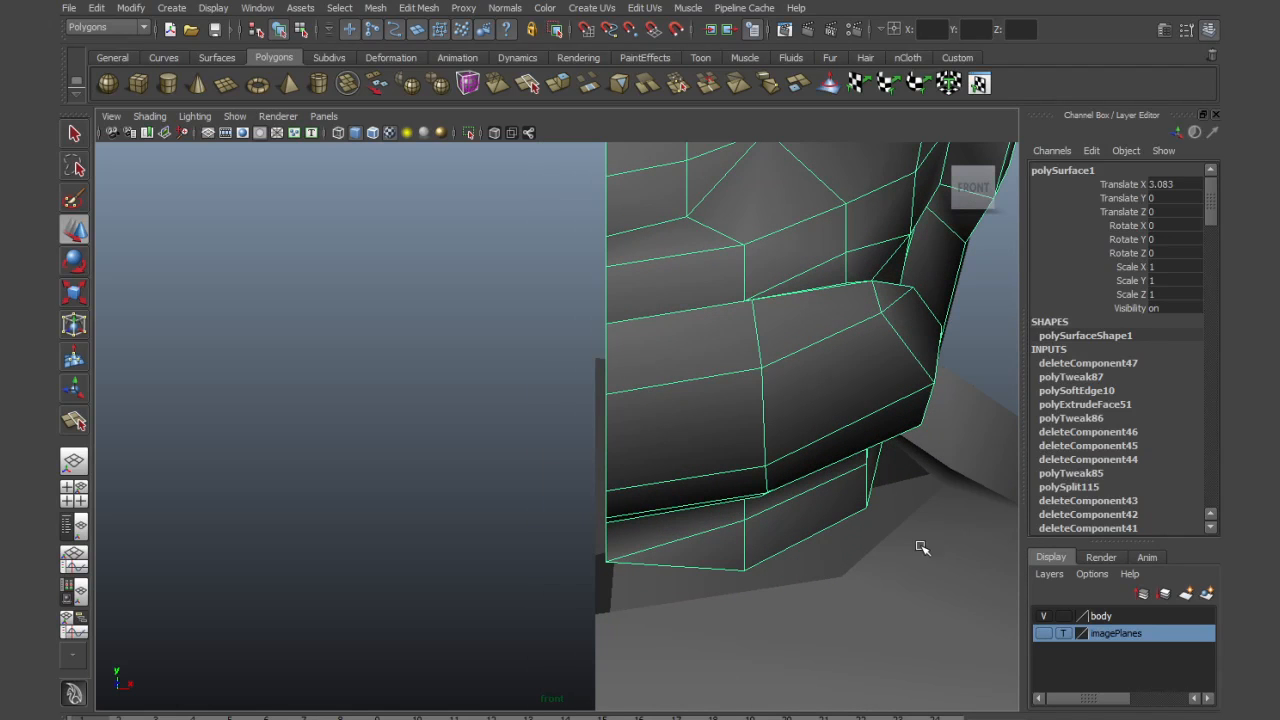
click(800, 618)
alt+right_drag(857, 612, 715, 573)
alt+middle_drag(715, 573, 729, 482)
alt+right_drag(729, 482, 877, 551)
drag(637, 626, 641, 627)
alt+middle_drag(601, 482, 597, 556)
alt+right_drag(712, 520, 885, 578)
alt+middle_drag(693, 517, 635, 531)
alt+right_drag(546, 498, 997, 608)
alt+middle_drag(812, 580, 766, 423)
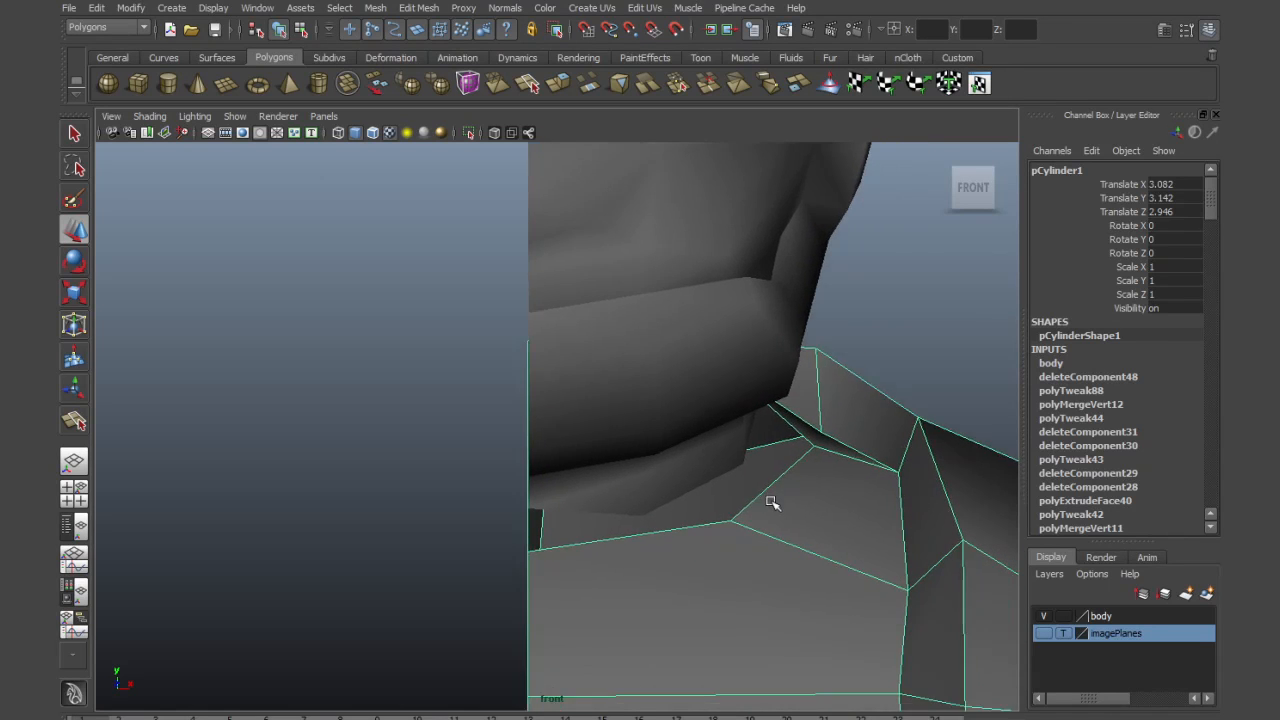
alt+right_drag(766, 423, 571, 486)
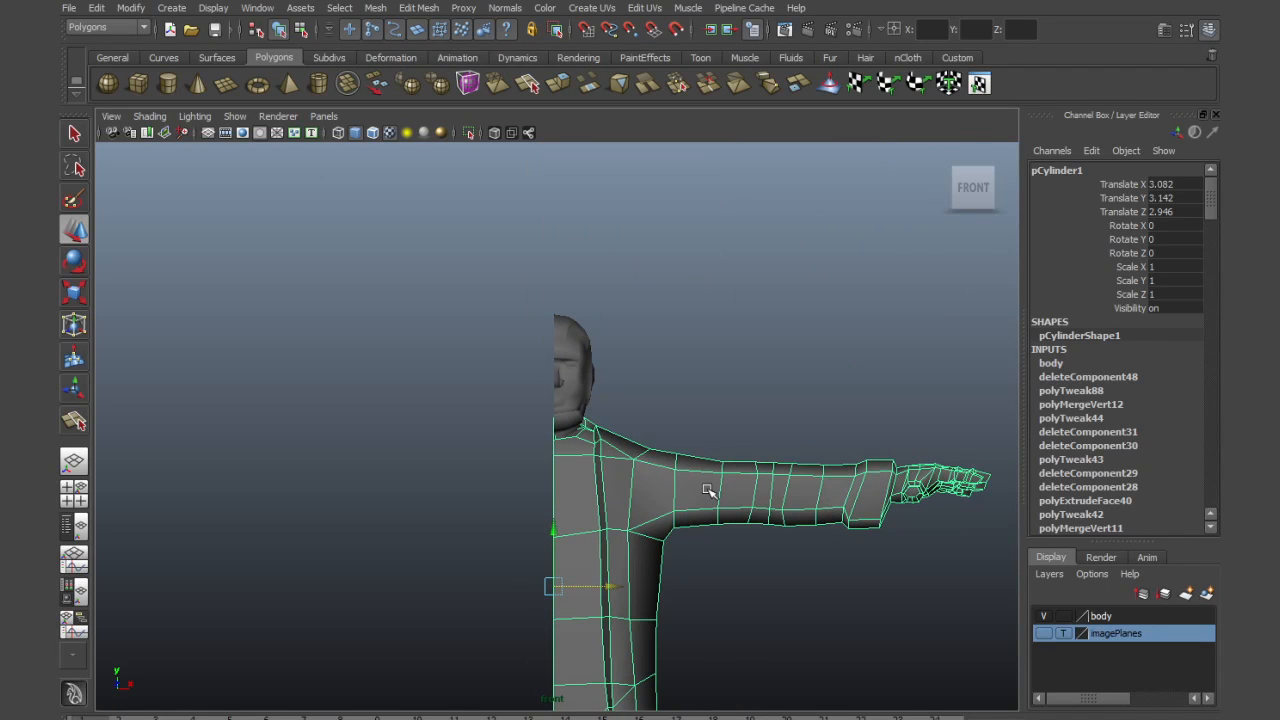
Select the half head in the side view and turn off X-Ray shading there
key(space)
key(space)
alt+right_drag(820, 551, 660, 510)
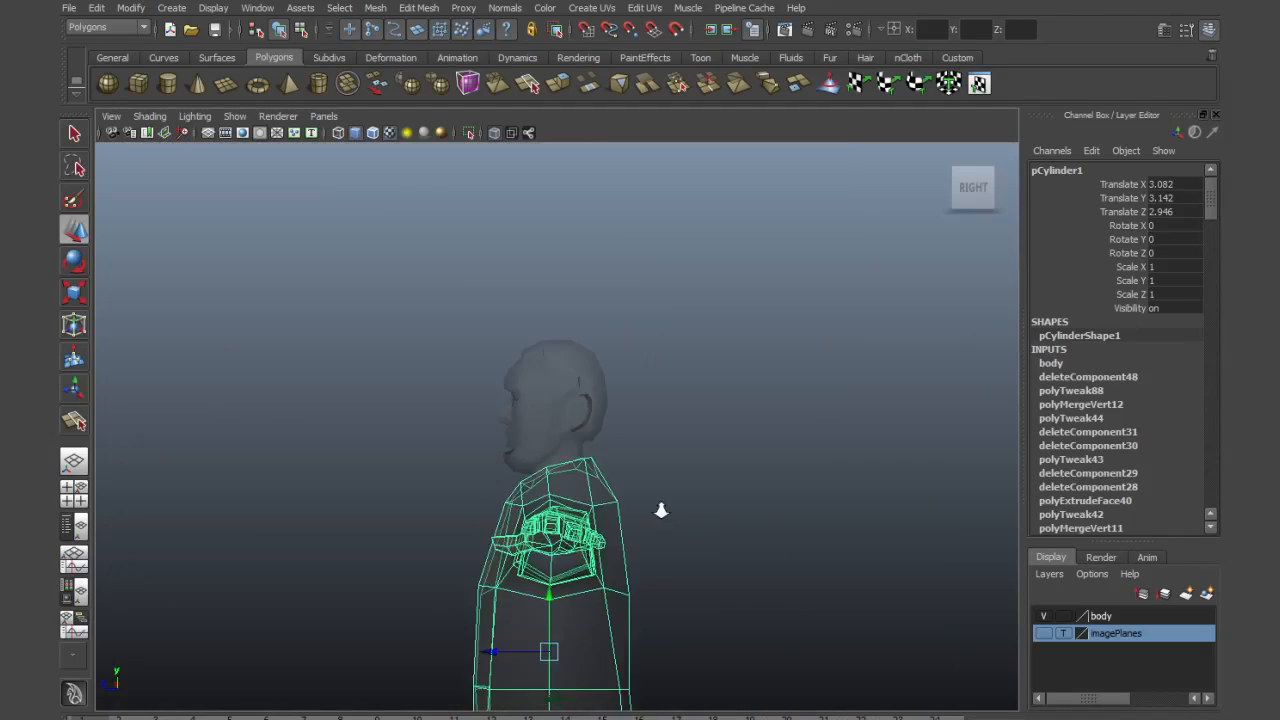
scroll(560, 427, up, 3)
click(531, 413)
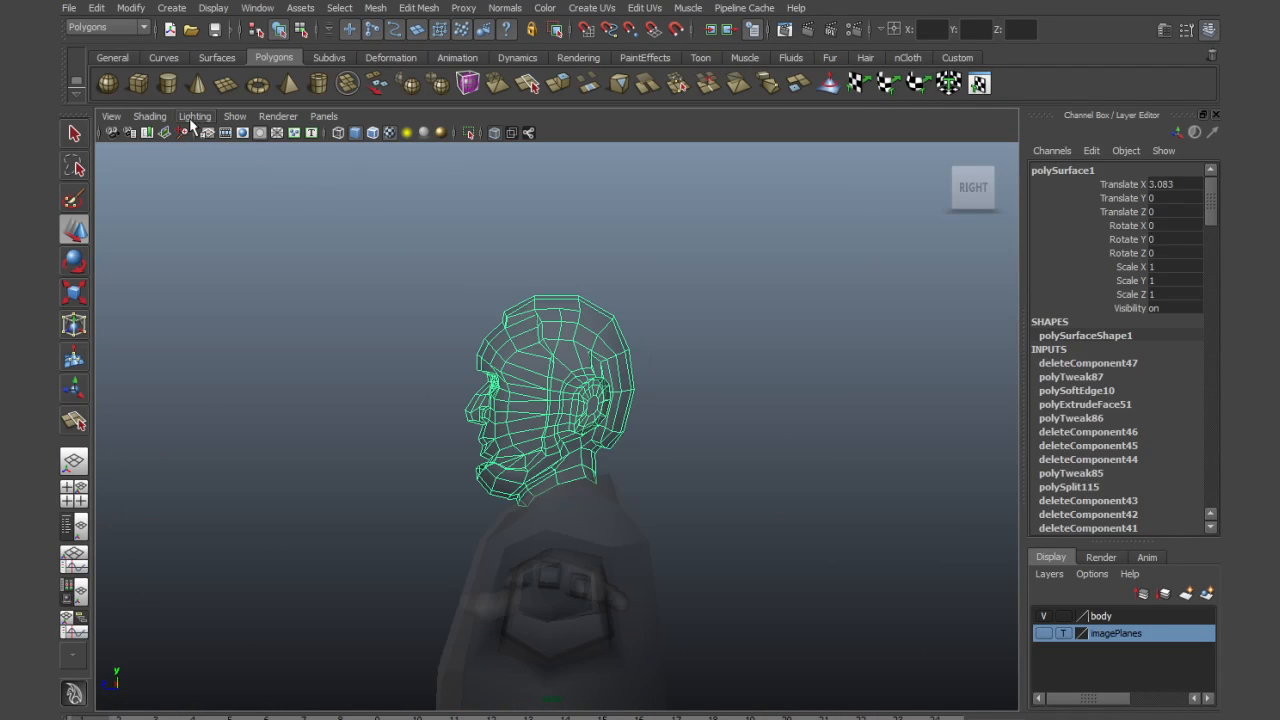
click(150, 116)
click(185, 275)
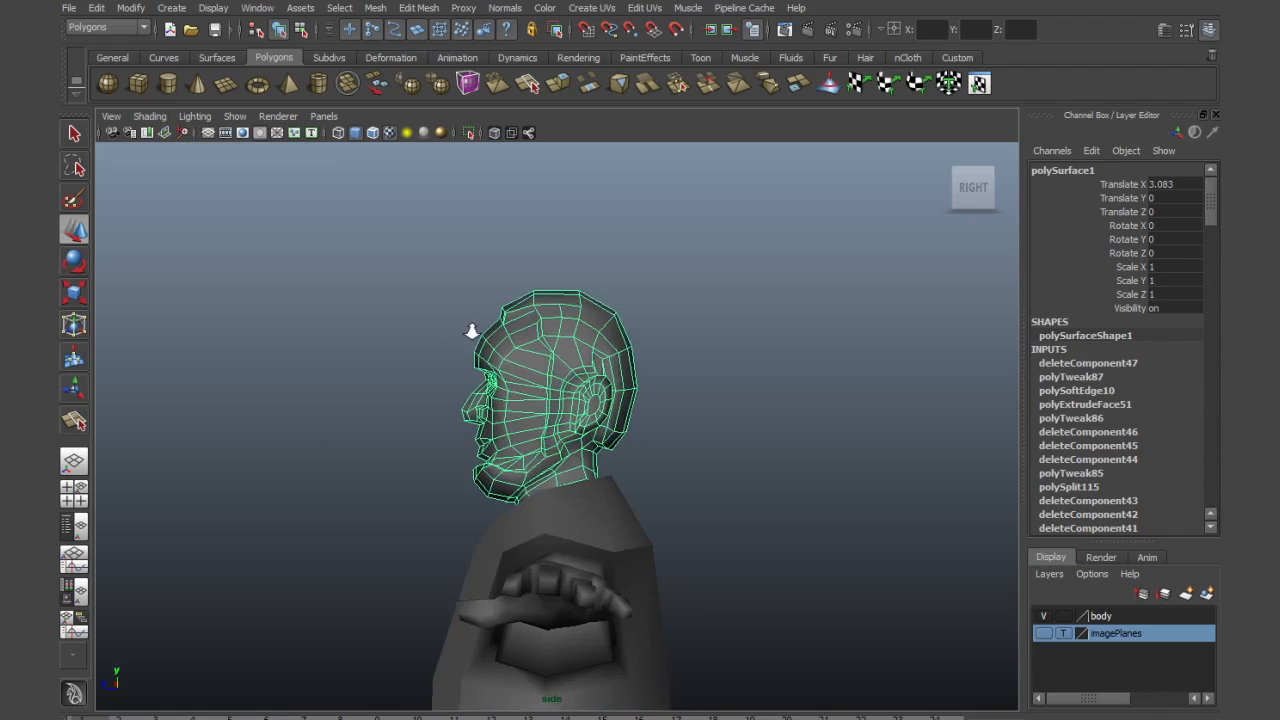
scroll(472, 331, up, 2)
click(771, 417)
click(613, 427)
alt+middle_drag(621, 476, 646, 330)
mouse_move(672, 349)
alt+right_down()
mouse_move(559, 347)
mouse_move(679, 354)
alt+right_up()
Combine the body and the half head into a single mesh in the perspective view
key(space)
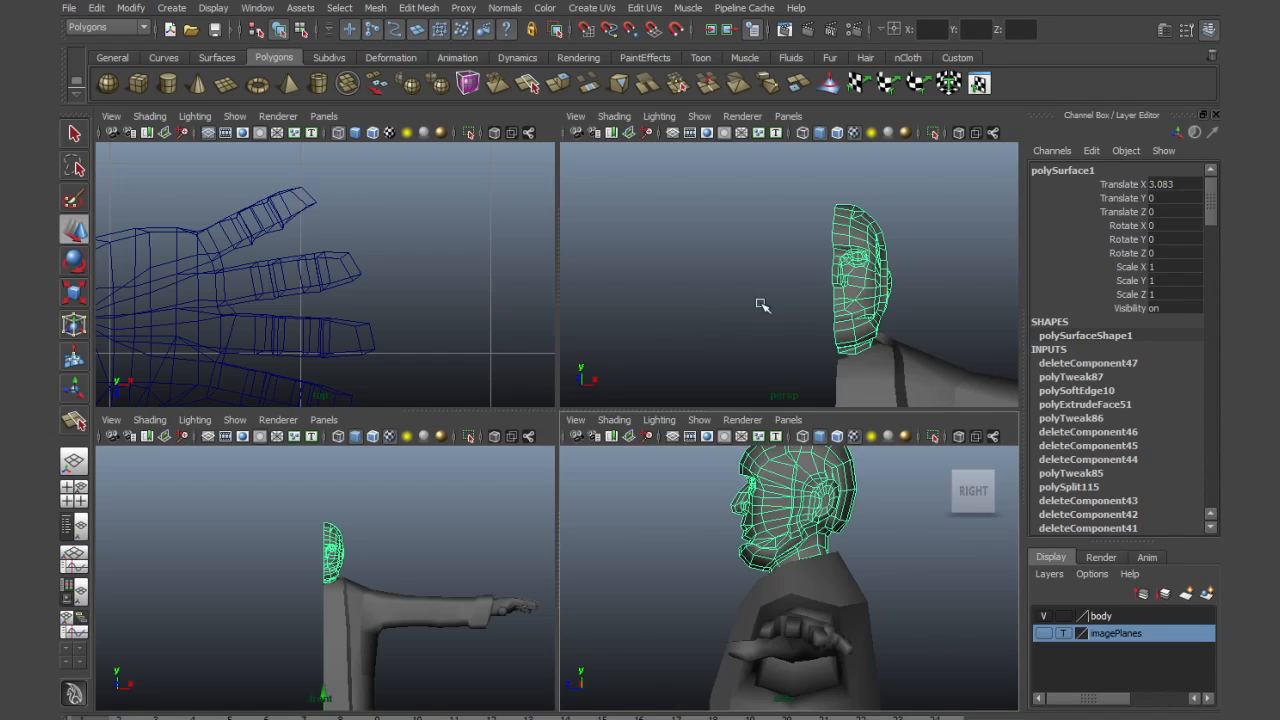
key(space)
alt+drag(729, 377, 660, 388)
alt+drag(720, 428, 648, 457)
alt+right_drag(648, 457, 643, 486)
click(645, 488)
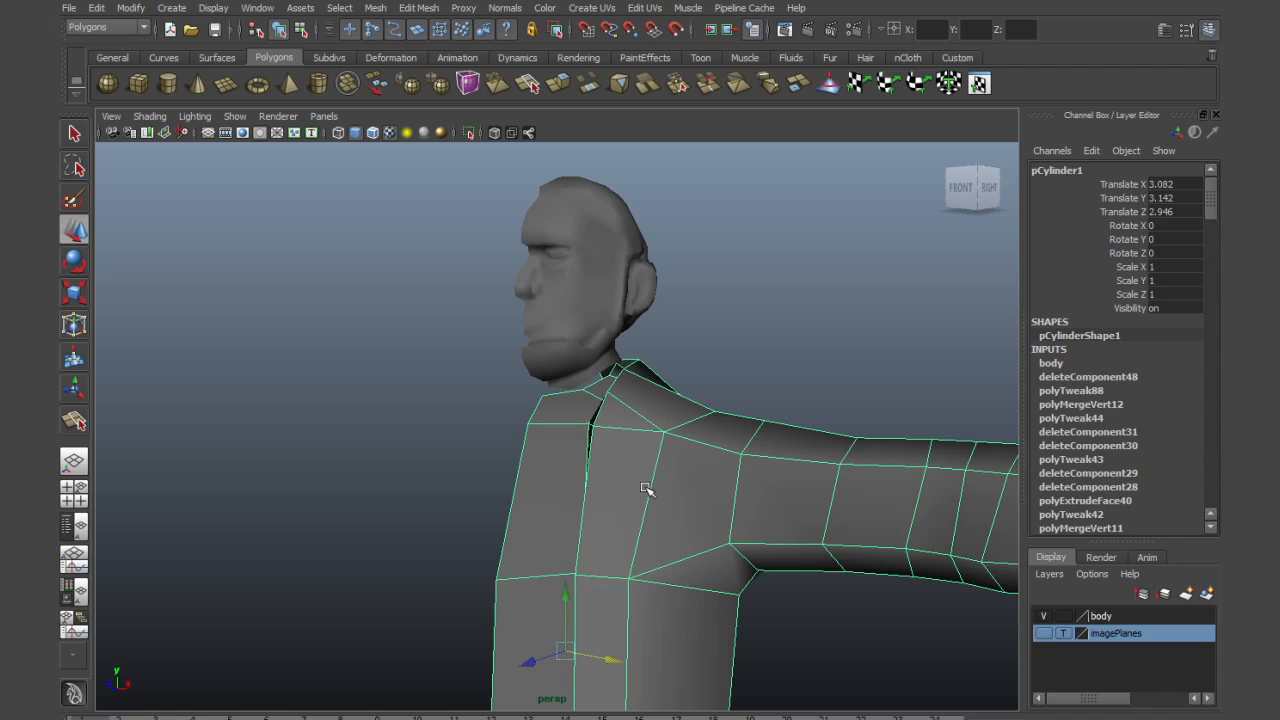
click(581, 326)
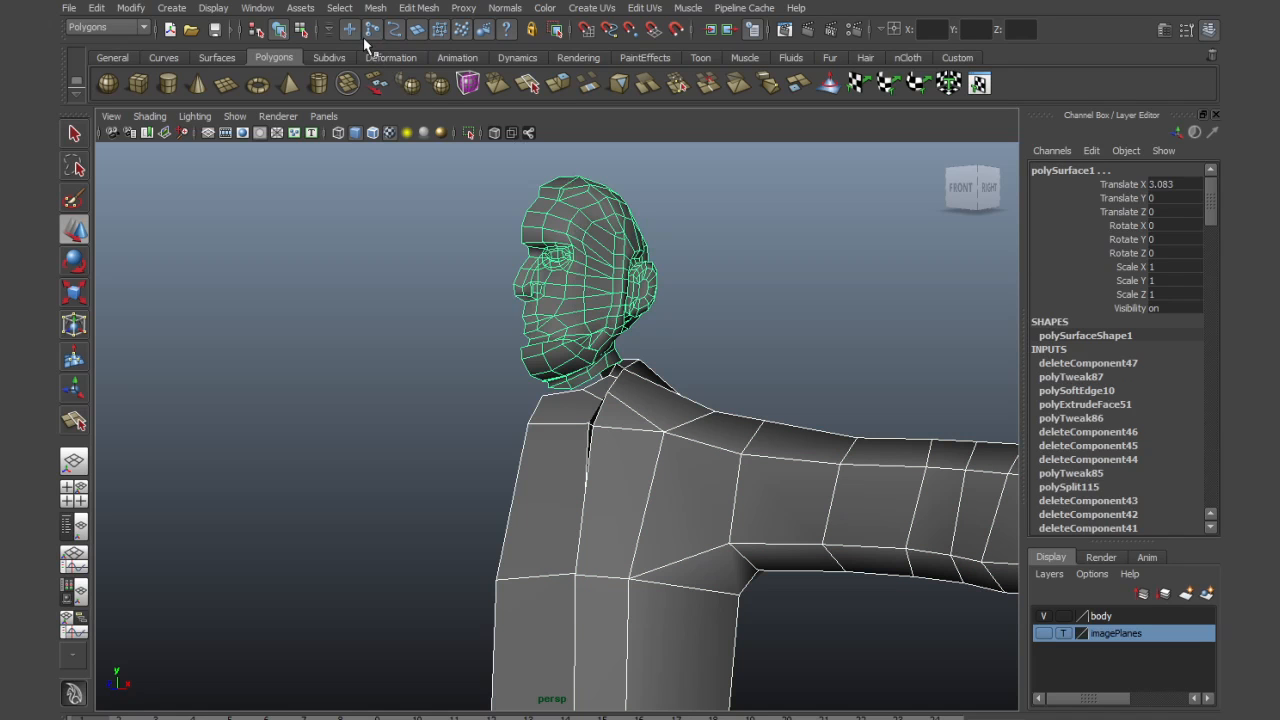
click(374, 8)
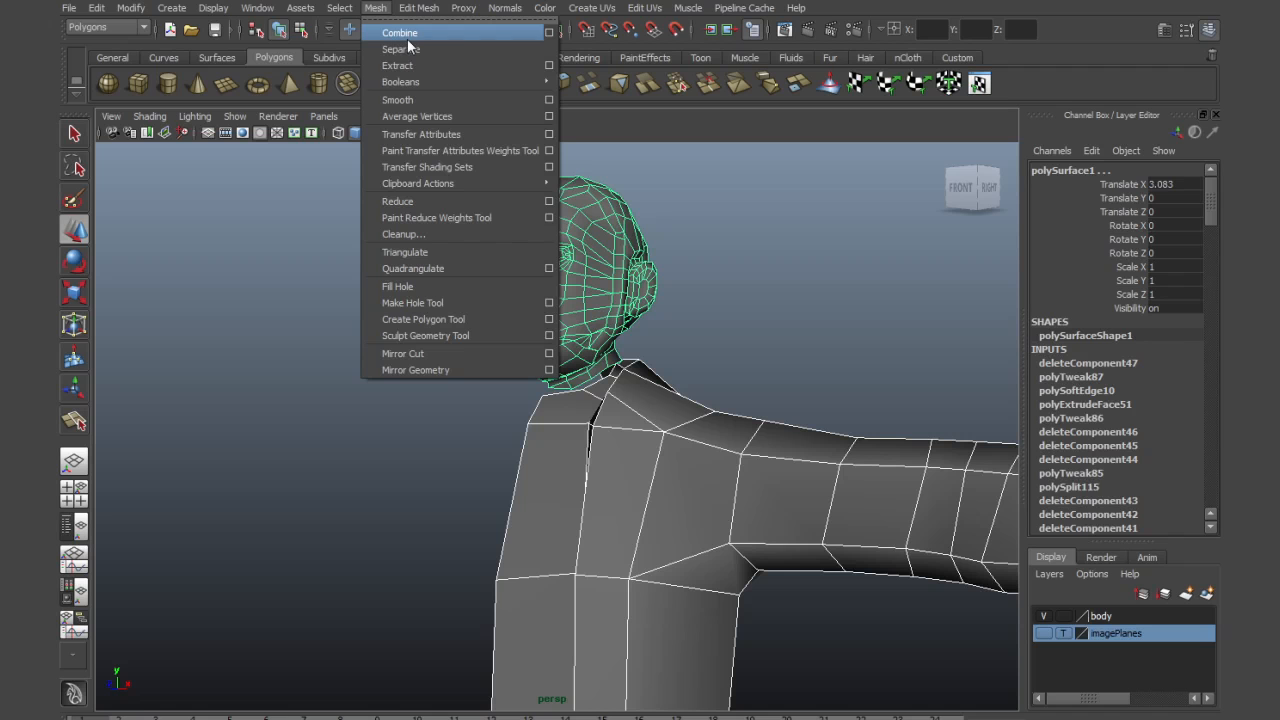
click(400, 33)
click(366, 453)
click(595, 486)
Split the front upper chest face with an edge from its lower corner at the jacket gap to the middle of the front neckline edge
alt+drag(595, 486, 641, 522)
alt+right_drag(543, 411, 796, 498)
alt+drag(700, 443, 652, 466)
right_click(652, 466)
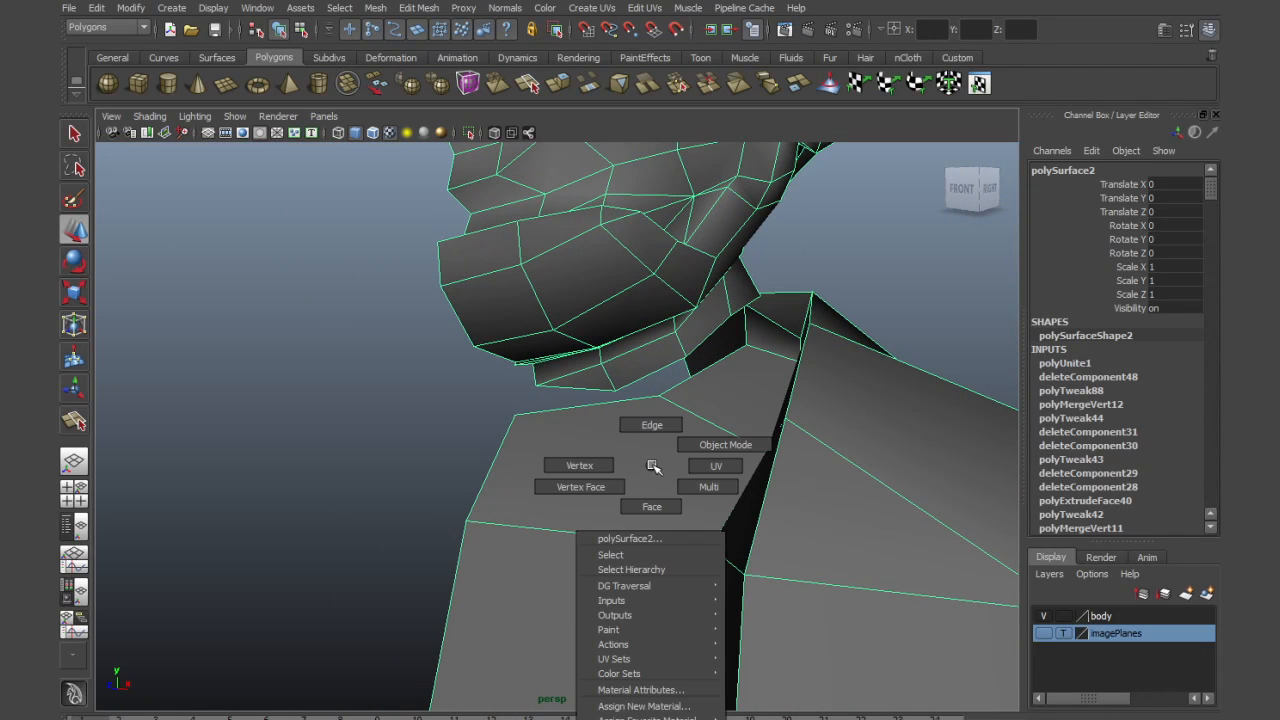
click(652, 425)
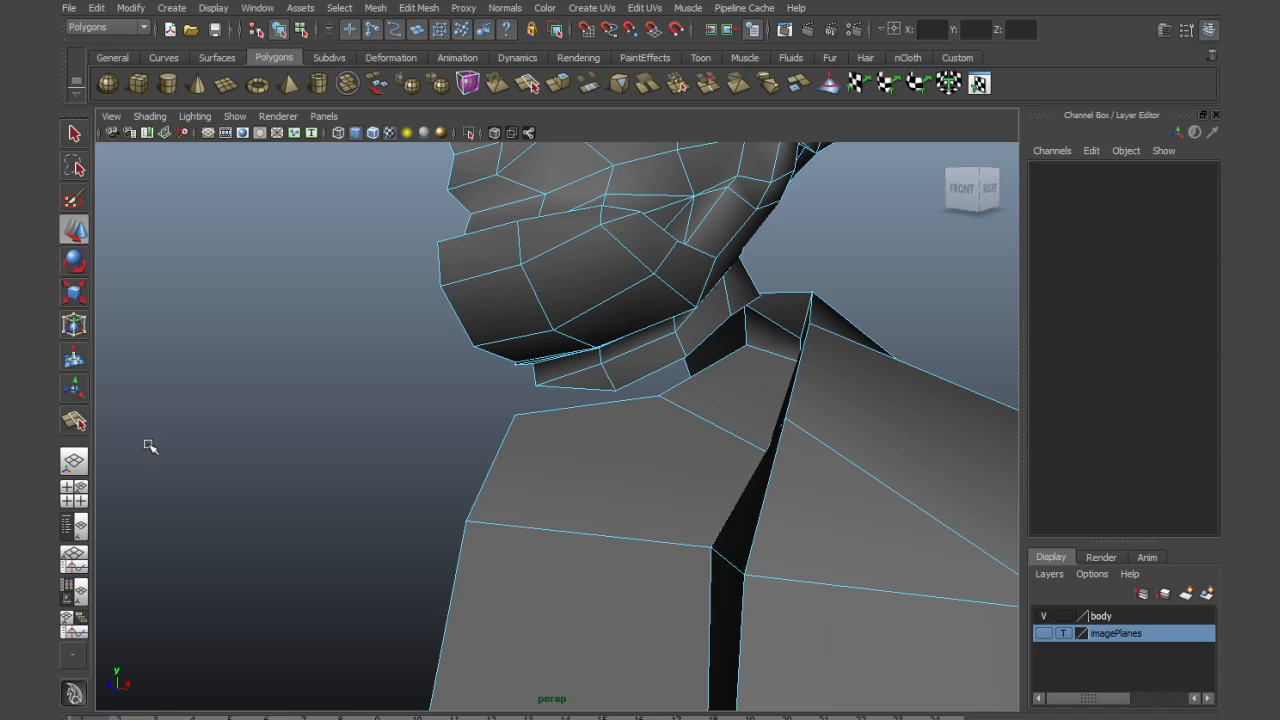
click(75, 422)
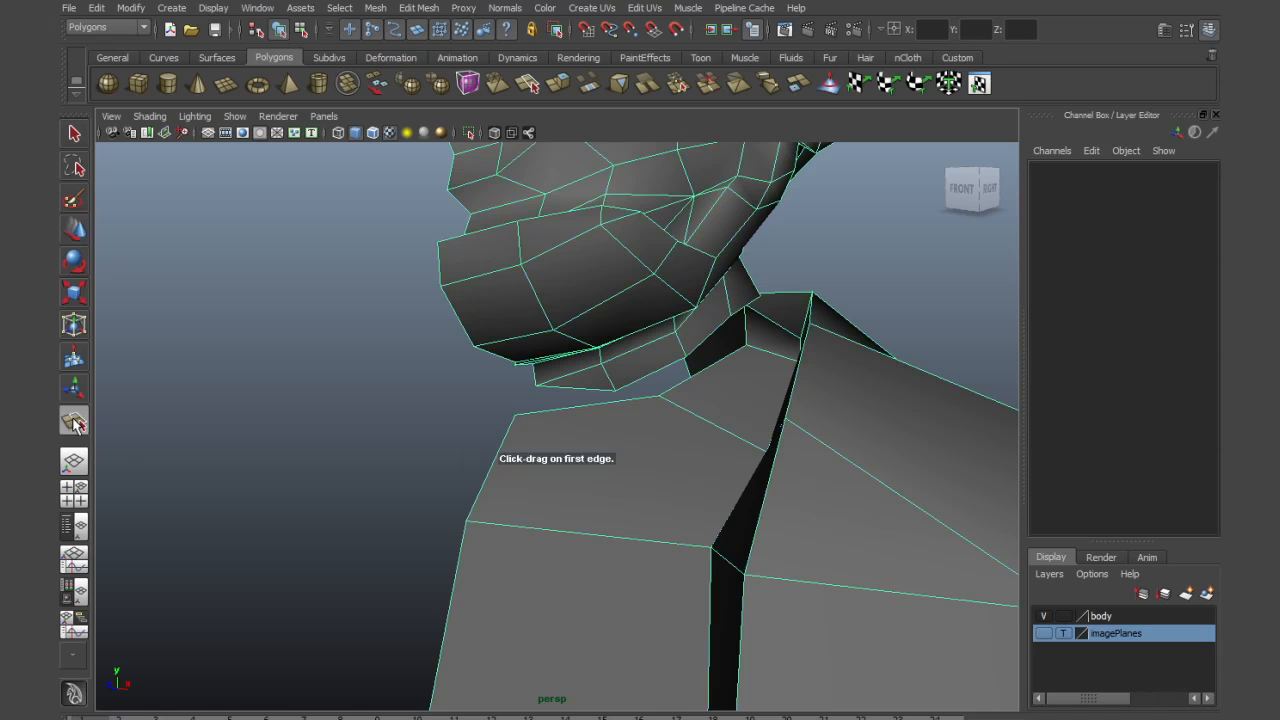
click(713, 552)
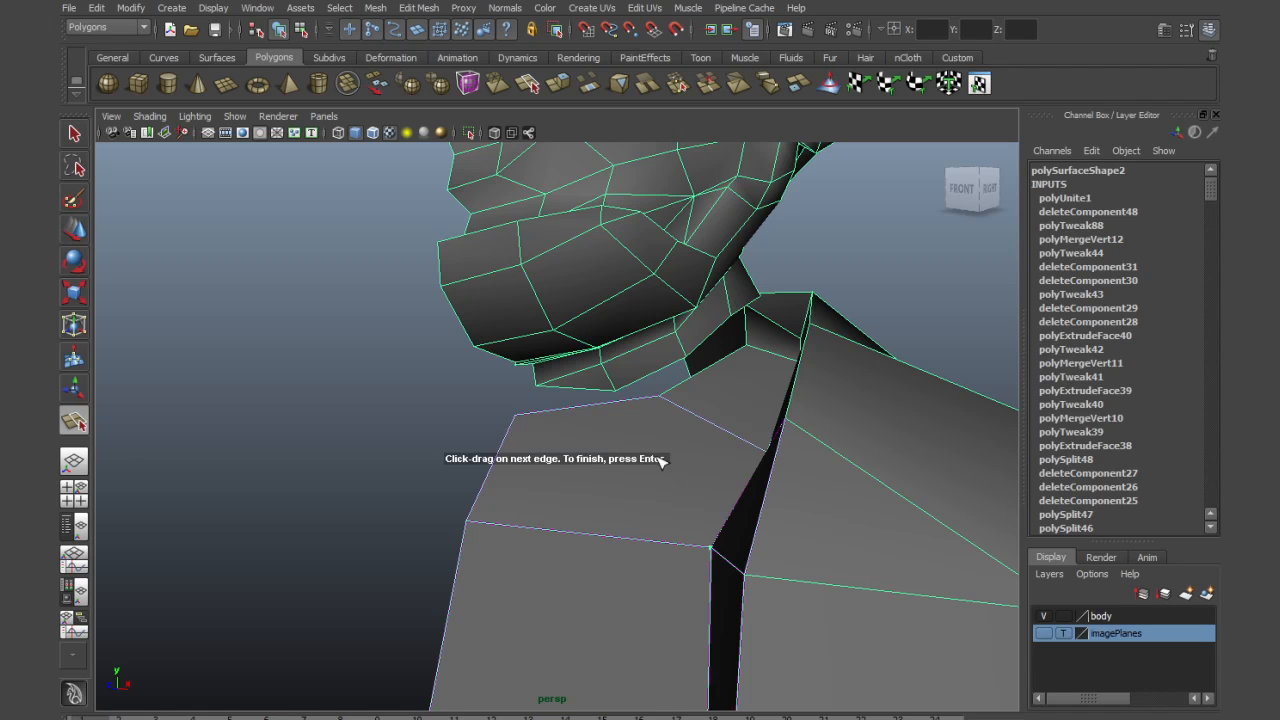
click(604, 404)
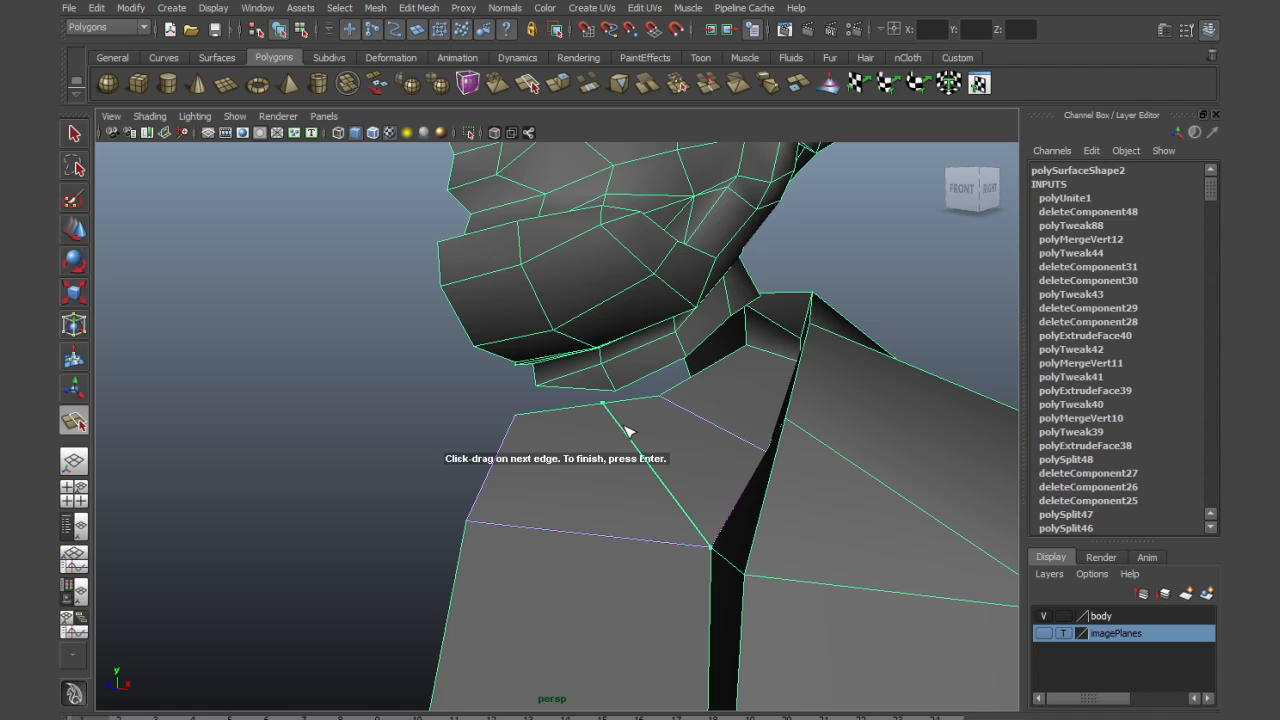
key(Return)
Select the front centre vertices of the neck and the chest neckline, and keep the Edit Mesh commands open in a floating window
mouse_move(670, 457)
alt+mouse_down()
mouse_move(689, 463)
mouse_move(666, 474)
mouse_move(680, 468)
alt+mouse_up()
right_drag(536, 442, 486, 443)
click(514, 426)
mouse_move(514, 426)
alt+mouse_down()
mouse_move(606, 449)
mouse_move(731, 437)
mouse_move(766, 451)
mouse_move(586, 451)
mouse_move(518, 432)
alt+mouse_up()
alt+drag(597, 460, 583, 463)
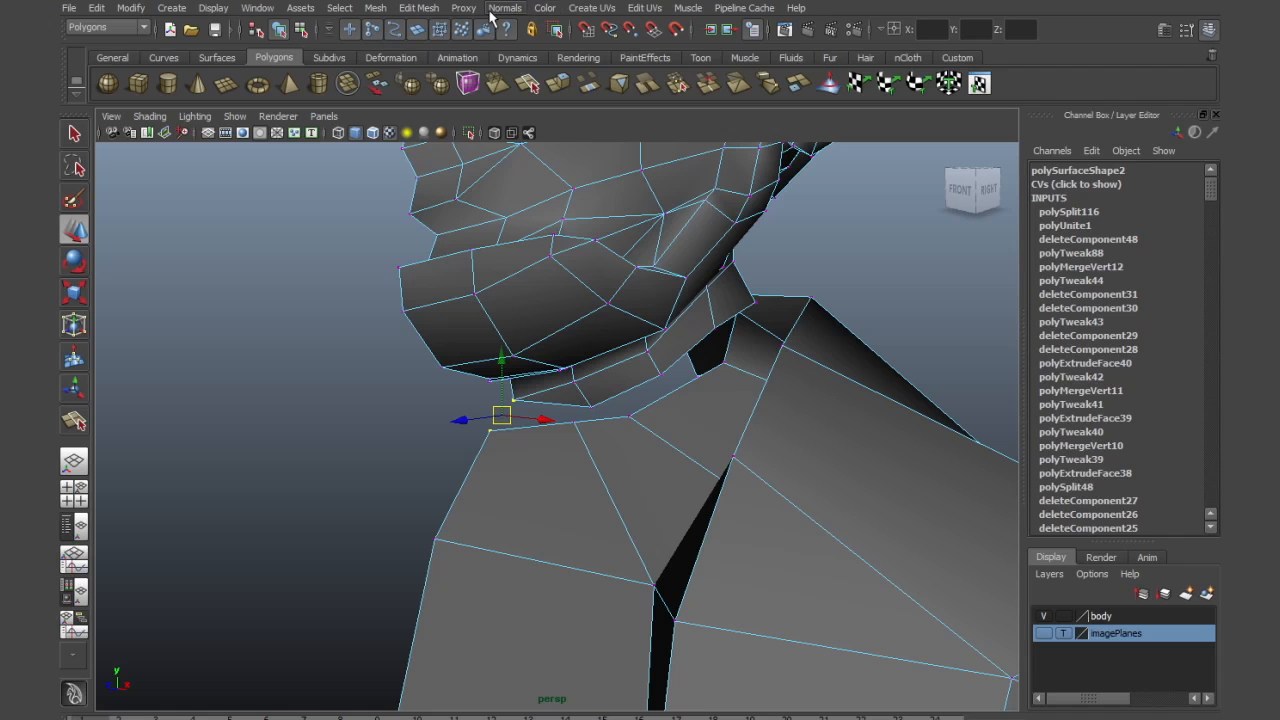
click(420, 8)
click(455, 18)
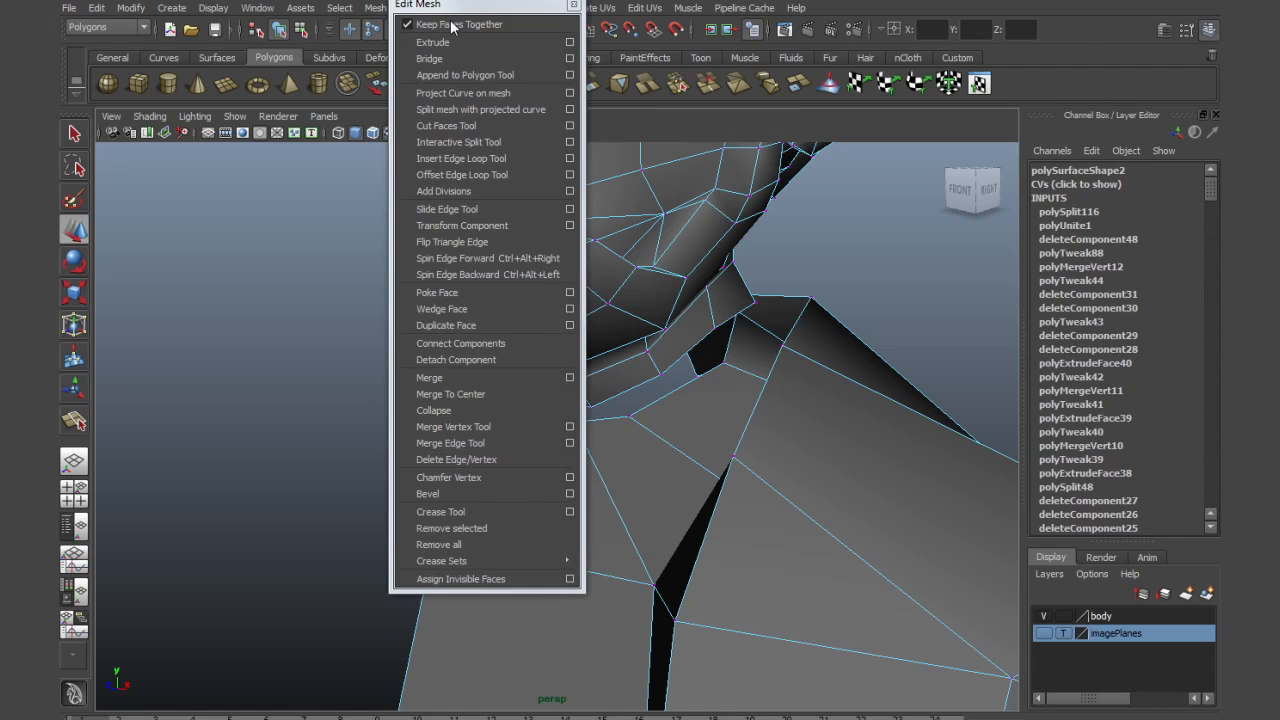
drag(455, 10, 155, 116)
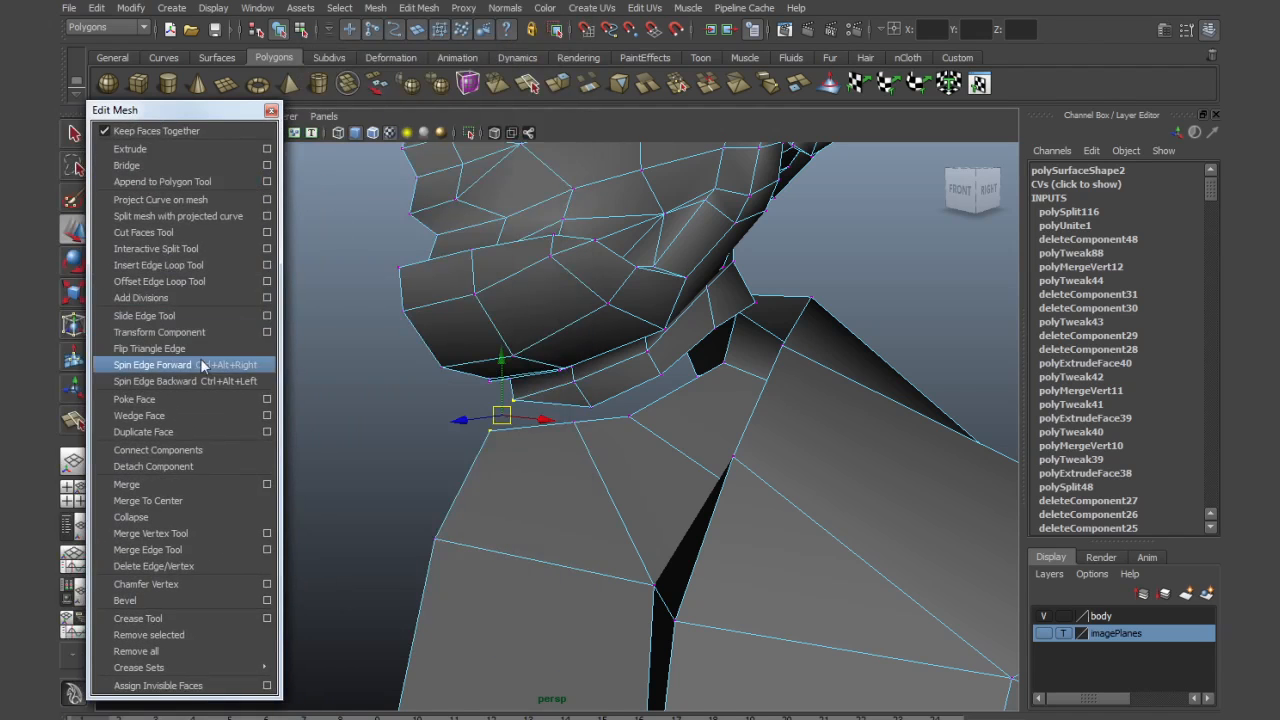
Merge the front centre neck vertex with the chest neckline vertex using a threshold of 10
click(173, 522)
alt+right_drag(518, 436, 643, 458)
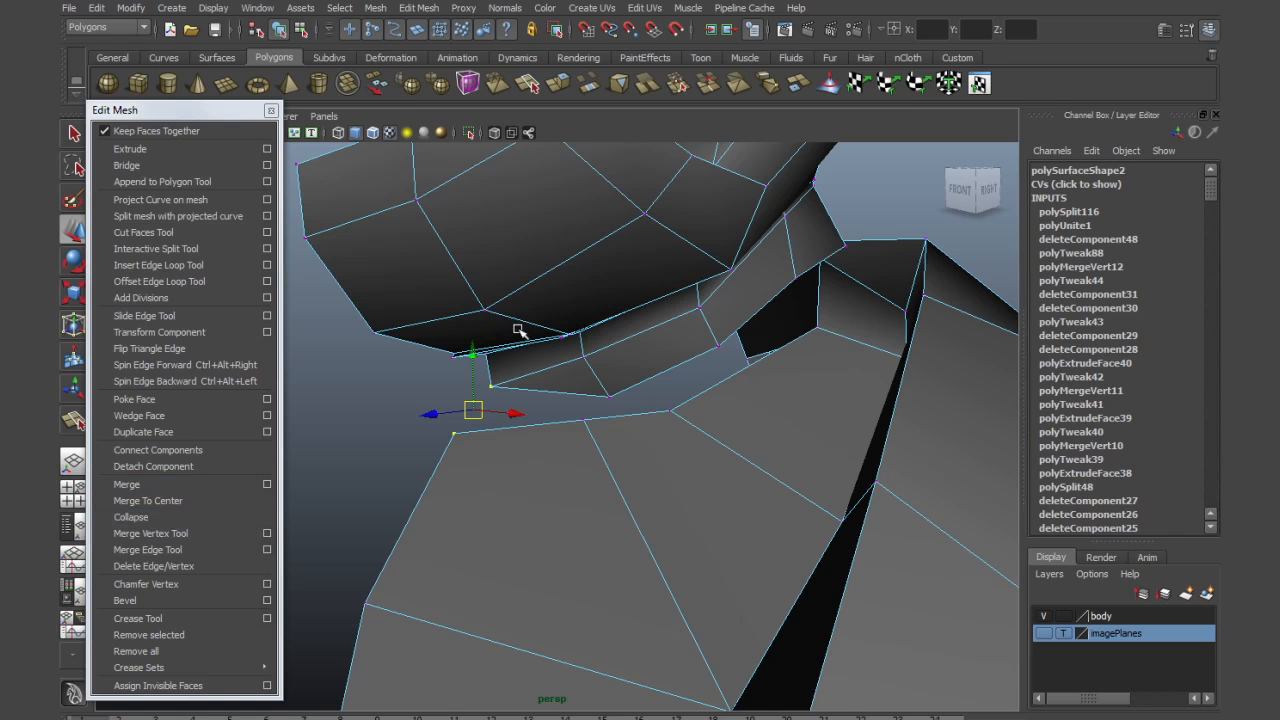
alt+right_drag(518, 330, 510, 364)
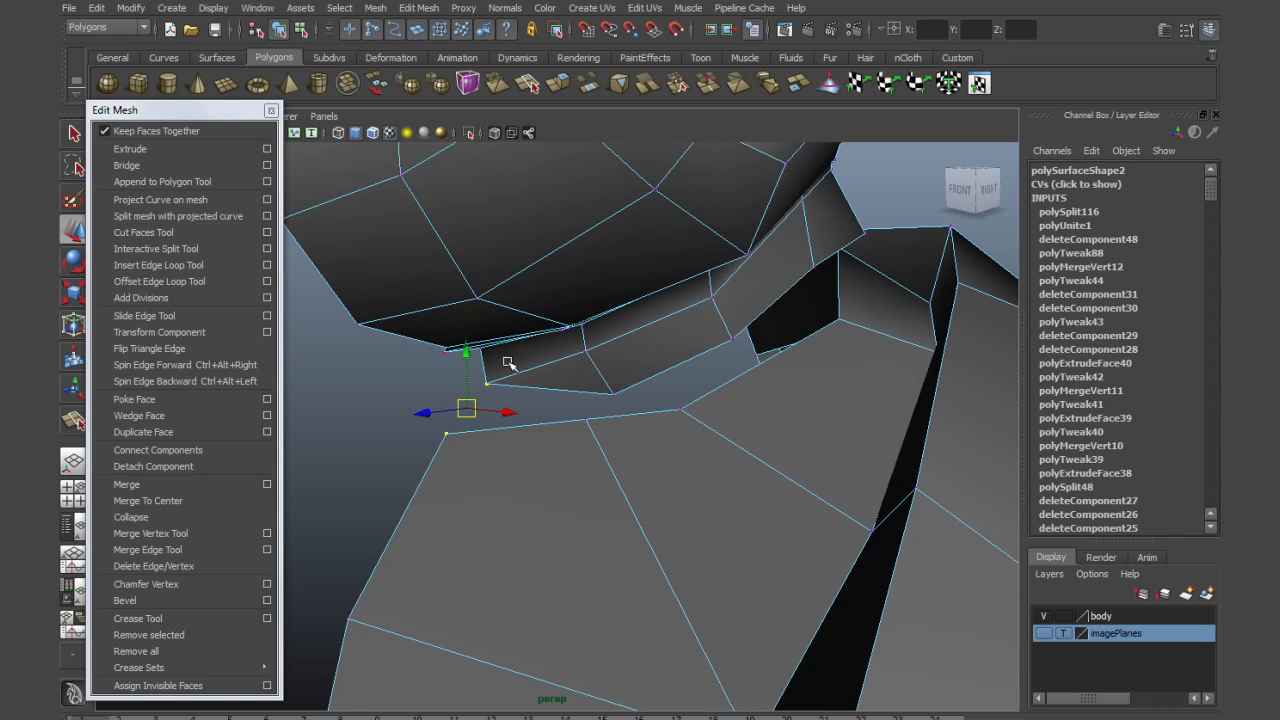
click(267, 485)
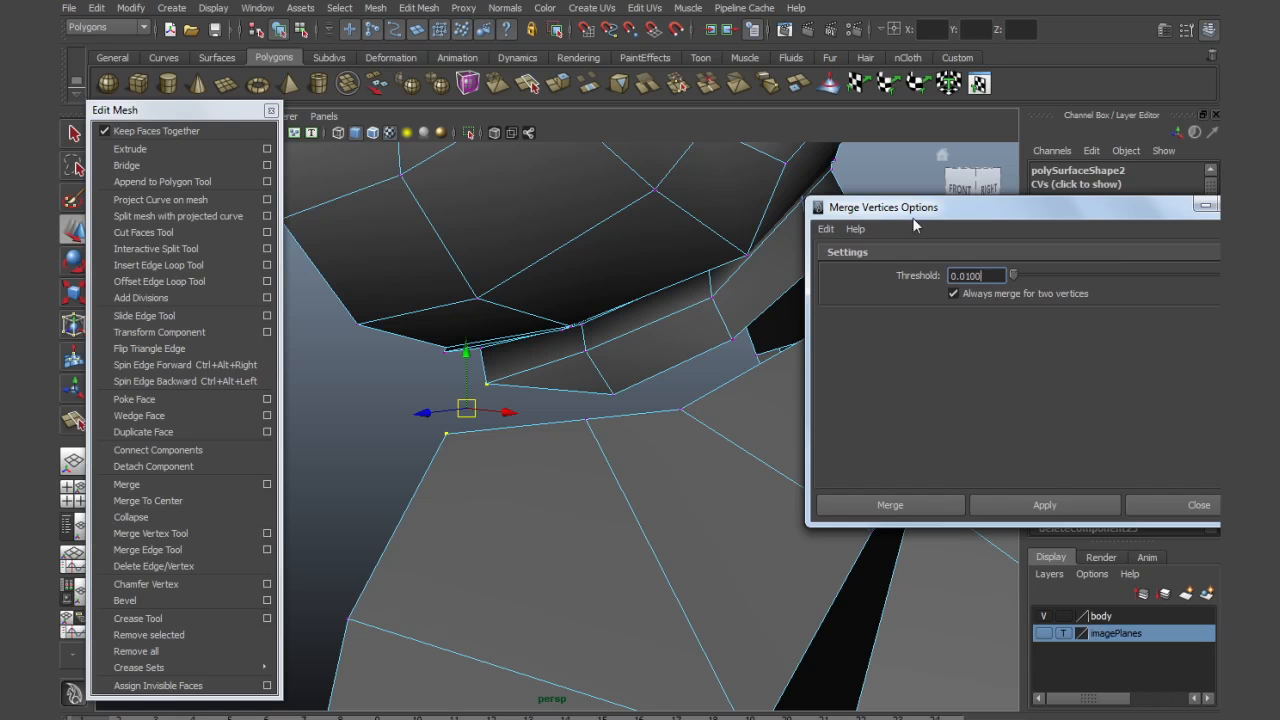
drag(913, 226, 997, 226)
drag(1097, 276, 1150, 277)
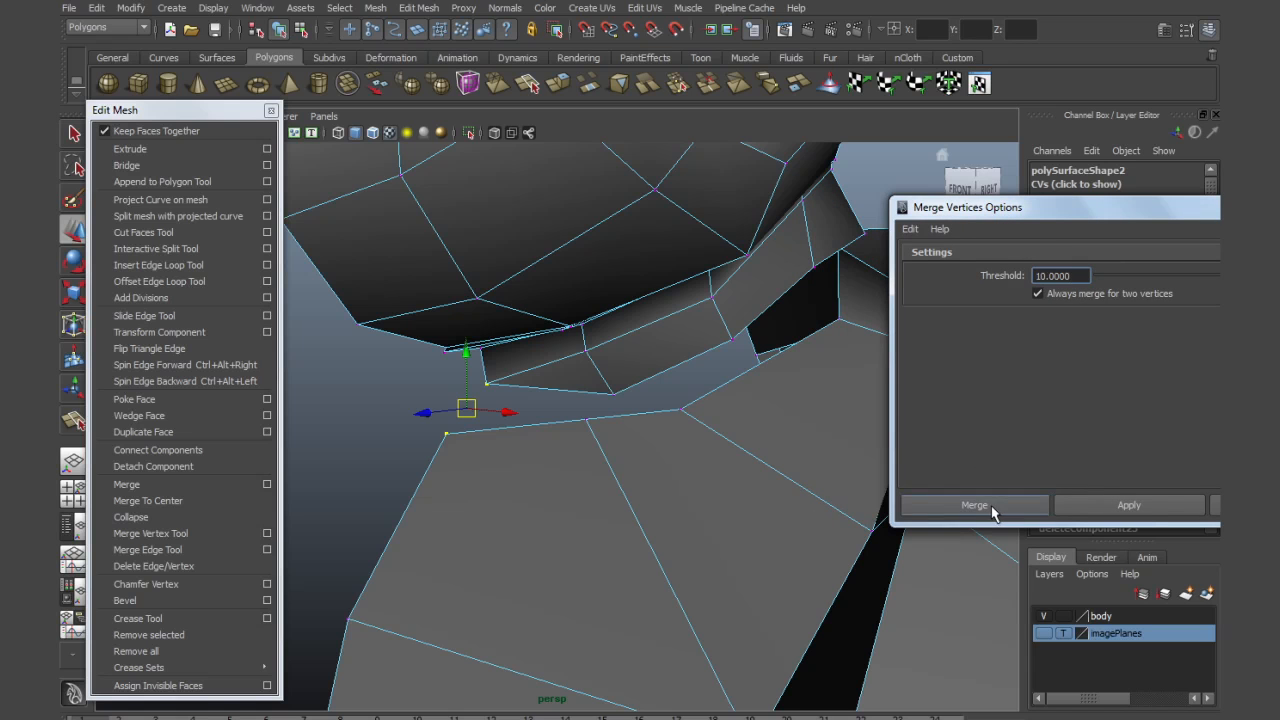
click(995, 508)
Merge the next two pairs of neck and neckline vertices along the front, working outward from the centre
click(612, 396)
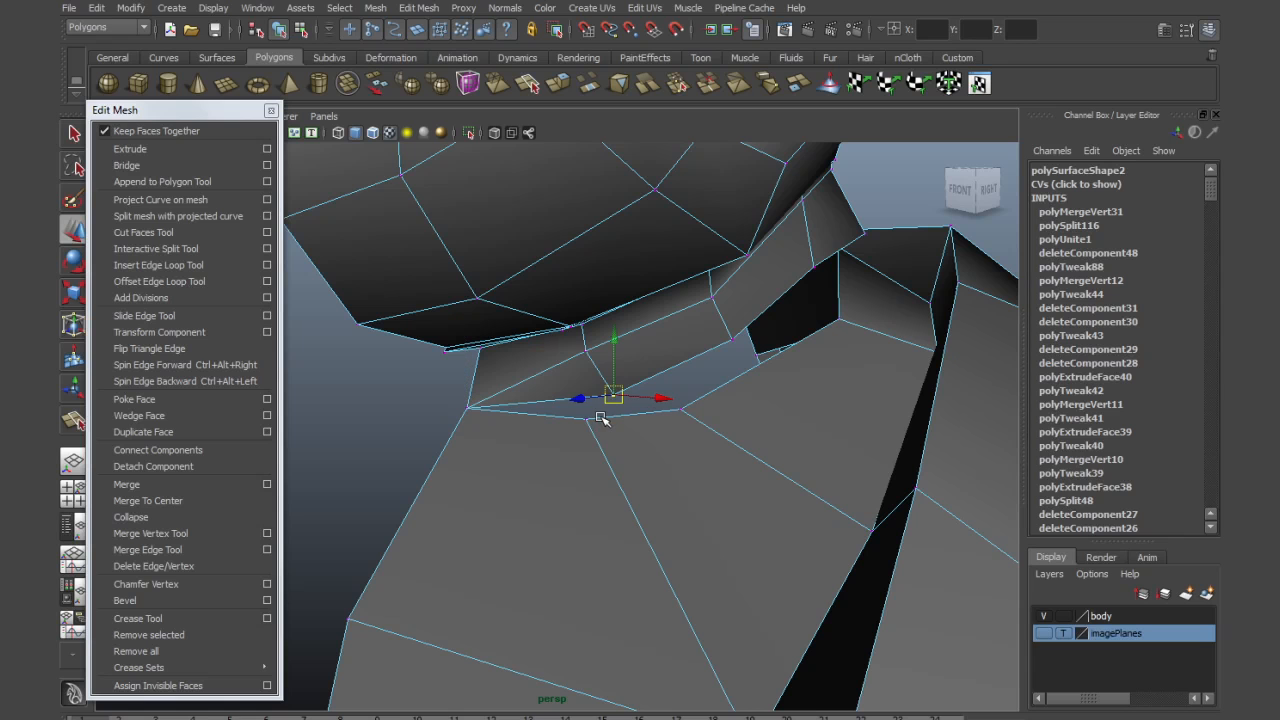
shift+click(588, 418)
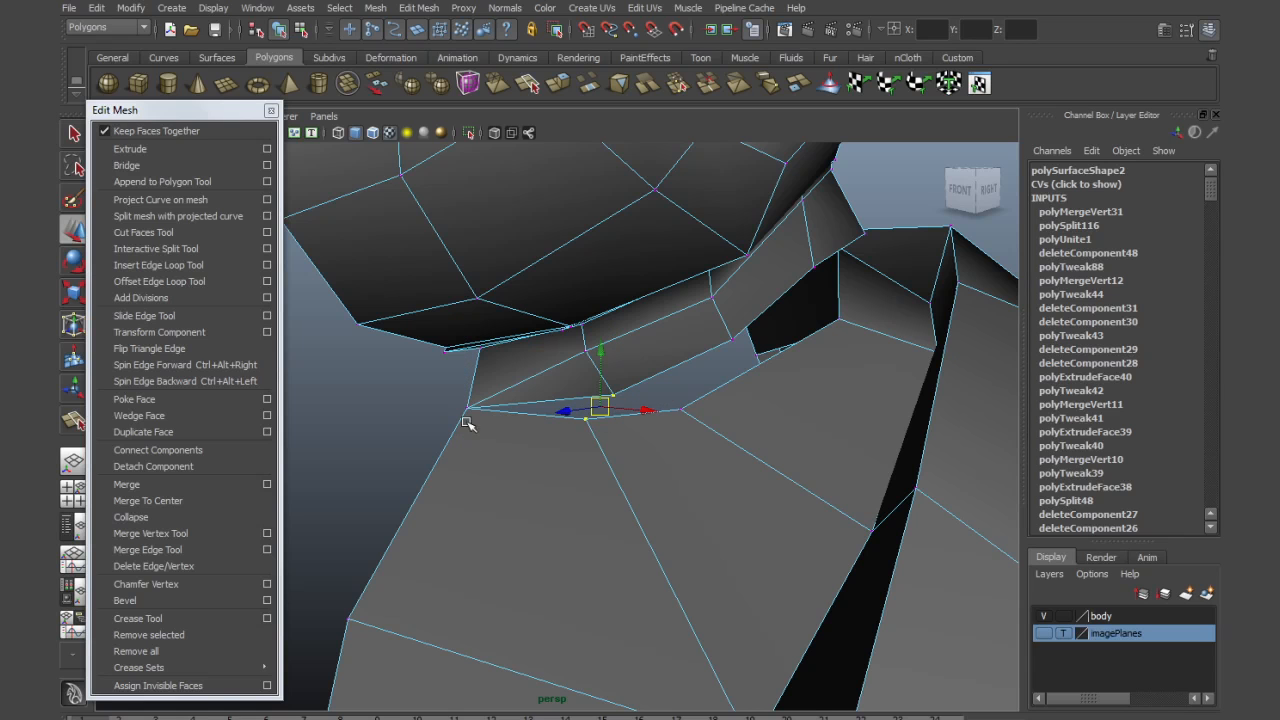
click(265, 484)
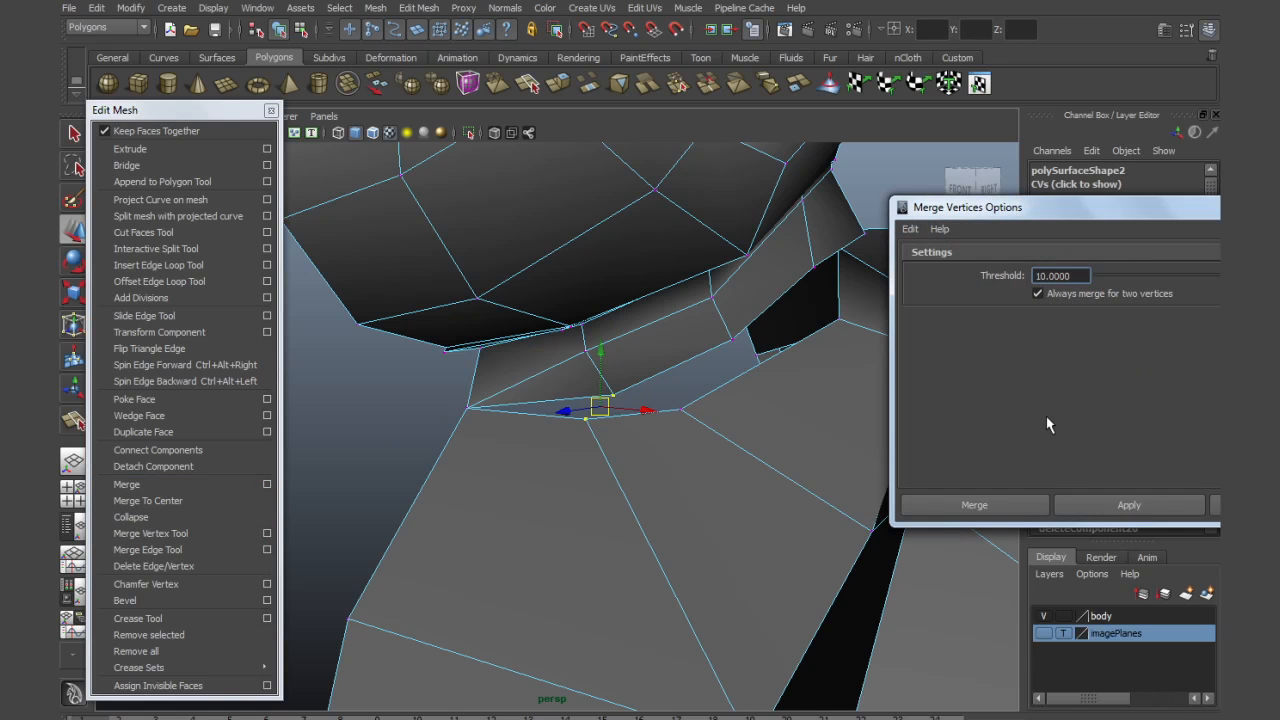
click(1121, 506)
alt+drag(868, 472, 790, 465)
click(630, 376)
shift+click(563, 448)
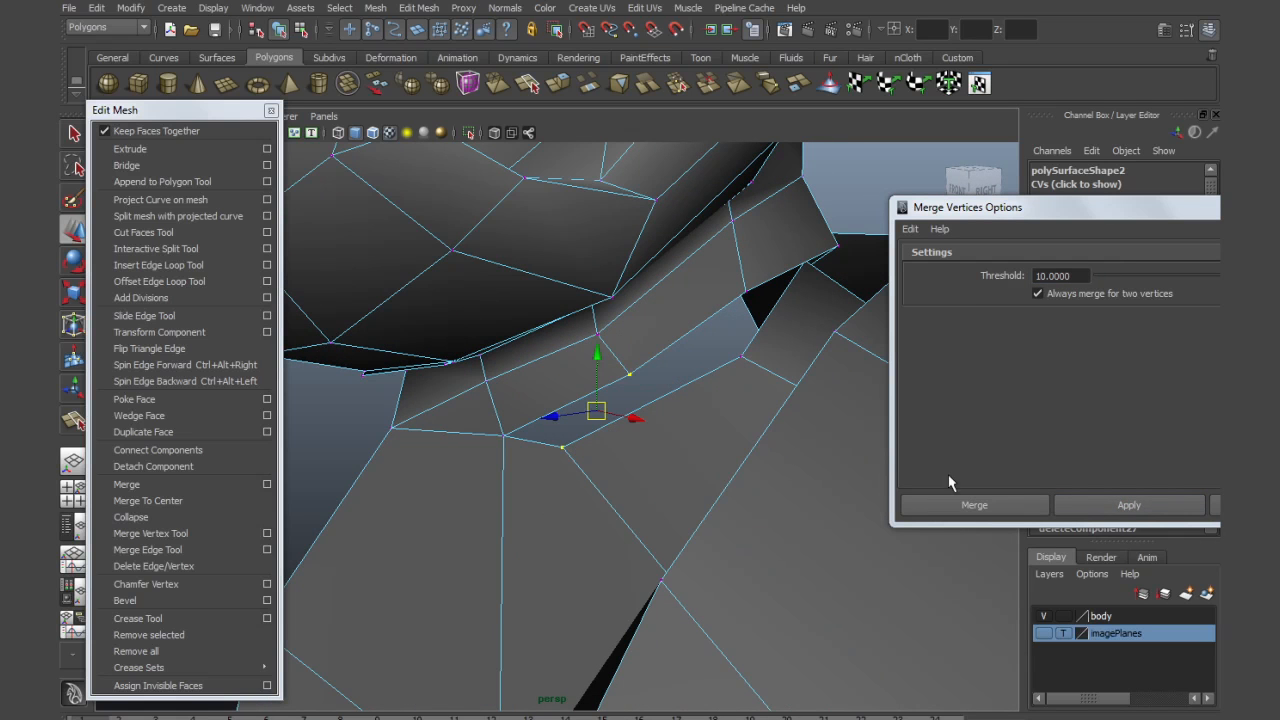
click(1078, 504)
Merge the two neck and collar vertex pairs around the side of the neck, using wireframe display to reach the hidden collar vertex
alt+drag(740, 420, 665, 395)
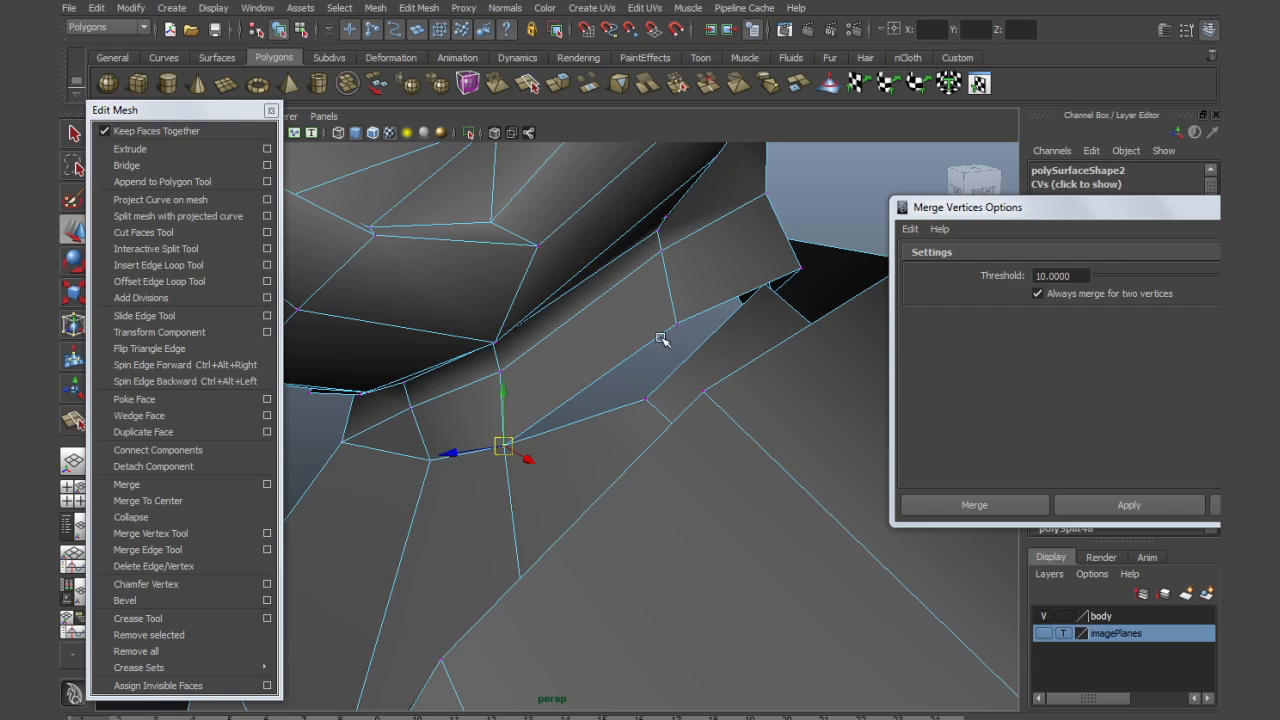
click(676, 324)
shift+click(647, 400)
click(1100, 505)
alt+drag(771, 380, 597, 346)
click(641, 327)
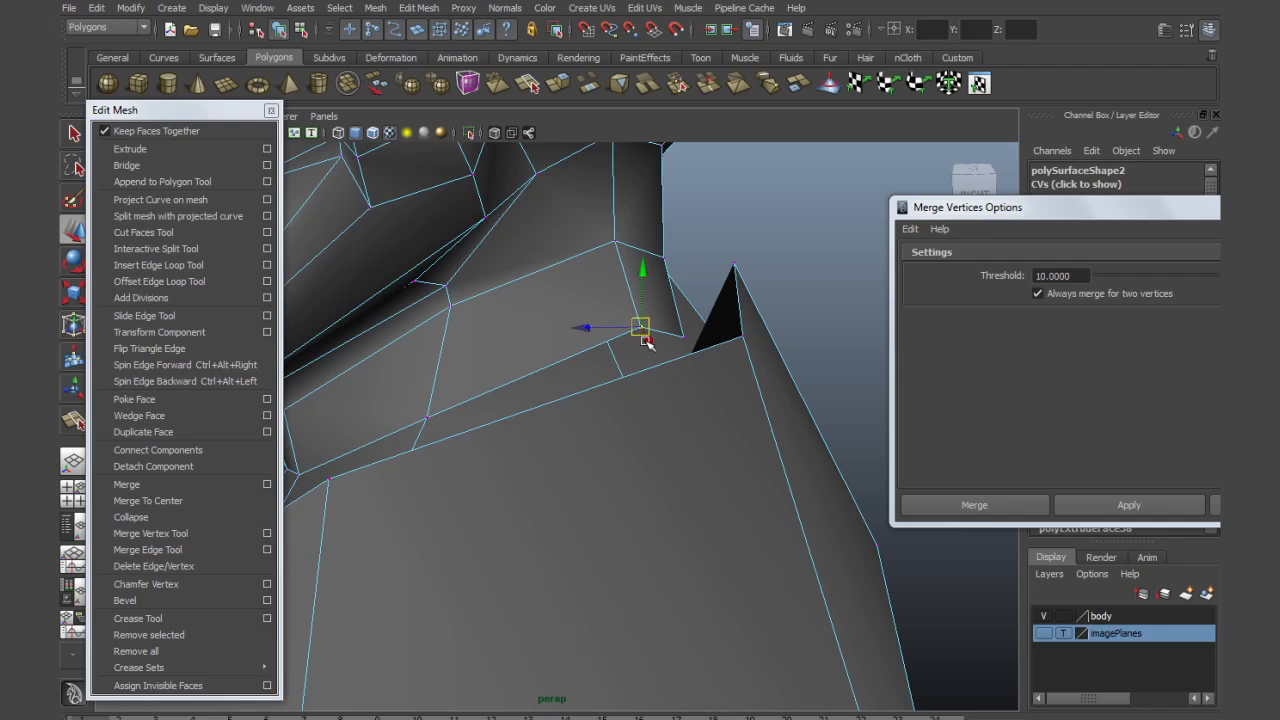
key(4)
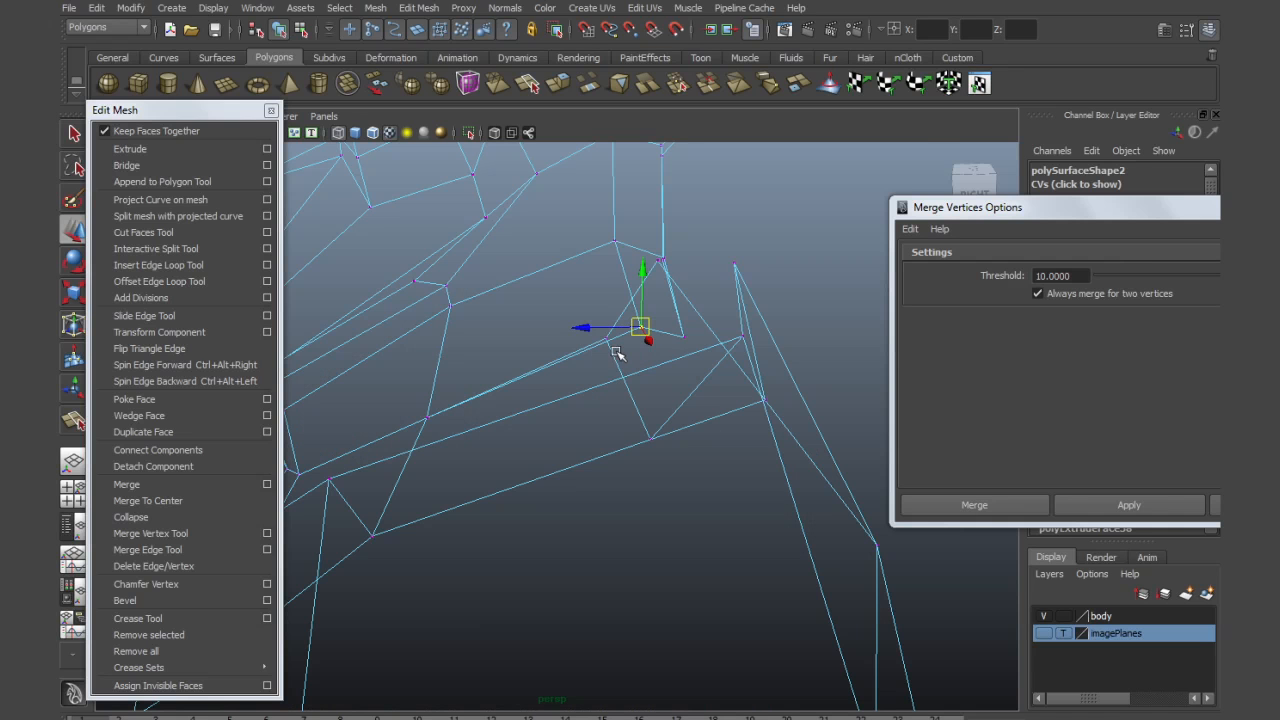
shift+click(604, 339)
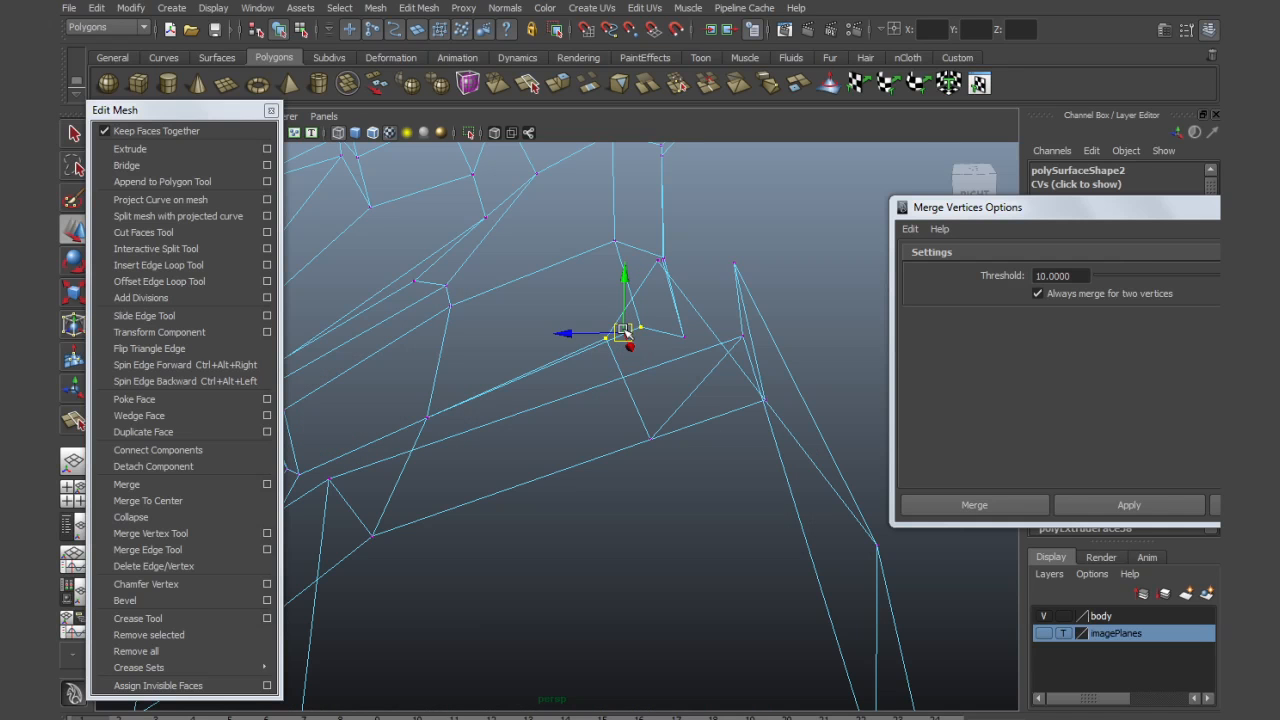
key(5)
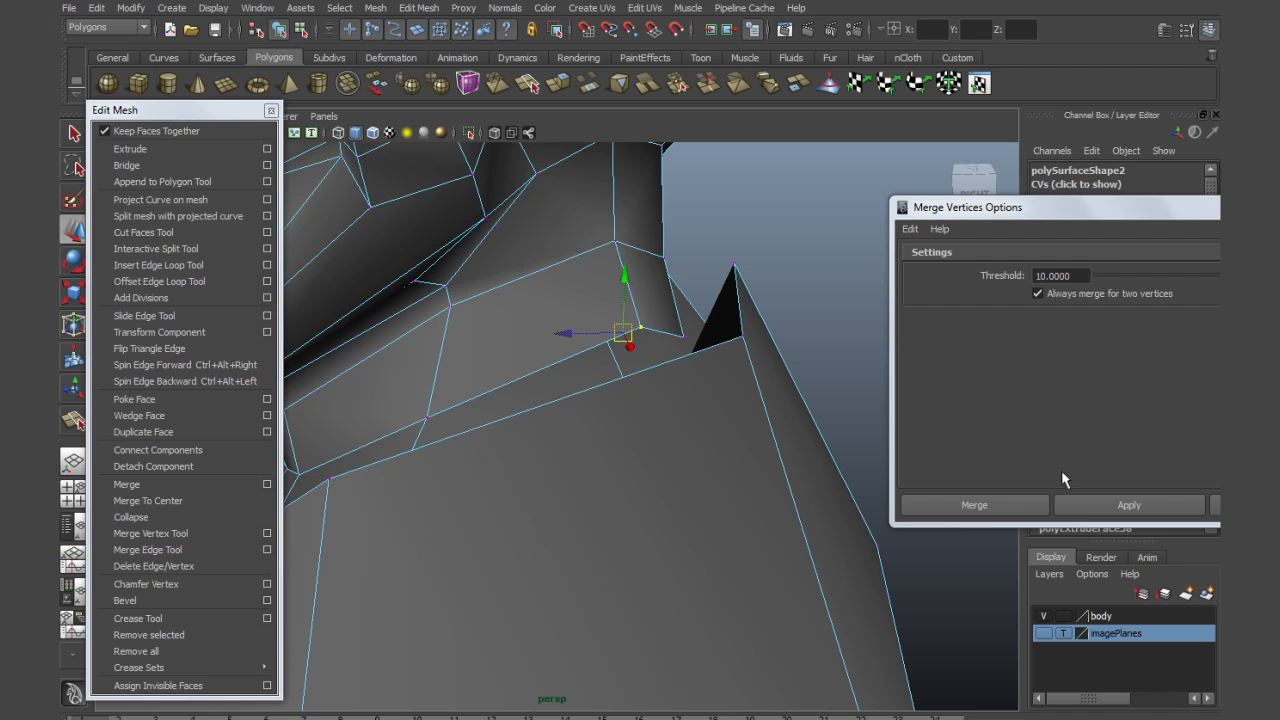
click(1110, 505)
Merge the neighbouring neck and collar vertices at the rear side of the neck, working from the mesh's open inner side
alt+drag(686, 371, 449, 380)
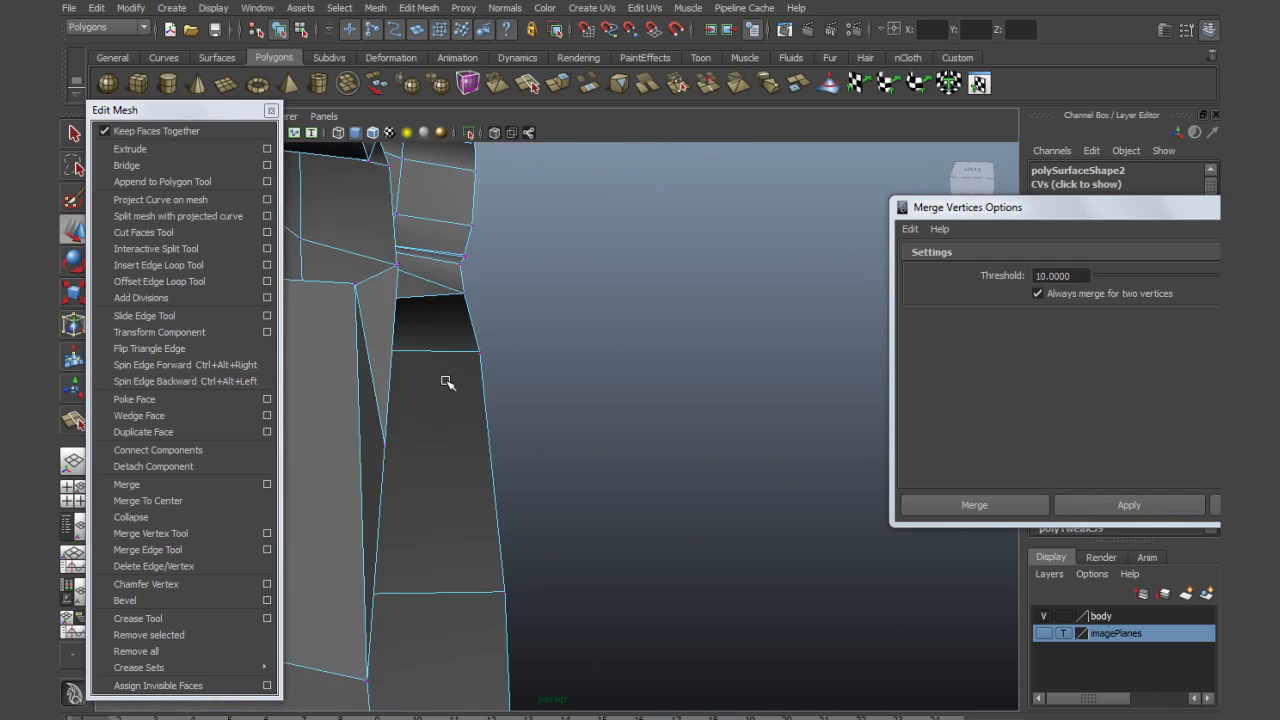
alt+middle_drag(449, 380, 622, 424)
alt+drag(623, 424, 514, 429)
alt+right_drag(505, 402, 563, 355)
alt+middle_drag(563, 355, 577, 400)
alt+right_drag(577, 400, 613, 399)
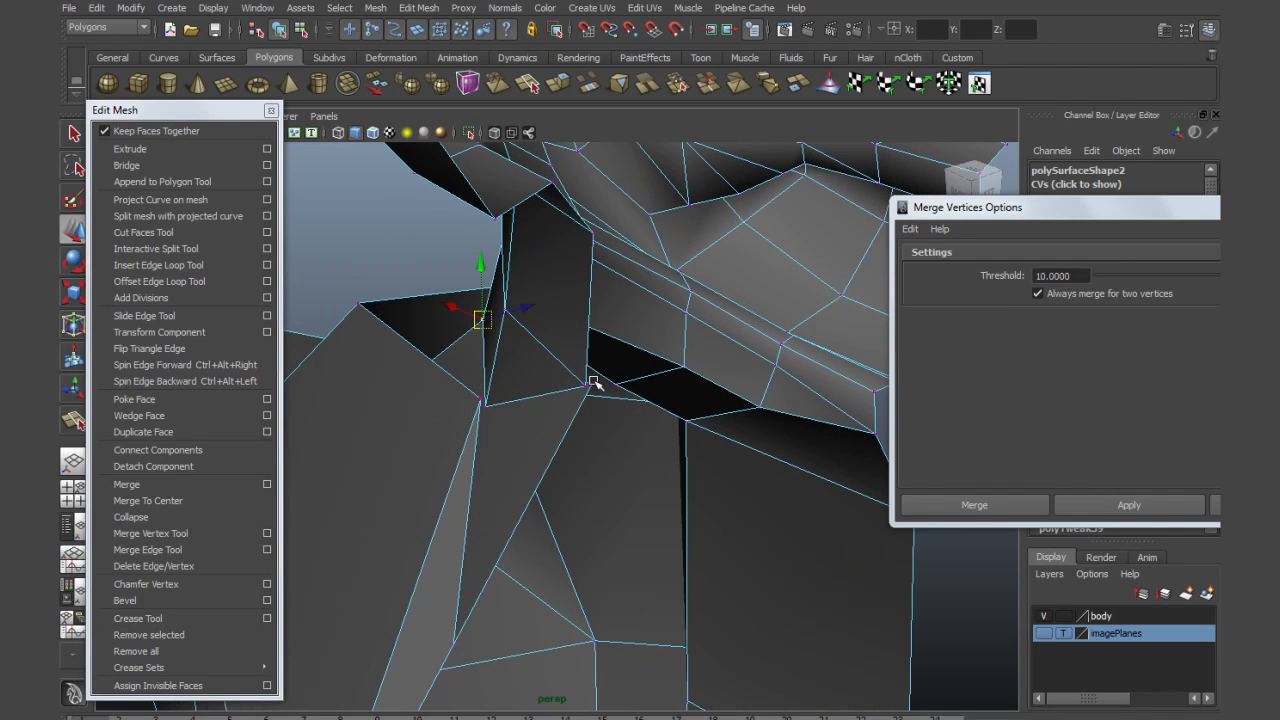
middle_drag(586, 389, 650, 400)
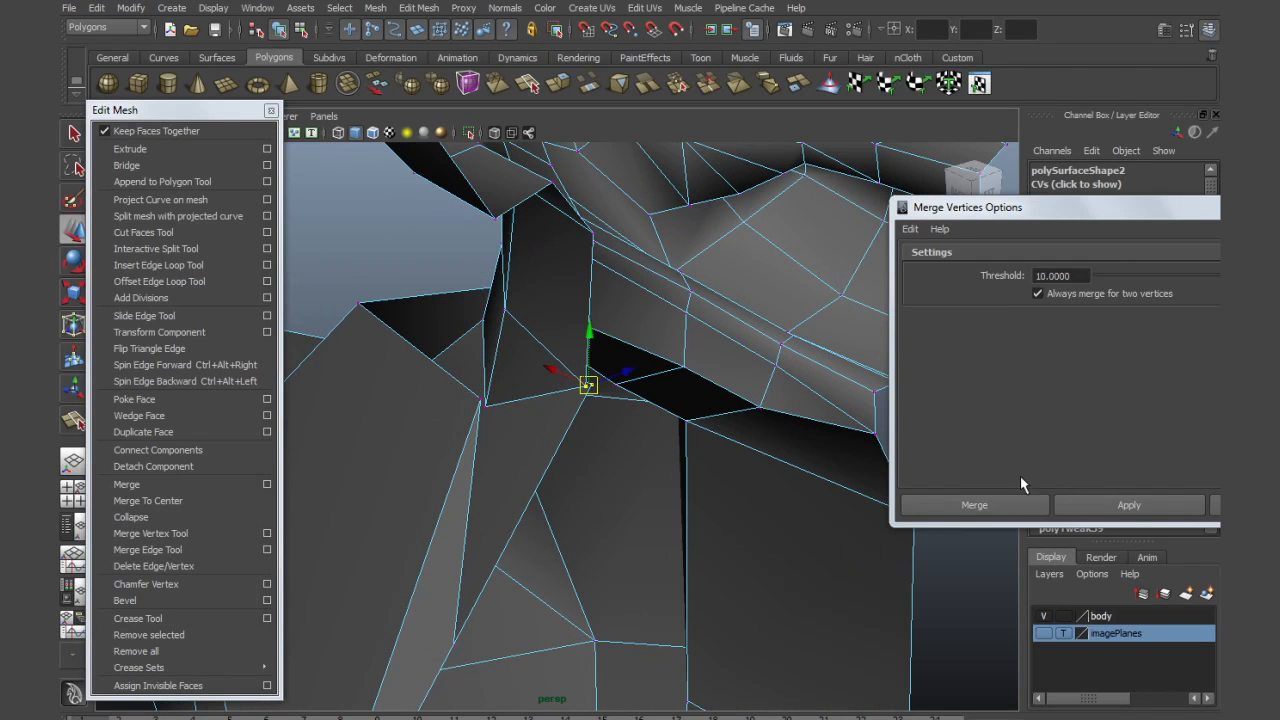
click(1095, 504)
Raise the lower vertex at the back of the neck and split the adjoining inner collar face up to the neckline edge
click(485, 406)
drag(483, 368, 495, 338)
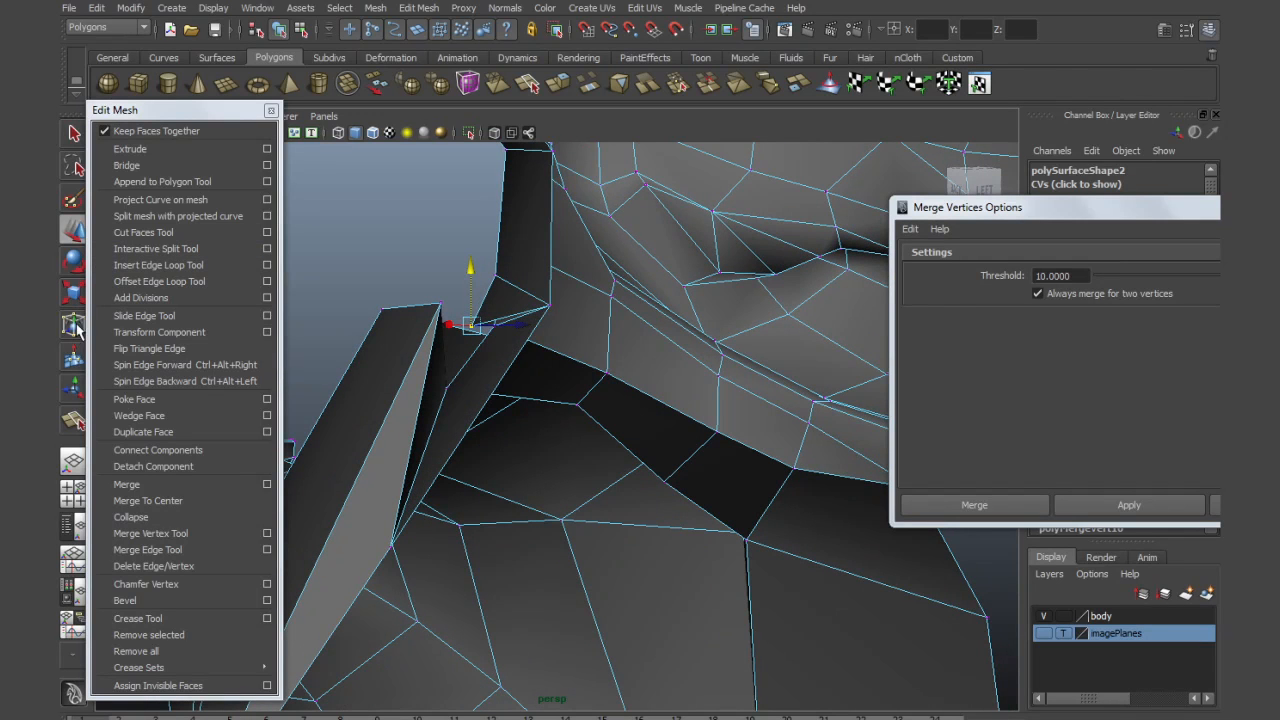
click(76, 419)
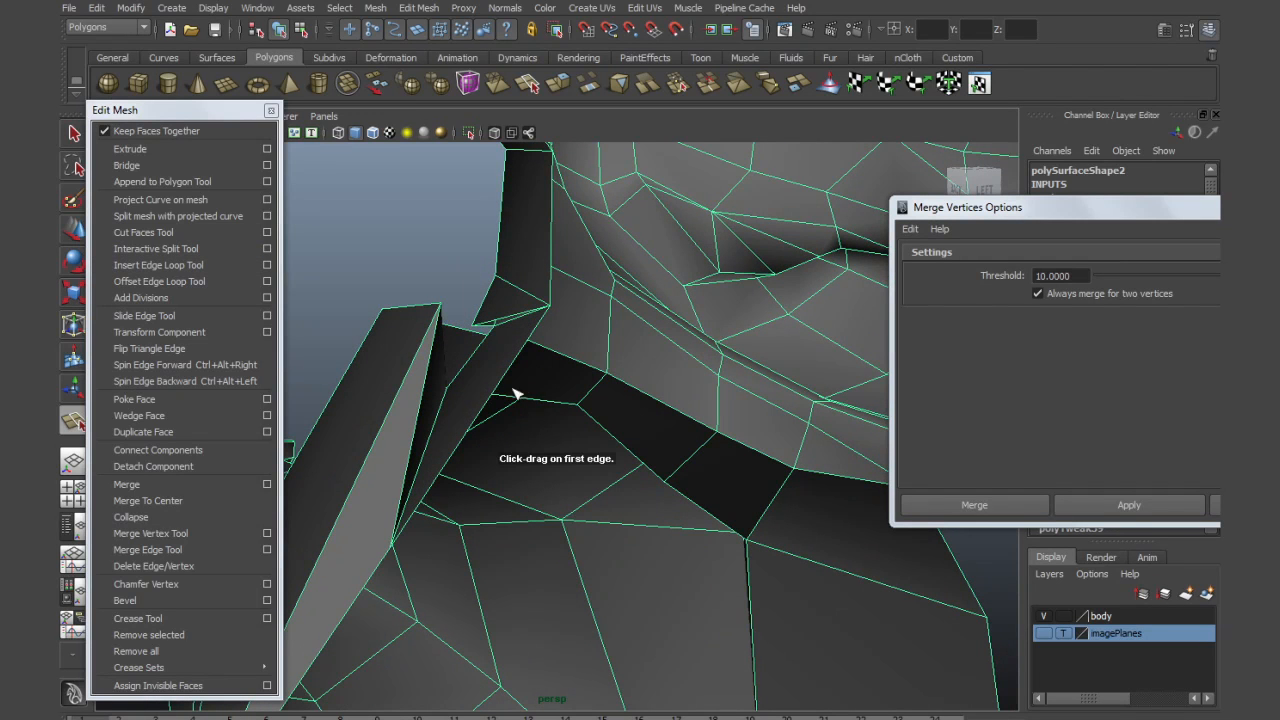
click(449, 391)
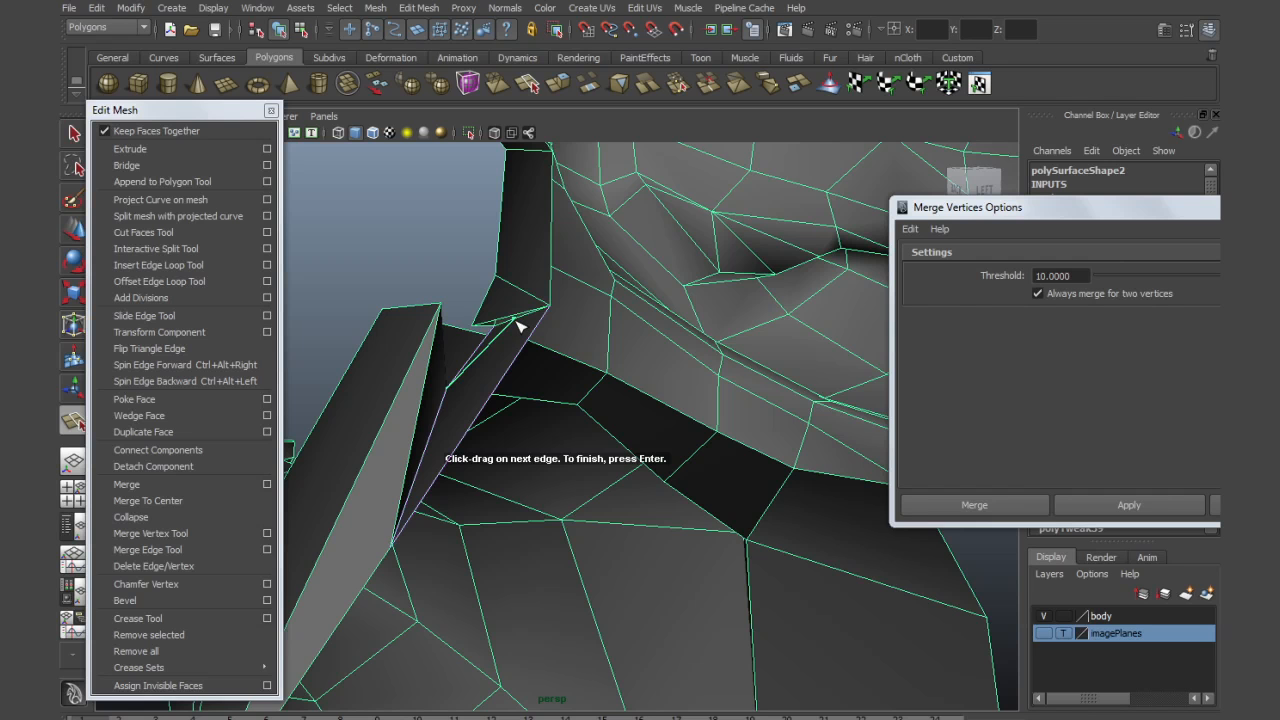
key(Return)
Bring the new split's end vertex to the adjacent lower back neck vertex and merge the two
alt+drag(522, 329, 534, 333)
right_drag(512, 333, 503, 333)
drag(512, 322, 483, 330)
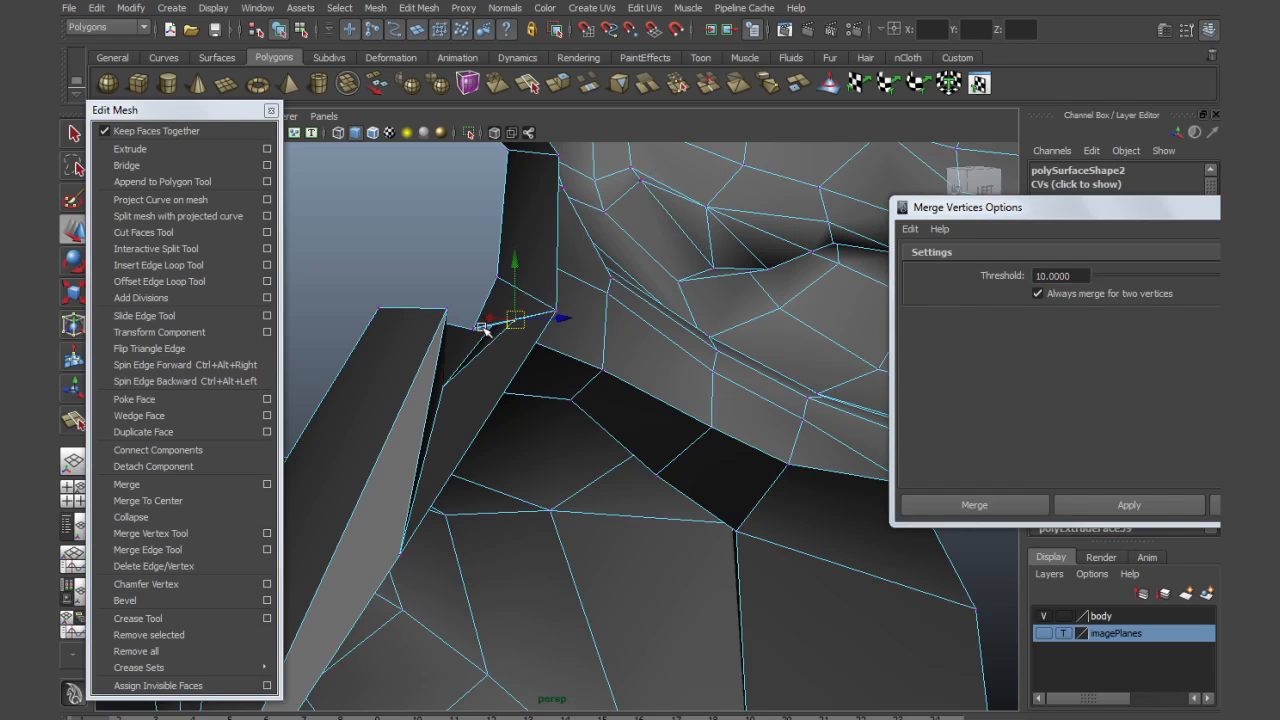
shift+click(476, 328)
click(606, 355)
alt+drag(606, 355, 655, 367)
click(584, 354)
click(1087, 512)
alt+drag(834, 442, 706, 462)
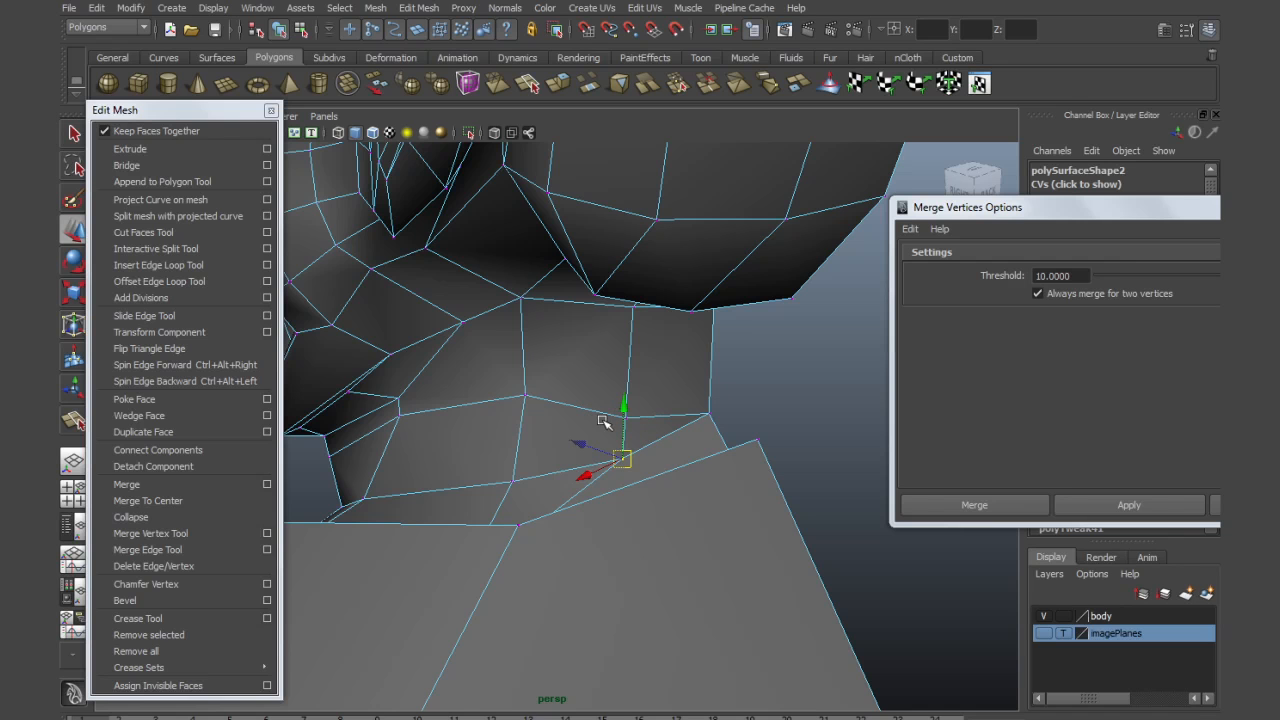
key(y)
click(711, 378)
click(630, 422)
key(Return)
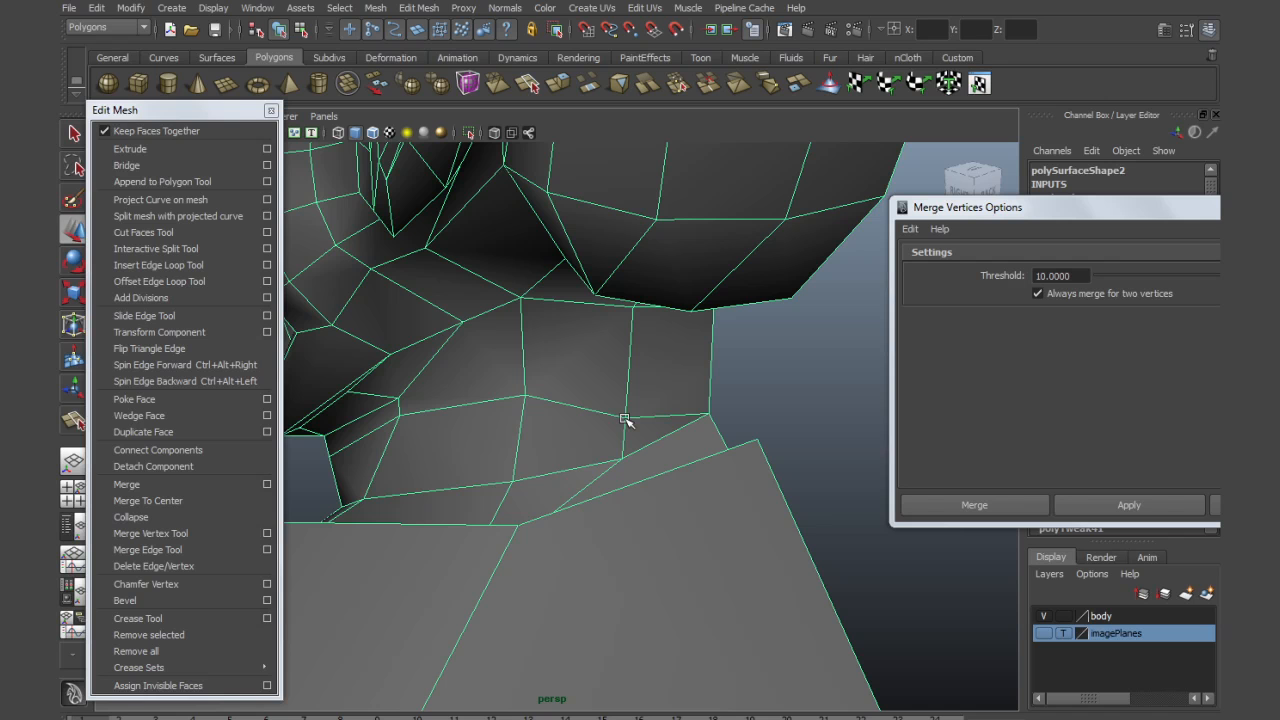
Split the back neck face beside the centre seam with an edge from the inner vertical edge up to the seam
key(g)
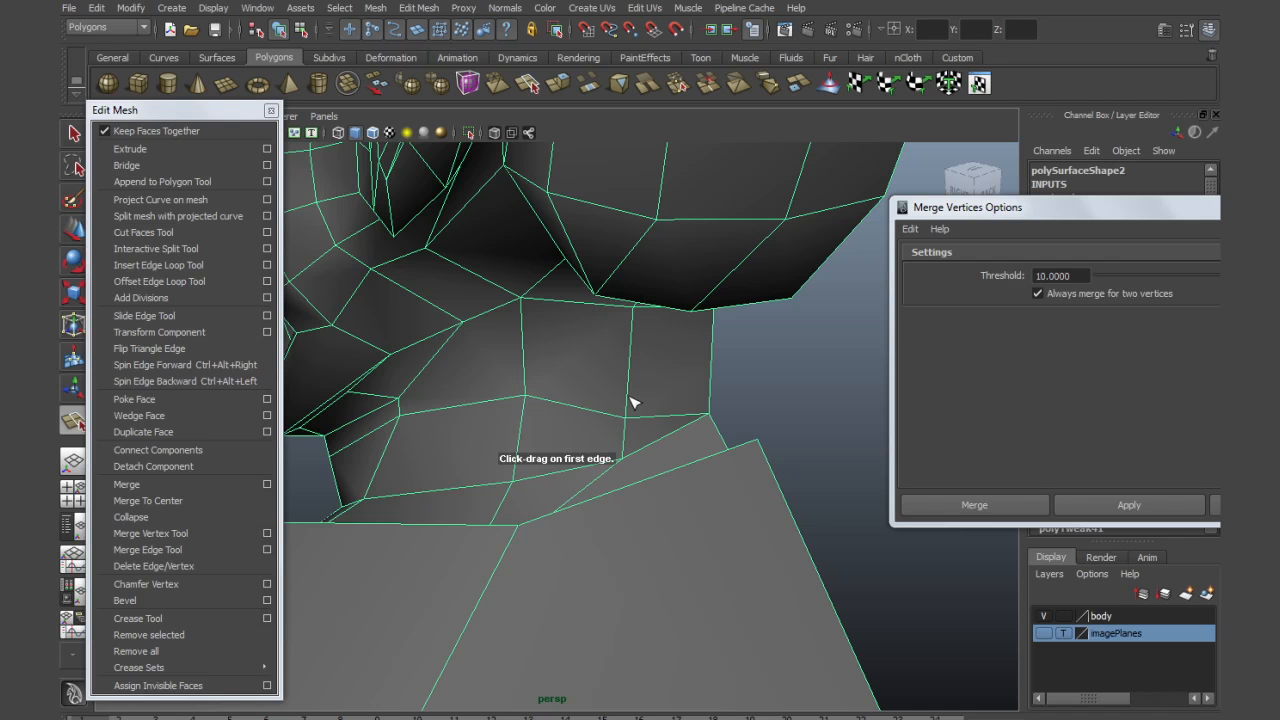
click(630, 400)
drag(706, 363, 710, 354)
Move the existing back neck vertex up onto the new split's inner vertex and merge them
right_drag(685, 374, 634, 374)
click(624, 418)
drag(626, 421, 626, 397)
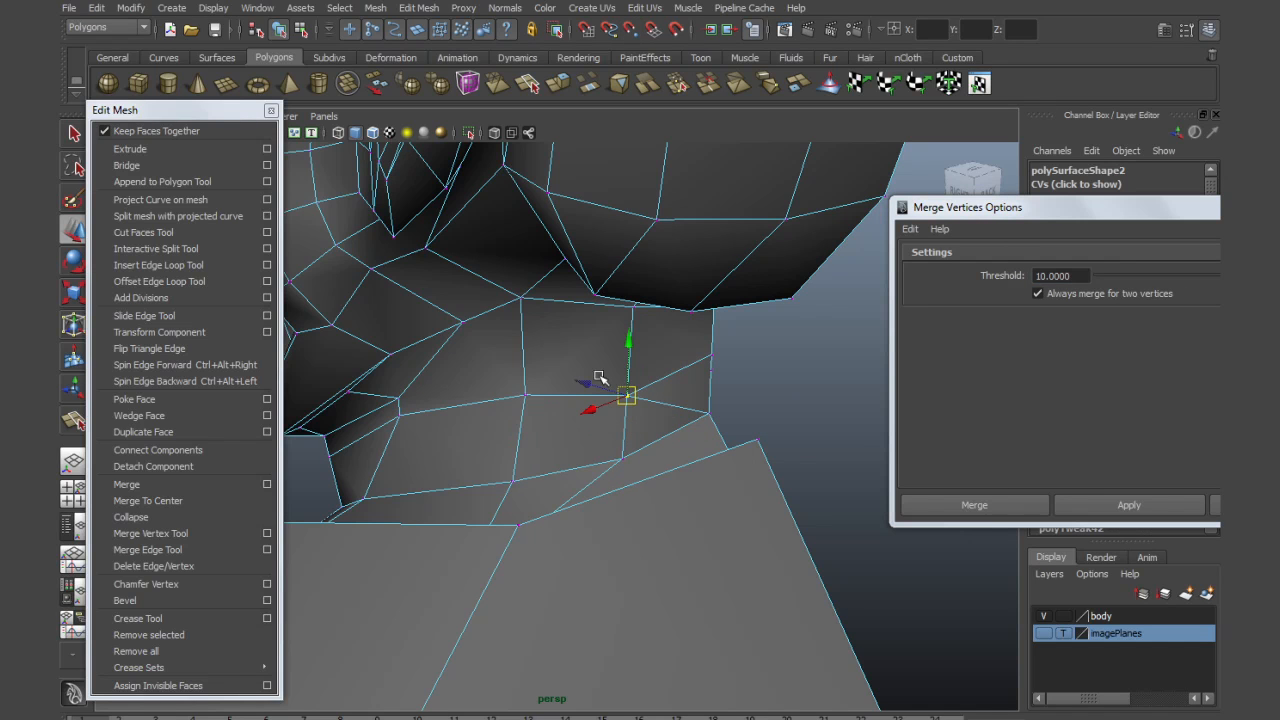
click(1100, 500)
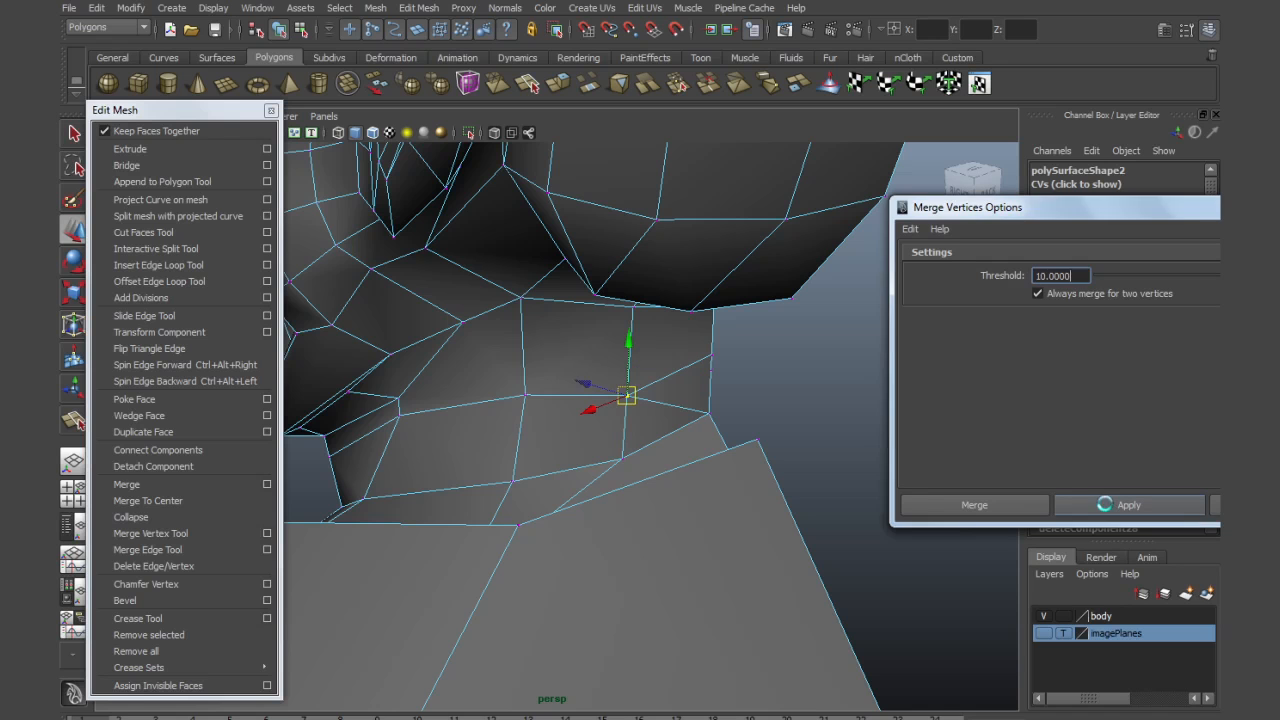
Delete the lower diagonal edge of the back neck triangle and select the new edge above it
right_drag(671, 396, 672, 364)
click(671, 406)
key(Delete)
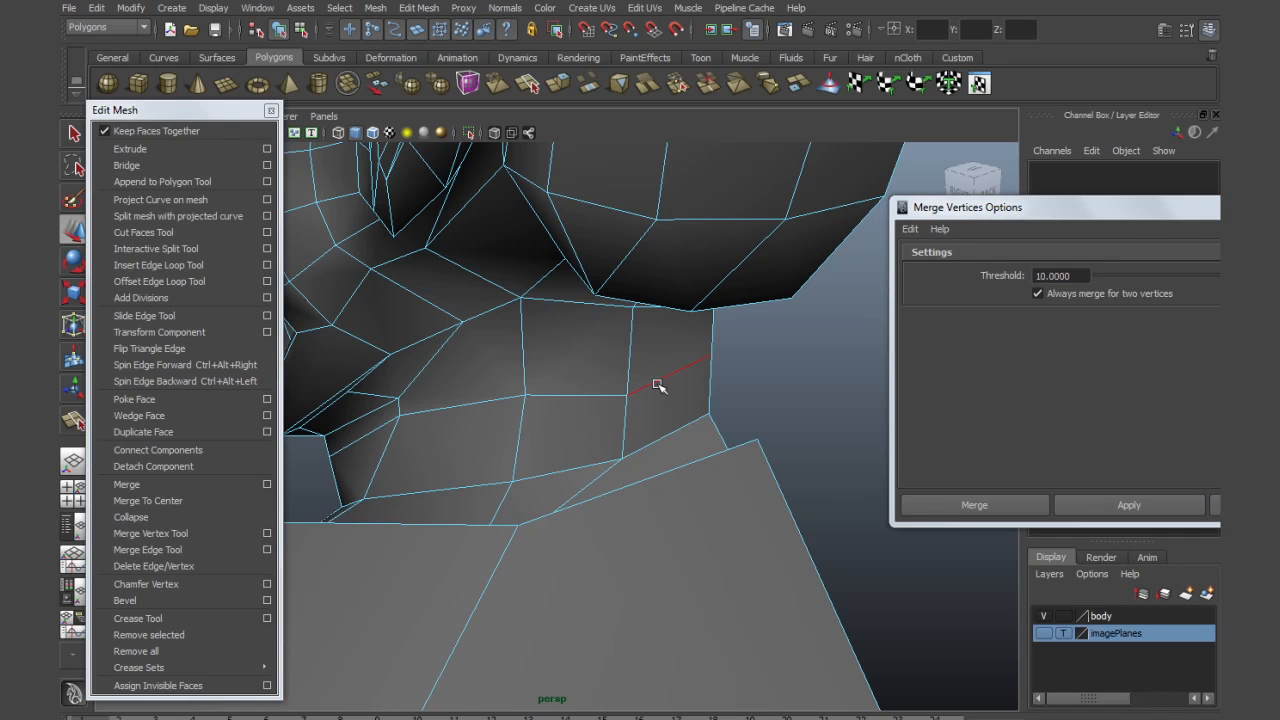
click(657, 383)
alt+drag(609, 423, 603, 483)
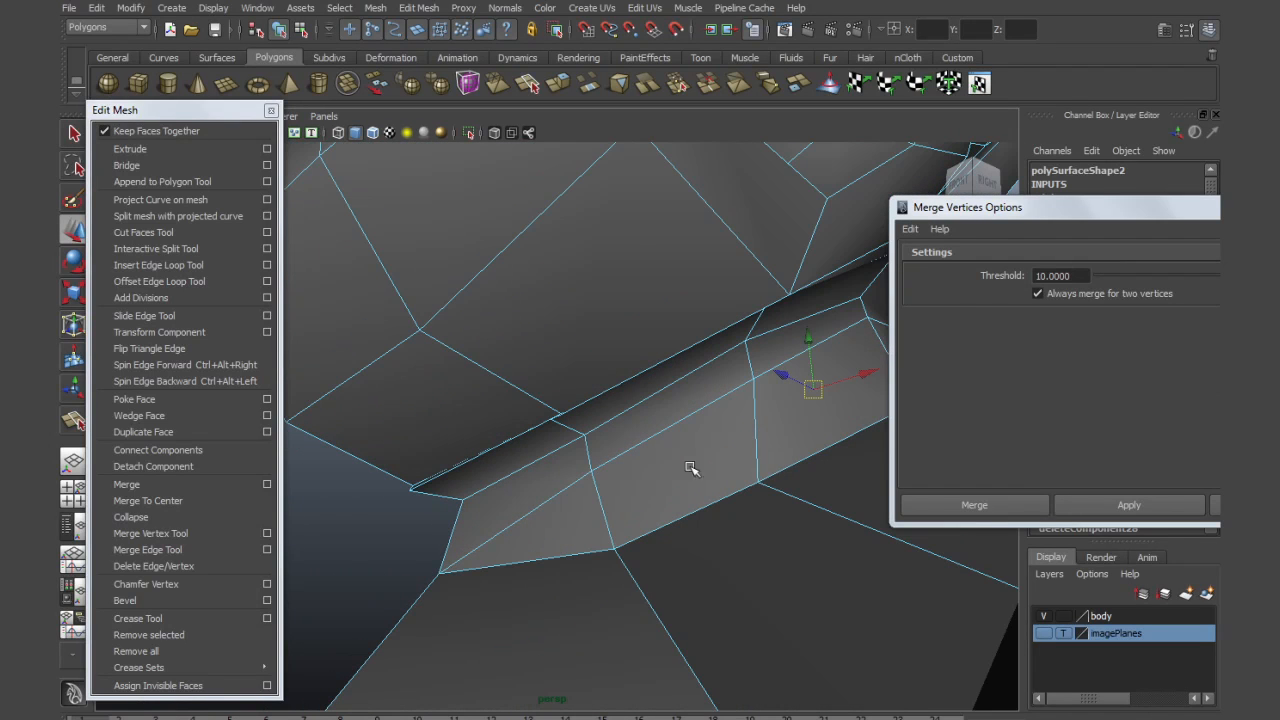
key(y)
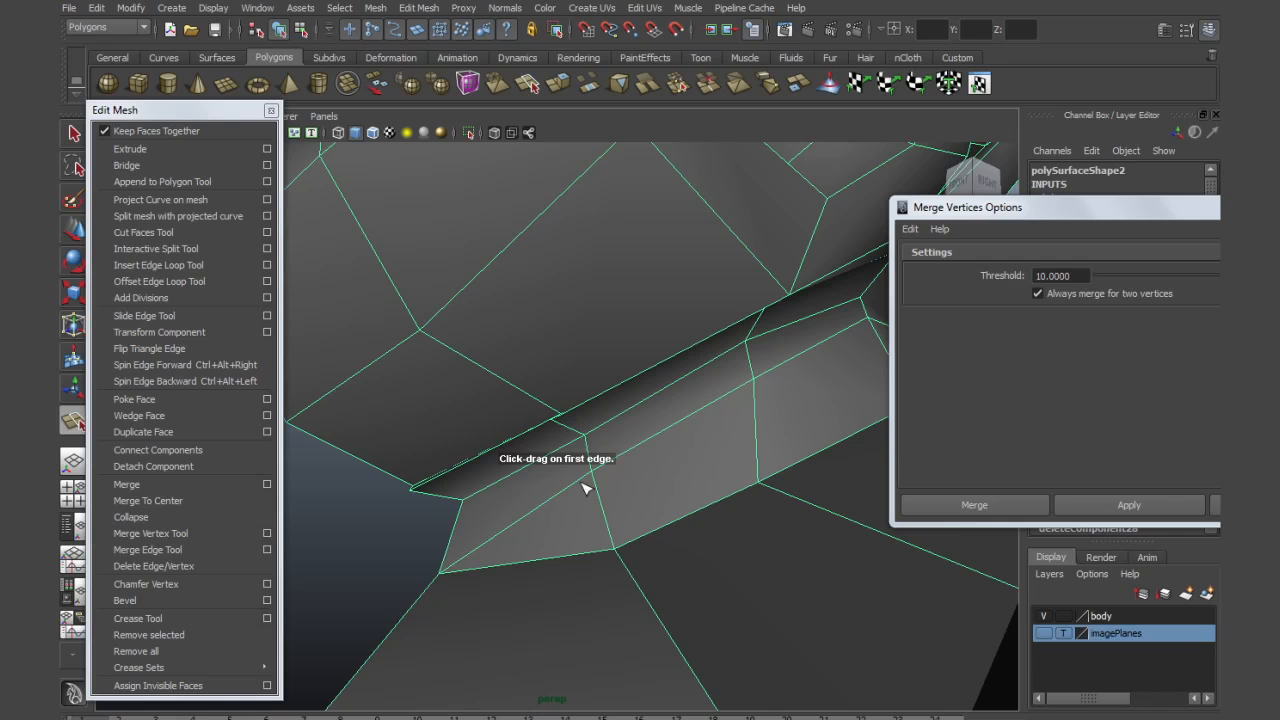
click(594, 477)
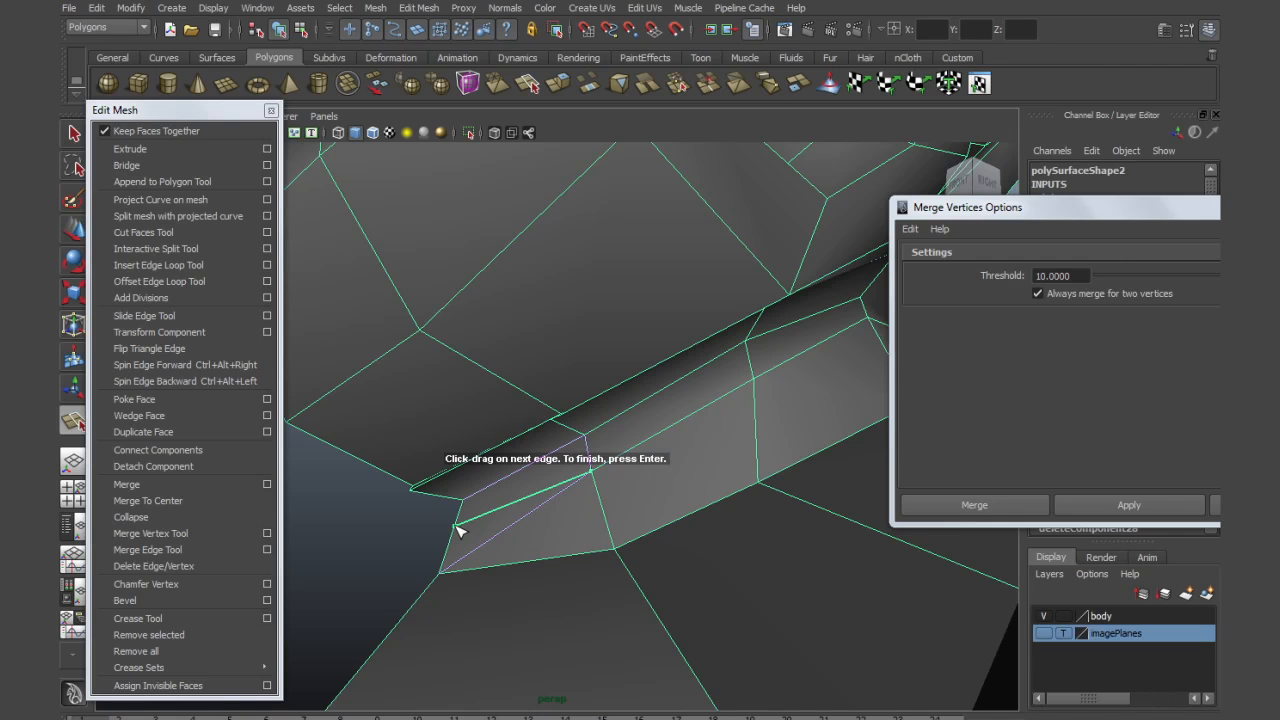
key(Return)
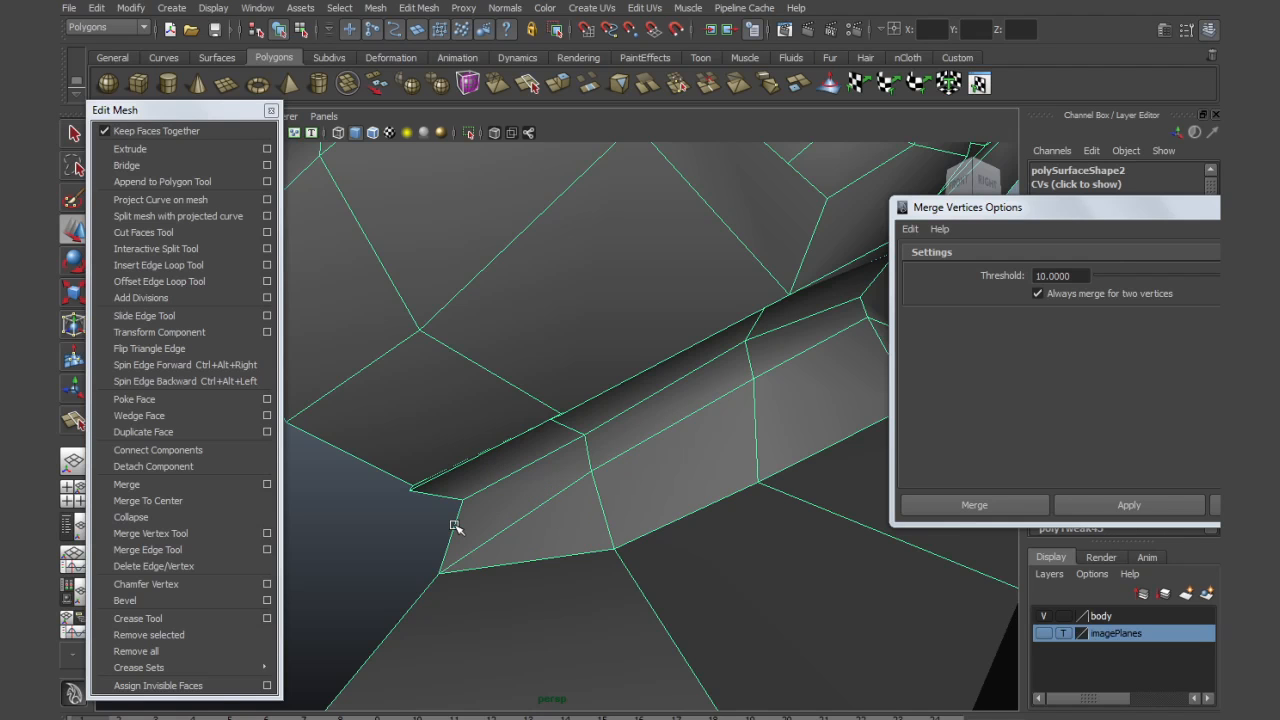
Split the front neck face below the chin with an edge from the centre seam to the next vertical neck edge
key(y)
click(453, 527)
click(590, 460)
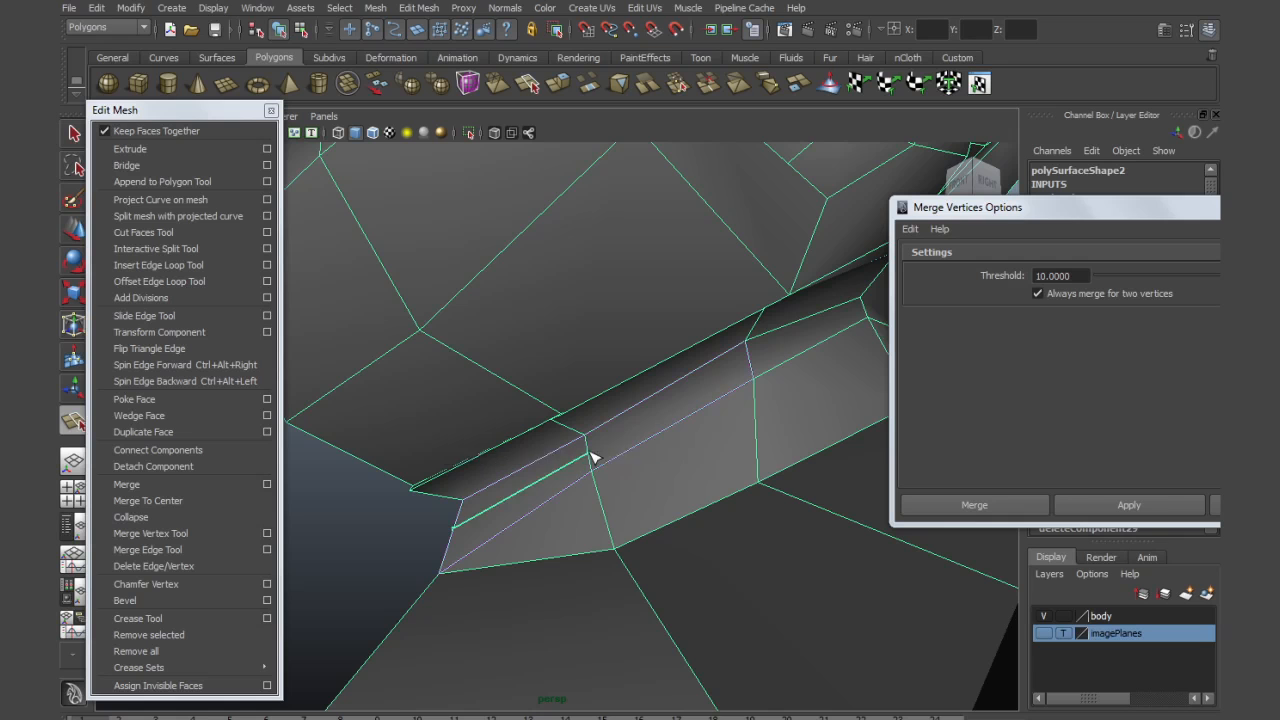
key(Return)
Snap the front split's inner vertex down onto the existing neck vertex just below it
right_click(586, 461)
right_drag(586, 461, 572, 463)
click(587, 455)
key(v)
drag(590, 455, 592, 470)
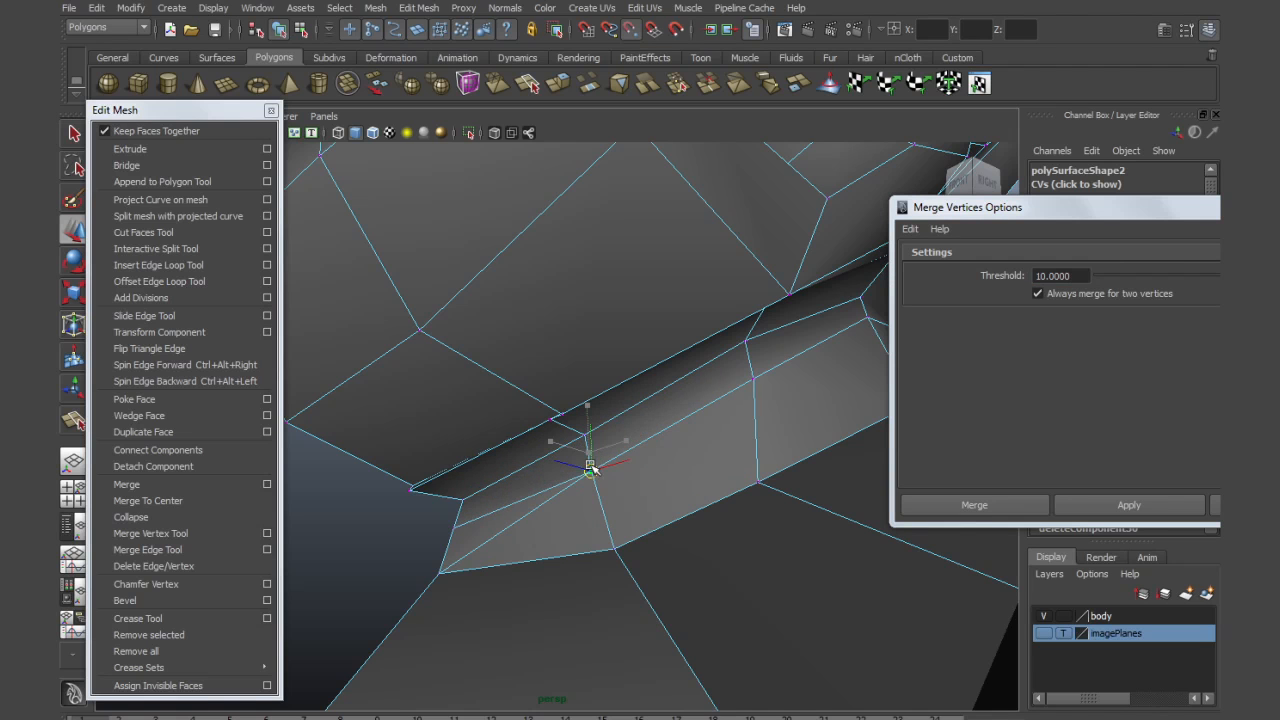
Merge the front split's snapped inner vertex with the existing neck vertex it sits on
click(552, 499)
alt+drag(535, 500, 530, 501)
drag(522, 451, 467, 533)
click(1117, 505)
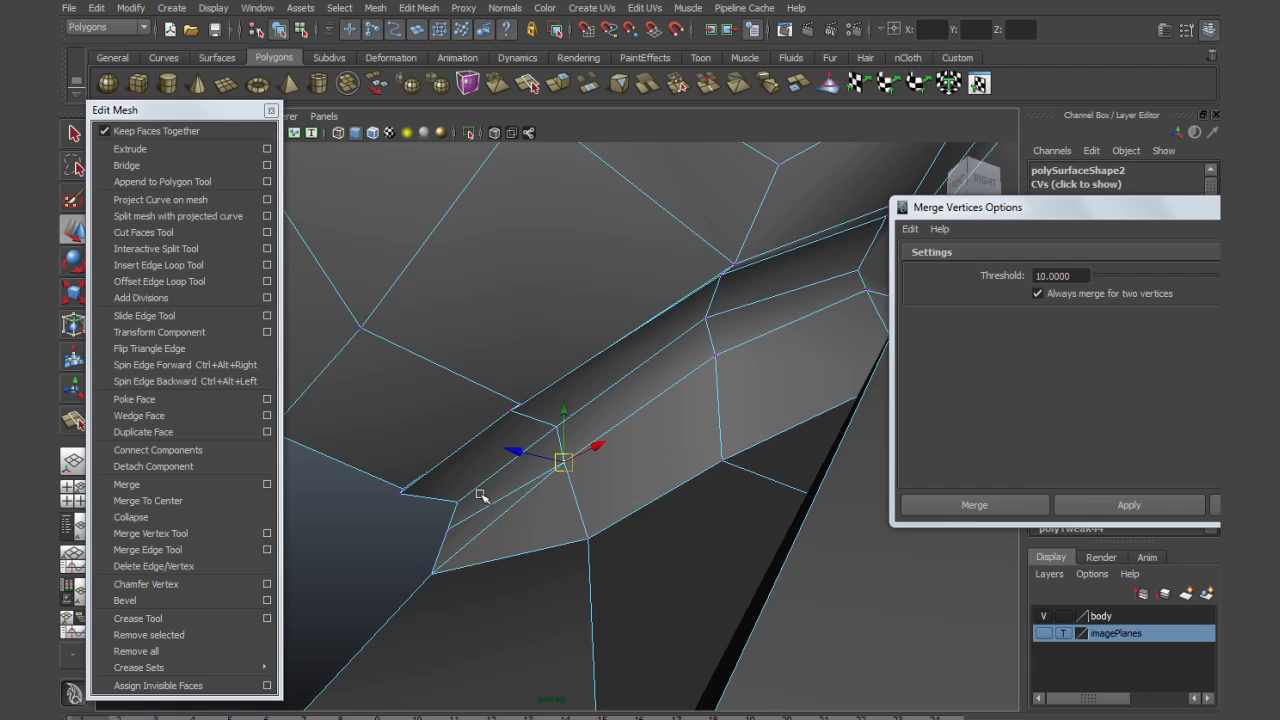
Delete the lower diagonal edge of the front neck triangle, leaving the split edge below the chin
right_drag(475, 449, 466, 414)
click(461, 450)
alt+drag(461, 448, 443, 487)
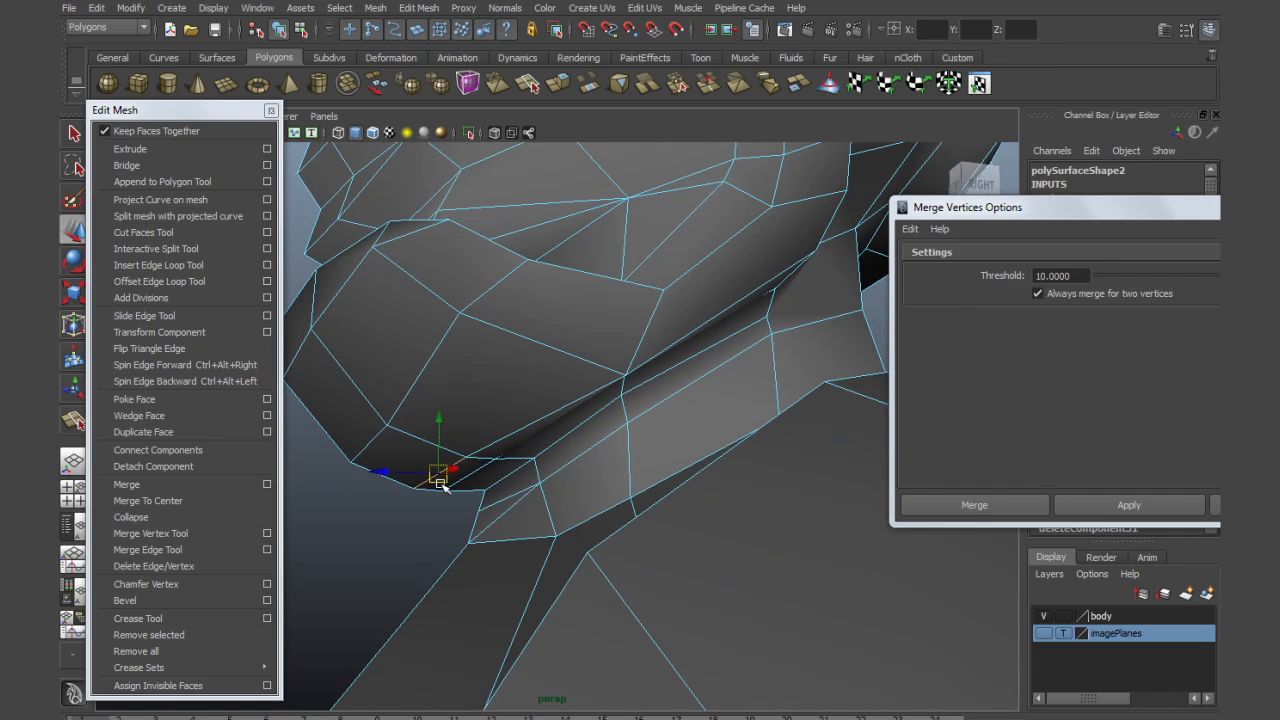
Examine the chin, jaw line, ear and collar topology around the merged neck from several angles
alt+drag(674, 394, 621, 443)
right_drag(679, 459, 683, 503)
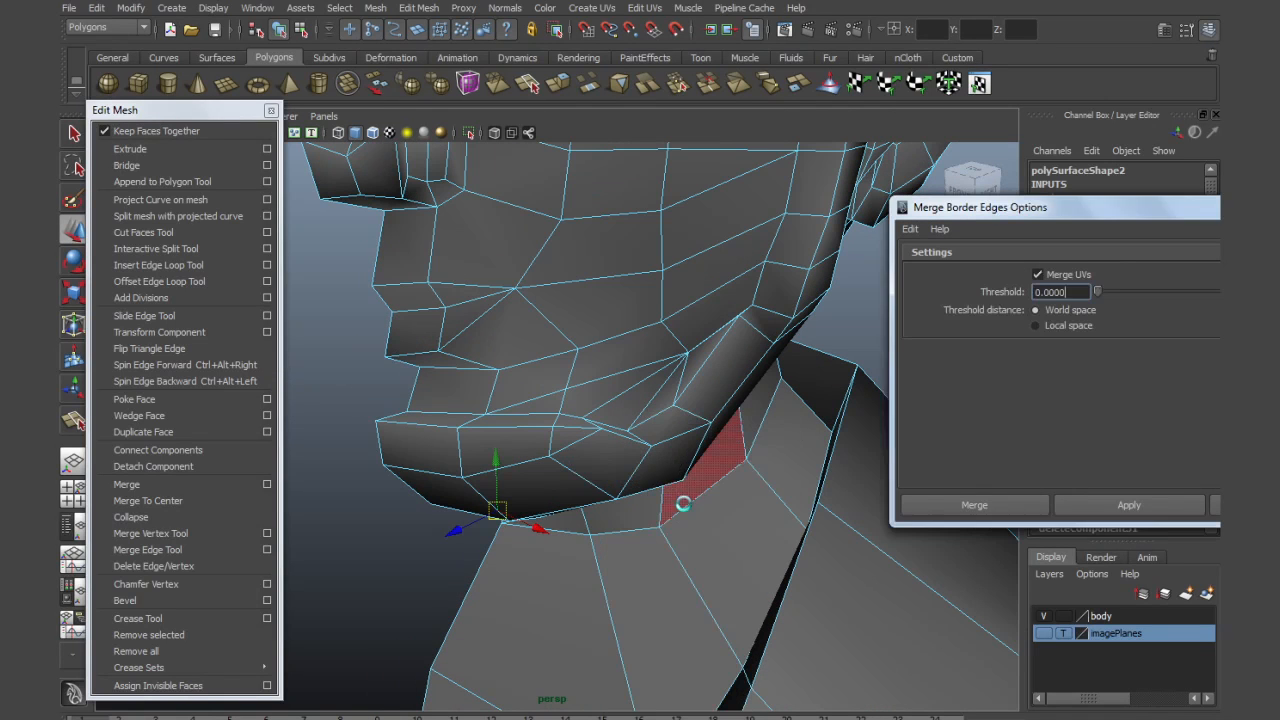
click(645, 463)
shift+click(618, 458)
mouse_move(676, 460)
alt+mouse_down()
mouse_move(720, 448)
mouse_move(692, 458)
alt+mouse_up()
drag(747, 420, 734, 419)
alt+drag(779, 315, 751, 386)
click(760, 376)
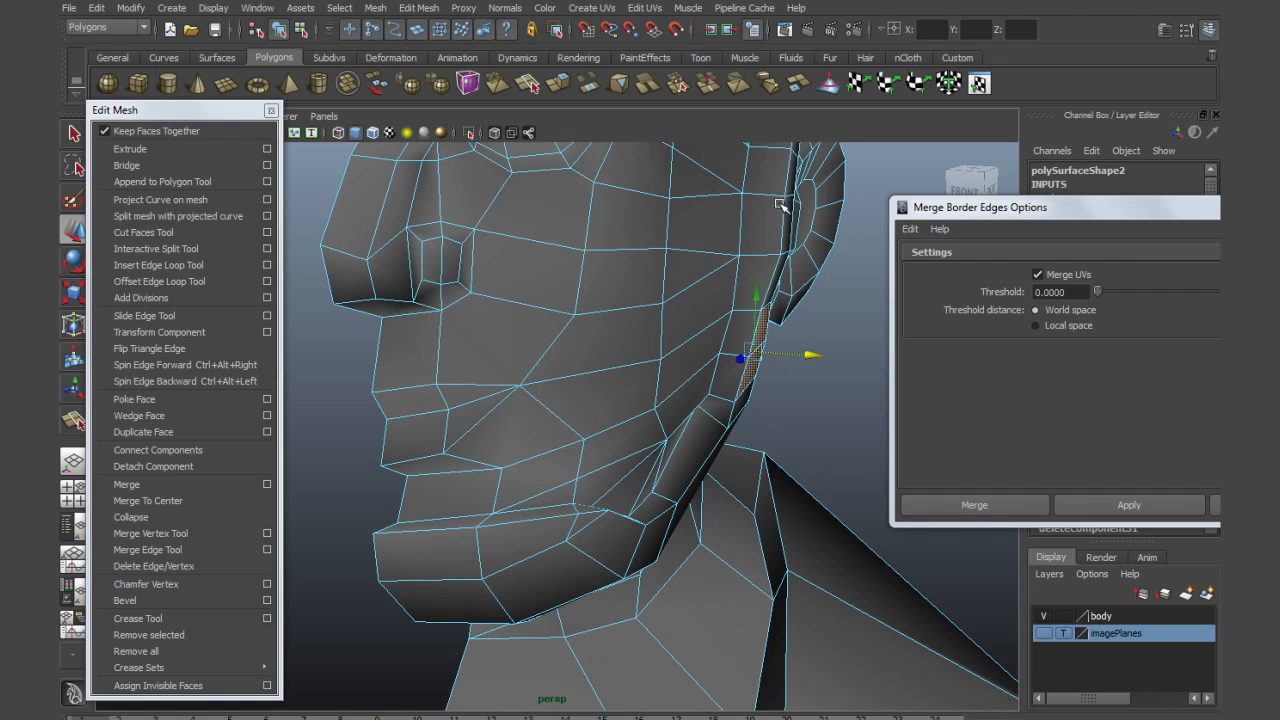
click(788, 233)
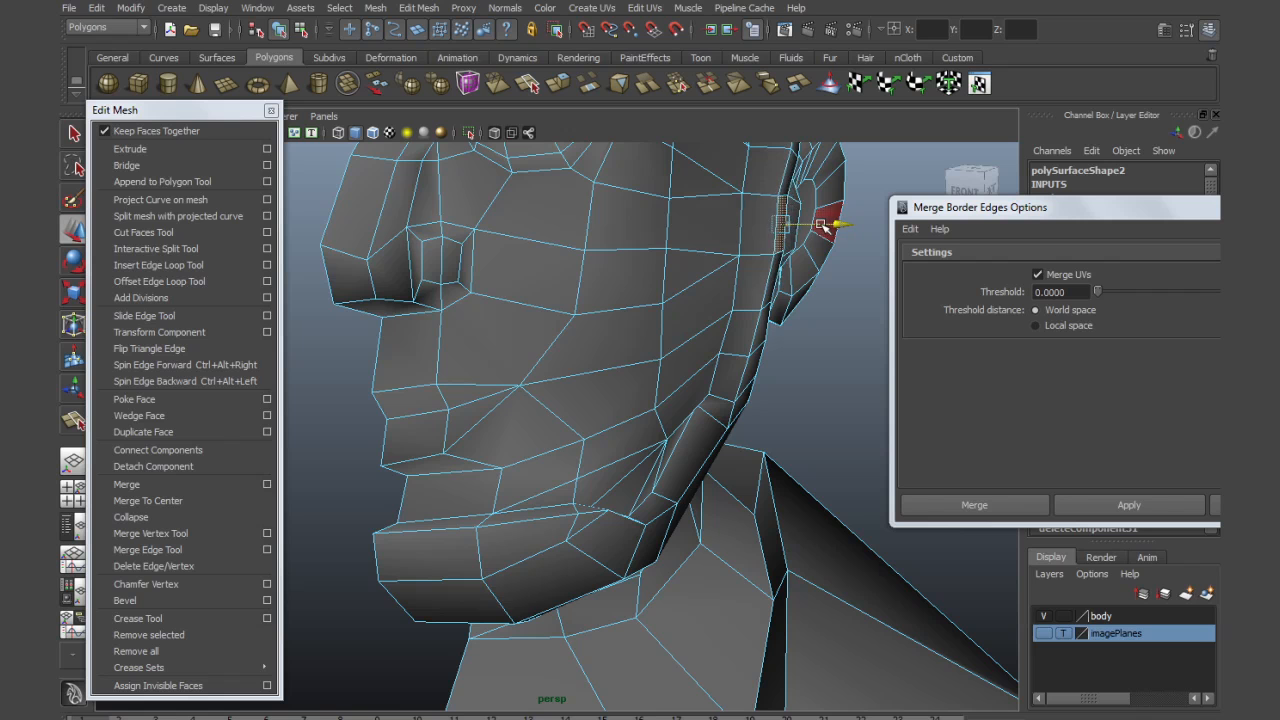
alt+right_drag(713, 401, 574, 391)
alt+drag(576, 400, 598, 474)
alt+right_drag(698, 520, 542, 482)
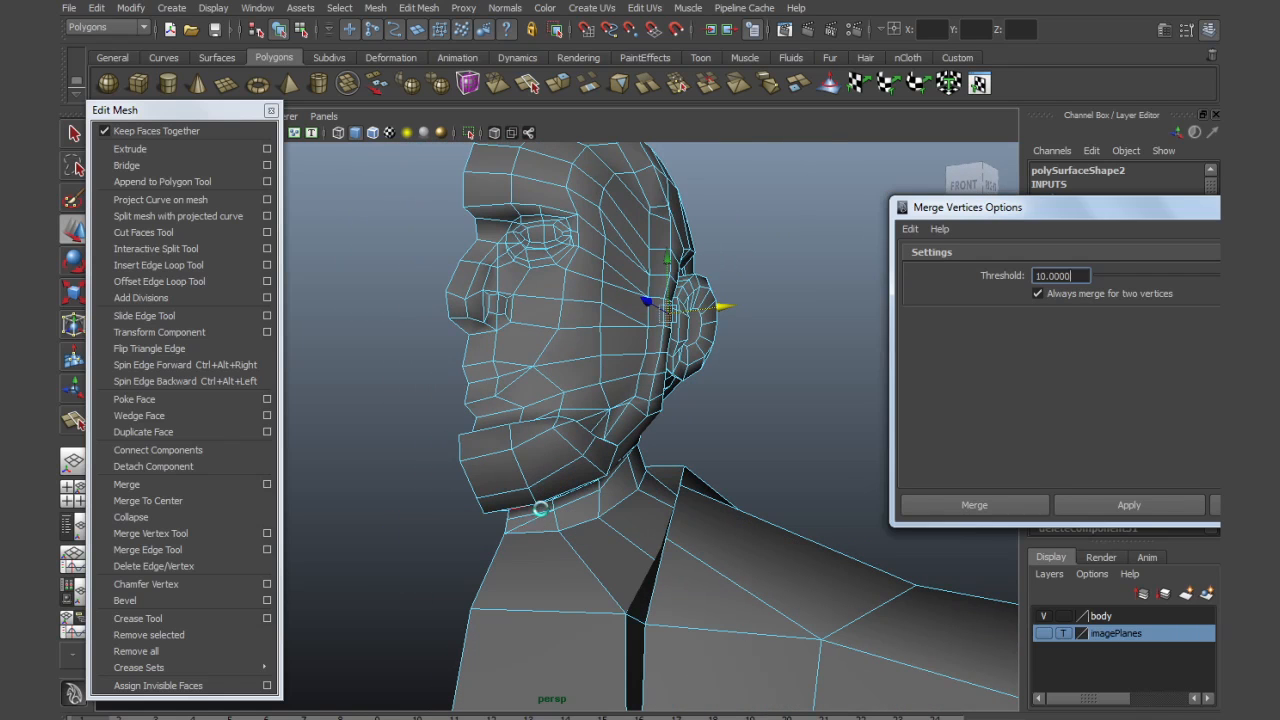
click(535, 522)
alt+right_drag(626, 542, 340, 472)
alt+drag(340, 472, 480, 502)
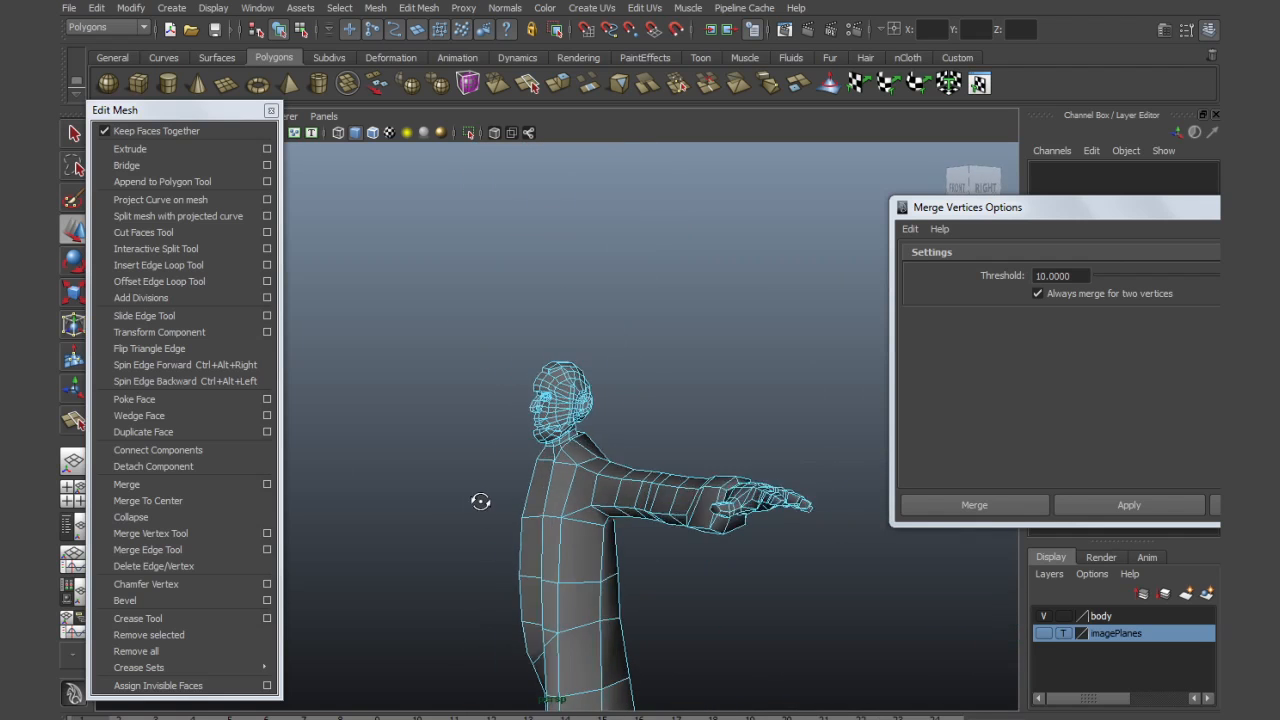
Close the Merge Vertices options and the floating Edit Mesh menu
key(f)
alt+drag(773, 536, 735, 526)
alt+right_drag(742, 528, 242, 444)
alt+middle_drag(566, 549, 526, 394)
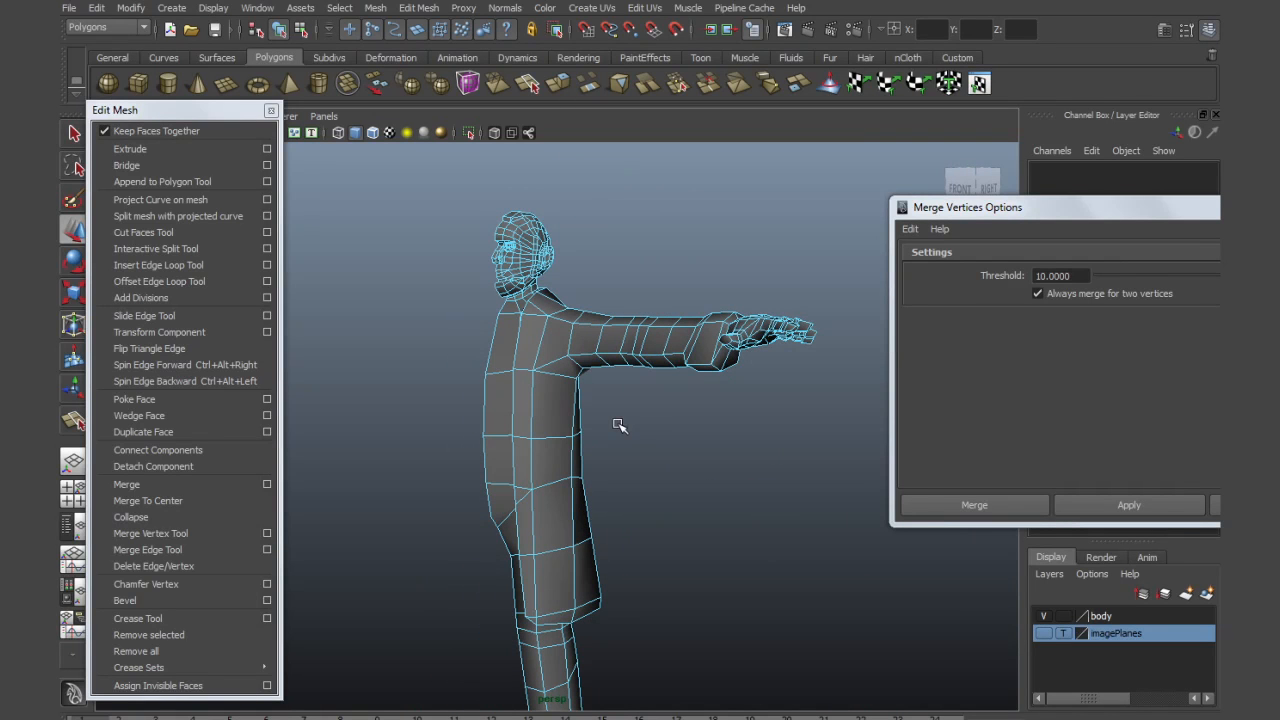
click(1215, 505)
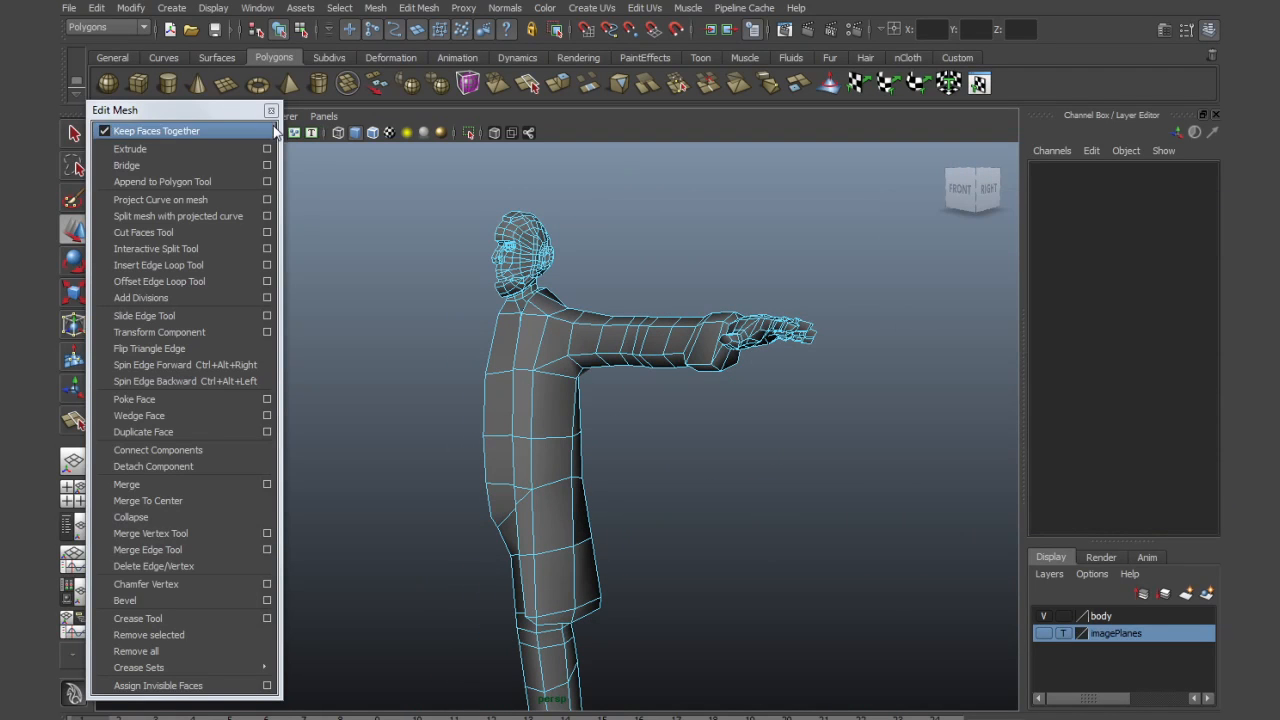
click(271, 111)
Inspect the complete half character from head to foot
alt+drag(561, 461, 573, 466)
alt+middle_drag(582, 481, 582, 428)
alt+right_drag(600, 443, 549, 447)
alt+middle_drag(574, 472, 567, 394)
alt+drag(573, 424, 557, 426)
alt+middle_drag(556, 428, 549, 466)
alt+drag(551, 467, 567, 461)
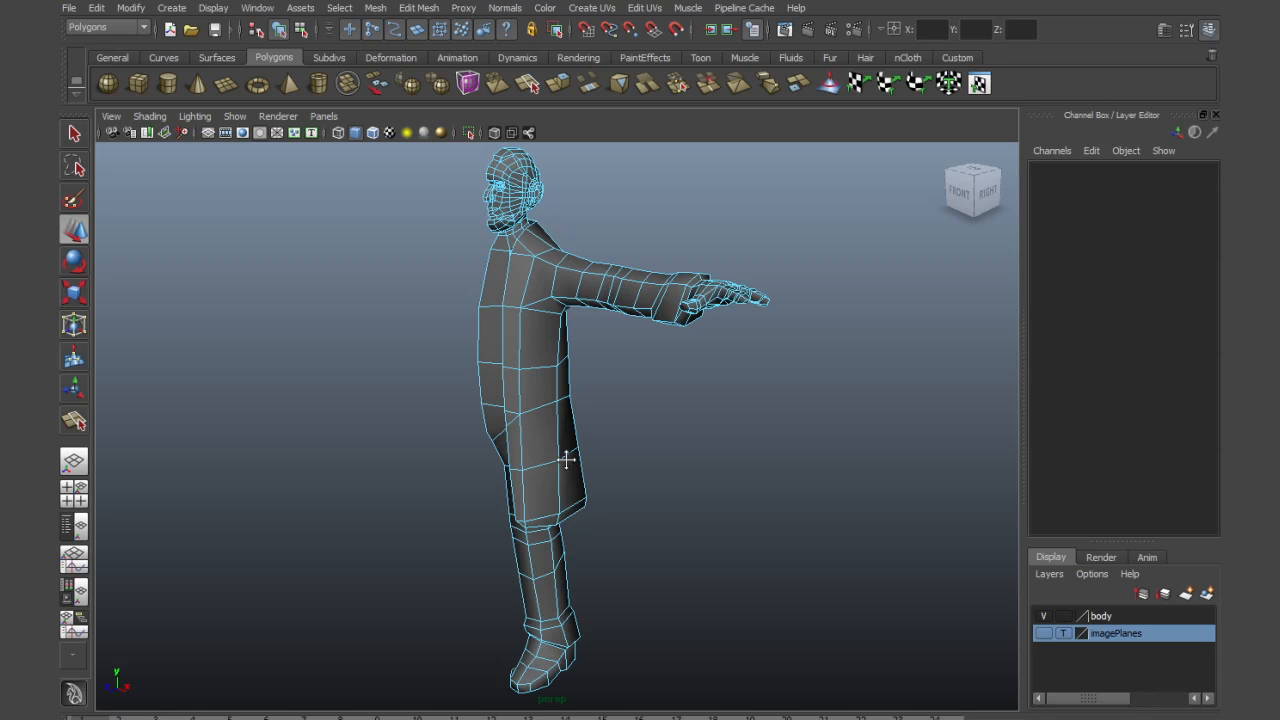
alt+middle_drag(566, 460, 568, 468)
Save the scene as HonestAbe in the Character_Maya folder and accept the student version notice
click(68, 9)
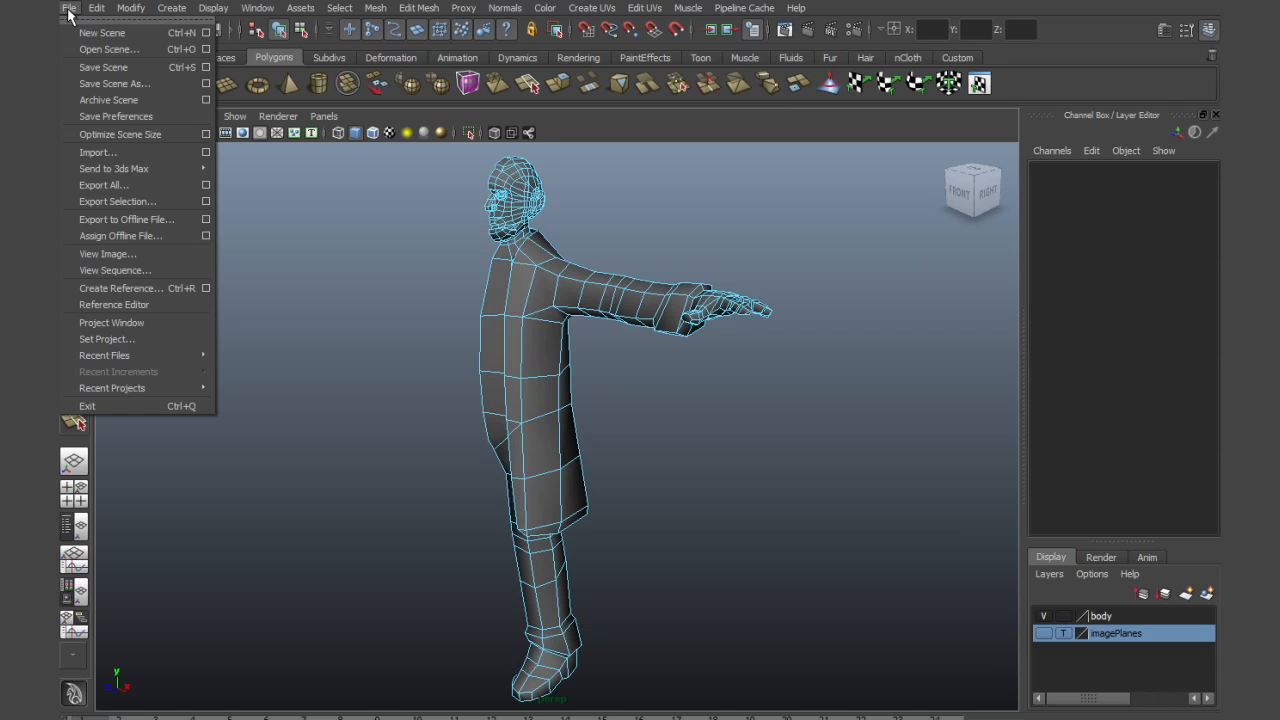
click(132, 66)
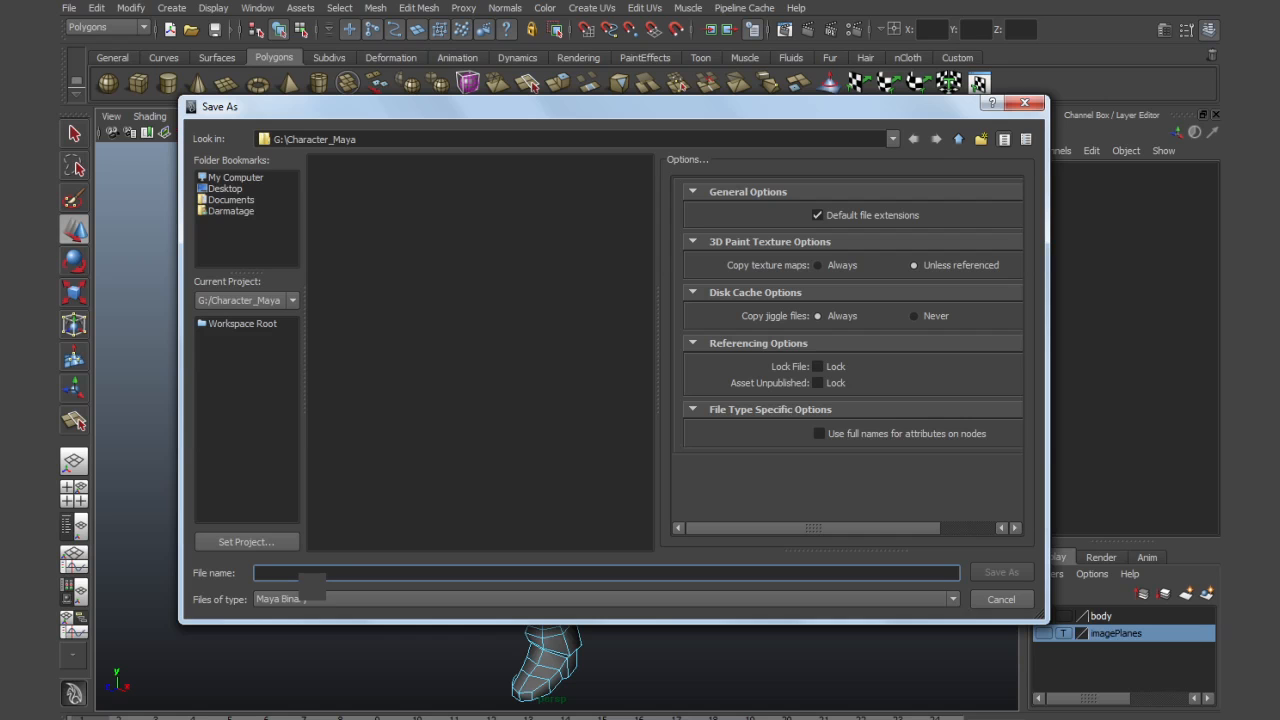
text(HonestAbe)
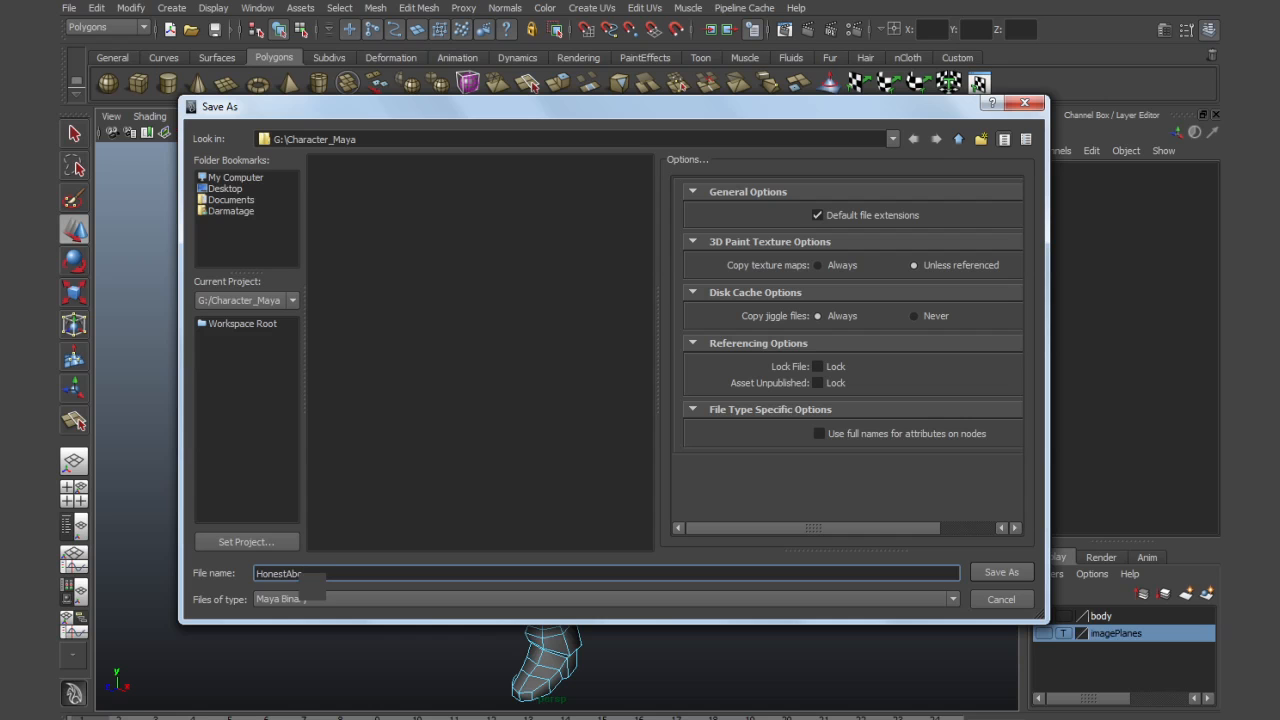
click(1003, 573)
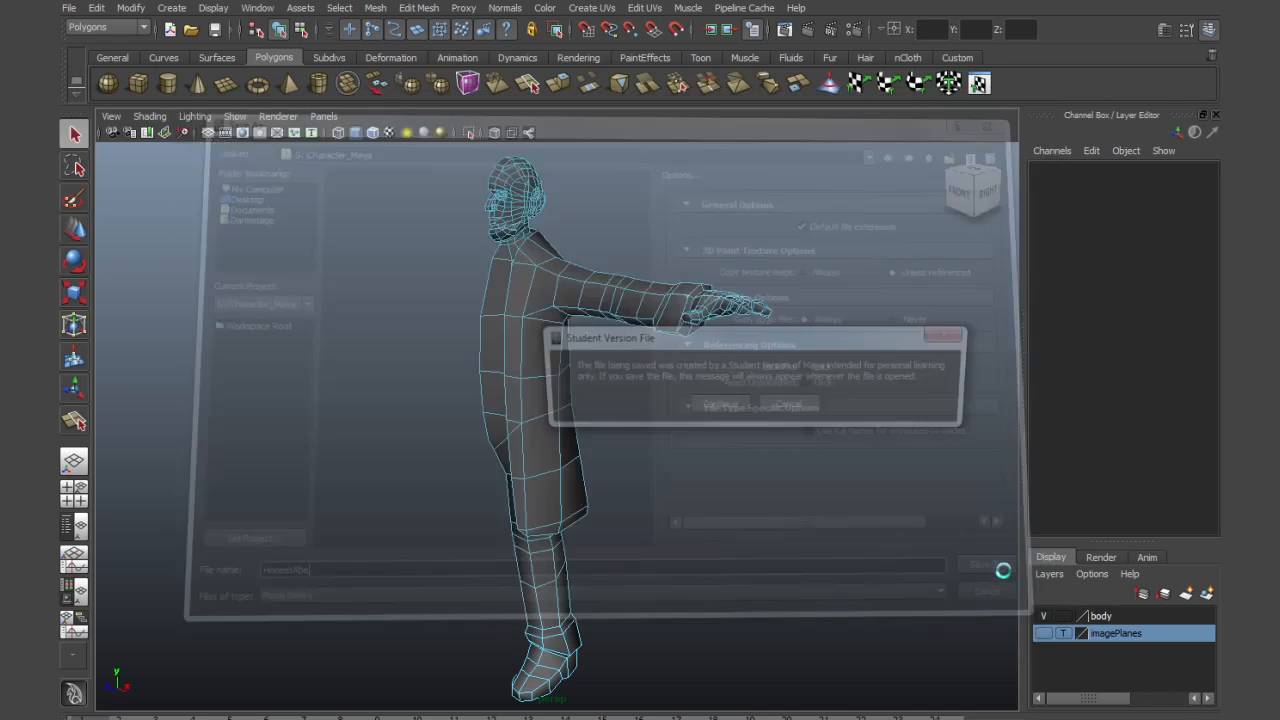
click(720, 403)
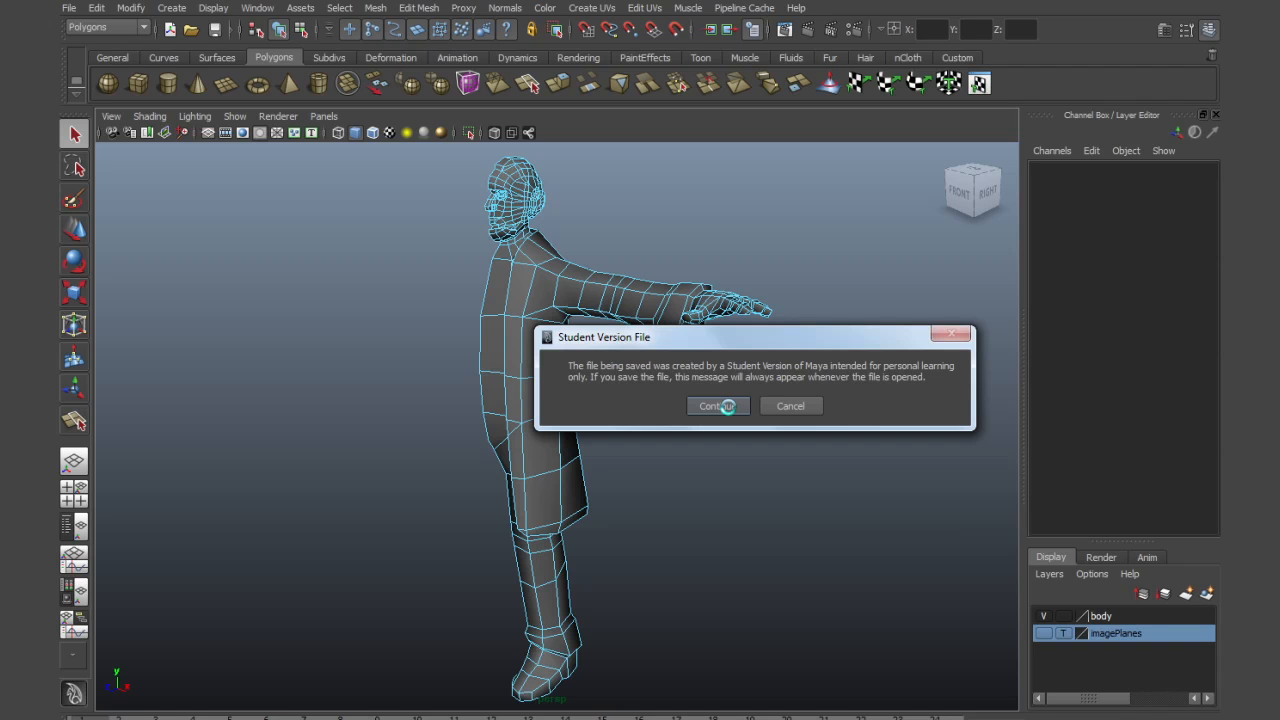
drag(723, 338, 808, 370)
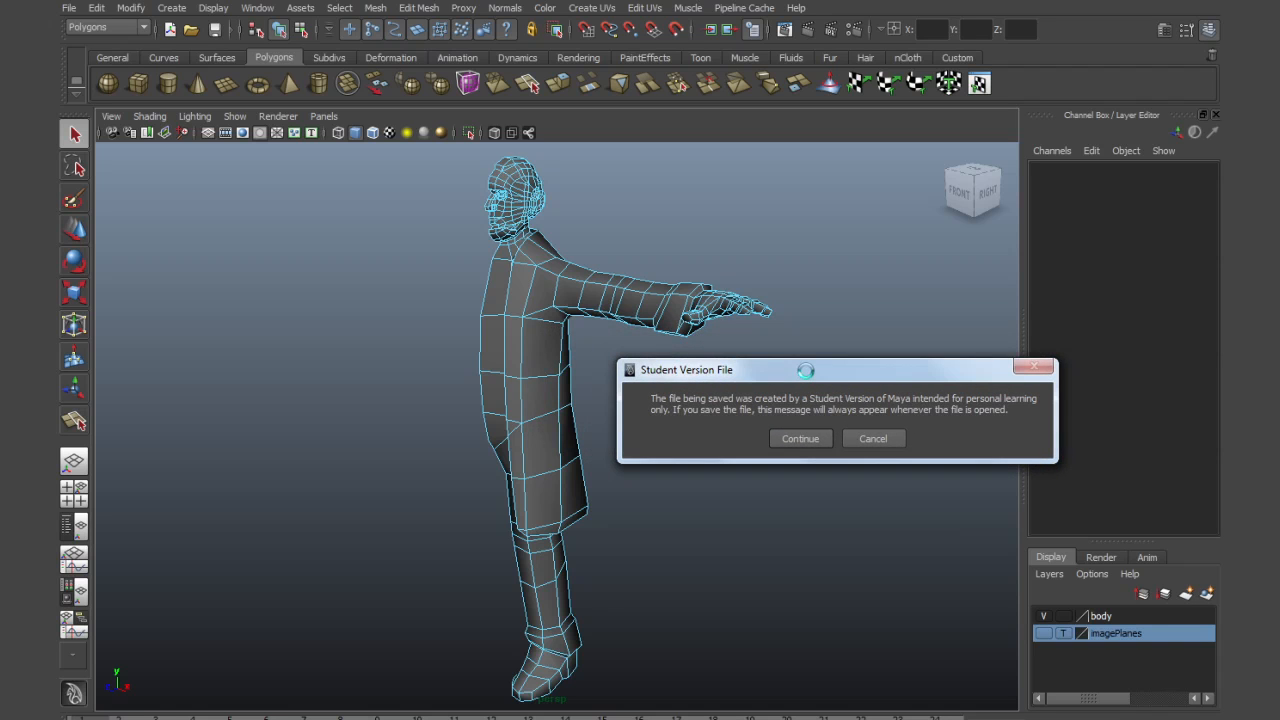
click(803, 438)
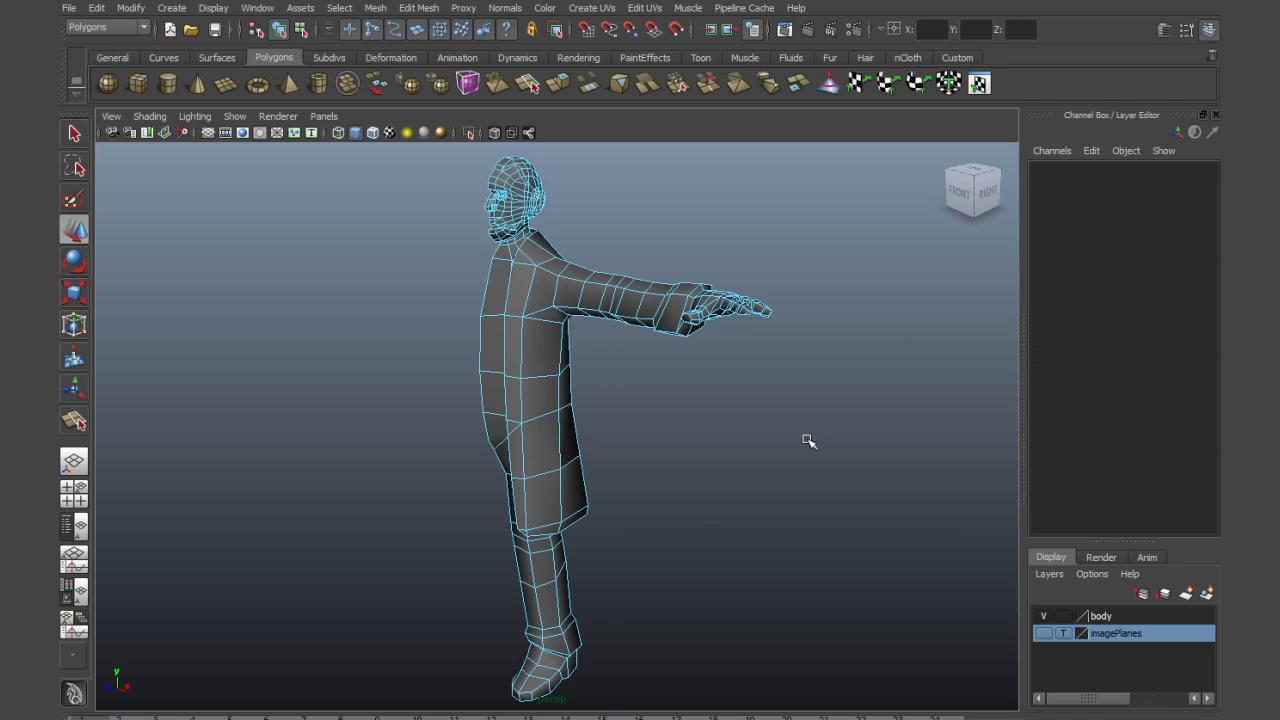
Leave component mode and deselect the half character to show its shaded surface without wireframe
alt+drag(750, 440, 717, 397)
key(3)
click(717, 397)
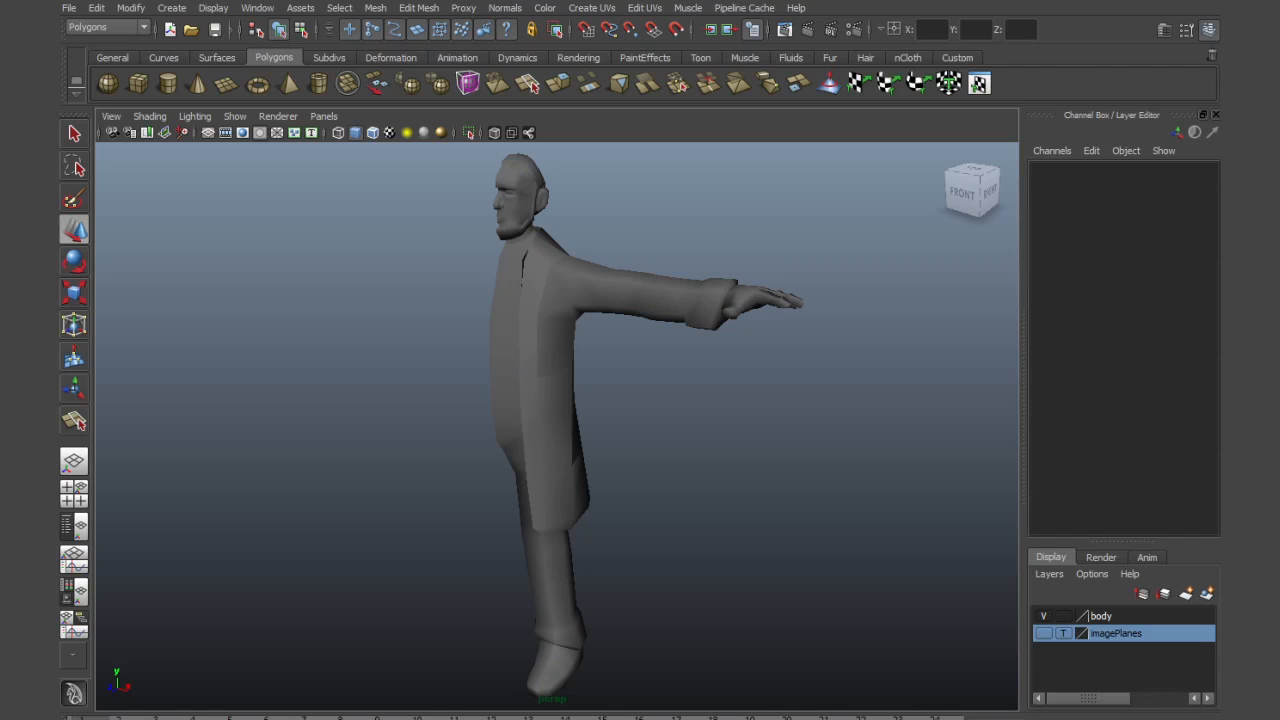
mouse_move(606, 453)
alt+mouse_down()
mouse_move(666, 437)
mouse_move(611, 446)
alt+mouse_up()
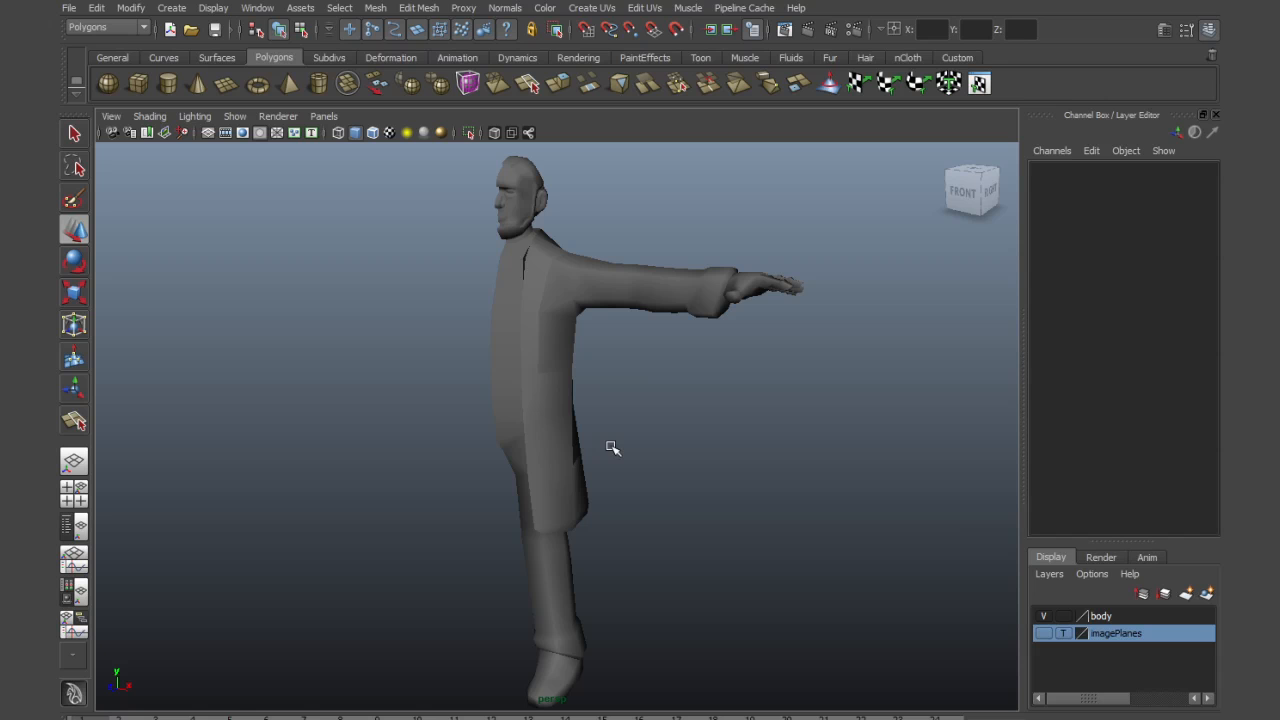
Select the half character and move its pivot horizontally to the body's centre seam in the front view
click(552, 413)
alt+drag(573, 485, 645, 487)
key(space)
key(space)
alt+middle_drag(485, 444, 527, 413)
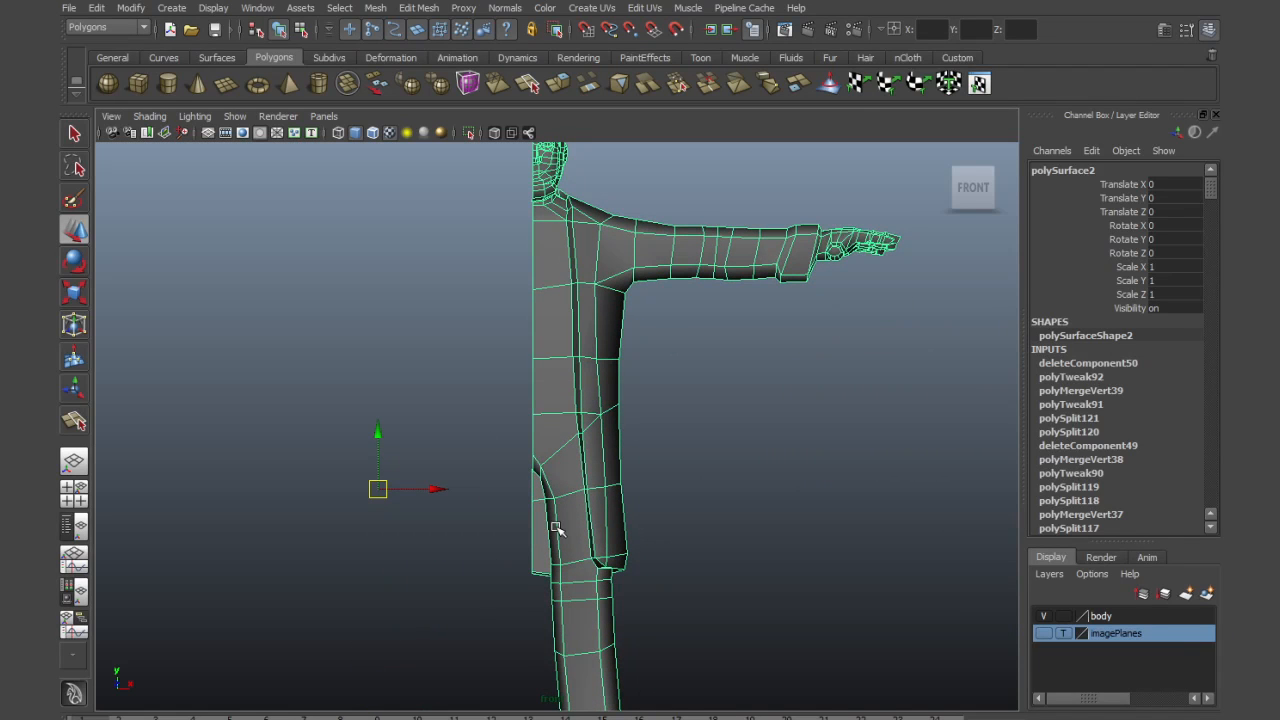
key(Insert)
drag(405, 490, 556, 484)
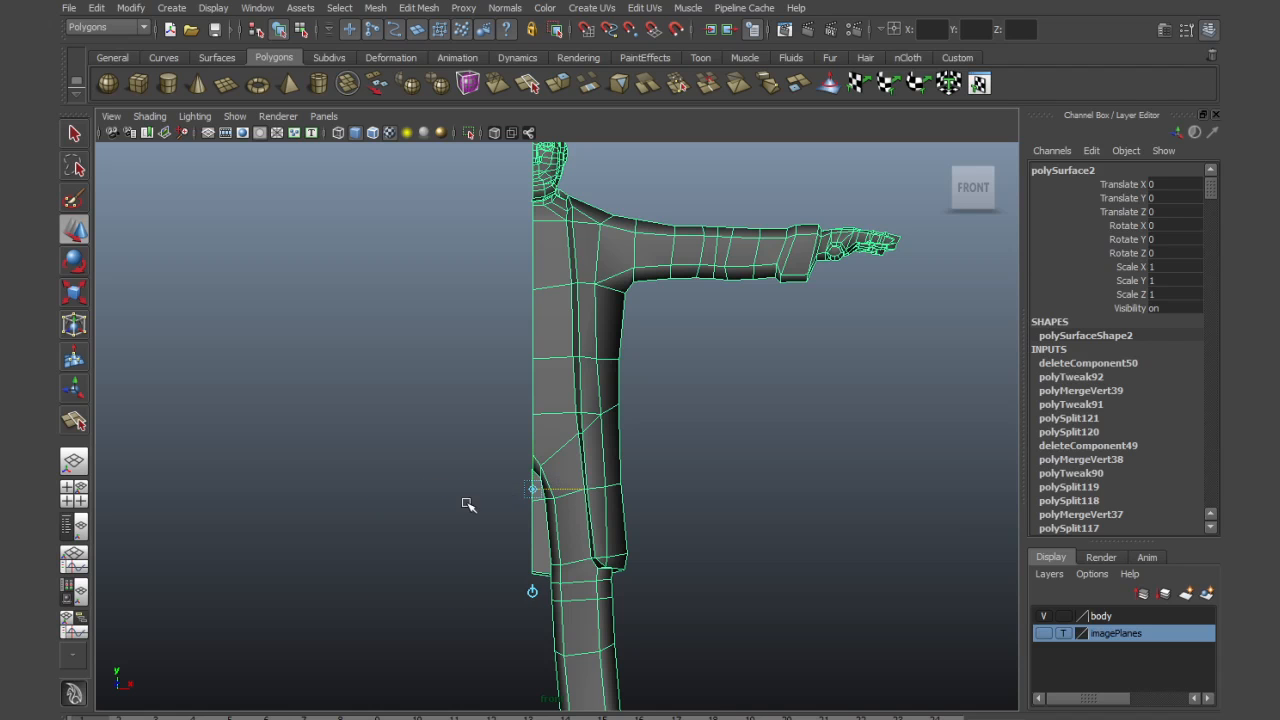
Refine the pivot's horizontal position so that it lines up with the mesh's centre edge
alt+right_drag(463, 500, 803, 582)
scroll(803, 582, up, 10)
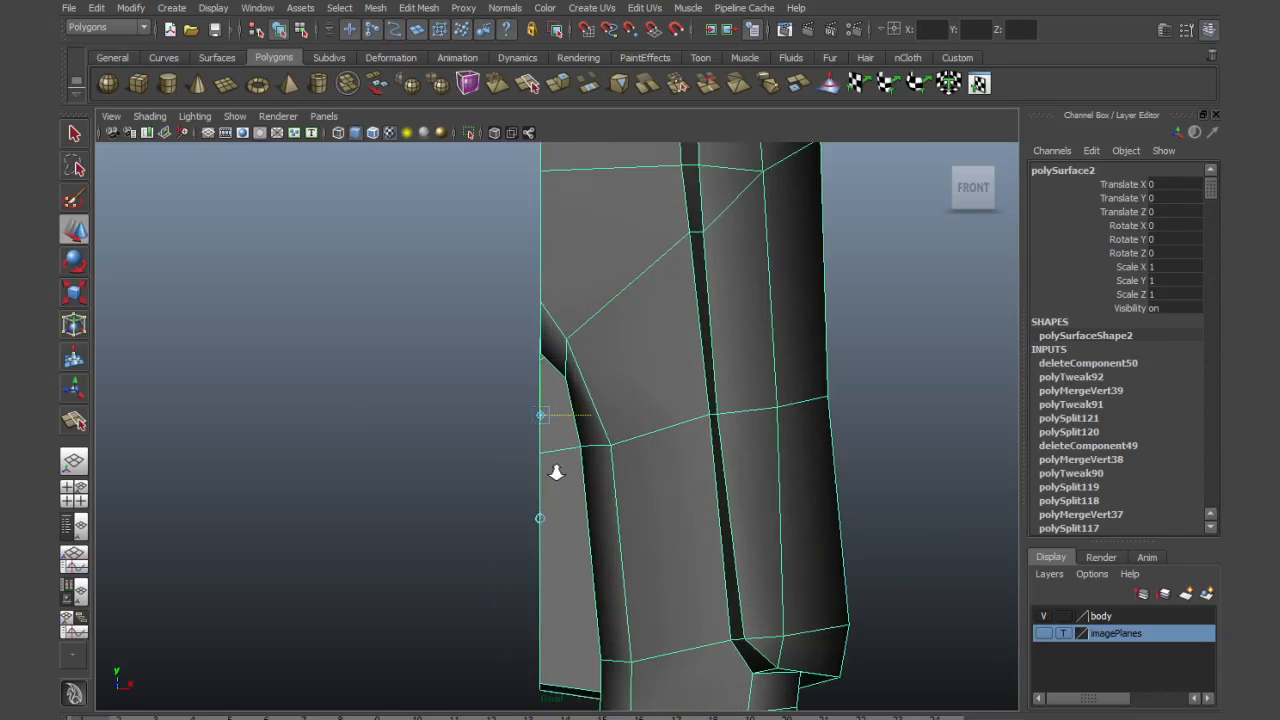
scroll(433, 433, up, 5)
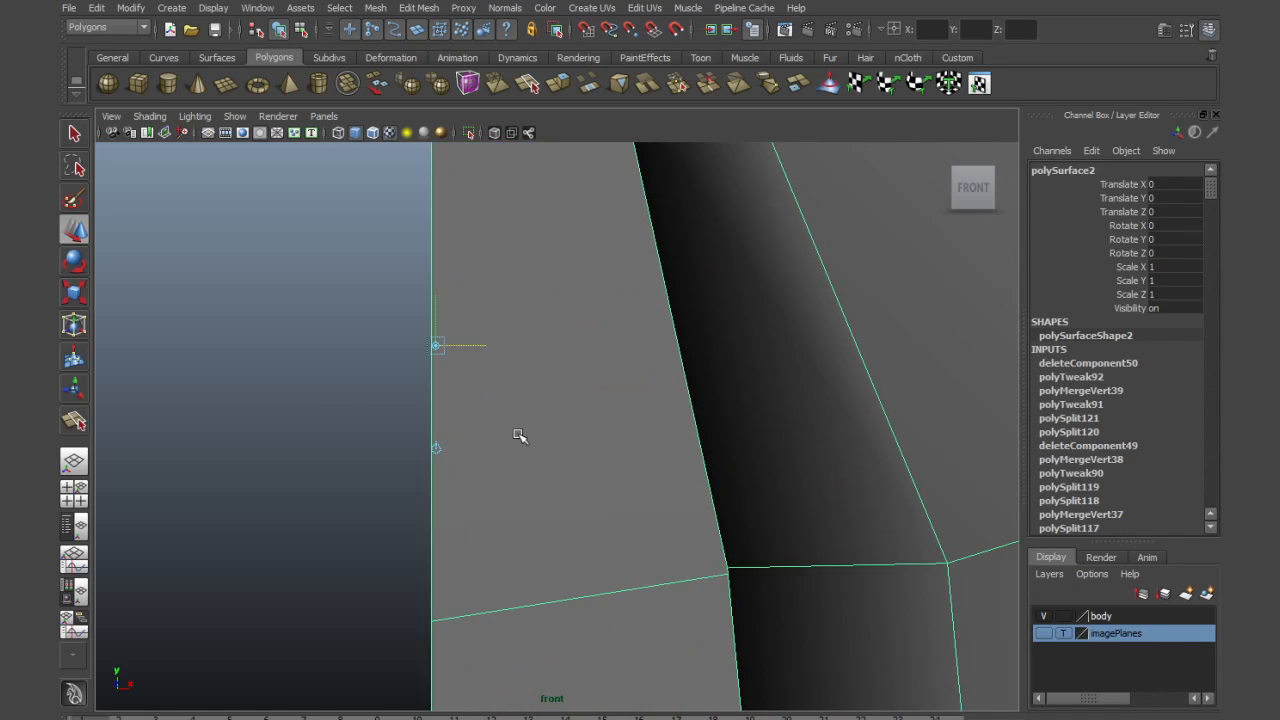
alt+middle_drag(520, 437, 655, 523)
scroll(655, 523, up, 4)
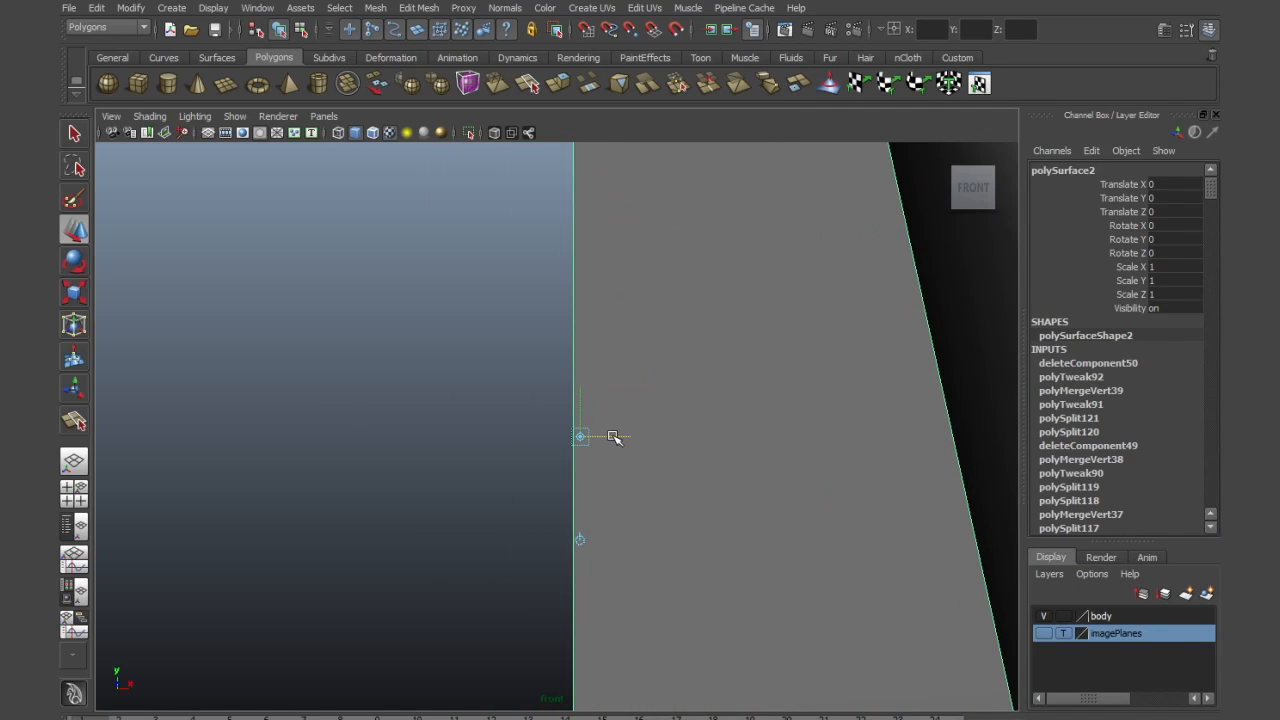
drag(613, 439, 608, 438)
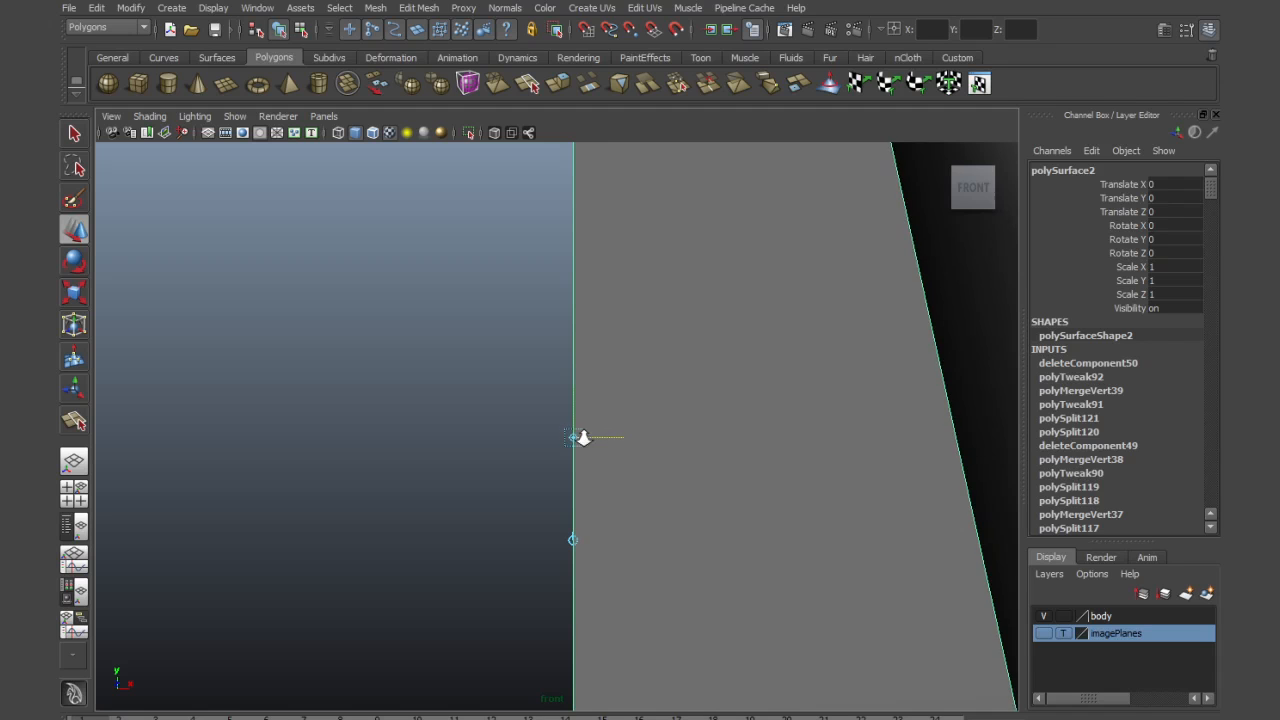
Make a final close-up correction to the pivot along X at the centre edge and finish pivot editing
alt+right_drag(583, 437, 923, 597)
alt+right_drag(523, 391, 860, 576)
alt+middle_drag(816, 561, 677, 490)
alt+right_drag(490, 407, 881, 566)
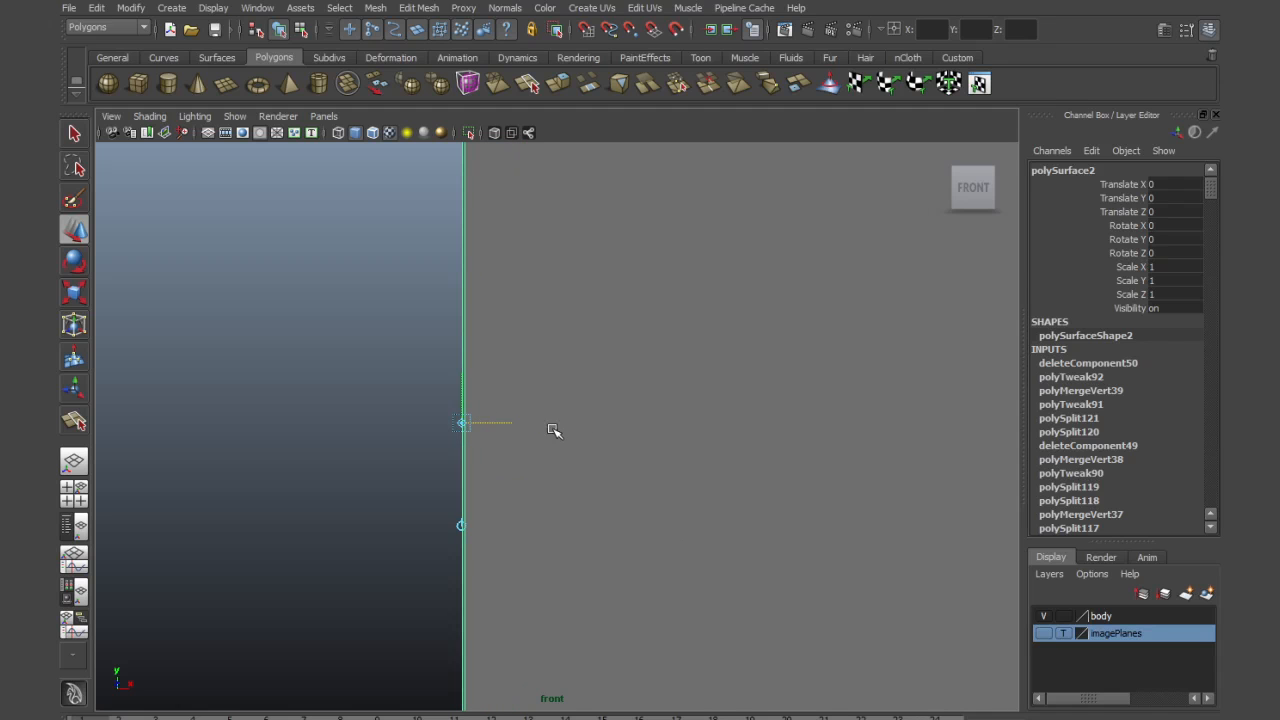
drag(480, 425, 482, 426)
alt+right_drag(735, 499, 580, 468)
alt+right_drag(672, 474, 614, 460)
alt+middle_drag(614, 460, 597, 505)
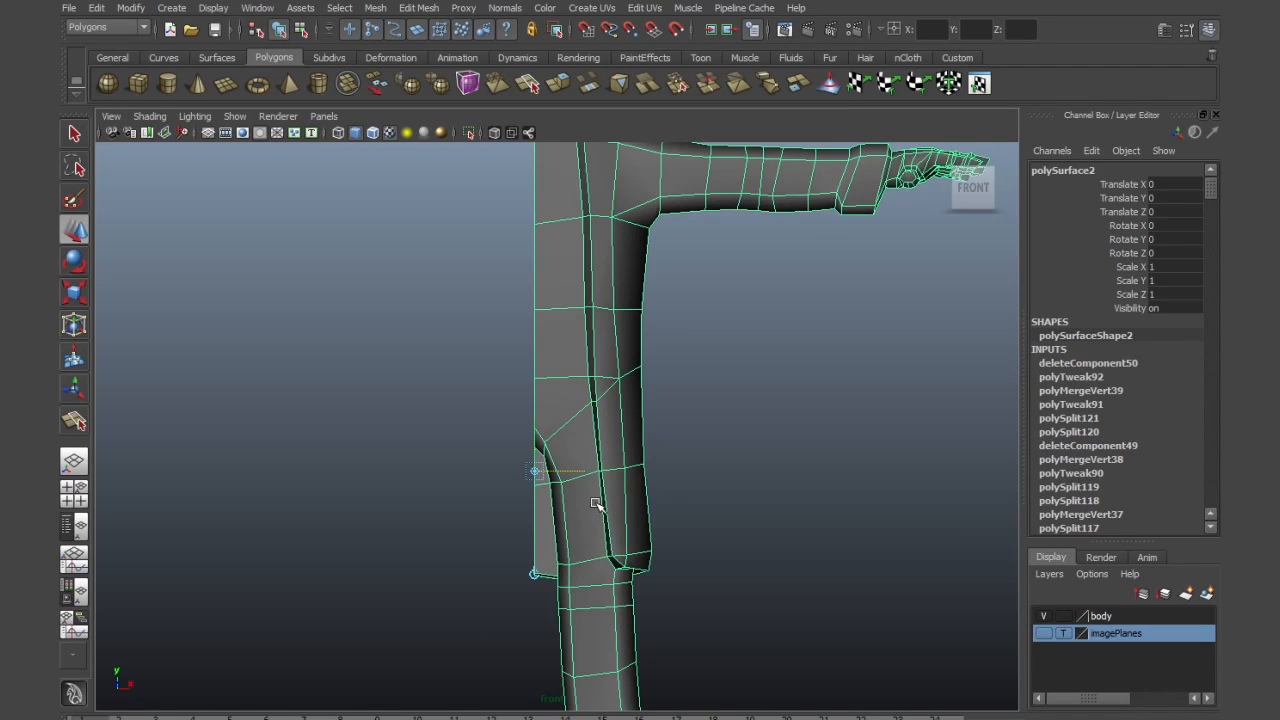
scroll(597, 505, up, 1)
scroll(604, 443, down, 3)
alt+middle_drag(603, 446, 606, 504)
alt+right_drag(606, 504, 627, 500)
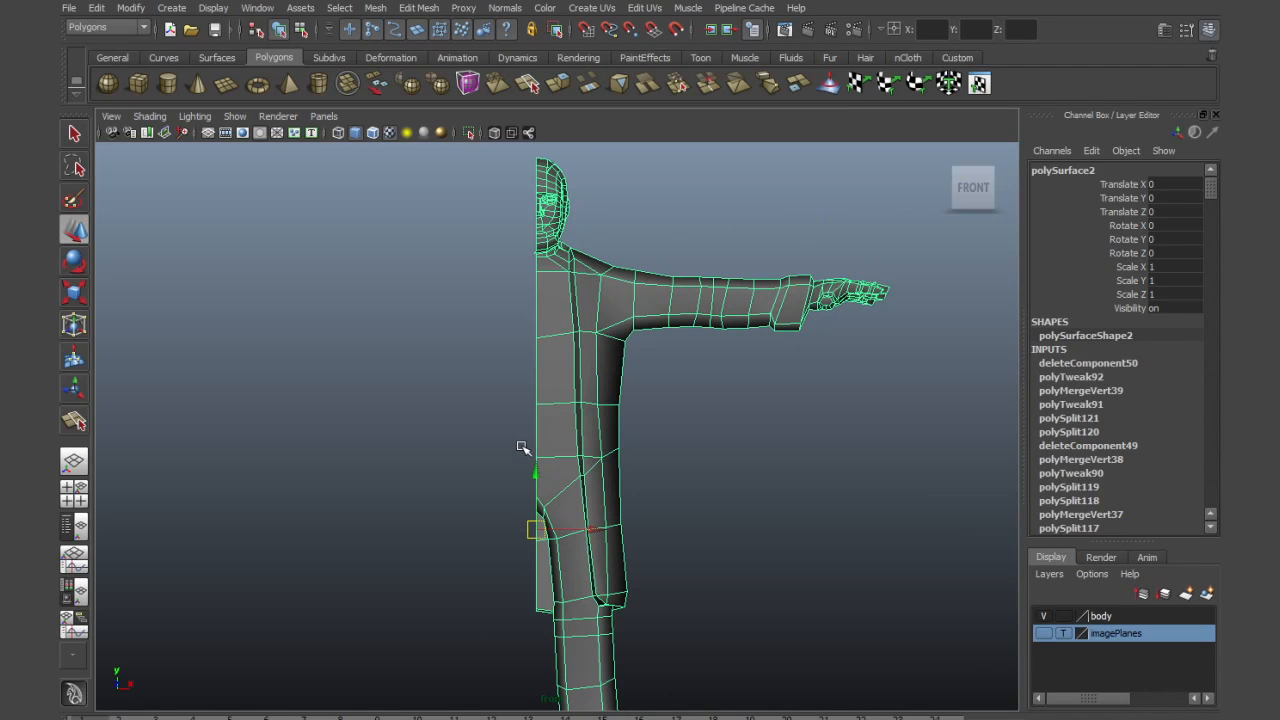
Create a mirrored copy of the half character using Duplicate Special with Scale X set to -1 in the perspective view
key(space)
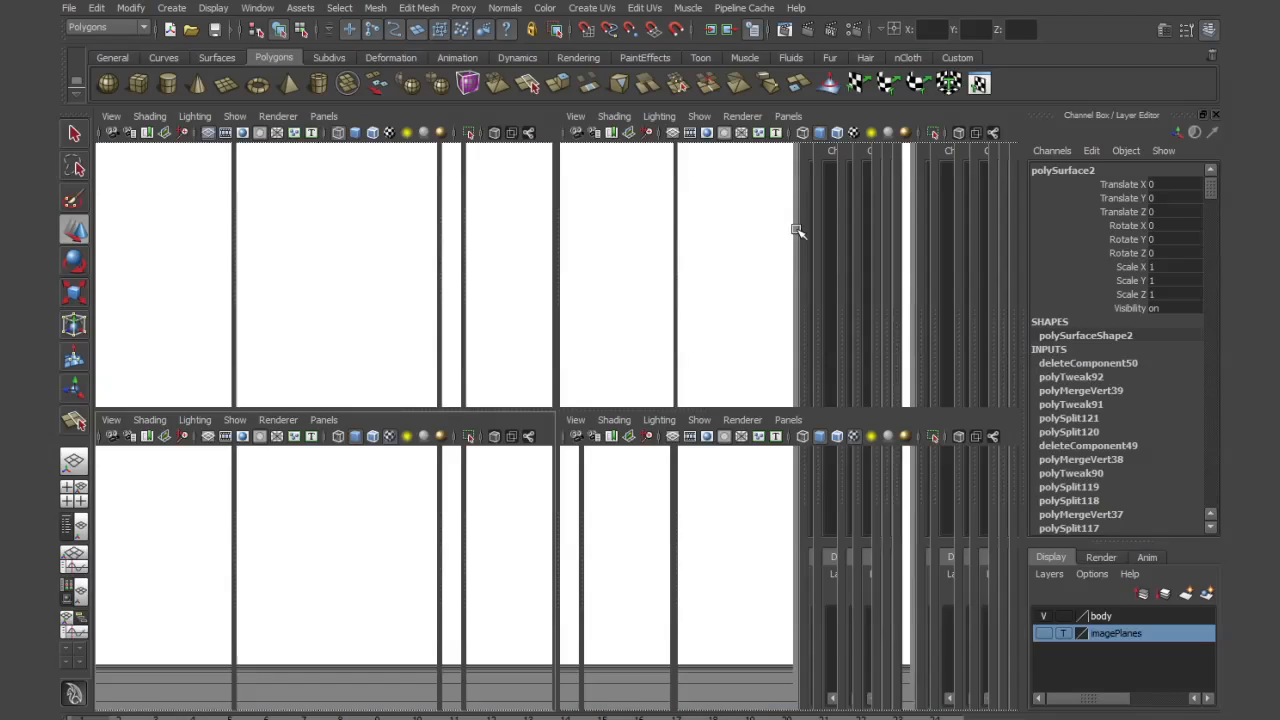
key(space)
alt+drag(773, 336, 731, 343)
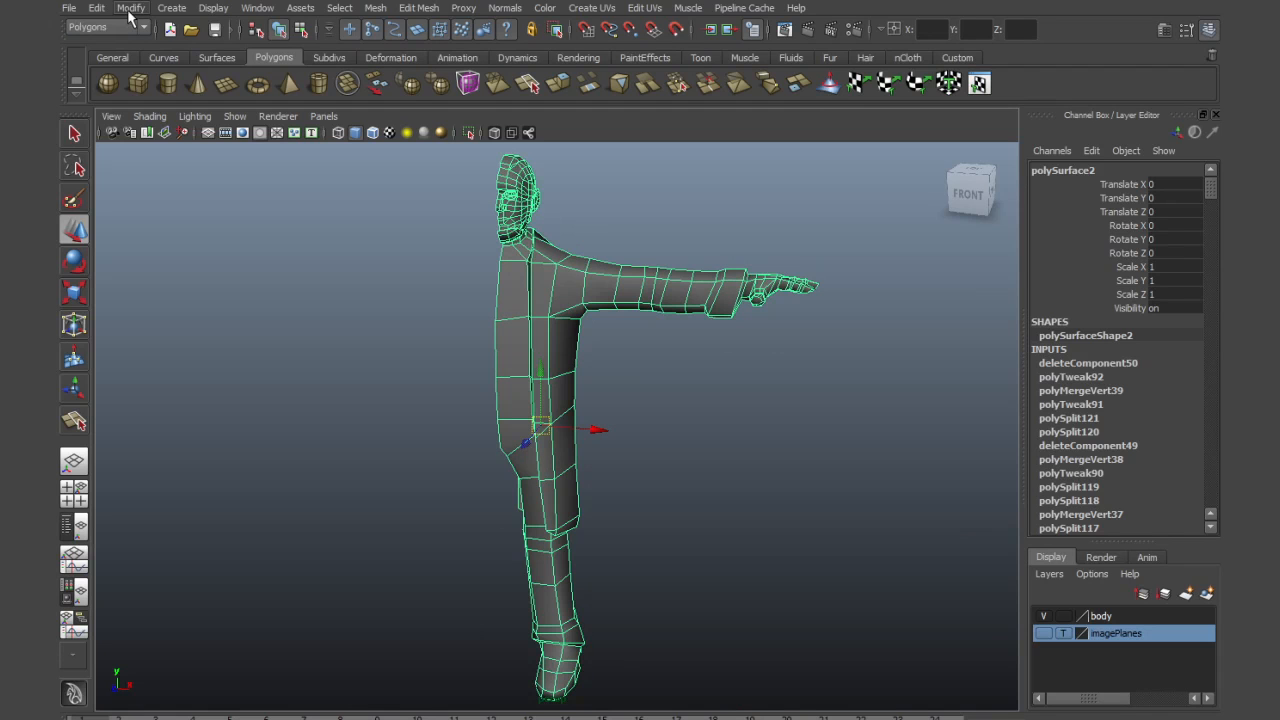
click(97, 8)
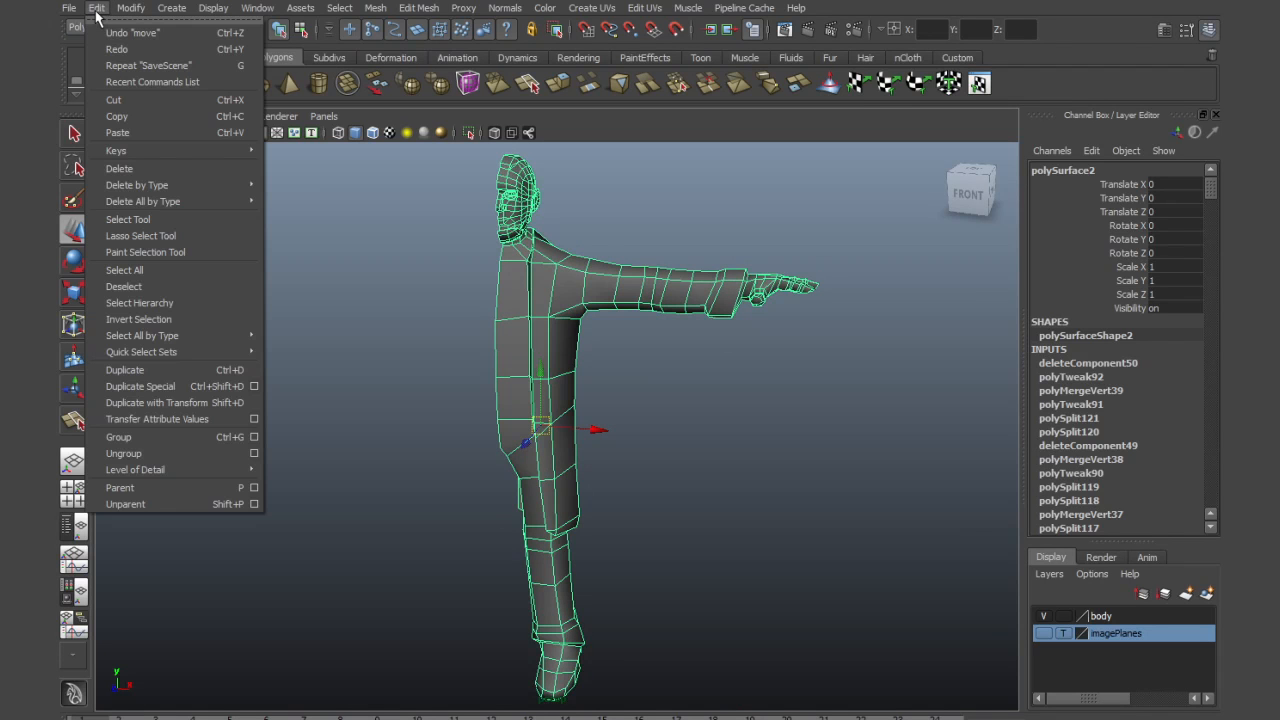
click(255, 386)
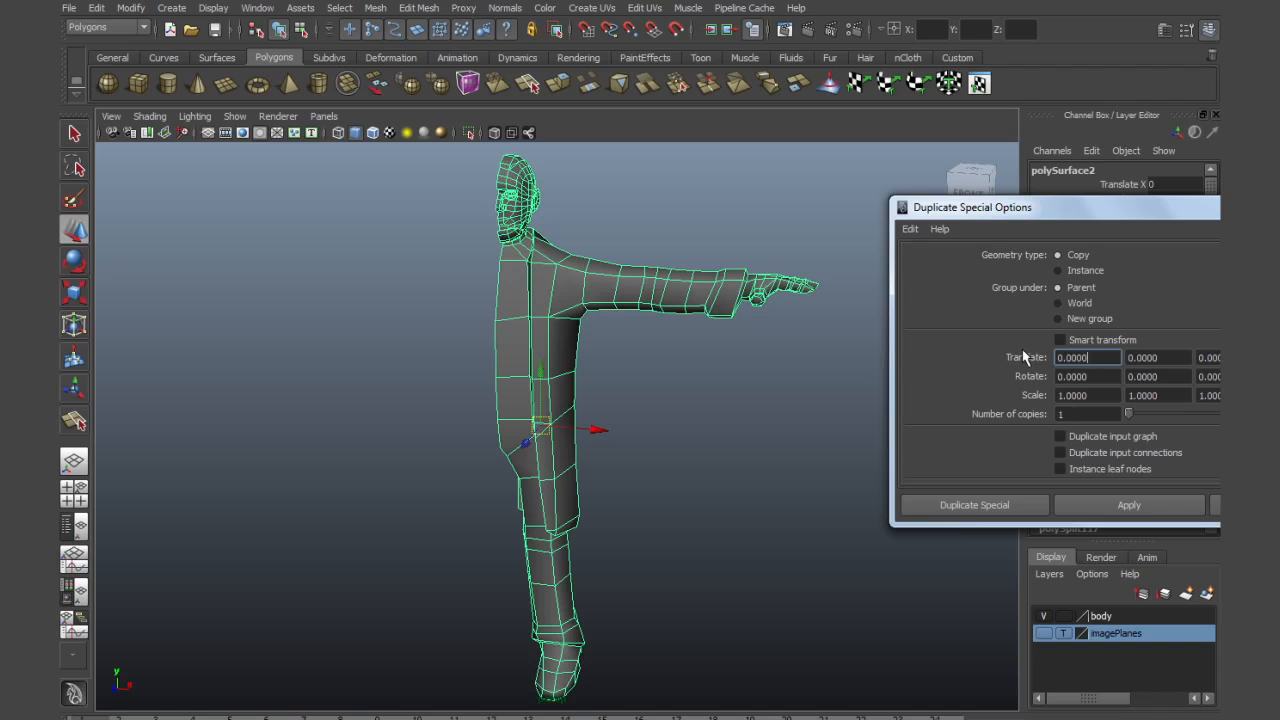
click(1060, 395)
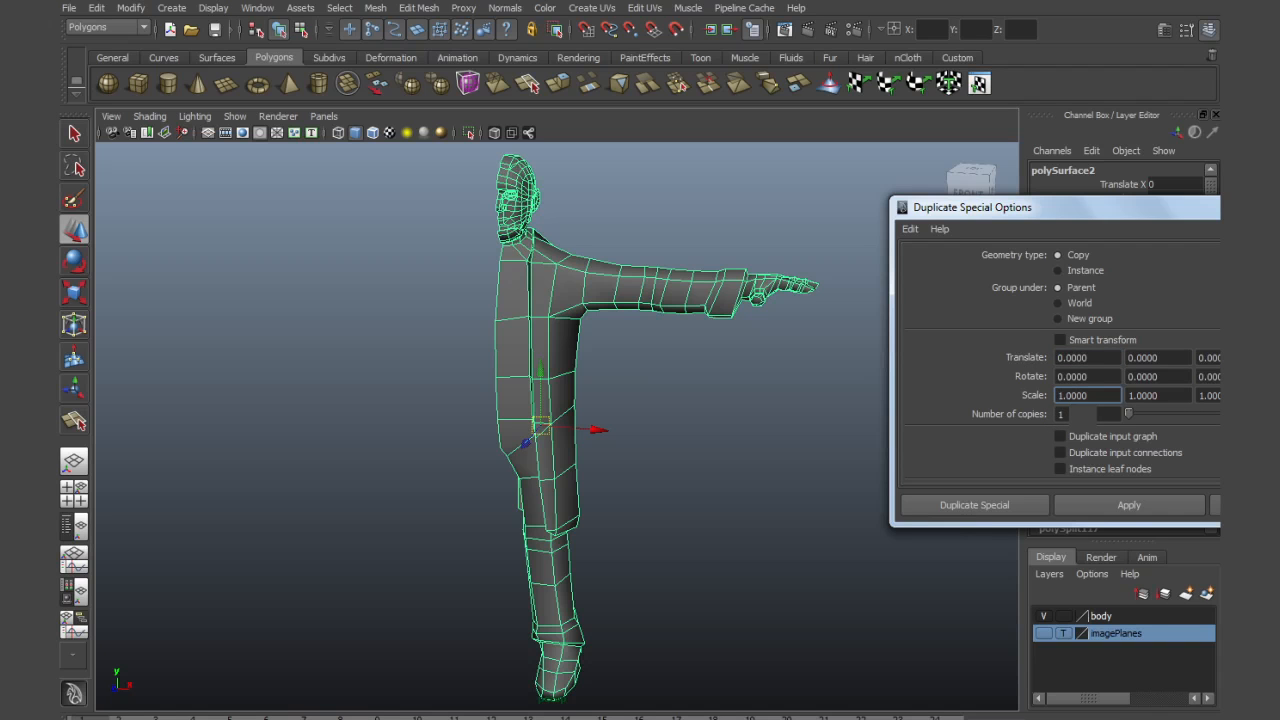
drag(1080, 223, 1053, 233)
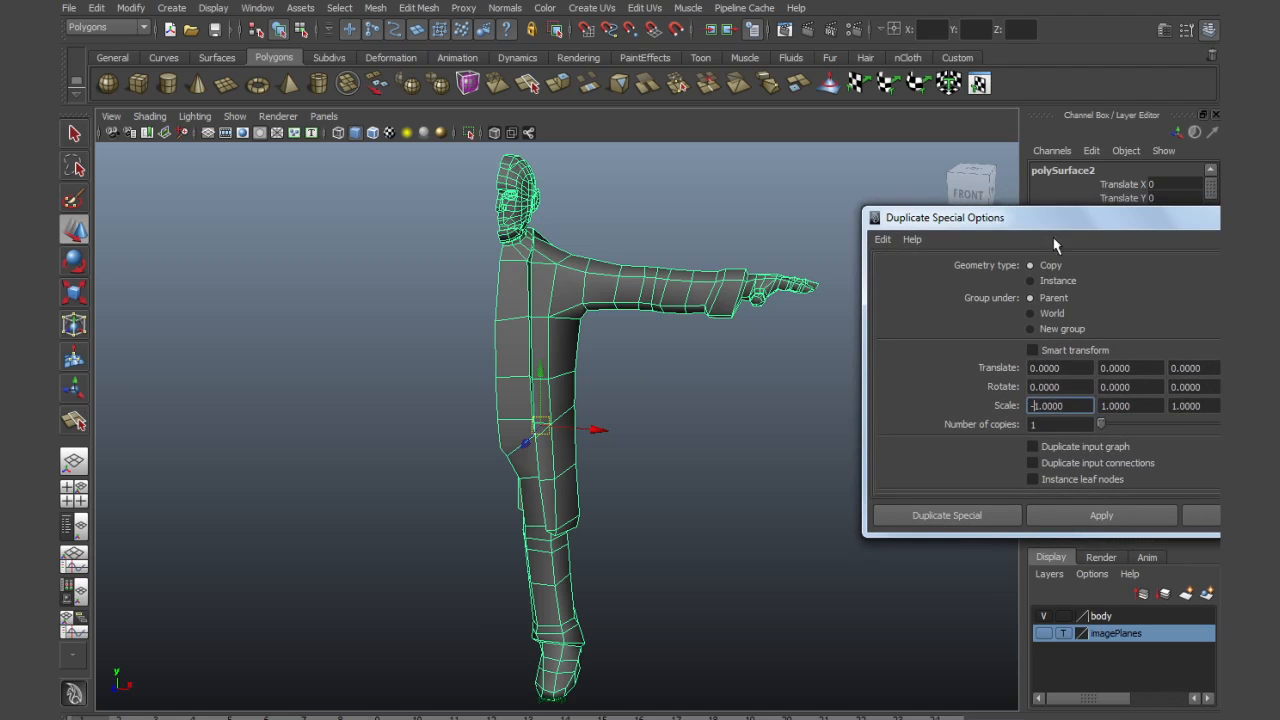
click(1066, 517)
mouse_move(682, 445)
alt+mouse_down()
mouse_move(714, 420)
mouse_move(721, 439)
mouse_move(651, 437)
mouse_move(777, 431)
mouse_move(789, 449)
mouse_move(680, 441)
alt+mouse_up()
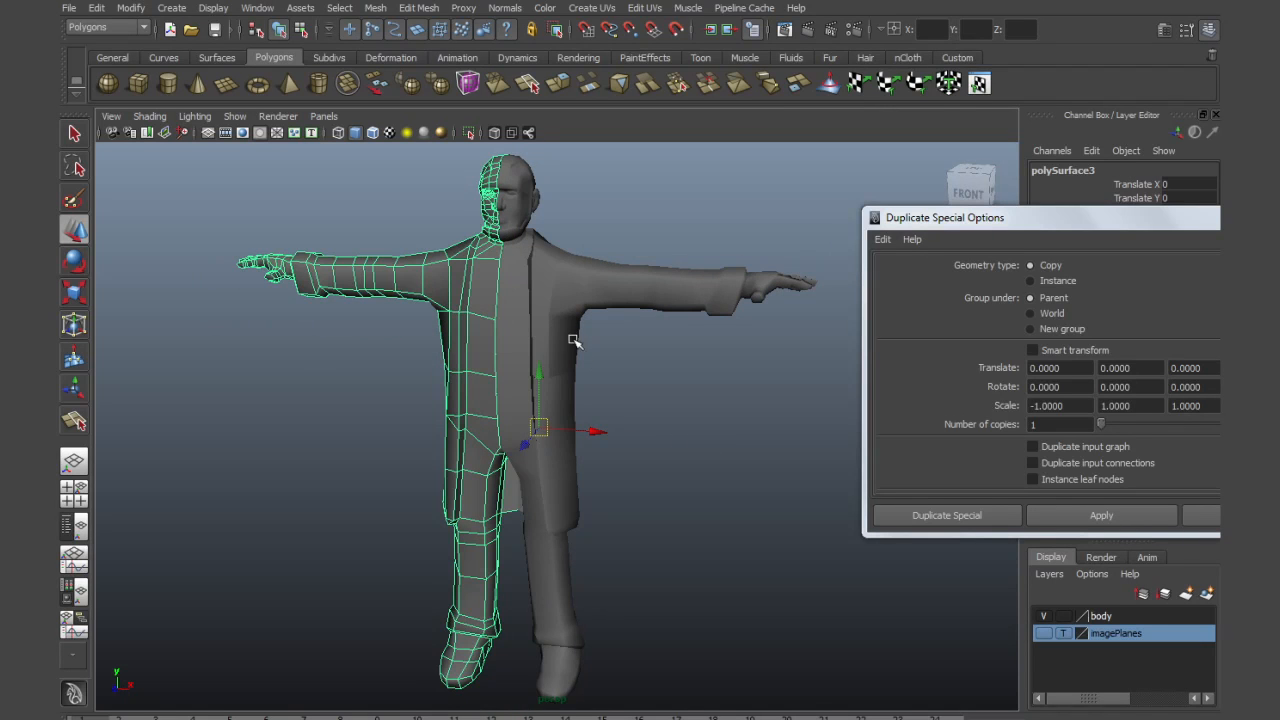
Select both halves of the character and combine them into one mesh
click(565, 304)
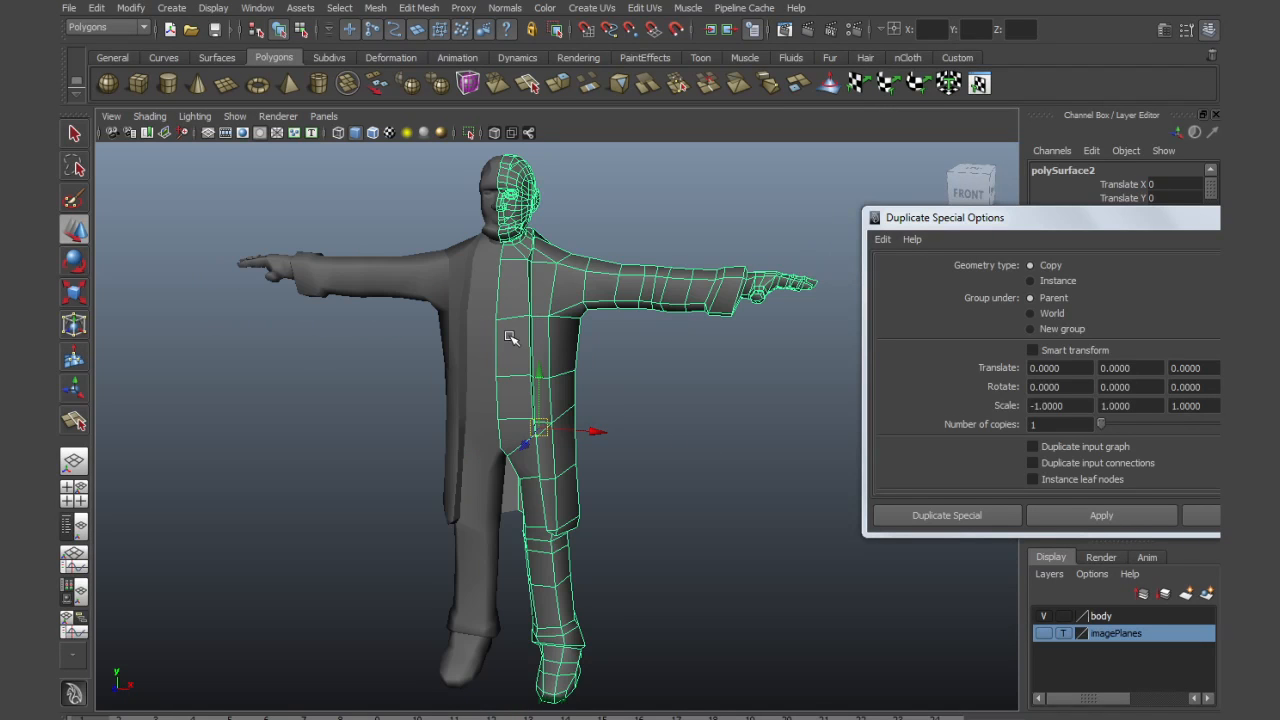
shift+click(463, 306)
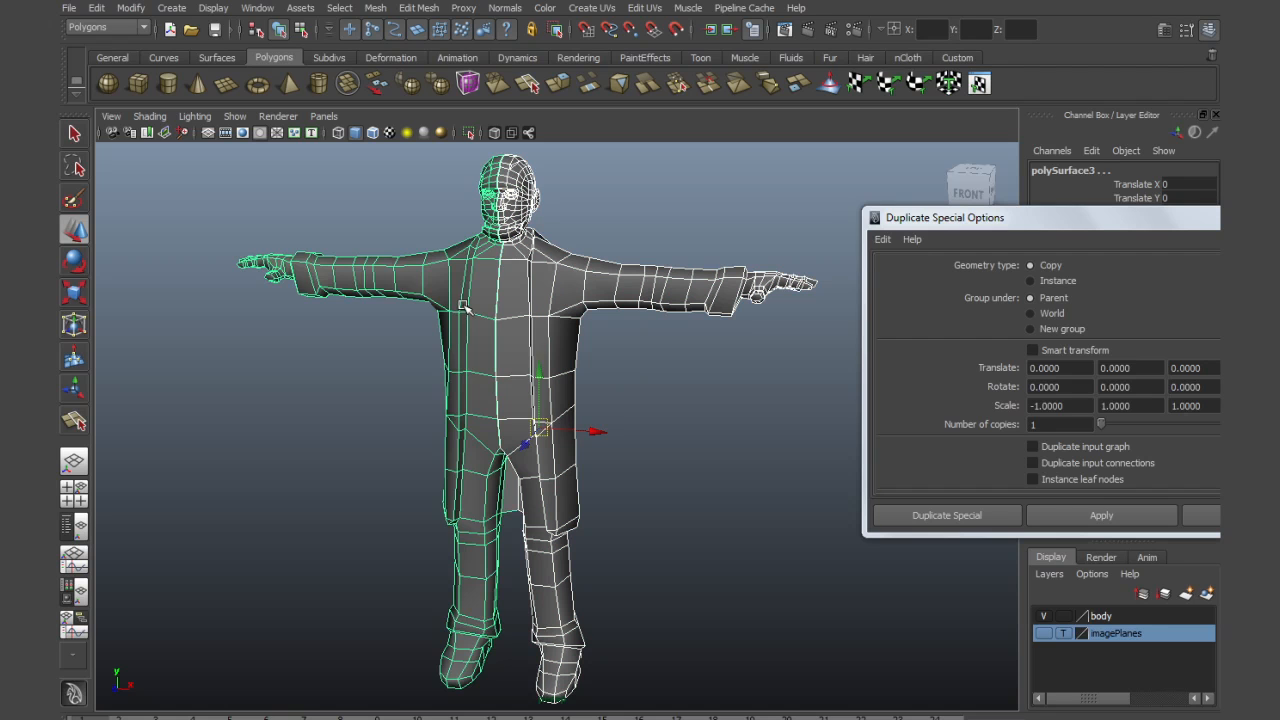
click(370, 8)
click(400, 33)
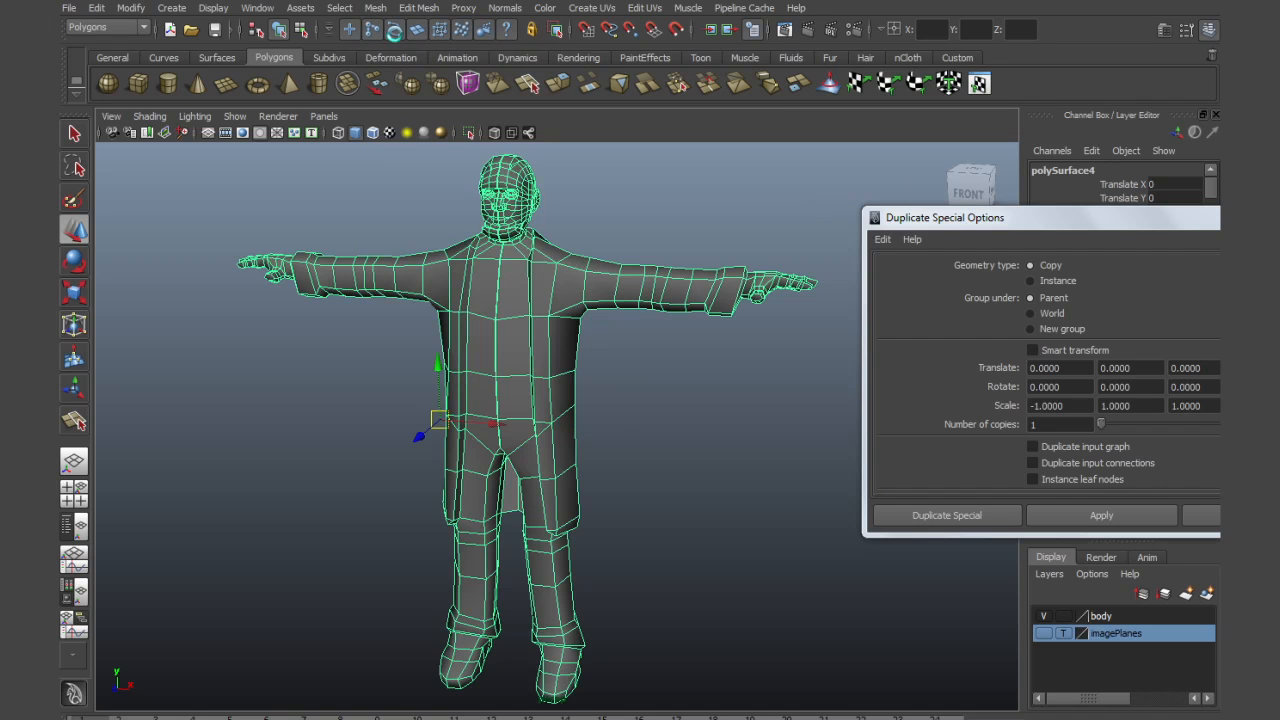
In the front view, switch the combined mesh to vertex mode and select the centre-seam vertices from the coat's hem up the torso
alt+drag(621, 503, 546, 460)
alt+right_drag(457, 419, 534, 457)
mouse_move(534, 457)
alt+mouse_down()
mouse_move(503, 447)
mouse_move(531, 443)
alt+mouse_up()
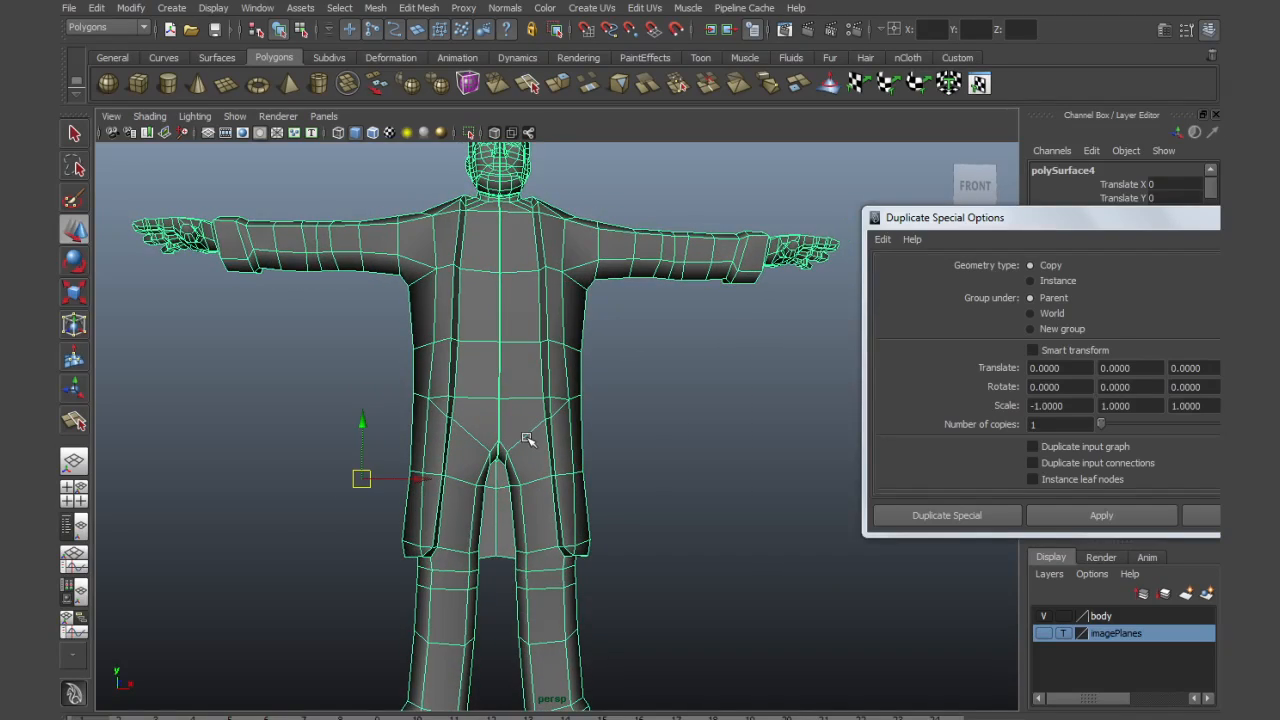
key(space)
key(space)
alt+right_drag(449, 551, 668, 476)
right_drag(571, 468, 500, 467)
drag(532, 463, 533, 606)
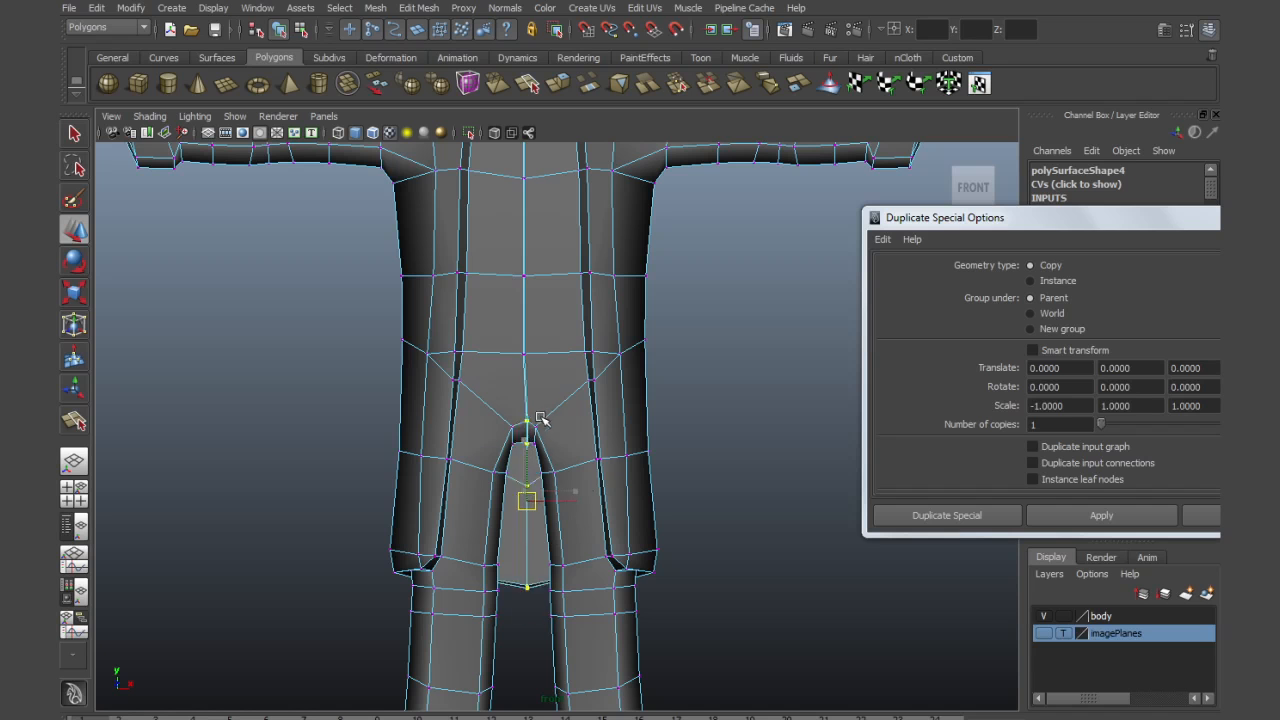
alt+middle_drag(575, 468, 588, 650)
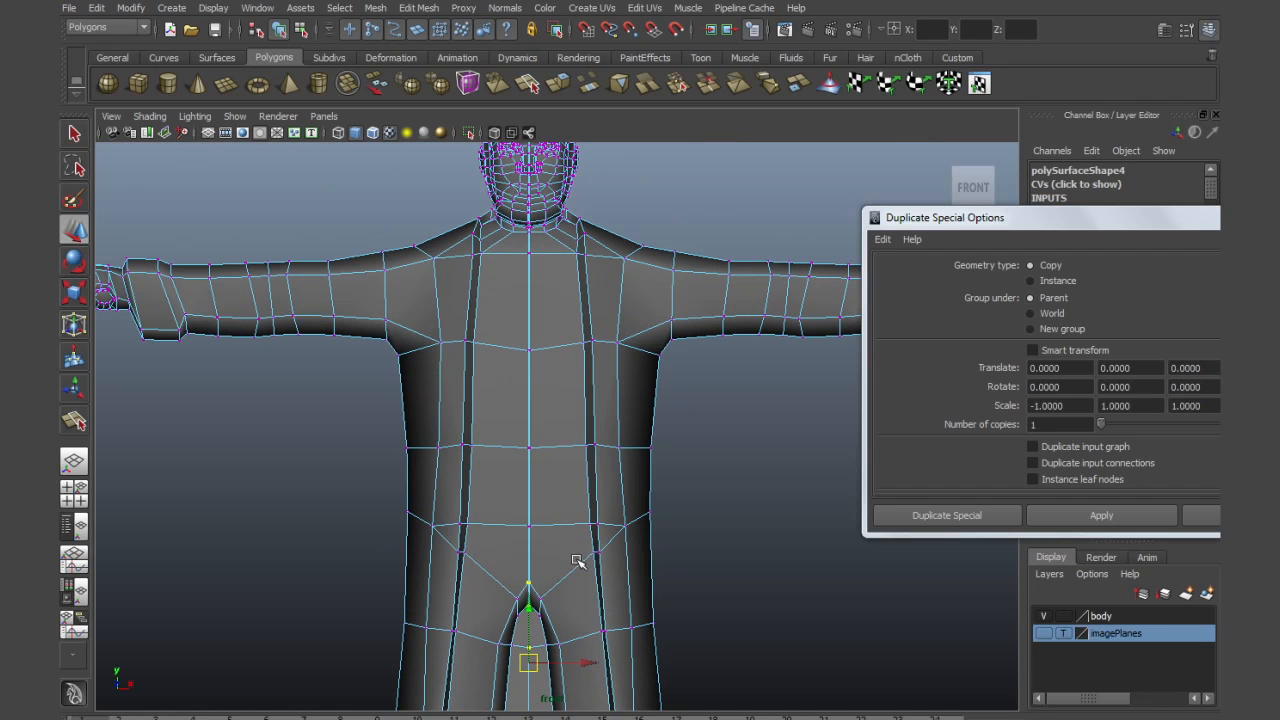
drag(508, 332, 575, 525)
Add the centre-seam vertices of the upper chest, neck and head to the selection in the front view
alt+middle_drag(559, 435, 571, 660)
alt+right_drag(528, 393, 834, 509)
alt+right_drag(567, 407, 642, 410)
alt+middle_drag(626, 407, 639, 453)
alt+right_drag(612, 437, 654, 438)
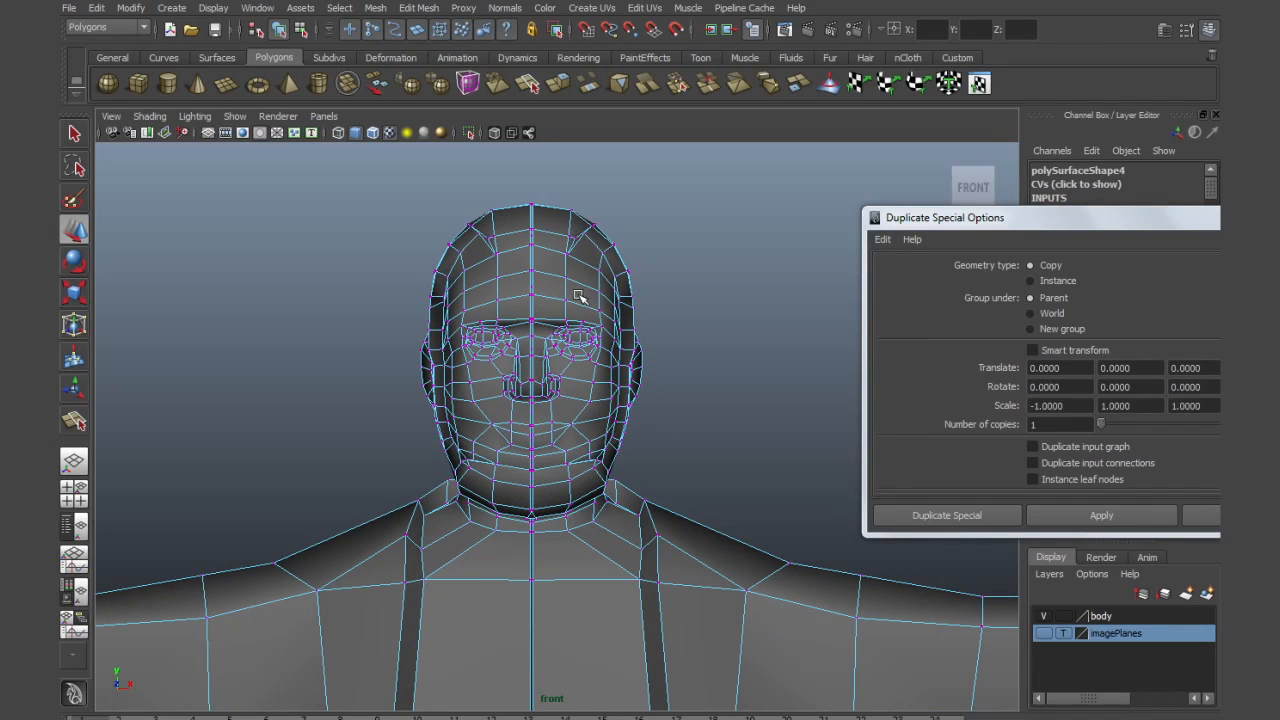
drag(528, 192, 536, 597)
drag(514, 497, 527, 533)
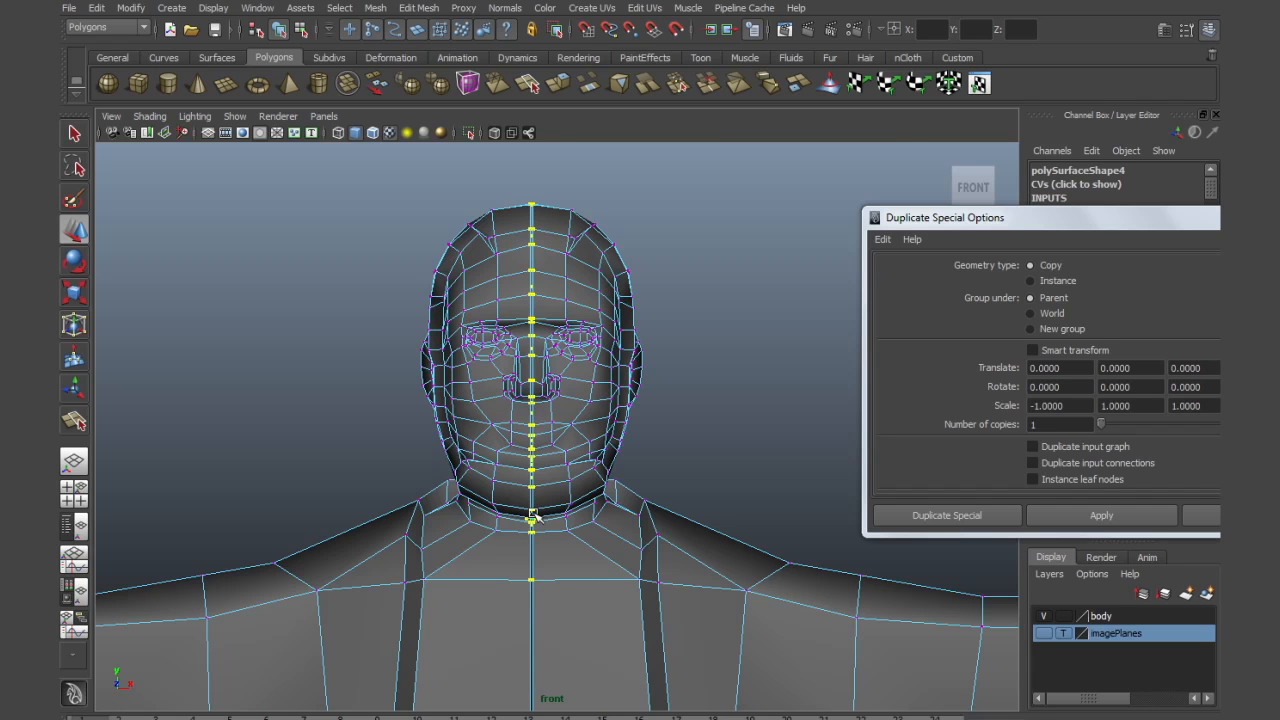
In the perspective view, add the two separated vertices at the back of the coat's neckline to the seam selection
key(space)
key(space)
alt+drag(754, 354, 575, 360)
alt+right_drag(575, 360, 700, 331)
alt+middle_drag(634, 262, 657, 423)
alt+right_drag(657, 423, 768, 418)
shift+click(618, 424)
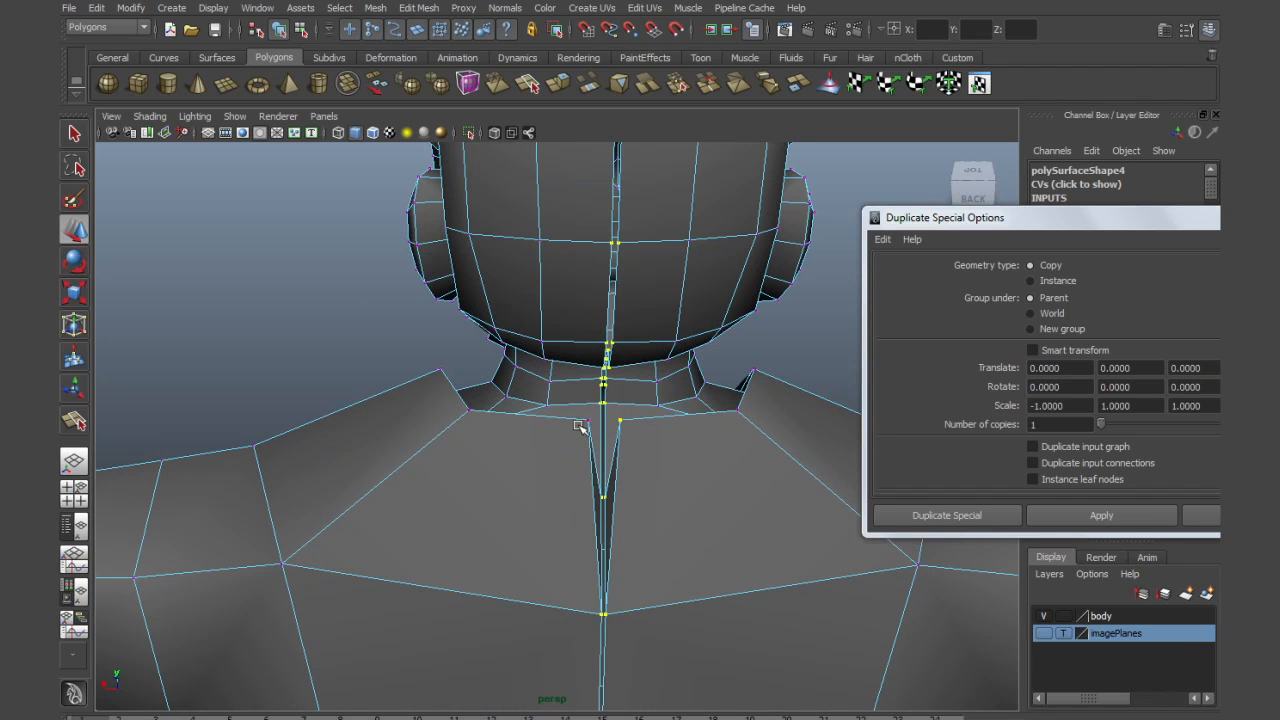
shift+click(590, 422)
Scale the selected seam vertices along X until both halves close up on the centre line
alt+right_drag(680, 431, 571, 423)
alt+drag(568, 422, 940, 380)
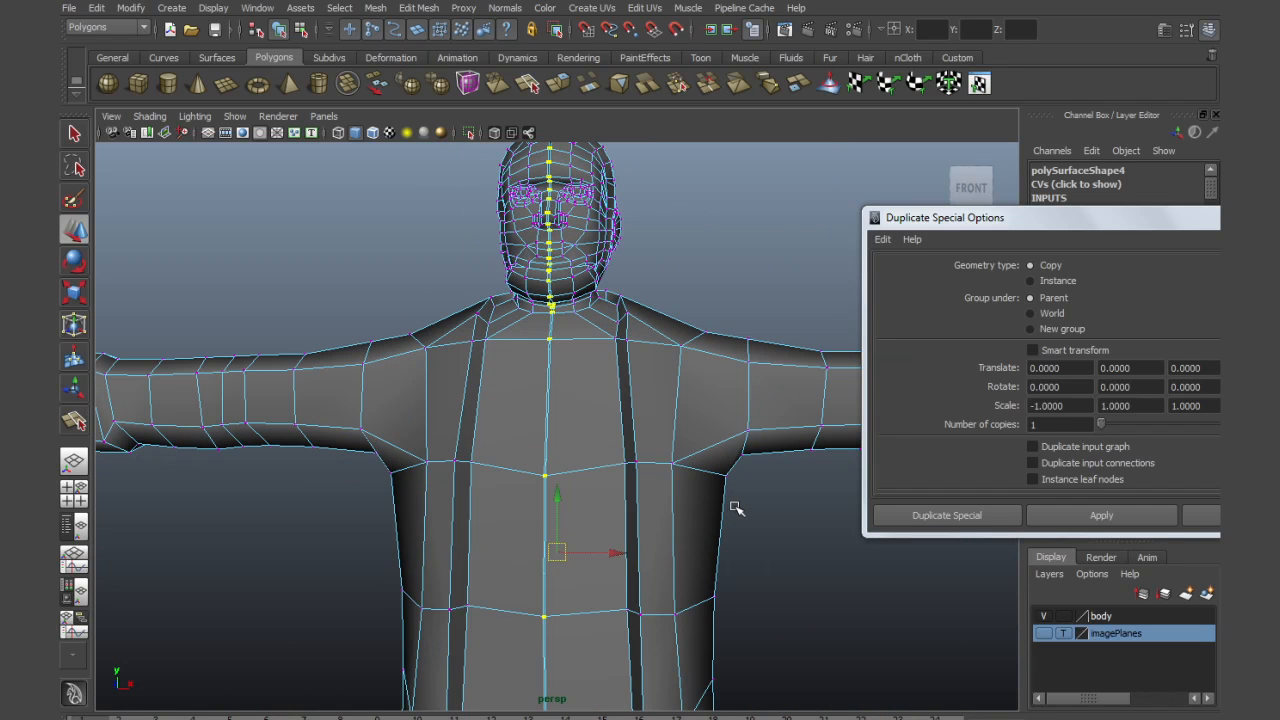
key(r)
drag(636, 556, 507, 557)
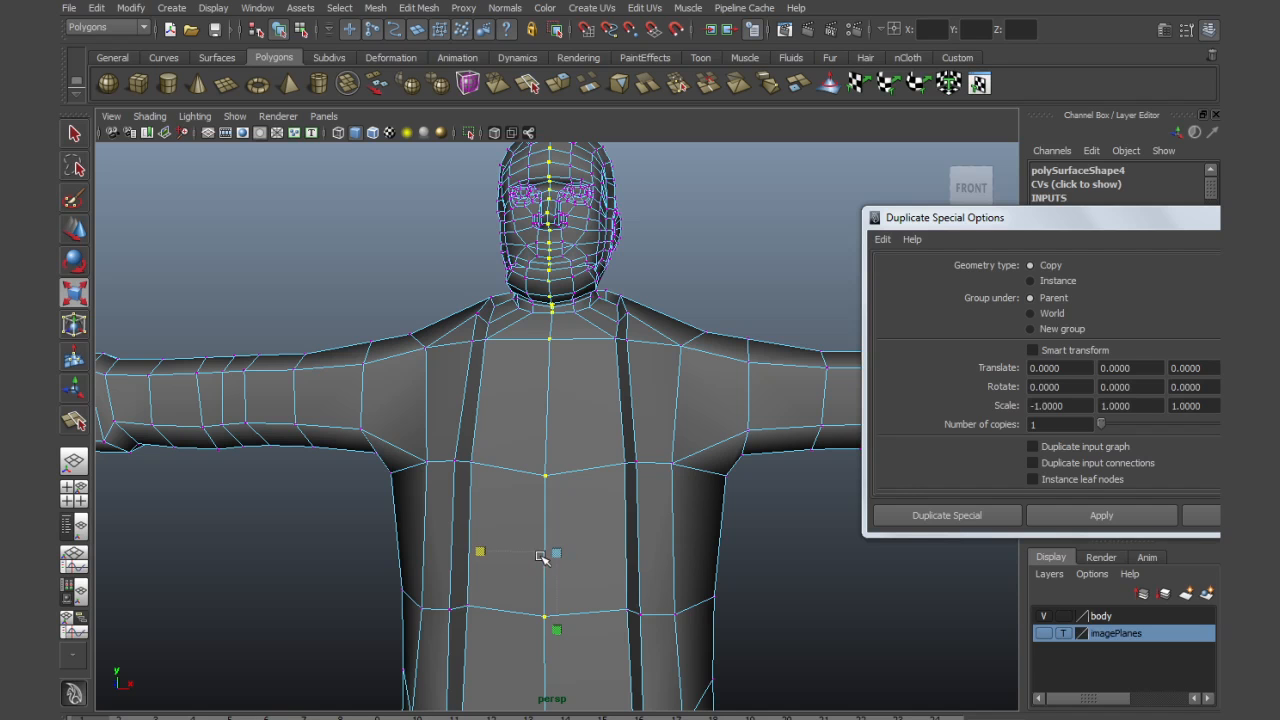
drag(482, 552, 573, 548)
alt+middle_drag(577, 413, 580, 600)
alt+right_drag(537, 432, 958, 411)
Close the Duplicate Special options and merge the selected seam vertices with a threshold of 0.01
click(1257, 515)
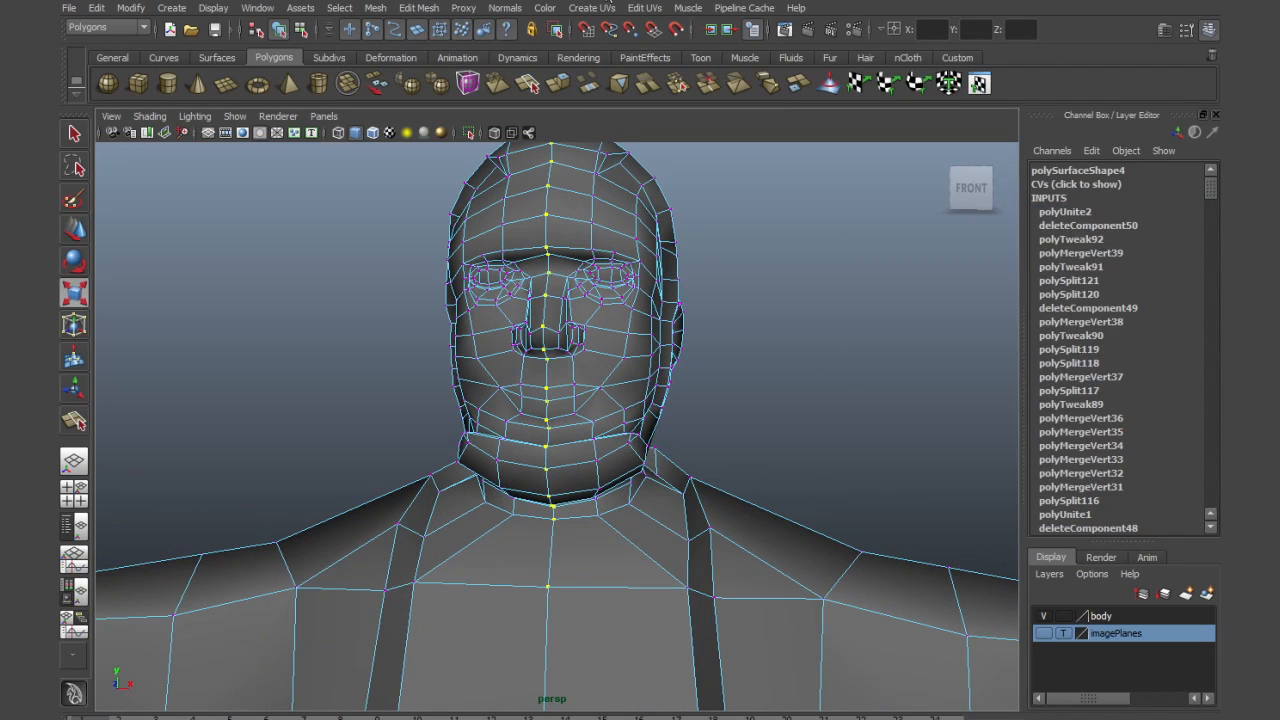
click(419, 8)
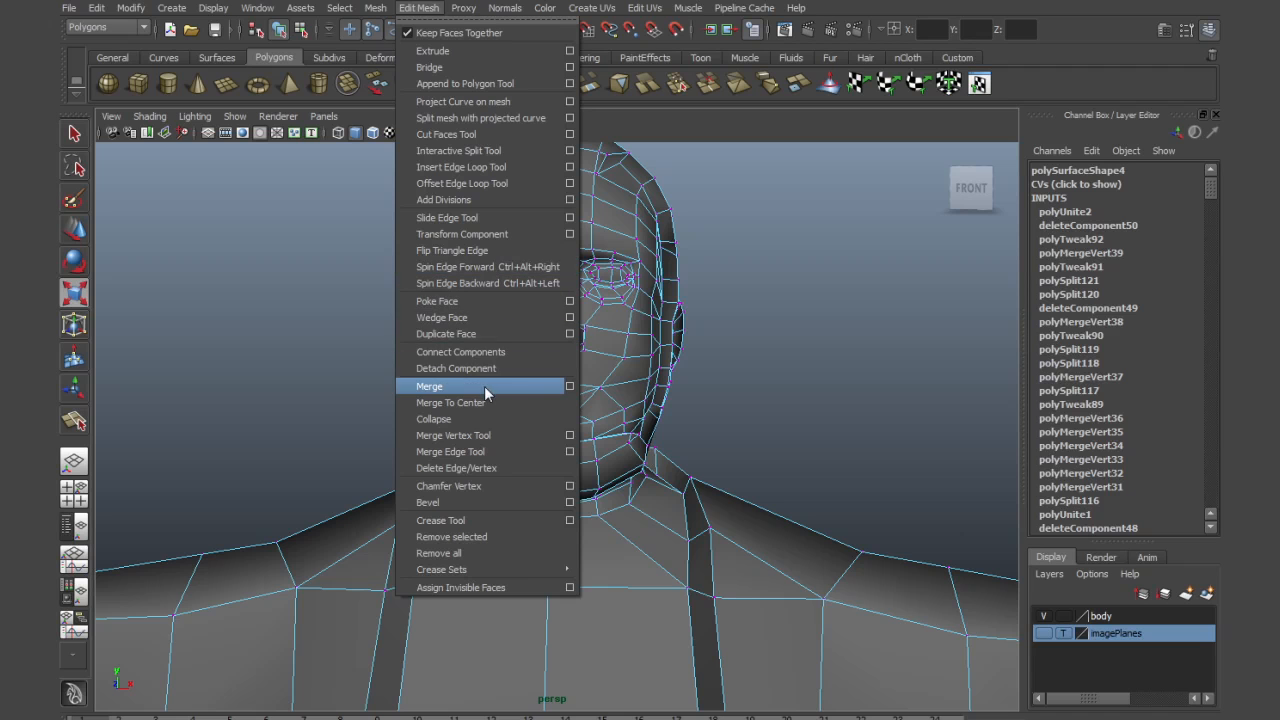
click(569, 386)
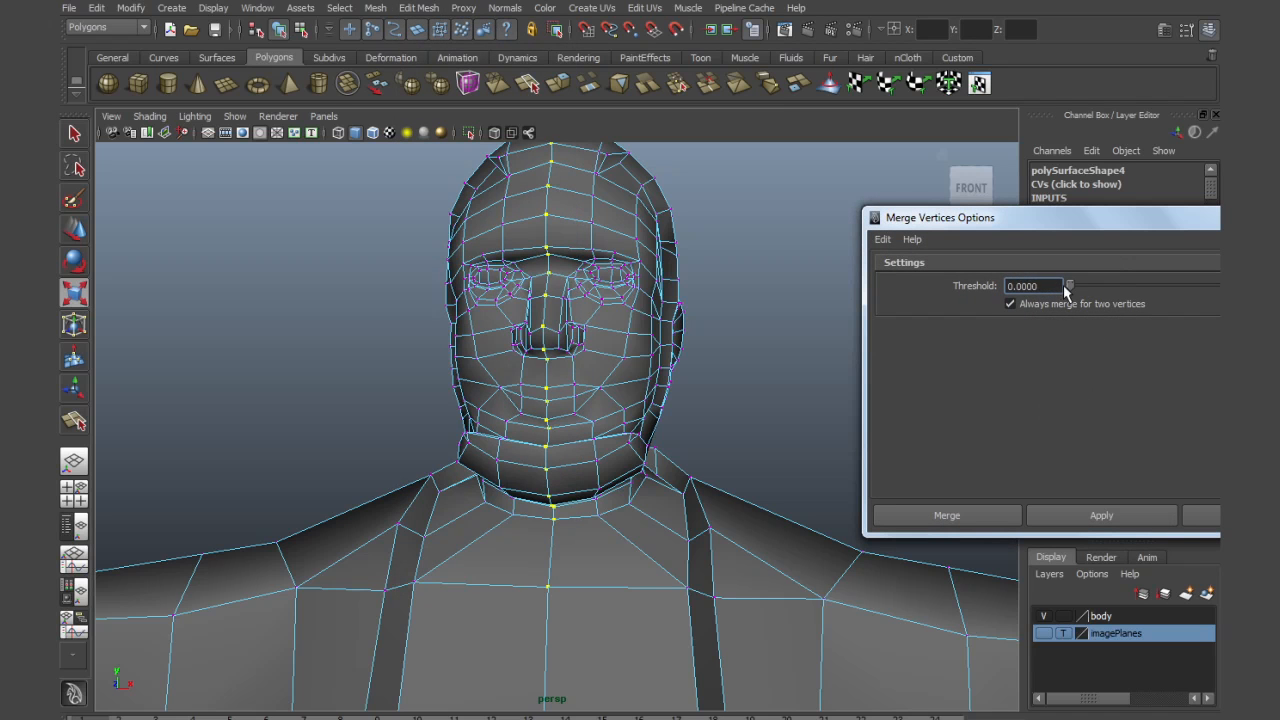
drag(1075, 283, 1048, 287)
text(01)
click(1058, 516)
Try merging the seam vertices with a threshold of 0.1 and undo that merge
drag(1018, 287, 1034, 287)
text(1)
click(1090, 515)
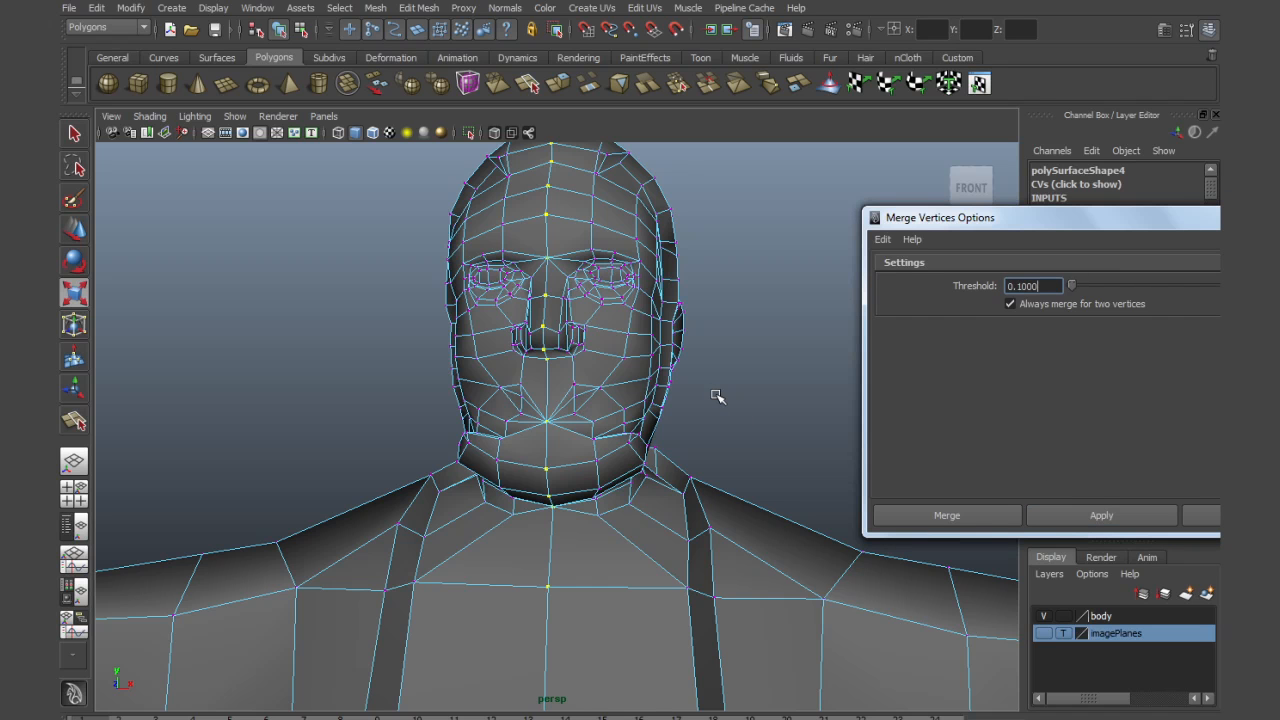
click(97, 8)
click(131, 49)
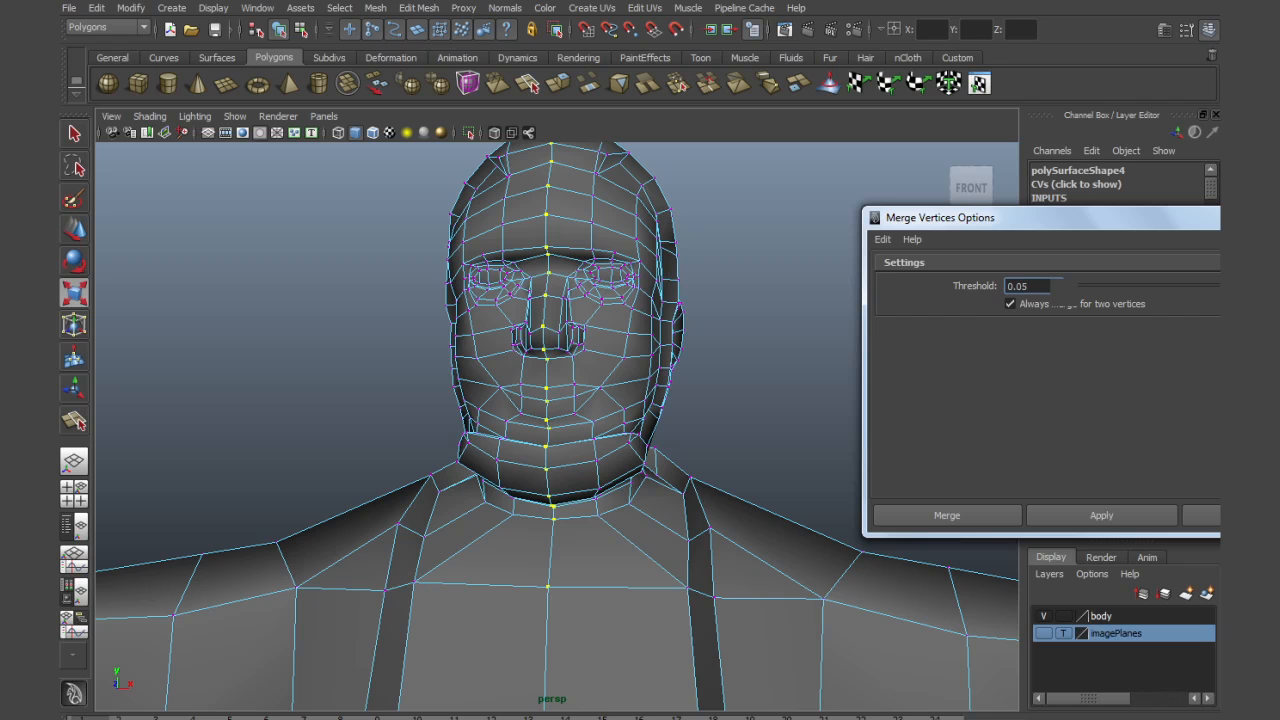
Try merging the seam vertices with a threshold of 0.05, inspect the face and neck, and undo that merge
click(1062, 515)
click(1202, 515)
alt+drag(512, 540, 441, 472)
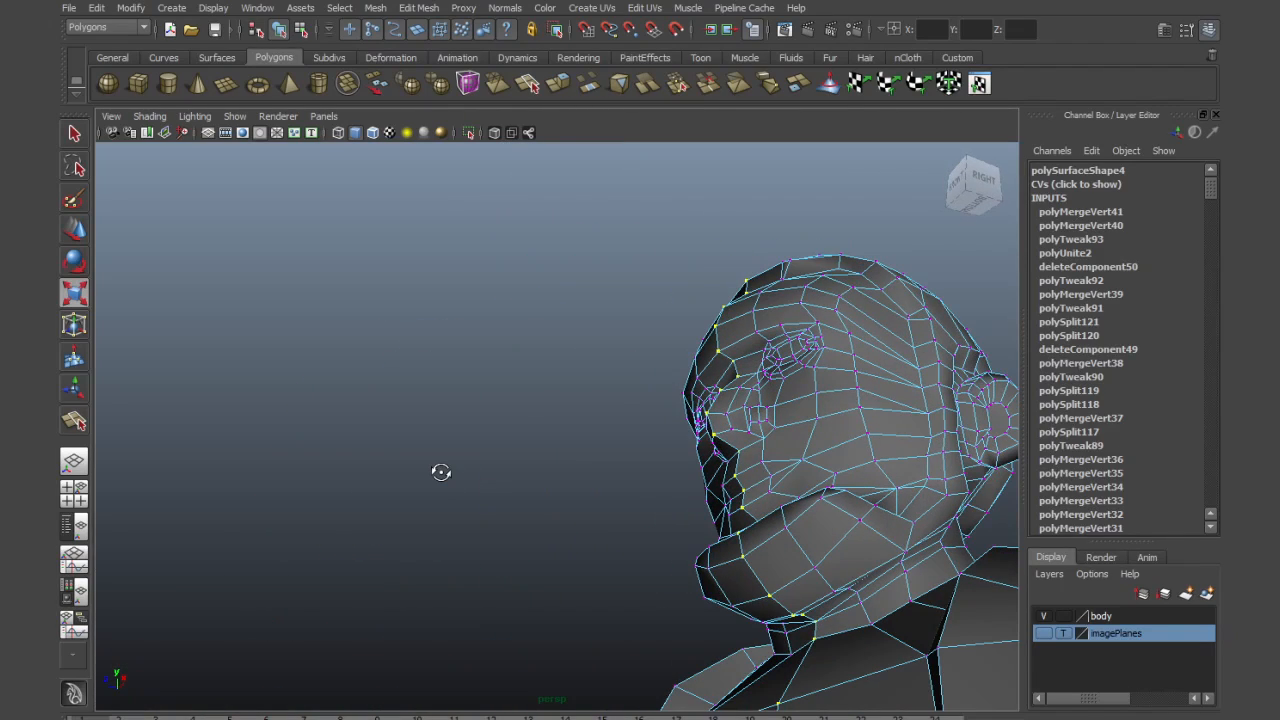
key(ctrl+z)
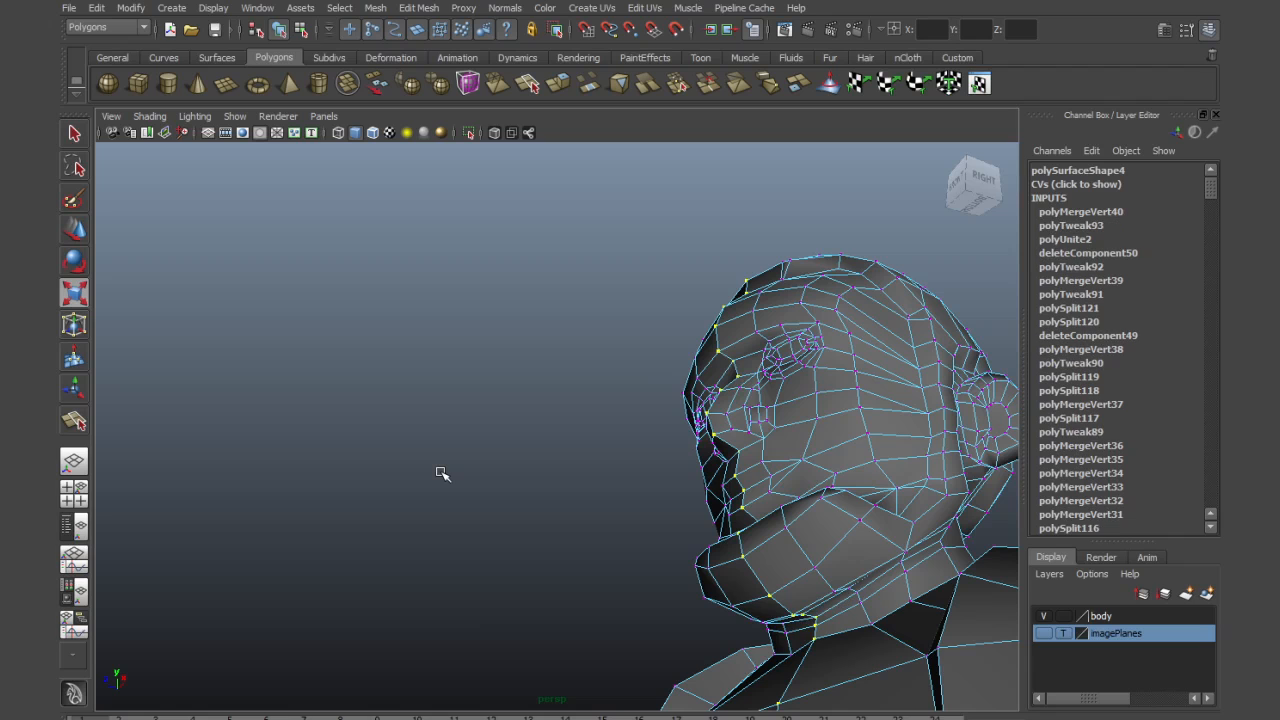
Test the centre vertex of the upper chest with the Move tool to check the seam's merge, and undo the test
alt+drag(706, 503, 746, 511)
alt+drag(848, 571, 834, 491)
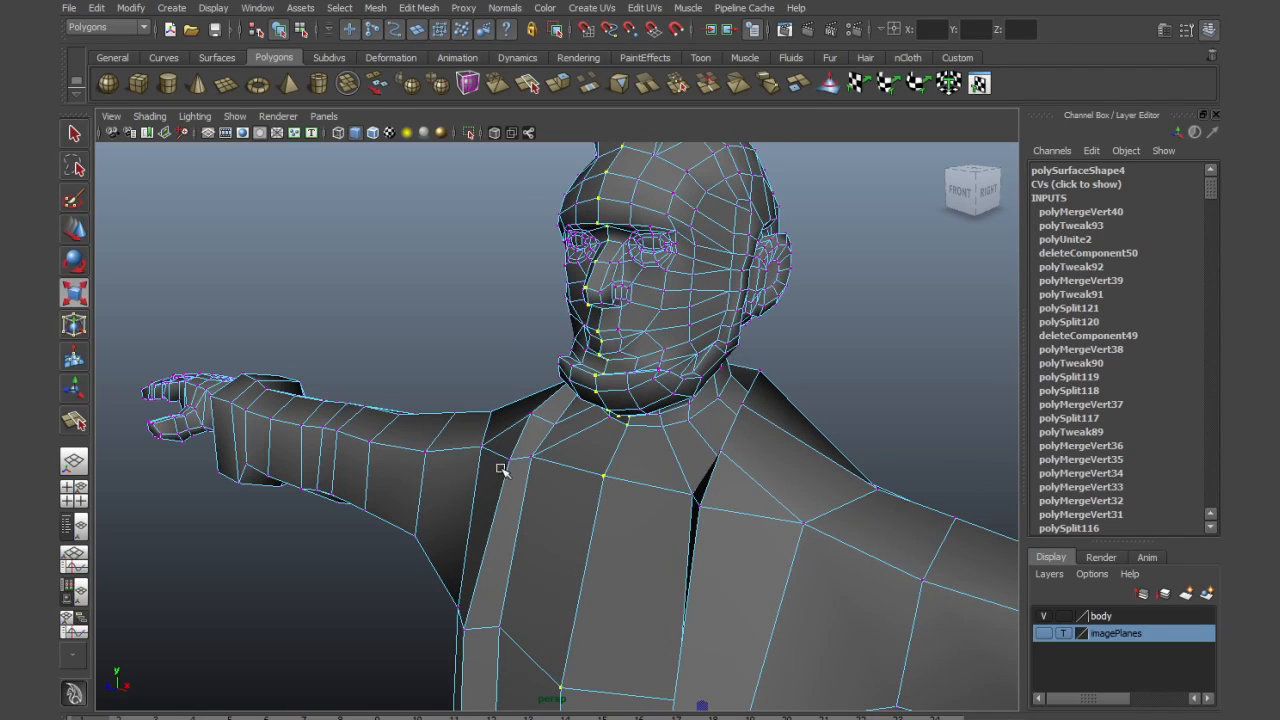
click(530, 458)
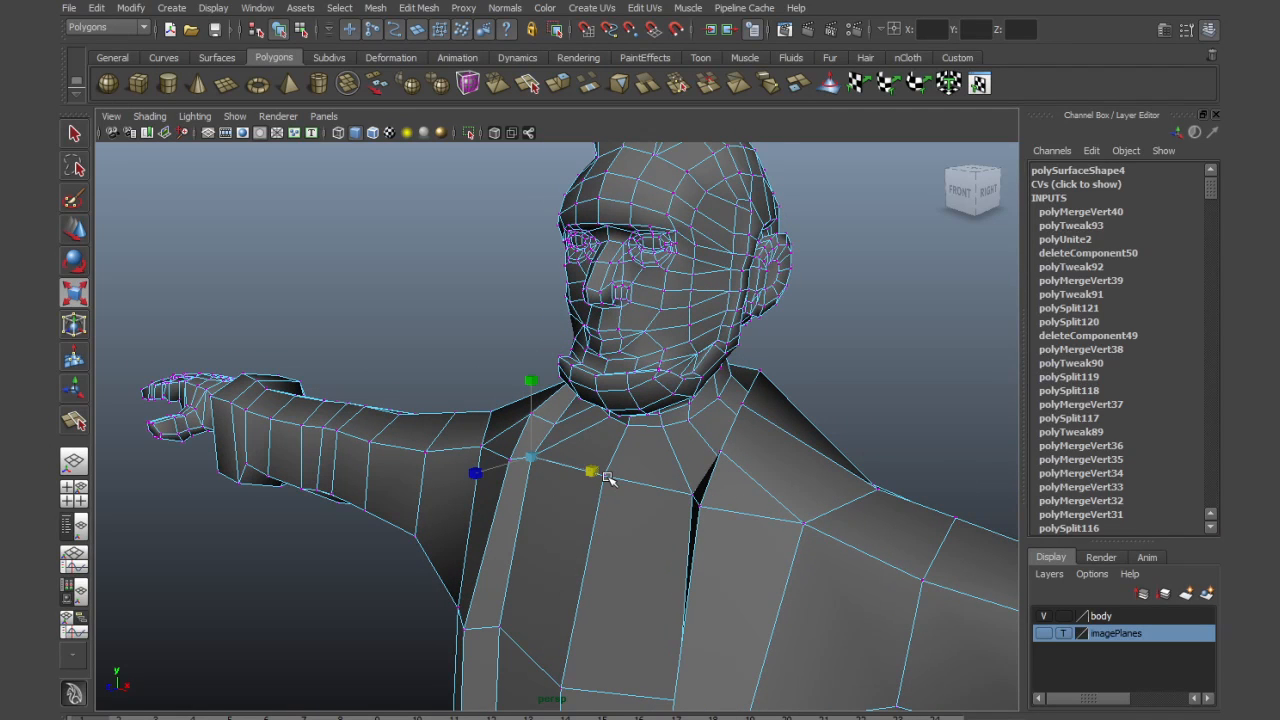
click(608, 476)
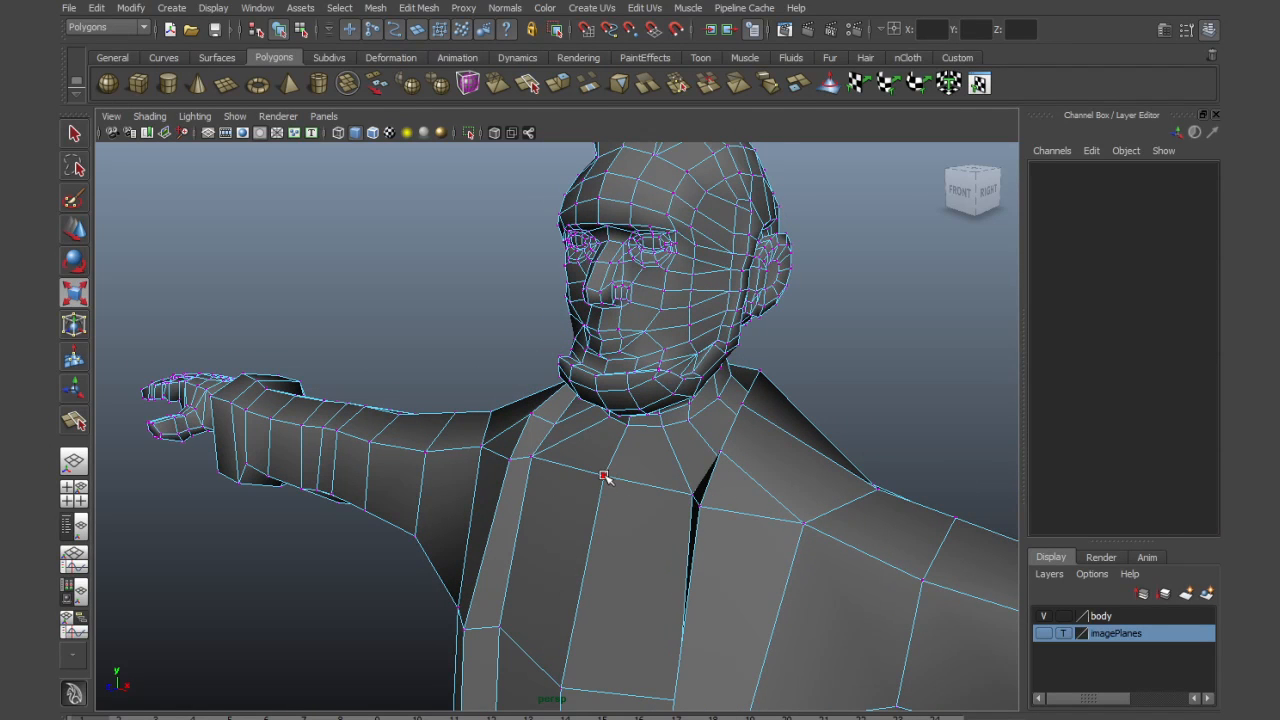
click(604, 476)
key(w)
alt+drag(673, 489, 628, 493)
key(ctrl+z)
alt+right_drag(694, 532, 563, 531)
alt+middle_drag(563, 531, 554, 402)
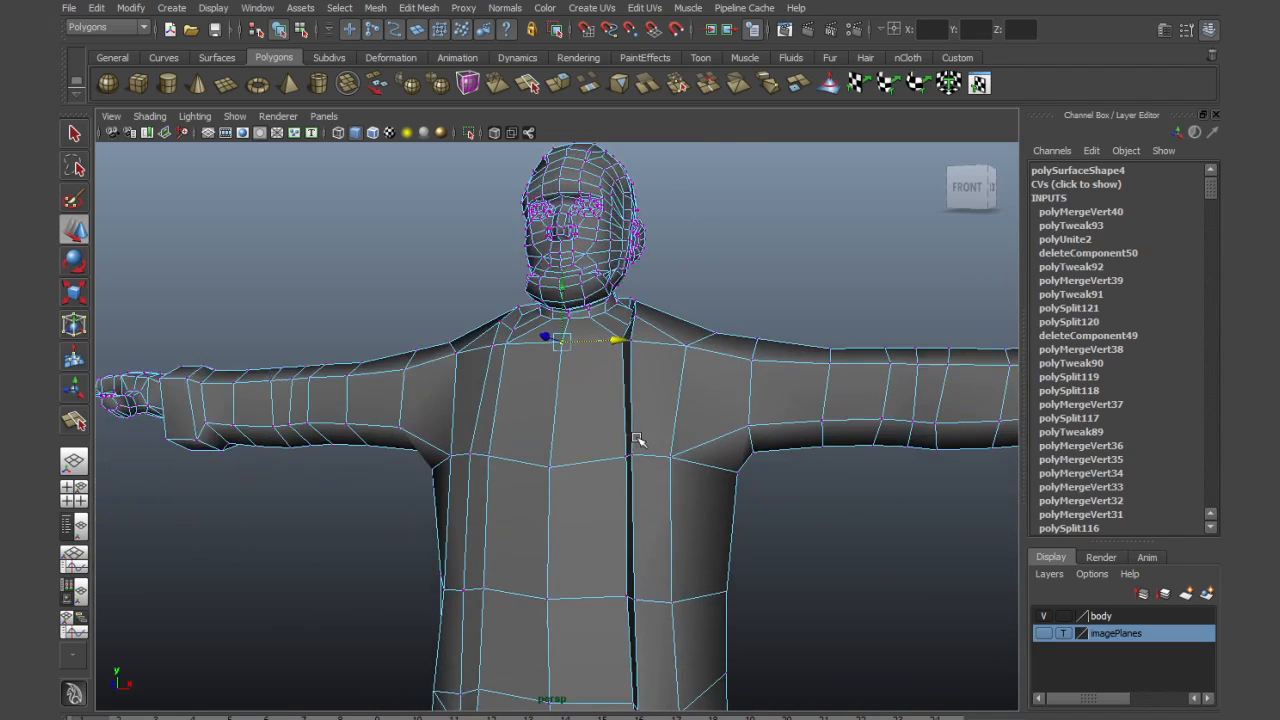
Return the mesh to object mode and clear the selection to review the complete character
alt+right_drag(640, 443, 434, 517)
alt+drag(434, 517, 505, 527)
alt+middle_drag(584, 528, 560, 409)
alt+right_drag(560, 409, 600, 368)
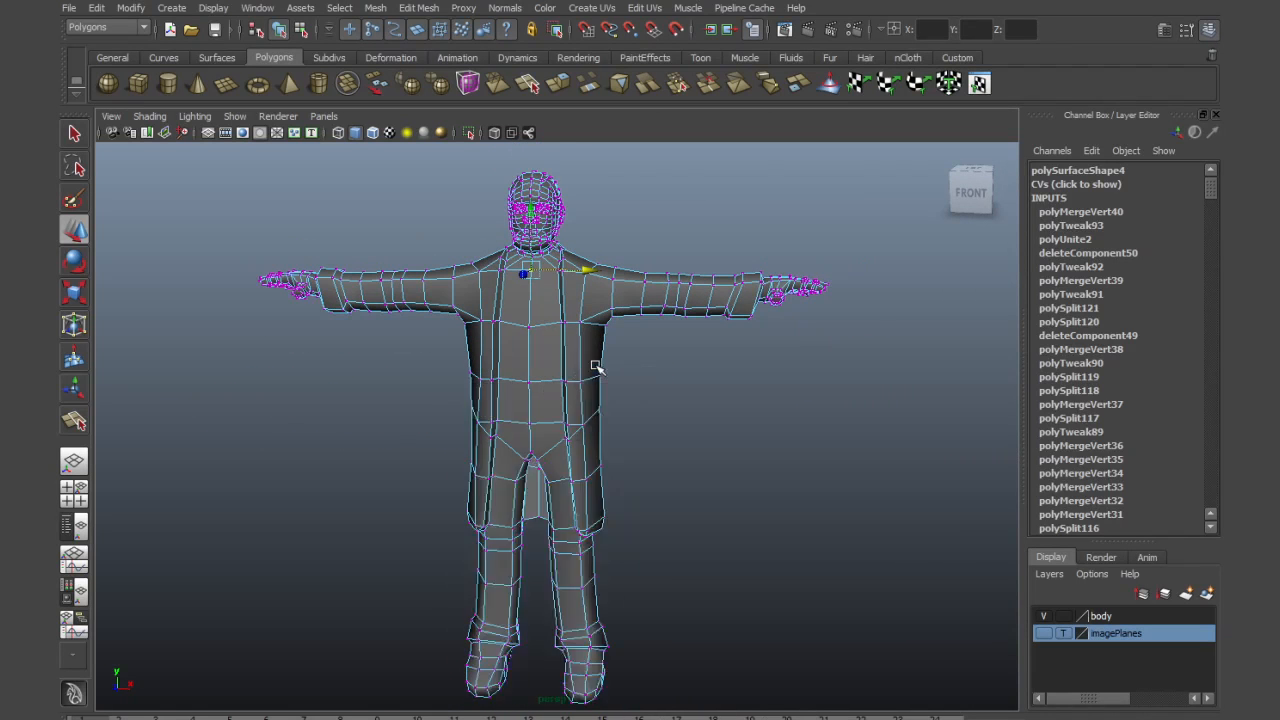
click(634, 409)
click(600, 410)
alt+drag(600, 410, 547, 427)
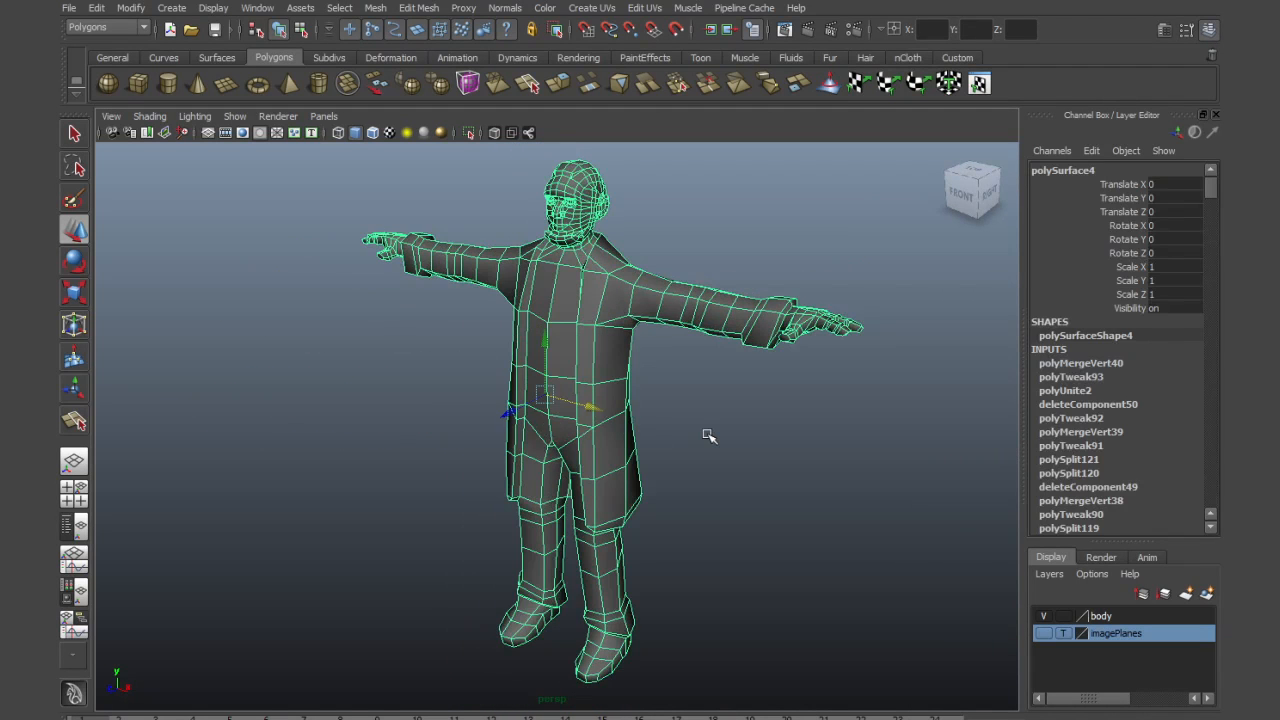
click(707, 436)
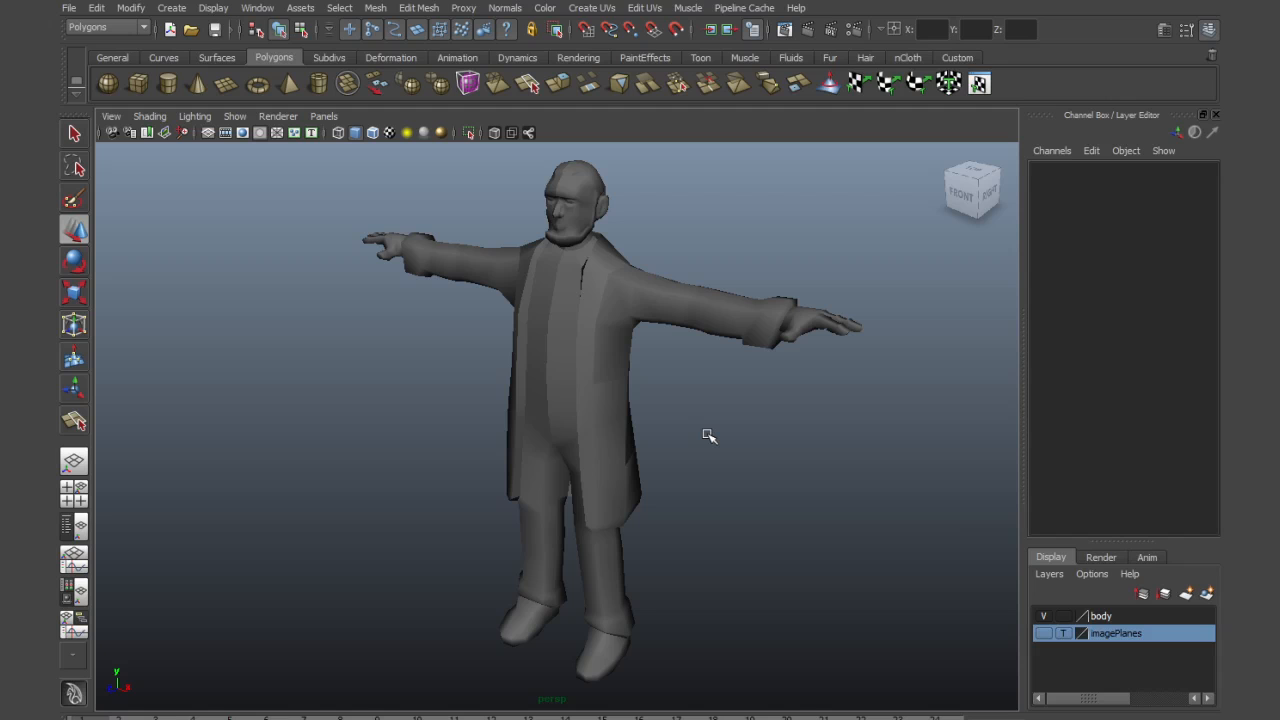